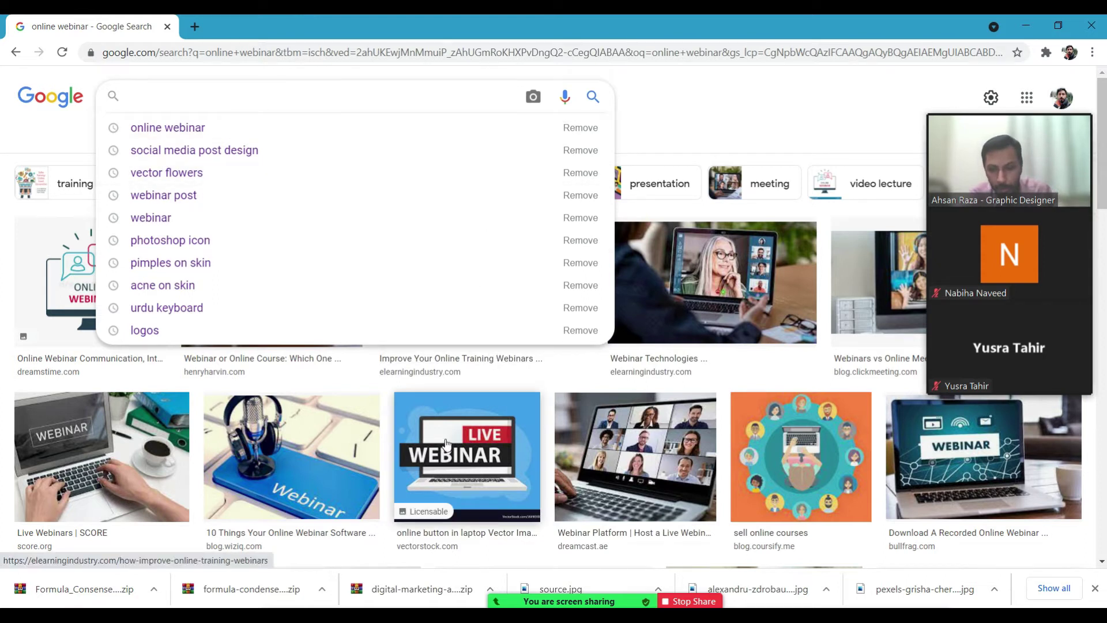
Dismiss the search suggestions and scroll down through the online webinar image results.
{"action": "mouse_move", "coordinate": [303, 616]}
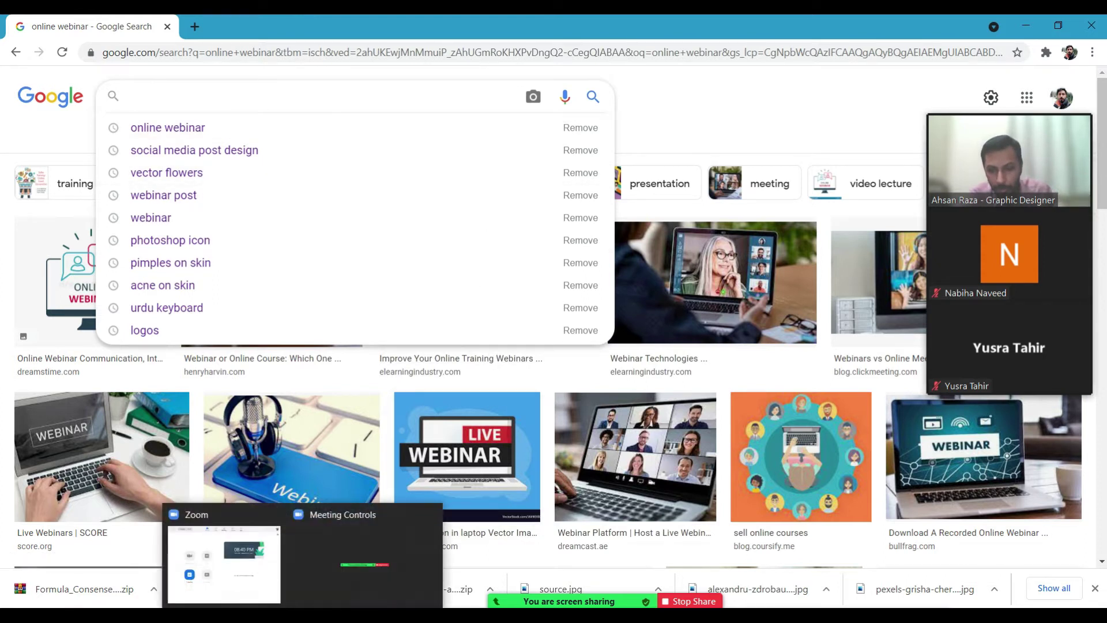
{"action": "left_click", "coordinate": [303, 616]}
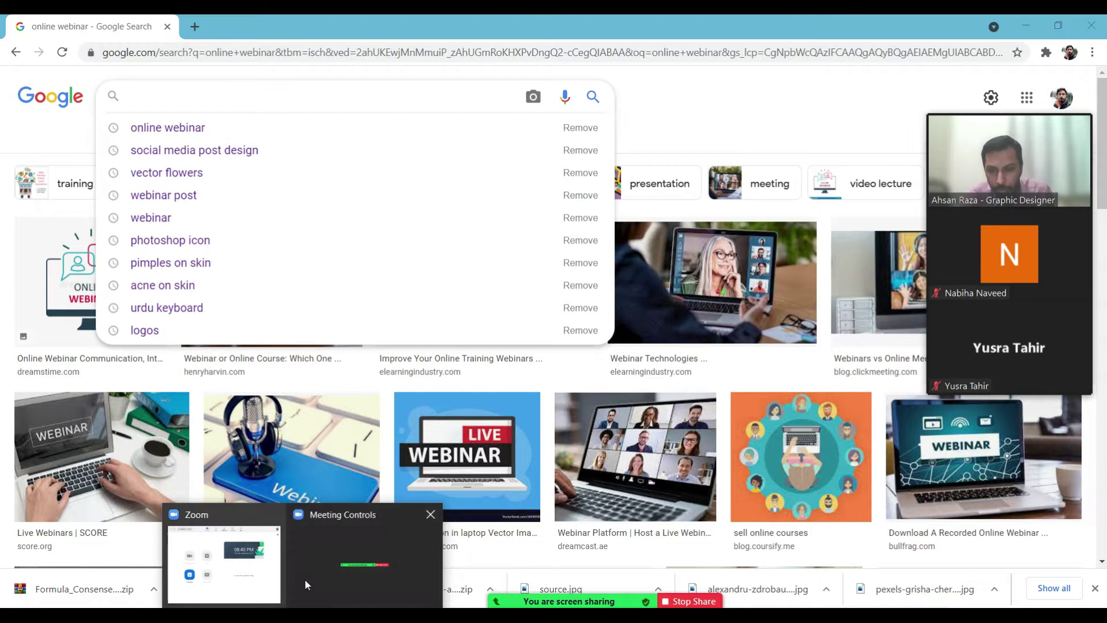
{"action": "left_click", "coordinate": [190, 102]}
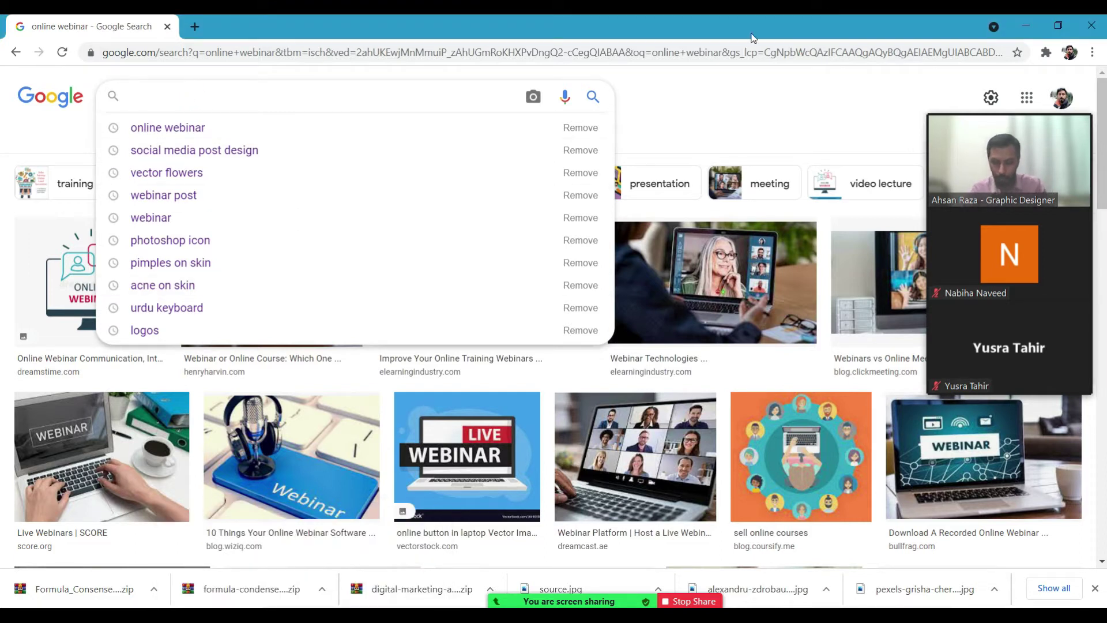
{"action": "left_click", "coordinate": [803, 104]}
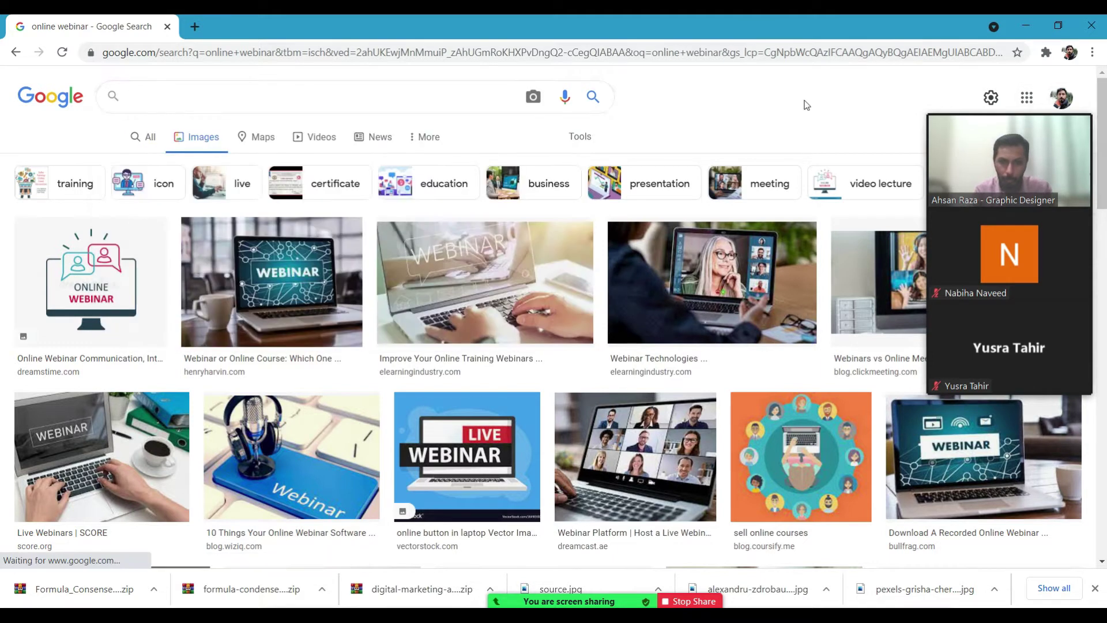
{"action": "left_click_drag", "start_coordinate": [1102, 118], "coordinate": [1104, 348]}
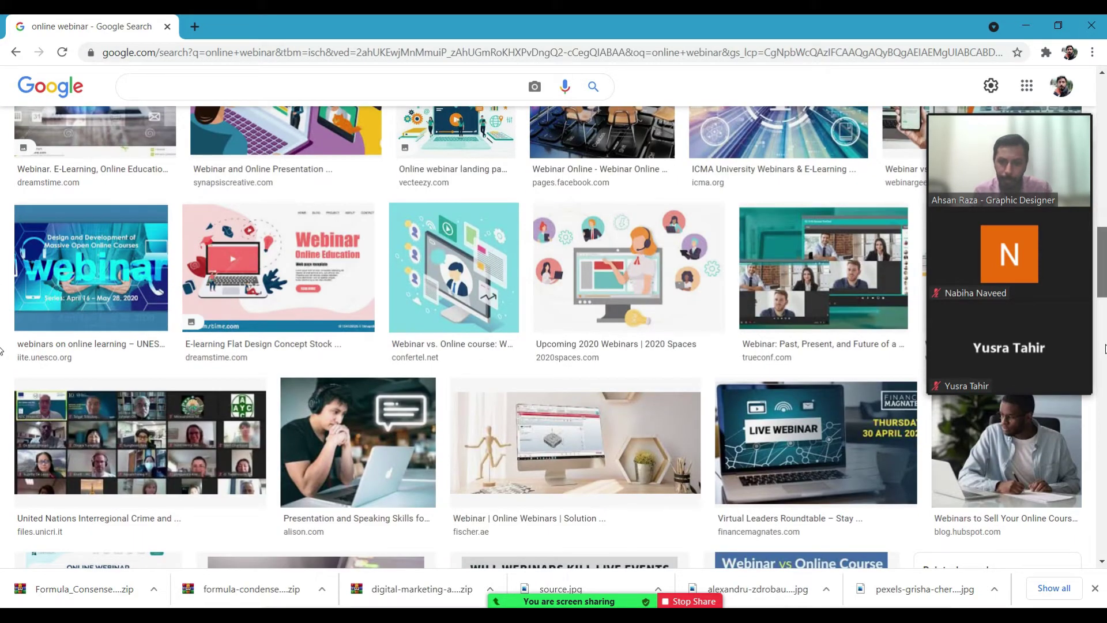
{"action": "left_click_drag", "start_coordinate": [1105, 349], "coordinate": [1104, 439]}
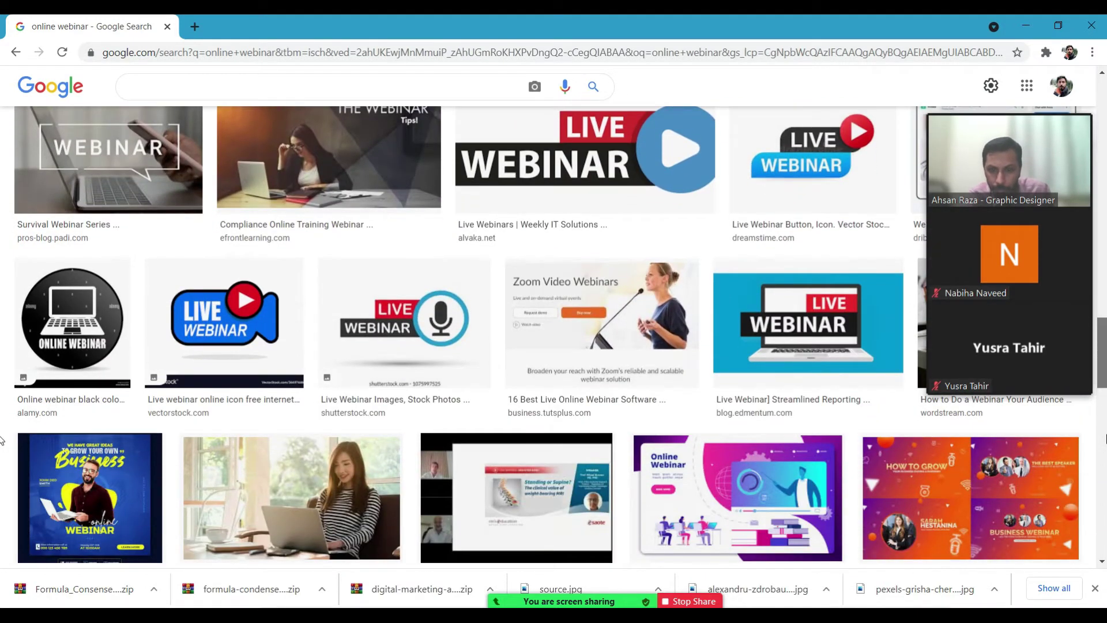
Search Google Images for 'seminar post design' and filter the results to flyers.
{"action": "left_click", "coordinate": [333, 87]}
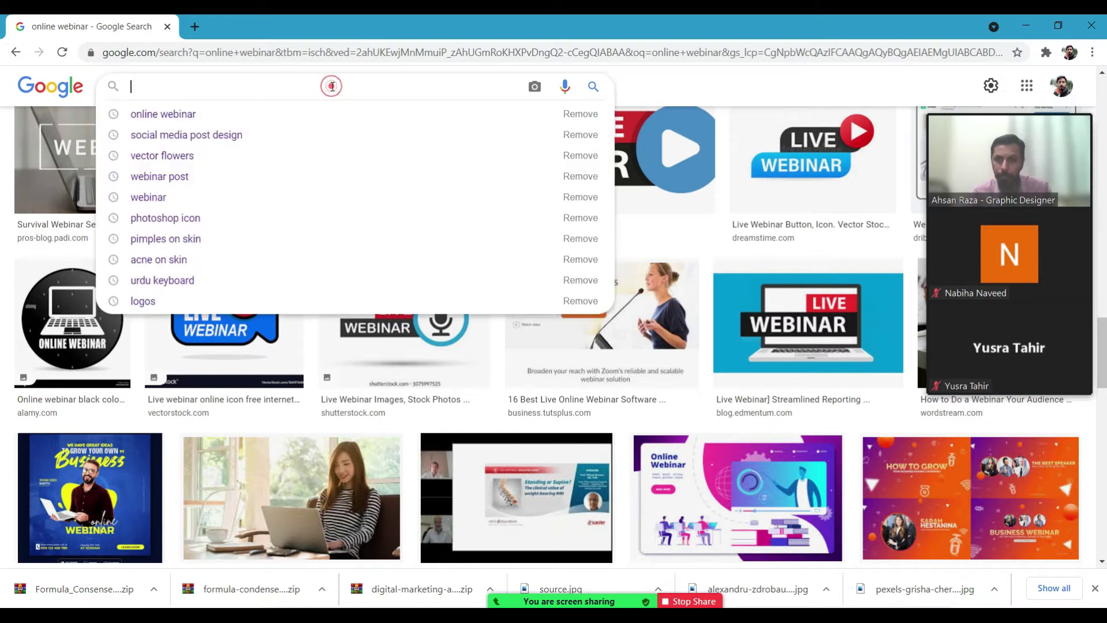
{"action": "type", "text": "seminar "}
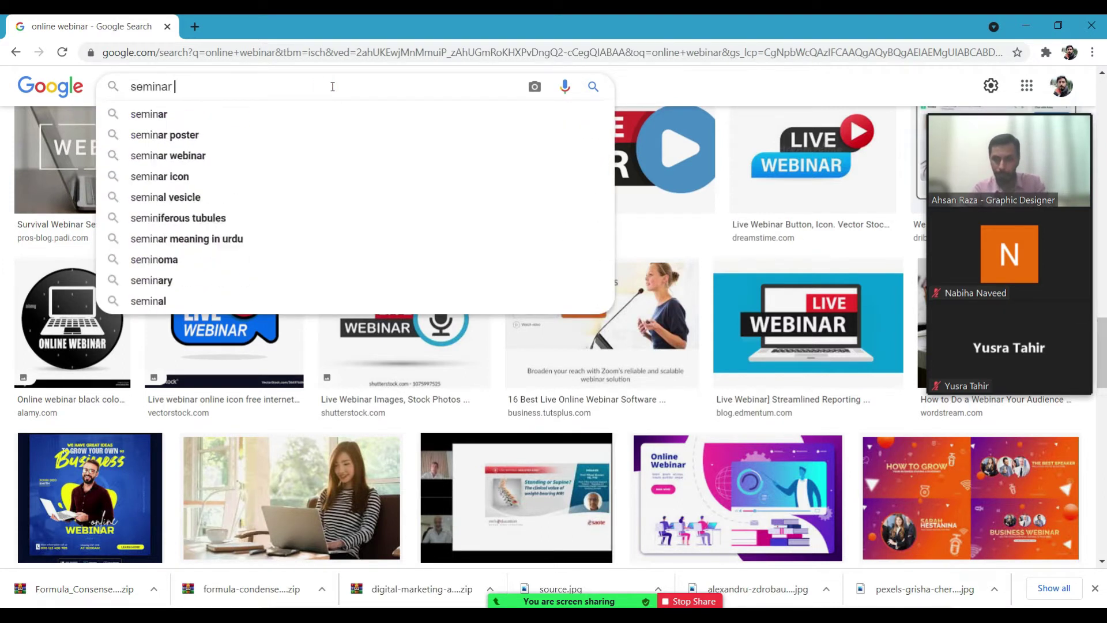
{"action": "type", "text": "post design"}
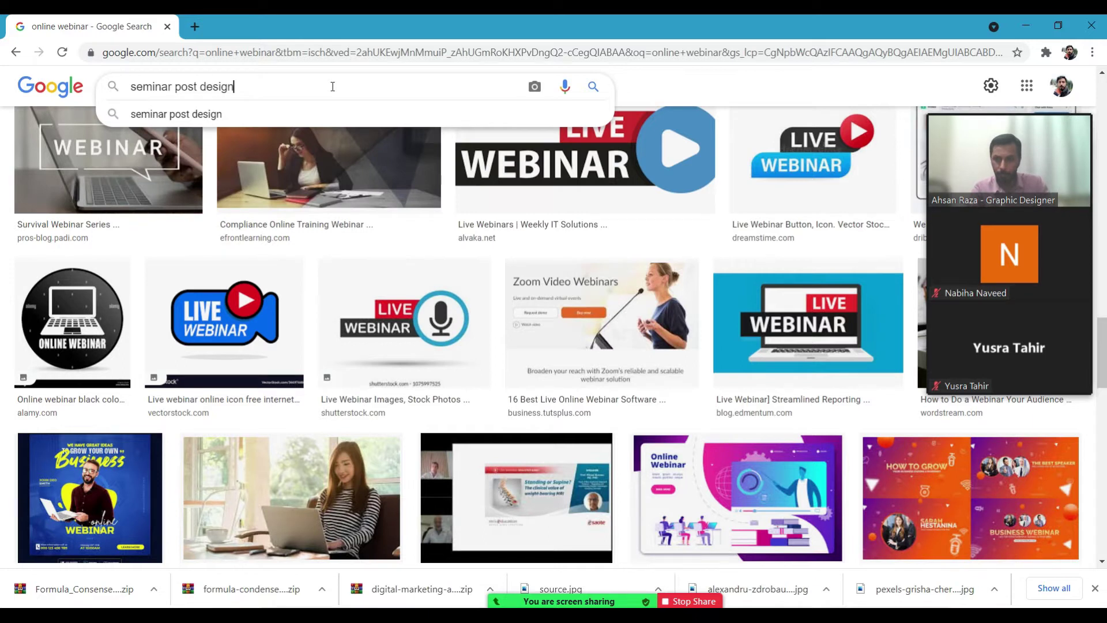
{"action": "key", "text": "Return"}
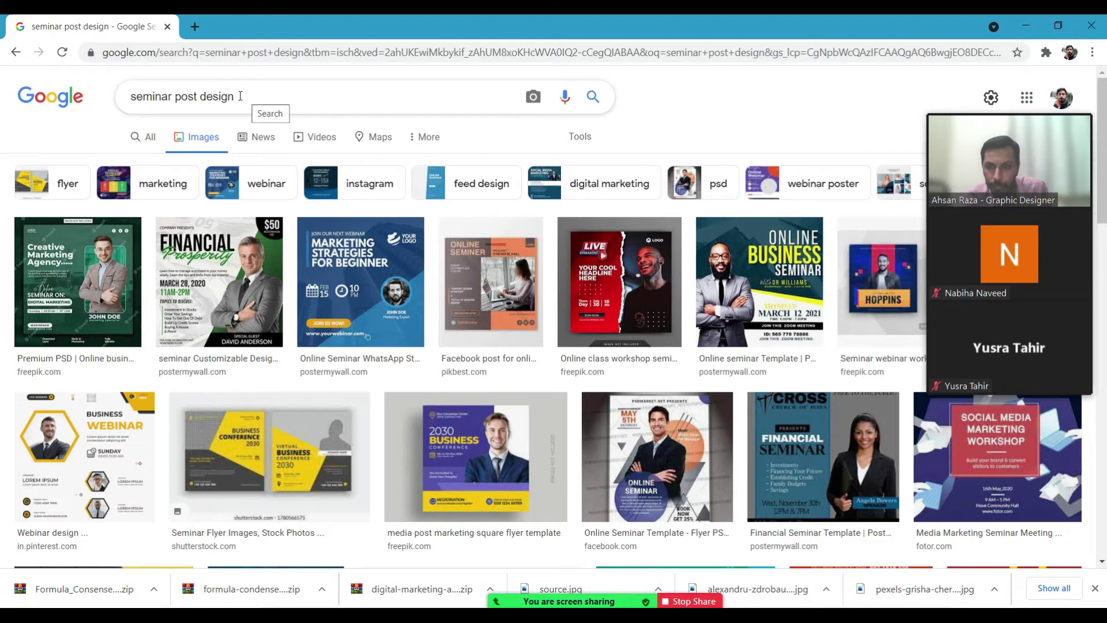
{"action": "left_click", "coordinate": [64, 185]}
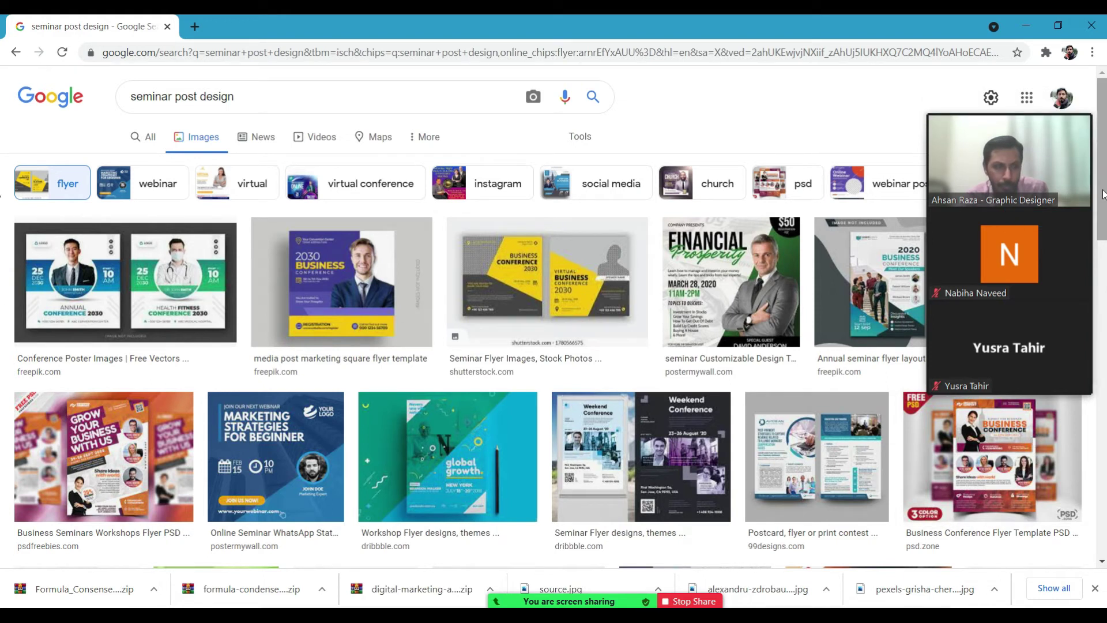
Scroll the results, admit the waiting meeting participant, and open the 'conference flyer' related search.
{"action": "scroll", "coordinate": [2, 288], "scroll_direction": "down", "scroll_amount": 5}
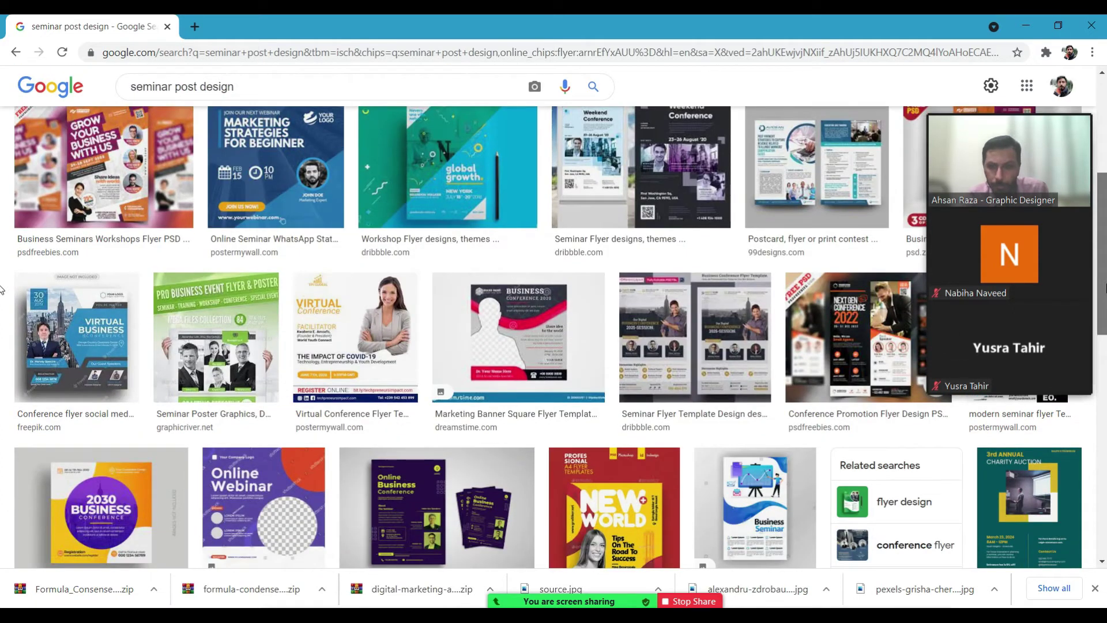
{"action": "scroll", "coordinate": [770, 369], "scroll_direction": "down", "scroll_amount": 2}
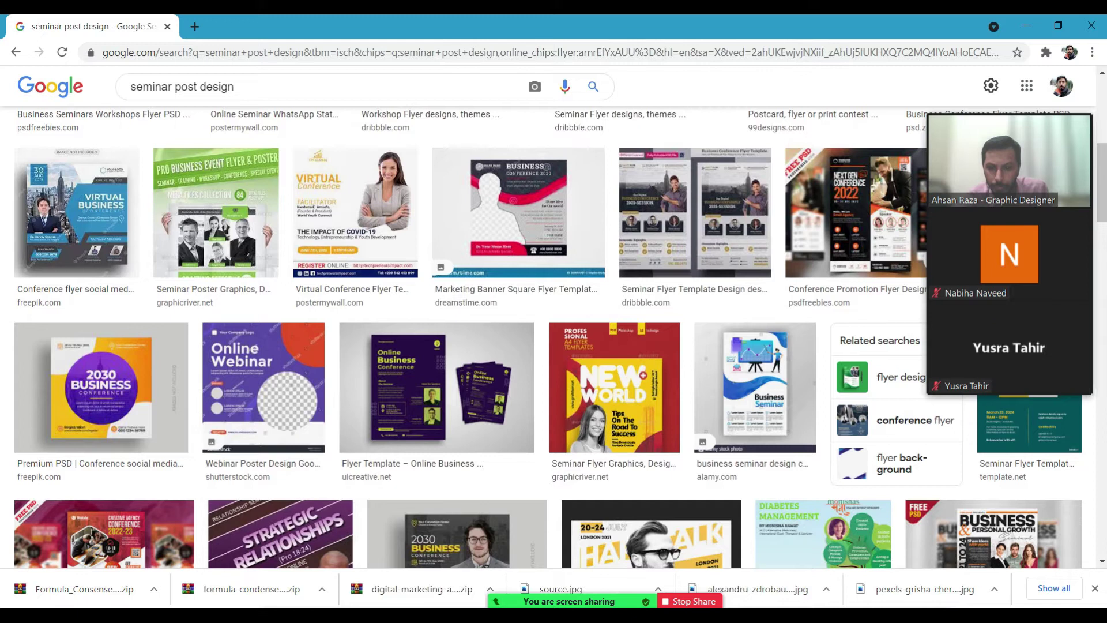
{"action": "left_click", "coordinate": [303, 614]}
{"action": "left_click", "coordinate": [365, 519]}
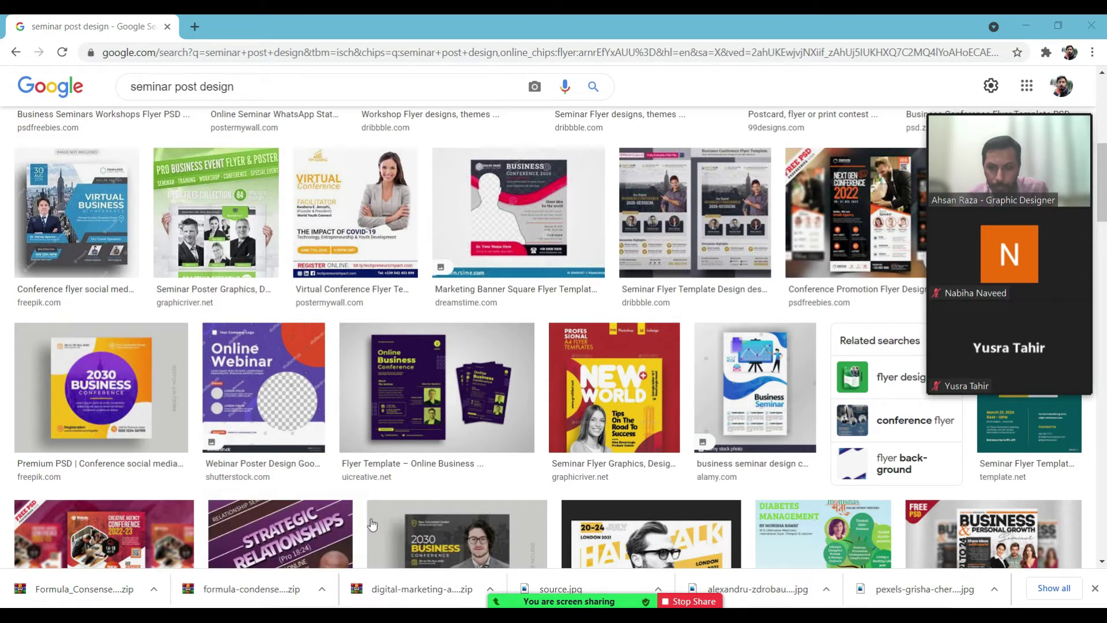
{"action": "mouse_move", "coordinate": [1043, 184]}
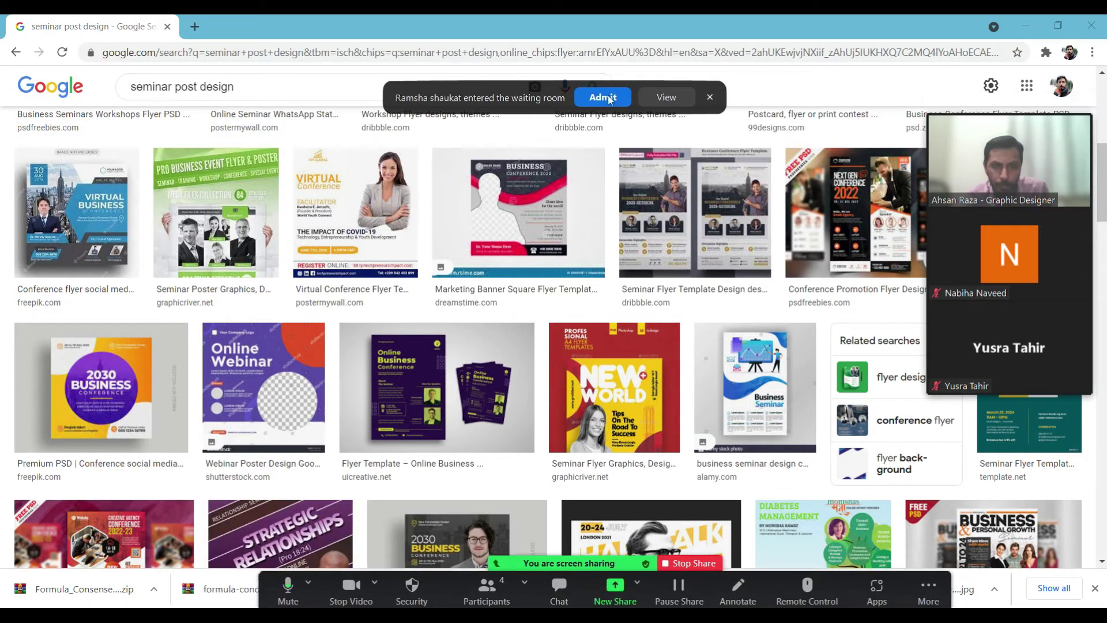
{"action": "left_click", "coordinate": [599, 98]}
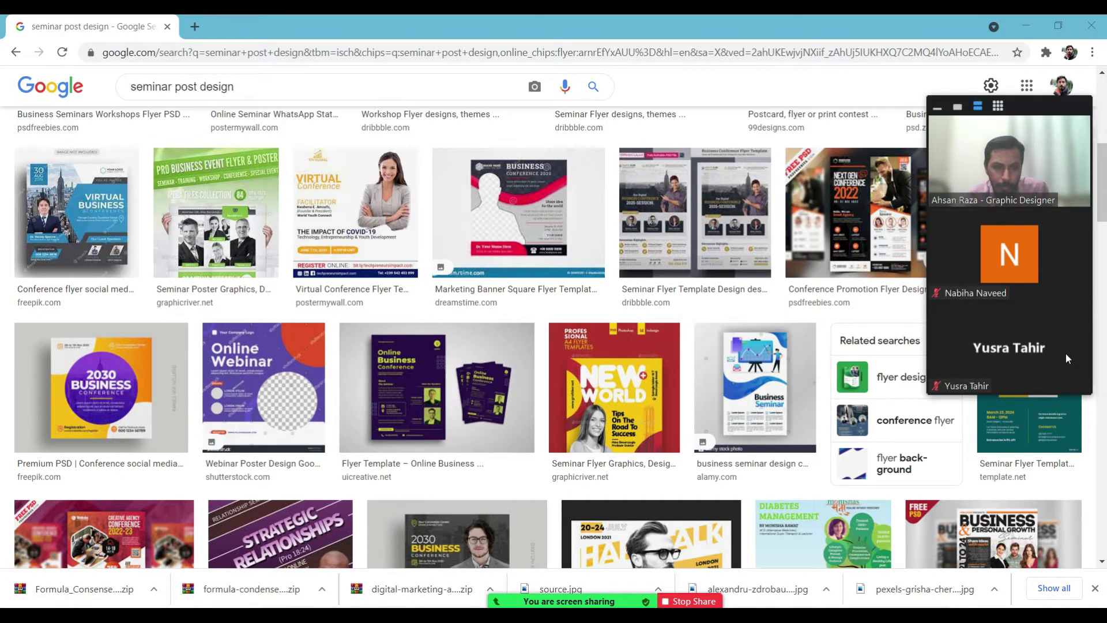
{"action": "left_click", "coordinate": [919, 424]}
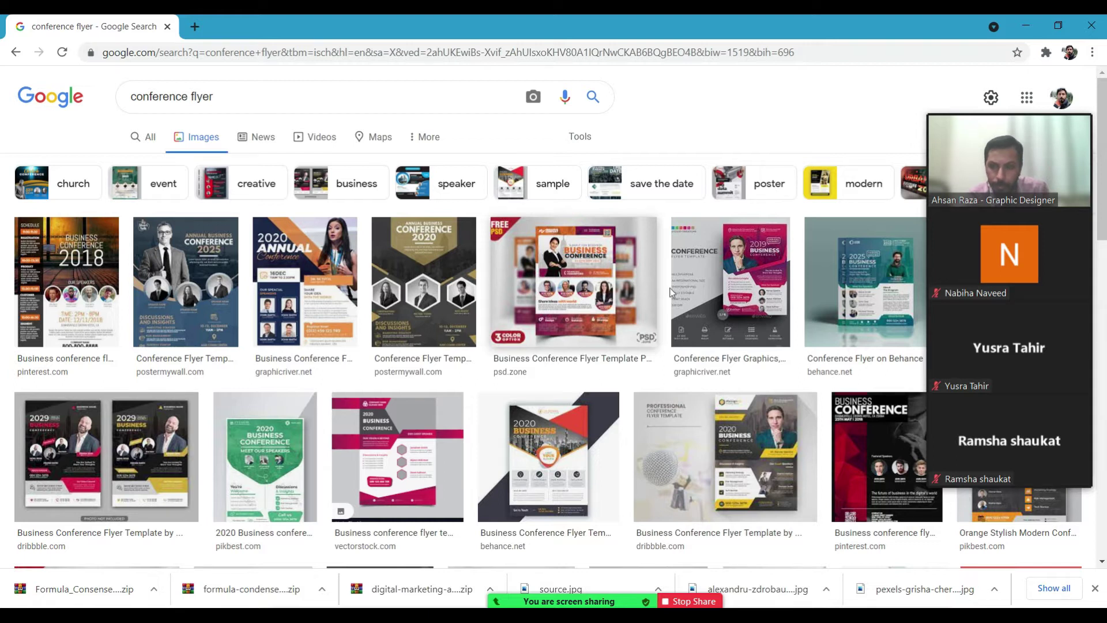
Change the query from 'conference flyer' to 'conference post design' and run it.
{"action": "double_click", "coordinate": [199, 97]}
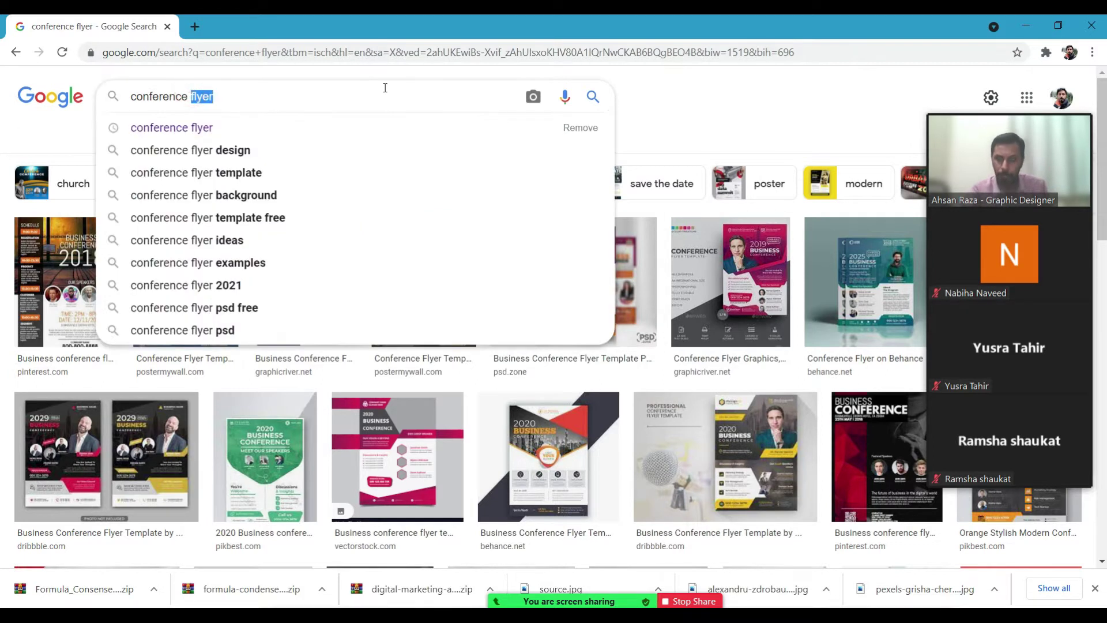
{"action": "type", "text": "post"}
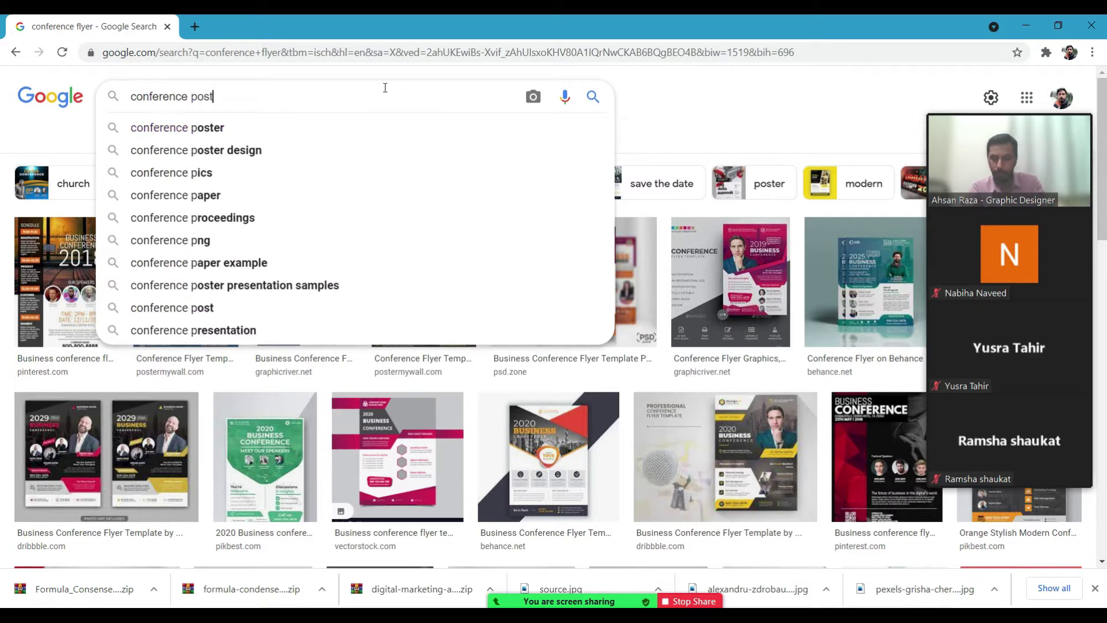
{"action": "type", "text": " d es"}
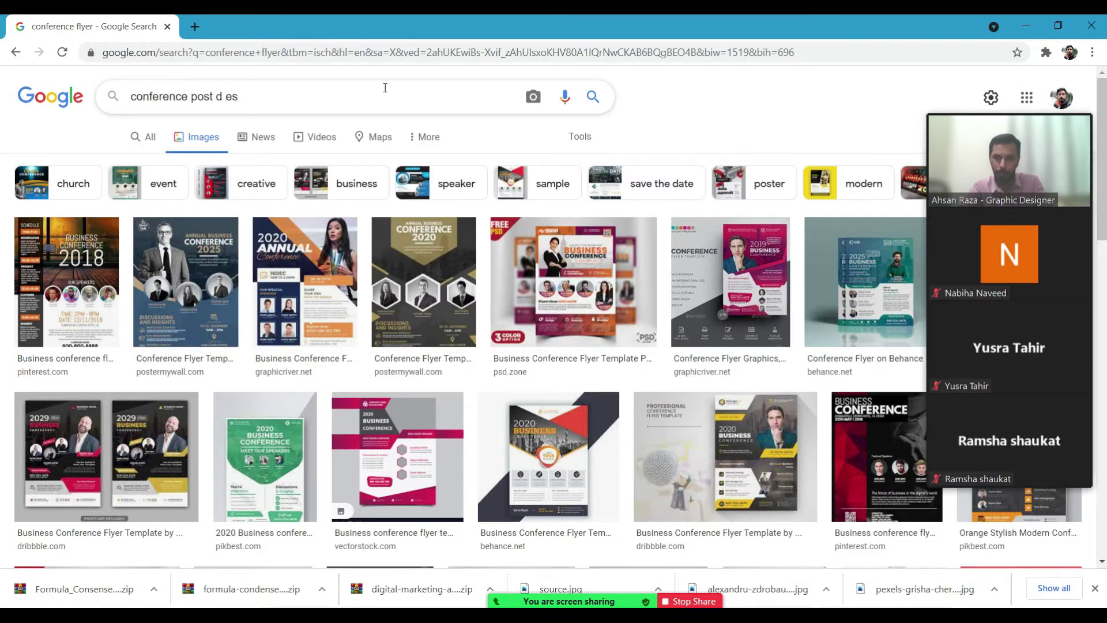
{"action": "key", "text": "BackSpace"}
{"action": "key", "text": "BackSpace"}
{"action": "key", "text": "BackSpace"}
{"action": "type", "text": "esign"}
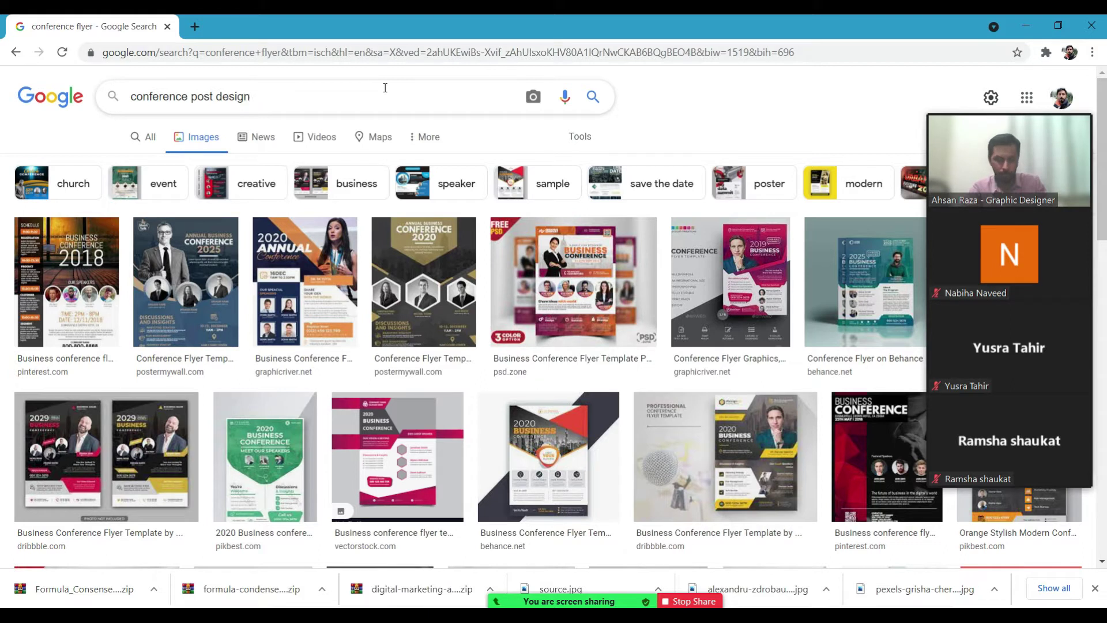
{"action": "key", "text": "Return"}
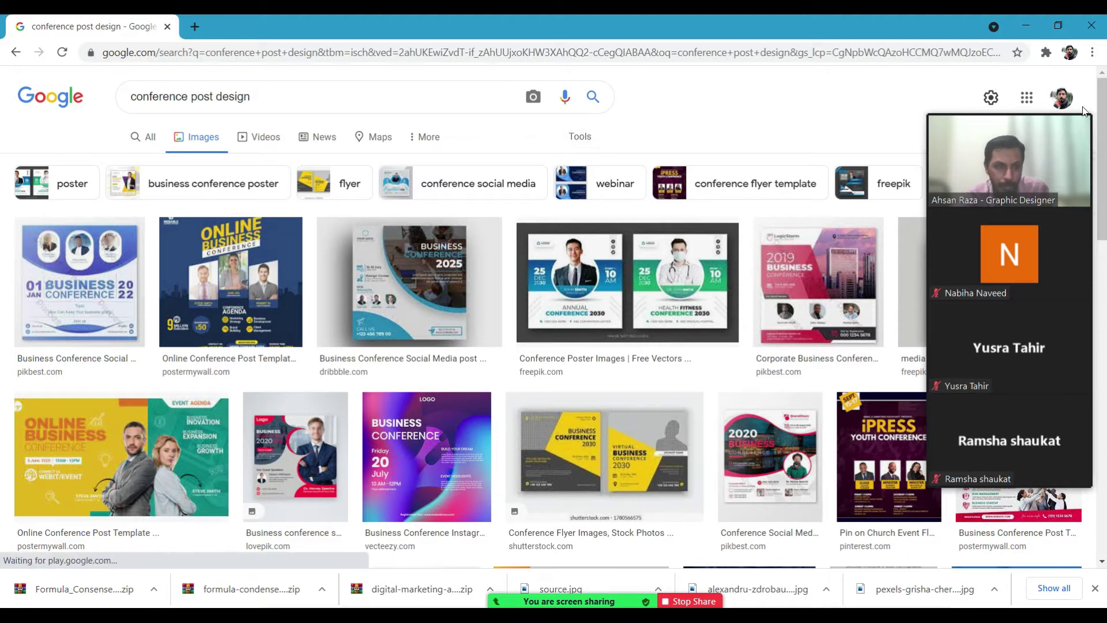
Scroll down through the conference post design image results.
{"action": "left_click_drag", "start_coordinate": [1018, 113], "coordinate": [987, 224]}
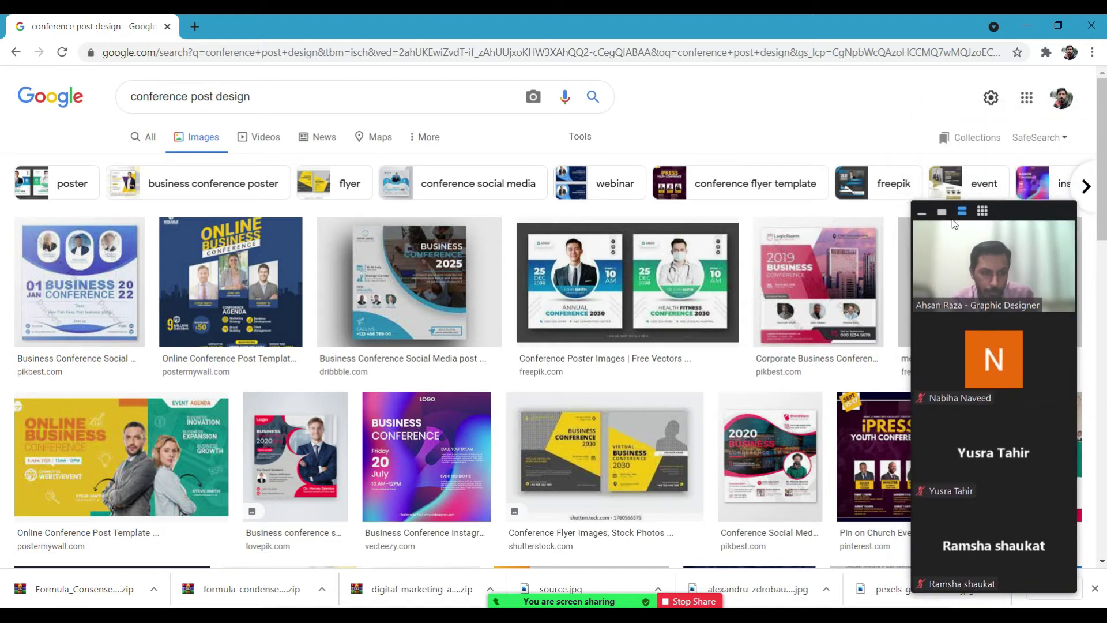
{"action": "left_click", "coordinate": [941, 211]}
{"action": "left_click_drag", "start_coordinate": [1045, 214], "coordinate": [1059, 461]}
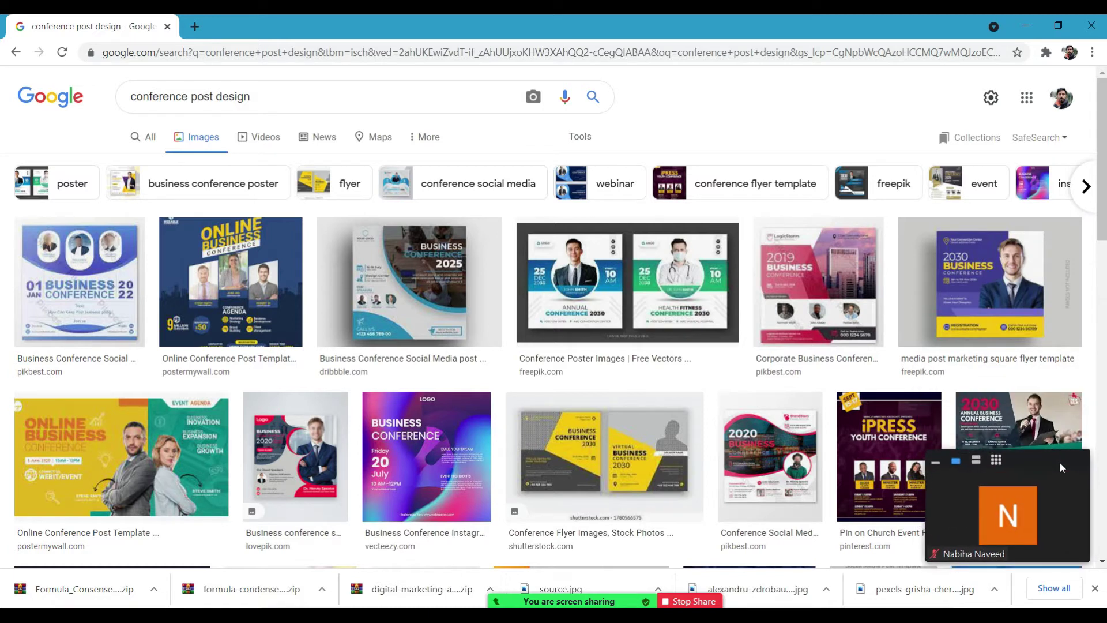
{"action": "scroll", "coordinate": [1098, 258], "scroll_direction": "down", "scroll_amount": 4}
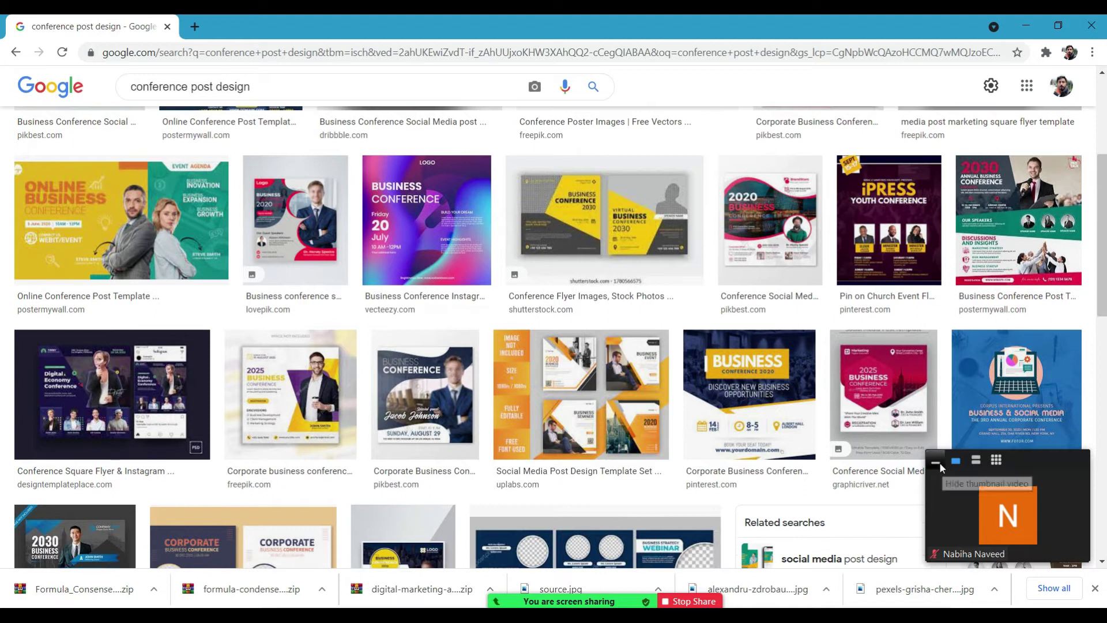
{"action": "left_click", "coordinate": [935, 461]}
{"action": "left_click_drag", "start_coordinate": [1047, 457], "coordinate": [1040, 532]}
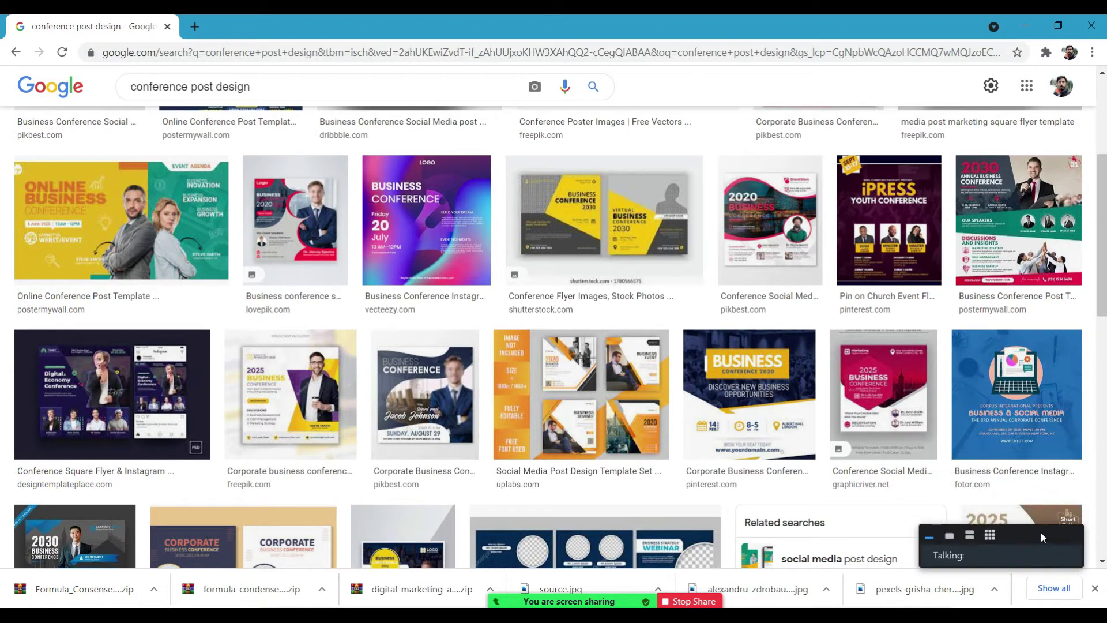
{"action": "scroll", "coordinate": [1097, 179], "scroll_direction": "down", "scroll_amount": 5}
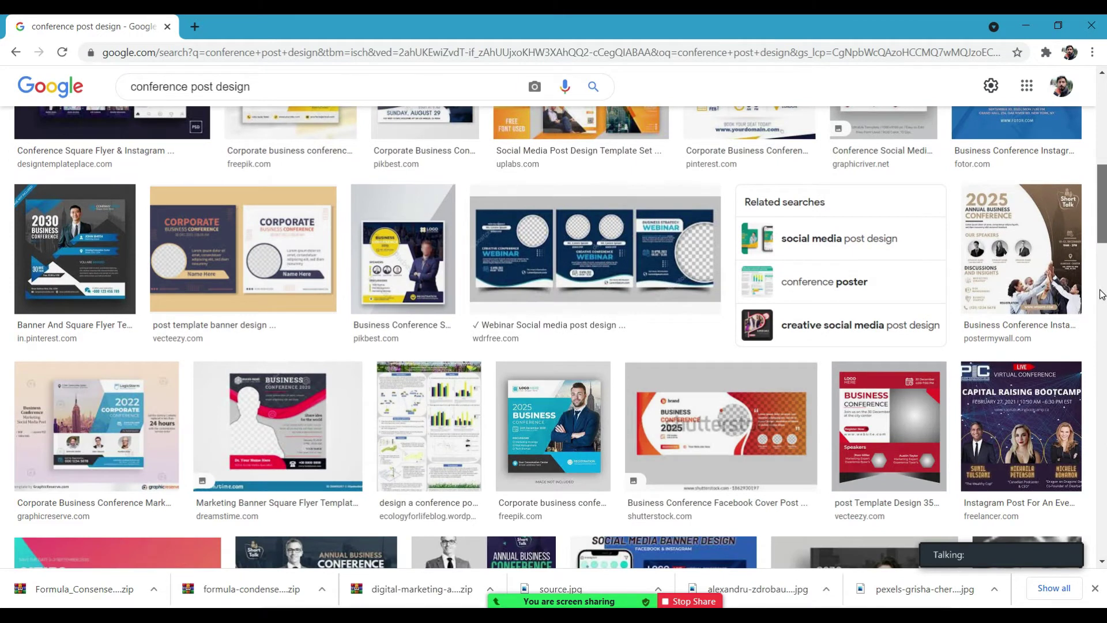
{"action": "scroll", "coordinate": [1101, 295], "scroll_direction": "down", "scroll_amount": 3}
{"action": "scroll", "coordinate": [1101, 319], "scroll_direction": "down", "scroll_amount": 2}
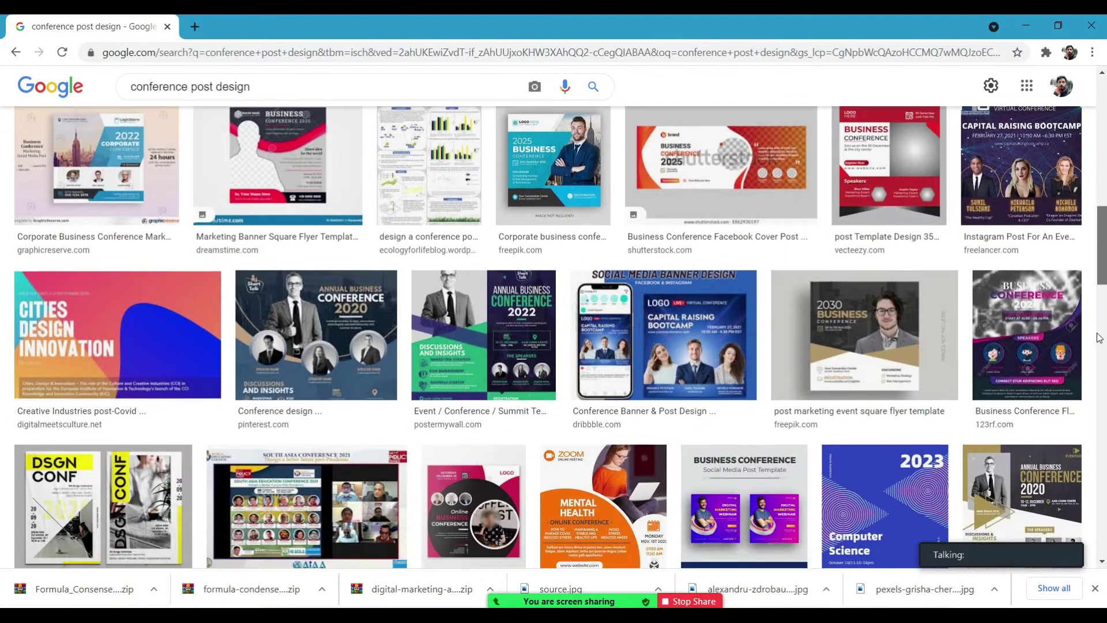
Preview the Conference design image, then keep scrolling through the post design examples.
{"action": "left_click", "coordinate": [301, 288]}
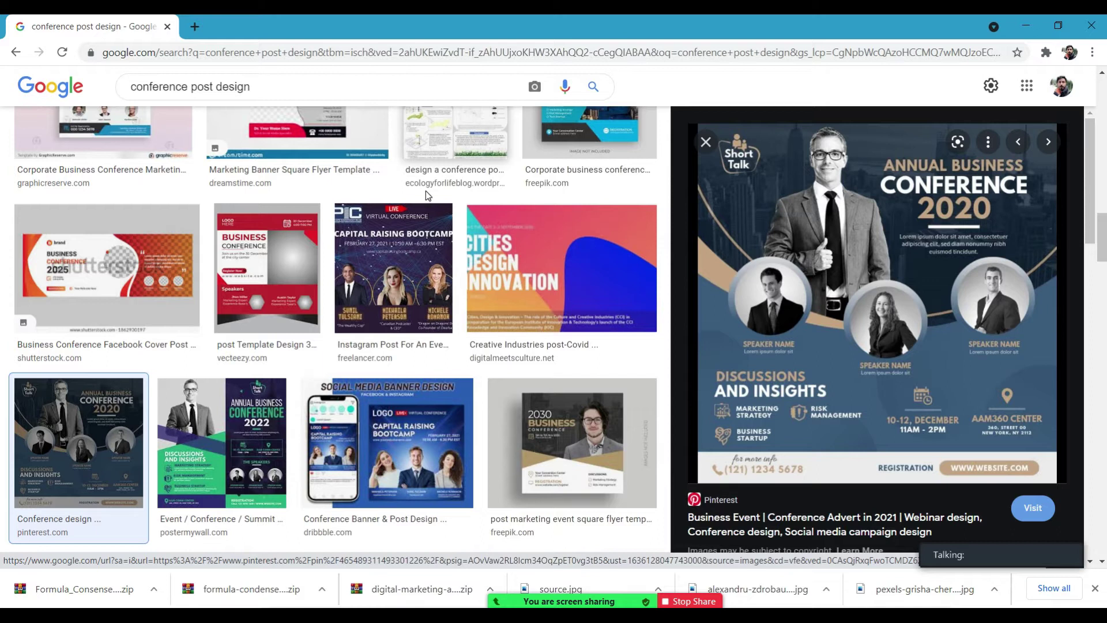
{"action": "left_click", "coordinate": [705, 143]}
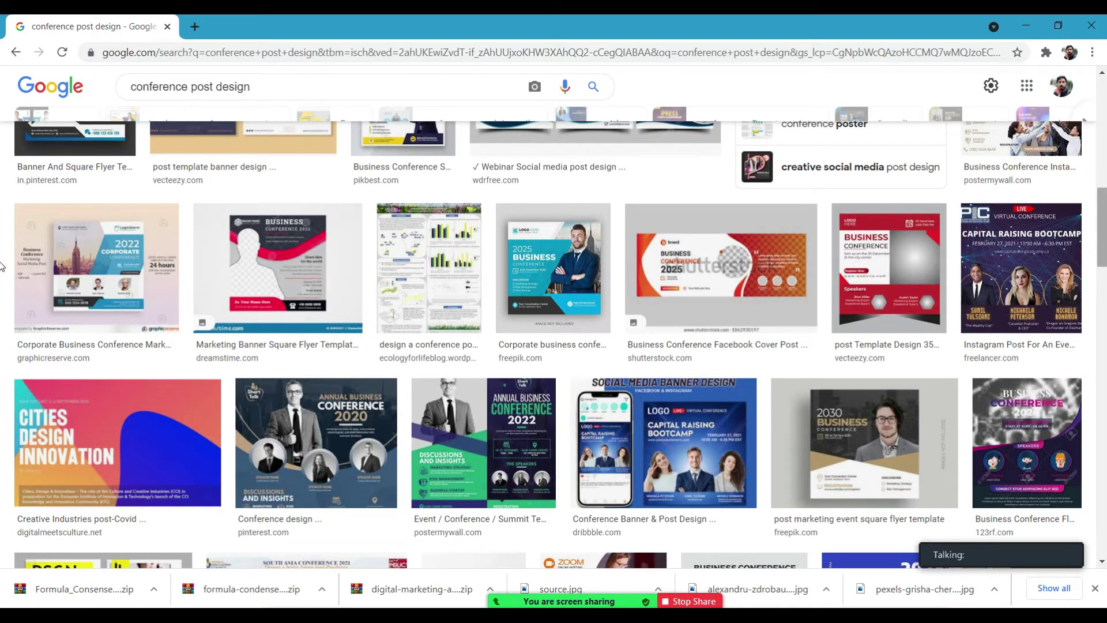
{"action": "scroll", "coordinate": [1, 245], "scroll_direction": "down", "scroll_amount": 5}
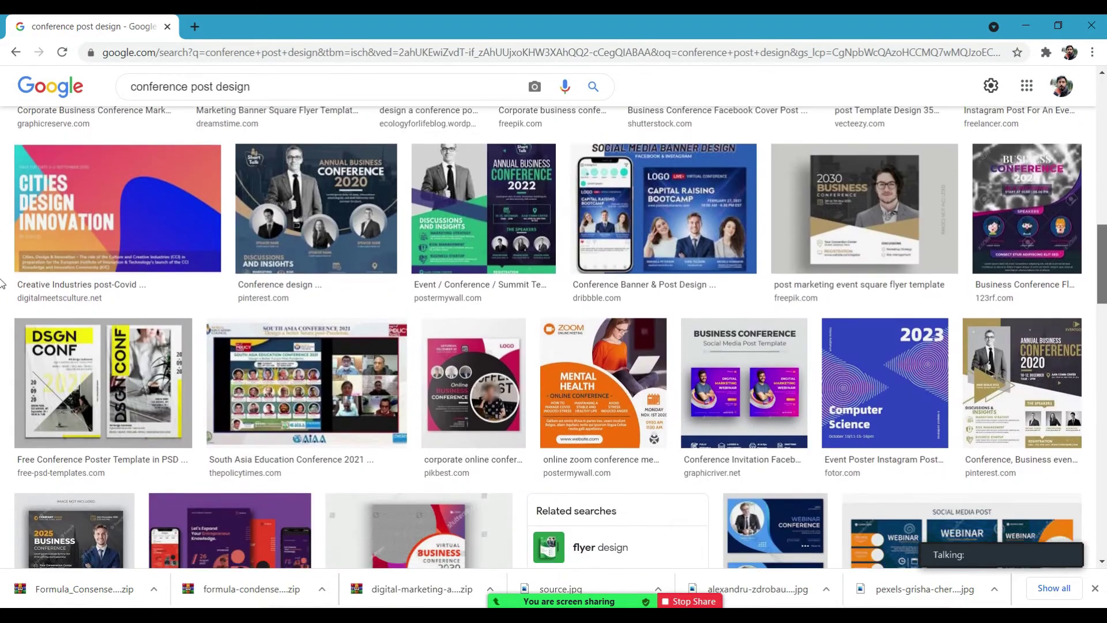
{"action": "scroll", "coordinate": [2, 299], "scroll_direction": "down", "scroll_amount": 1}
{"action": "scroll", "coordinate": [2, 302], "scroll_direction": "down", "scroll_amount": 1}
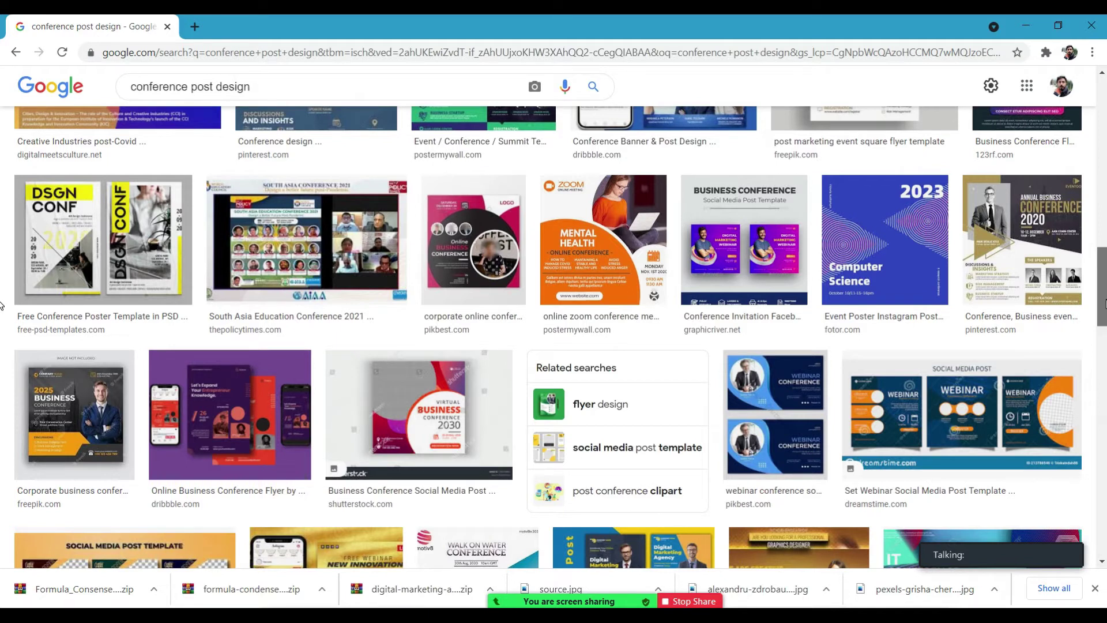
{"action": "scroll", "coordinate": [2, 306], "scroll_direction": "down", "scroll_amount": 3}
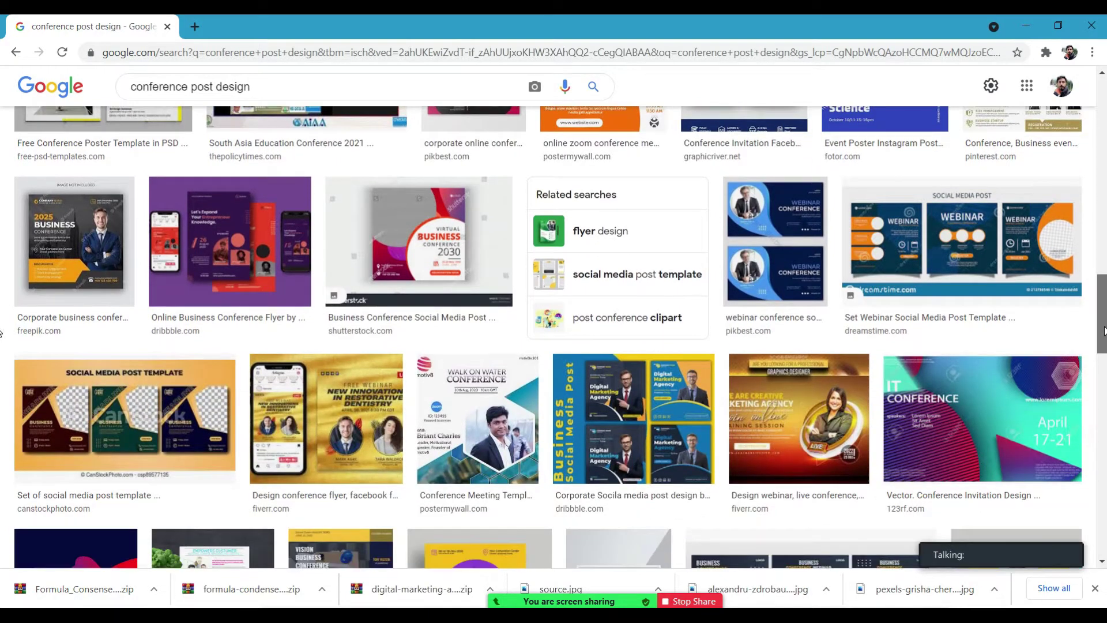
{"action": "scroll", "coordinate": [2, 333], "scroll_direction": "down", "scroll_amount": 2}
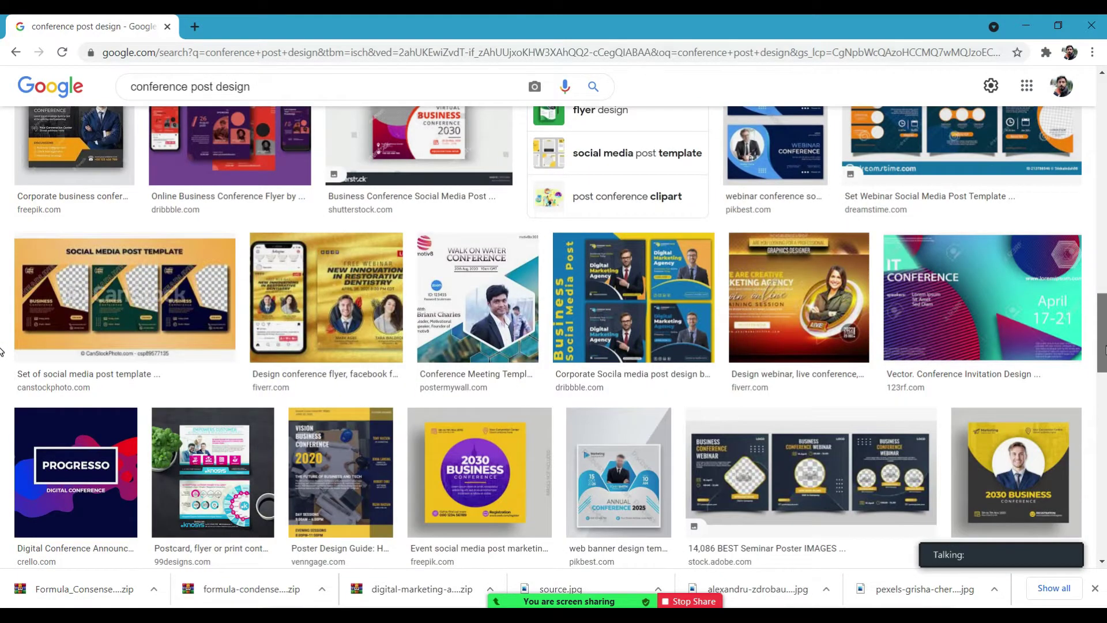
{"action": "scroll", "coordinate": [2, 351], "scroll_direction": "down", "scroll_amount": 4}
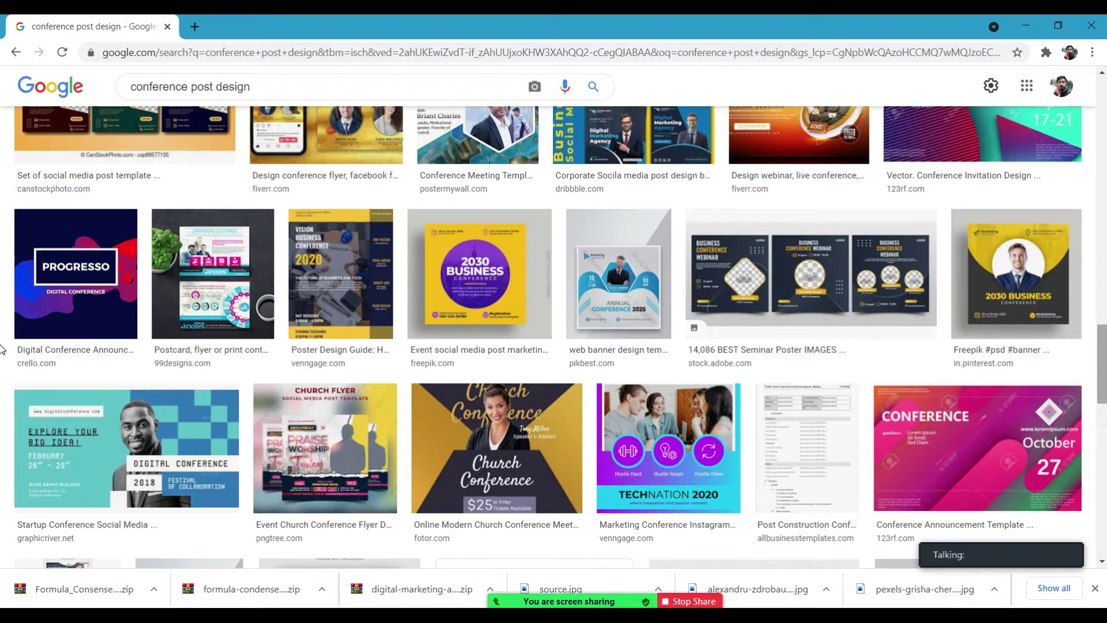
Scroll back up the results and switch to the empty Photoshop workspace.
{"action": "left_click_drag", "start_coordinate": [1102, 359], "coordinate": [1102, 365]}
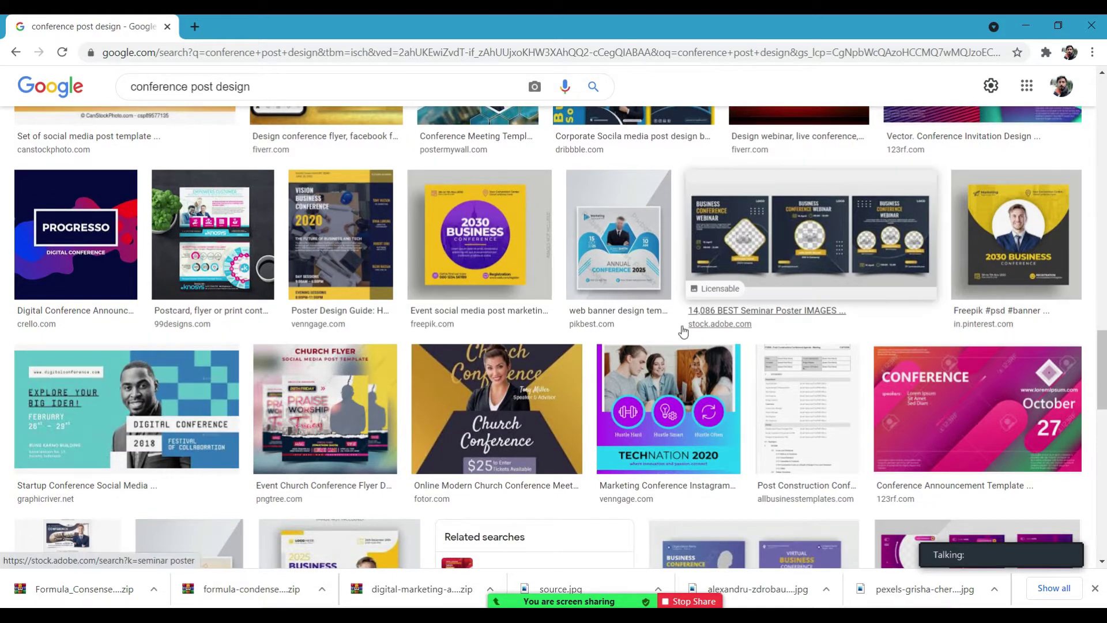
{"action": "left_click_drag", "start_coordinate": [1102, 353], "coordinate": [1097, 222]}
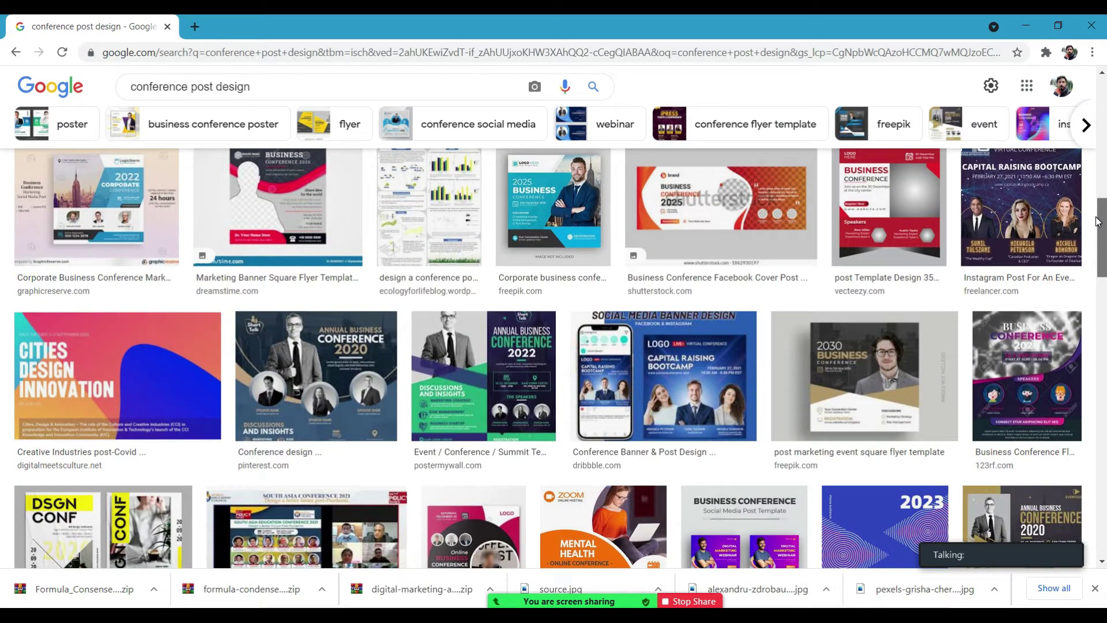
{"action": "left_click_drag", "start_coordinate": [1098, 222], "coordinate": [1091, 184]}
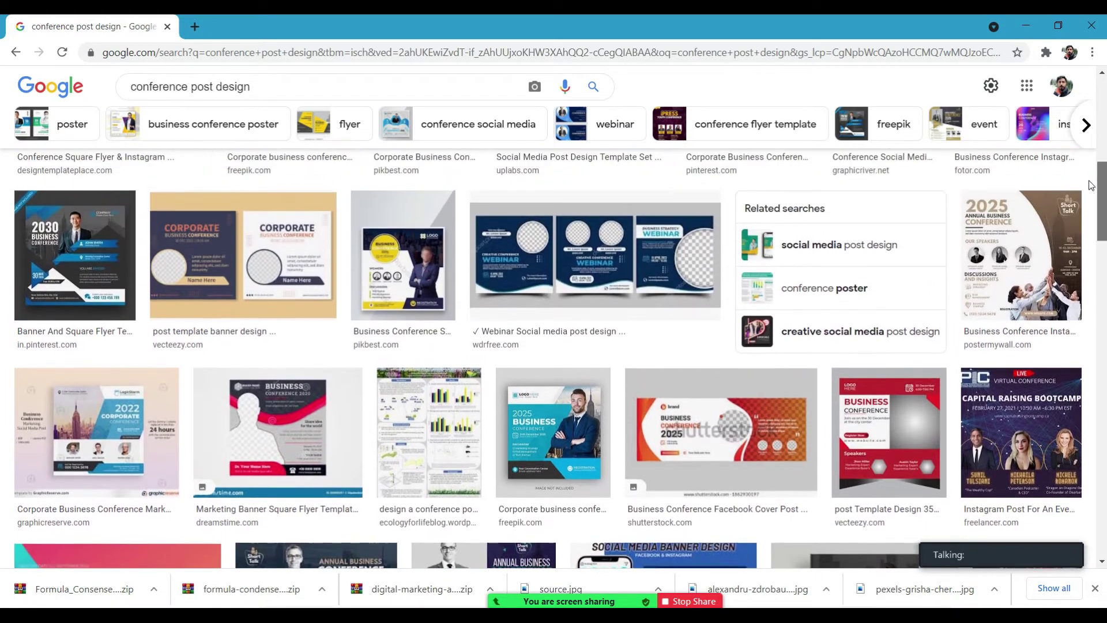
{"action": "scroll", "coordinate": [203, 449], "scroll_direction": "up", "scroll_amount": 4}
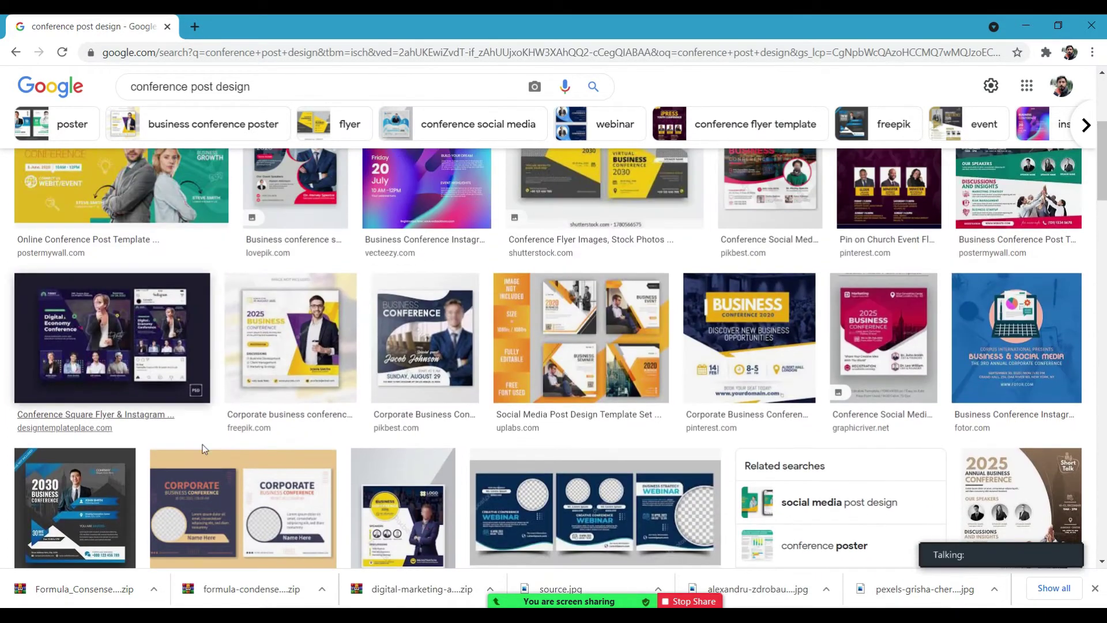
{"action": "key", "text": "alt+Tab"}
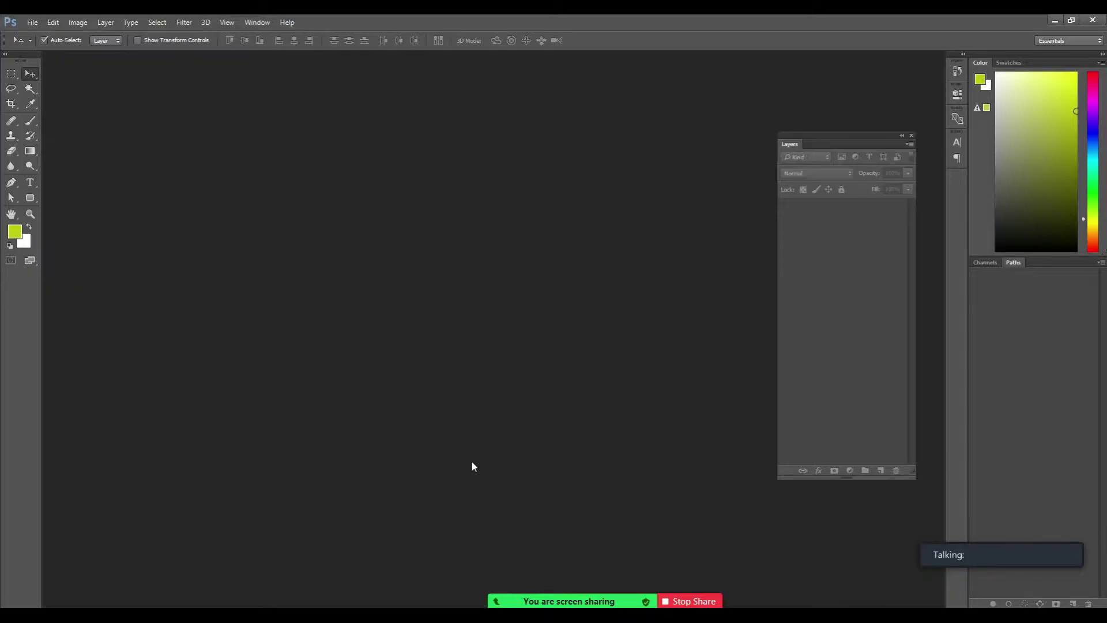
Close the floating Layers panel and the Color and Swatches tab group.
{"action": "mouse_move", "coordinate": [963, 554]}
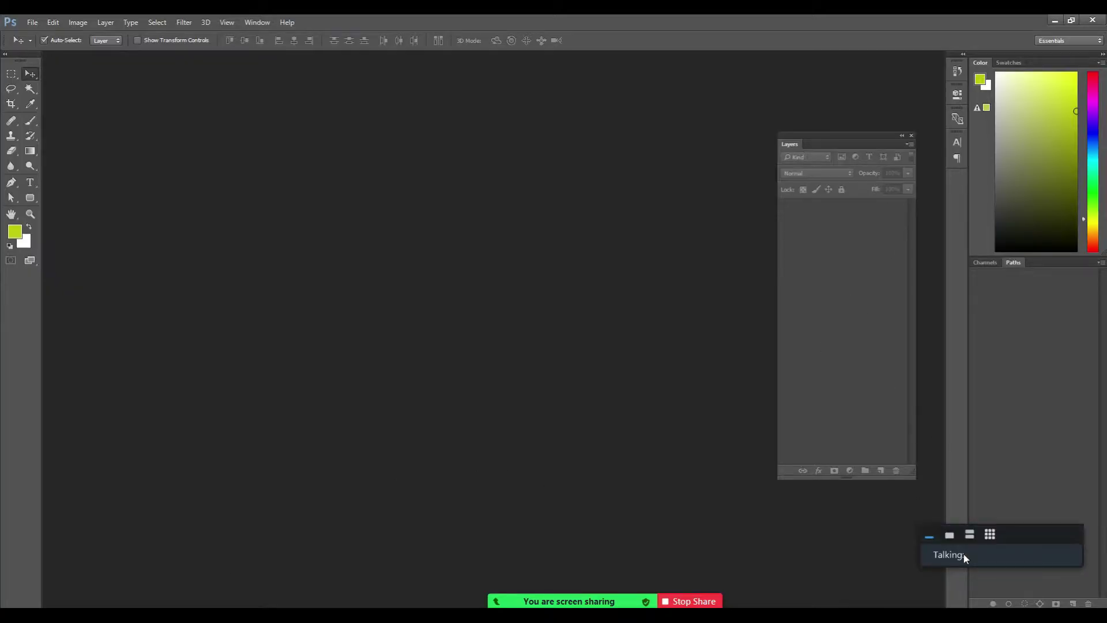
{"action": "left_click", "coordinate": [911, 136]}
{"action": "left_click", "coordinate": [1101, 62]}
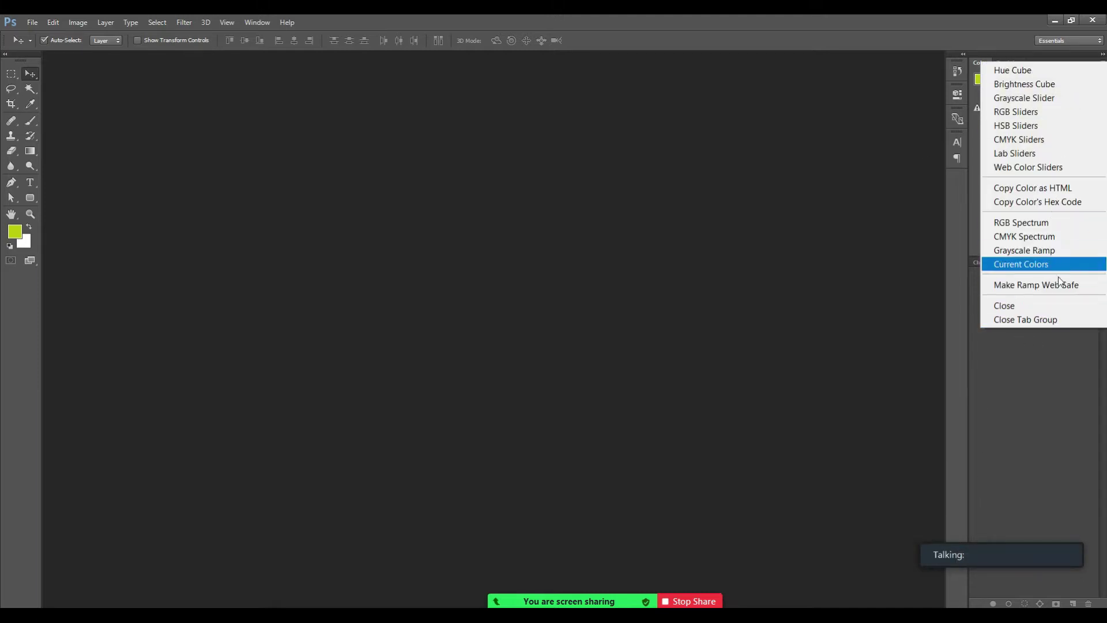
{"action": "left_click", "coordinate": [1044, 321]}
Drag the remaining Channels and Paths panels into a new position.
{"action": "mouse_move", "coordinate": [961, 558]}
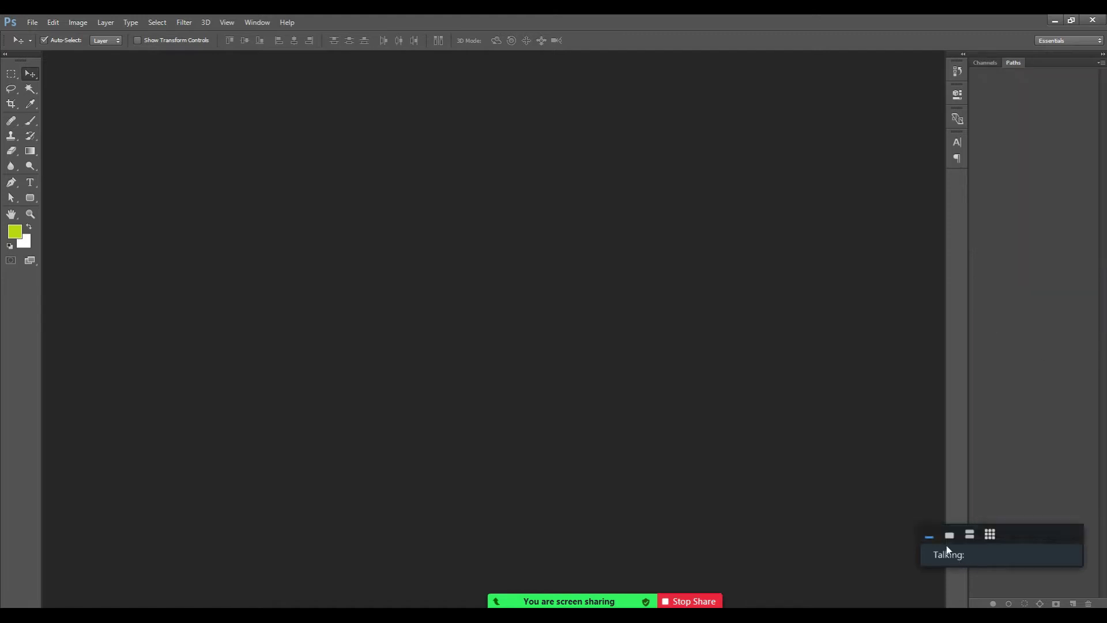
{"action": "left_click", "coordinate": [950, 536]}
{"action": "left_click_drag", "start_coordinate": [1008, 526], "coordinate": [1021, 301]}
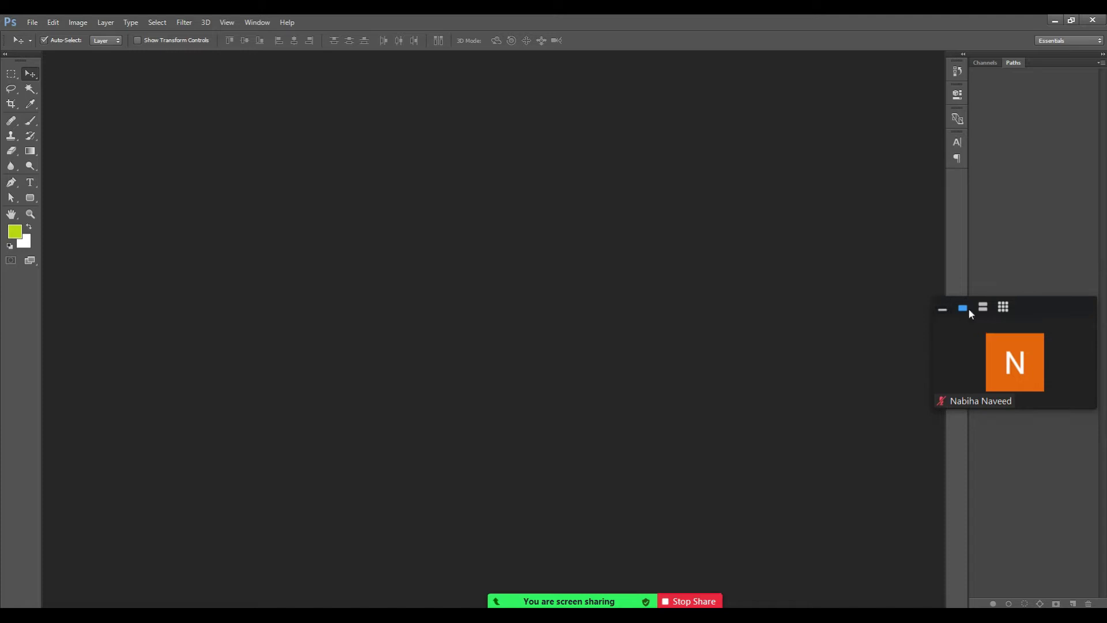
{"action": "left_click", "coordinate": [983, 308]}
{"action": "left_click_drag", "start_coordinate": [1015, 302], "coordinate": [780, 455]}
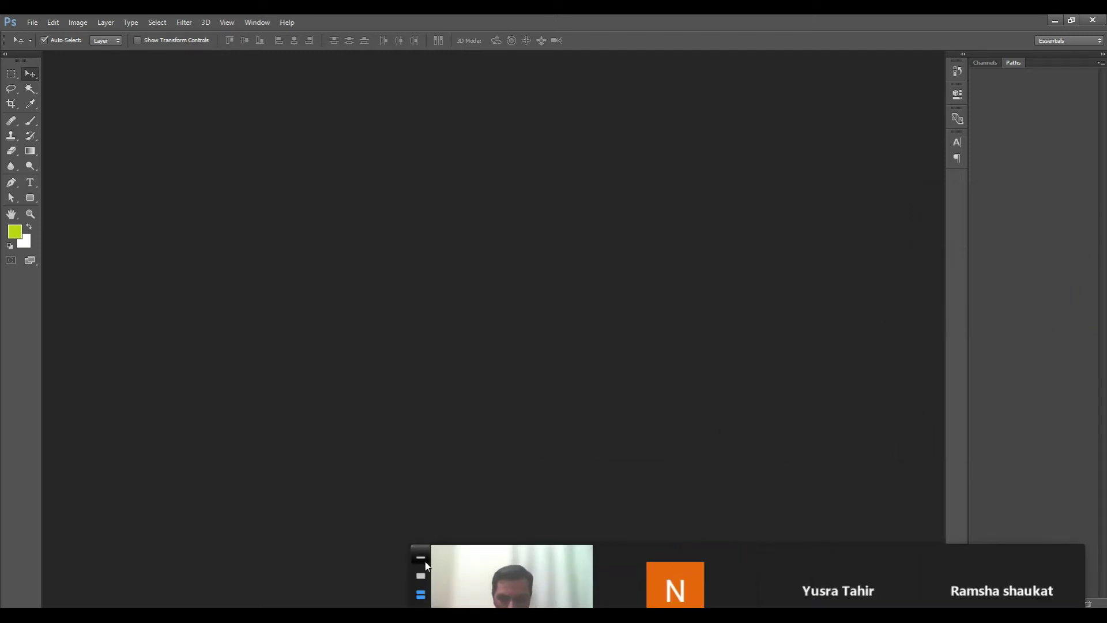
{"action": "left_click_drag", "start_coordinate": [807, 551], "coordinate": [1060, 207]}
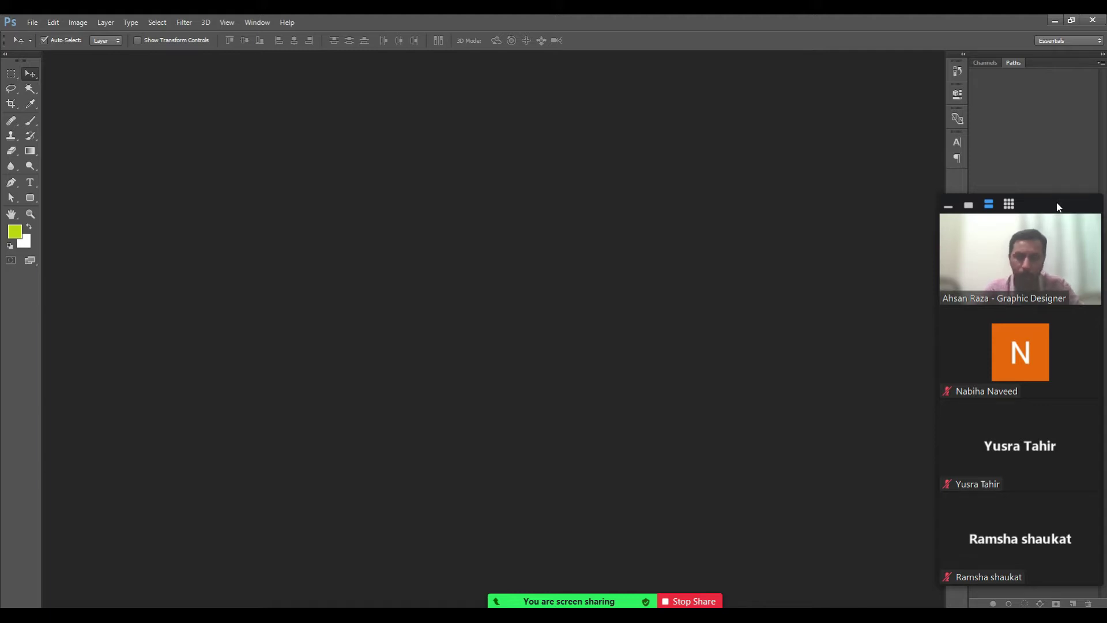
Create a new document with width and height both 1080 pixels, white background.
{"action": "key", "text": "ctrl"}
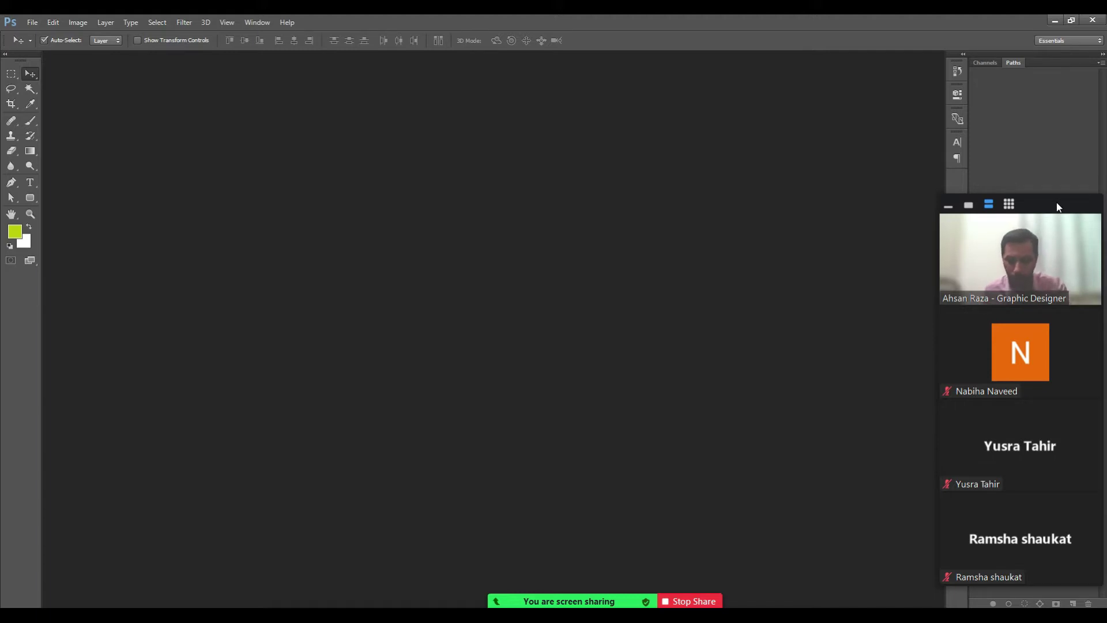
{"action": "key", "text": "ctrl+n"}
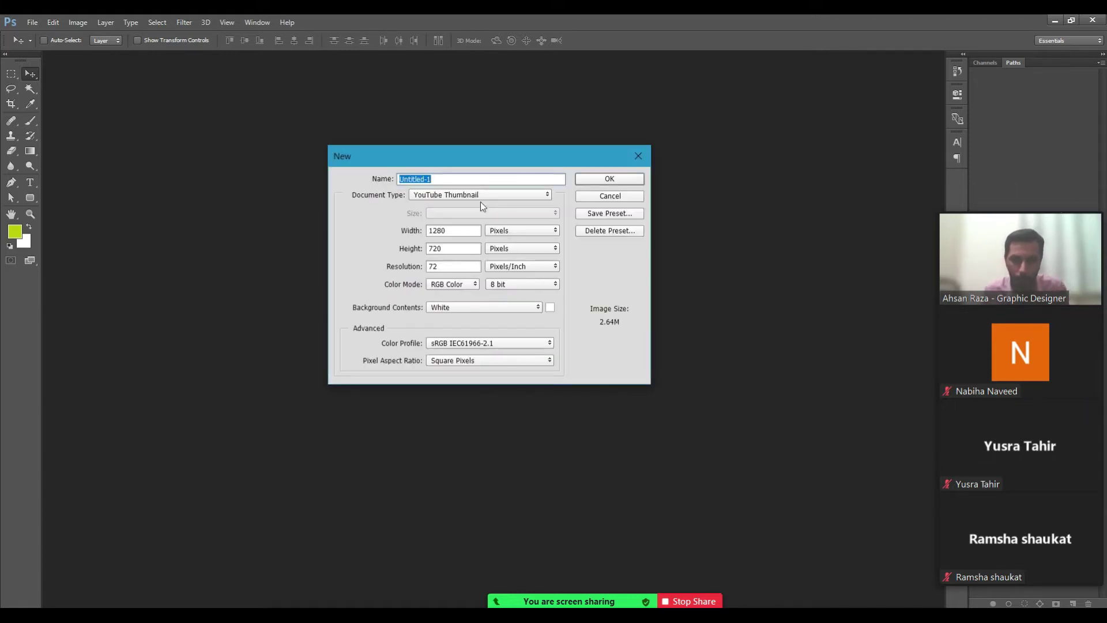
{"action": "left_click_drag", "start_coordinate": [473, 152], "coordinate": [441, 160]}
{"action": "key", "text": "Tab"}
{"action": "key", "text": "Tab"}
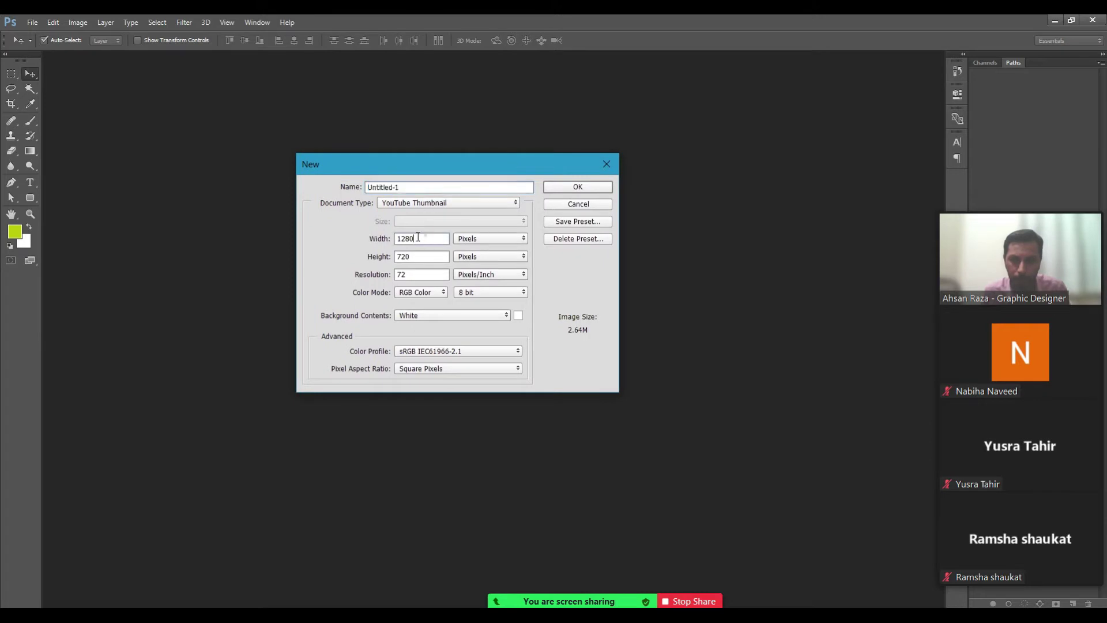
{"action": "type", "text": "1080"}
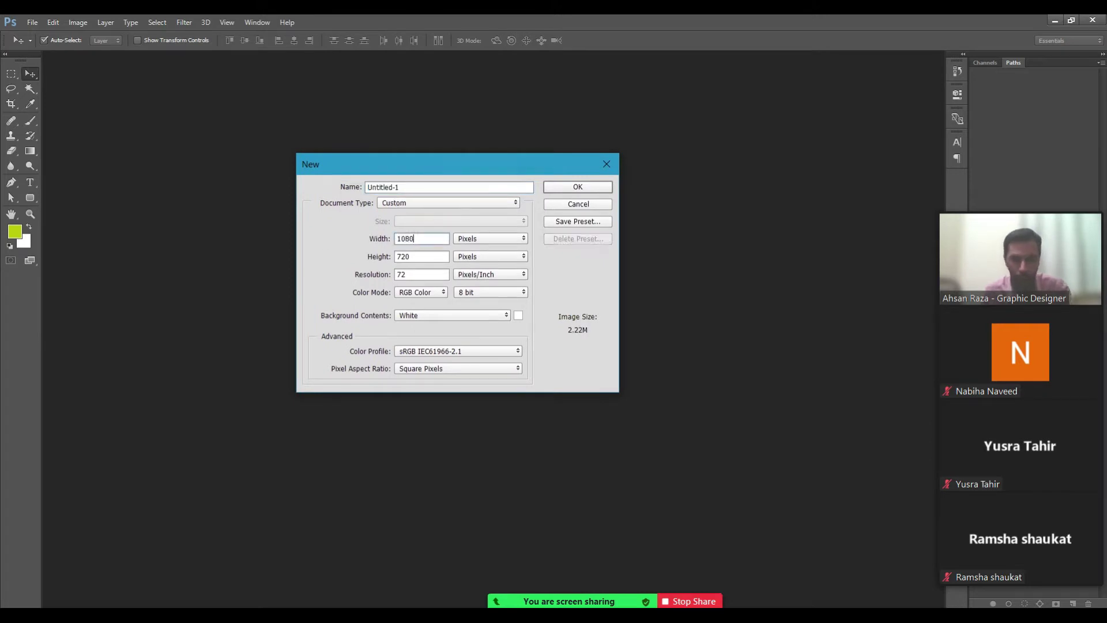
{"action": "double_click", "coordinate": [403, 256]}
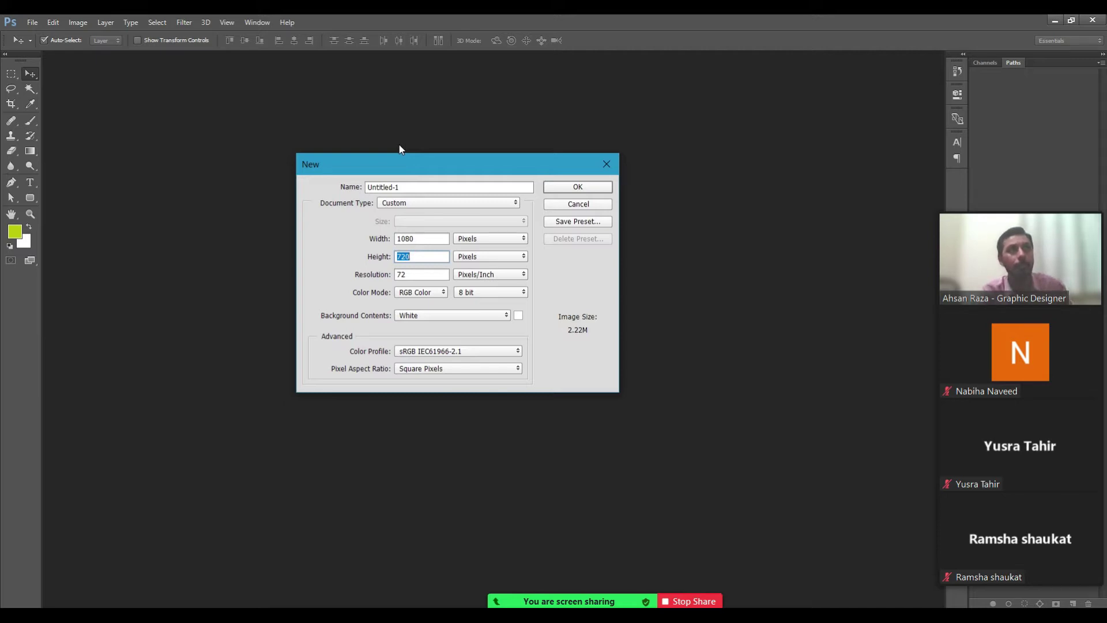
{"action": "type", "text": "1080"}
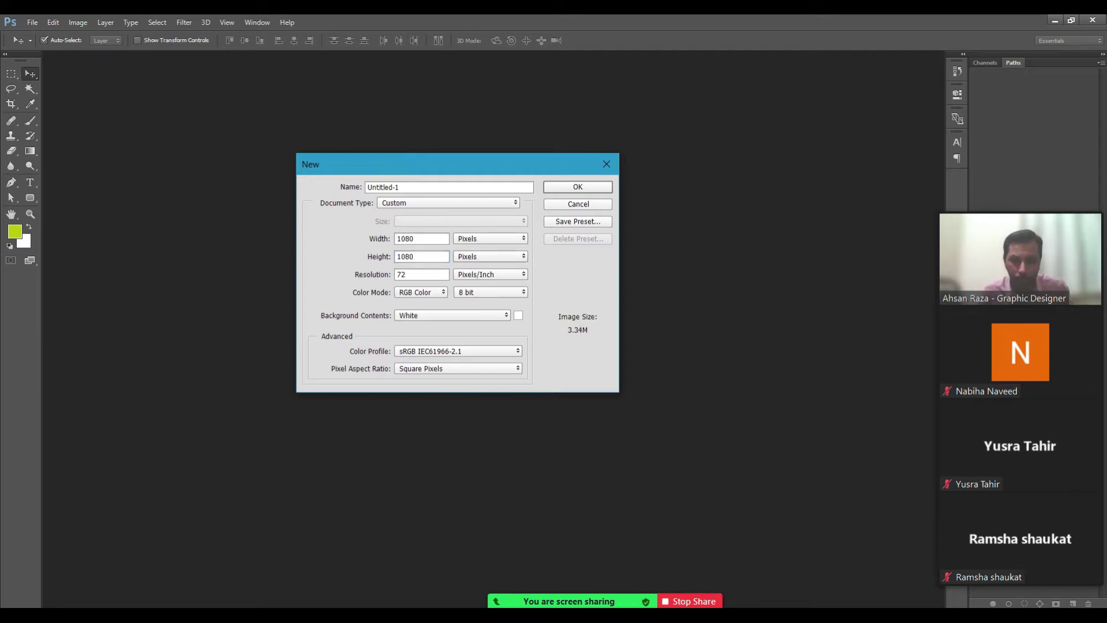
{"action": "key", "text": "Tab"}
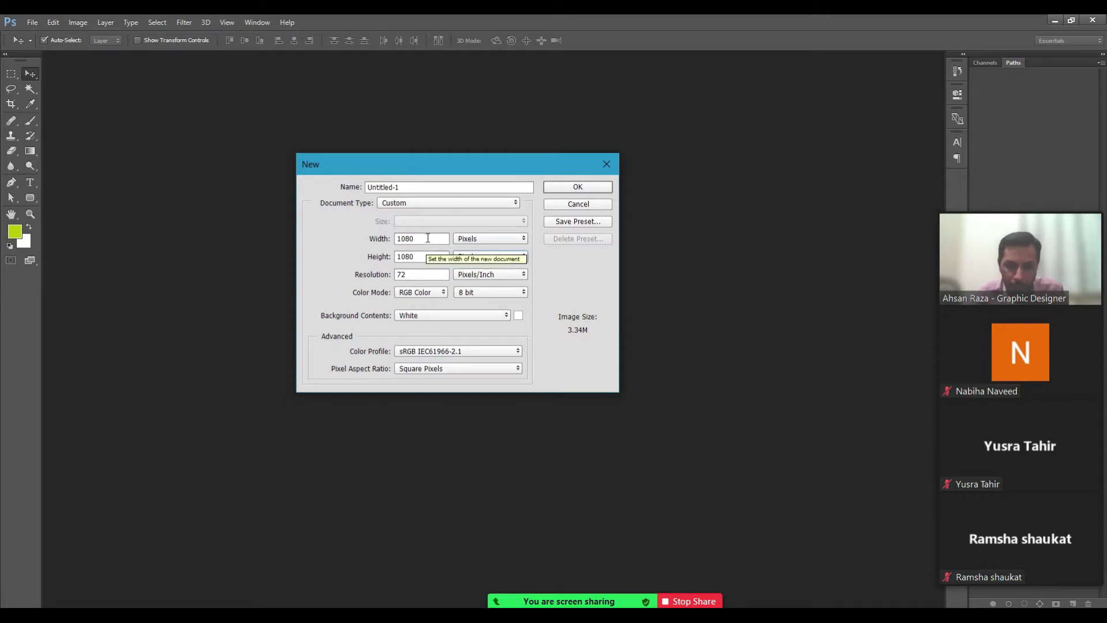
{"action": "double_click", "coordinate": [422, 239]}
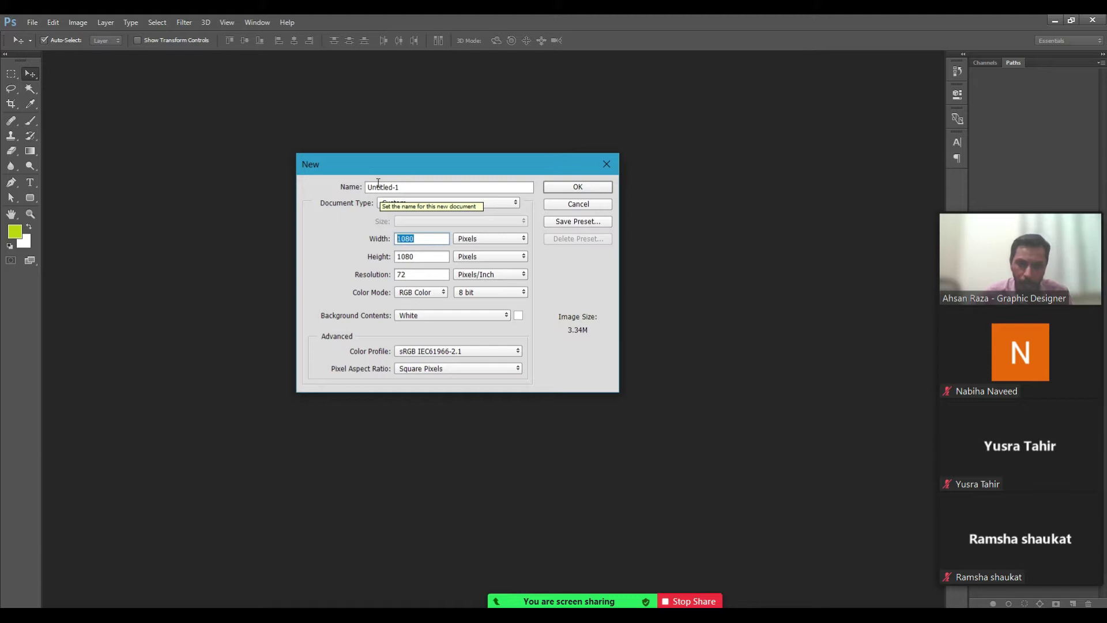
{"action": "double_click", "coordinate": [419, 256]}
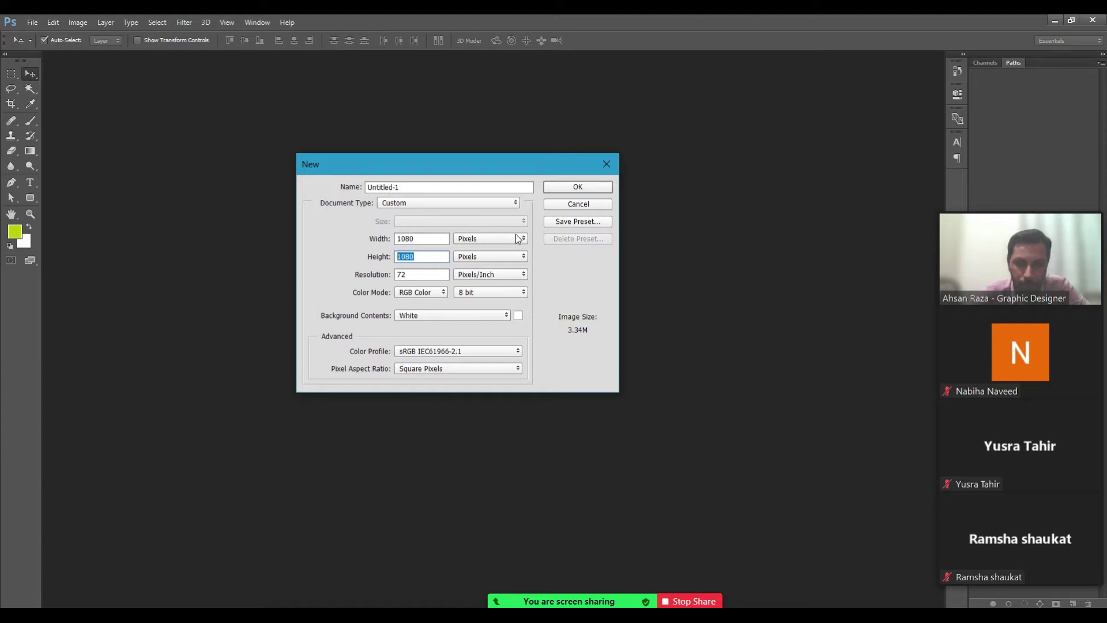
{"action": "left_click", "coordinate": [589, 187]}
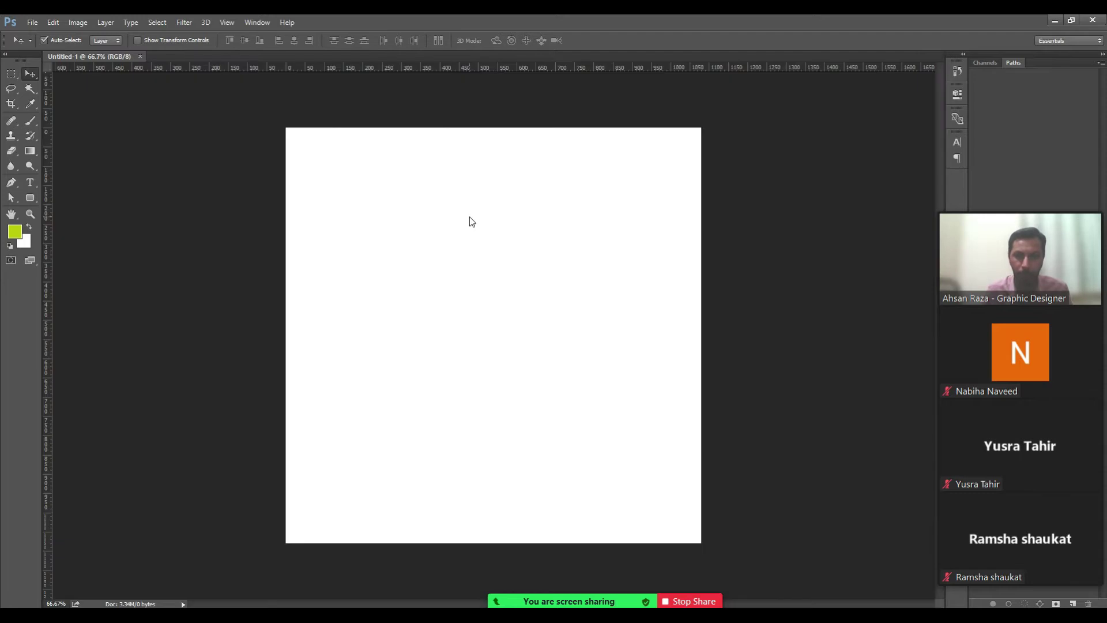
Zoom in on the 1080 × 1080 canvas, then fit it to the window.
{"action": "key", "text": "ctrl+plus"}
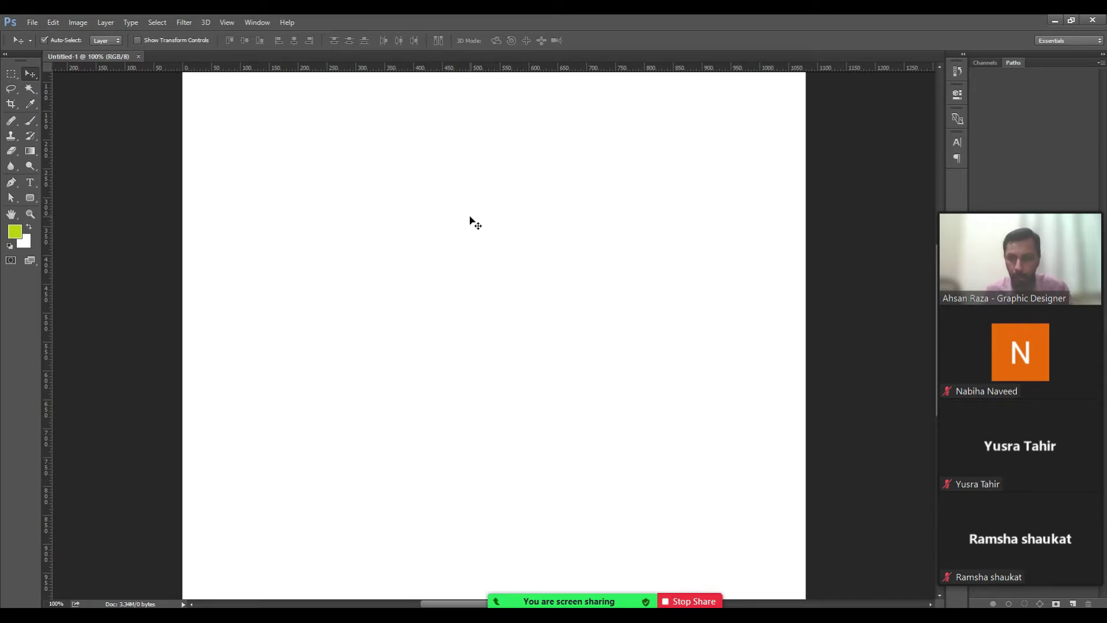
{"action": "key", "text": "ctrl+0"}
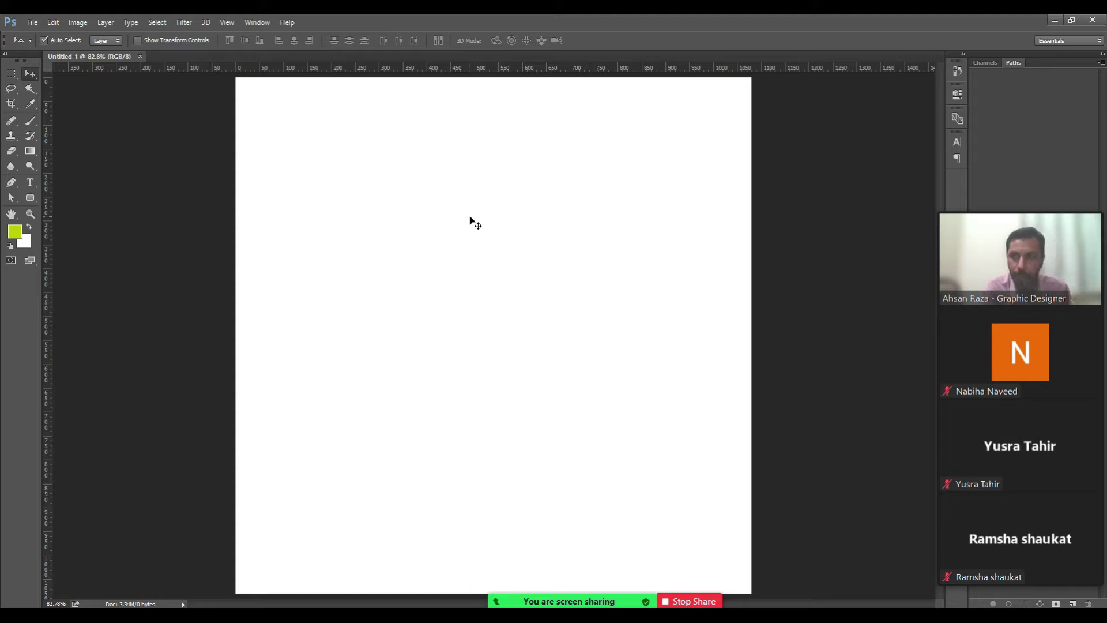
Create an International Paper A4 document measured in inches, 8.268 × 11.693 in at 300 ppi.
{"action": "left_click", "coordinate": [33, 23]}
{"action": "left_click", "coordinate": [42, 38]}
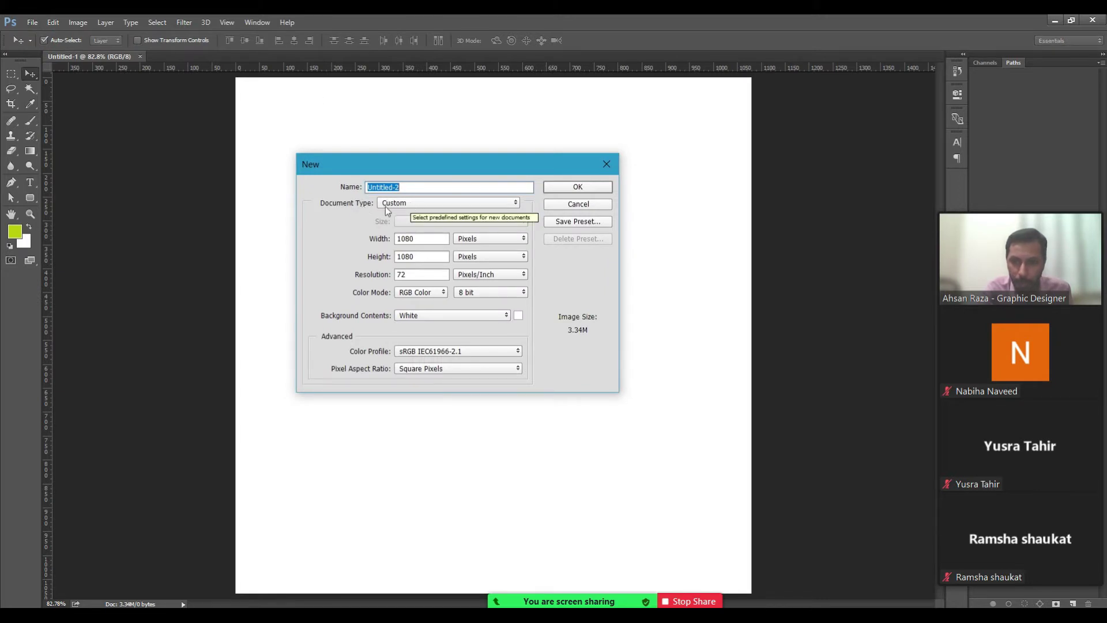
{"action": "left_click", "coordinate": [400, 203]}
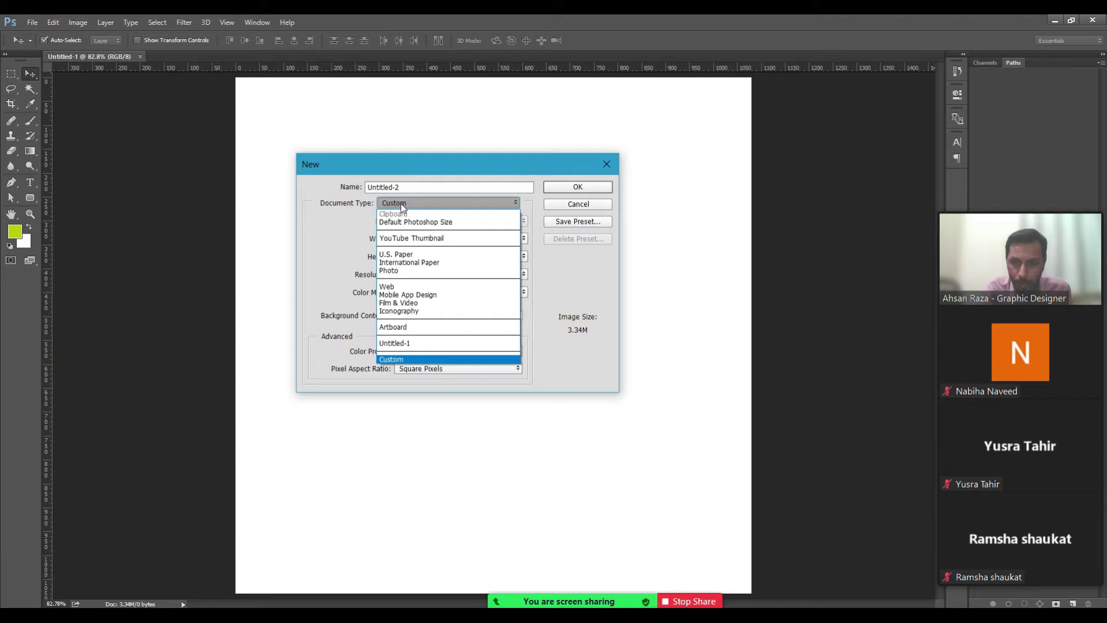
{"action": "left_click", "coordinate": [421, 263]}
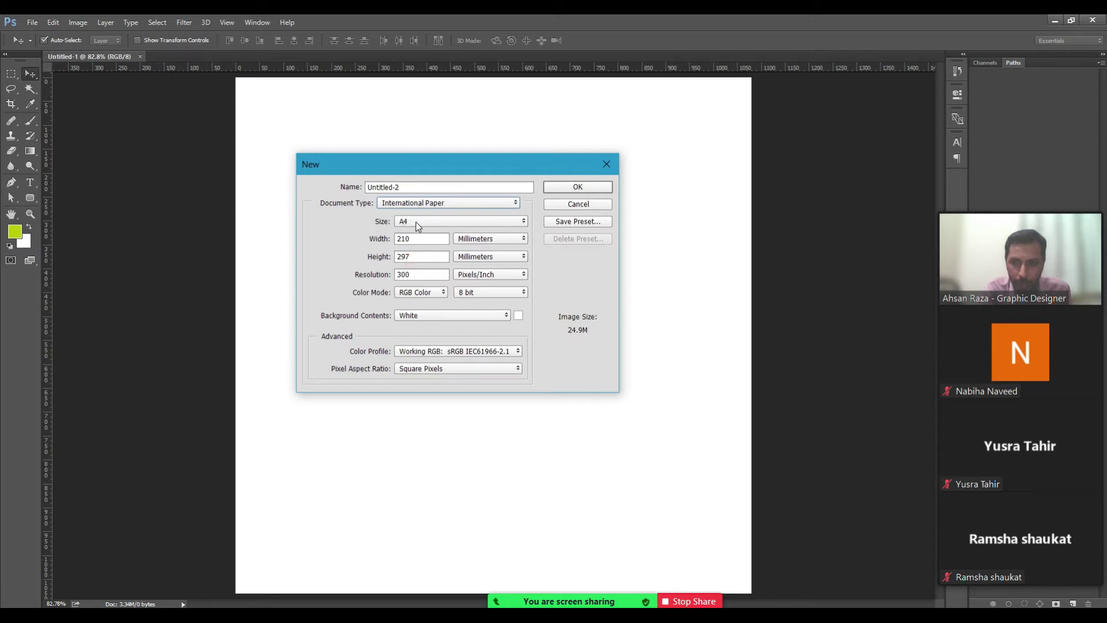
{"action": "left_click", "coordinate": [416, 223]}
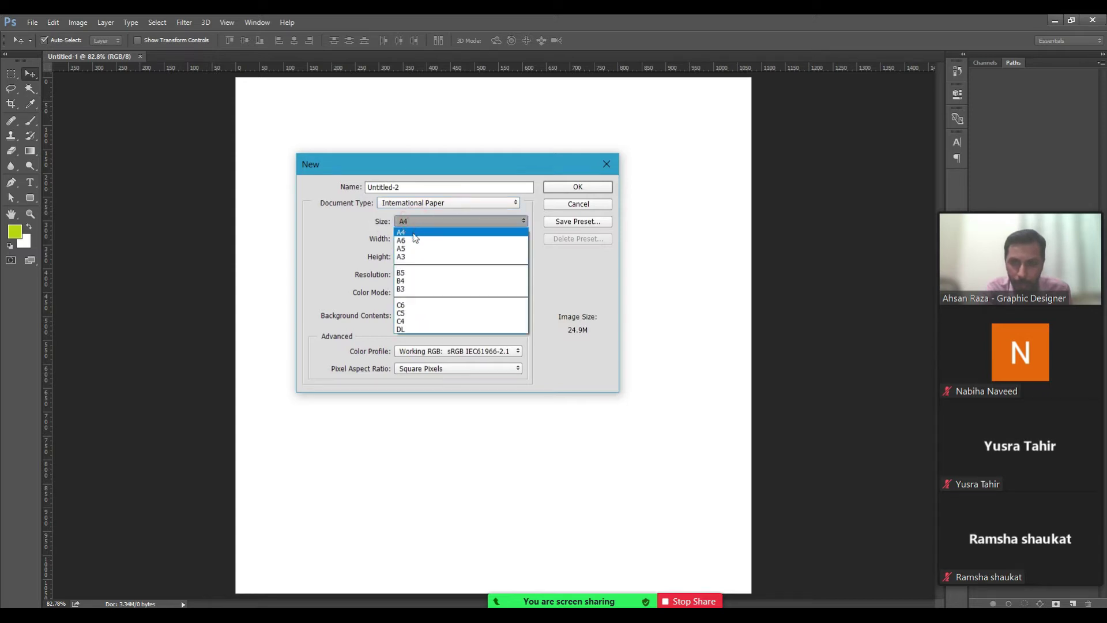
{"action": "left_click", "coordinate": [413, 233]}
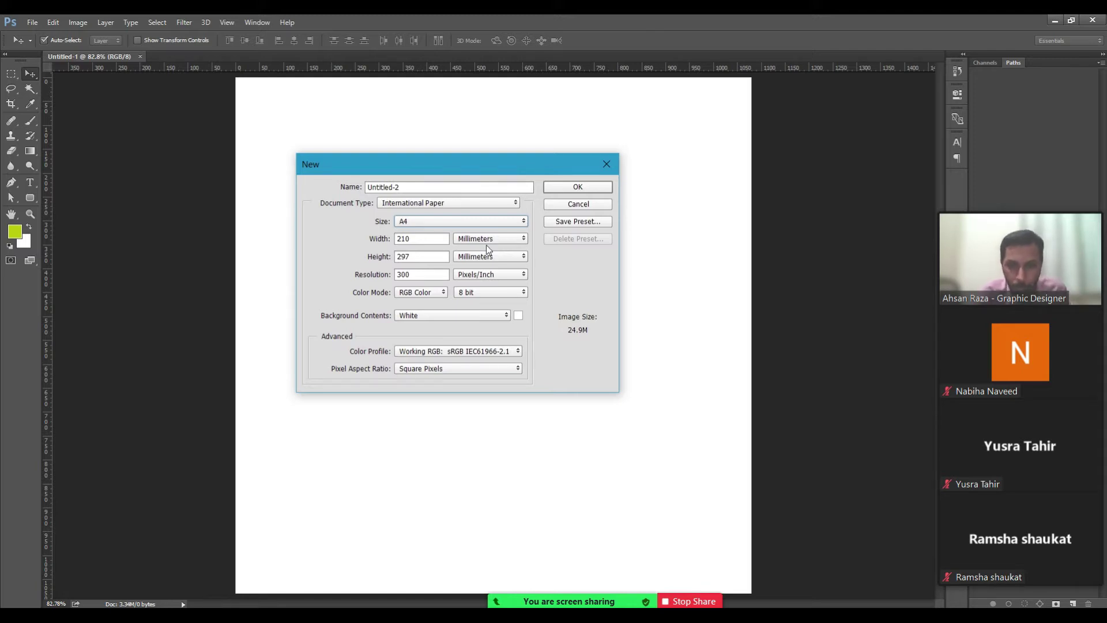
{"action": "left_click", "coordinate": [489, 241]}
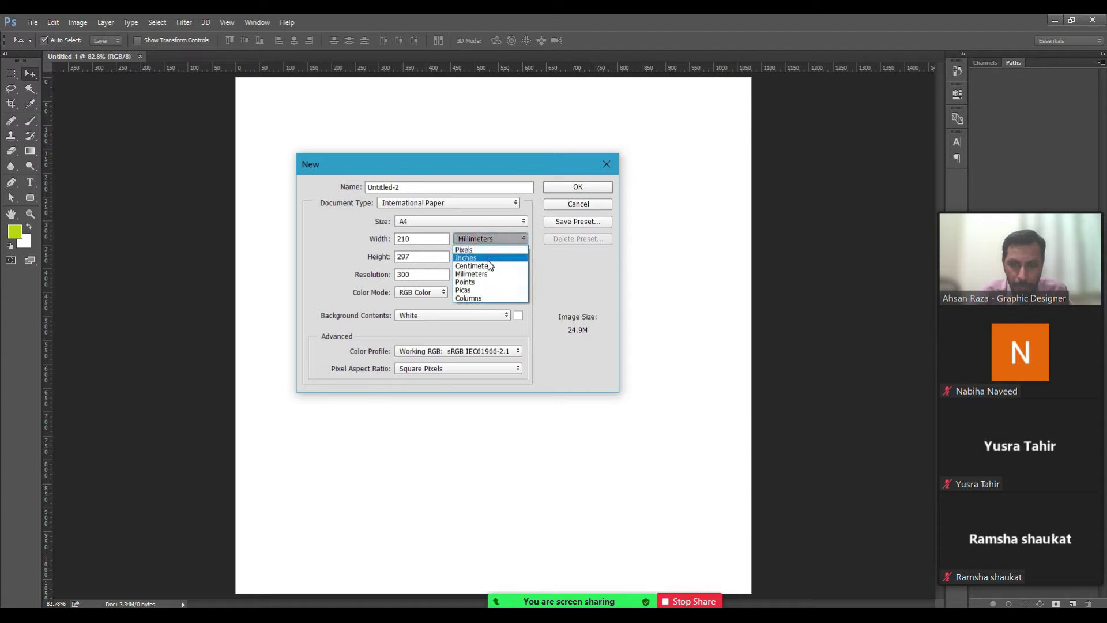
{"action": "left_click", "coordinate": [489, 259]}
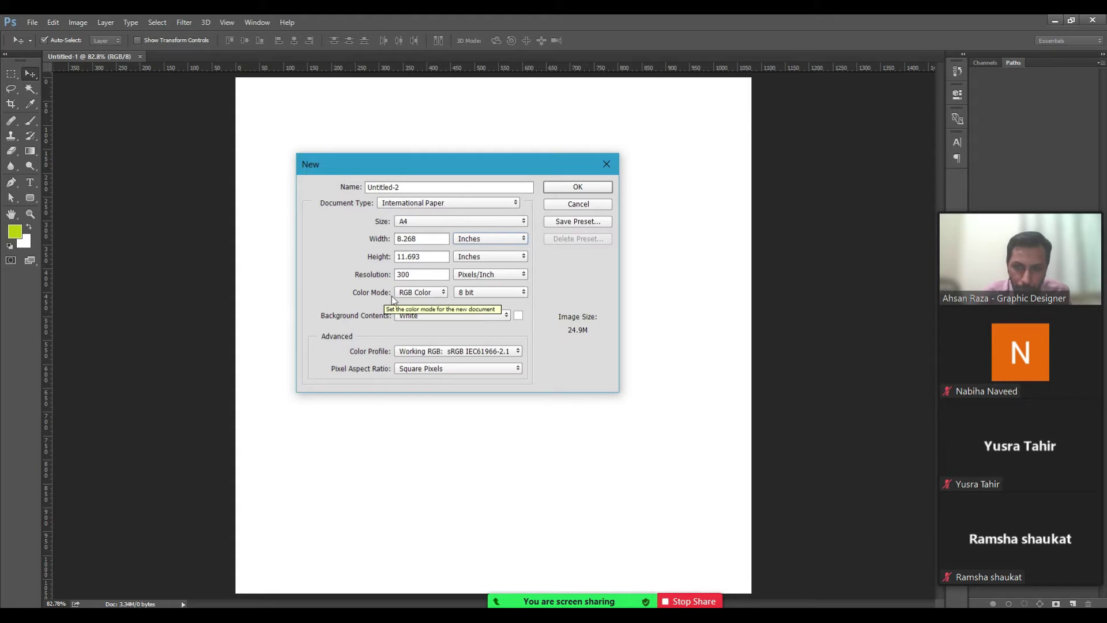
{"action": "left_click", "coordinate": [579, 187]}
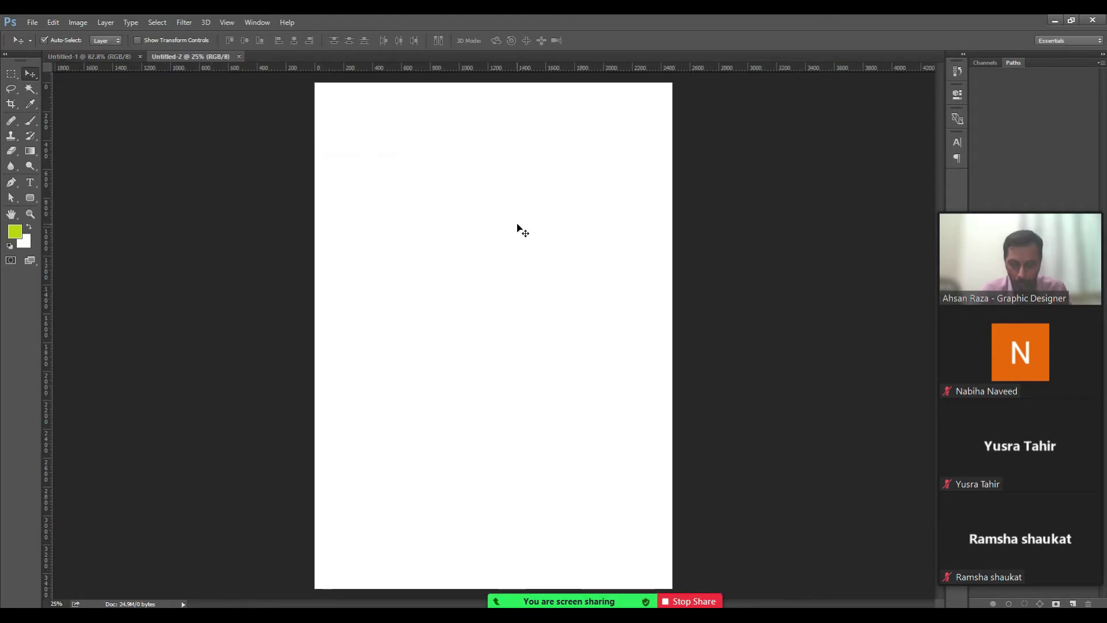
{"action": "key", "text": "ctrl+1"}
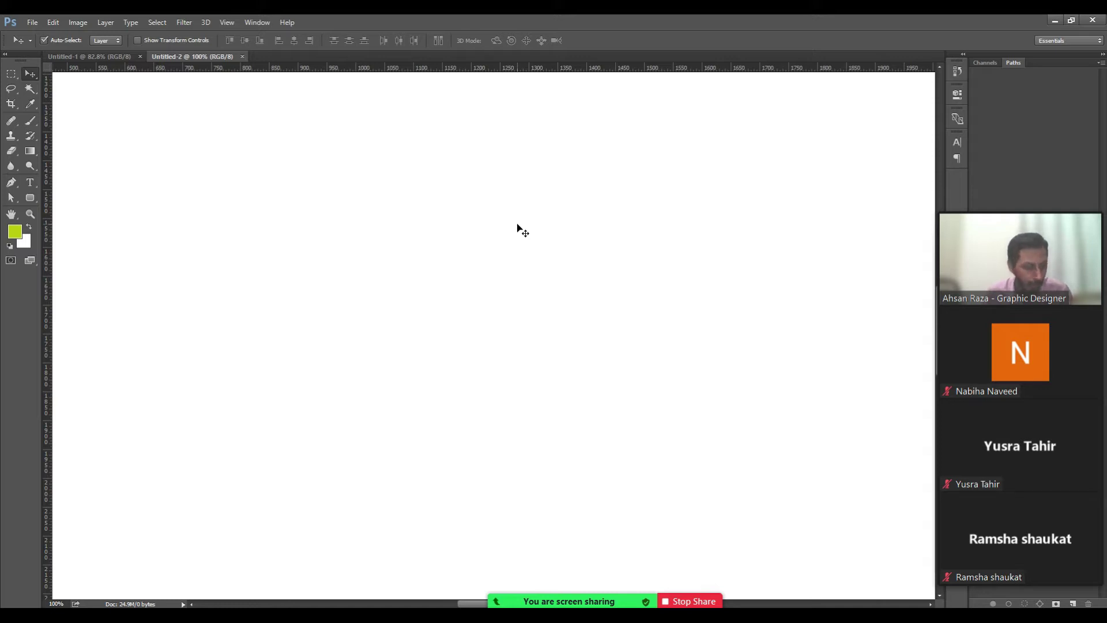
{"action": "key", "text": "ctrl+0"}
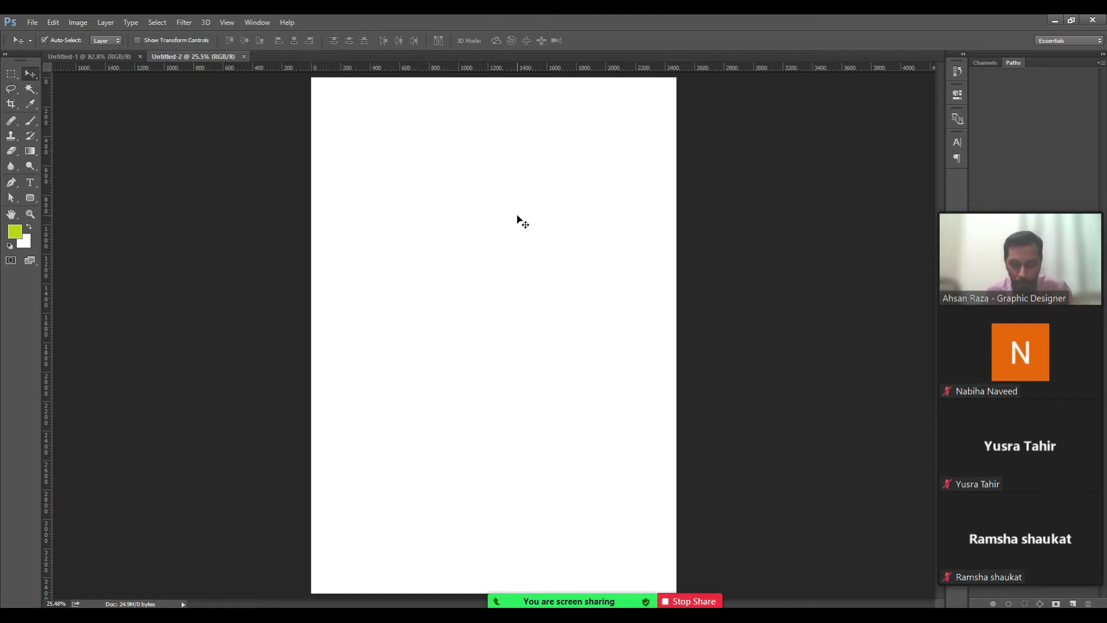
{"action": "key", "text": "ctrl+1"}
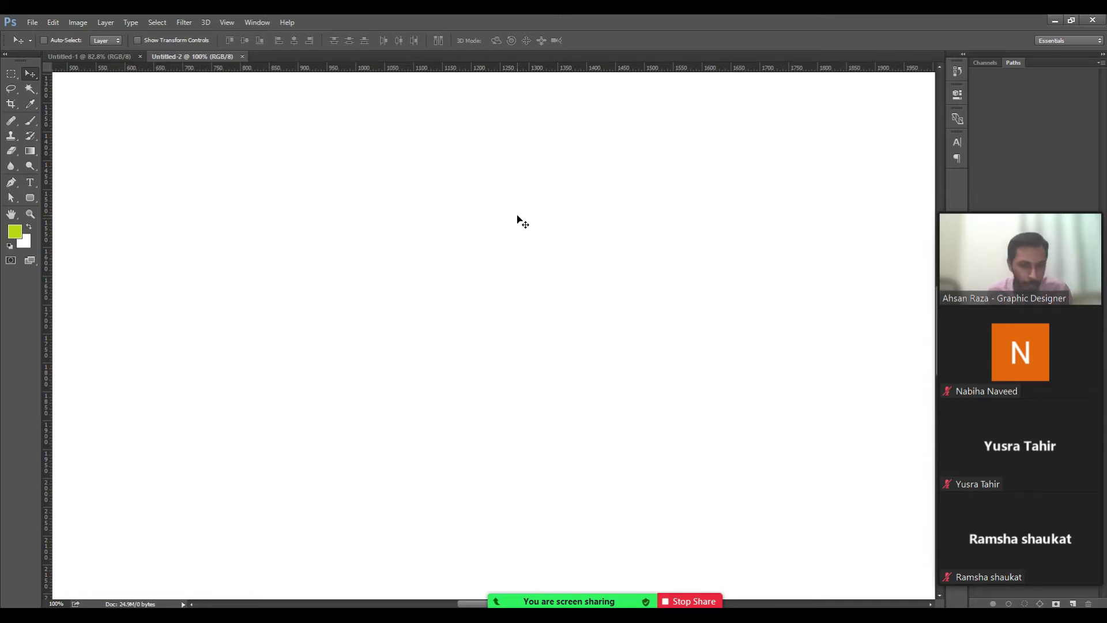
{"action": "key", "text": "ctrl+0"}
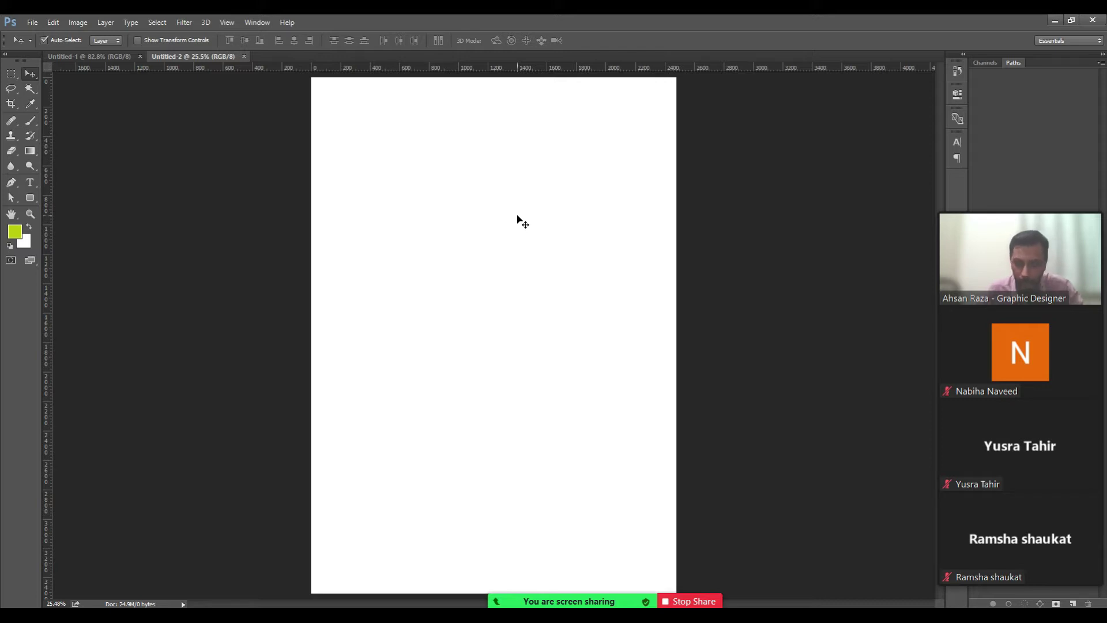
In Image Size, change Untitled-2's resolution from 300 to 72 ppi, giving 595 × 842 px.
{"action": "key", "text": "ctrl+alt+i"}
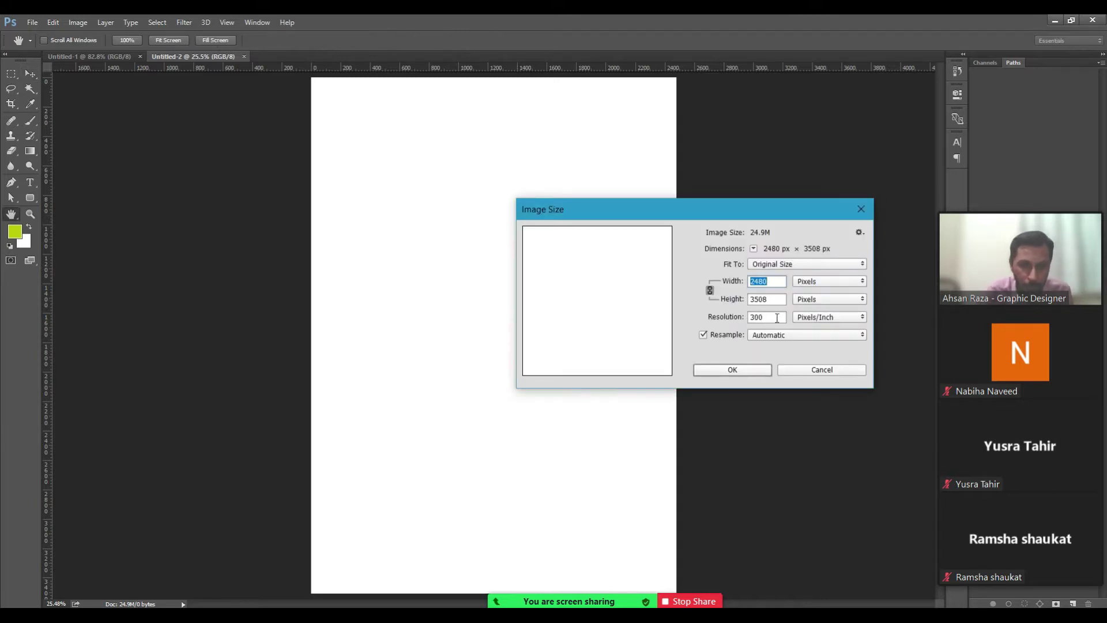
{"action": "left_click", "coordinate": [826, 372]}
{"action": "key", "text": "v"}
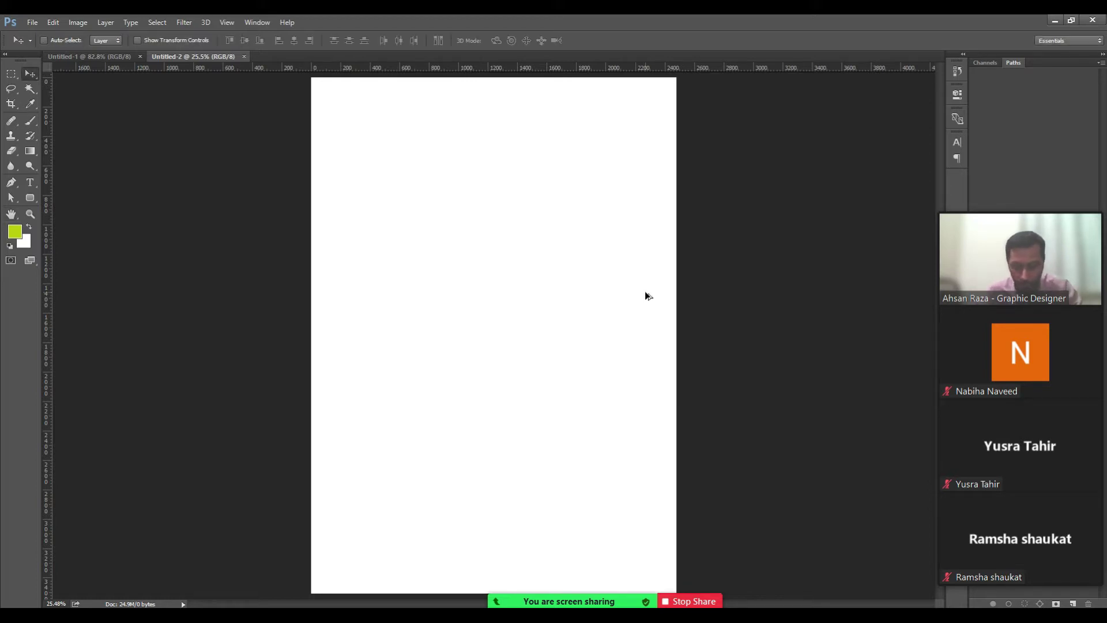
{"action": "key", "text": "ctrl+alt+i"}
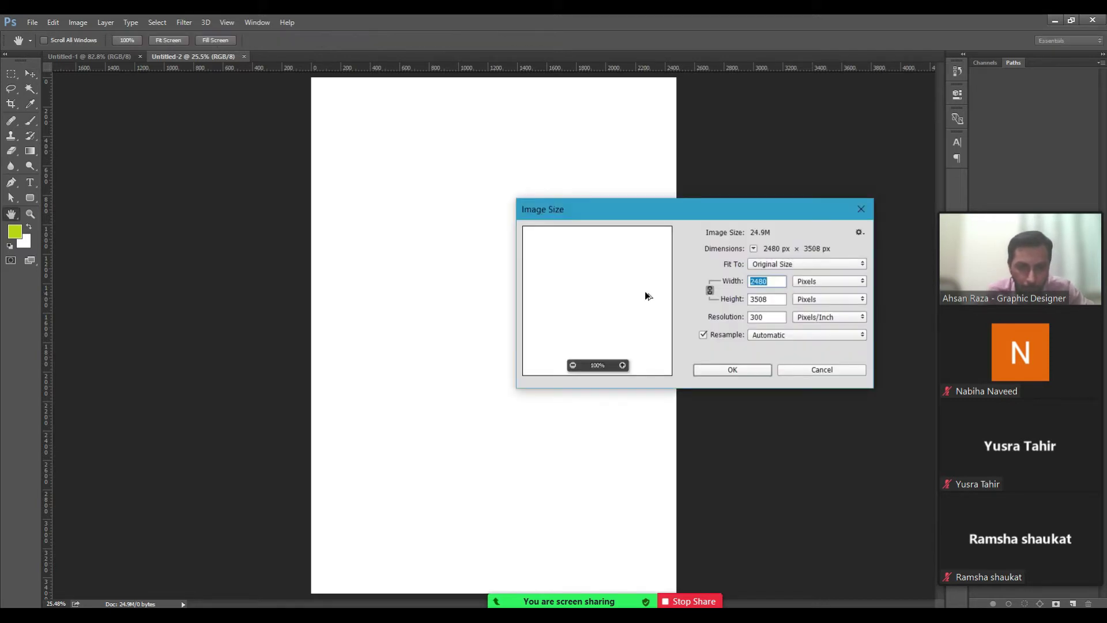
{"action": "left_click", "coordinate": [758, 317]}
{"action": "double_click", "coordinate": [759, 317]}
{"action": "type", "text": "73"}
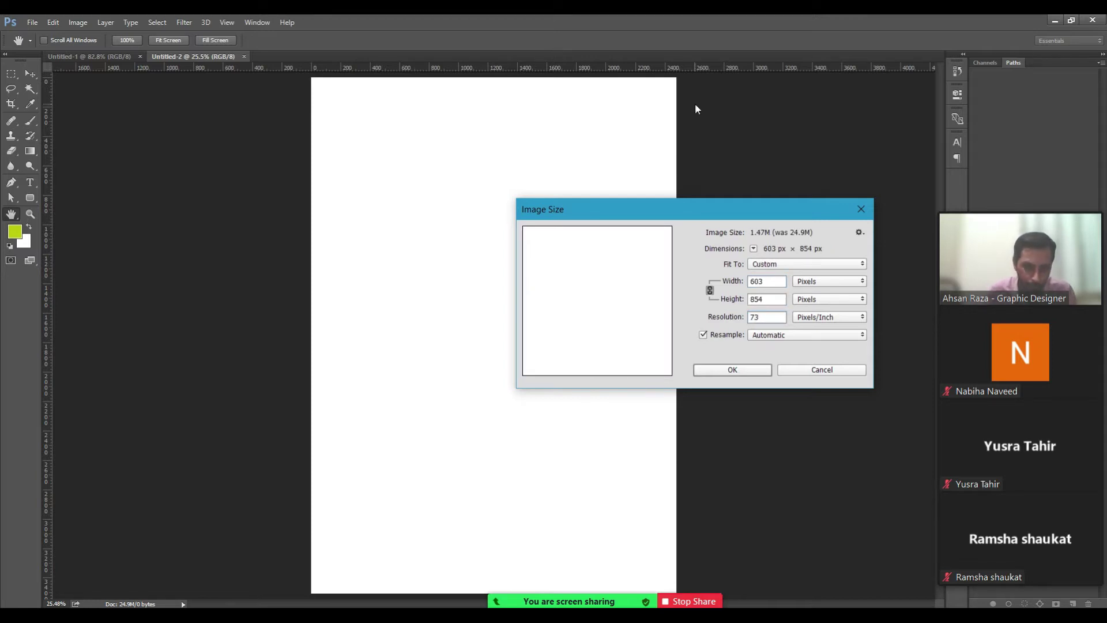
{"action": "key", "text": "BackSpace"}
{"action": "type", "text": "2"}
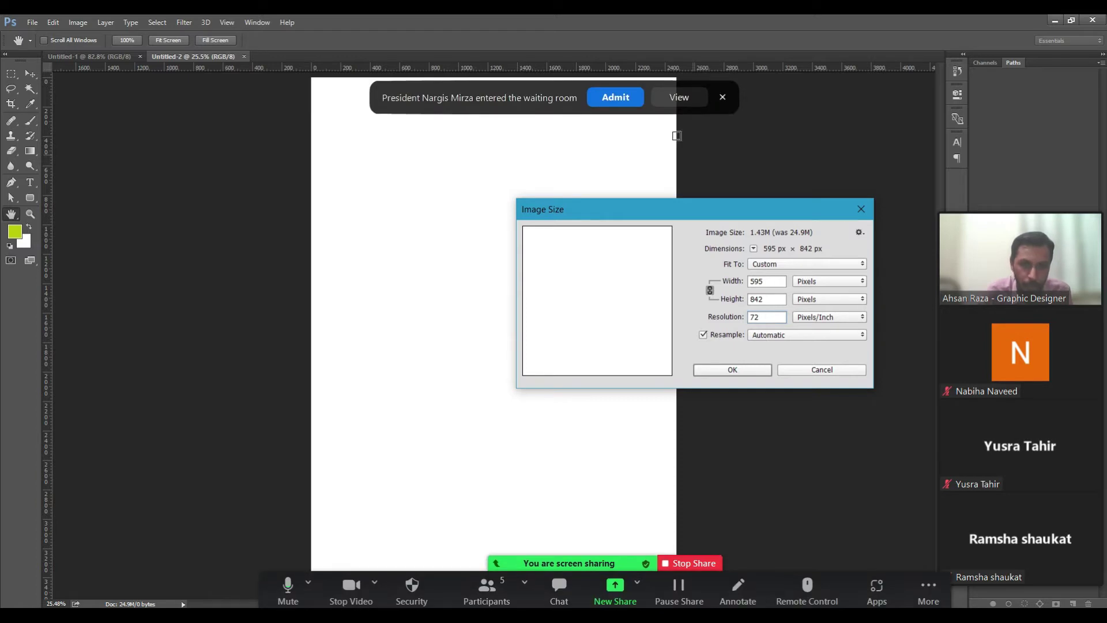
{"action": "left_click", "coordinate": [625, 97]}
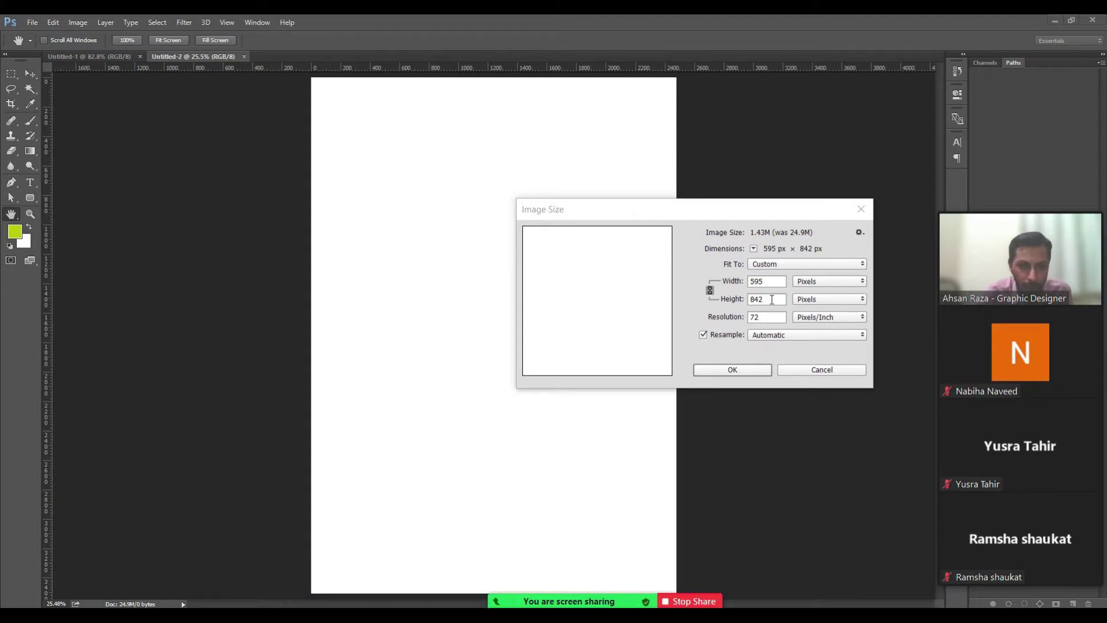
Resize Untitled-2 to 1060 × 1500 px at 72 ppi in the Image Size dialog.
{"action": "double_click", "coordinate": [759, 300]}
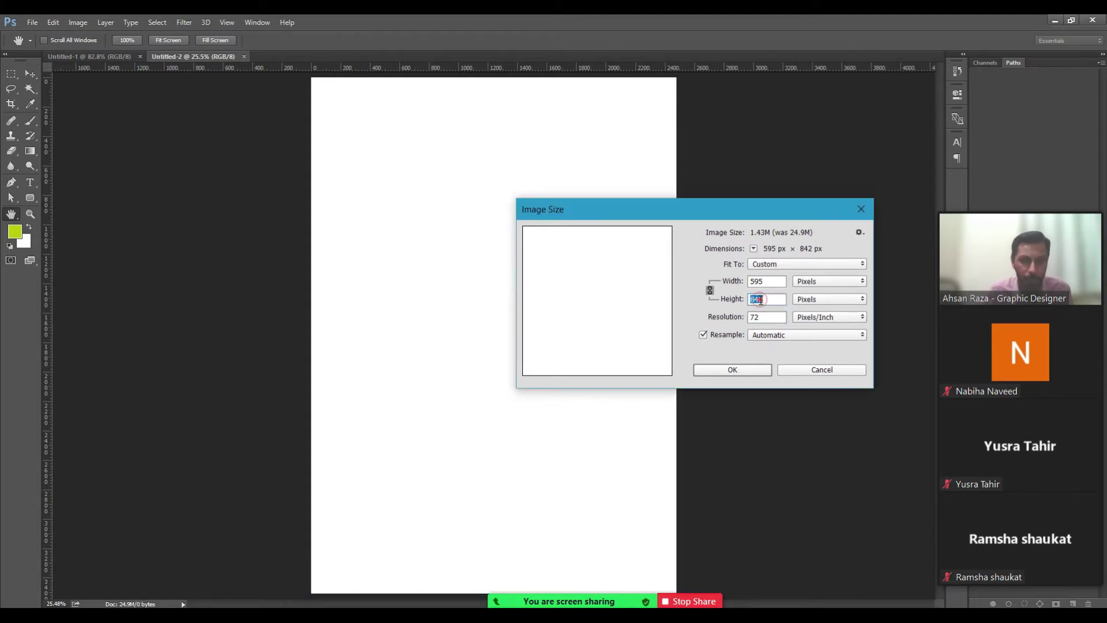
{"action": "type", "text": "1500"}
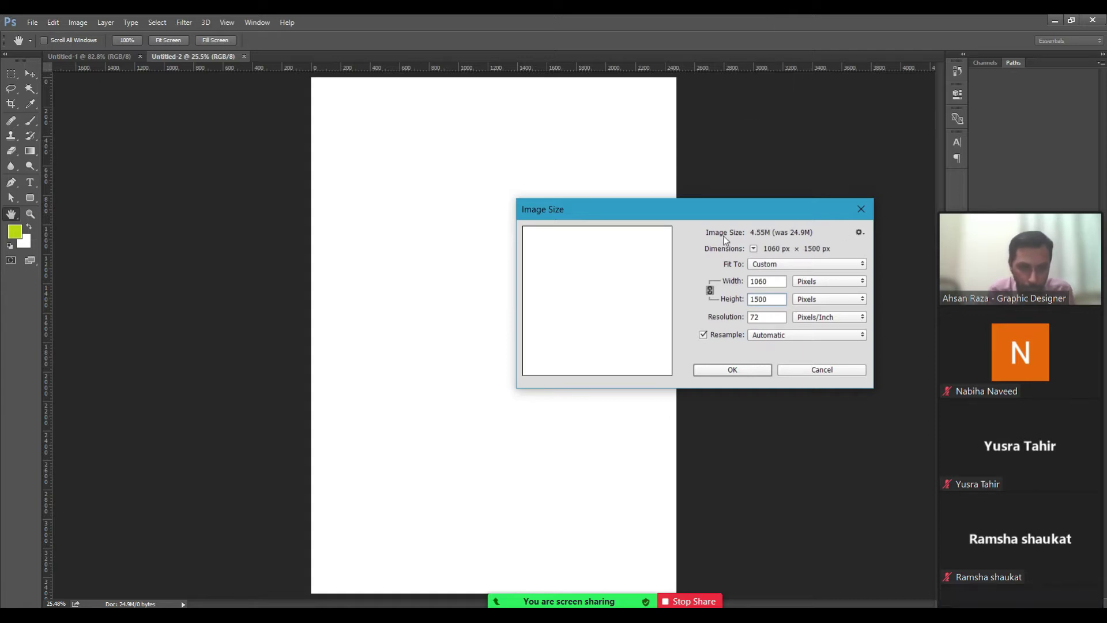
{"action": "left_click", "coordinate": [774, 282]}
{"action": "left_click", "coordinate": [775, 281]}
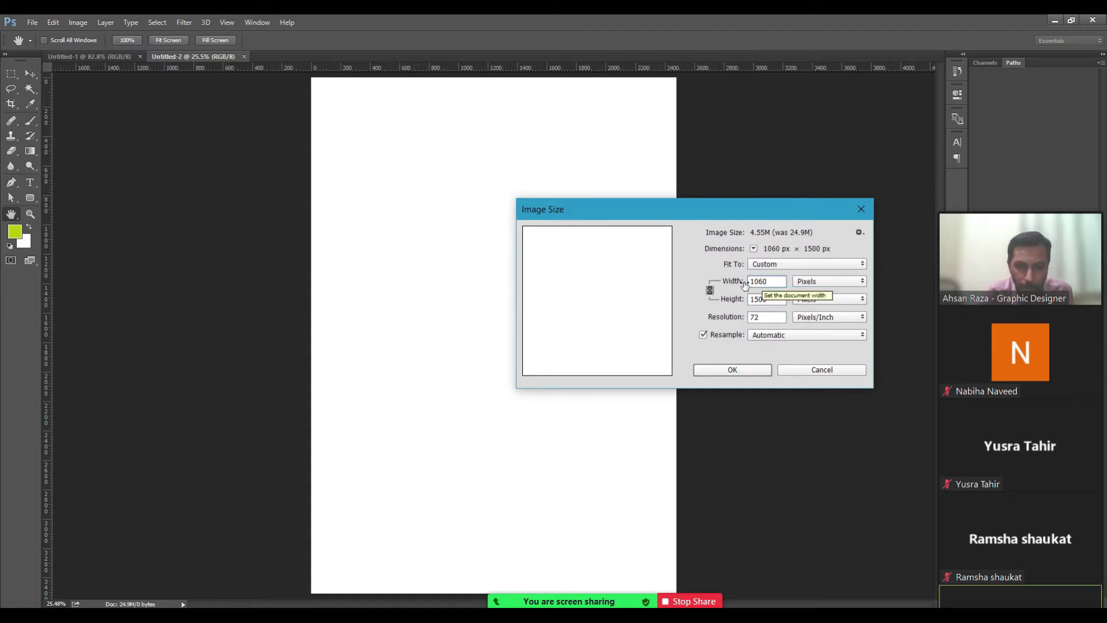
{"action": "double_click", "coordinate": [780, 283]}
{"action": "key", "text": "Tab"}
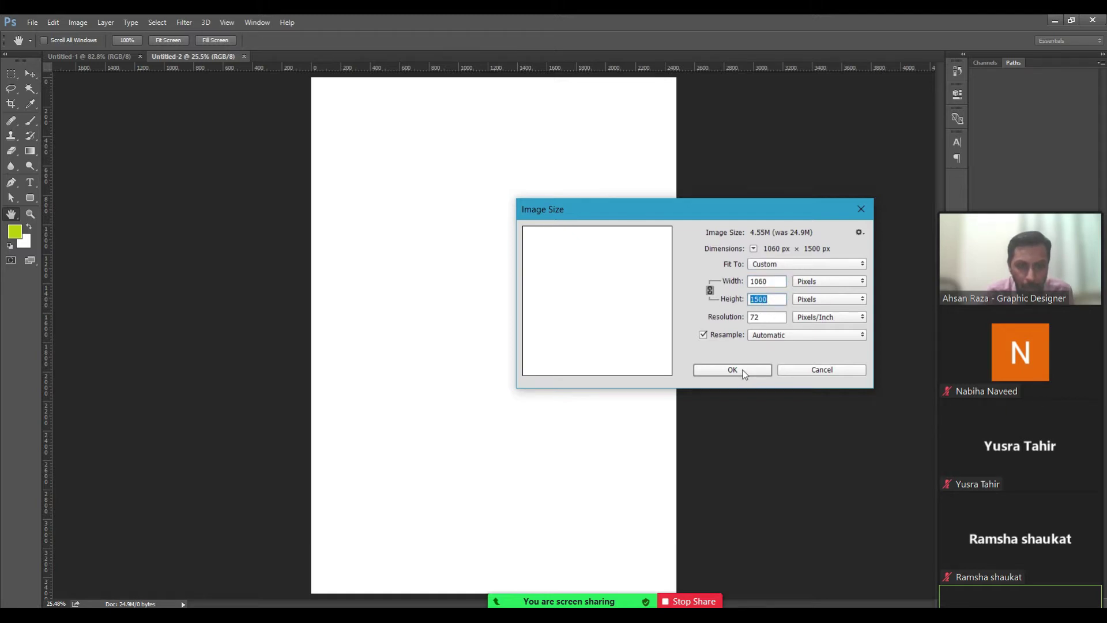
{"action": "left_click", "coordinate": [744, 372]}
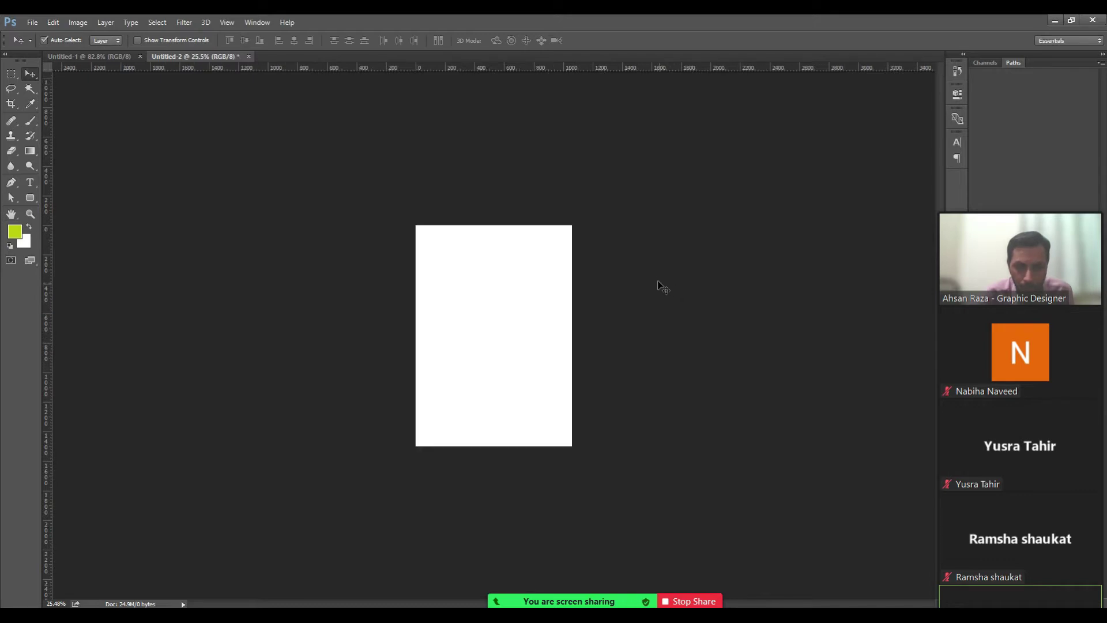
Inspect the resized page at 100%, fit it to the window, and reopen Image Size.
{"action": "key", "text": "ctrl+1"}
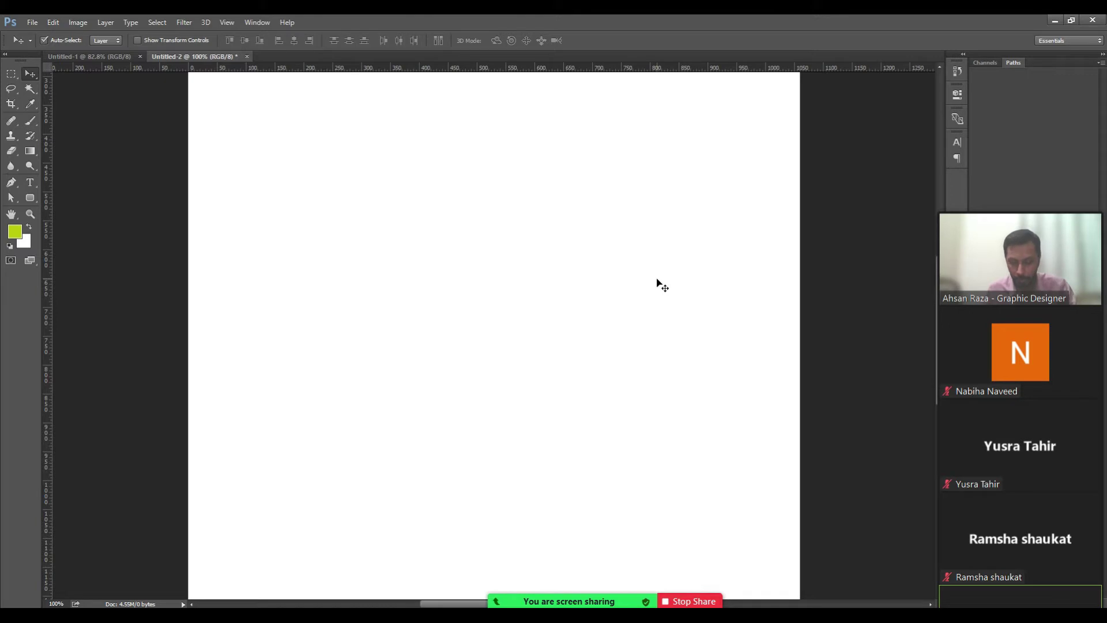
{"action": "key", "text": "h"}
{"action": "left_click_drag", "start_coordinate": [456, 196], "coordinate": [477, 235]}
{"action": "left_click_drag", "start_coordinate": [490, 454], "coordinate": [494, 274]}
{"action": "left_click_drag", "start_coordinate": [496, 427], "coordinate": [494, 339]}
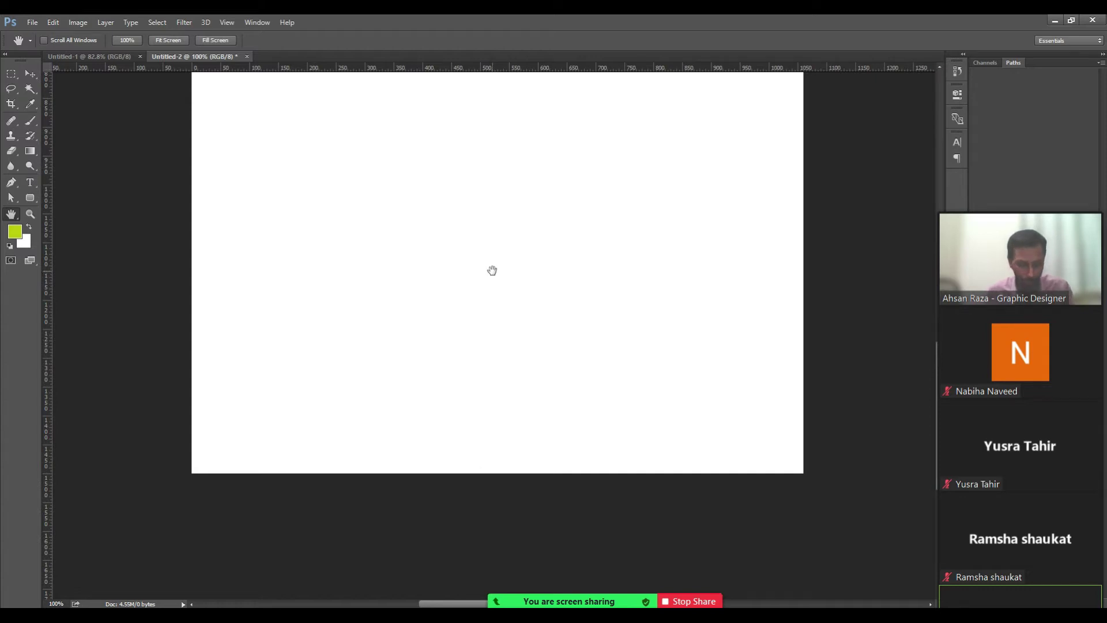
{"action": "key", "text": "ctrl+0"}
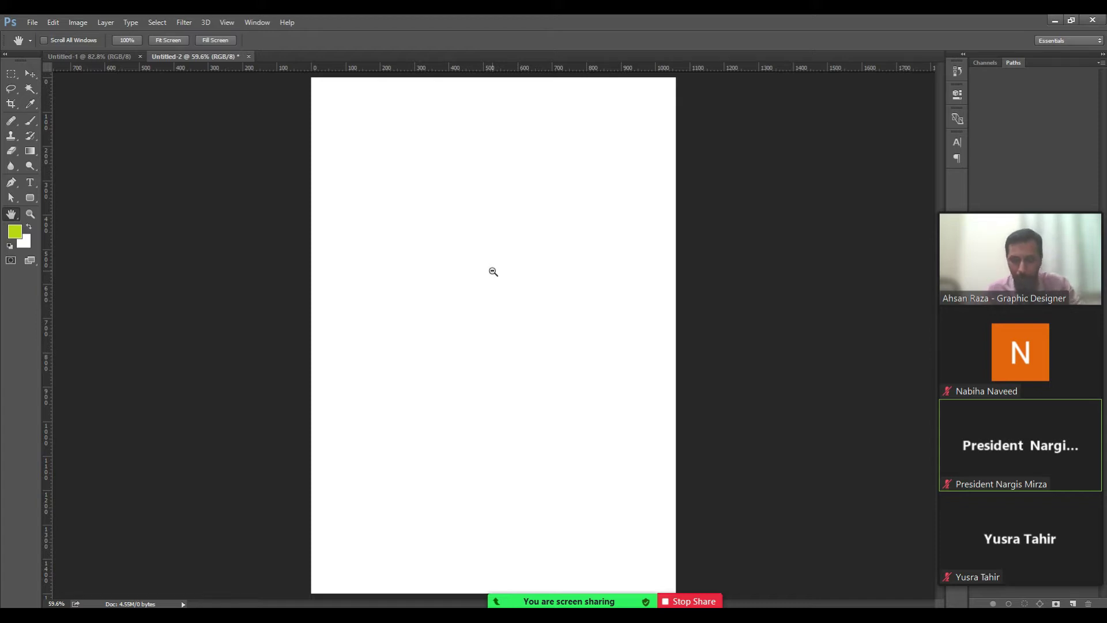
{"action": "key", "text": "ctrl+alt+i"}
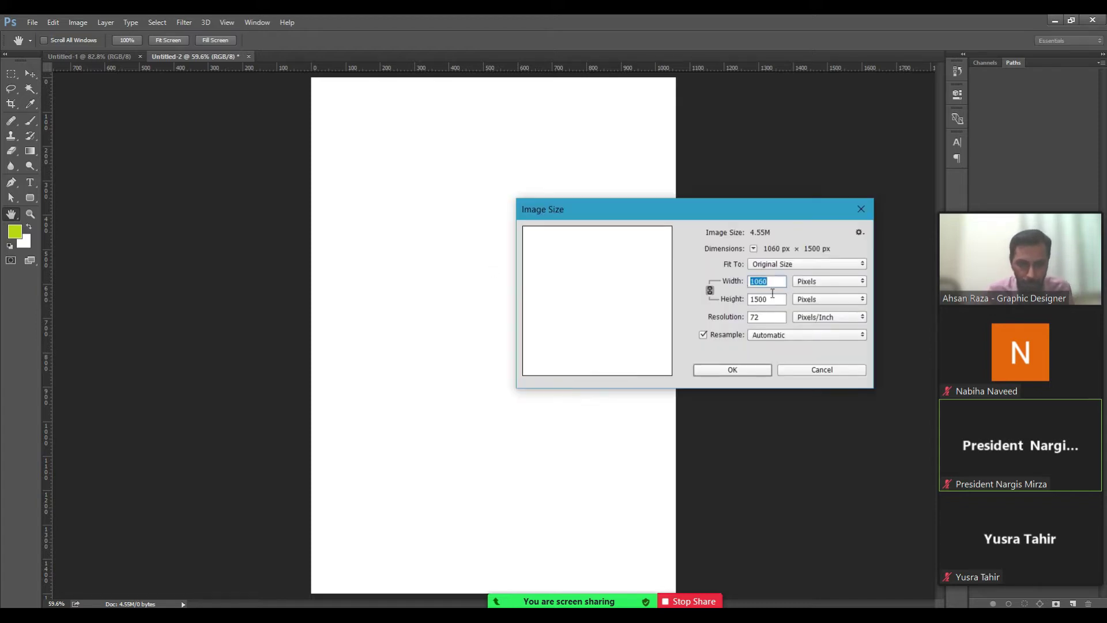
Confirm the 1060 px width in Image Size and cancel without changes.
{"action": "left_click", "coordinate": [771, 282]}
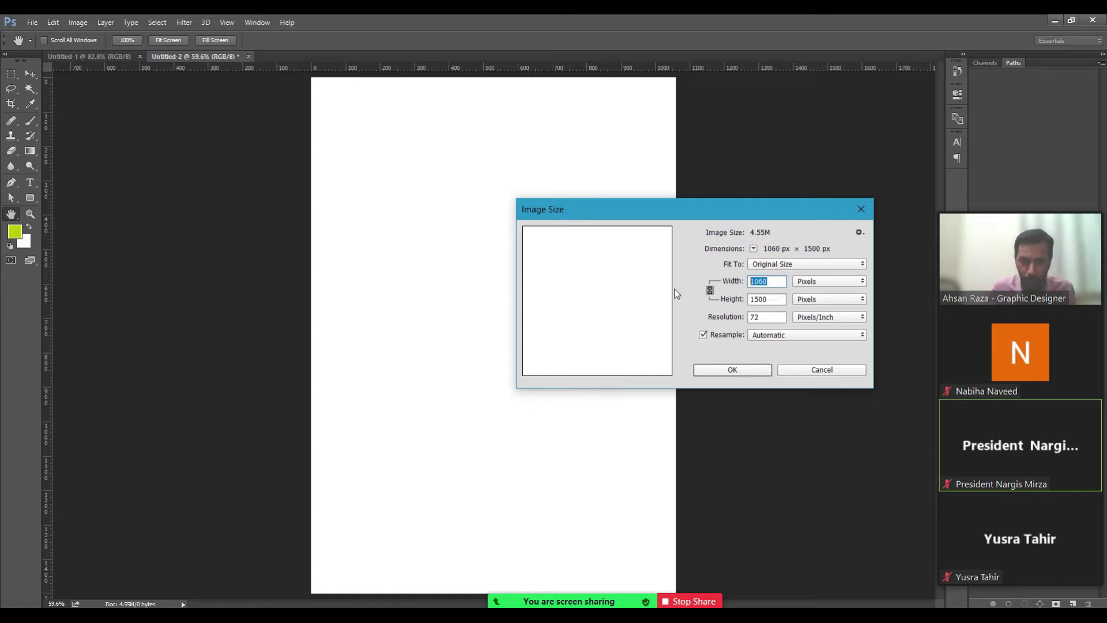
{"action": "left_click_drag", "start_coordinate": [647, 214], "coordinate": [669, 258]}
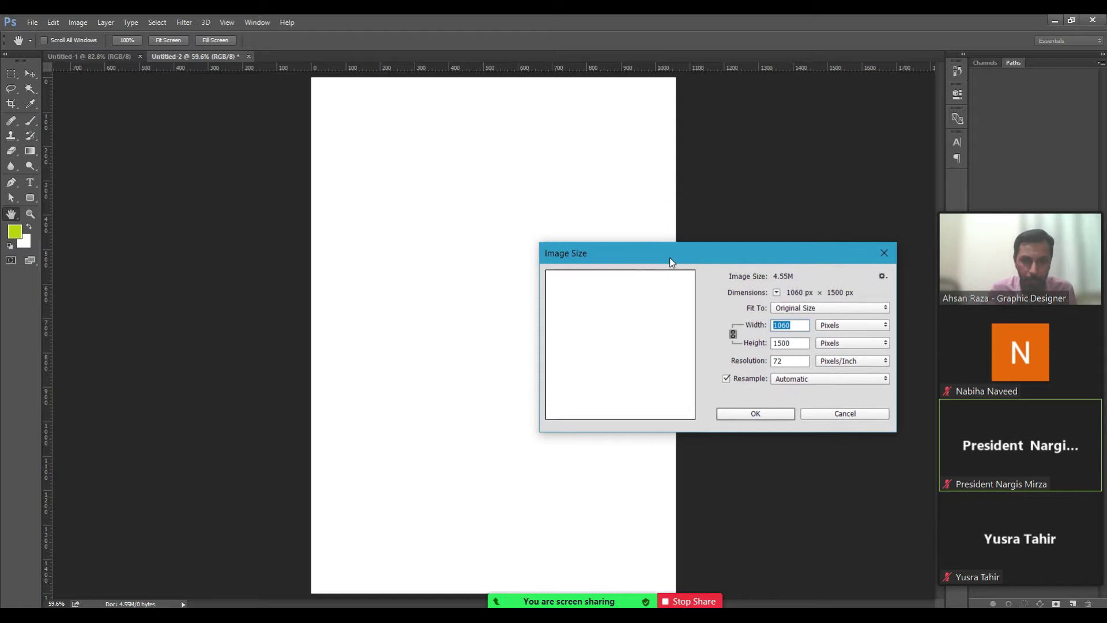
{"action": "left_click", "coordinate": [537, 31]}
{"action": "left_click", "coordinate": [846, 416]}
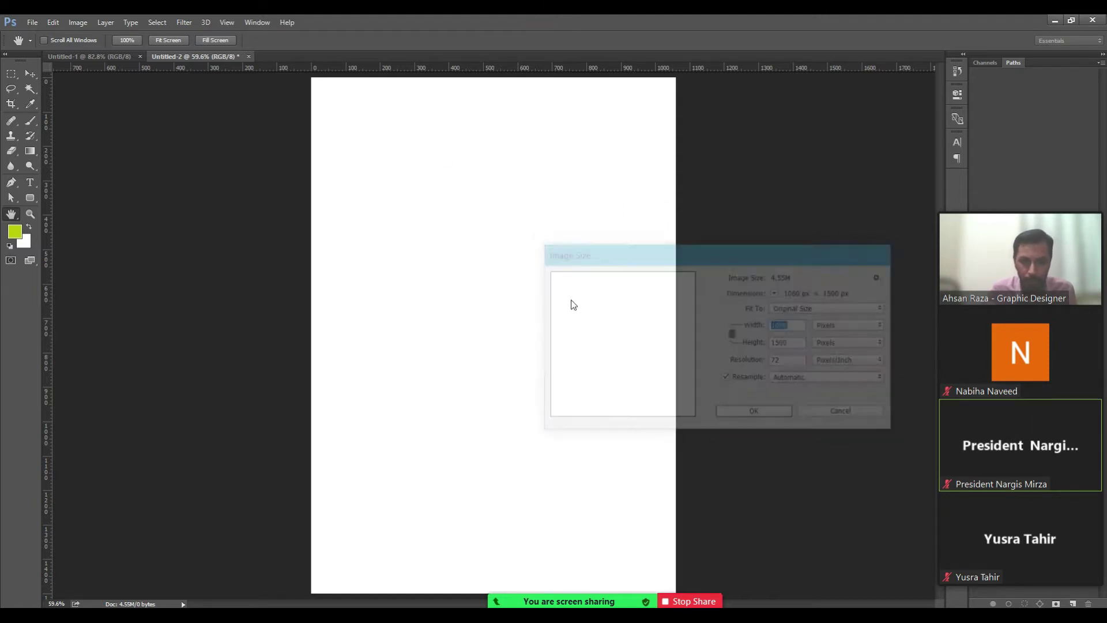
Start a text line in the upper-left of the page and colour it near-black.
{"action": "key", "text": "t"}
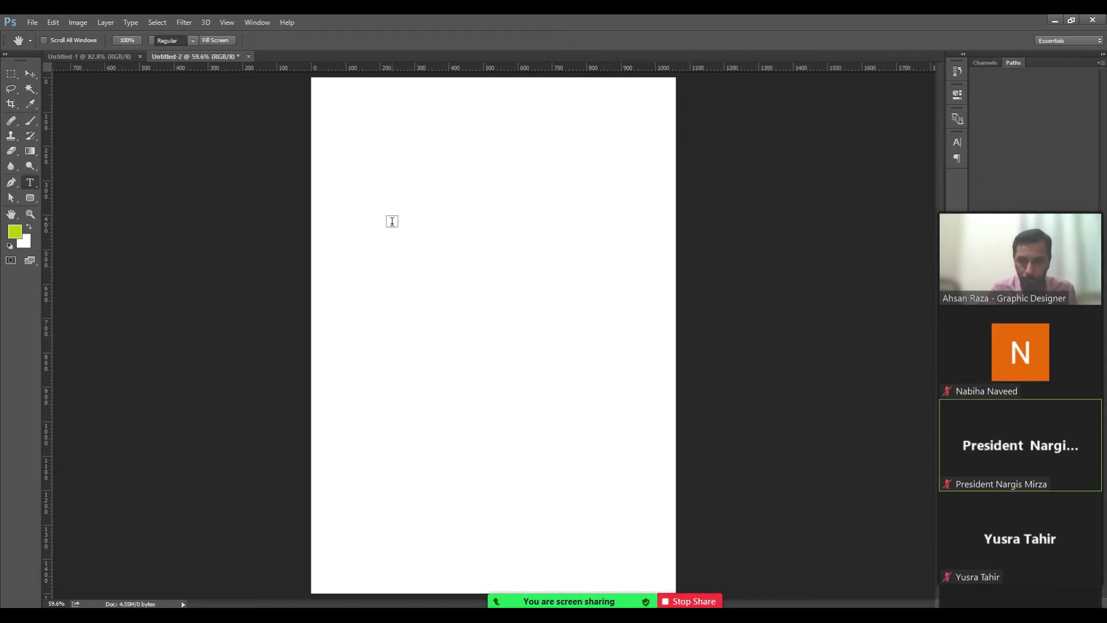
{"action": "left_click", "coordinate": [386, 220]}
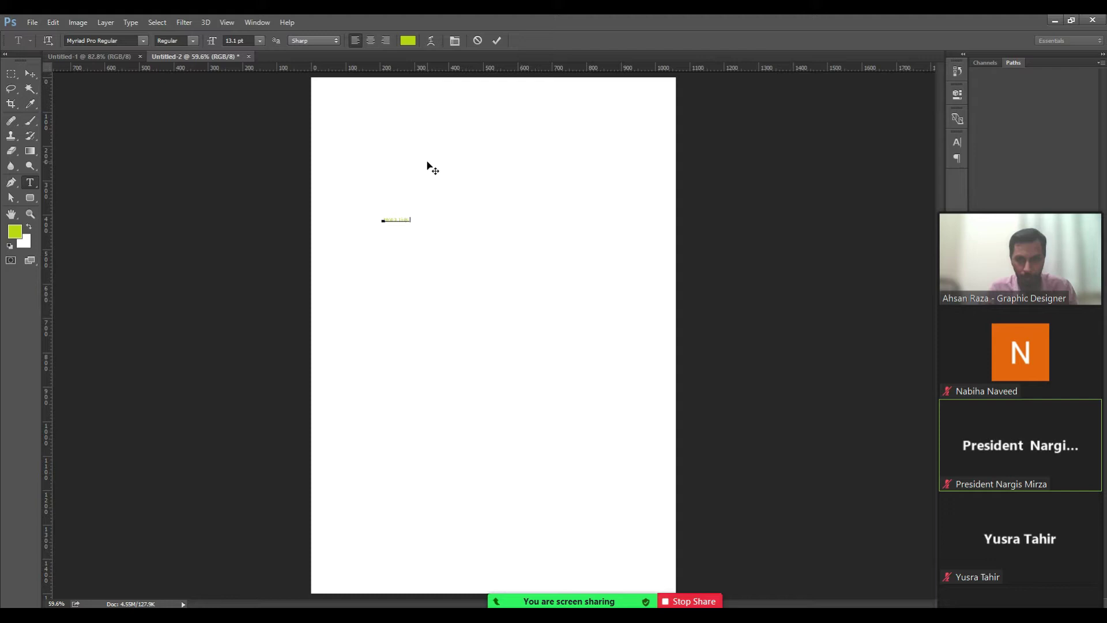
{"action": "key", "text": "ctrl+a"}
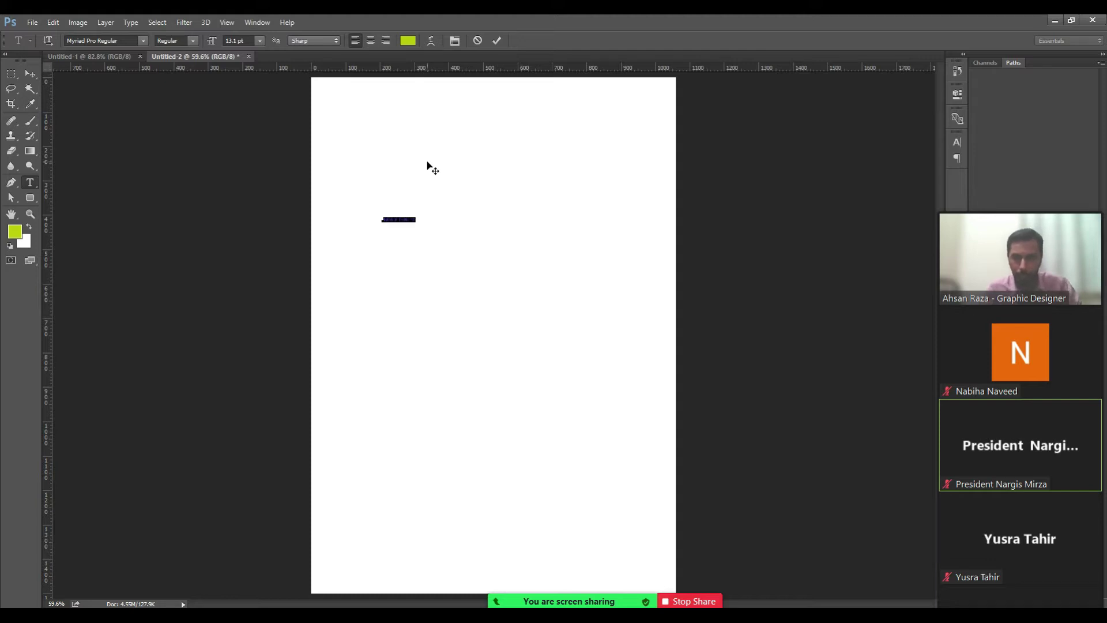
{"action": "left_click", "coordinate": [408, 41]}
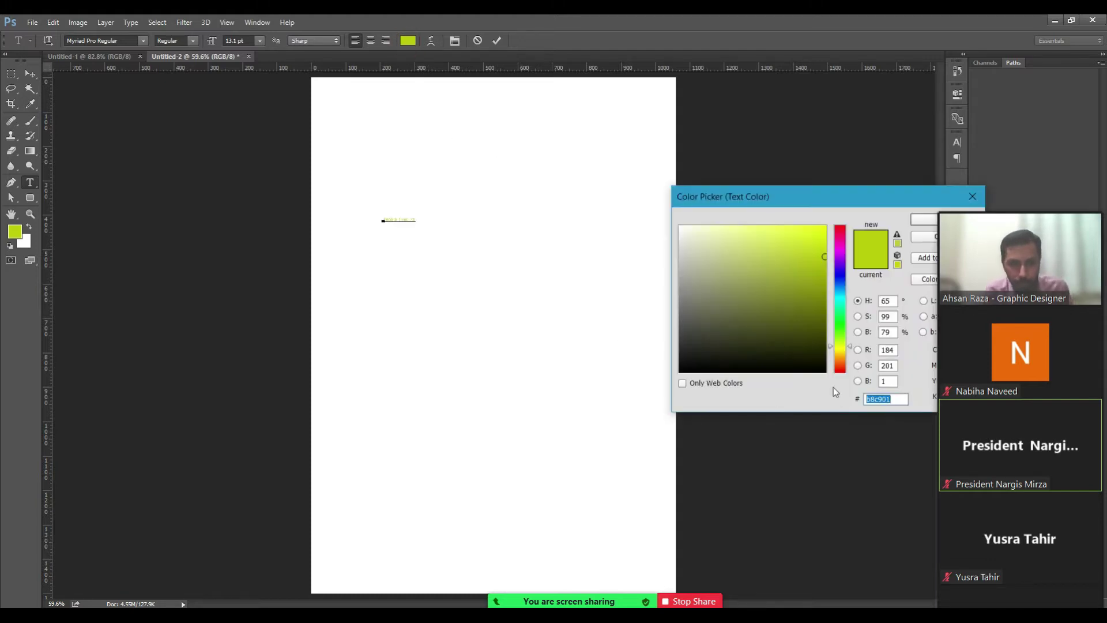
{"action": "left_click", "coordinate": [822, 371]}
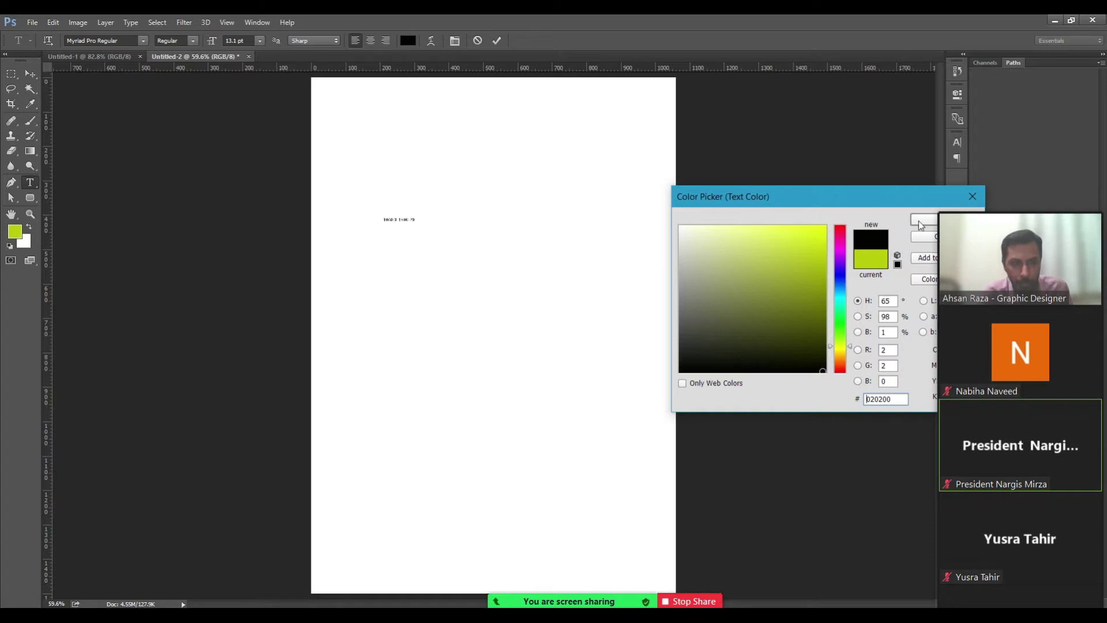
{"action": "left_click", "coordinate": [918, 220]}
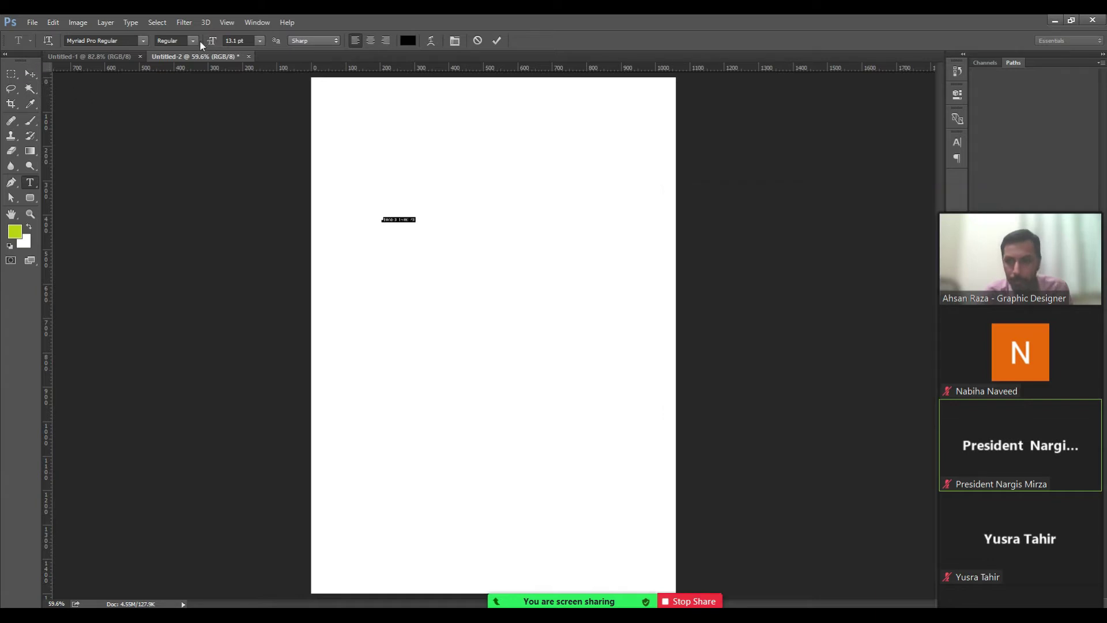
Make the '1060 X 1500 PX' caption 72 pt, commit it, and view at 100%.
{"action": "left_click", "coordinate": [260, 42]}
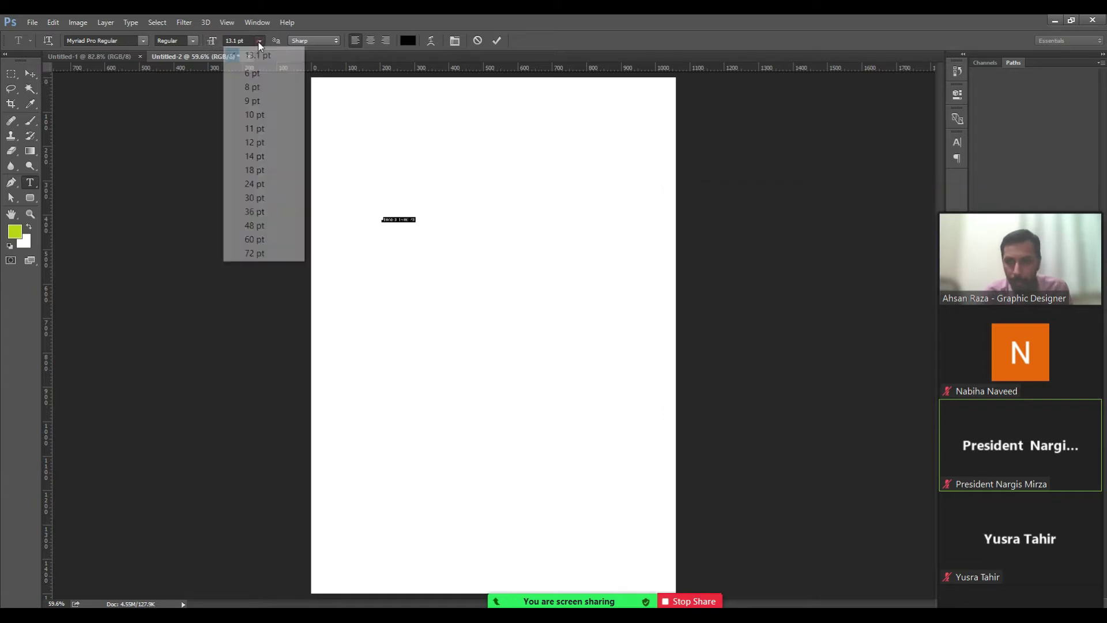
{"action": "left_click", "coordinate": [265, 253]}
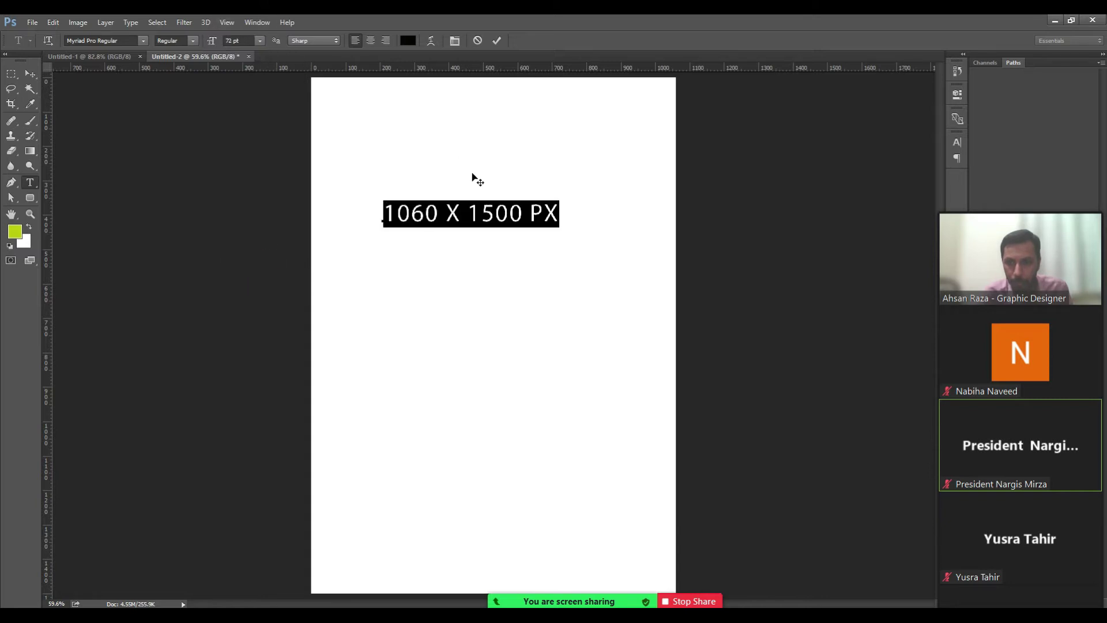
{"action": "left_click", "coordinate": [473, 215]}
{"action": "left_click", "coordinate": [35, 76]}
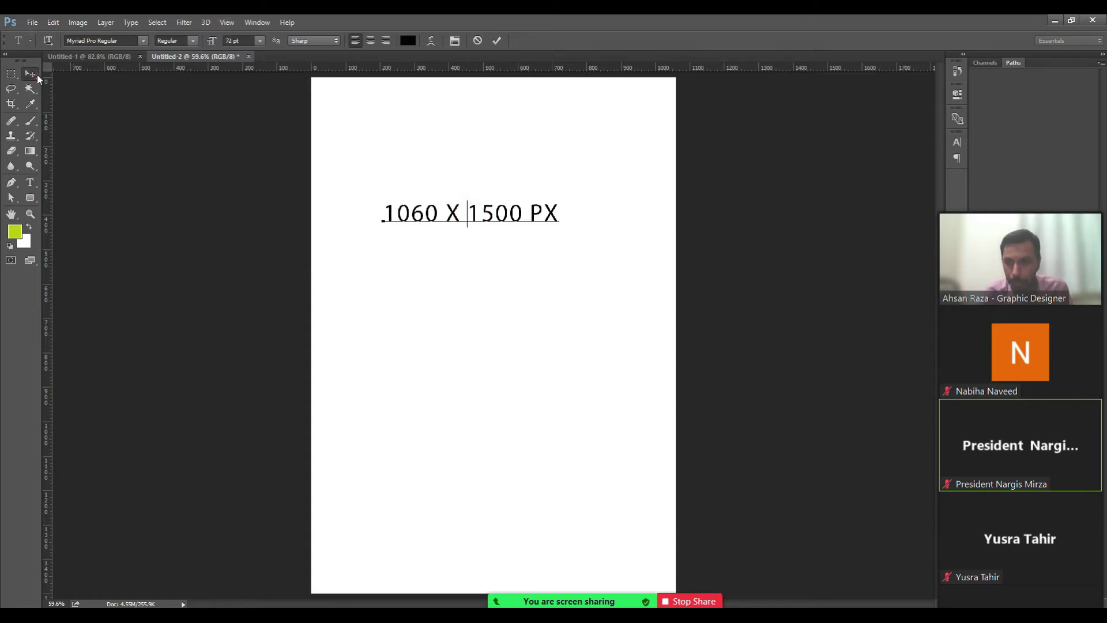
{"action": "key", "text": "ctrl+1"}
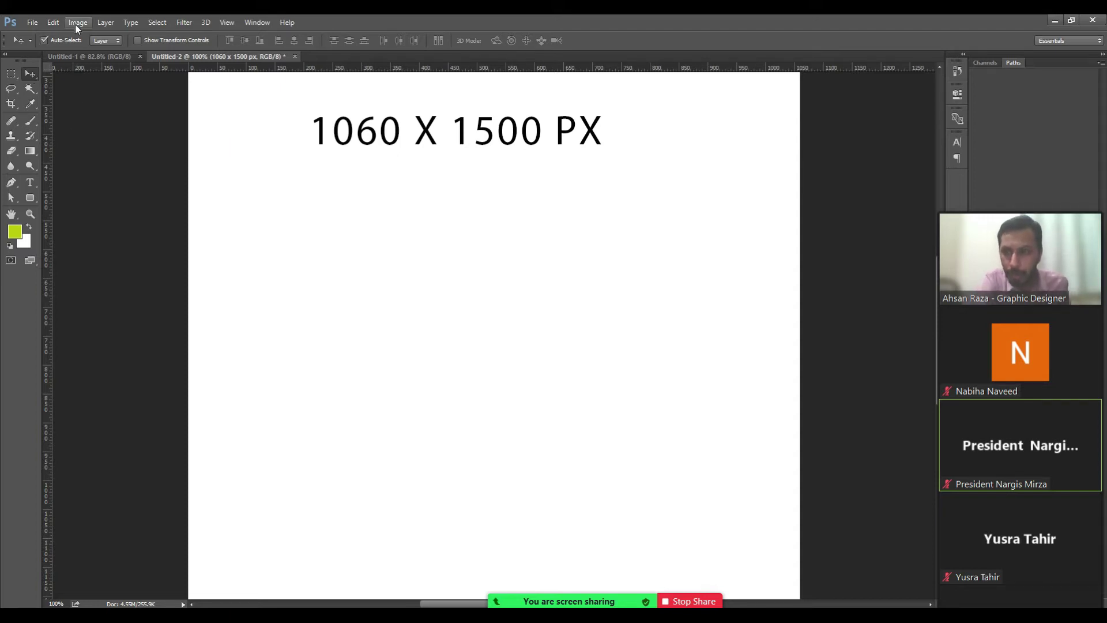
View the document's File Info and close it.
{"action": "left_click", "coordinate": [31, 22]}
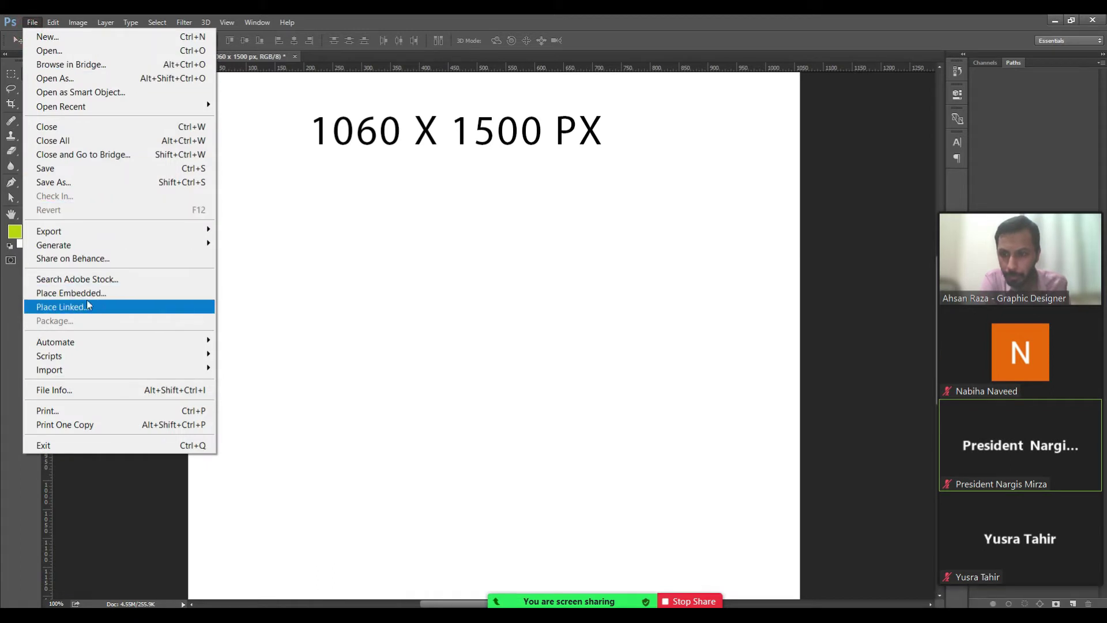
{"action": "left_click", "coordinate": [87, 392]}
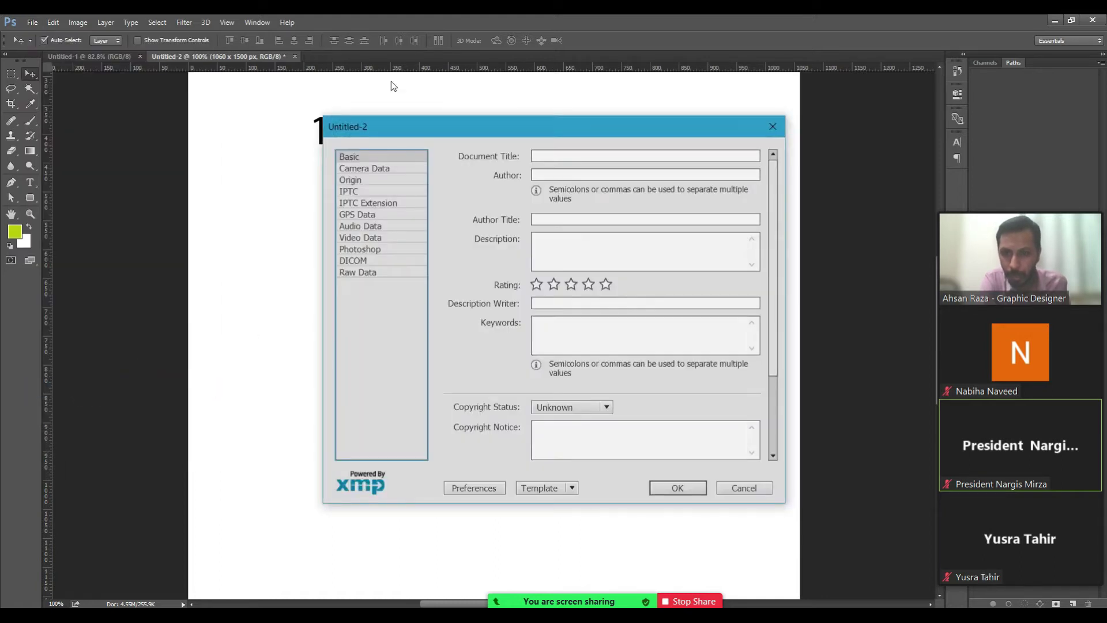
{"action": "left_click", "coordinate": [773, 127]}
Switch the document's colour mode to RGB Color.
{"action": "left_click", "coordinate": [77, 23]}
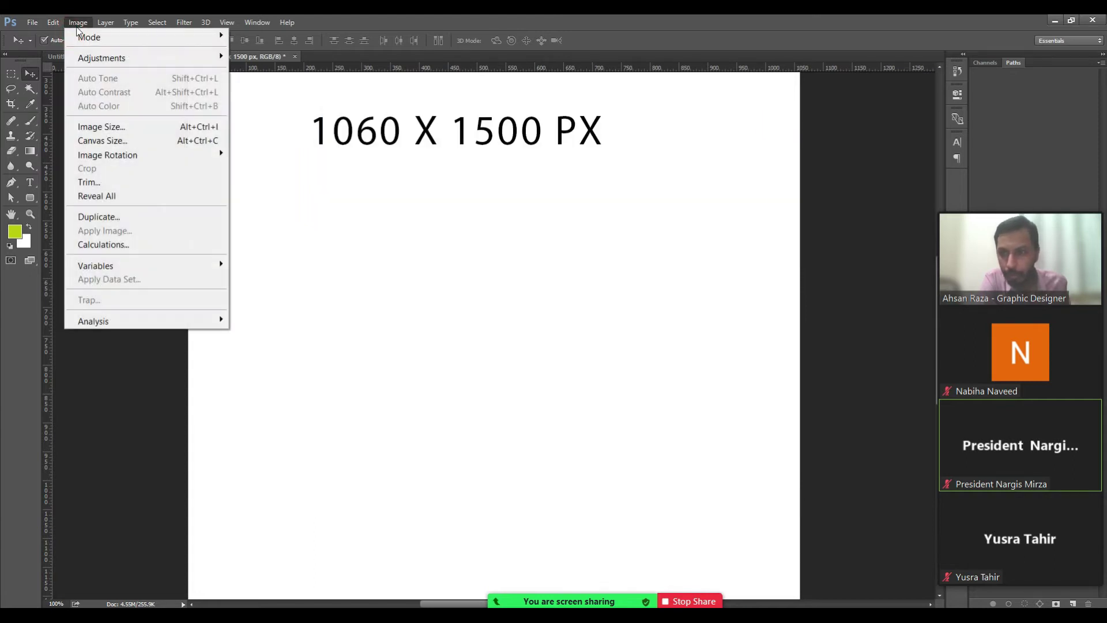
{"action": "mouse_move", "coordinate": [104, 22]}
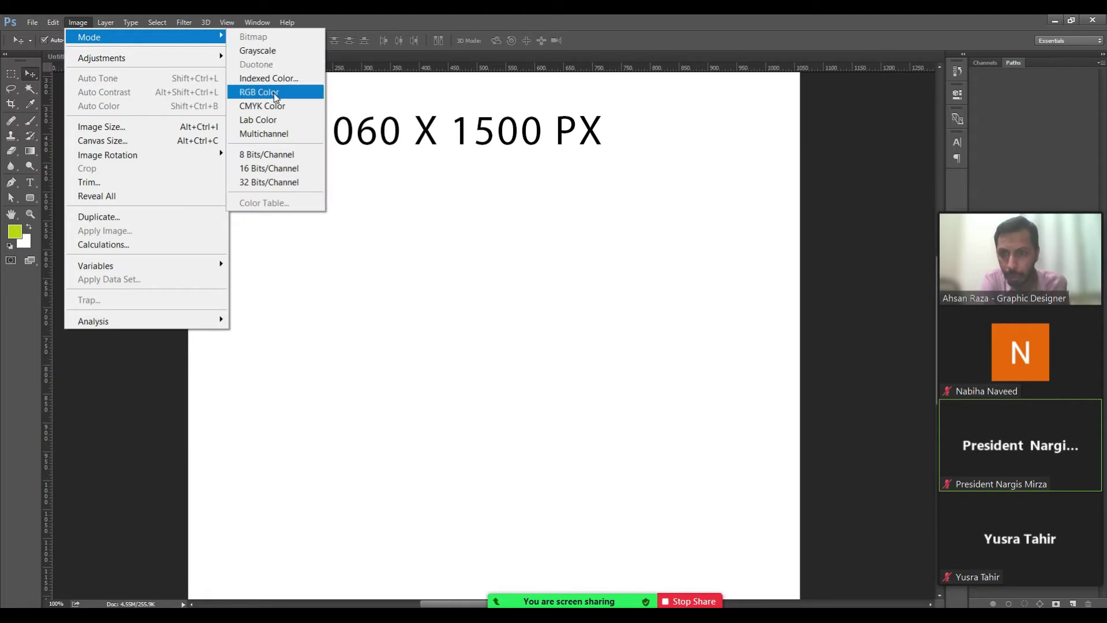
{"action": "left_click", "coordinate": [274, 93]}
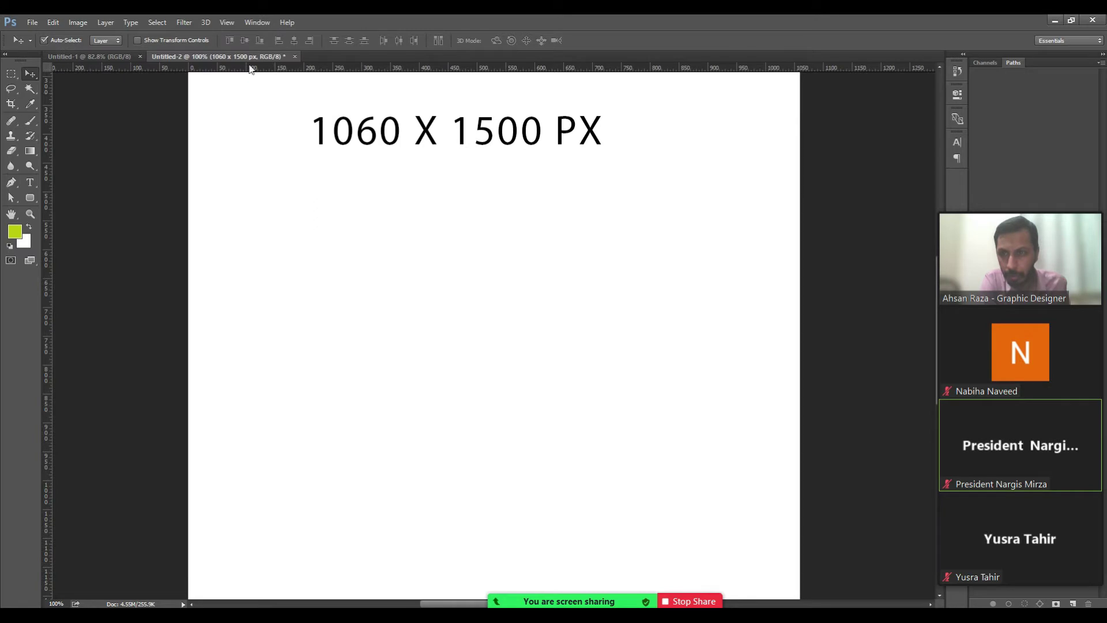
{"action": "left_click", "coordinate": [78, 23]}
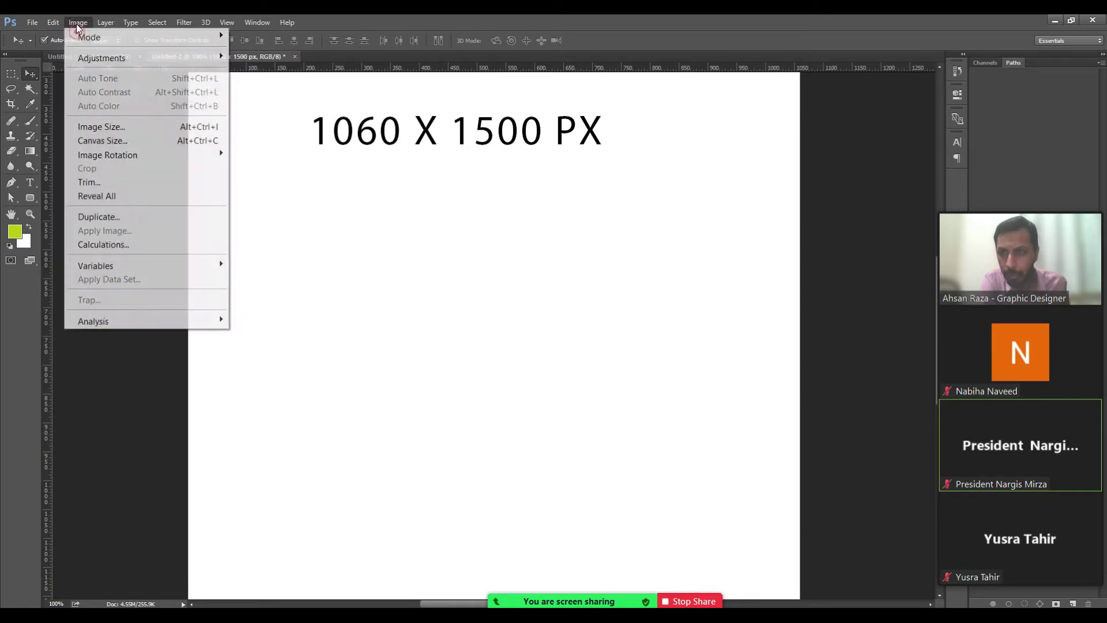
{"action": "left_click", "coordinate": [120, 128]}
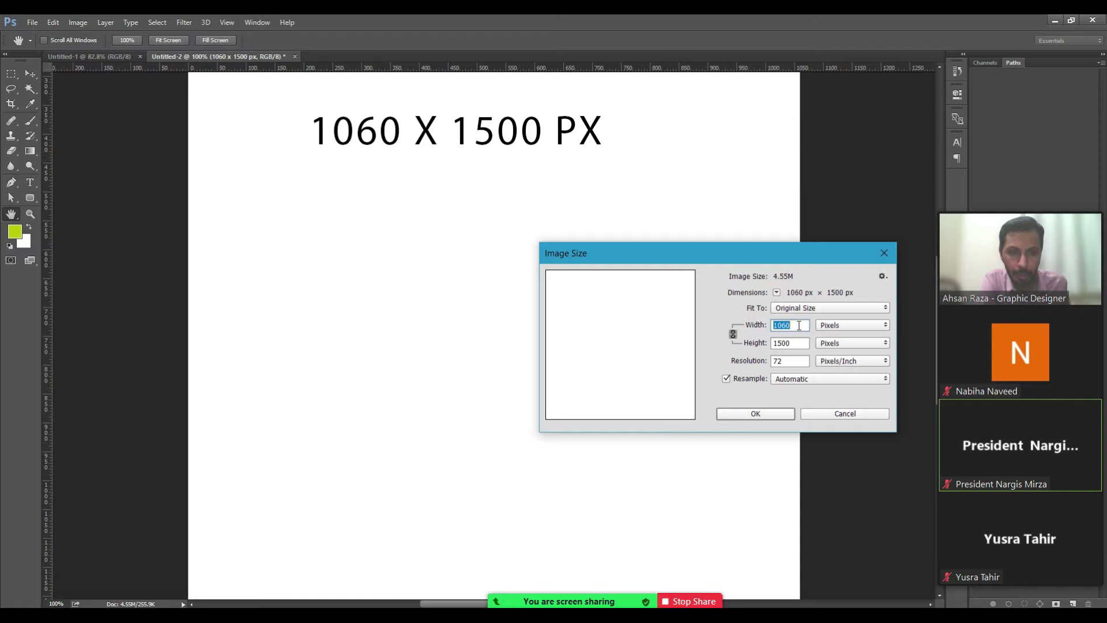
{"action": "left_click_drag", "start_coordinate": [751, 255], "coordinate": [551, 212]}
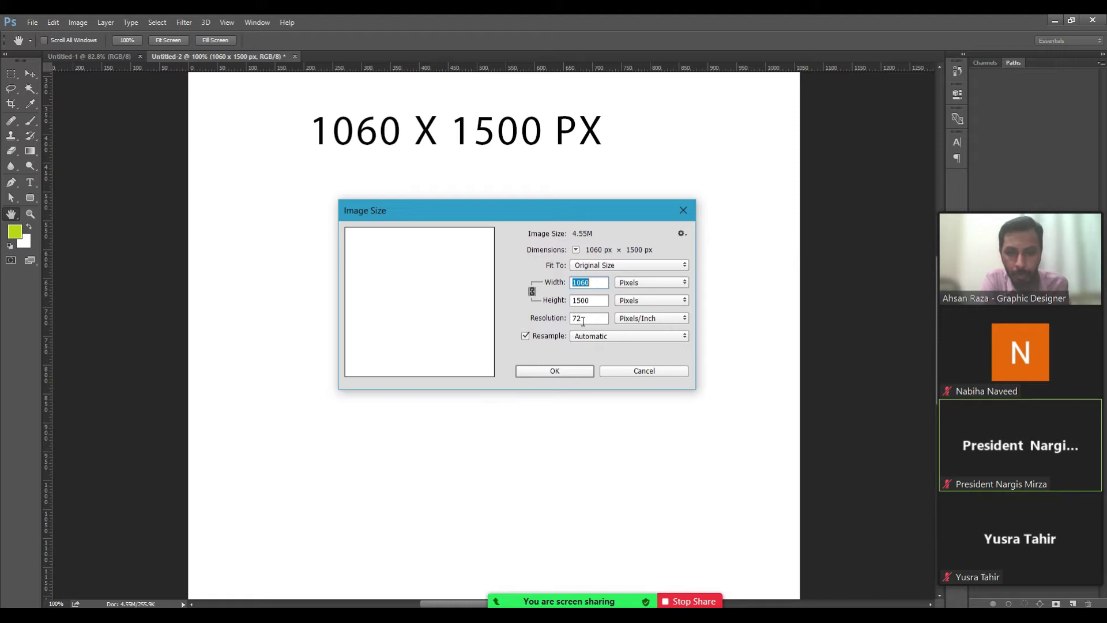
{"action": "left_click", "coordinate": [566, 375]}
{"action": "key", "text": "v"}
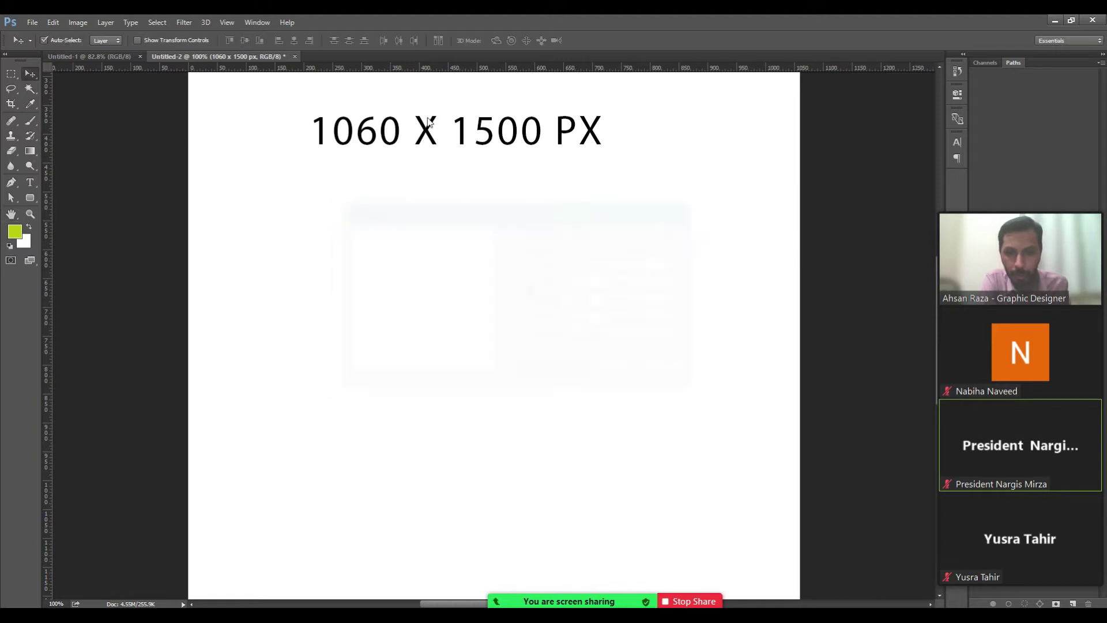
{"action": "left_click", "coordinate": [11, 74]}
{"action": "left_click", "coordinate": [30, 74]}
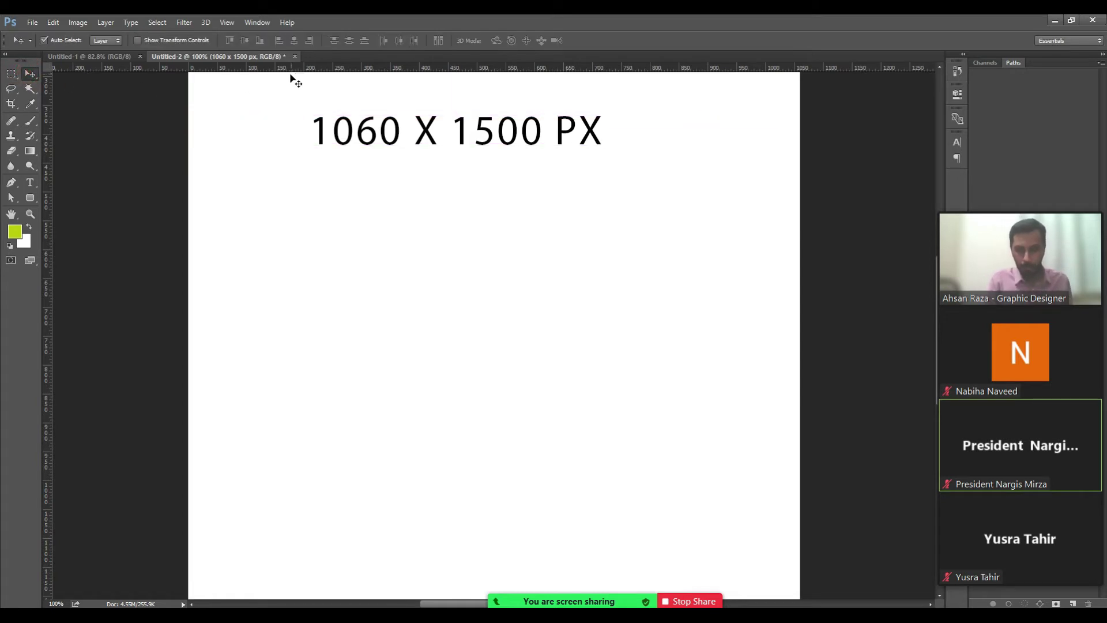
{"action": "key", "text": "ctrl+minus"}
{"action": "key", "text": "ctrl+minus"}
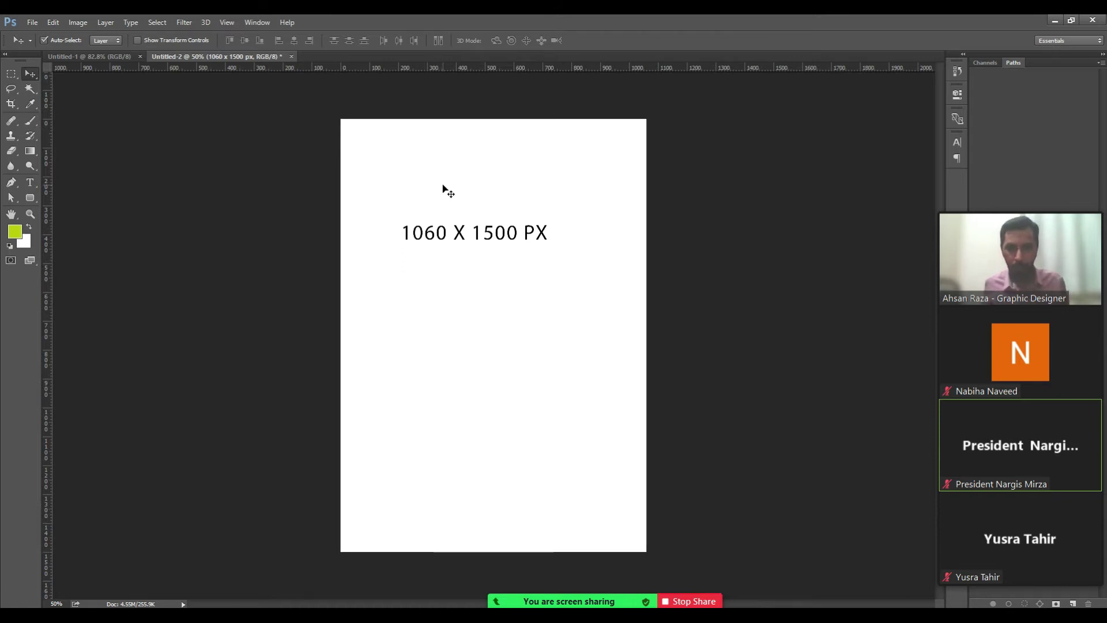
{"action": "right_click", "coordinate": [509, 240]}
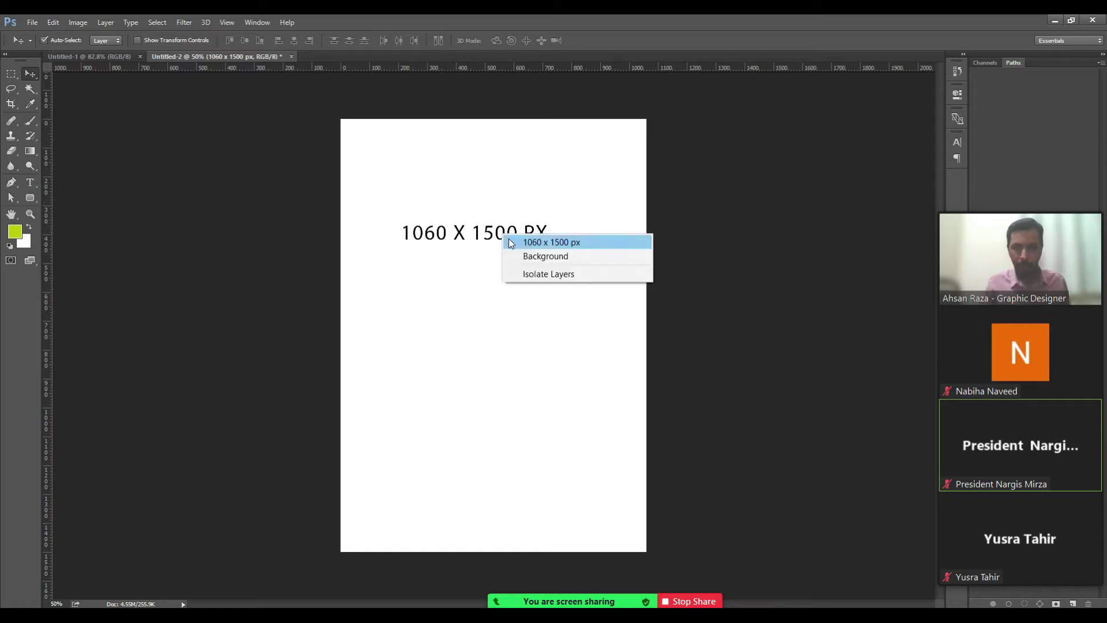
{"action": "left_click", "coordinate": [510, 241]}
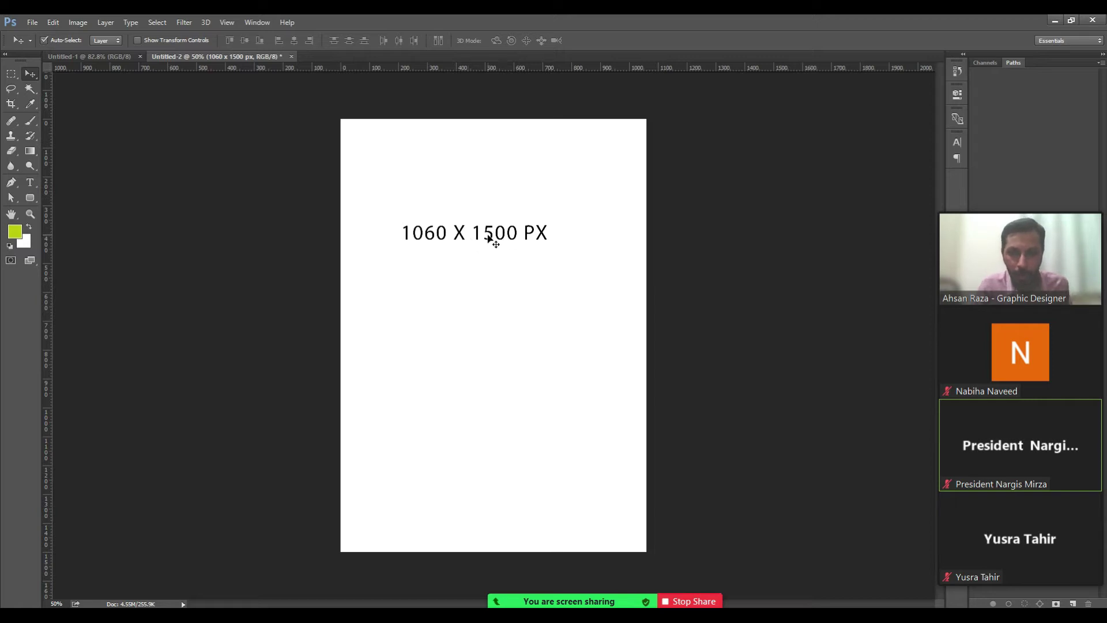
{"action": "right_click", "coordinate": [489, 236]}
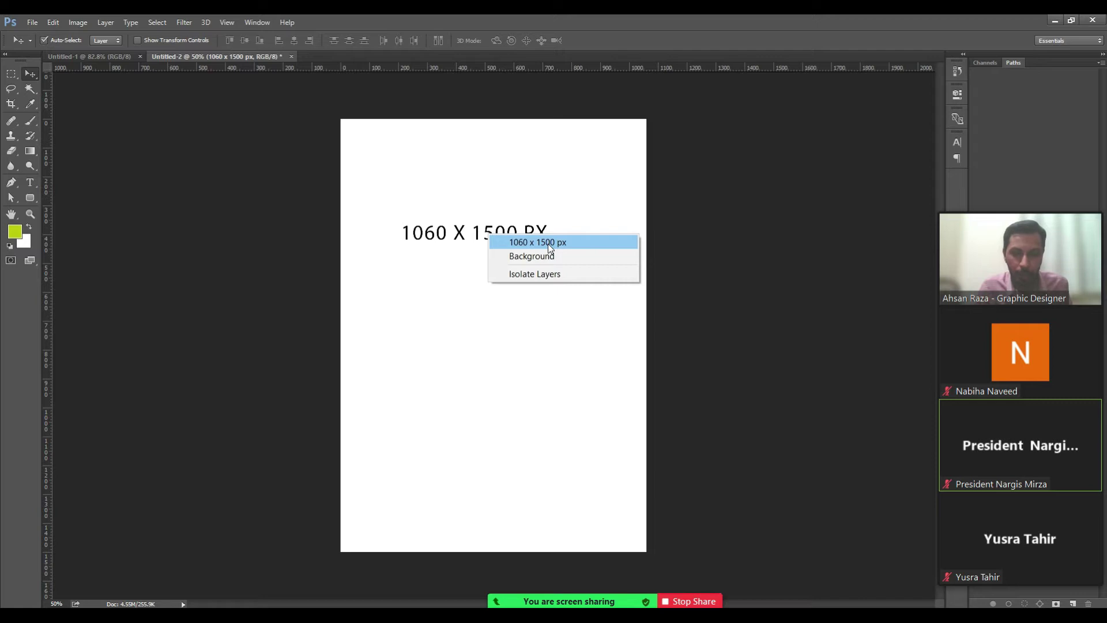
{"action": "left_click", "coordinate": [548, 243]}
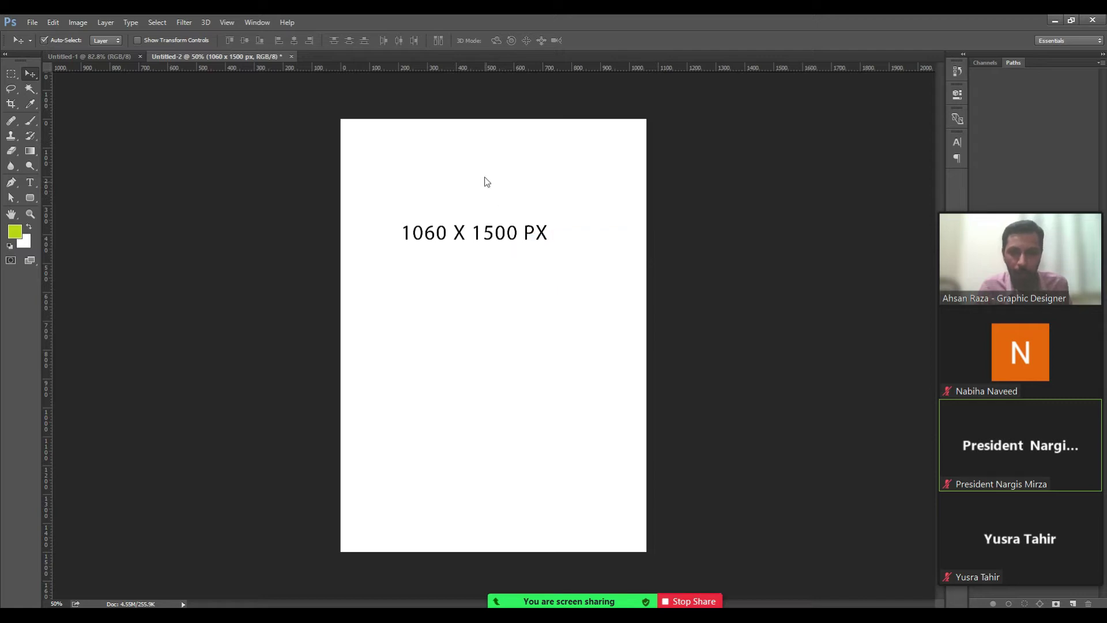
{"action": "left_click", "coordinate": [30, 197]}
Draw a green rounded square below the caption and a custom star to its right.
{"action": "left_click_drag", "start_coordinate": [394, 342], "coordinate": [482, 416]}
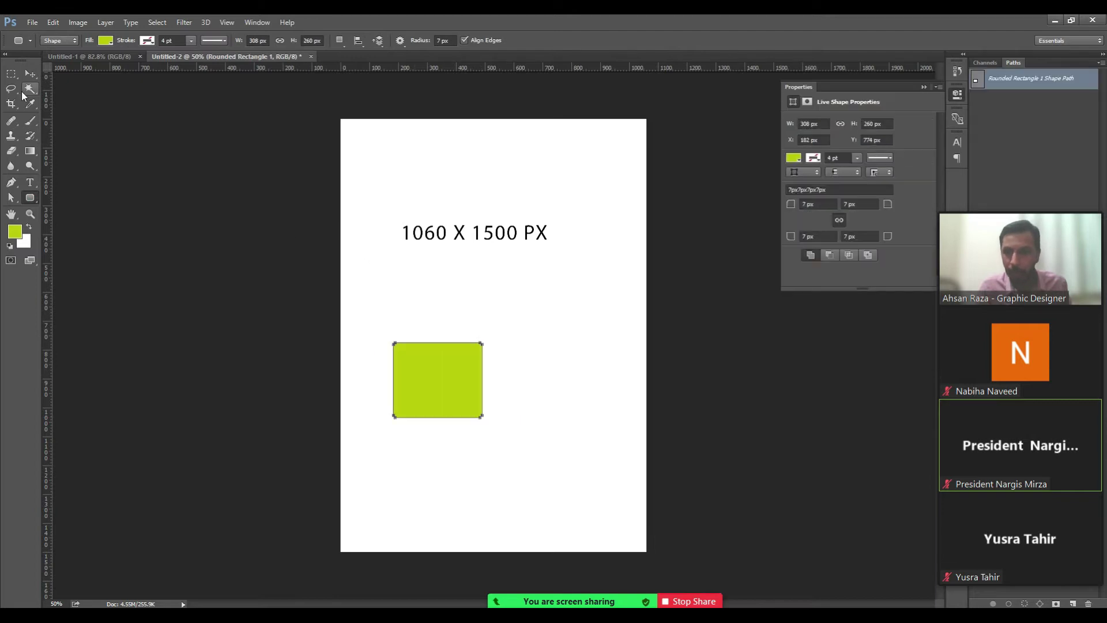
{"action": "right_click", "coordinate": [30, 198]}
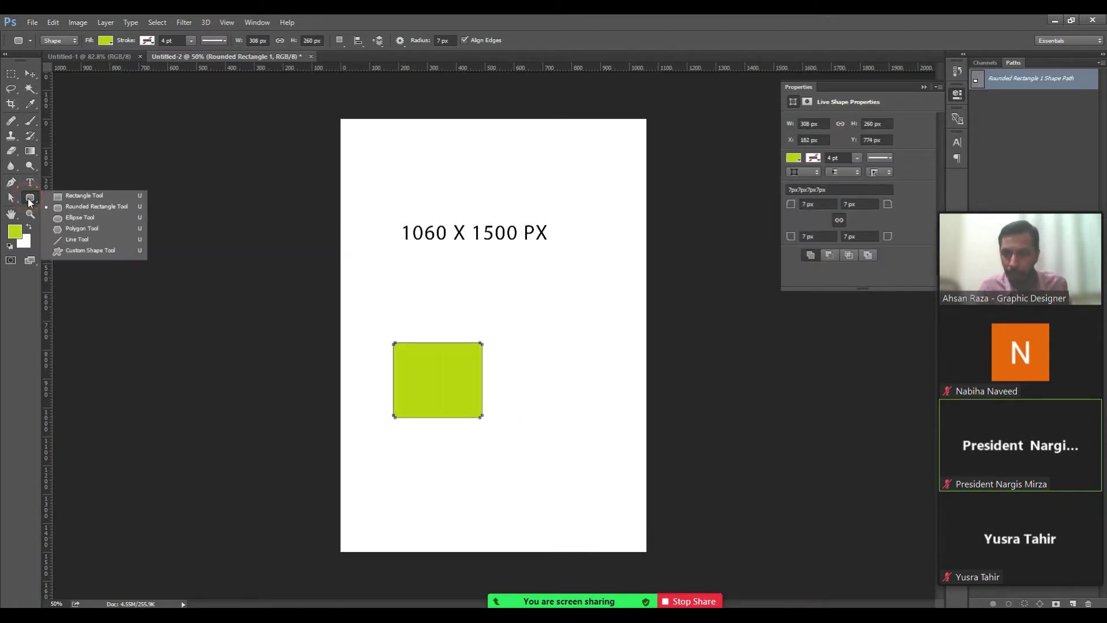
{"action": "left_click", "coordinate": [72, 251]}
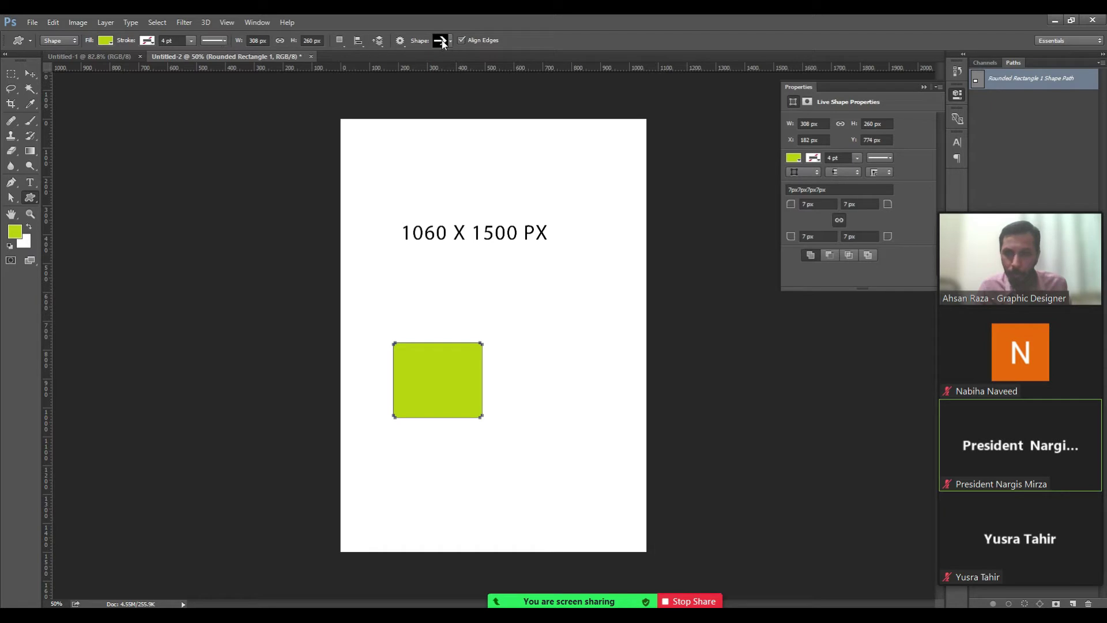
{"action": "left_click", "coordinate": [450, 42]}
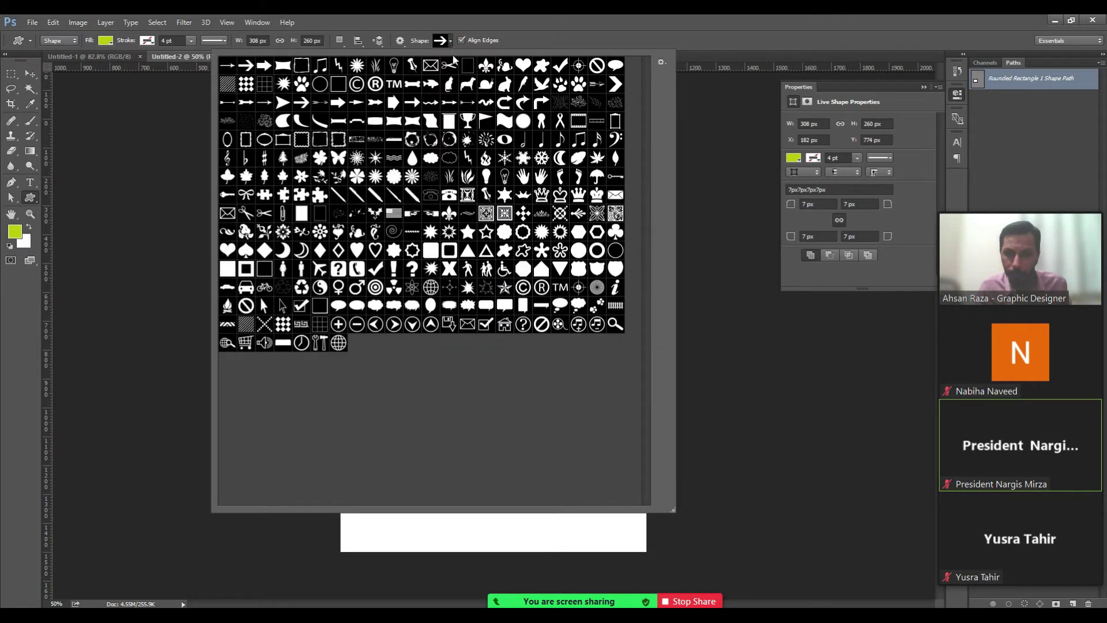
{"action": "double_click", "coordinate": [467, 232]}
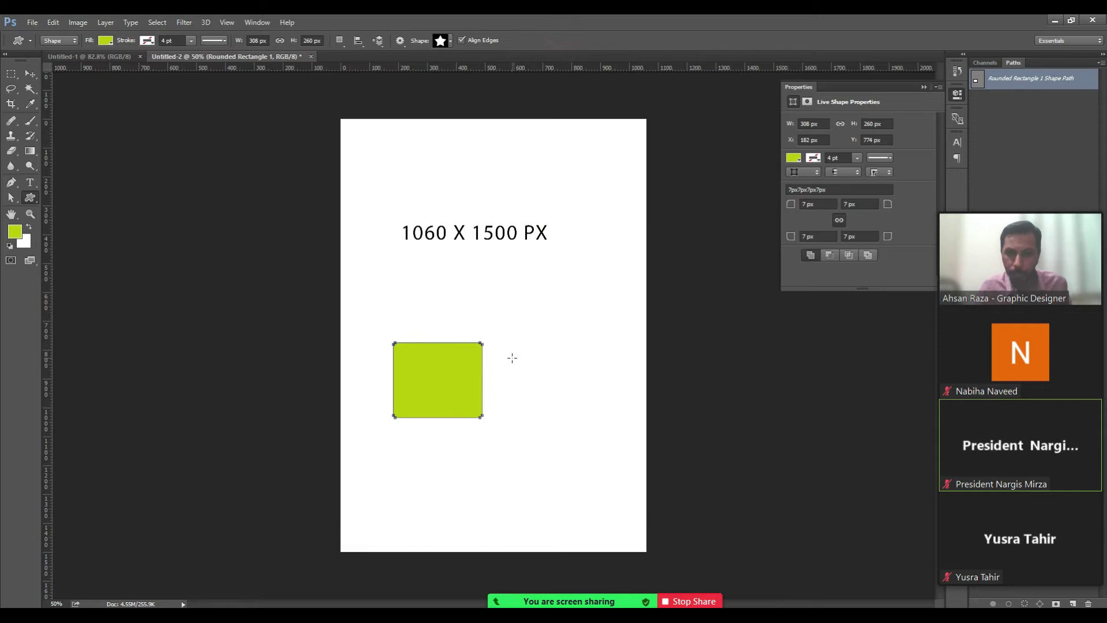
{"action": "left_click_drag", "start_coordinate": [538, 296], "coordinate": [573, 329]}
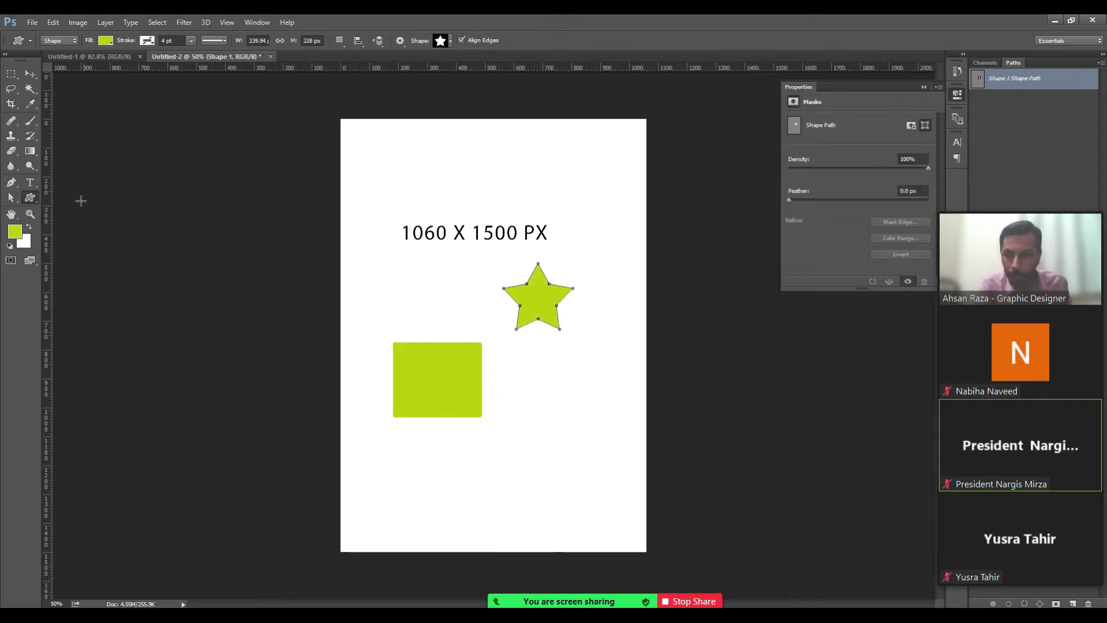
Fill the star shape with blue.
{"action": "left_click", "coordinate": [109, 41]}
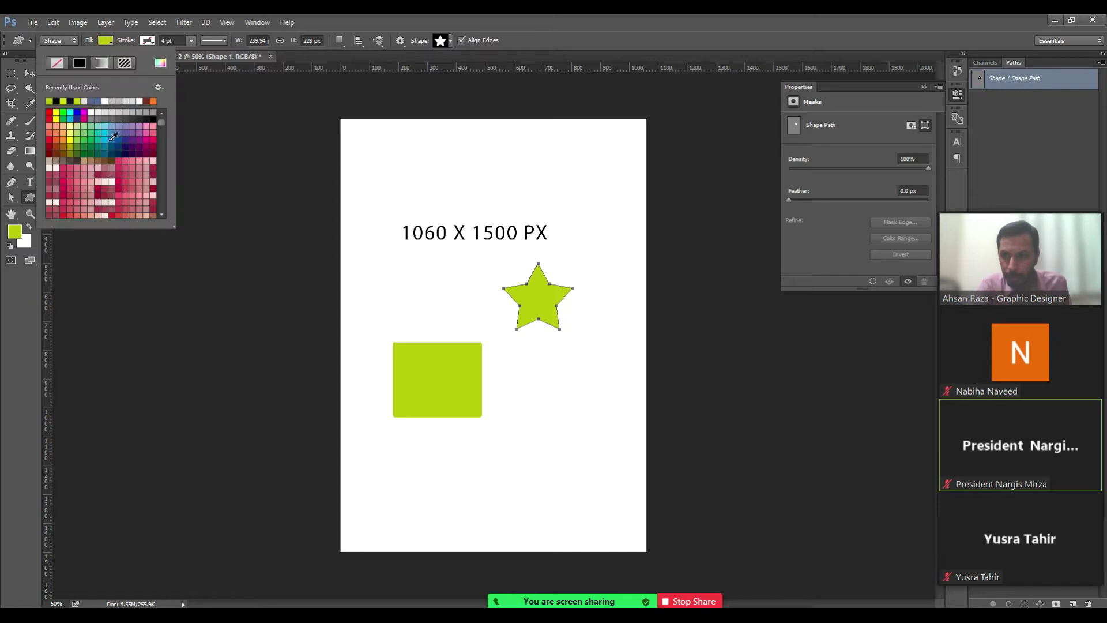
{"action": "left_click", "coordinate": [108, 140]}
{"action": "left_click", "coordinate": [500, 20]}
Start a new text line to the left of the star.
{"action": "left_click", "coordinate": [29, 73]}
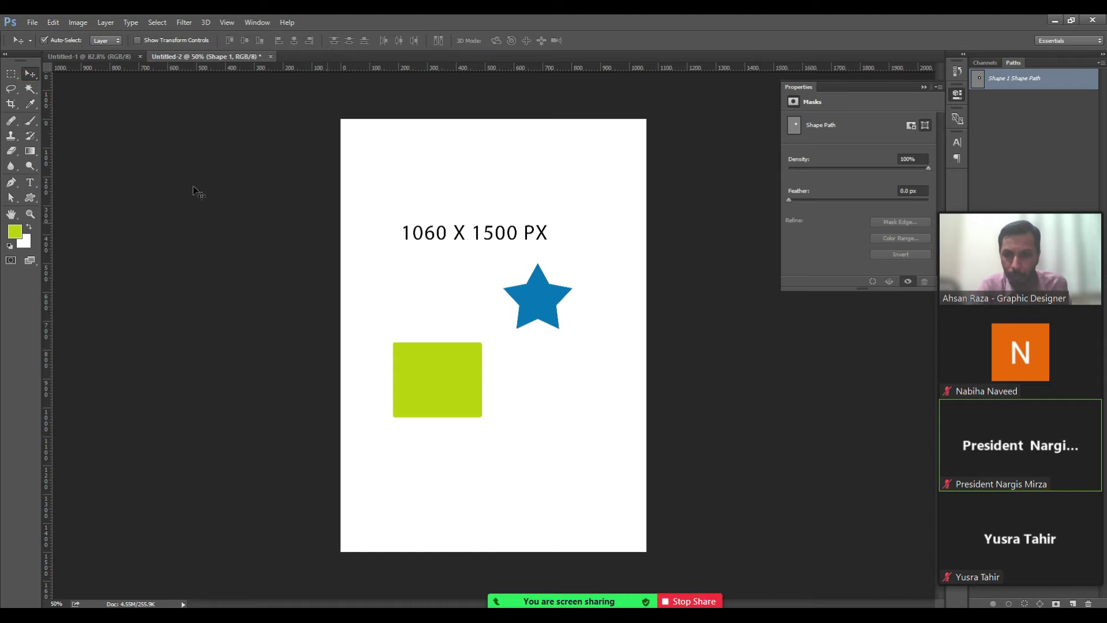
{"action": "left_click", "coordinate": [30, 183]}
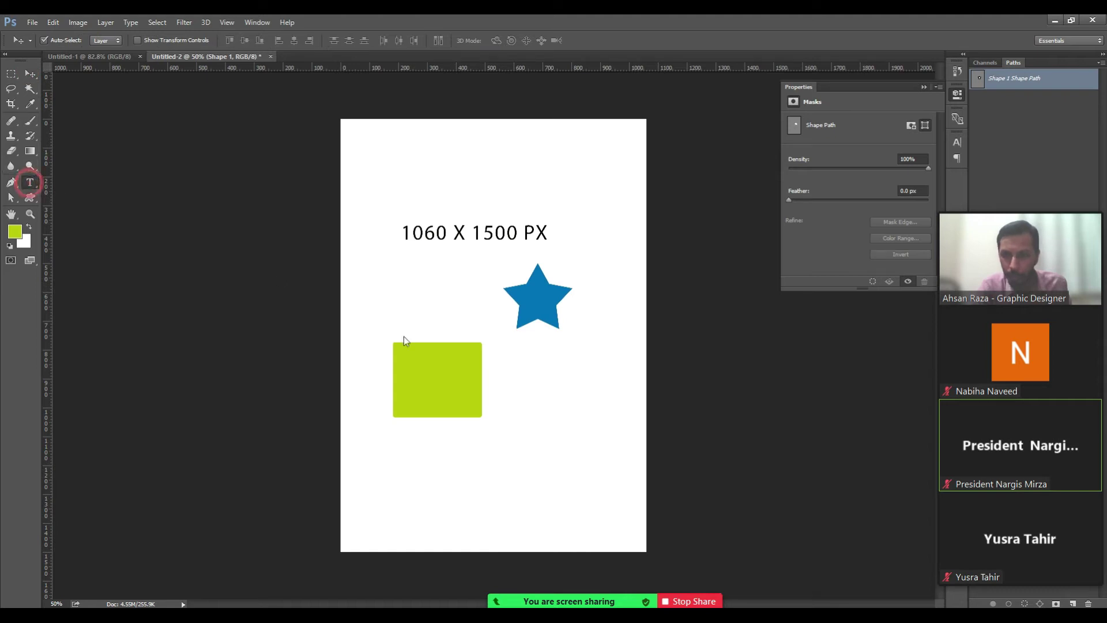
{"action": "left_click", "coordinate": [401, 308]}
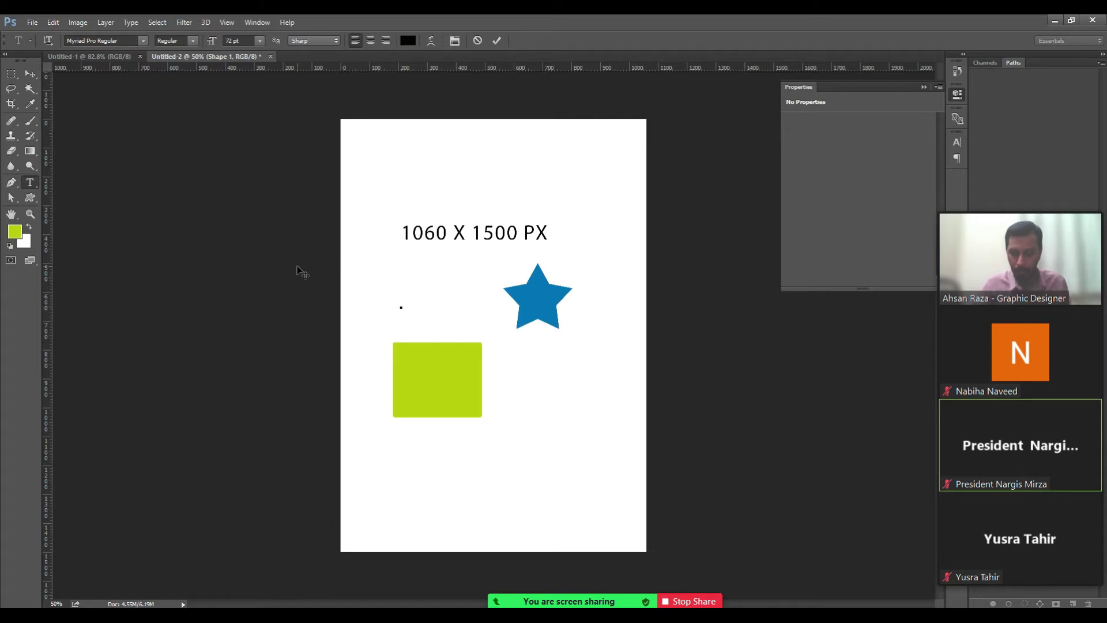
{"action": "key", "text": "Caps_Lock"}
{"action": "type", "text": "TEXT"}
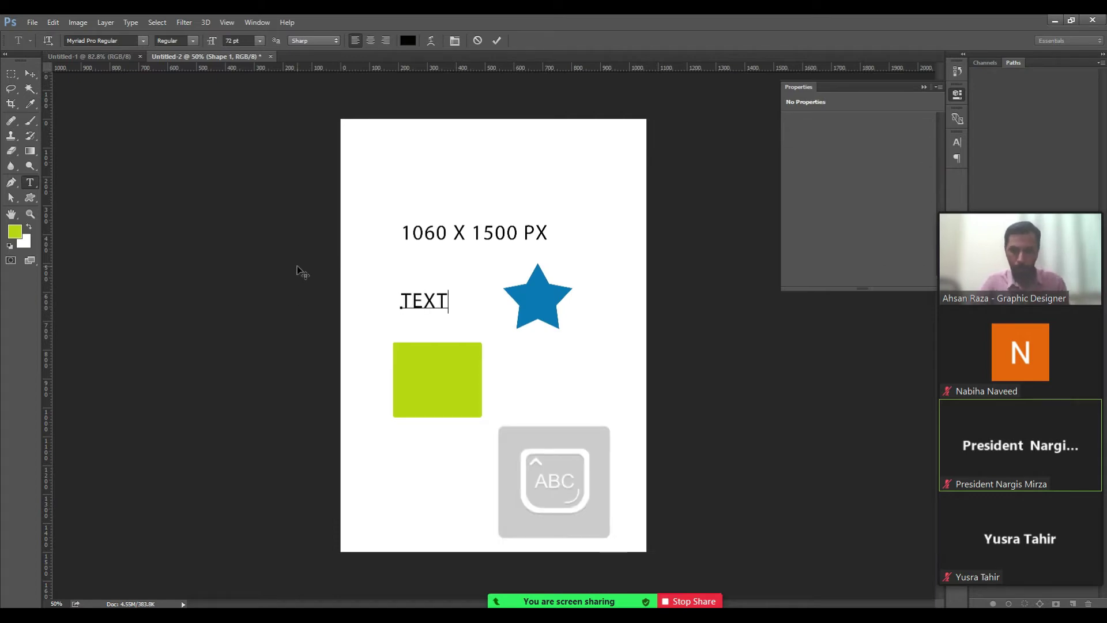
{"action": "key", "text": "ctrl+a"}
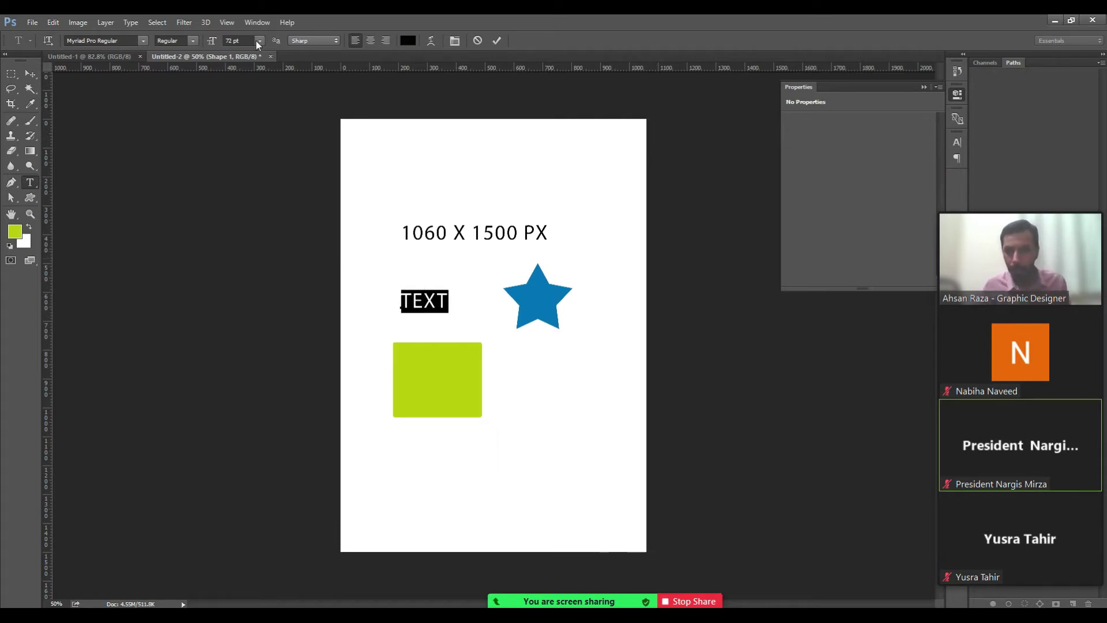
{"action": "left_click", "coordinate": [132, 40]}
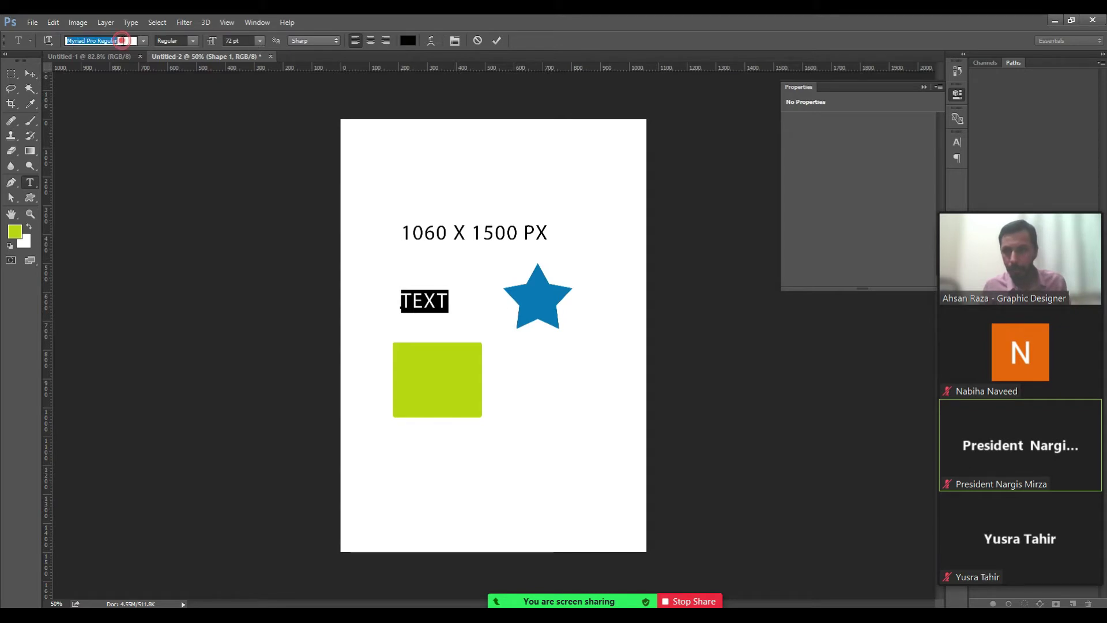
{"action": "left_click", "coordinate": [195, 38]}
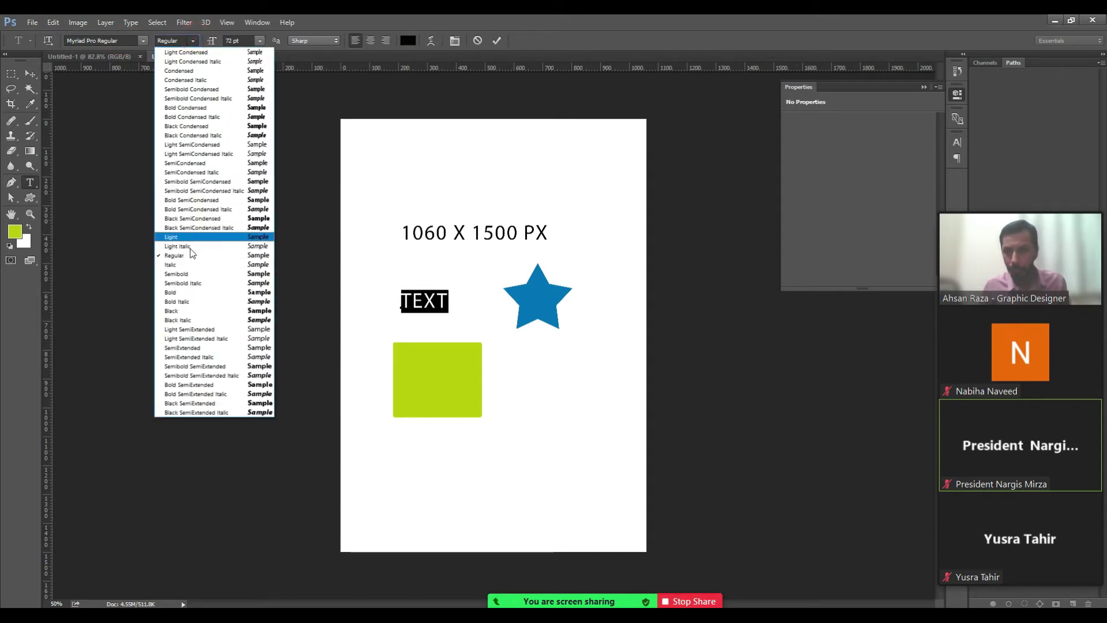
{"action": "left_click", "coordinate": [188, 294]}
{"action": "left_click", "coordinate": [29, 73]}
{"action": "left_click_drag", "start_coordinate": [431, 302], "coordinate": [454, 348]}
{"action": "left_click_drag", "start_coordinate": [537, 306], "coordinate": [499, 375]}
{"action": "scroll", "coordinate": [496, 369], "scroll_direction": "up", "scroll_amount": 1}
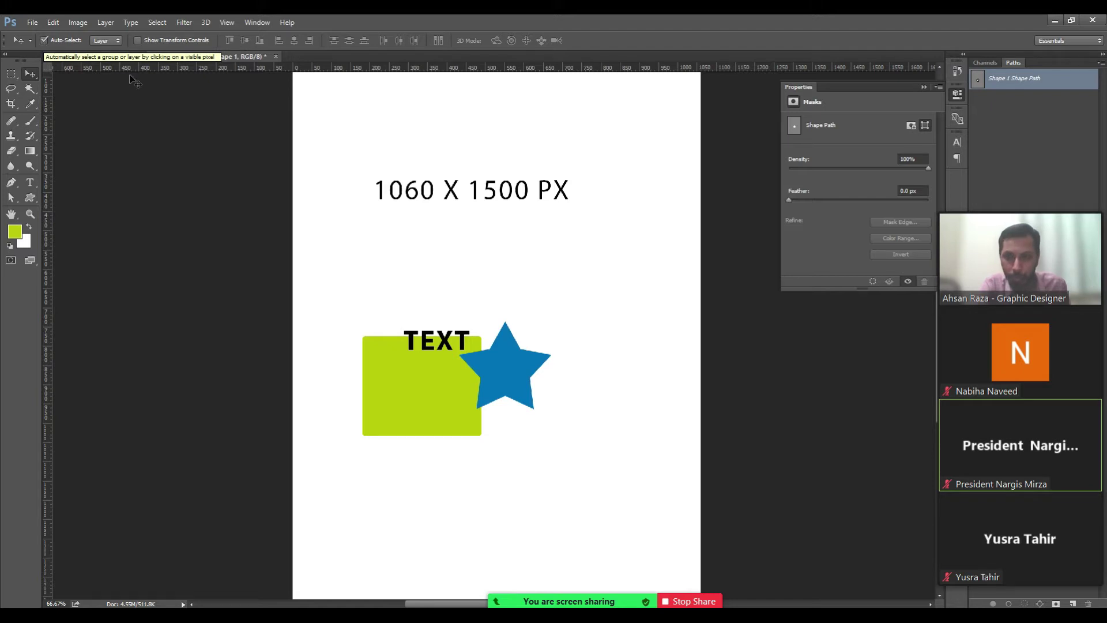
Select the green rectangle and show the Layers panel beside the canvas.
{"action": "left_click", "coordinate": [408, 380]}
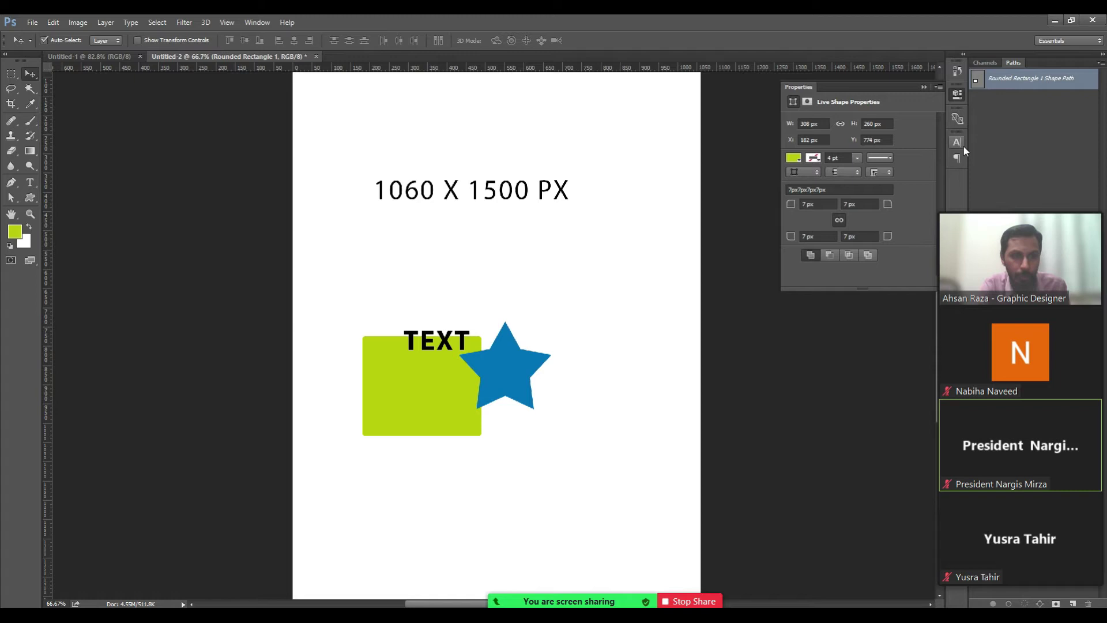
{"action": "mouse_move", "coordinate": [1087, 218]}
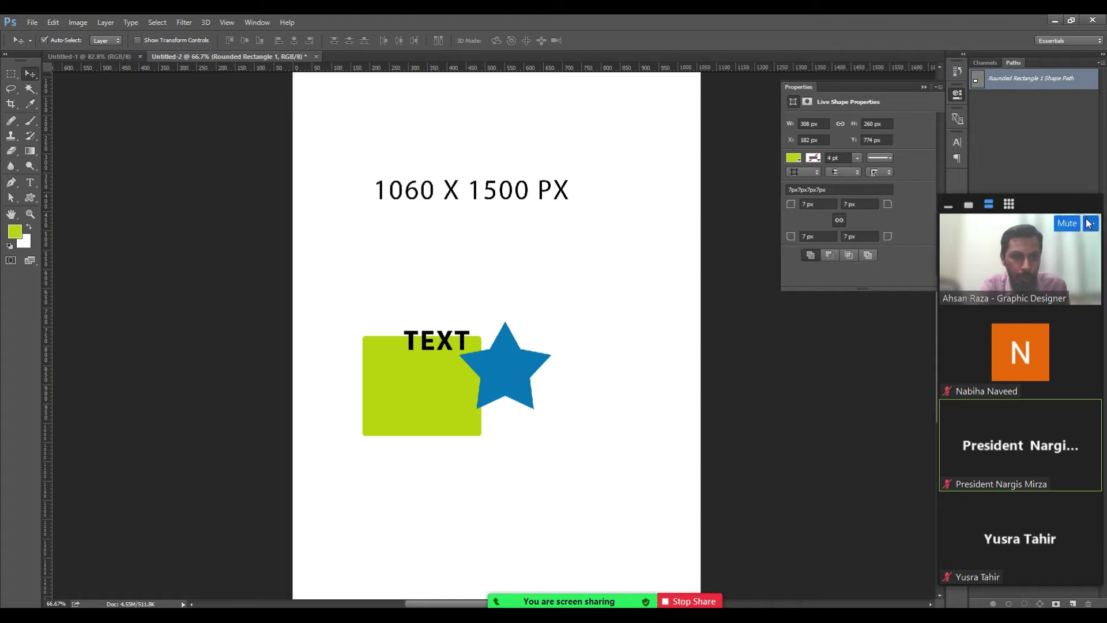
{"action": "left_click_drag", "start_coordinate": [1078, 209], "coordinate": [854, 185]}
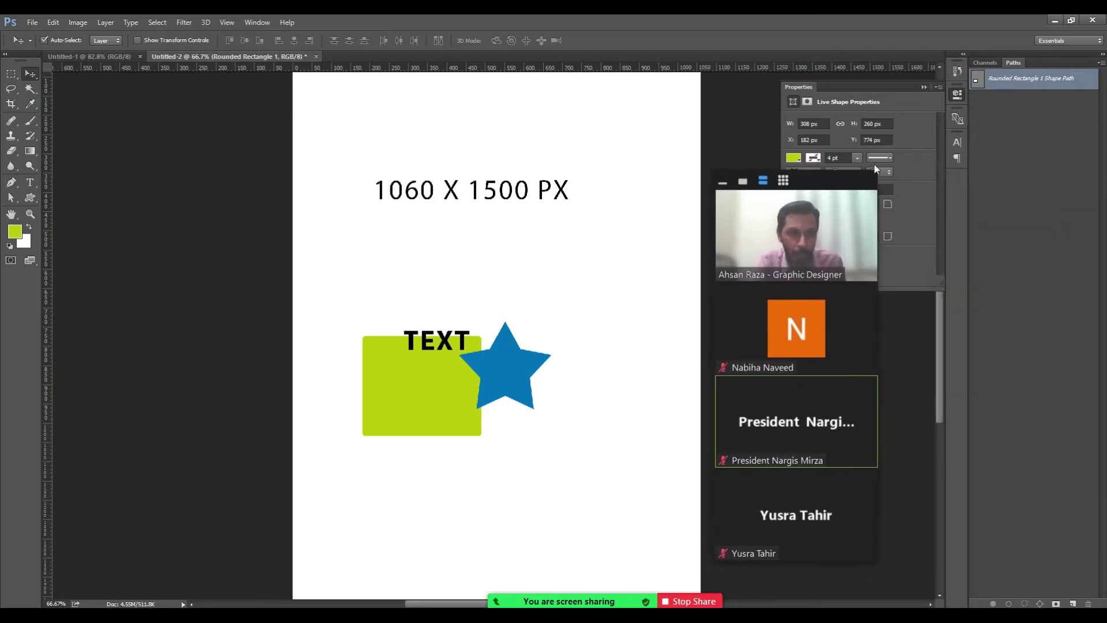
{"action": "mouse_move", "coordinate": [746, 211]}
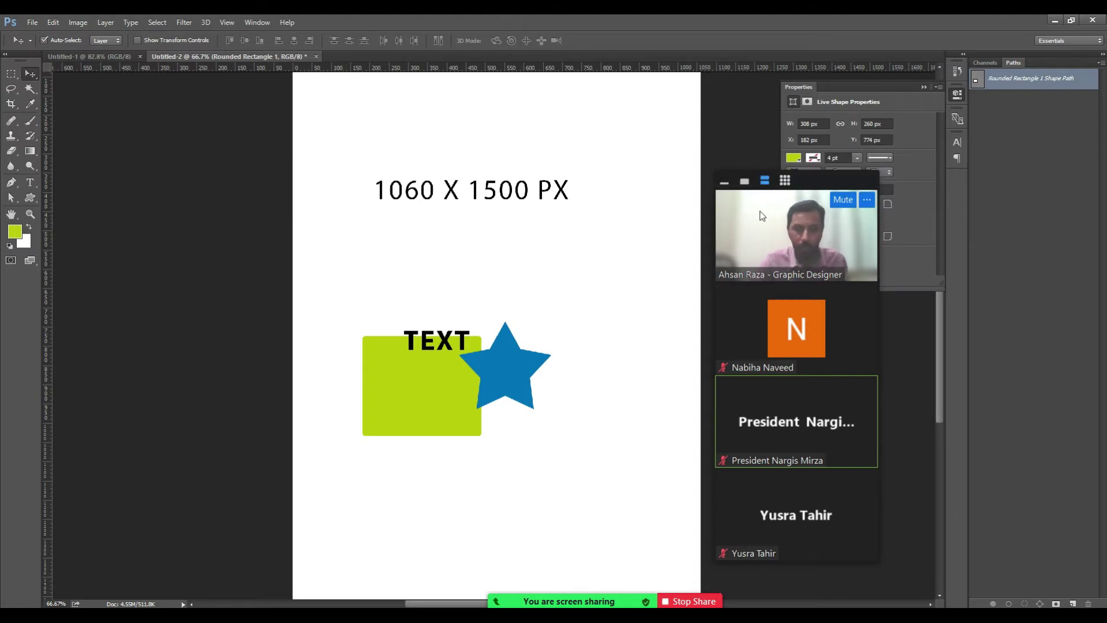
{"action": "key", "text": "F7"}
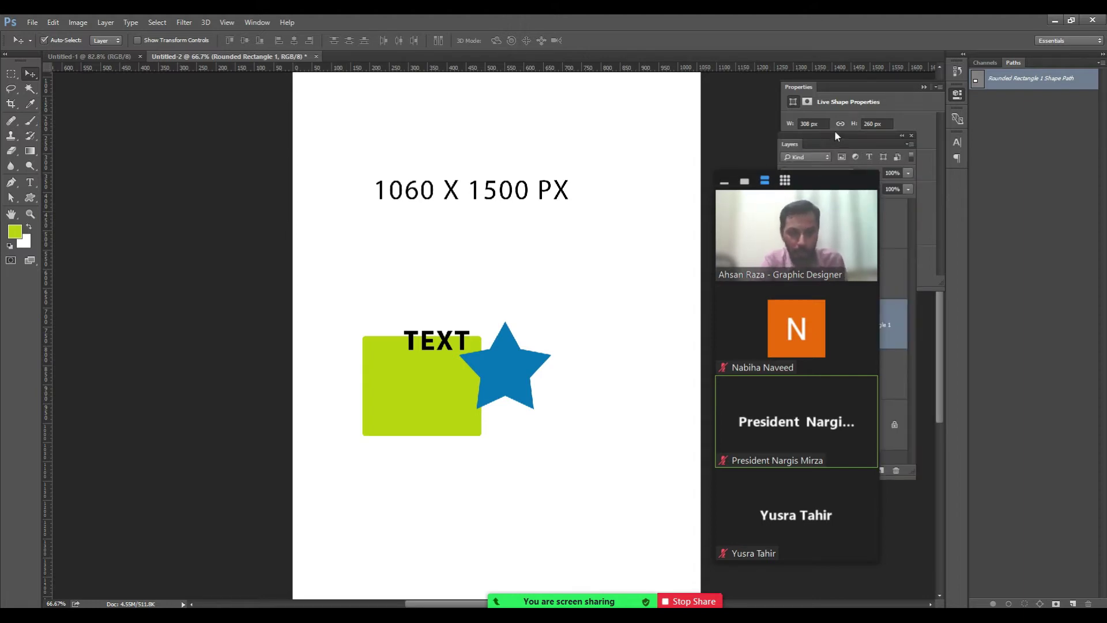
{"action": "left_click_drag", "start_coordinate": [795, 140], "coordinate": [974, 225]}
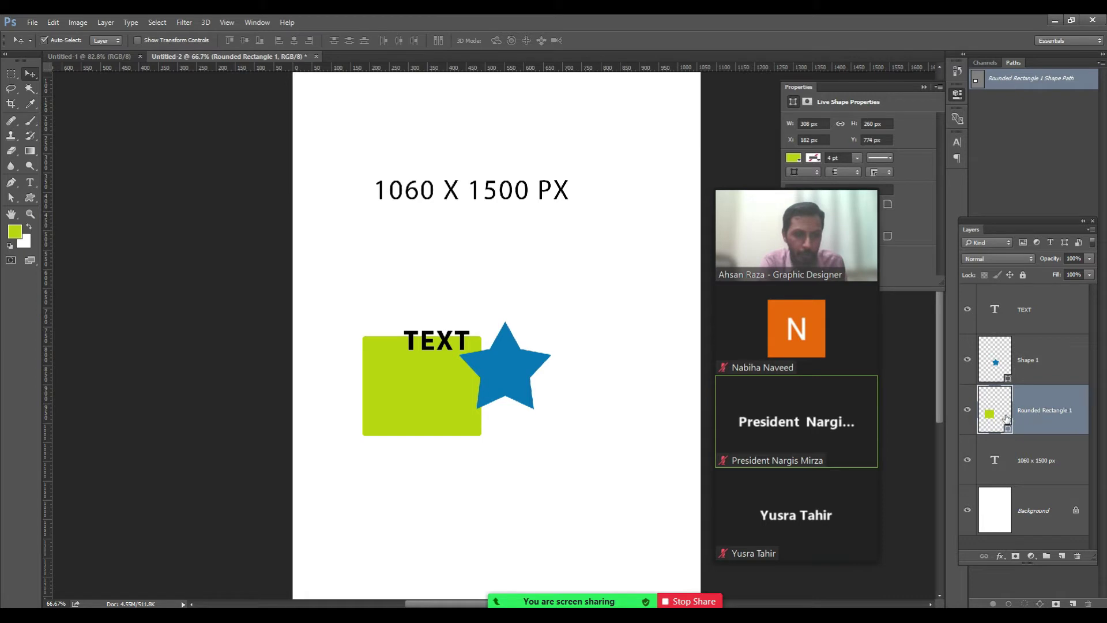
Toggle the green rectangle layer's visibility off and on, leaving it visible.
{"action": "left_click", "coordinate": [967, 410]}
{"action": "left_click", "coordinate": [967, 409]}
{"action": "left_click", "coordinate": [966, 410]}
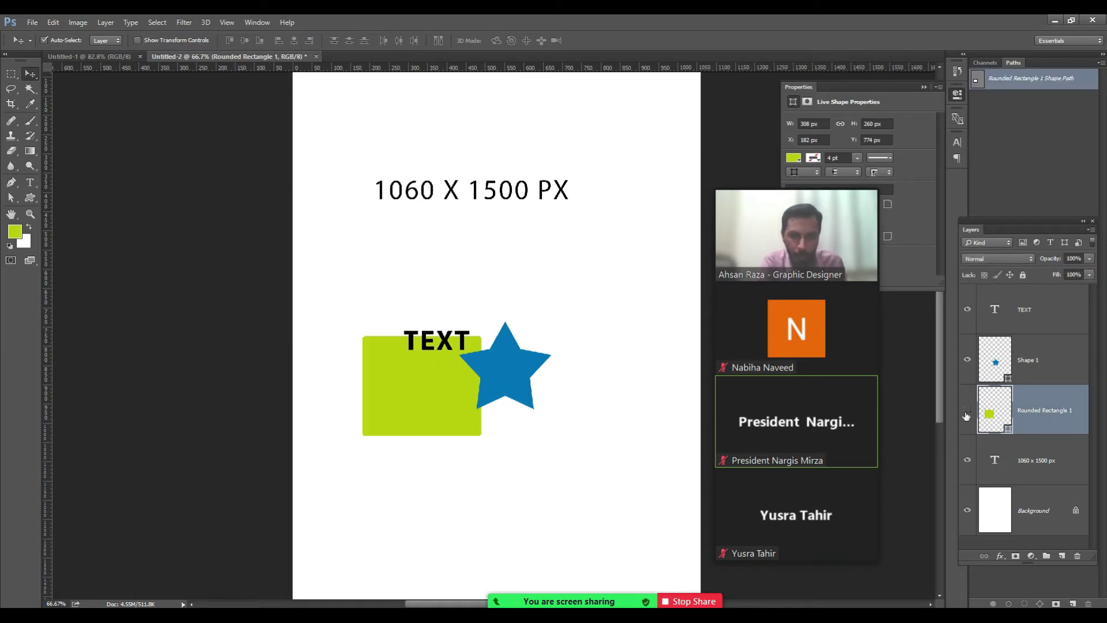
{"action": "left_click", "coordinate": [966, 411]}
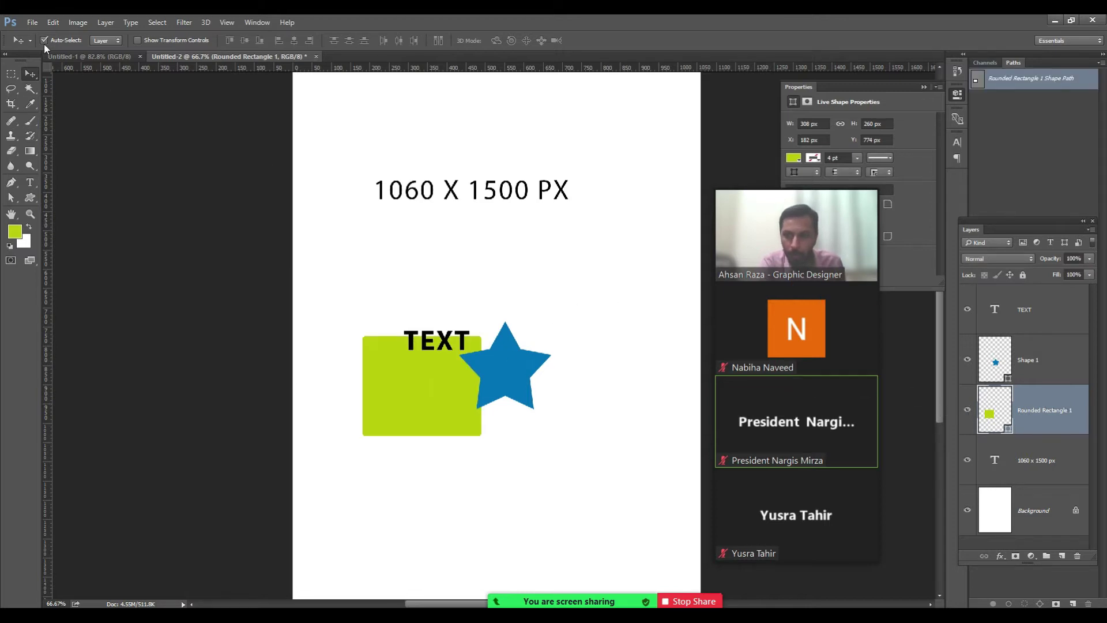
Select the blue star's Shape 1 layer by clicking the star.
{"action": "left_click", "coordinate": [510, 369]}
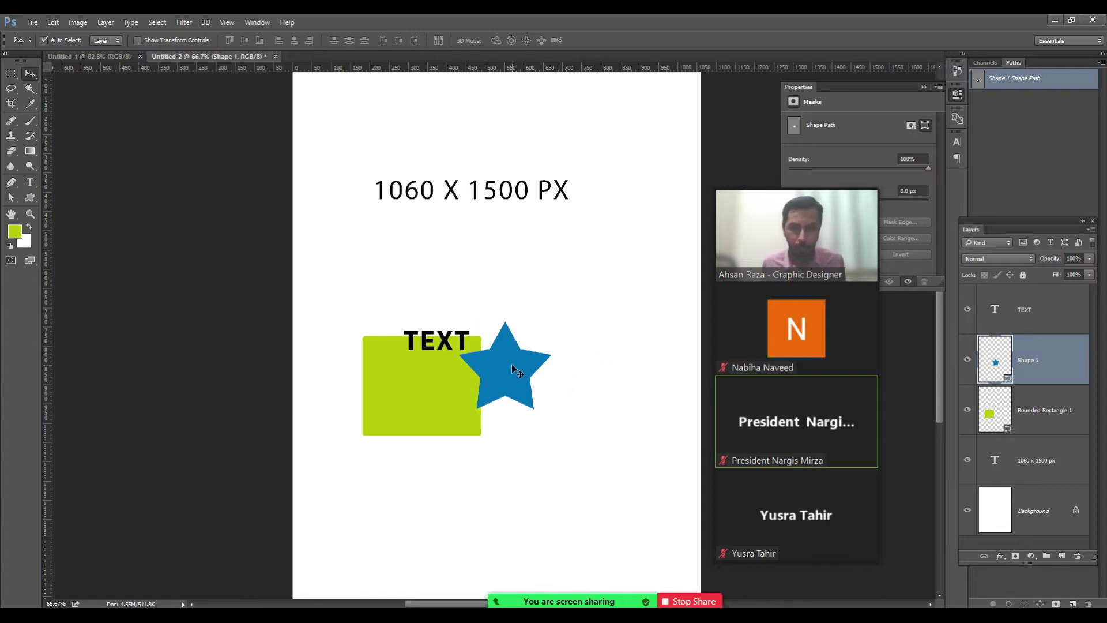
Delete the blue star, the bold TEXT layer and the green rectangle.
{"action": "key", "text": "Delete"}
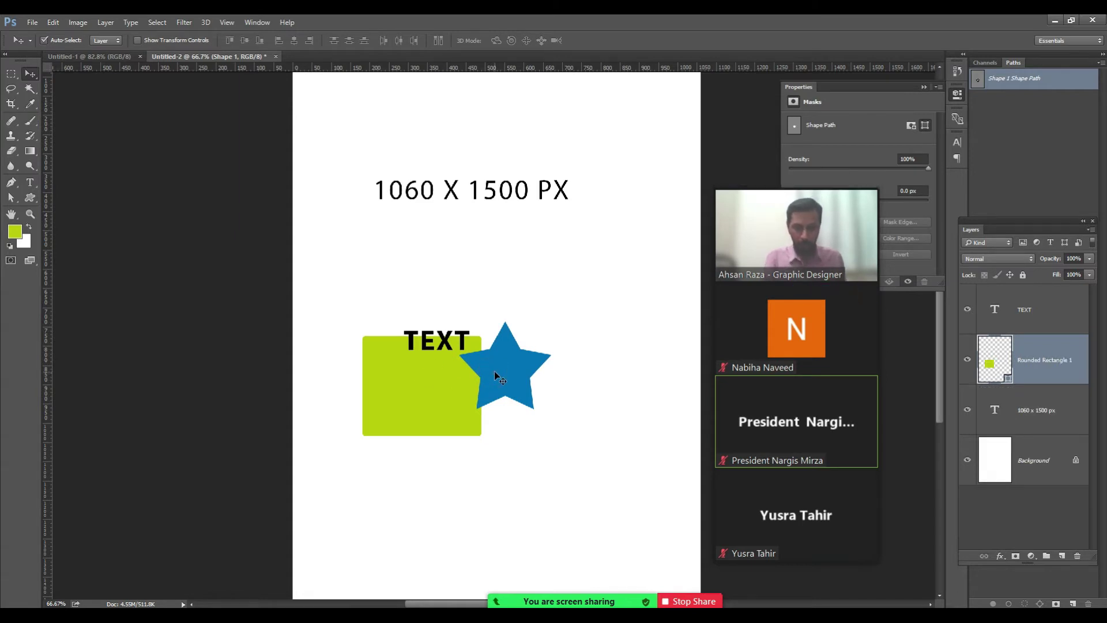
{"action": "right_click", "coordinate": [437, 345]}
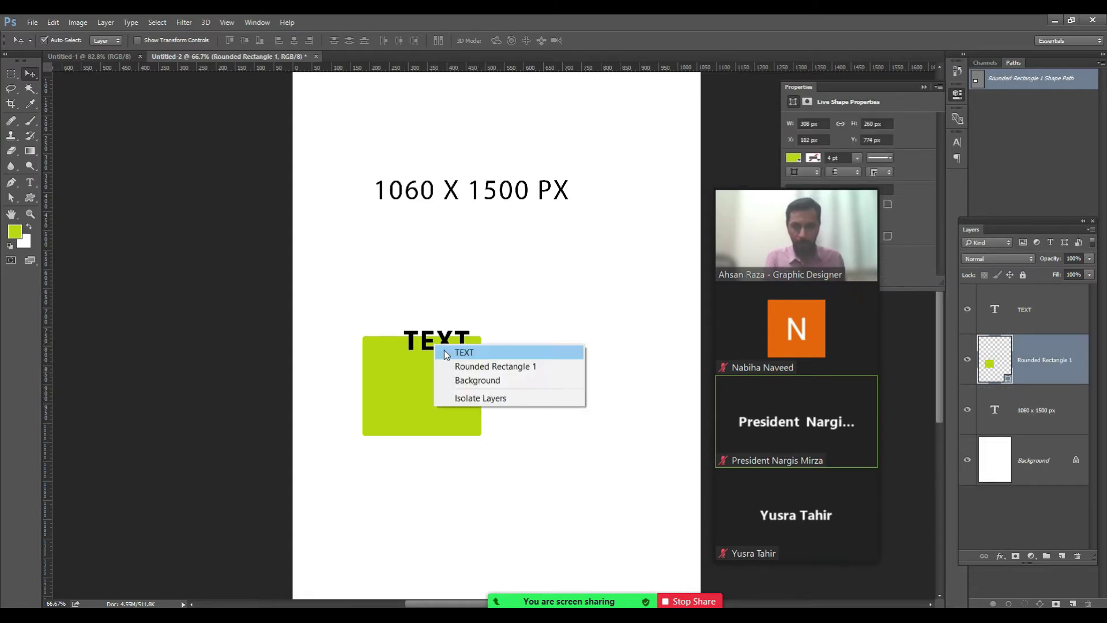
{"action": "left_click", "coordinate": [455, 352]}
{"action": "key", "text": "Delete"}
{"action": "right_click", "coordinate": [422, 384]}
{"action": "left_click", "coordinate": [428, 391]}
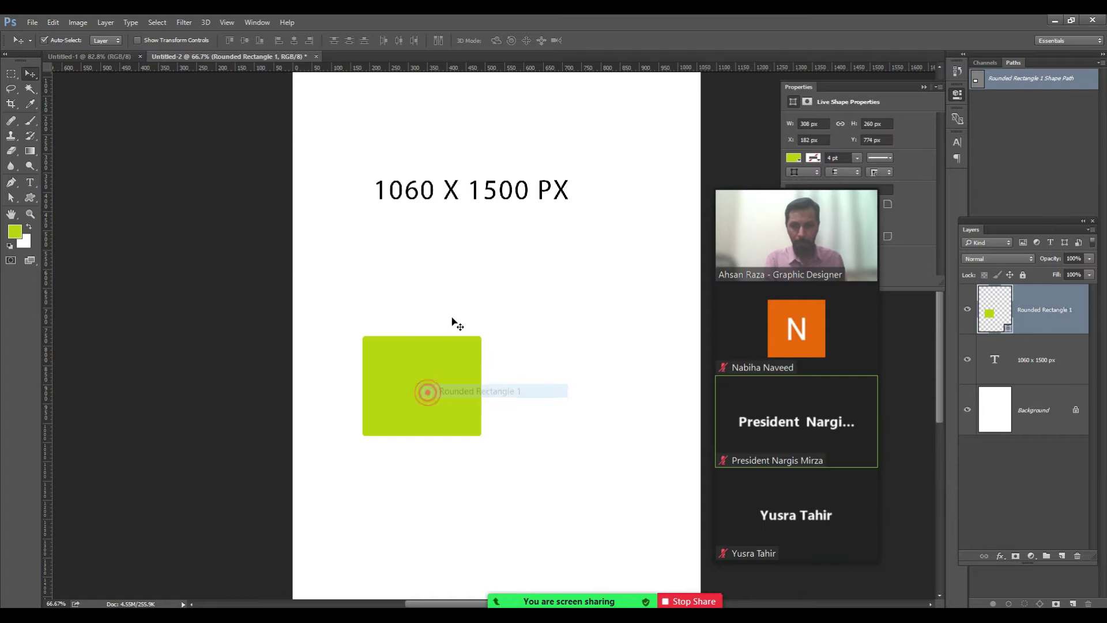
{"action": "key", "text": "Delete"}
Delete the 1060 x 1500 px caption, zoom out, and return to the browser.
{"action": "right_click", "coordinate": [484, 190]}
{"action": "left_click", "coordinate": [494, 195]}
{"action": "key", "text": "Delete"}
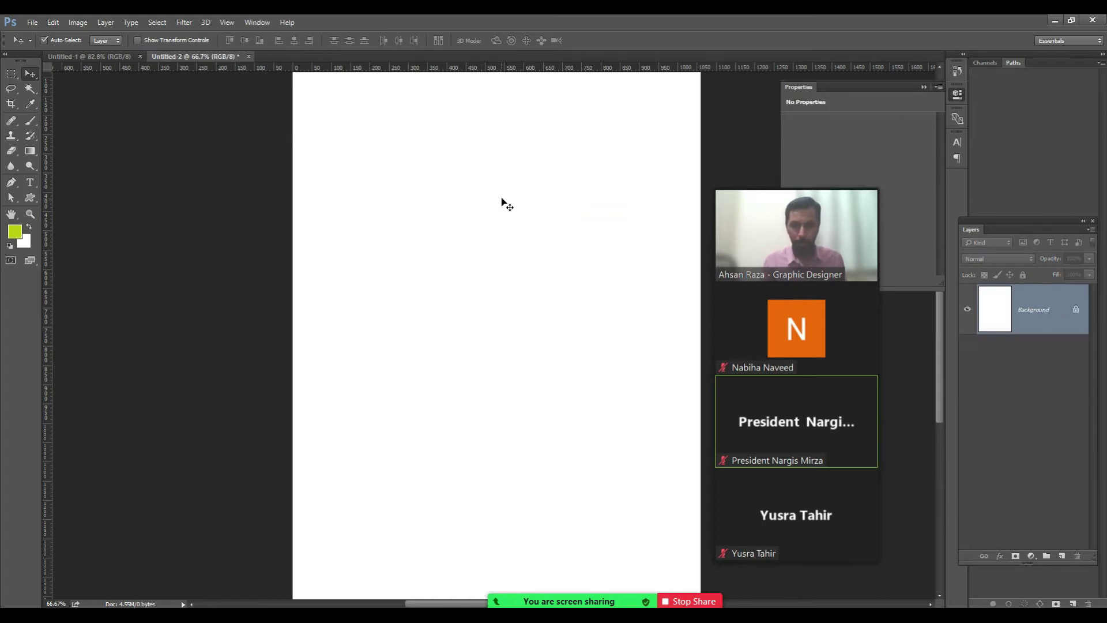
{"action": "key", "text": "ctrl+minus"}
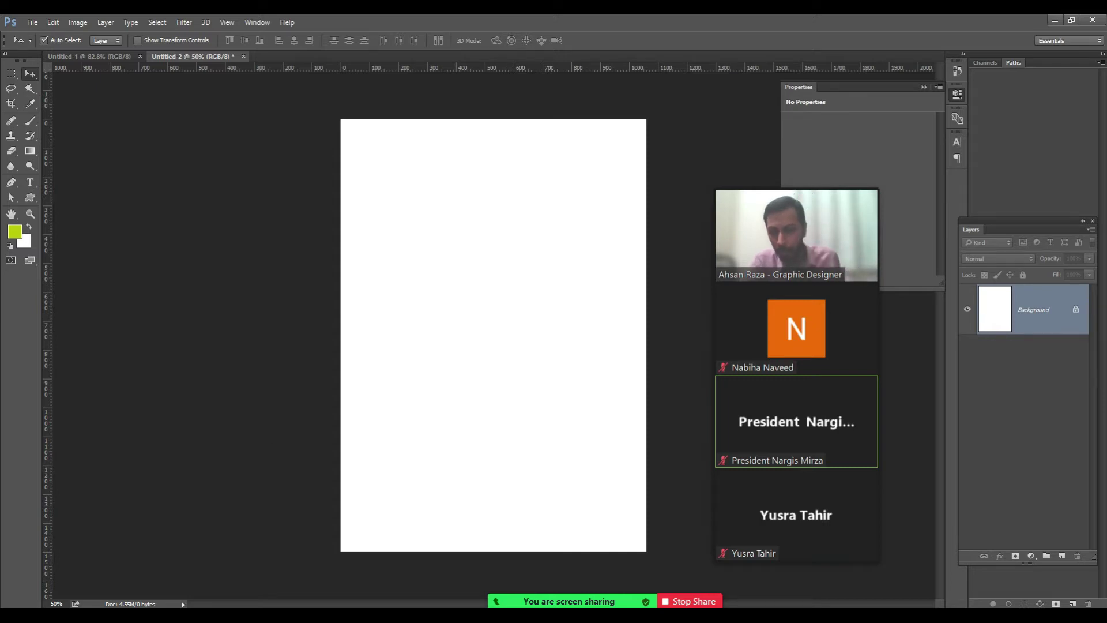
{"action": "left_click", "coordinate": [1054, 21]}
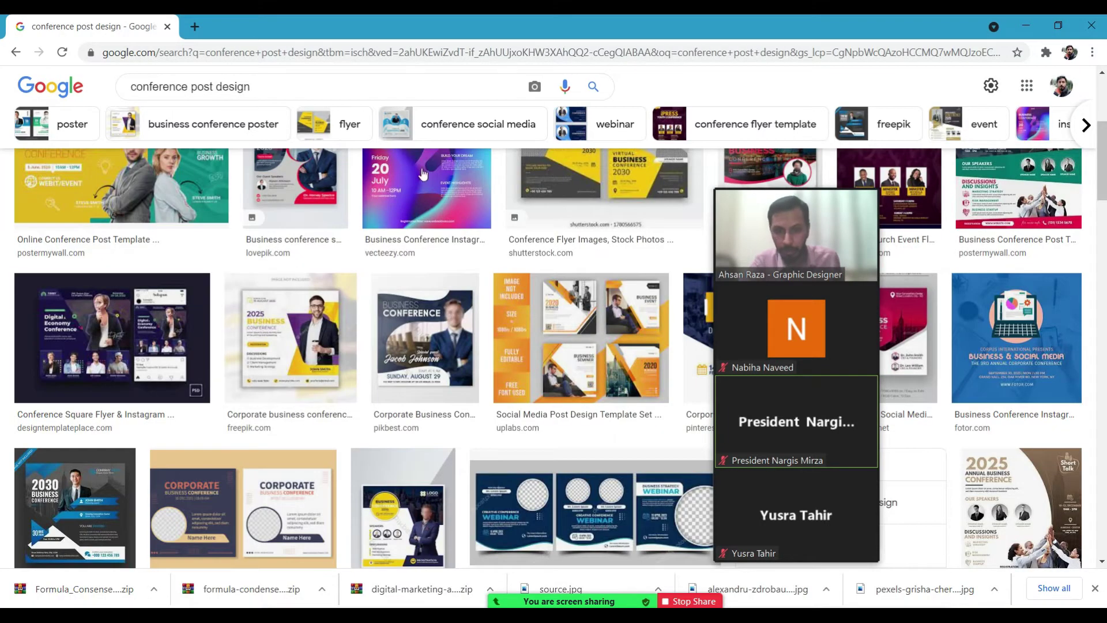
Search Google Images for 'COVID19 SEMINAR' in place of the conference post query.
{"action": "left_click_drag", "start_coordinate": [745, 212], "coordinate": [930, 204]}
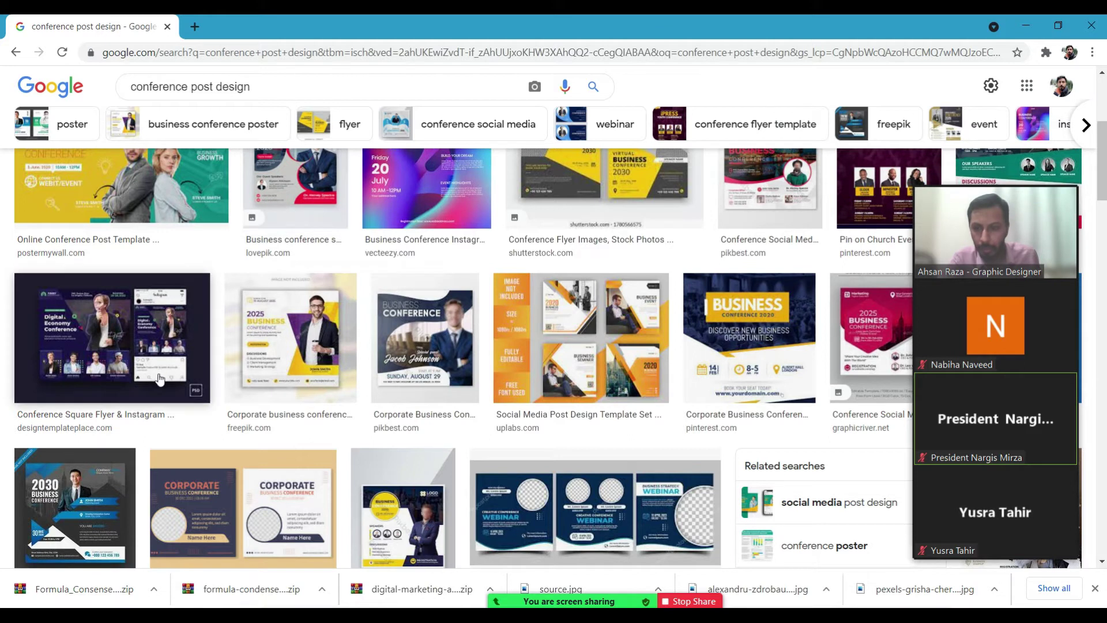
{"action": "left_click", "coordinate": [286, 86]}
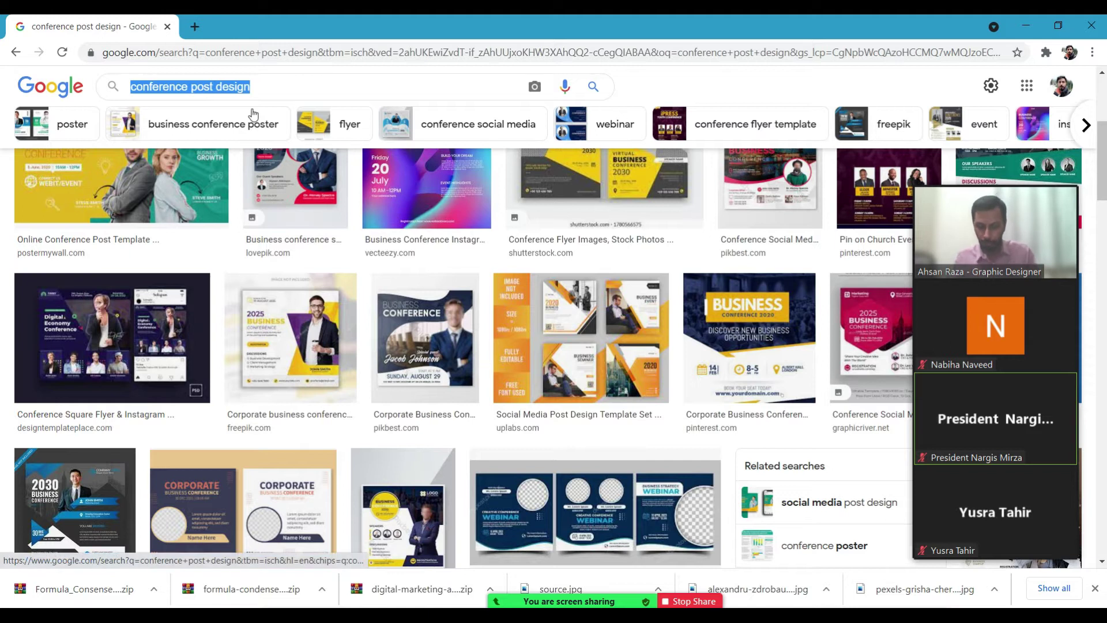
{"action": "type", "text": "co"}
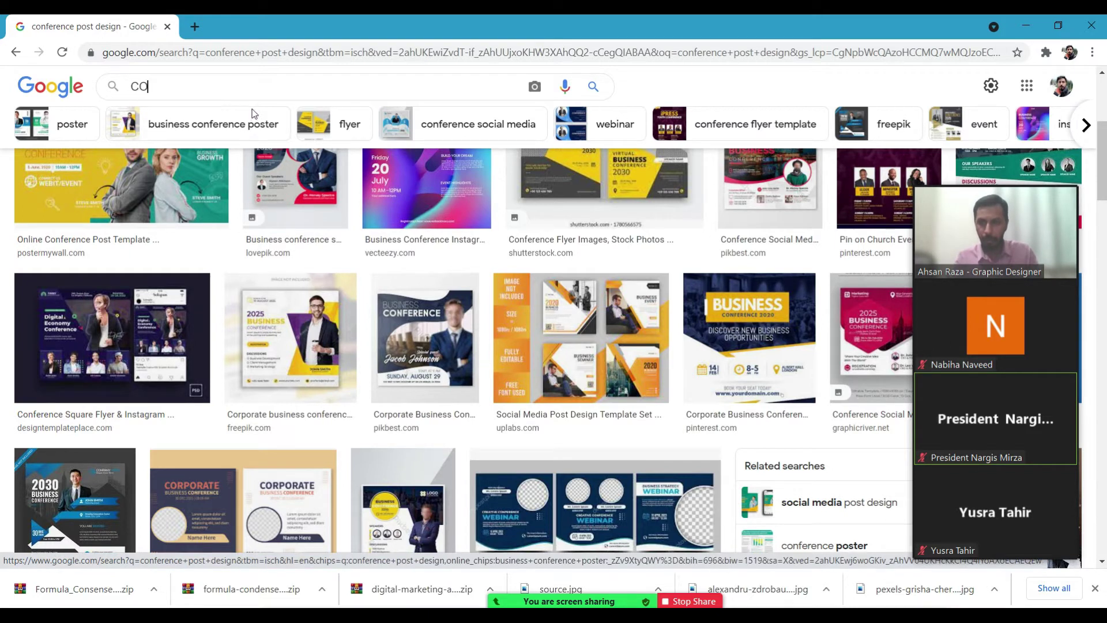
{"action": "type", "text": "VID"}
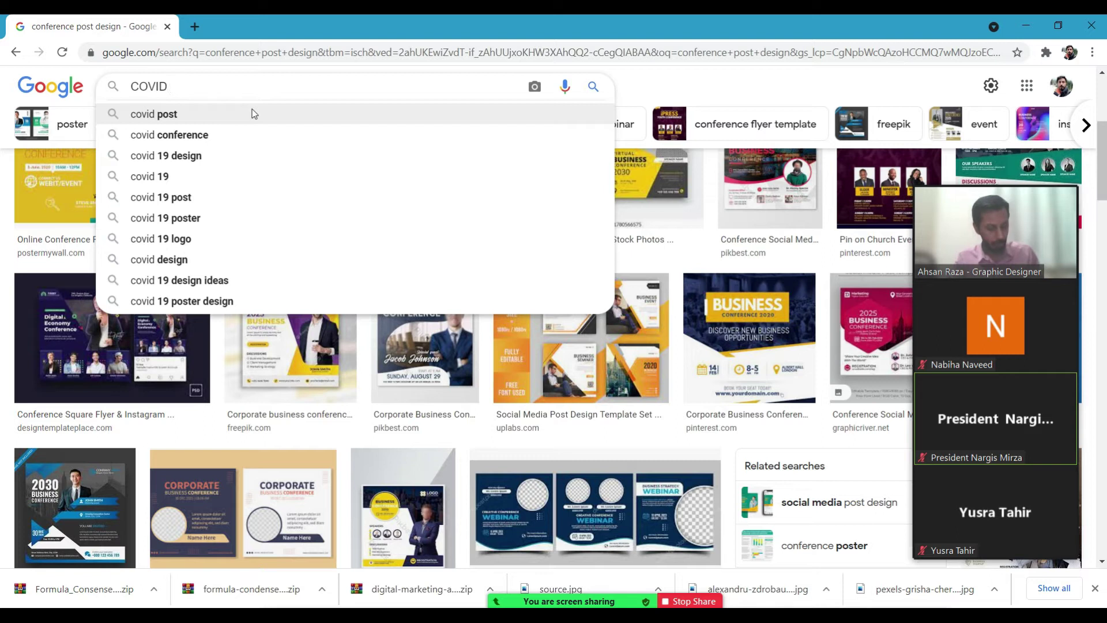
{"action": "type", "text": "19"}
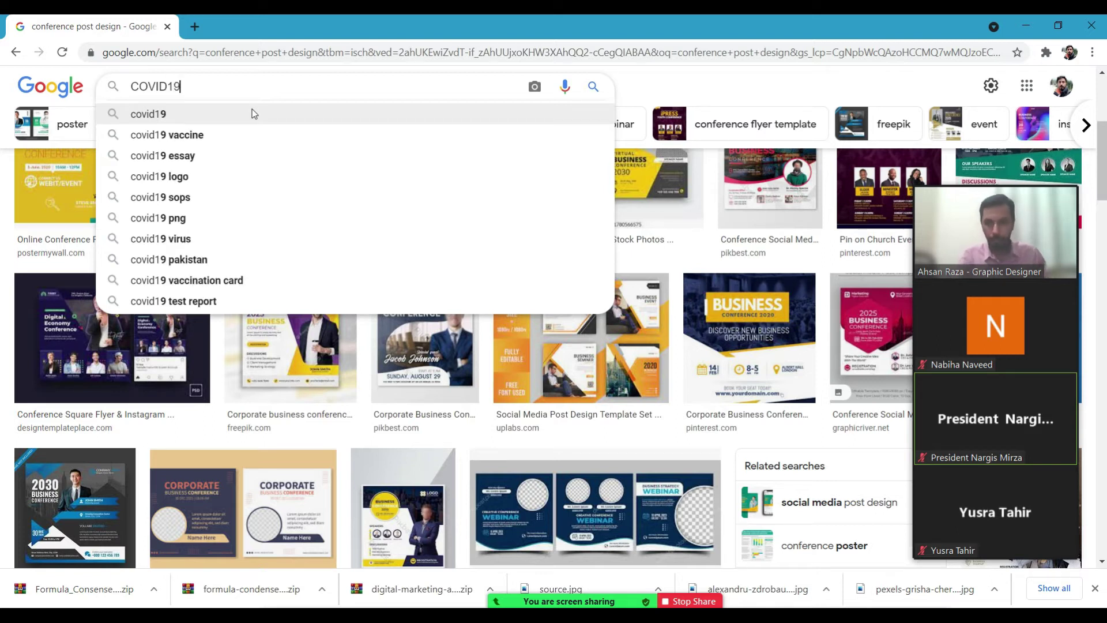
{"action": "type", "text": " SE"}
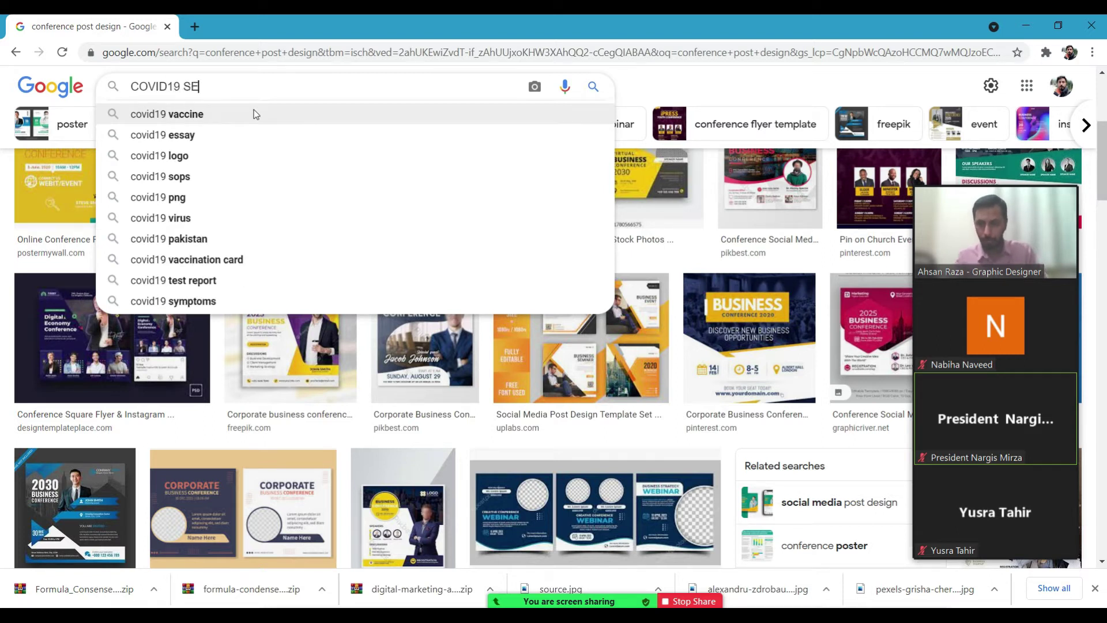
{"action": "type", "text": "MINAR"}
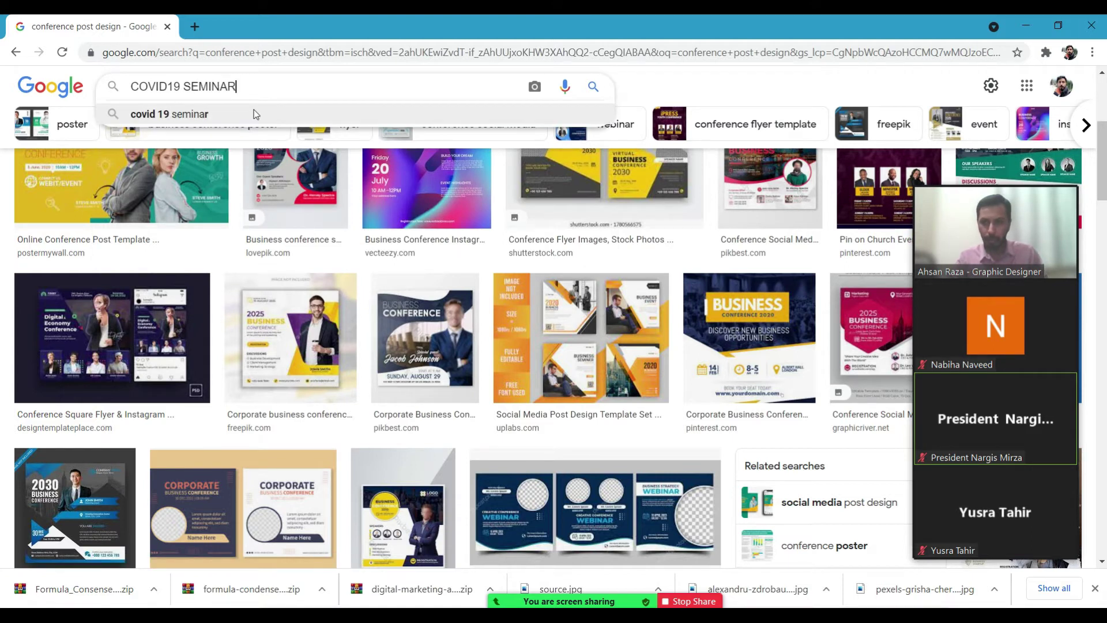
{"action": "key", "text": "Return"}
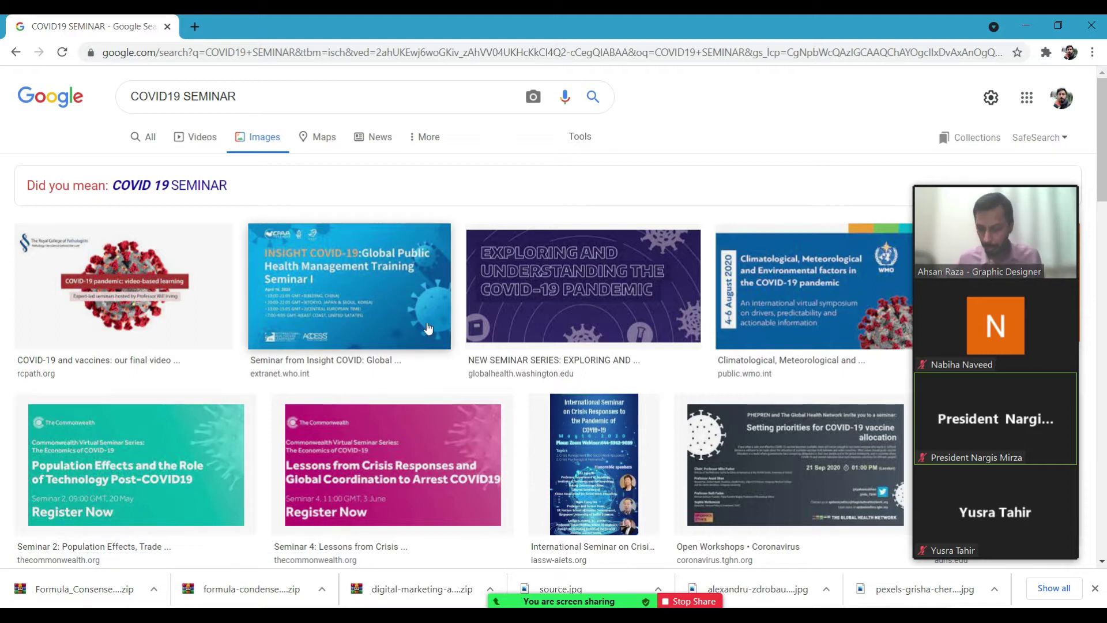
Launch Notepad, close the duplicate window and maximise the remaining blank document.
{"action": "key", "text": "super+r"}
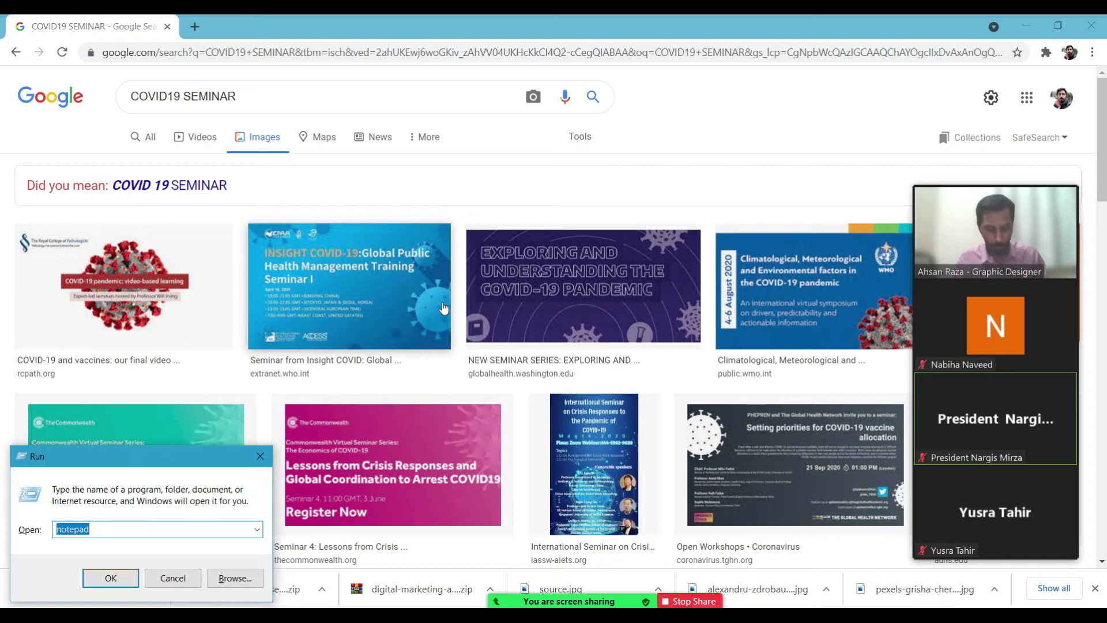
{"action": "key", "text": "Escape"}
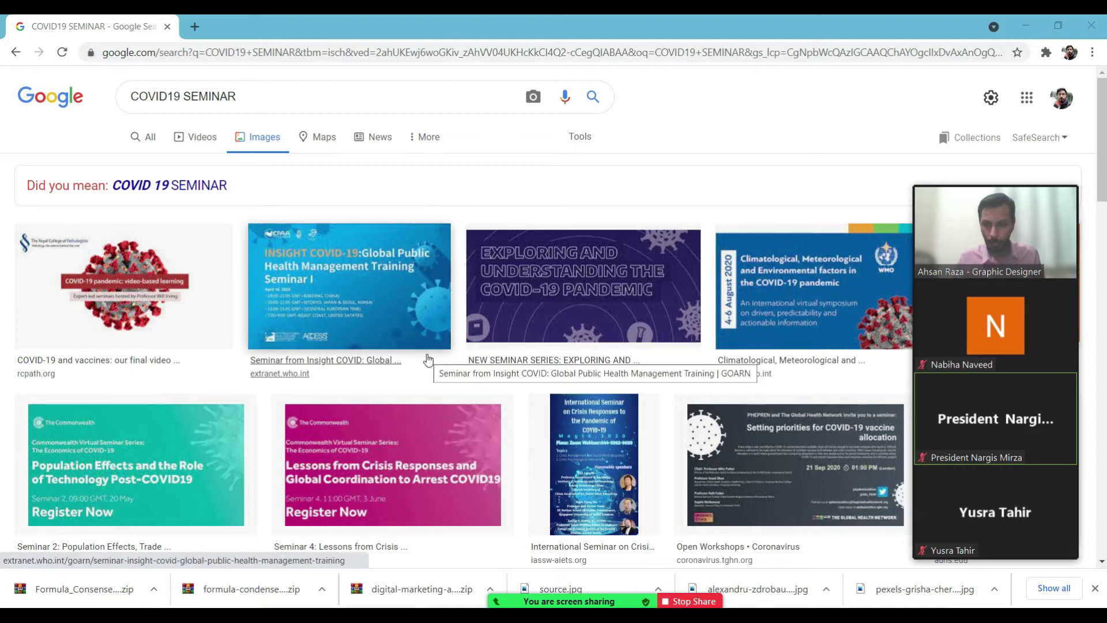
{"action": "key", "text": "super+r"}
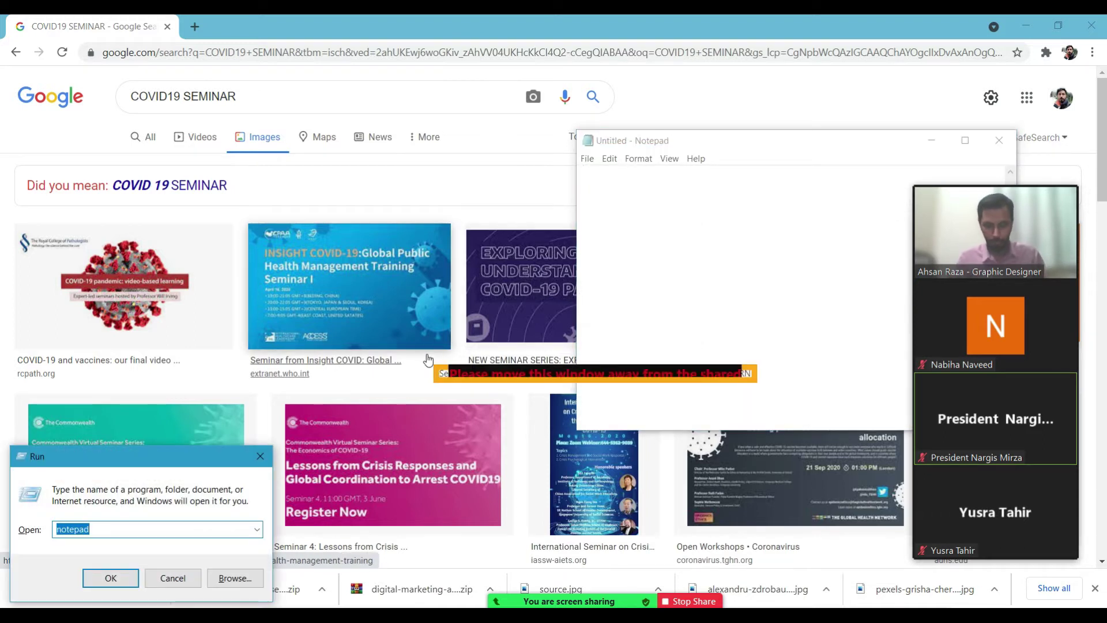
{"action": "key", "text": "Return"}
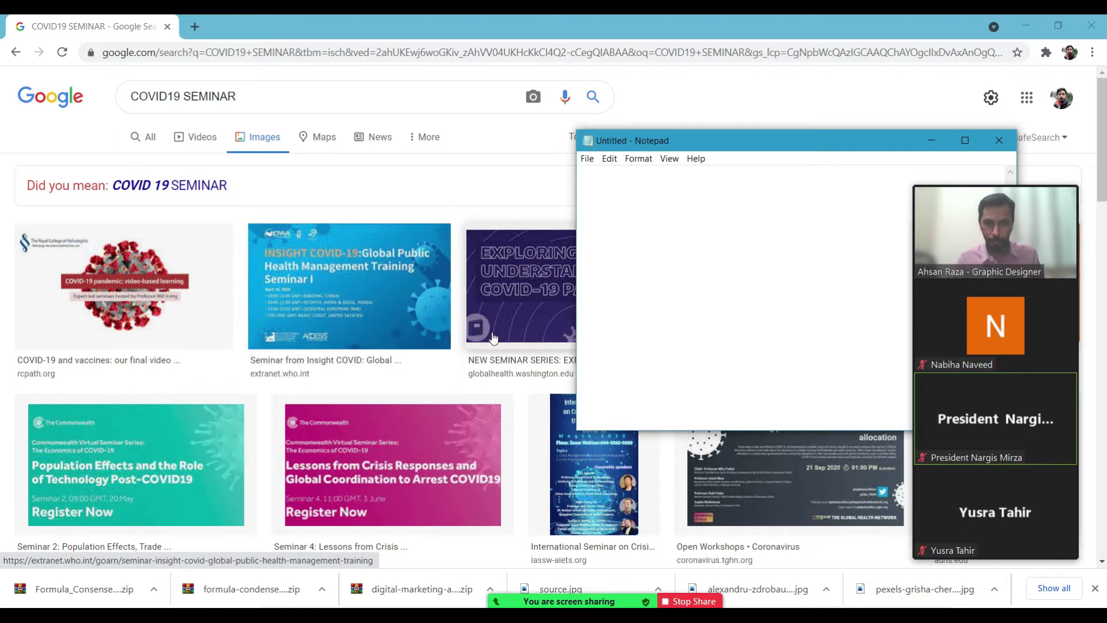
{"action": "left_click_drag", "start_coordinate": [358, 237], "coordinate": [319, 250]}
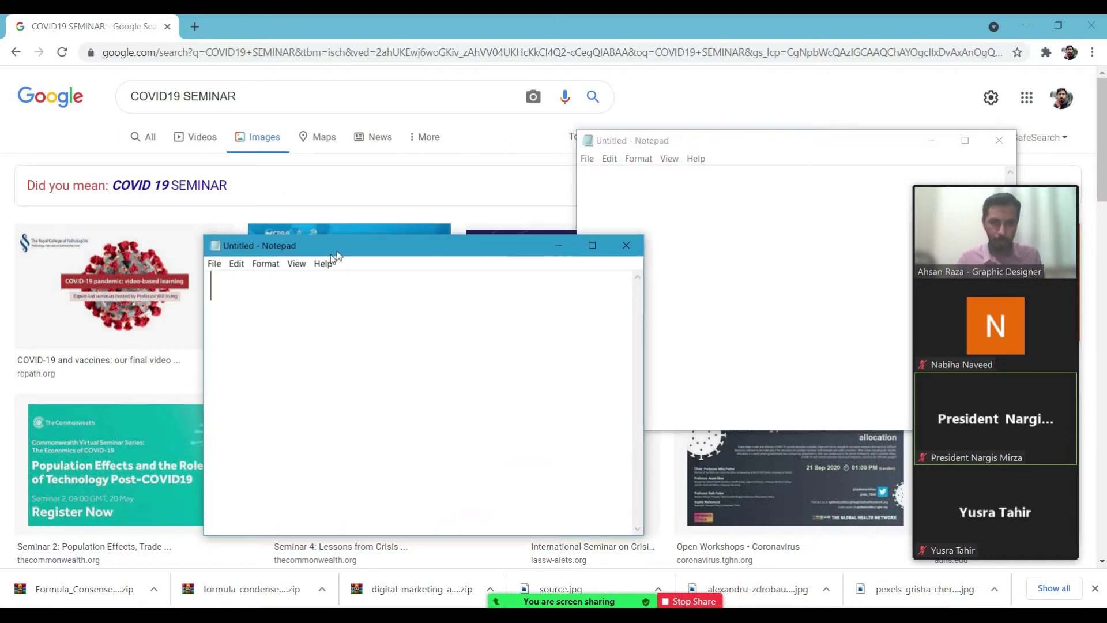
{"action": "left_click", "coordinate": [625, 245]}
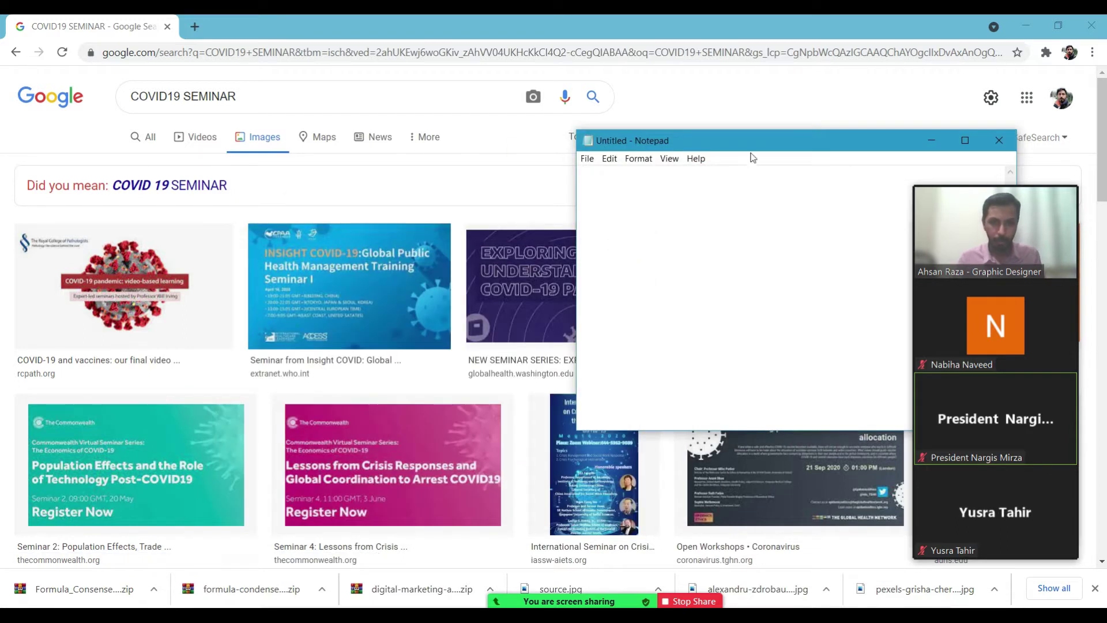
{"action": "double_click", "coordinate": [747, 140]}
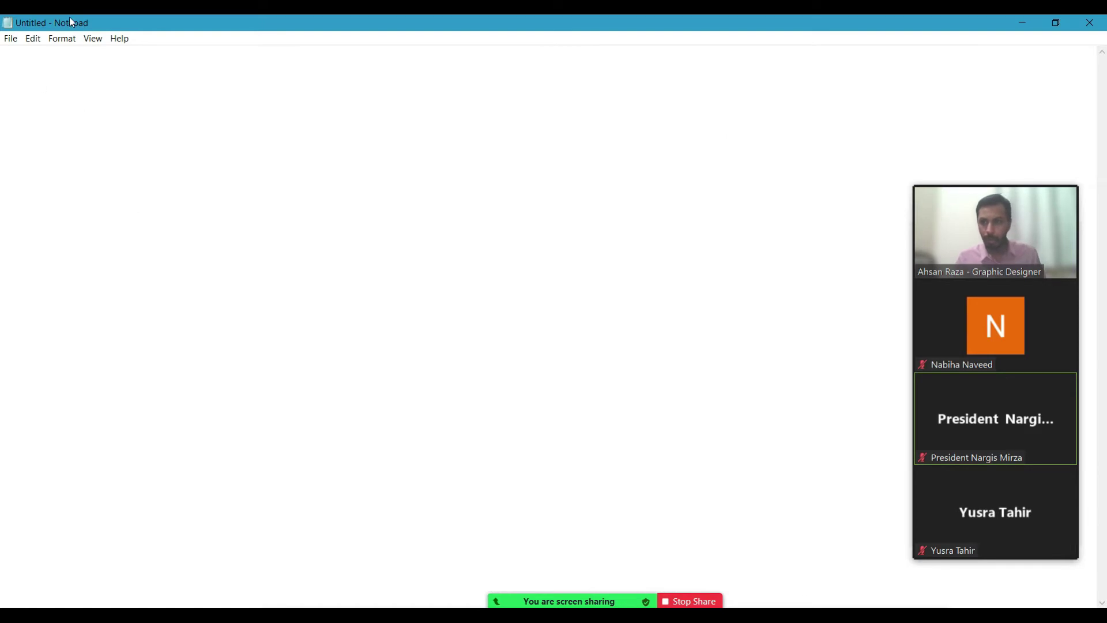
Type the heading Logos on the first line of the checklist.
{"action": "key", "text": "Caps_Lock"}
{"action": "type", "text": "Logo"}
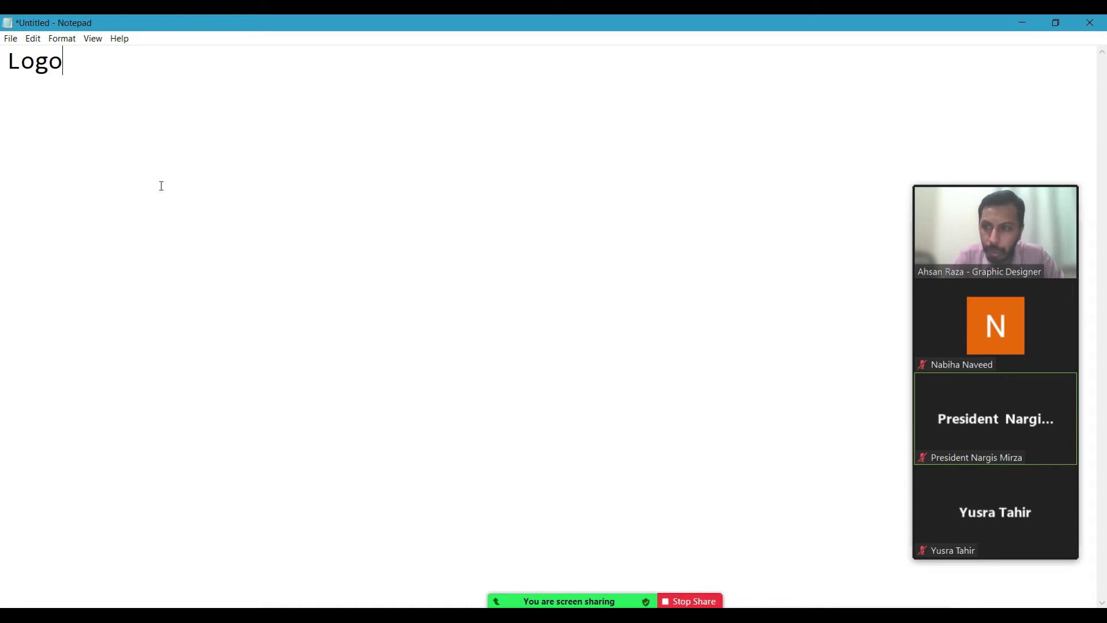
{"action": "type", "text": "s"}
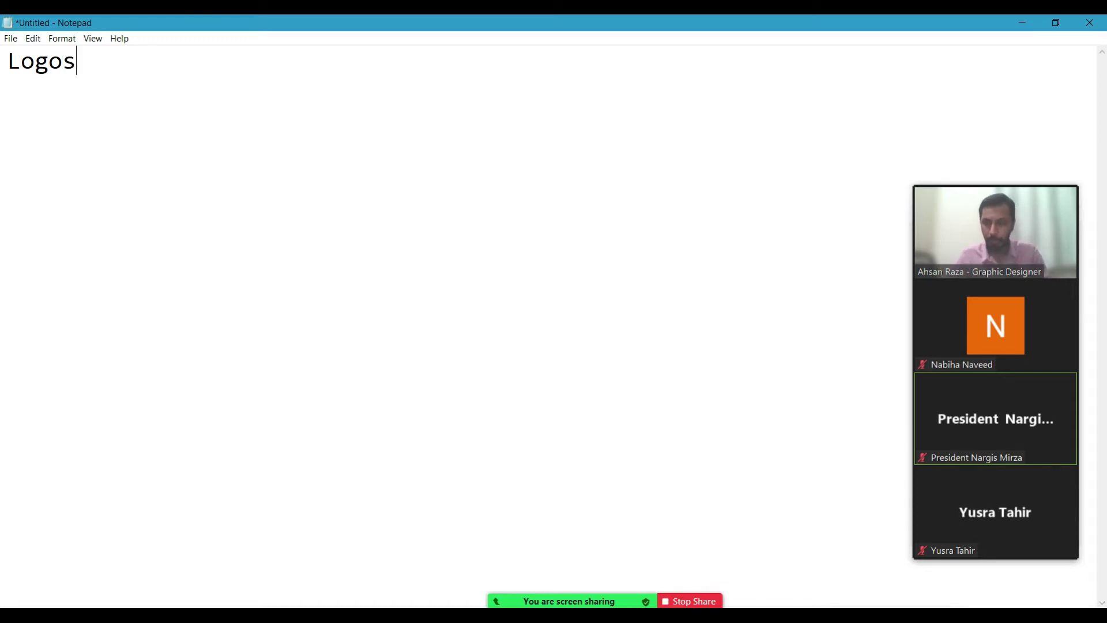
{"action": "key", "text": "Return"}
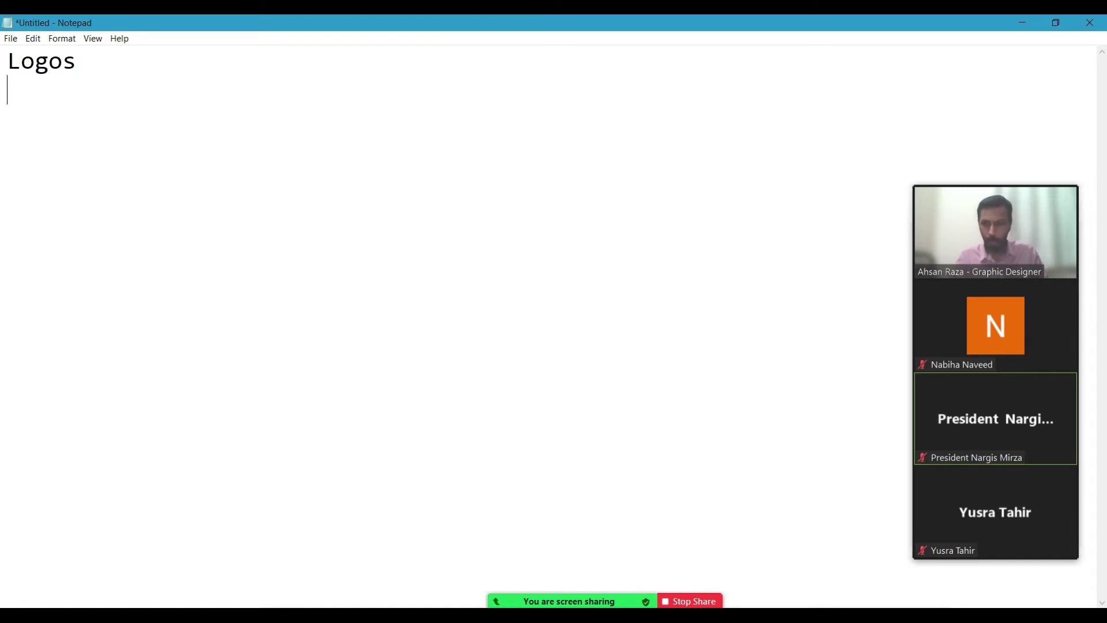
Add the line Event name/topic below Logos.
{"action": "key", "text": "Caps_Lock"}
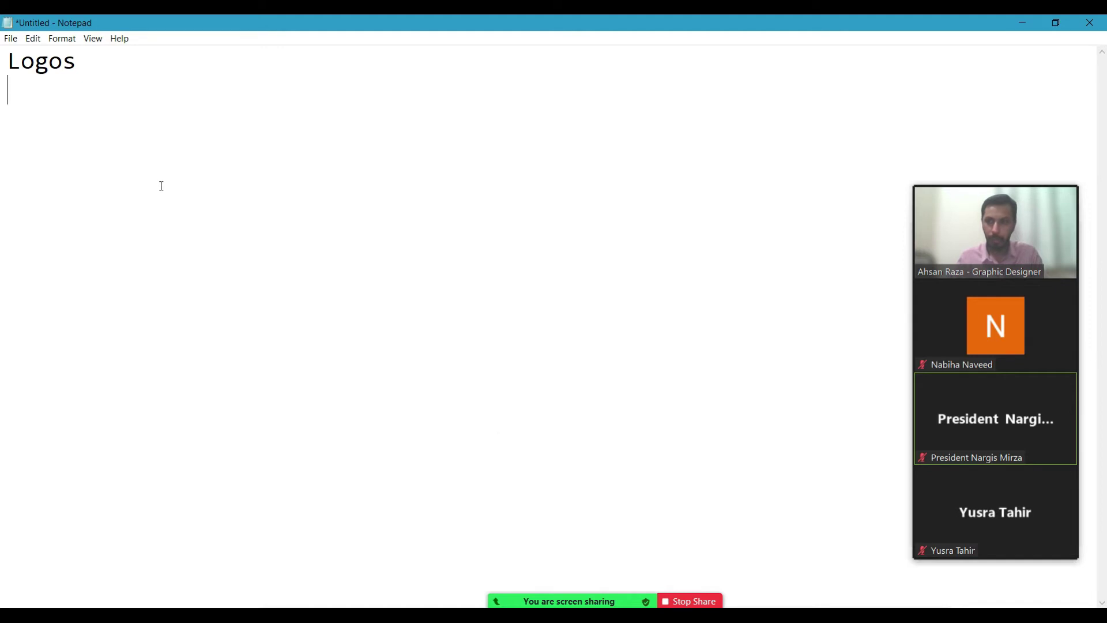
{"action": "type", "text": "E"}
{"action": "key", "text": "Caps_Lock"}
{"action": "type", "text": "v"}
{"action": "key", "text": "Caps_Lock"}
{"action": "type", "text": "ENT"}
{"action": "key", "text": "BackSpace"}
{"action": "key", "text": "BackSpace"}
{"action": "key", "text": "BackSpace"}
{"action": "type", "text": "ENT"}
{"action": "key", "text": "BackSpace"}
{"action": "key", "text": "Caps_Lock"}
{"action": "key", "text": "BackSpace"}
{"action": "key", "text": "BackSpace"}
{"action": "type", "text": "ent n am"}
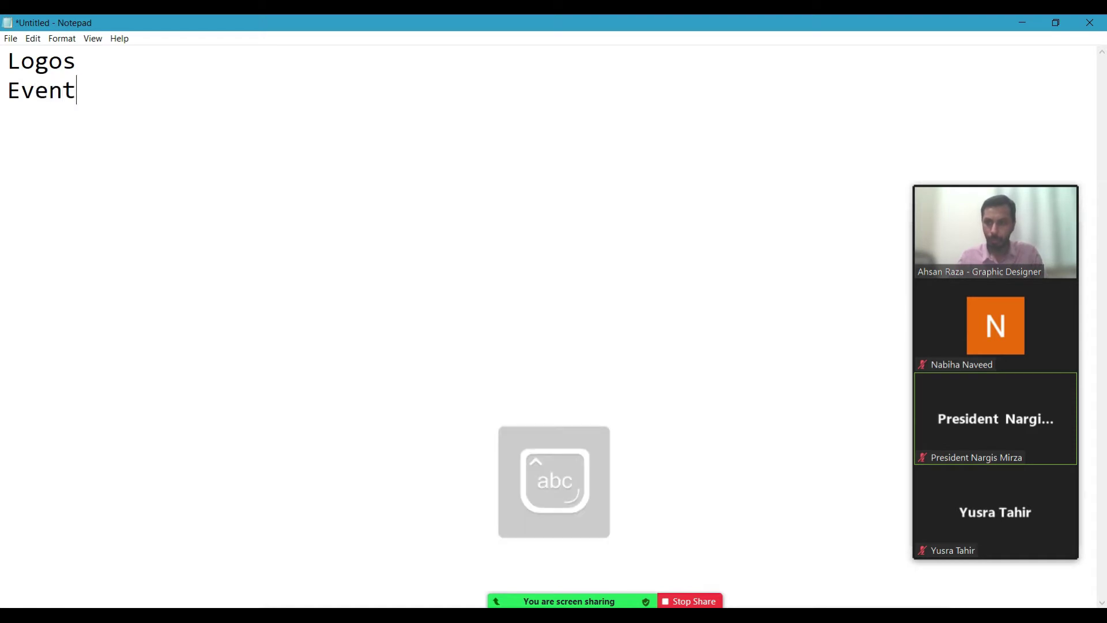
{"action": "key", "text": "BackSpace"}
{"action": "key", "text": "BackSpace"}
{"action": "key", "text": "BackSpace"}
{"action": "type", "text": "ame/topic"}
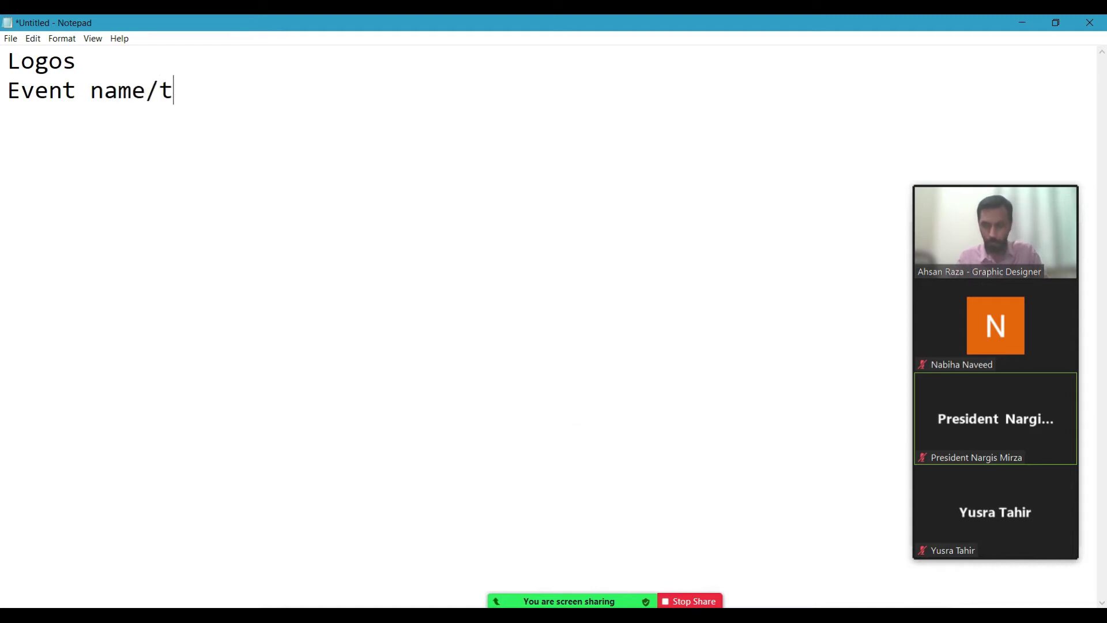
{"action": "key", "text": "Return"}
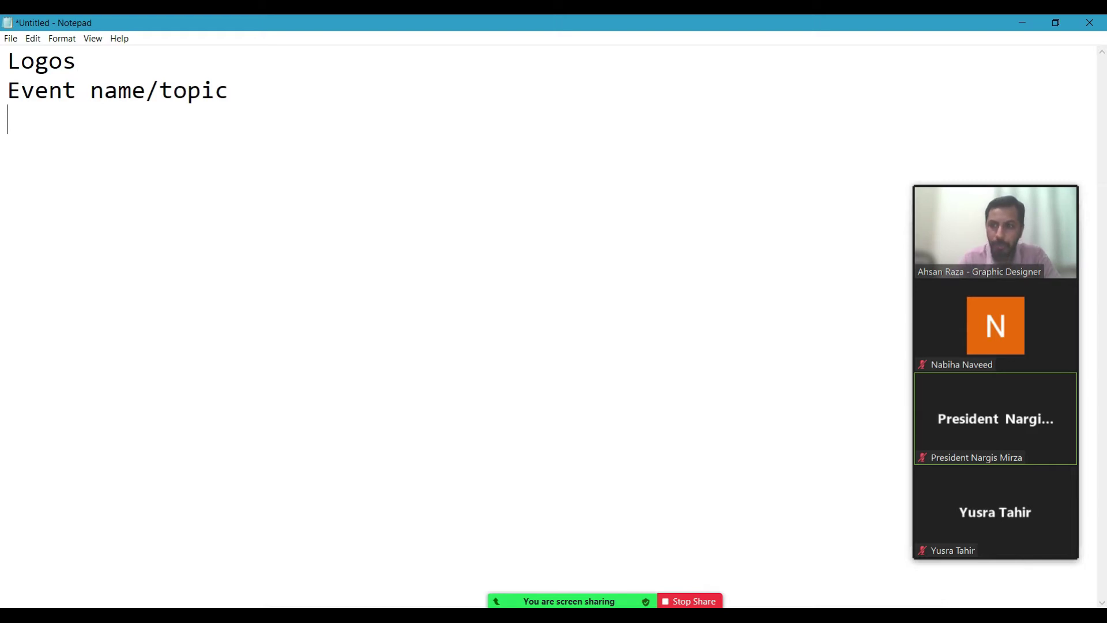
Add the line Speakers Photo & Names as the third entry.
{"action": "type", "text": "sp"}
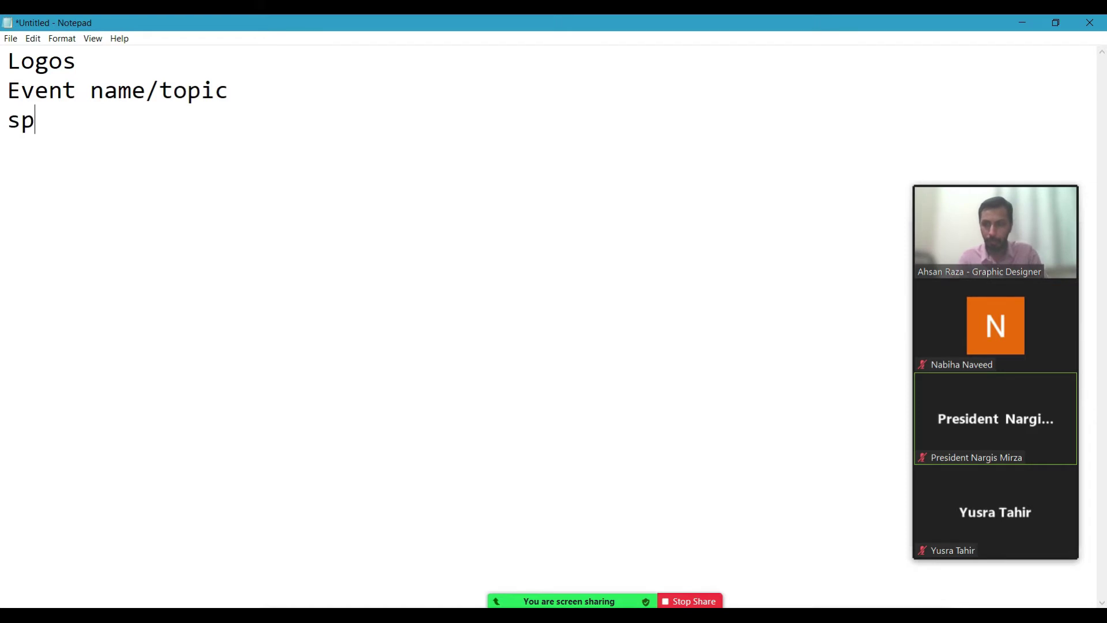
{"action": "key", "text": "BackSpace"}
{"action": "key", "text": "BackSpace"}
{"action": "key", "text": "Caps_Lock"}
{"action": "type", "text": "S"}
{"action": "key", "text": "Caps_Lock"}
{"action": "type", "text": "peak"}
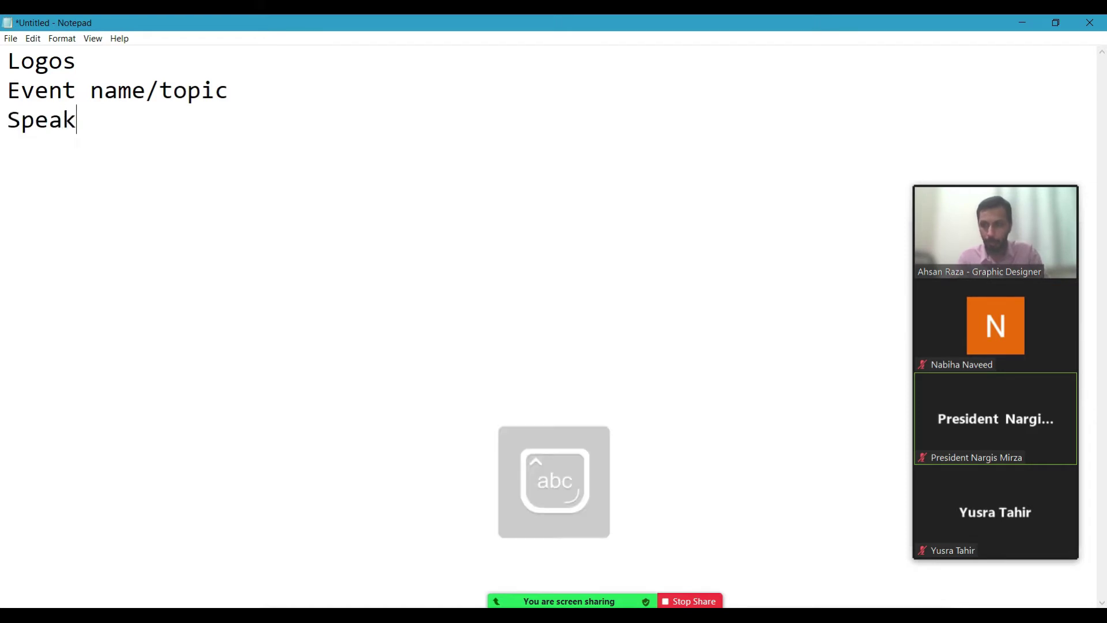
{"action": "type", "text": "ers p"}
{"action": "key", "text": "BackSpace"}
{"action": "key", "text": "Caps_Lock"}
{"action": "type", "text": "P"}
{"action": "key", "text": "Caps_Lock"}
{"action": "type", "text": "hoto &"}
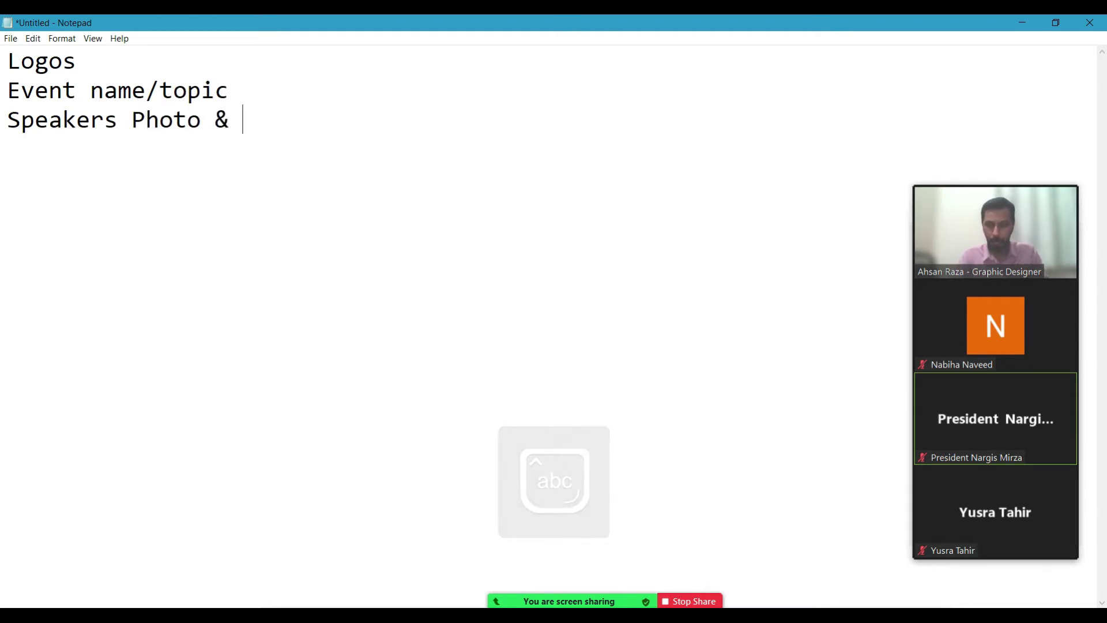
{"action": "key", "text": "Caps_Lock"}
{"action": "type", "text": "N"}
{"action": "key", "text": "Caps_Lock"}
{"action": "type", "text": "ames"}
{"action": "key", "text": "Return"}
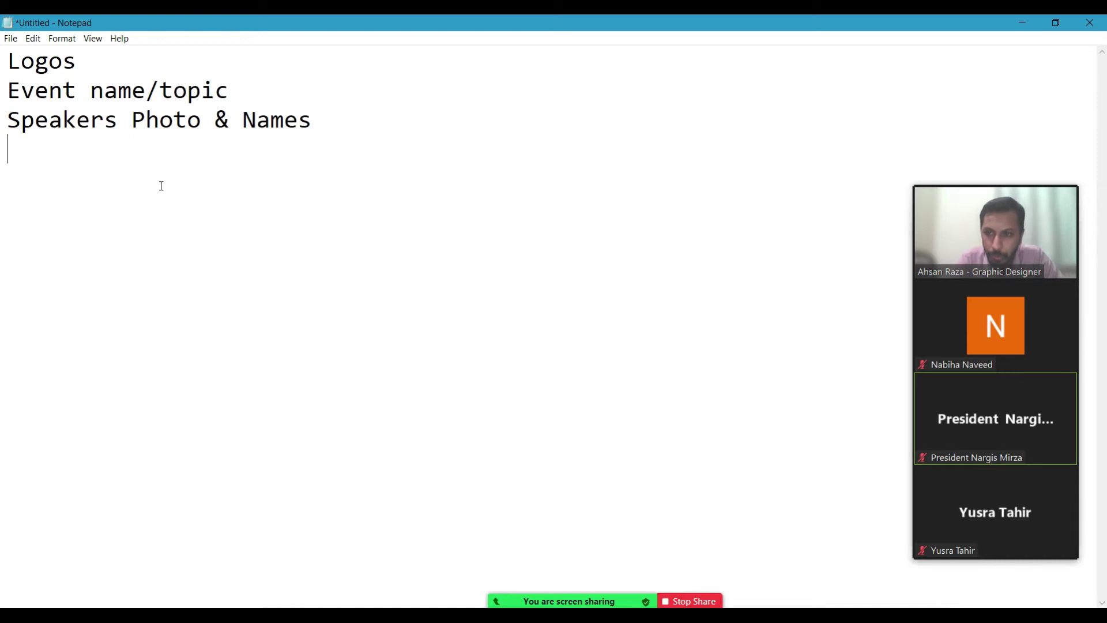
Correct Photo to Photos on the Speakers line.
{"action": "key", "text": "Up"}
{"action": "key", "text": "Up"}
{"action": "key", "text": "Right"}
{"action": "key", "text": "Right"}
{"action": "key", "text": "Right"}
{"action": "key", "text": "Right"}
{"action": "key", "text": "Right"}
{"action": "key", "text": "Right"}
{"action": "key", "text": "Right"}
{"action": "key", "text": "Right"}
{"action": "key", "text": "Right"}
{"action": "key", "text": "Right"}
{"action": "key", "text": "Right"}
{"action": "key", "text": "Right"}
{"action": "key", "text": "Down"}
{"action": "key", "text": "Home"}
{"action": "key", "text": "End"}
{"action": "key", "text": "Left"}
{"action": "key", "text": "Left"}
{"action": "key", "text": "Left"}
{"action": "key", "text": "Left"}
{"action": "key", "text": "Left"}
{"action": "key", "text": "Left"}
{"action": "key", "text": "Left"}
{"action": "key", "text": "Left"}
{"action": "key", "text": "Left"}
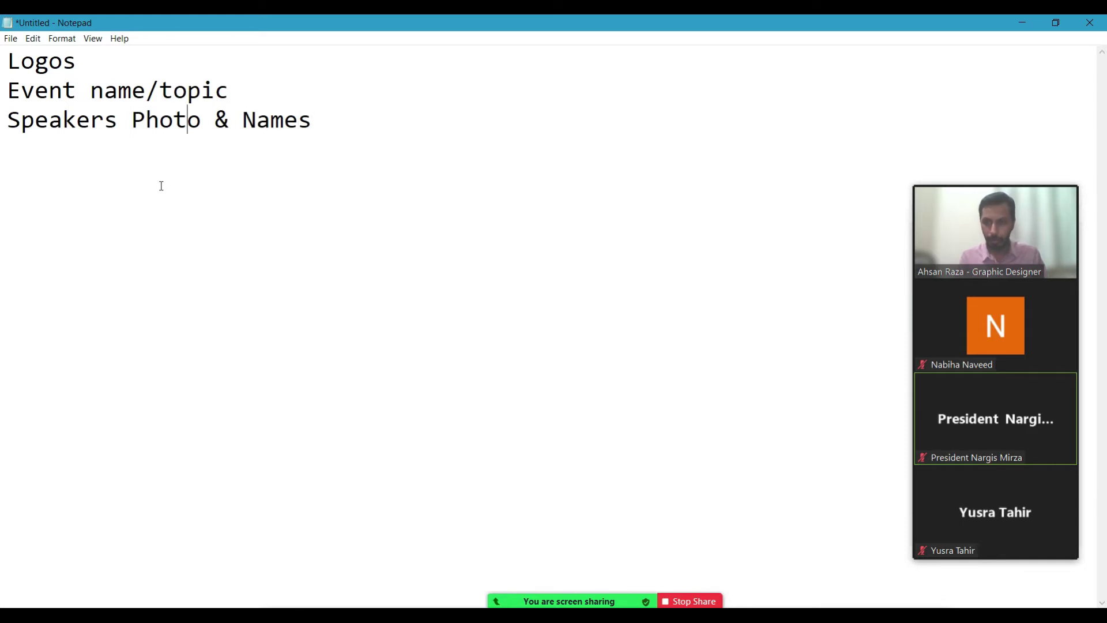
{"action": "key", "text": "Right"}
{"action": "type", "text": "s"}
{"action": "key", "text": "Down"}
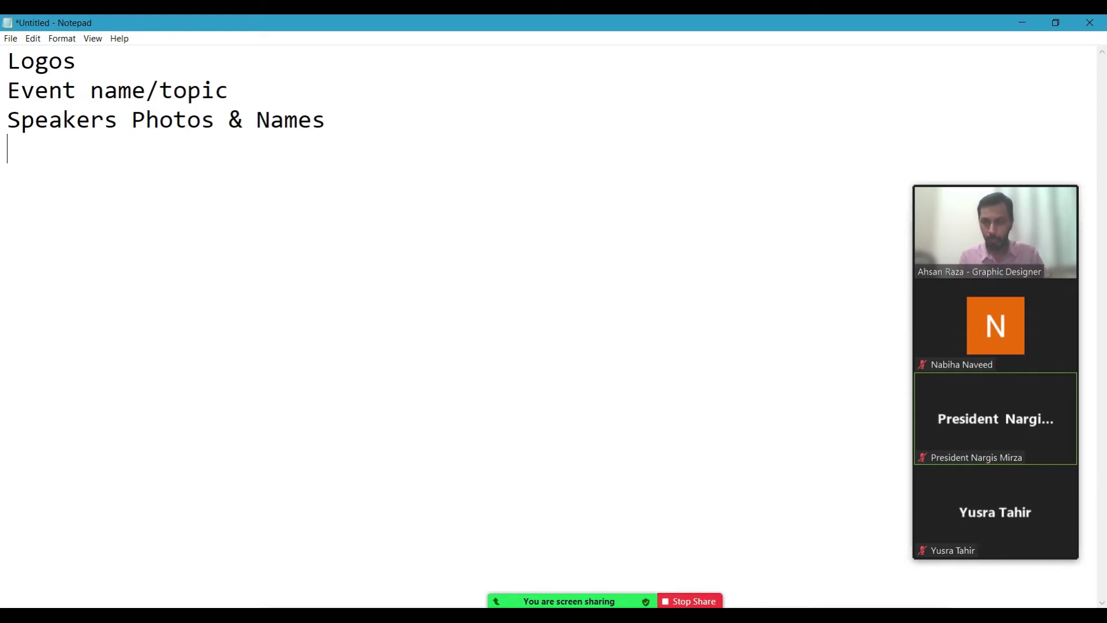
Add the line When + Date + Venue, followed by two new lines.
{"action": "key", "text": "Caps_Lock"}
{"action": "key", "text": "Caps_Lock"}
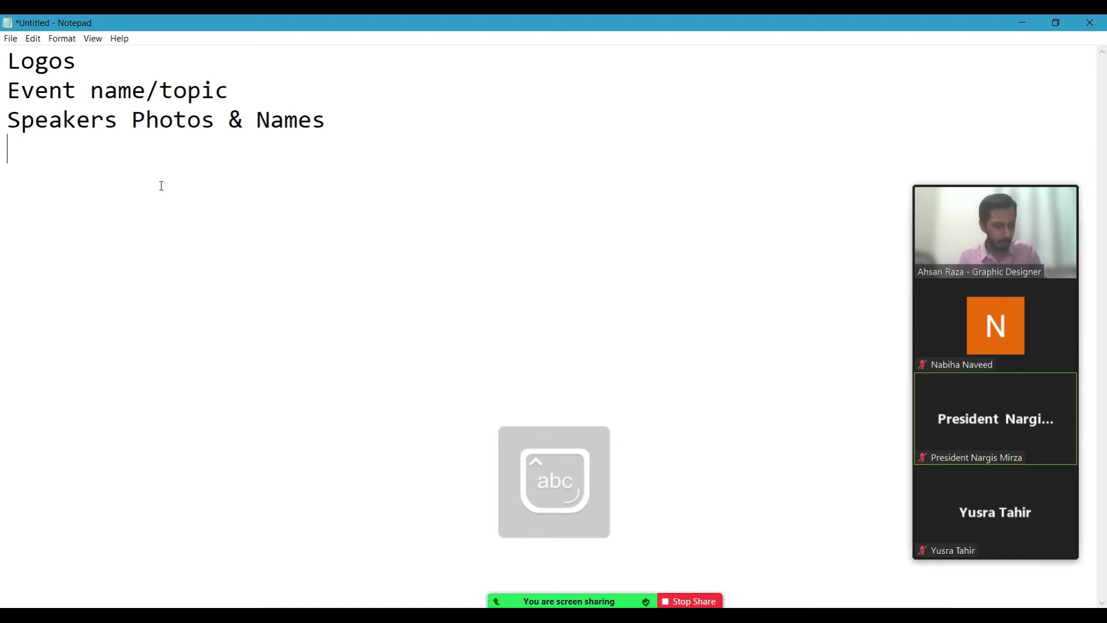
{"action": "type", "text": "W"}
{"action": "key", "text": "BackSpace"}
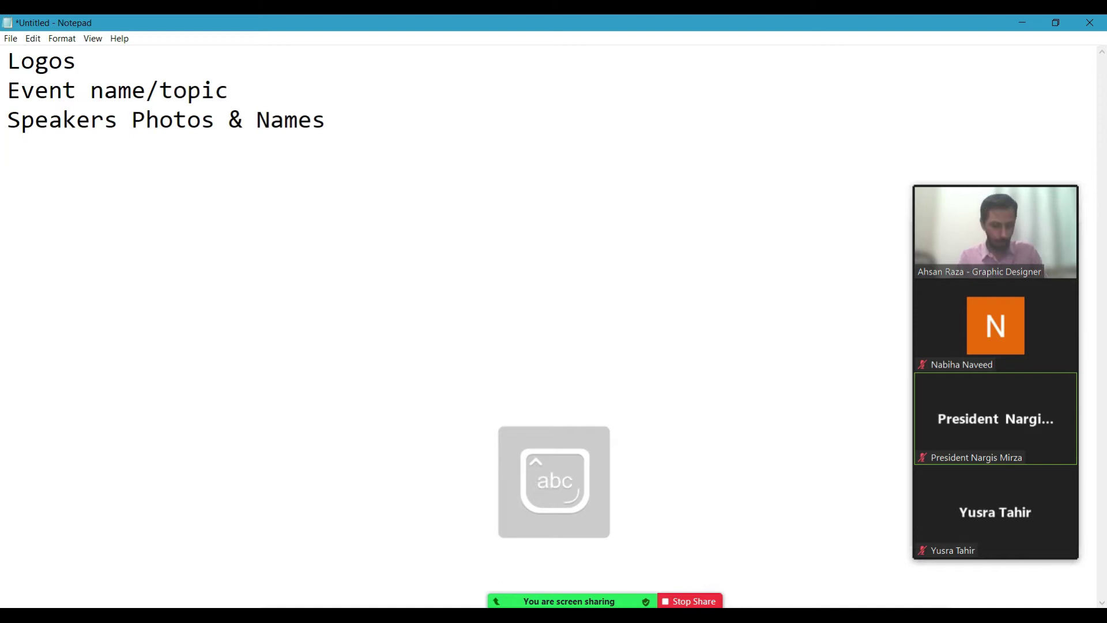
{"action": "type", "text": "W"}
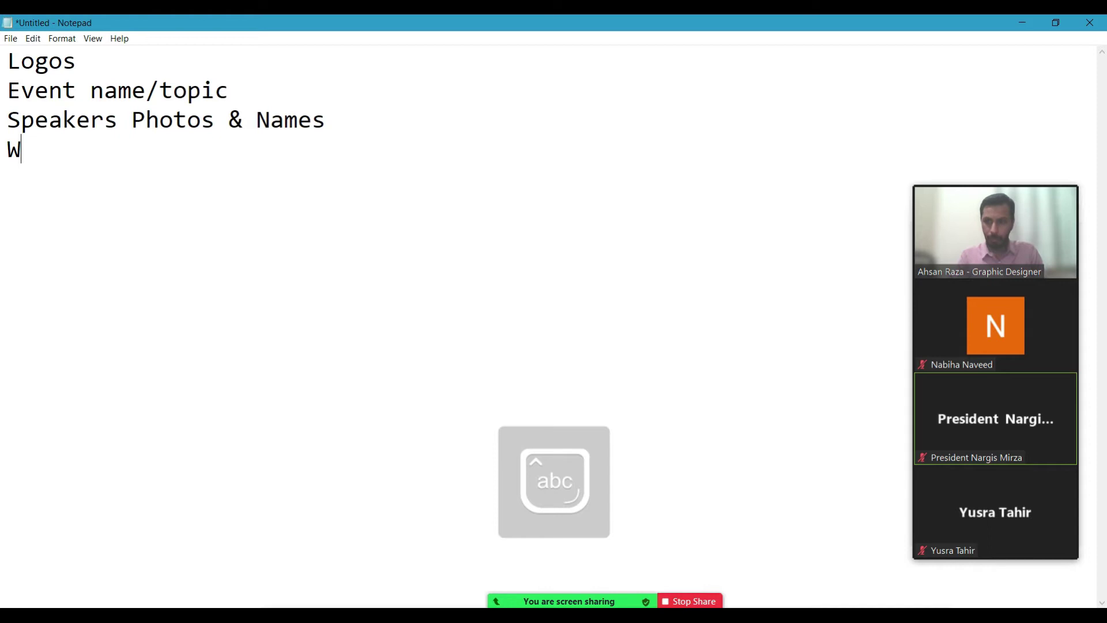
{"action": "type", "text": "hen "}
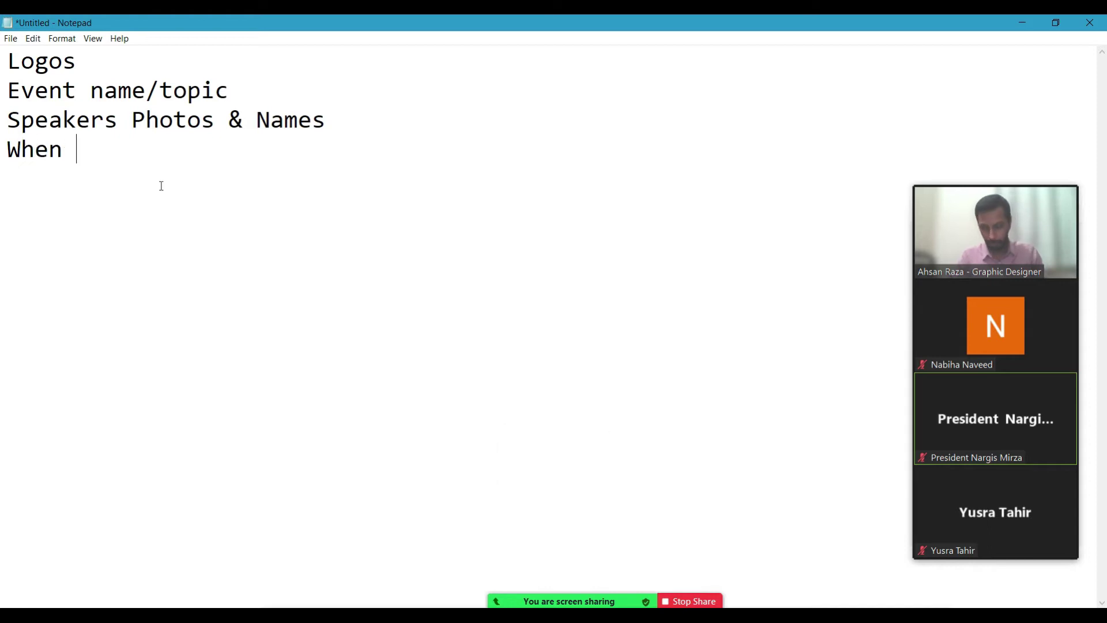
{"action": "type", "text": "+"}
{"action": "key", "text": "Caps_Lock"}
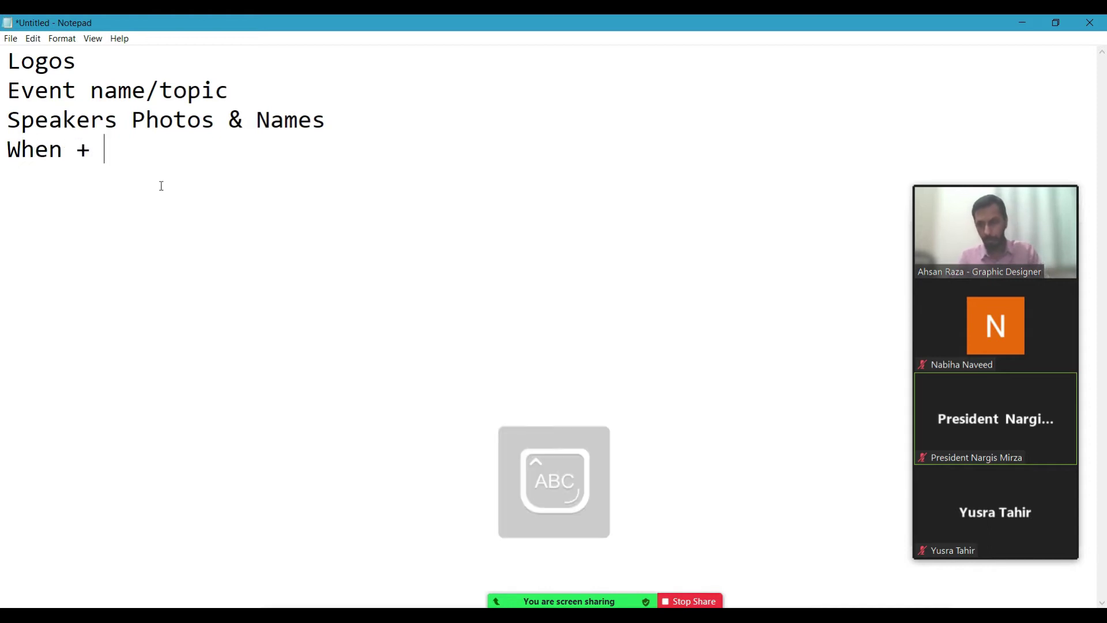
{"action": "type", "text": "T"}
{"action": "key", "text": "Caps_Lock"}
{"action": "type", "text": "i"}
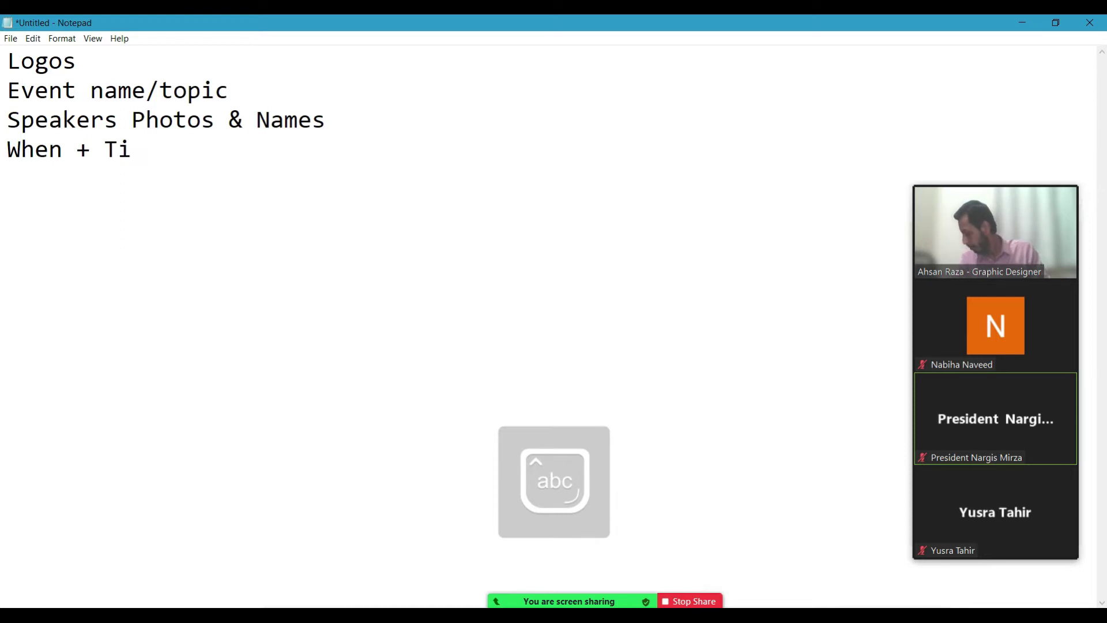
{"action": "key", "text": "BackSpace"}
{"action": "key", "text": "BackSpace"}
{"action": "key", "text": "Caps_Lock"}
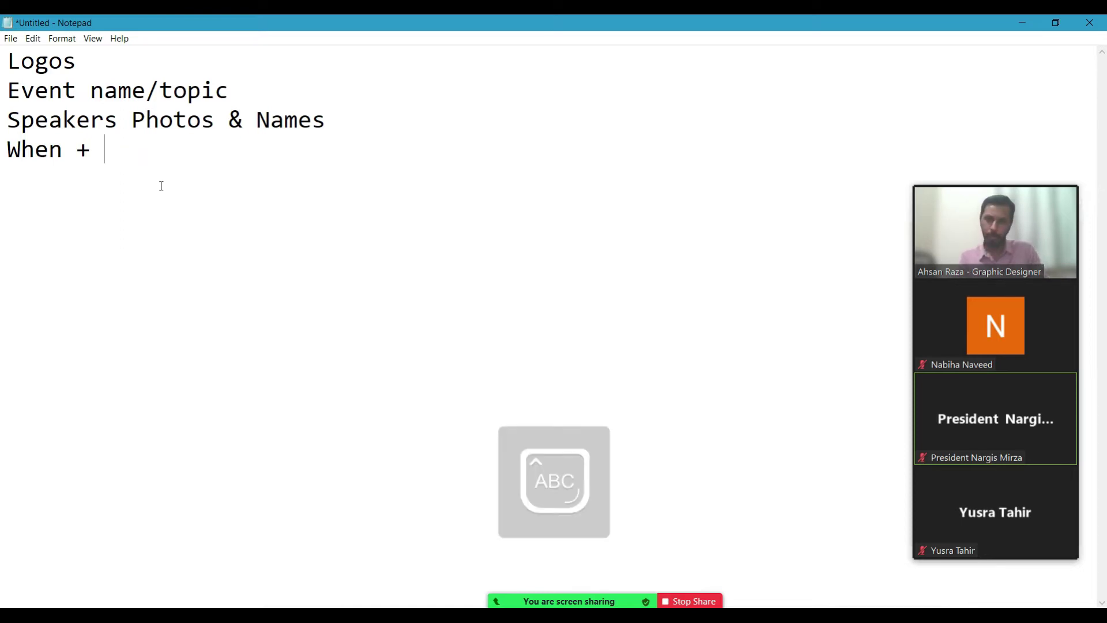
{"action": "type", "text": "D"}
{"action": "key", "text": "Caps_Lock"}
{"action": "type", "text": "ate"}
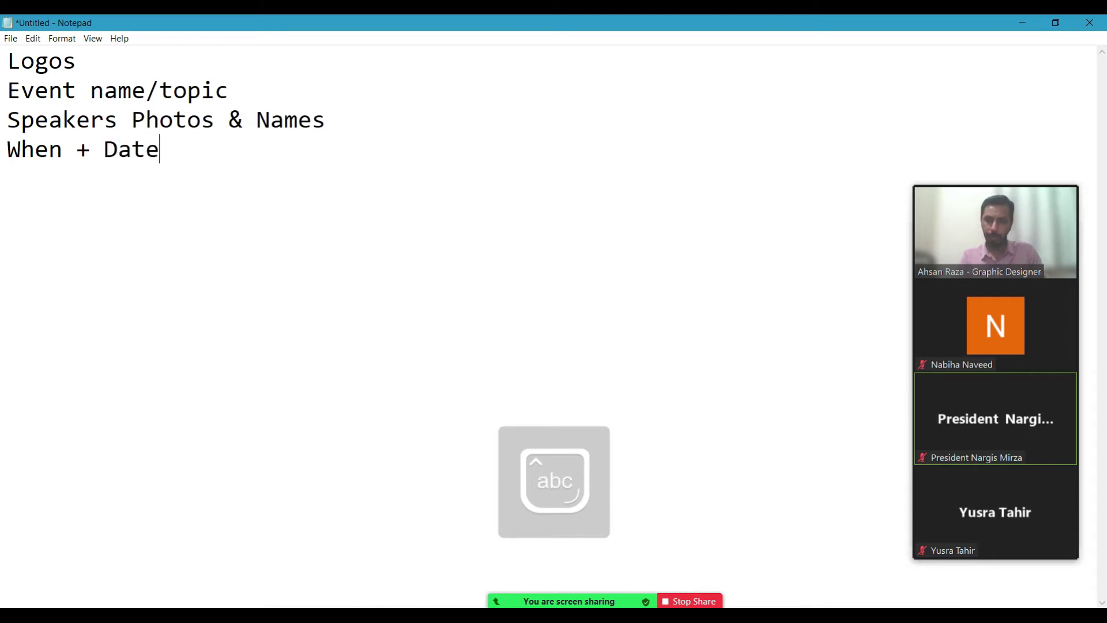
{"action": "type", "text": " +"}
{"action": "key", "text": "Caps_Lock"}
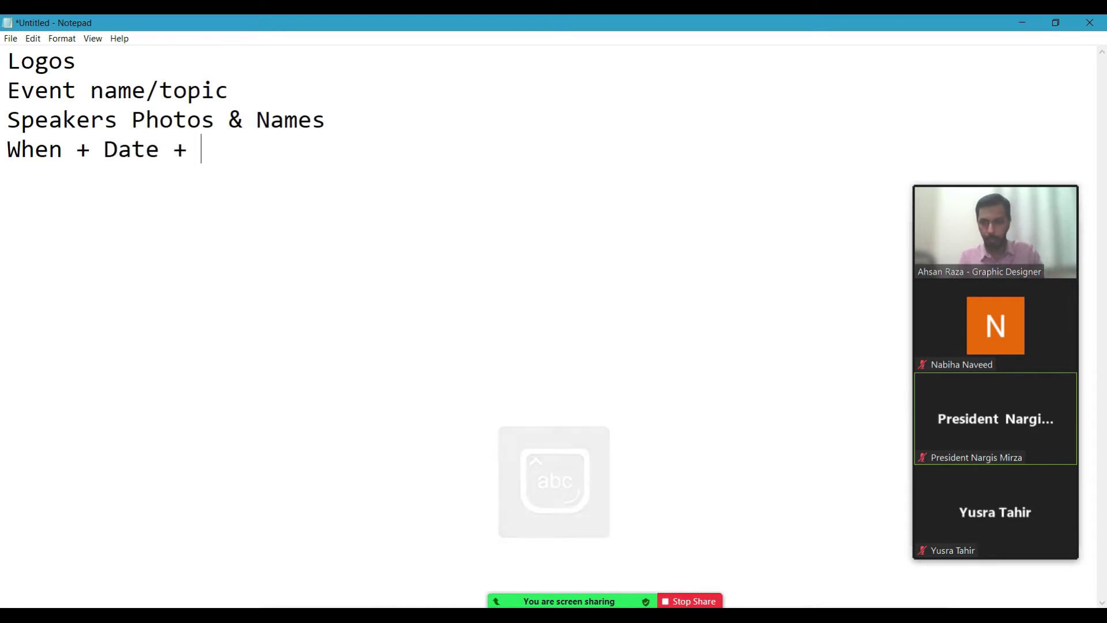
{"action": "type", "text": "V"}
{"action": "key", "text": "Caps_Lock"}
{"action": "type", "text": "enue"}
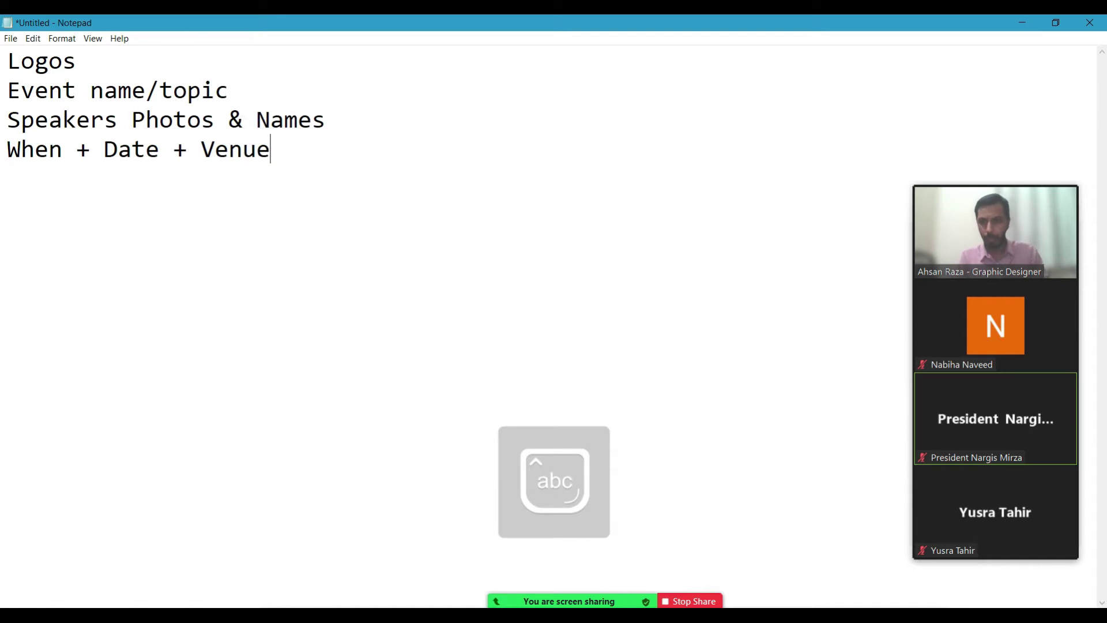
{"action": "key", "text": "Return"}
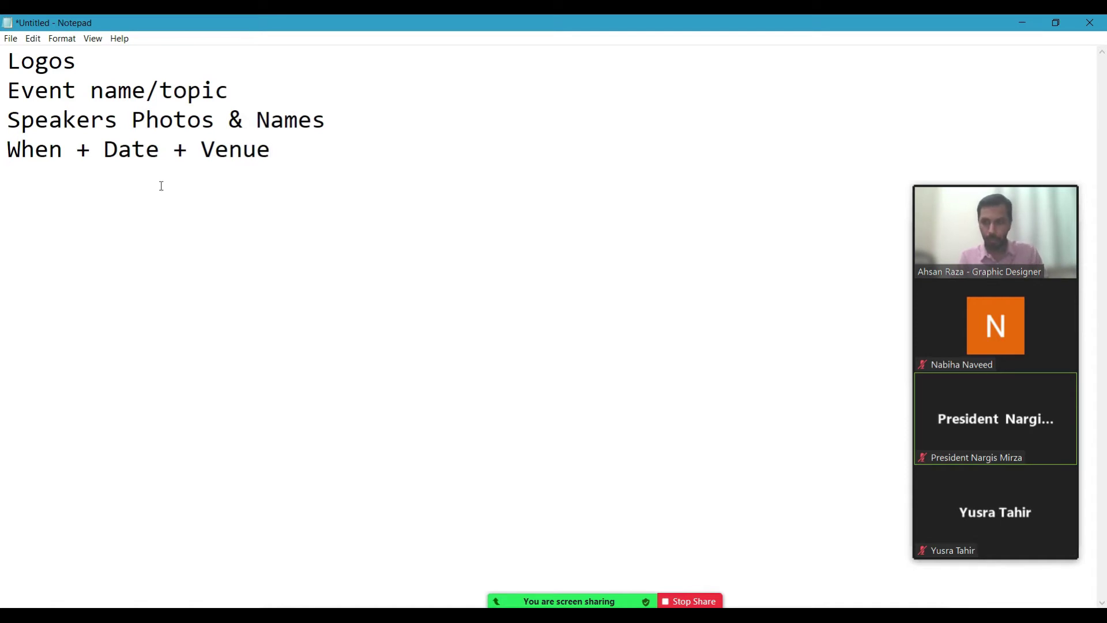
{"action": "key", "text": "Return"}
Type Social Media Handles on the line below the blank gap.
{"action": "left_click", "coordinate": [161, 183]}
{"action": "key", "text": "Down"}
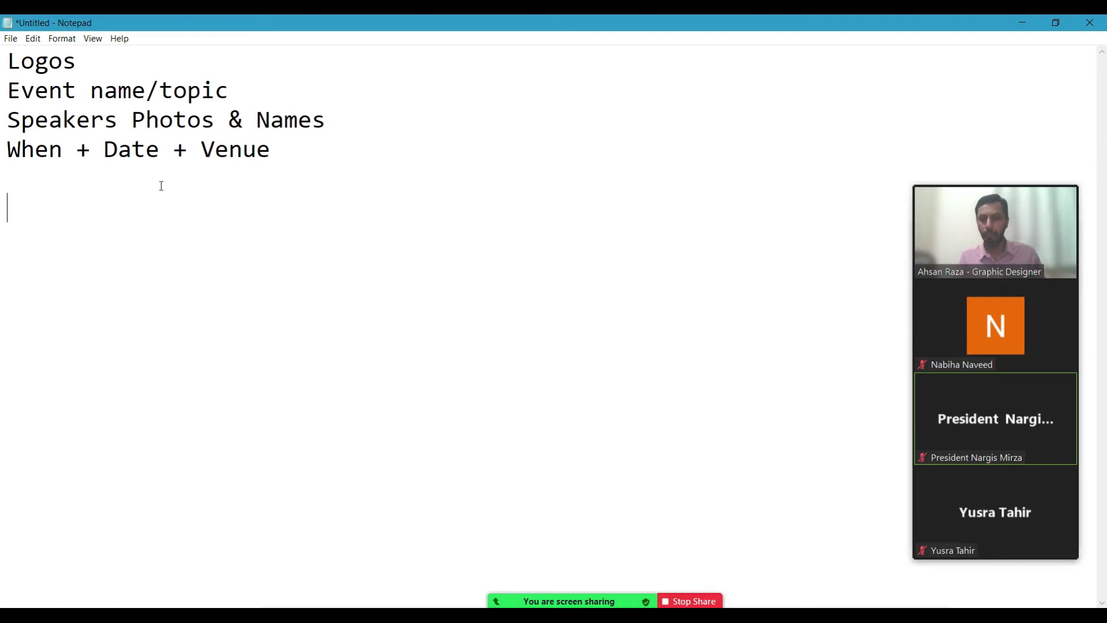
{"action": "key", "text": "Caps_Lock"}
{"action": "type", "text": "S"}
{"action": "key", "text": "Caps_Lock"}
{"action": "type", "text": "c"}
{"action": "key", "text": "BackSpace"}
{"action": "type", "text": "ocial"}
{"action": "key", "text": "Caps_Lock"}
{"action": "type", "text": "M"}
{"action": "key", "text": "Caps_Lock"}
{"action": "type", "text": "edia"}
{"action": "key", "text": "Caps_Lock"}
{"action": "type", "text": "HAN"}
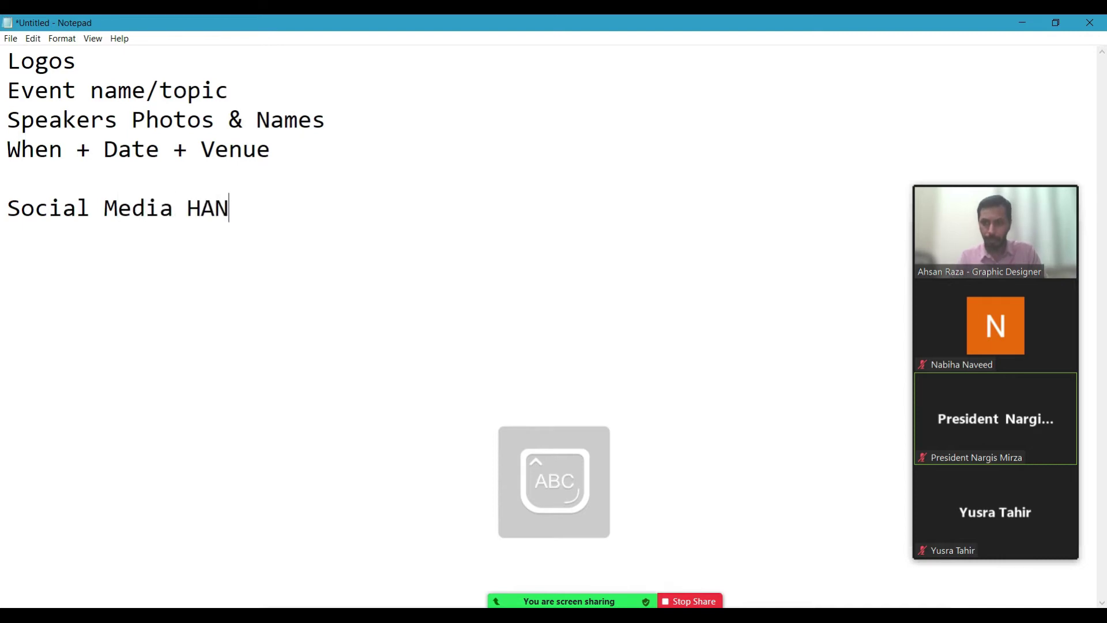
{"action": "key", "text": "BackSpace"}
{"action": "key", "text": "BackSpace"}
{"action": "key", "text": "Caps_Lock"}
{"action": "type", "text": "andles"}
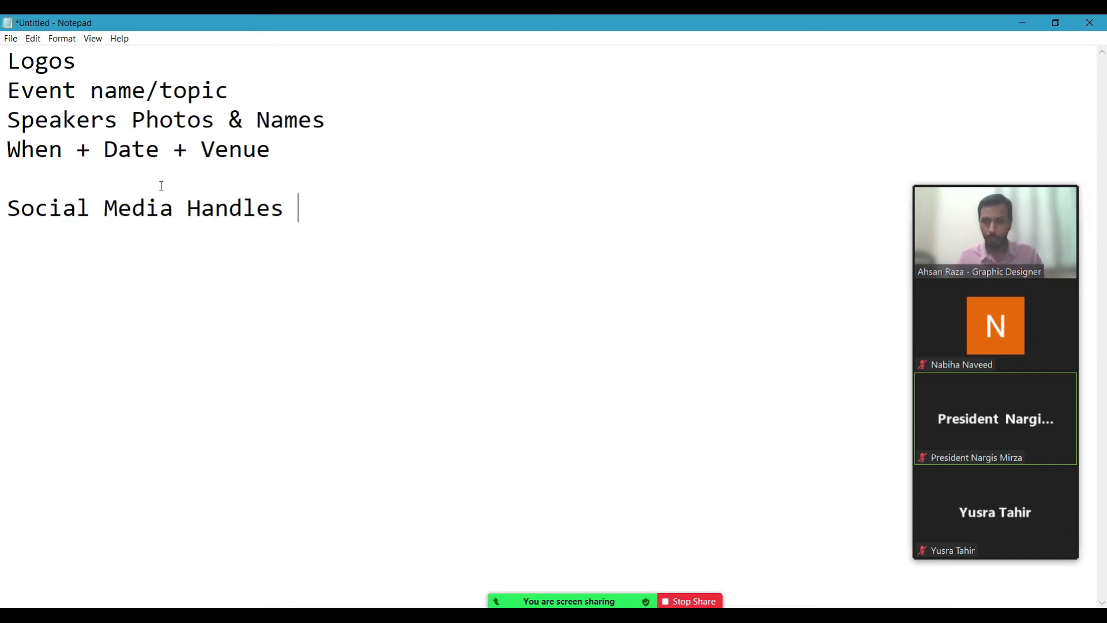
Append (web + social media handles) to the Social Media Handles line.
{"action": "type", "text": "()"}
{"action": "key", "text": "Left"}
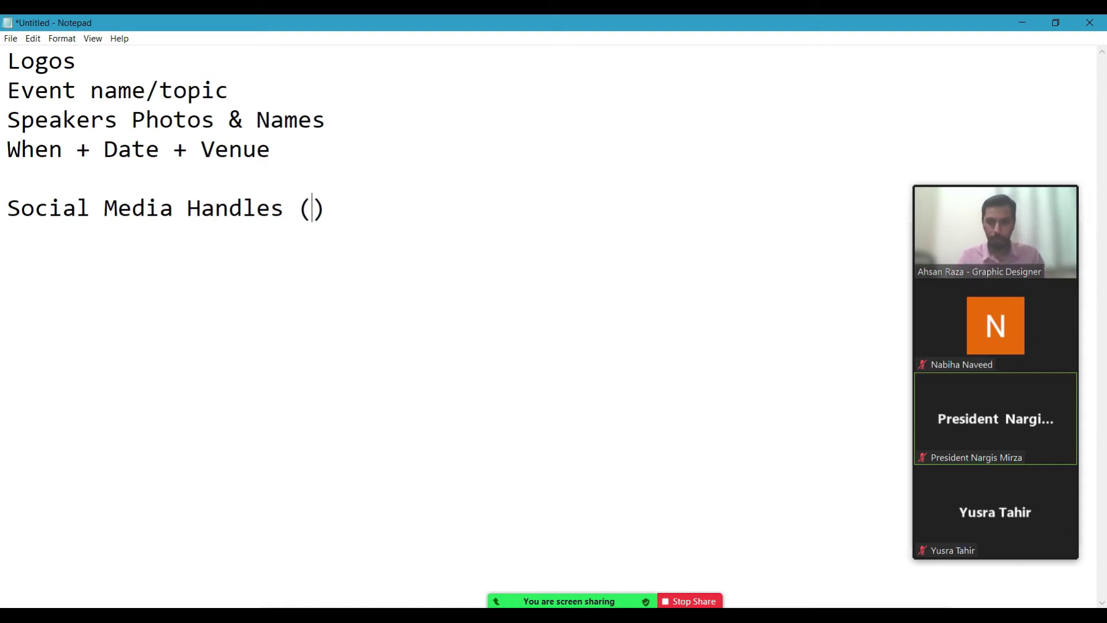
{"action": "type", "text": "web"}
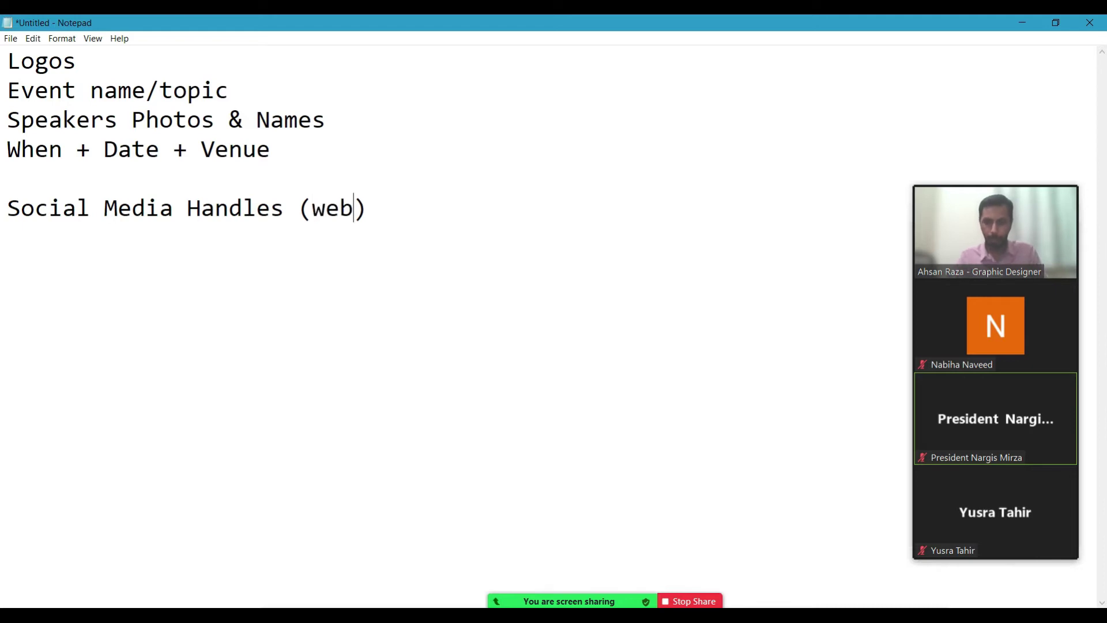
{"action": "type", "text": " + "}
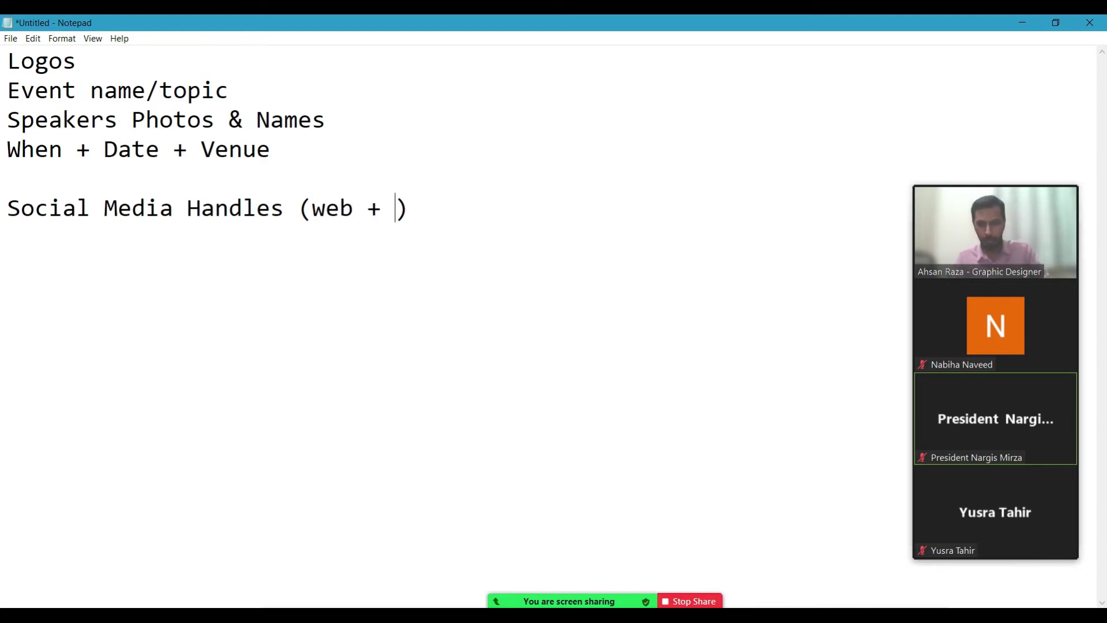
{"action": "type", "text": "social media han"}
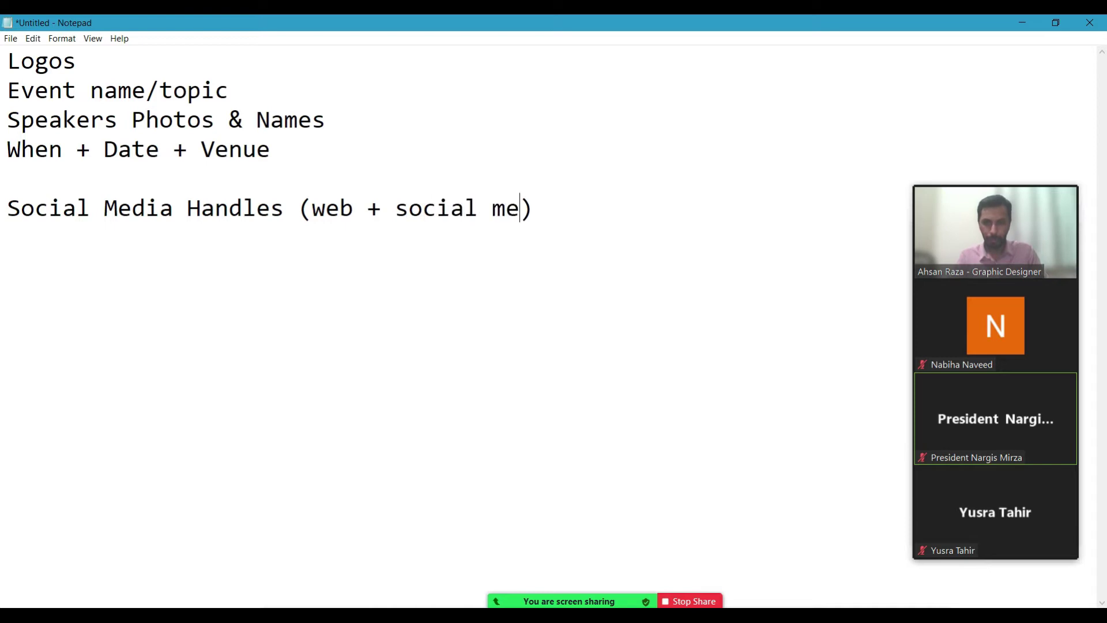
{"action": "type", "text": "dles"}
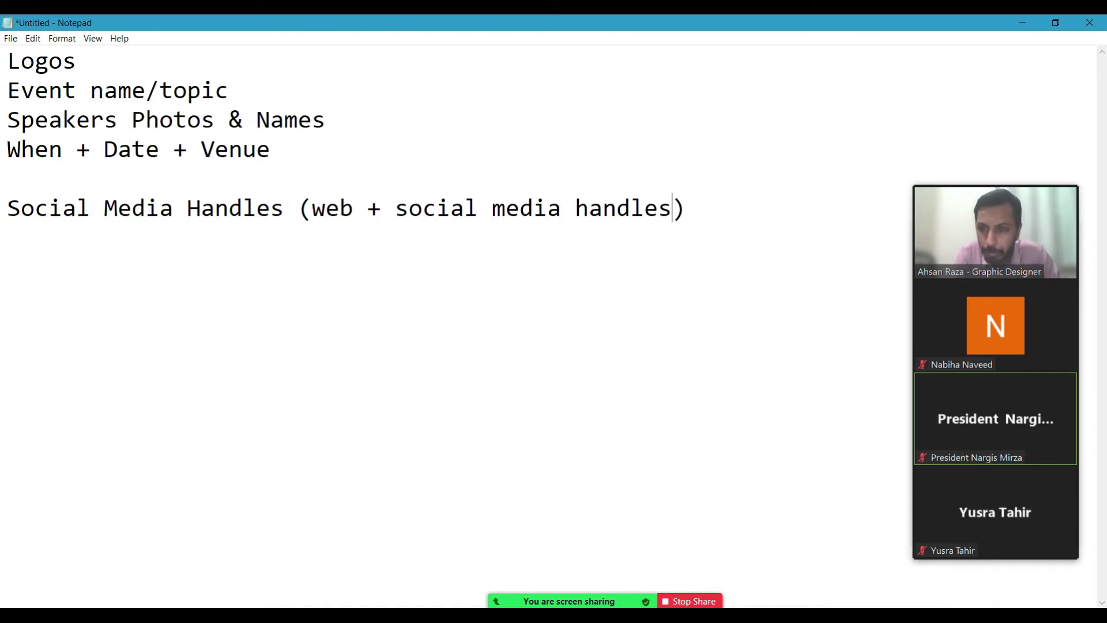
Remove the blank line above it and select the whole five-line checklist.
{"action": "left_click", "coordinate": [161, 185]}
{"action": "key", "text": "BackSpace"}
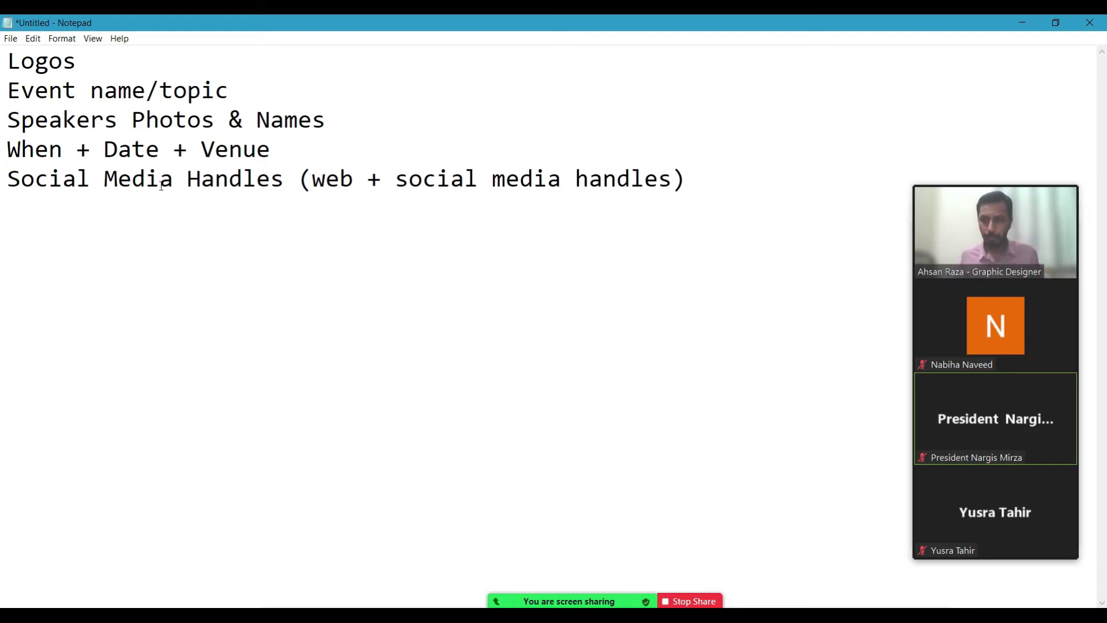
{"action": "left_click_drag", "start_coordinate": [711, 181], "coordinate": [7, 56]}
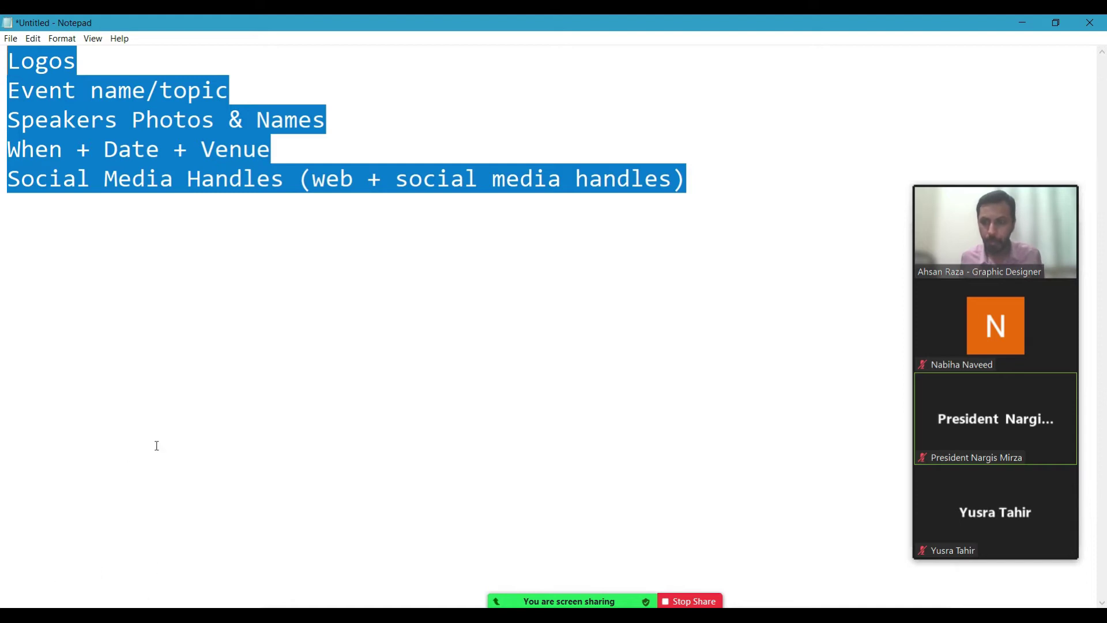
Accept the COVID 19 SEMINAR spelling correction, then search png logos in a new tab.
{"action": "key", "text": "alt+Tab"}
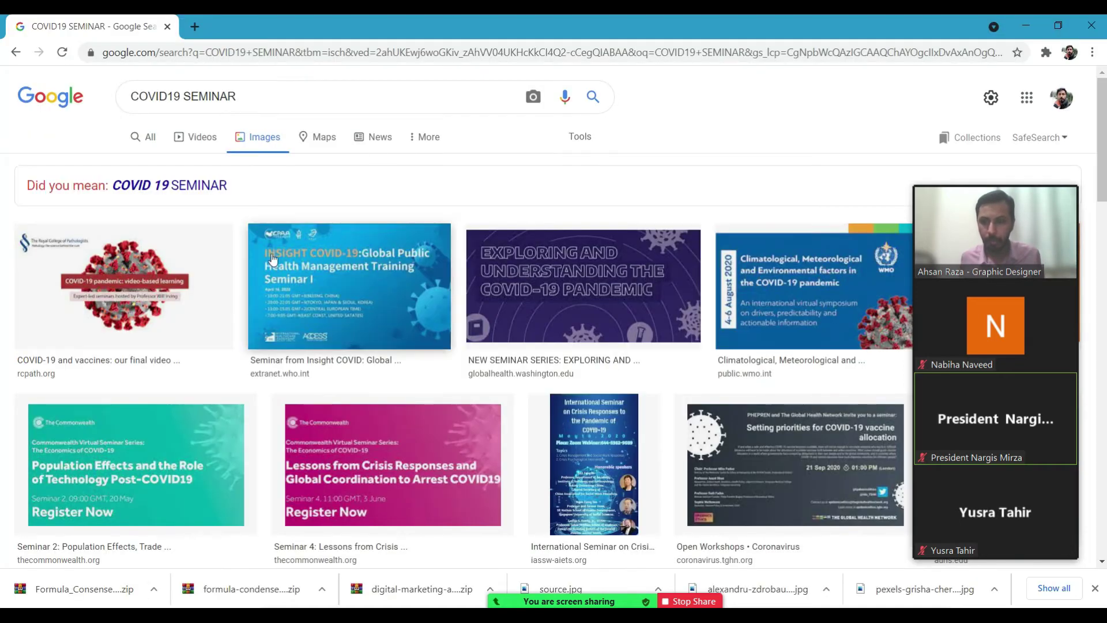
{"action": "left_click", "coordinate": [209, 192]}
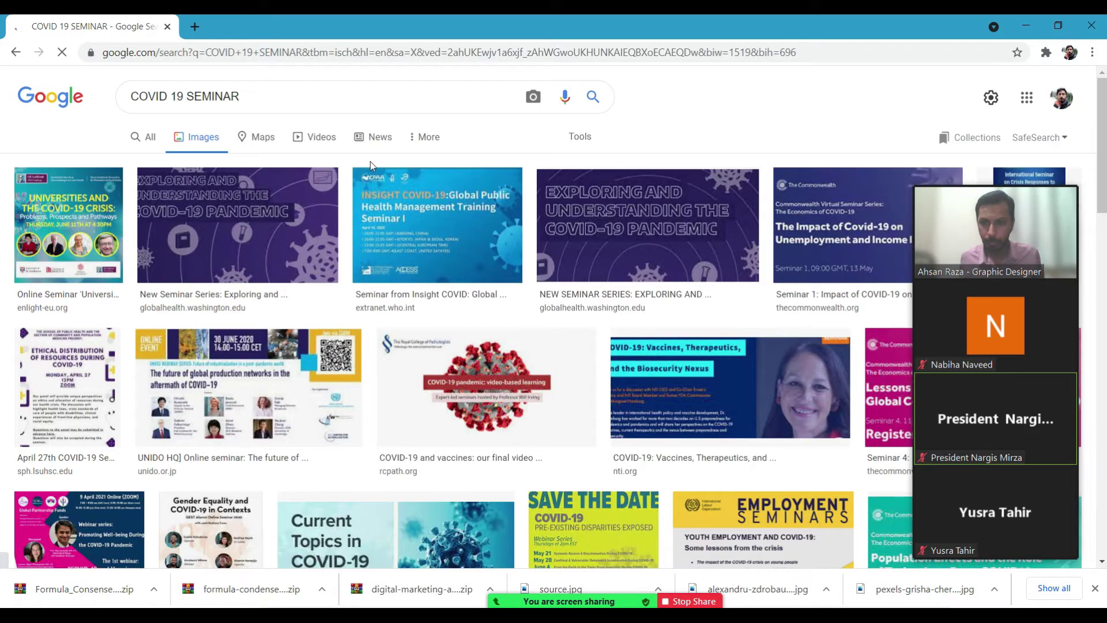
{"action": "key", "text": "ctrl+t"}
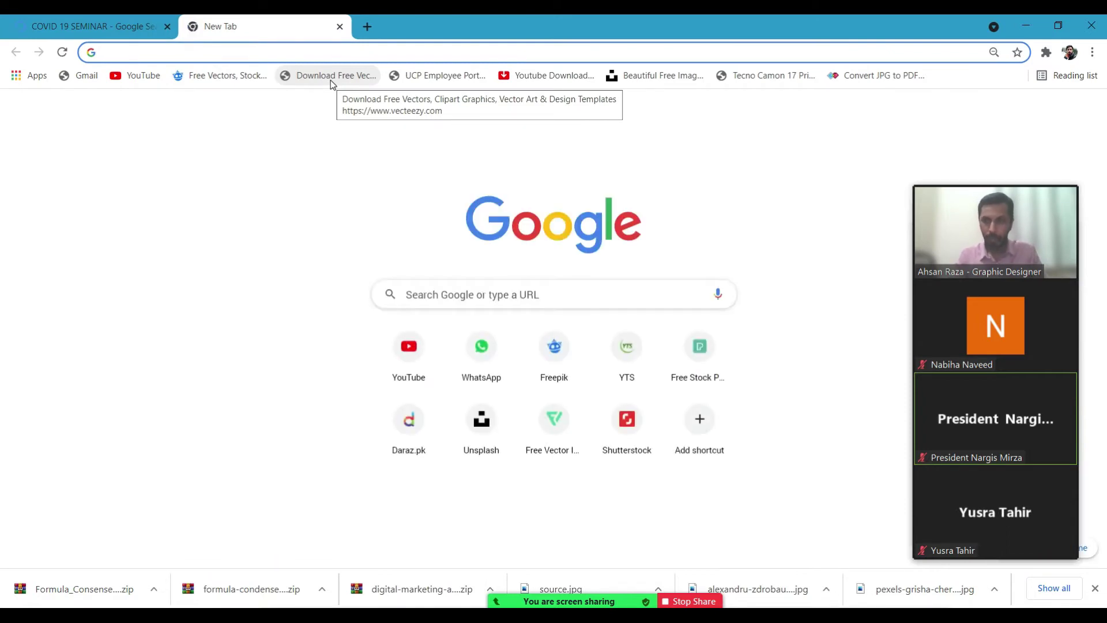
{"action": "type", "text": "pn"}
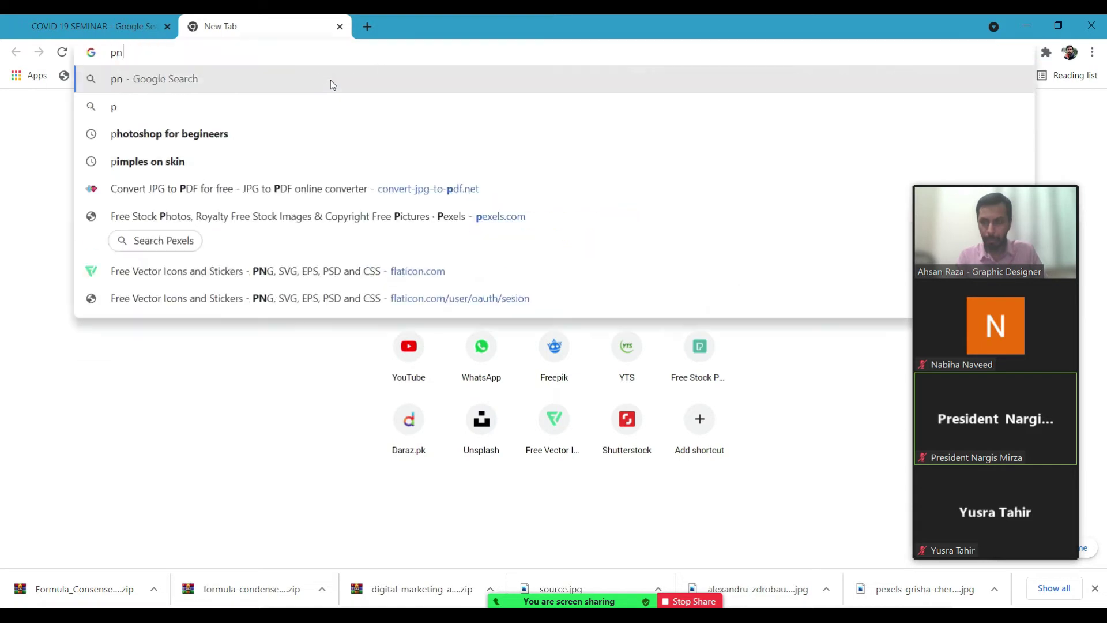
{"action": "type", "text": "g logos"}
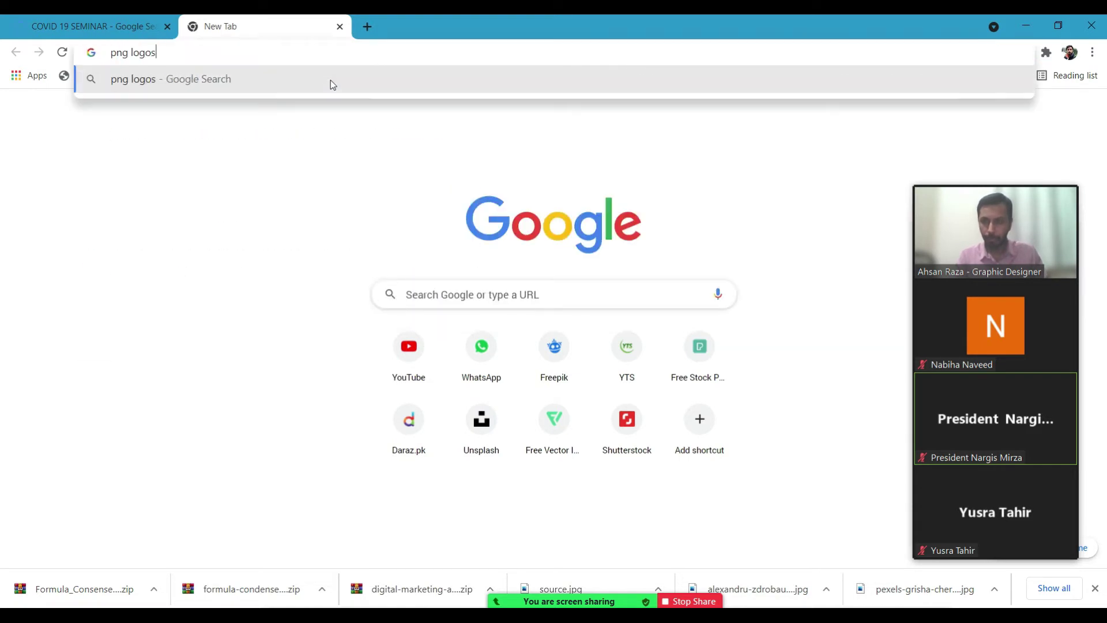
{"action": "key", "text": "Return"}
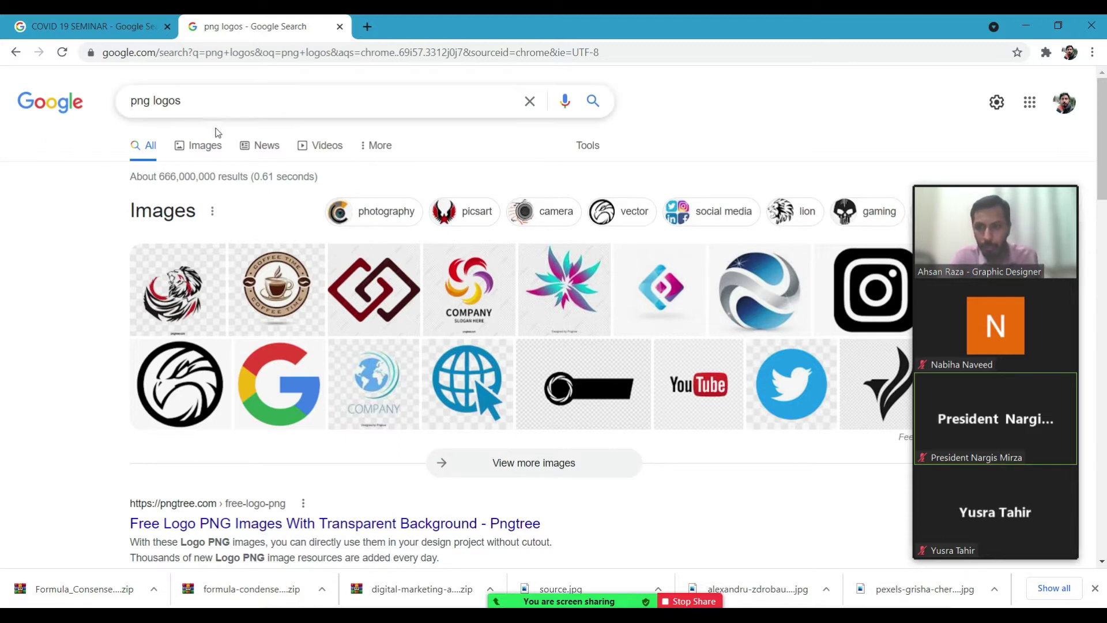
Switch to image results for png logos and refine the query to png medical logos.
{"action": "left_click", "coordinate": [212, 147]}
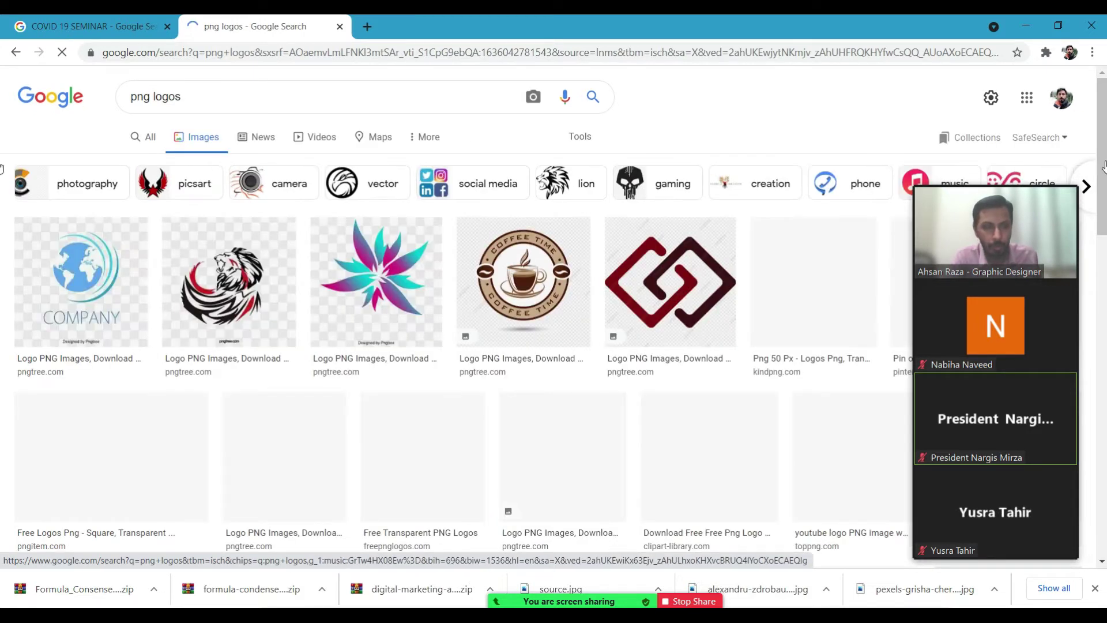
{"action": "scroll", "coordinate": [2, 167], "scroll_direction": "down", "scroll_amount": 7}
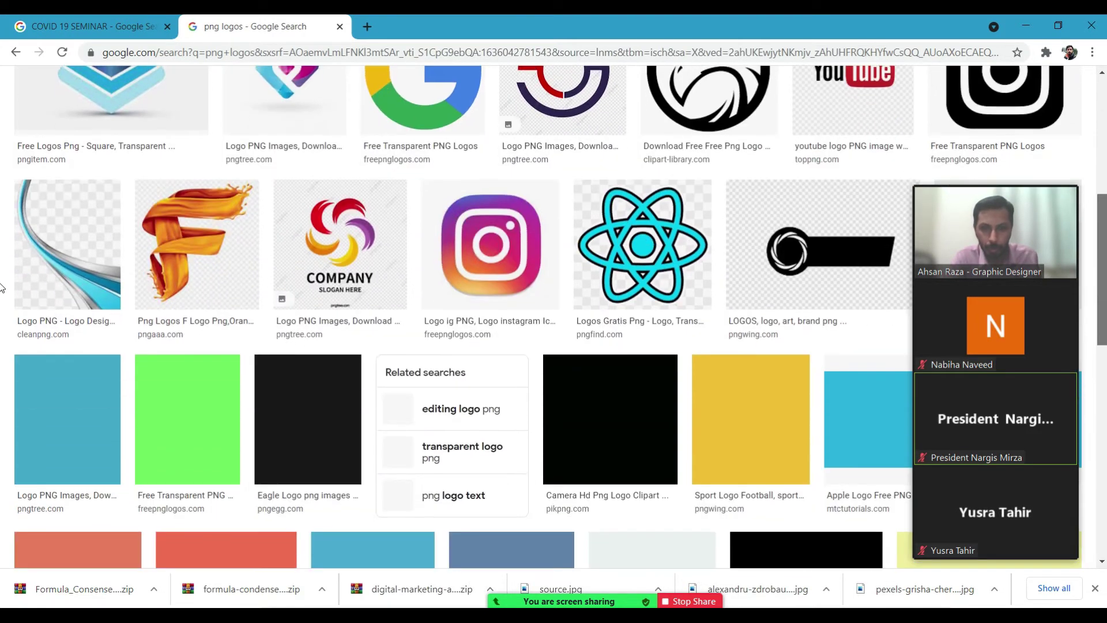
{"action": "scroll", "coordinate": [2, 286], "scroll_direction": "up", "scroll_amount": 1}
{"action": "scroll", "coordinate": [2, 287], "scroll_direction": "down", "scroll_amount": 5}
{"action": "scroll", "coordinate": [2, 271], "scroll_direction": "up", "scroll_amount": 8}
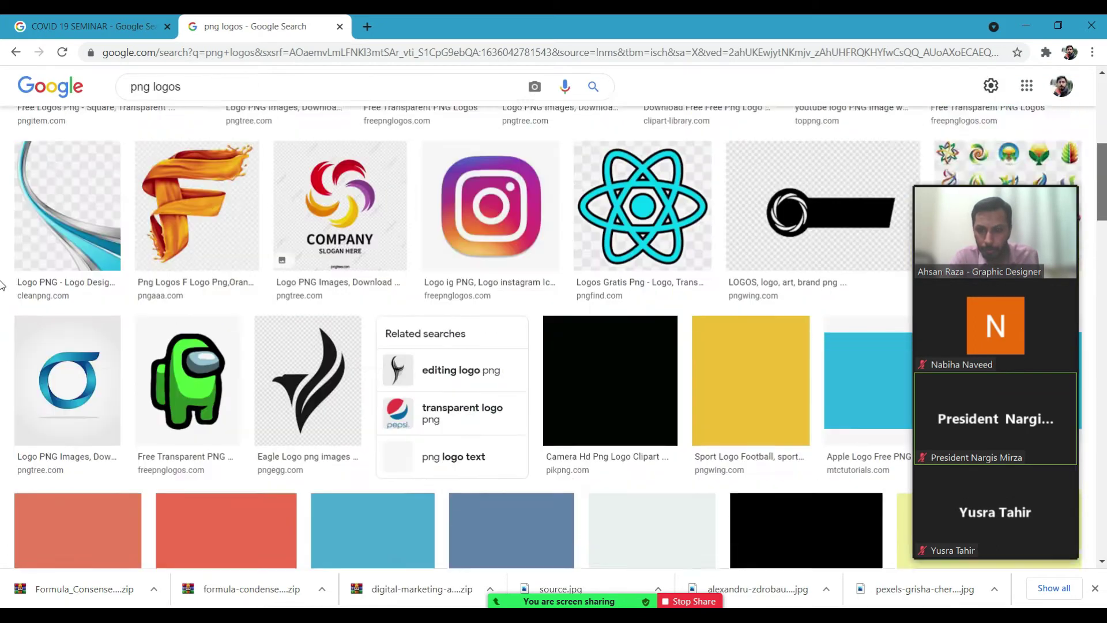
{"action": "scroll", "coordinate": [2, 266], "scroll_direction": "down", "scroll_amount": 3}
{"action": "scroll", "coordinate": [2, 266], "scroll_direction": "up", "scroll_amount": 7}
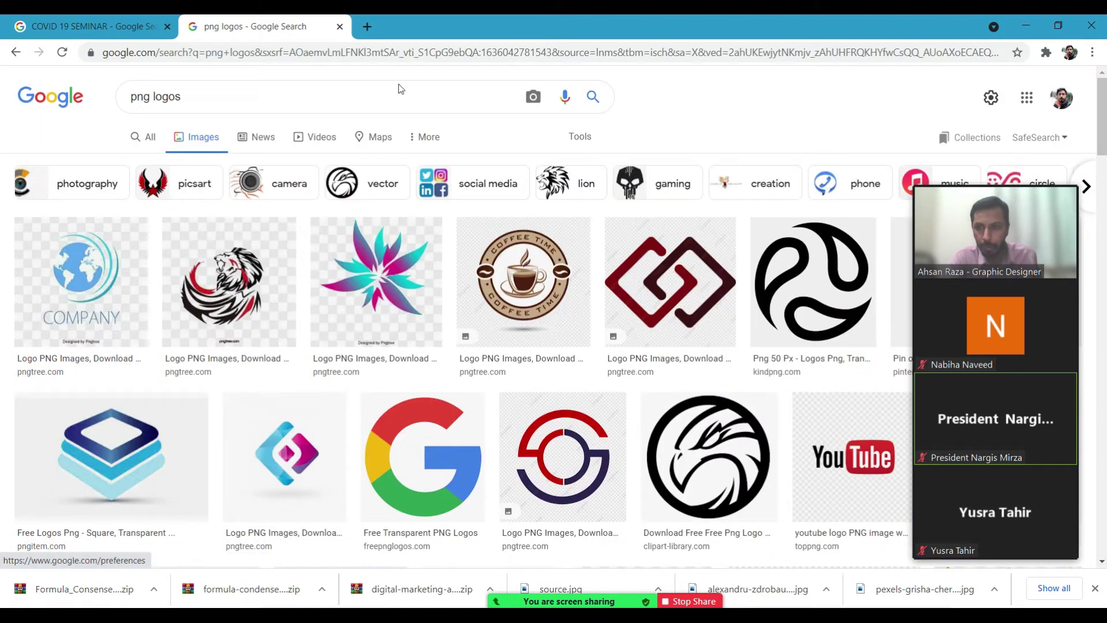
{"action": "left_click", "coordinate": [152, 96]}
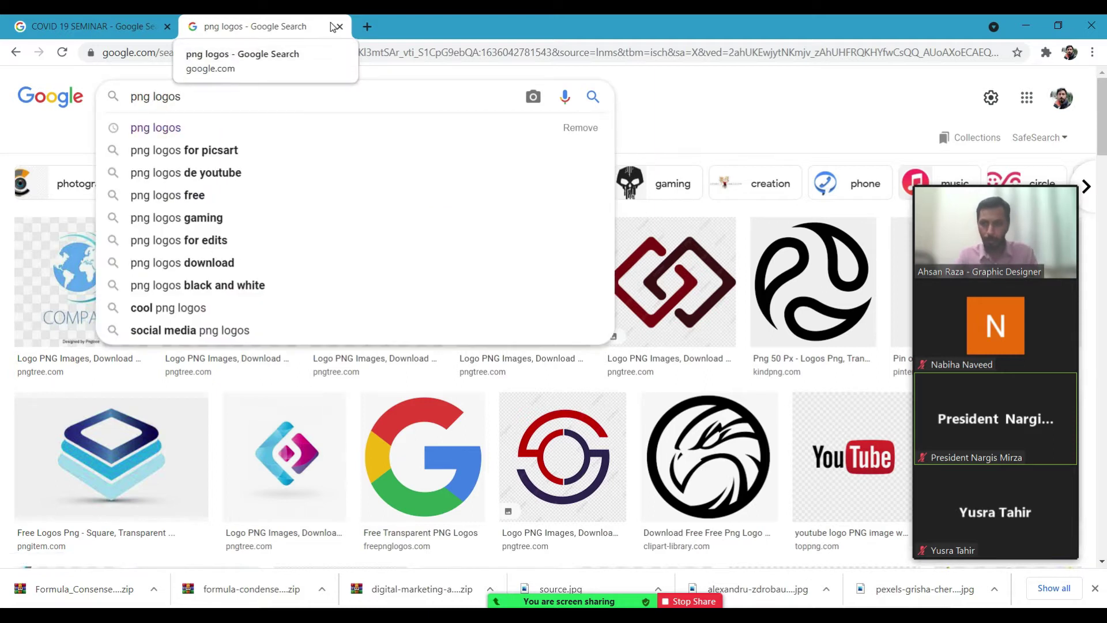
{"action": "type", "text": "medical"}
{"action": "key", "text": "Return"}
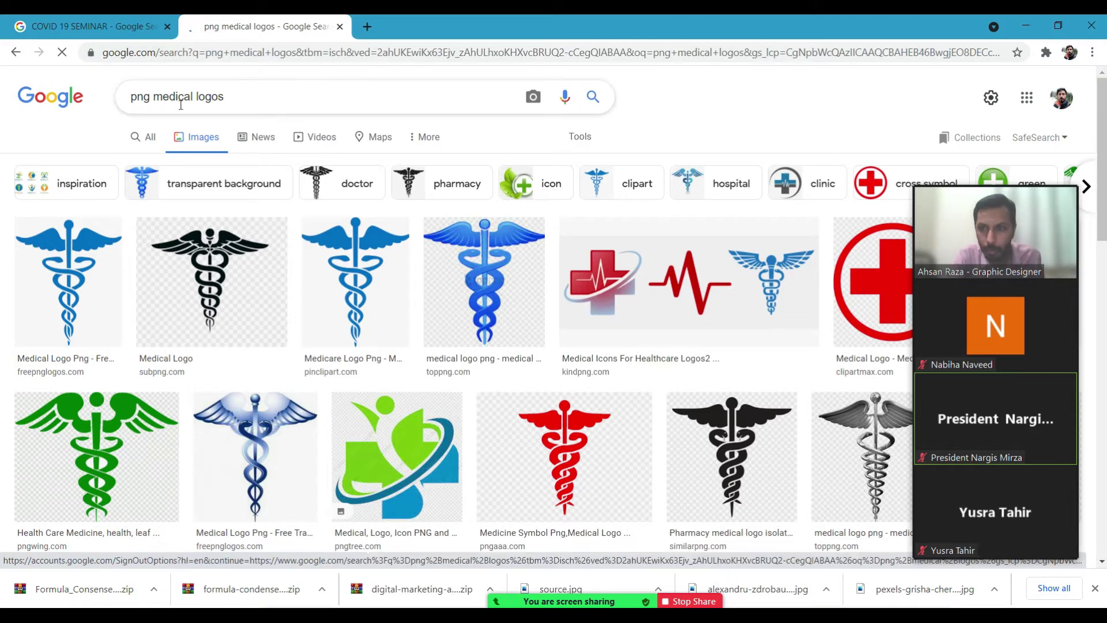
{"action": "left_click_drag", "start_coordinate": [150, 96], "coordinate": [63, 103]}
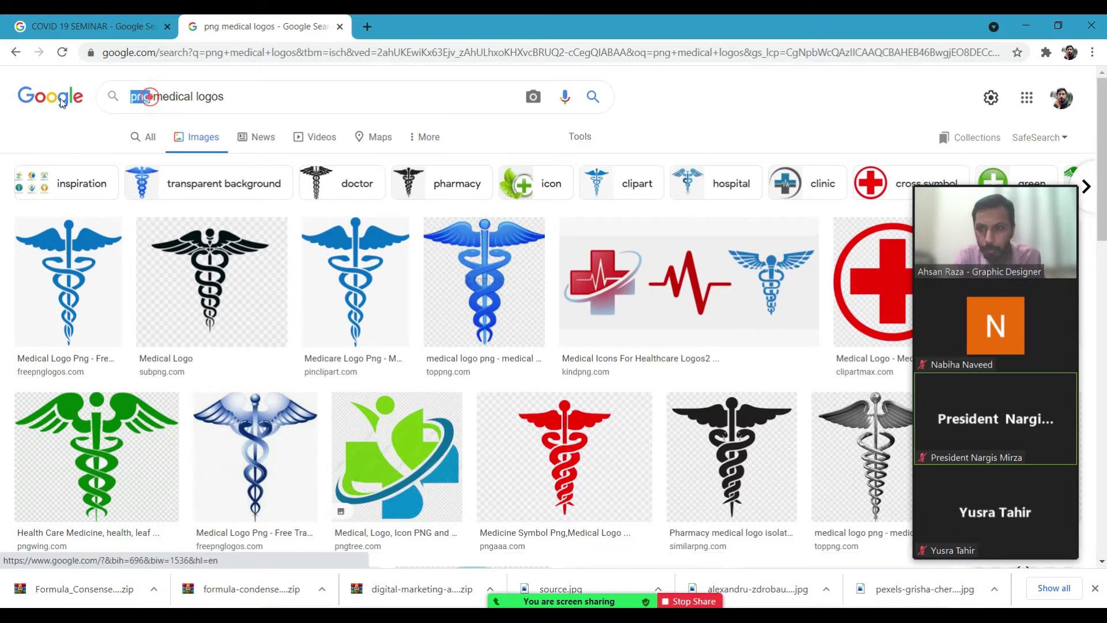
Search images for the pharmaceutical company logos suggestion and scroll through the results.
{"action": "key", "text": "ctrl+a"}
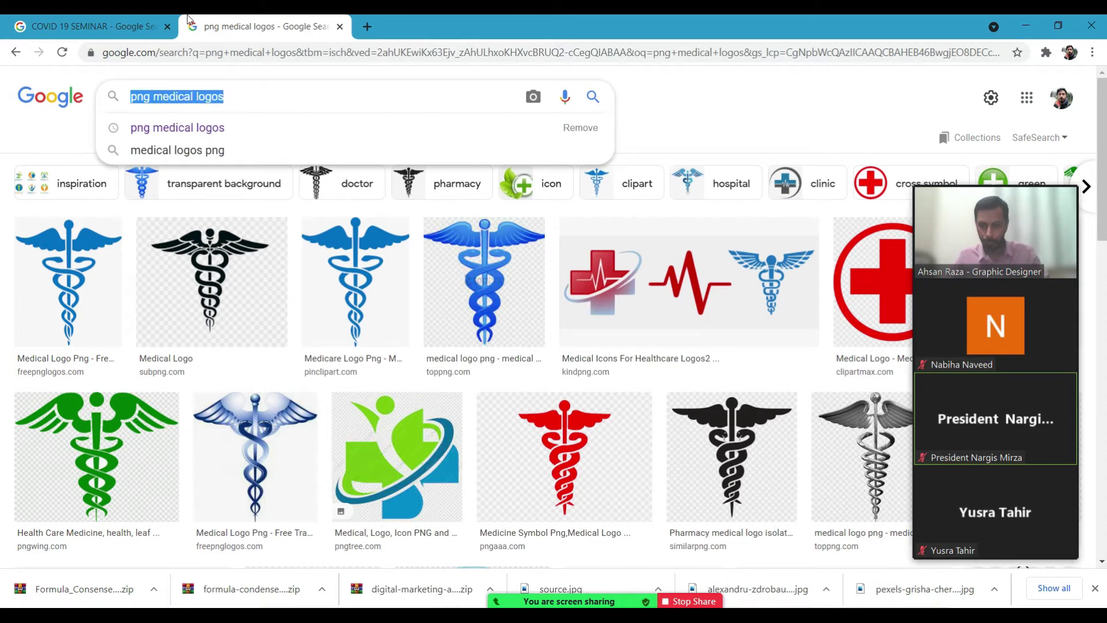
{"action": "type", "text": "pharma"}
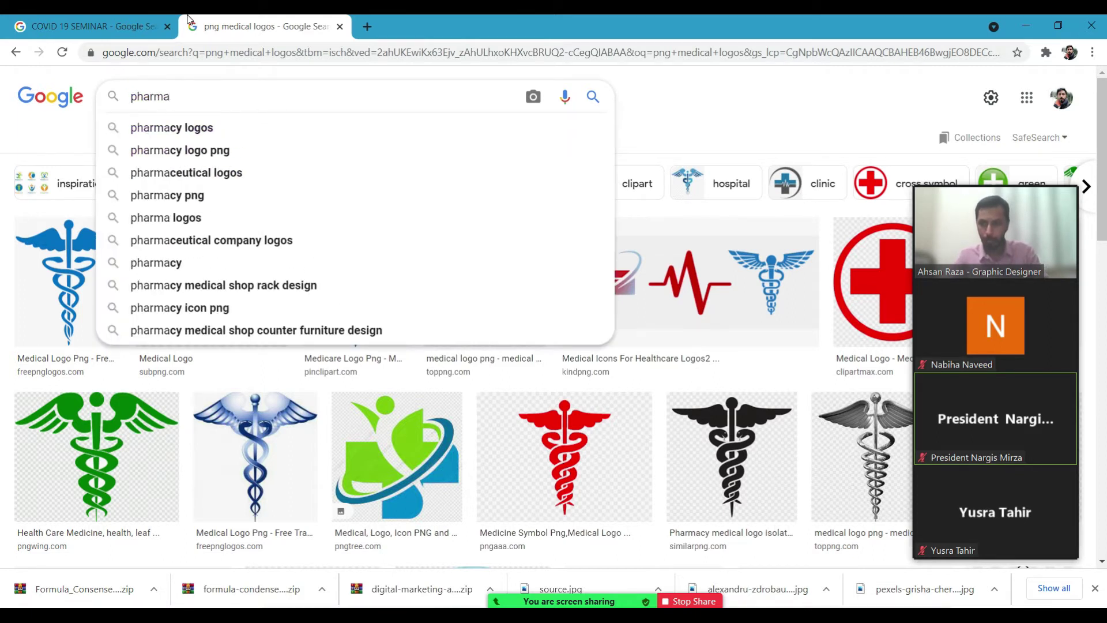
{"action": "key", "text": "Down"}
{"action": "key", "text": "Down"}
{"action": "key", "text": "Down"}
{"action": "key", "text": "Down"}
{"action": "key", "text": "Down"}
{"action": "key", "text": "Down"}
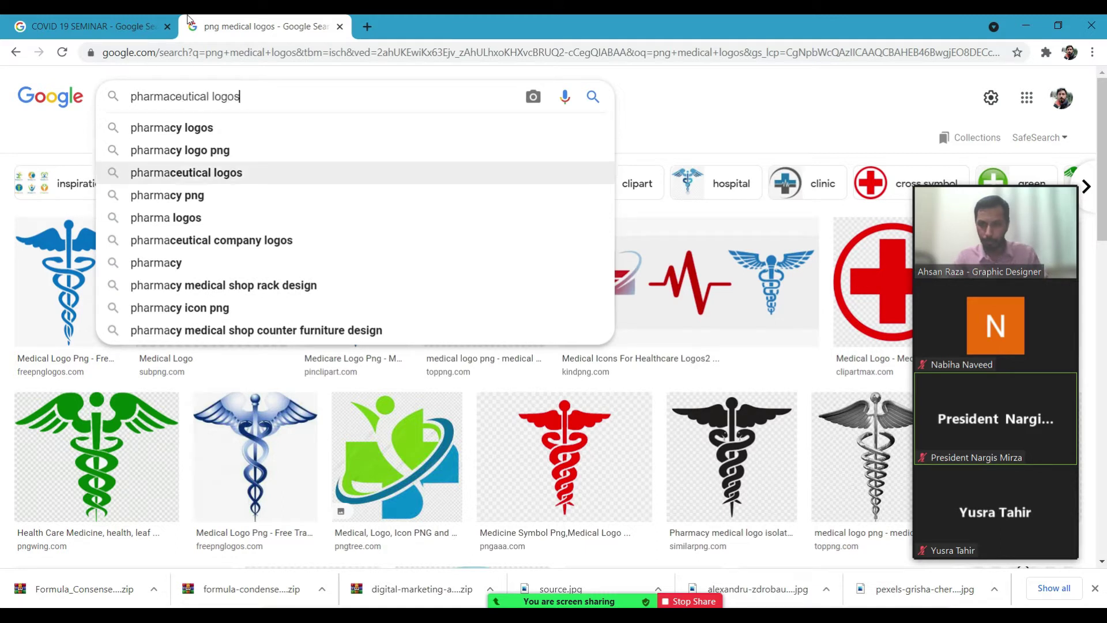
{"action": "key", "text": "Return"}
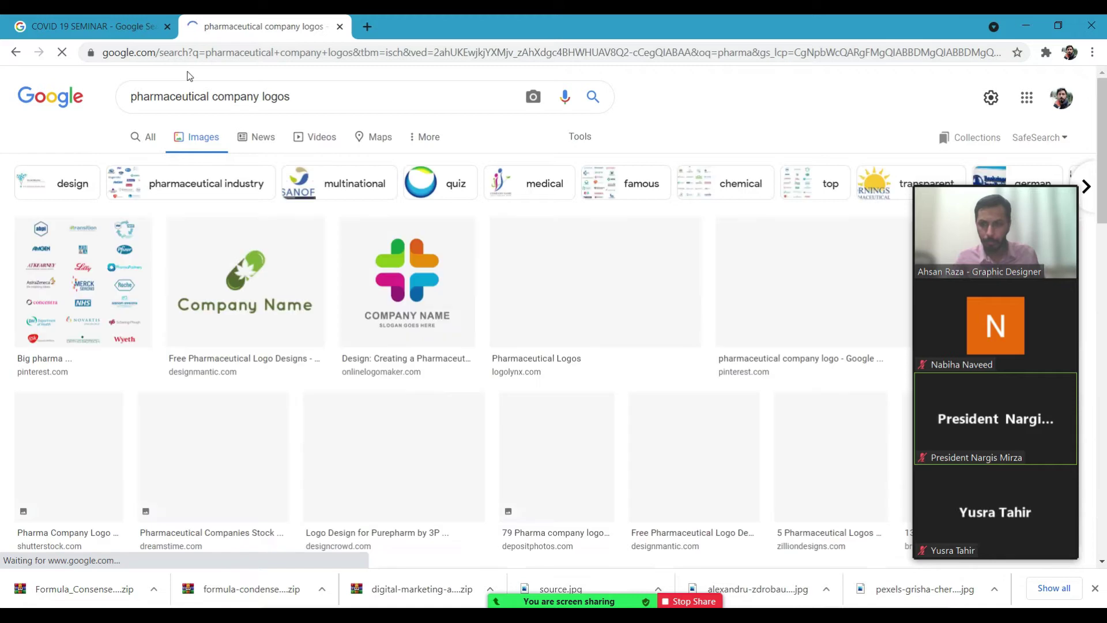
{"action": "mouse_move", "coordinate": [1002, 214]}
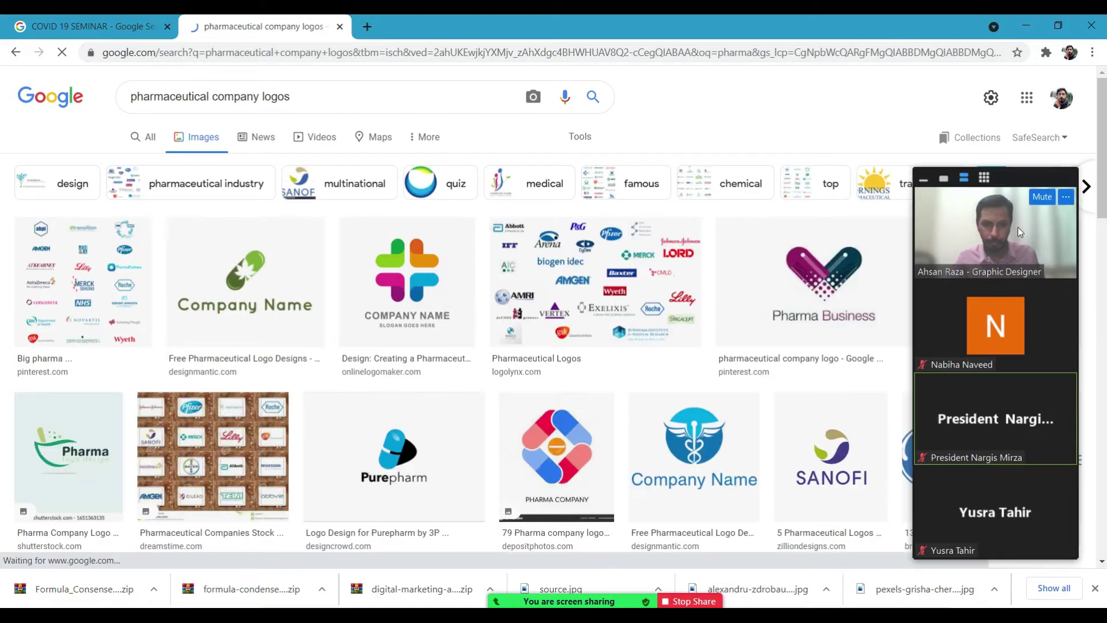
{"action": "scroll", "coordinate": [3, 245], "scroll_direction": "down", "scroll_amount": 5}
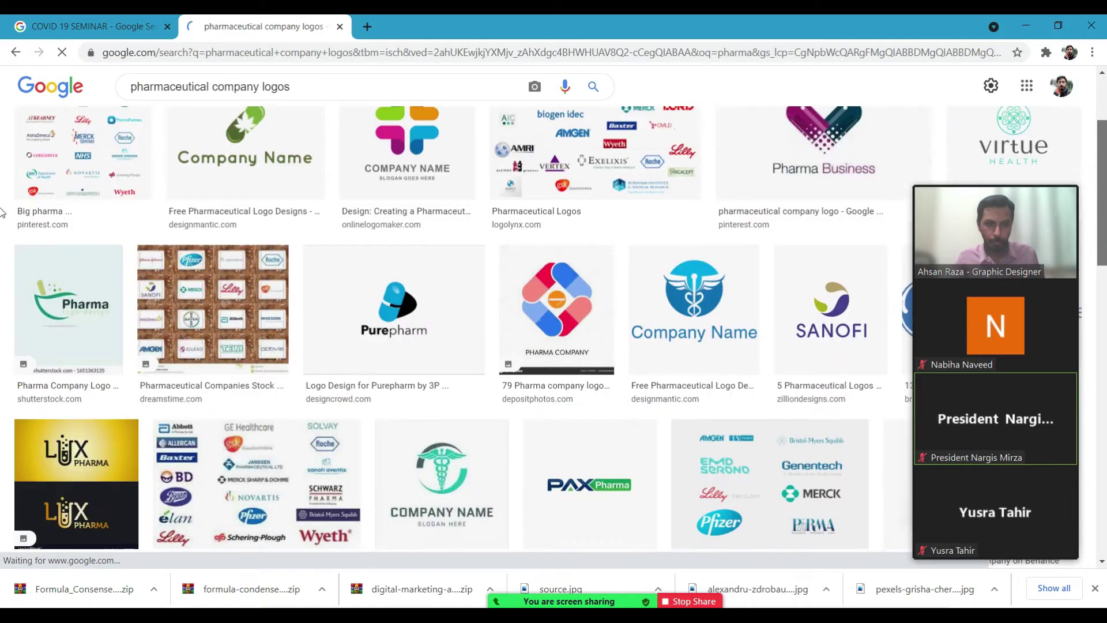
{"action": "scroll", "coordinate": [832, 204], "scroll_direction": "down", "scroll_amount": 1}
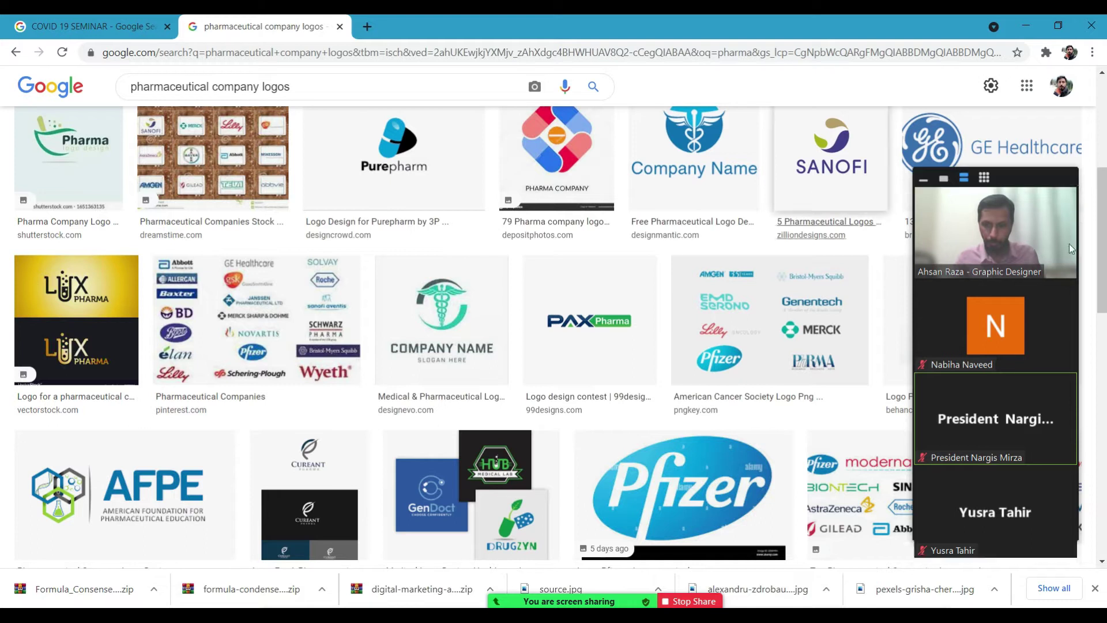
{"action": "scroll", "coordinate": [1, 208], "scroll_direction": "down", "scroll_amount": 3}
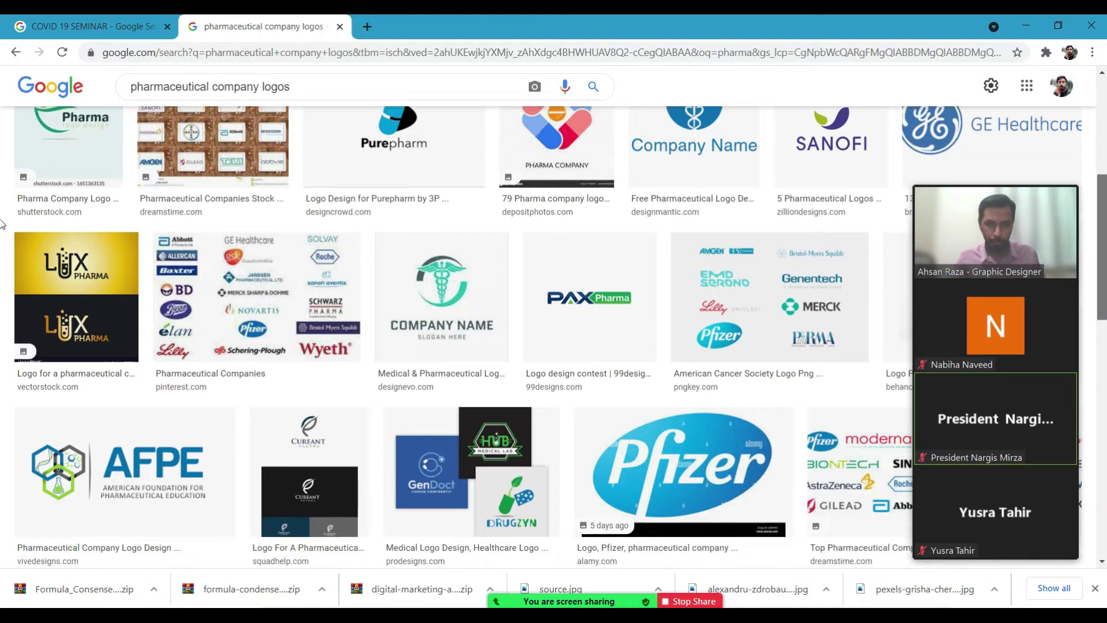
{"action": "scroll", "coordinate": [2, 262], "scroll_direction": "down", "scroll_amount": 4}
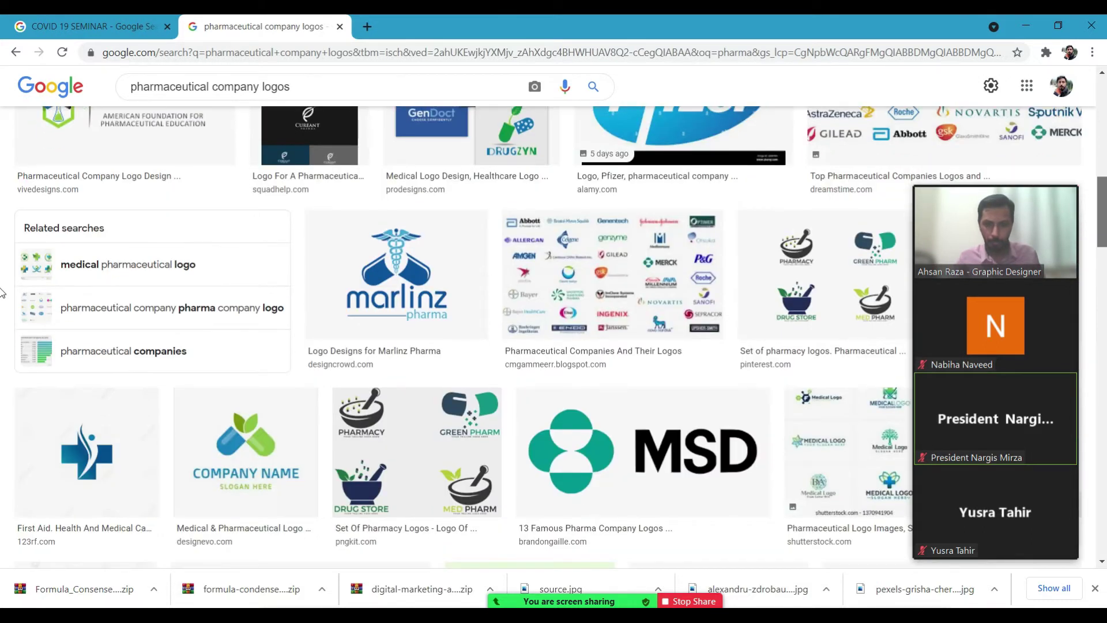
{"action": "scroll", "coordinate": [2, 292], "scroll_direction": "up", "scroll_amount": 4}
{"action": "double_click", "coordinate": [311, 90]}
{"action": "key", "text": "ctrl+shift+Left"}
Replace the query with pfizer png logo and run the image search.
{"action": "left_click", "coordinate": [324, 87]}
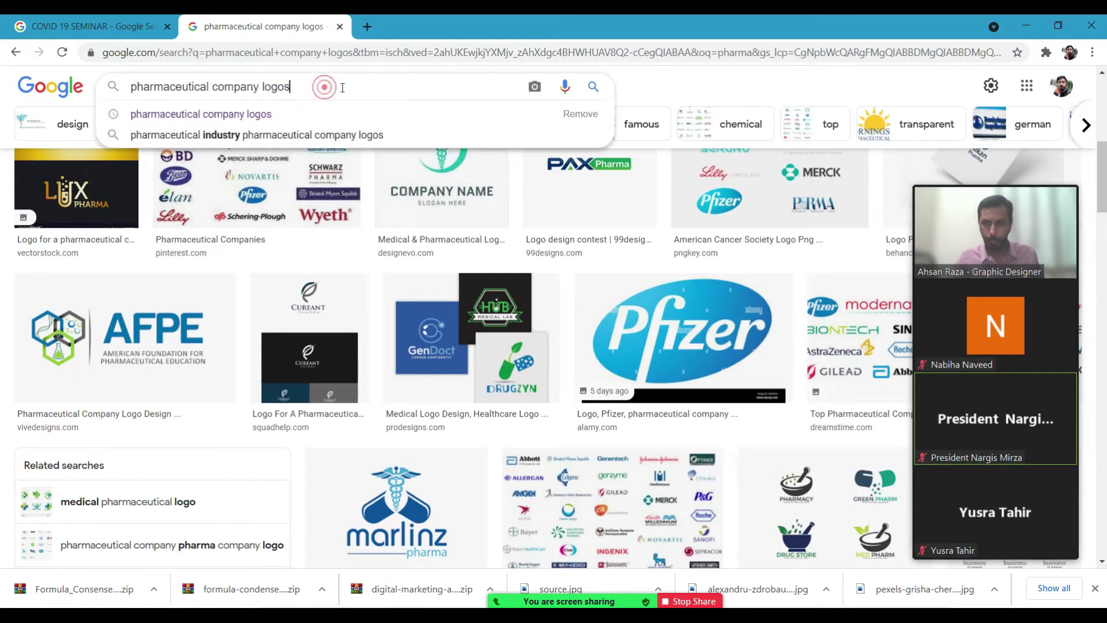
{"action": "triple_click", "coordinate": [342, 87]}
{"action": "type", "text": "pfi"}
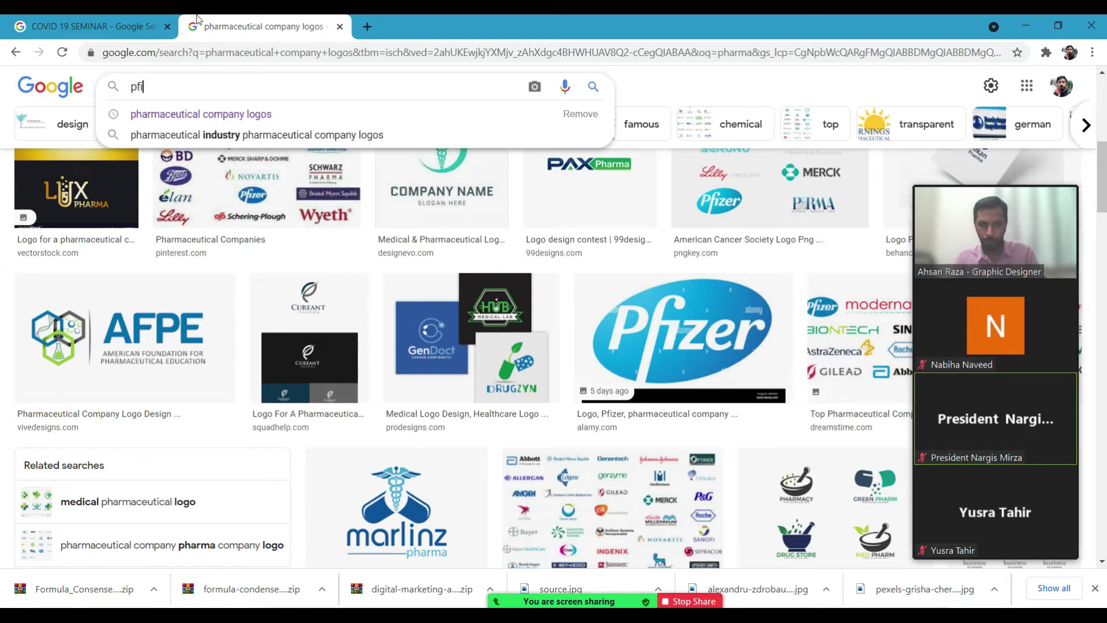
{"action": "type", "text": "zer log"}
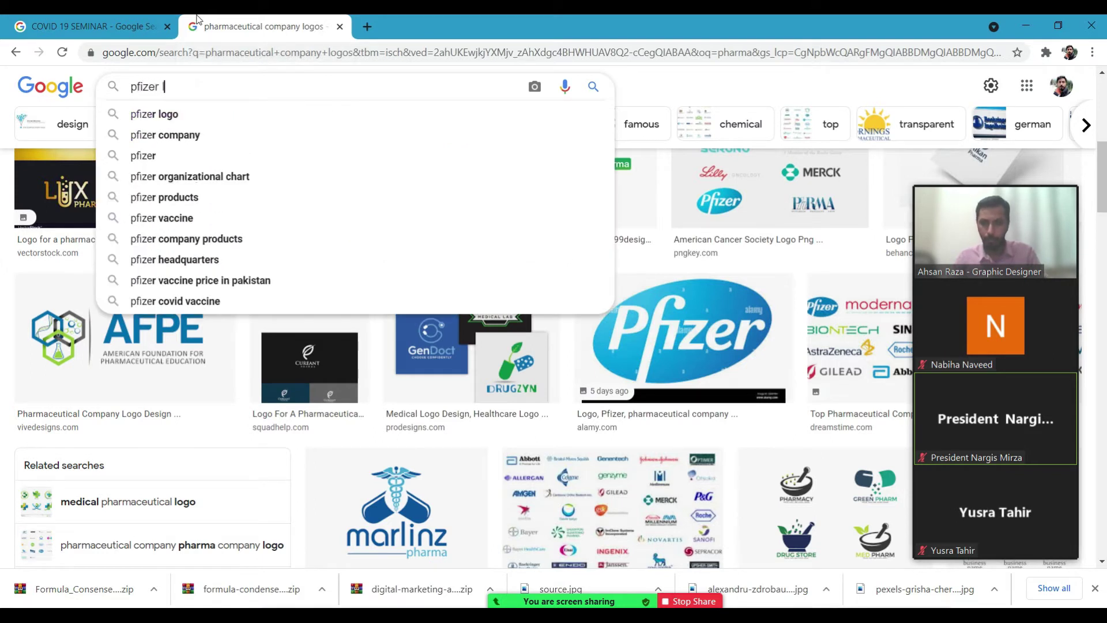
{"action": "key", "text": "BackSpace"}
{"action": "key", "text": "BackSpace"}
{"action": "key", "text": "BackSpace"}
{"action": "type", "text": "png logo"}
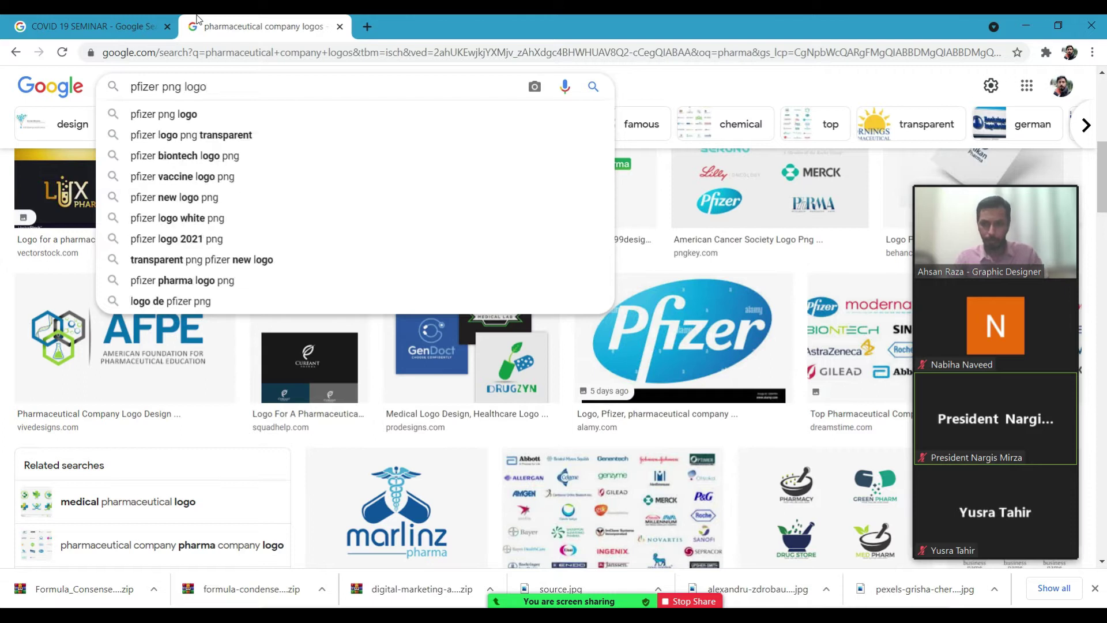
{"action": "key", "text": "Return"}
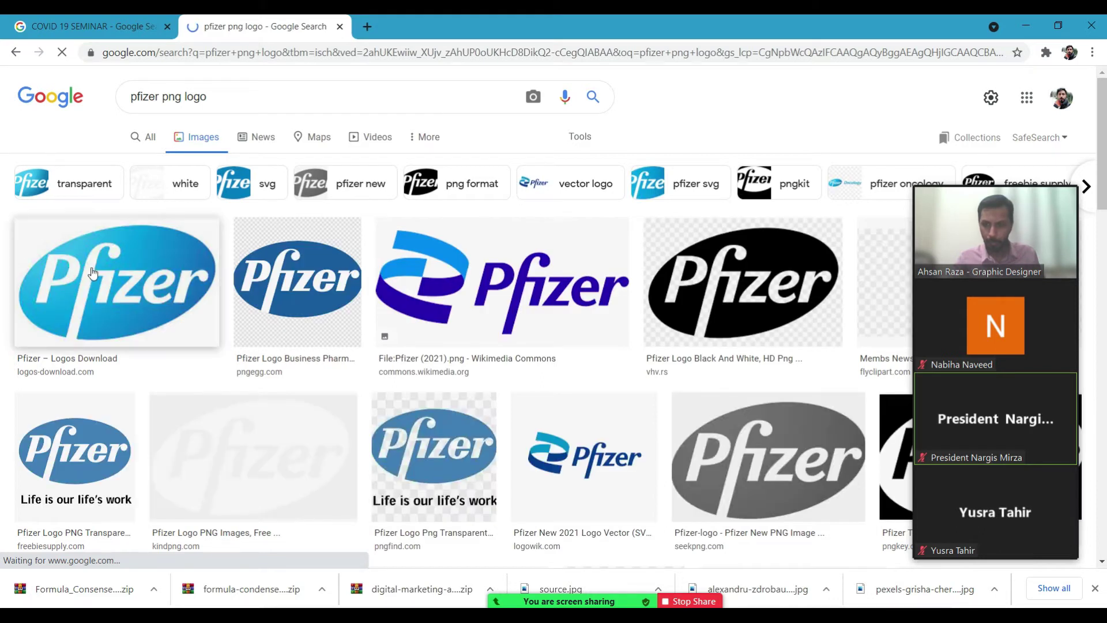
Open the first blue oval Pfizer logo image on its own in a new tab.
{"action": "left_click", "coordinate": [92, 272]}
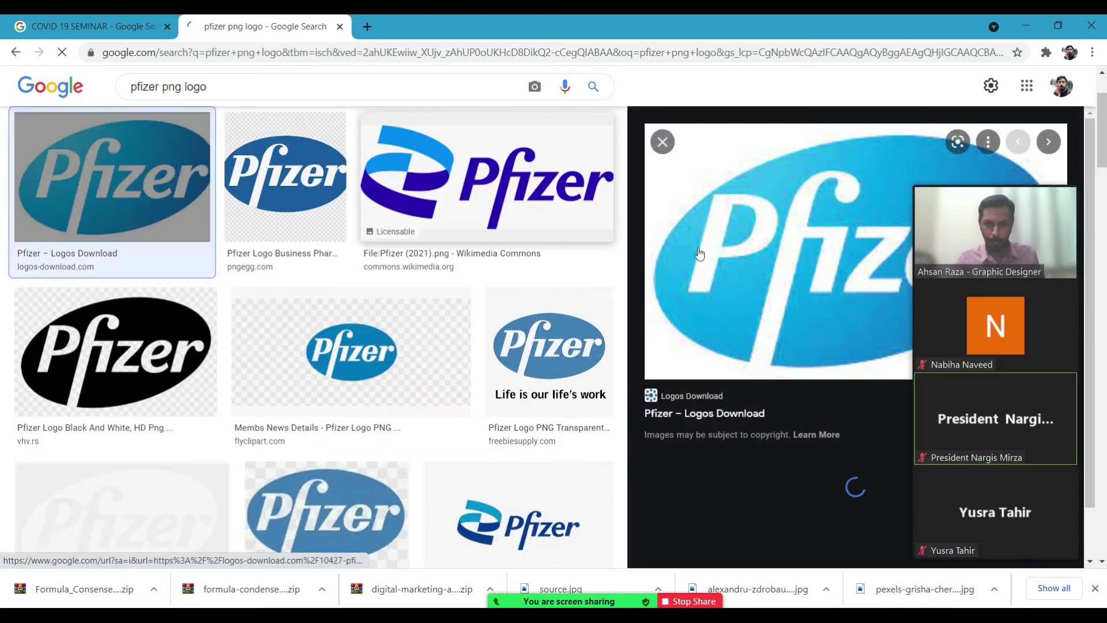
{"action": "right_click", "coordinate": [729, 256]}
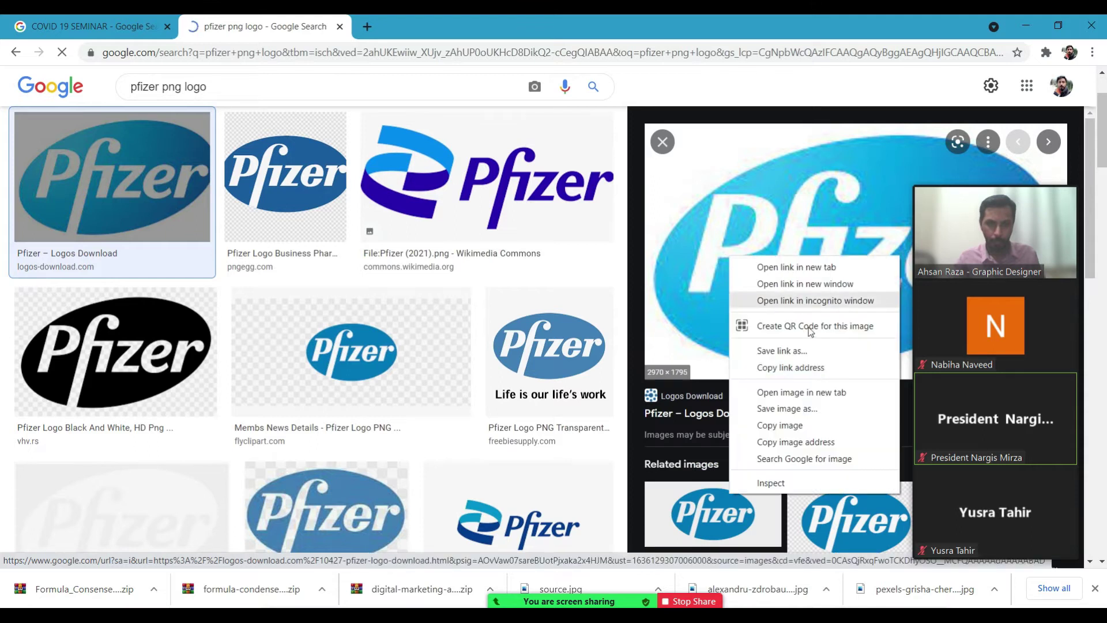
{"action": "left_click", "coordinate": [804, 392]}
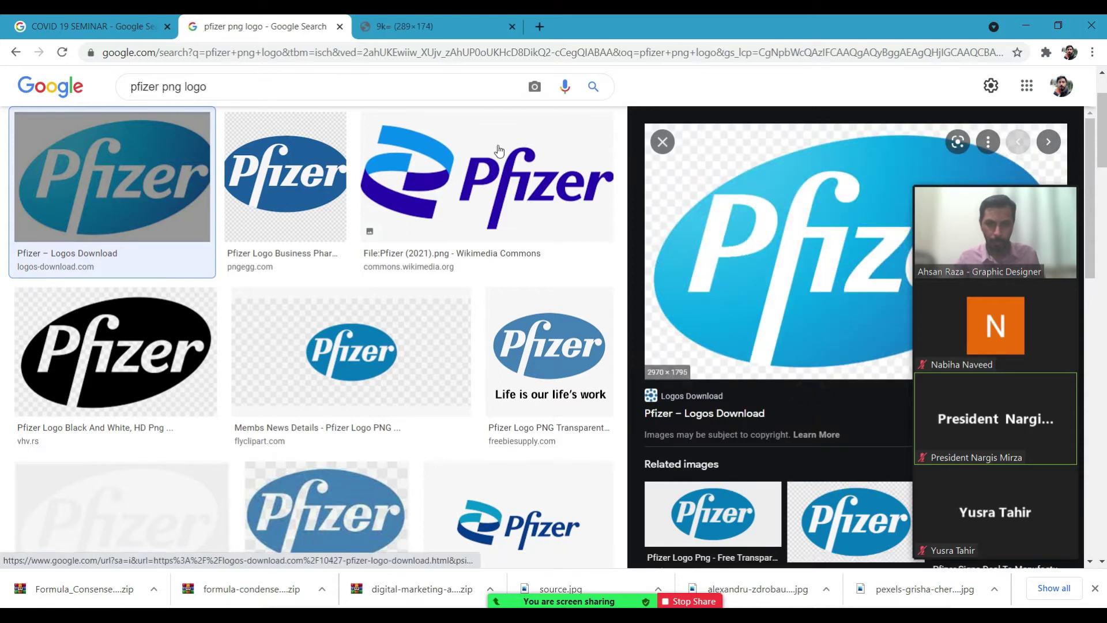
{"action": "left_click", "coordinate": [441, 17]}
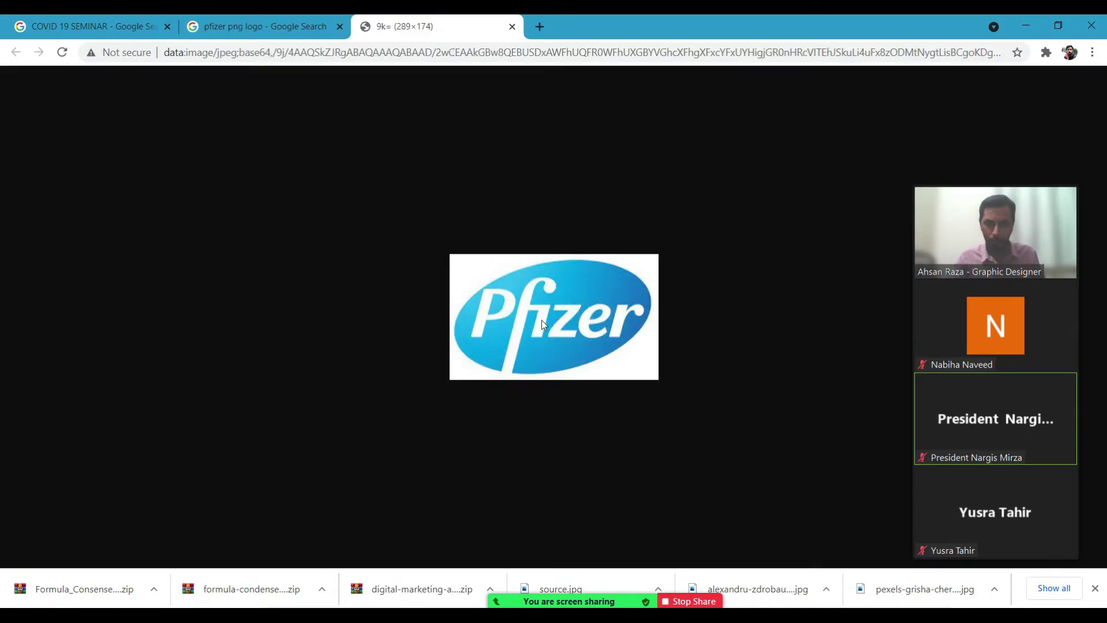
{"action": "right_click", "coordinate": [542, 320]}
Save the Pfizer logo as download.jpg inside a new Downloads folder named png logos.
{"action": "left_click", "coordinate": [590, 349]}
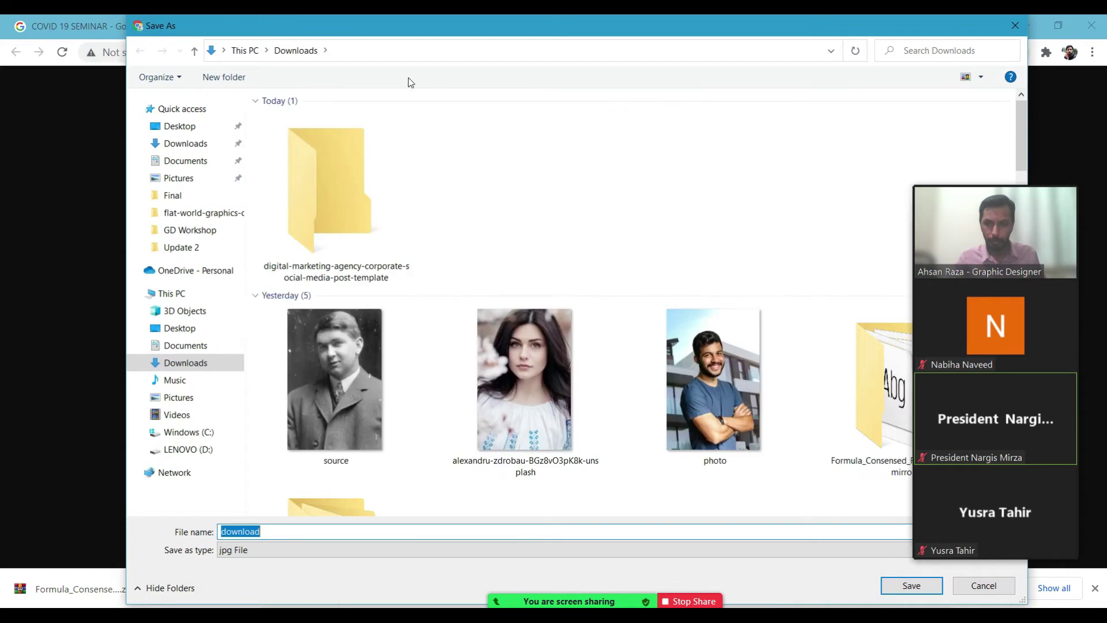
{"action": "left_click", "coordinate": [242, 79]}
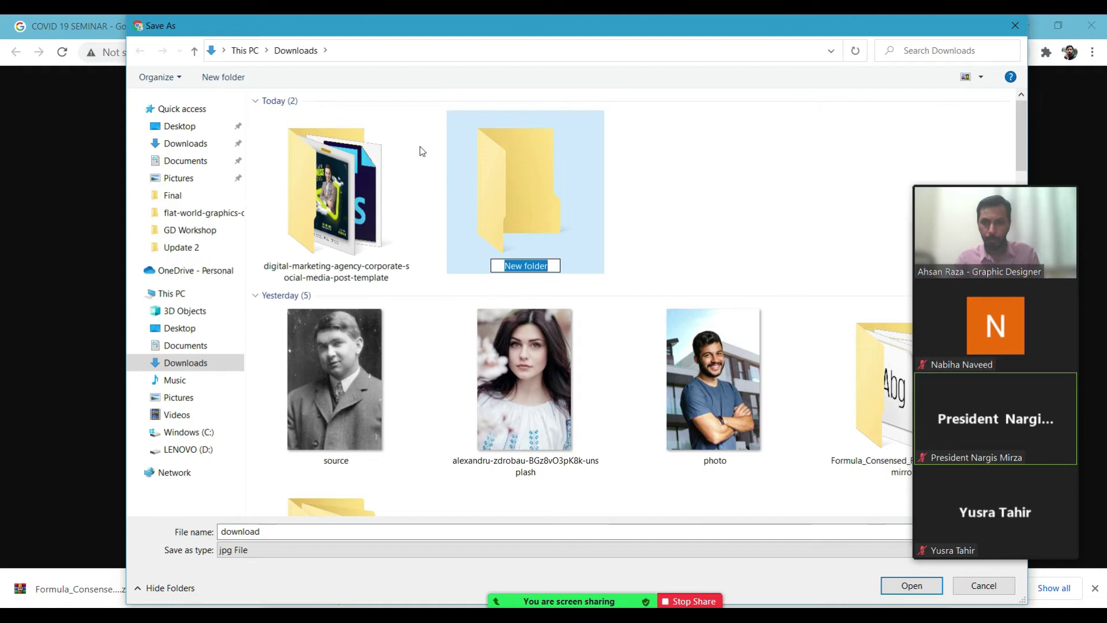
{"action": "type", "text": "png "}
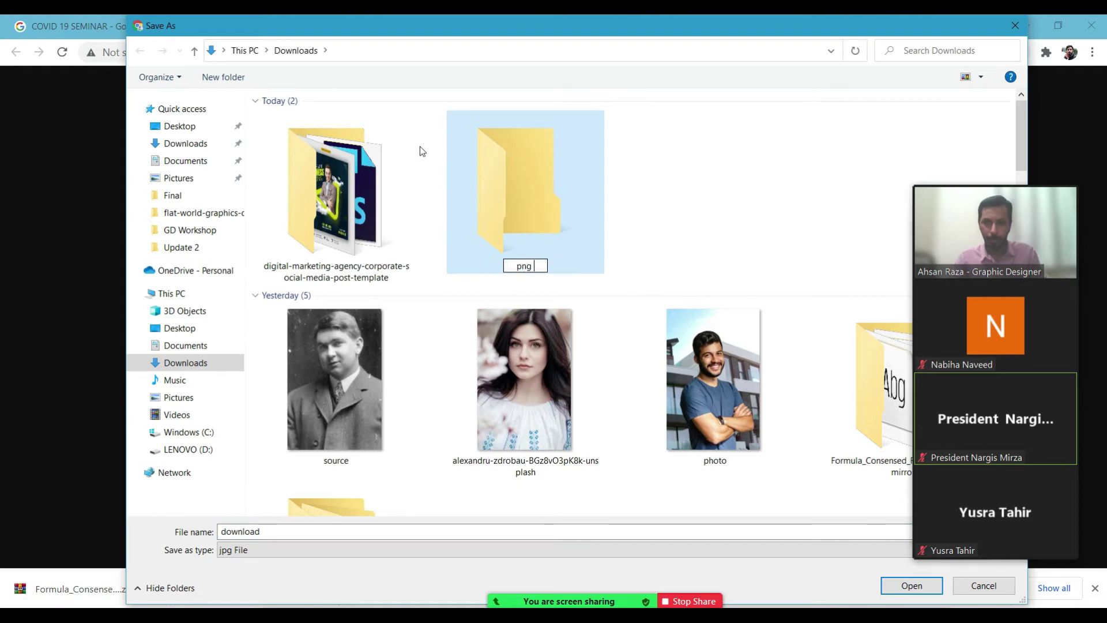
{"action": "type", "text": "logos"}
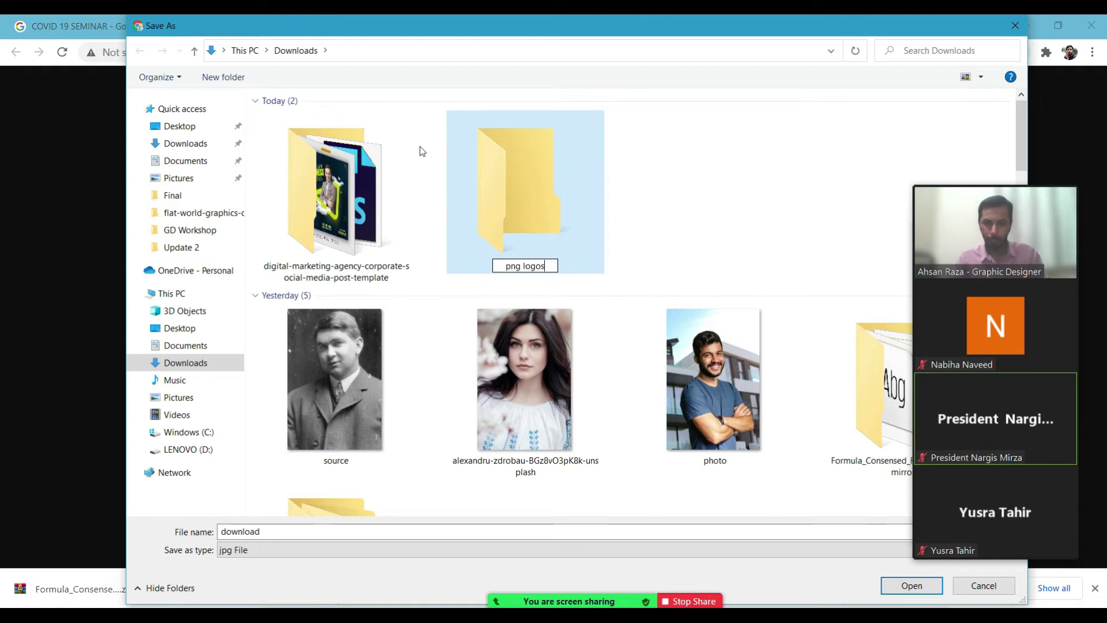
{"action": "key", "text": "Return"}
{"action": "key", "text": "Return"}
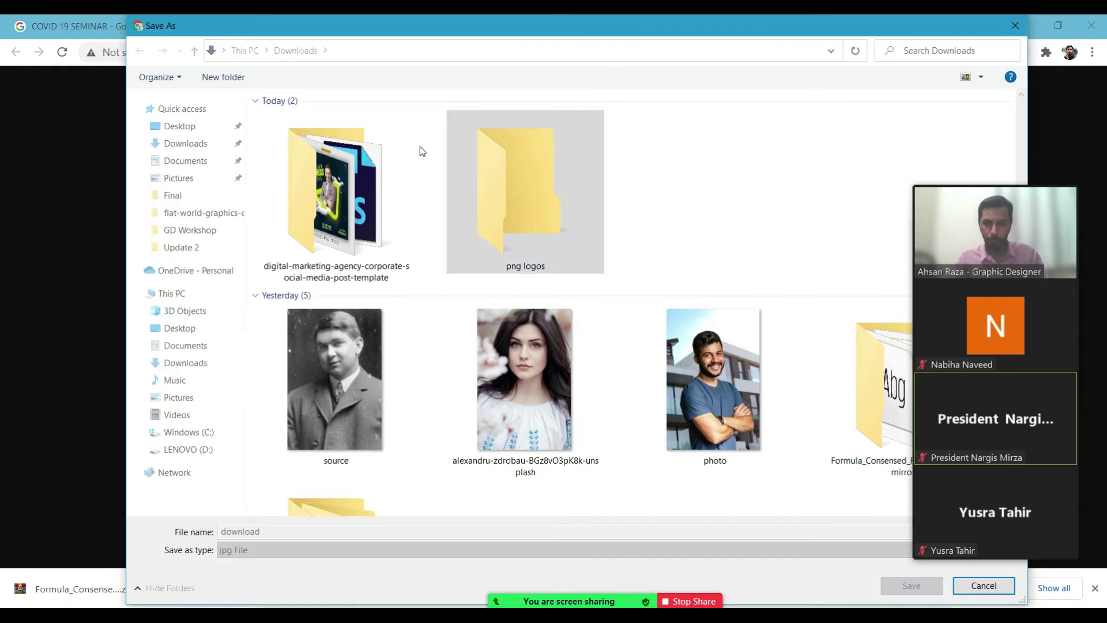
{"action": "left_click", "coordinate": [507, 195]}
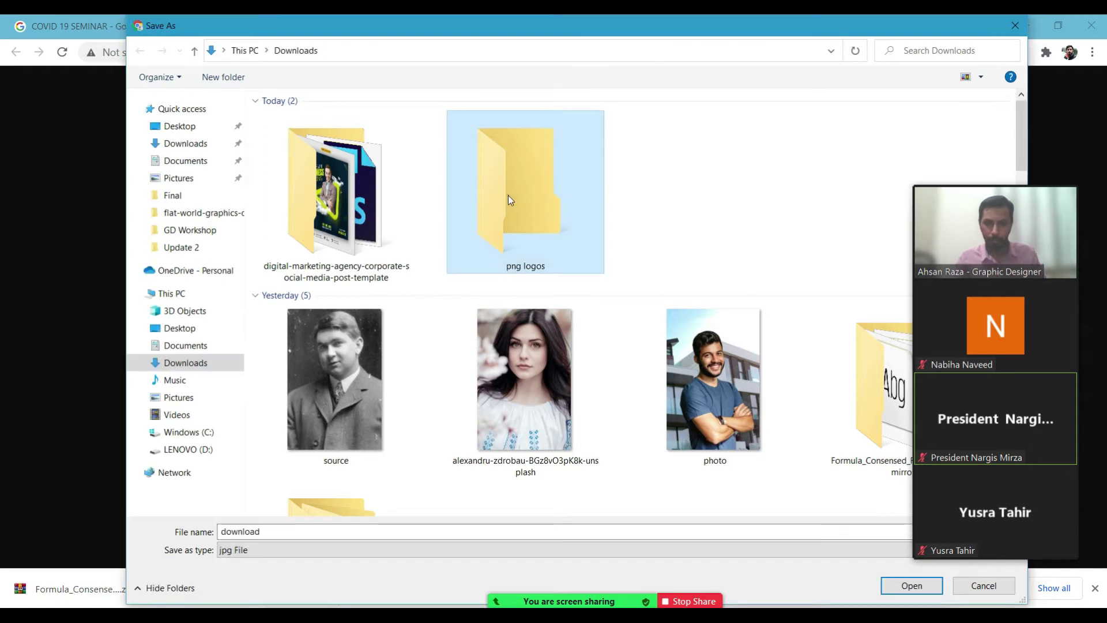
{"action": "double_click", "coordinate": [534, 233]}
{"action": "key", "text": "Return"}
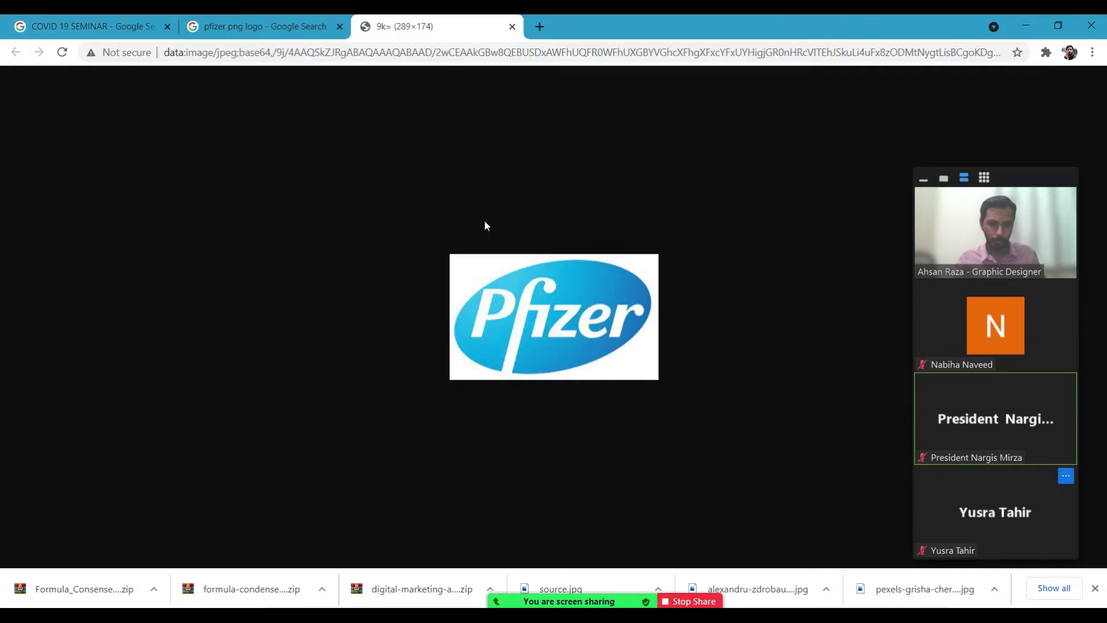
{"action": "left_click", "coordinate": [286, 29]}
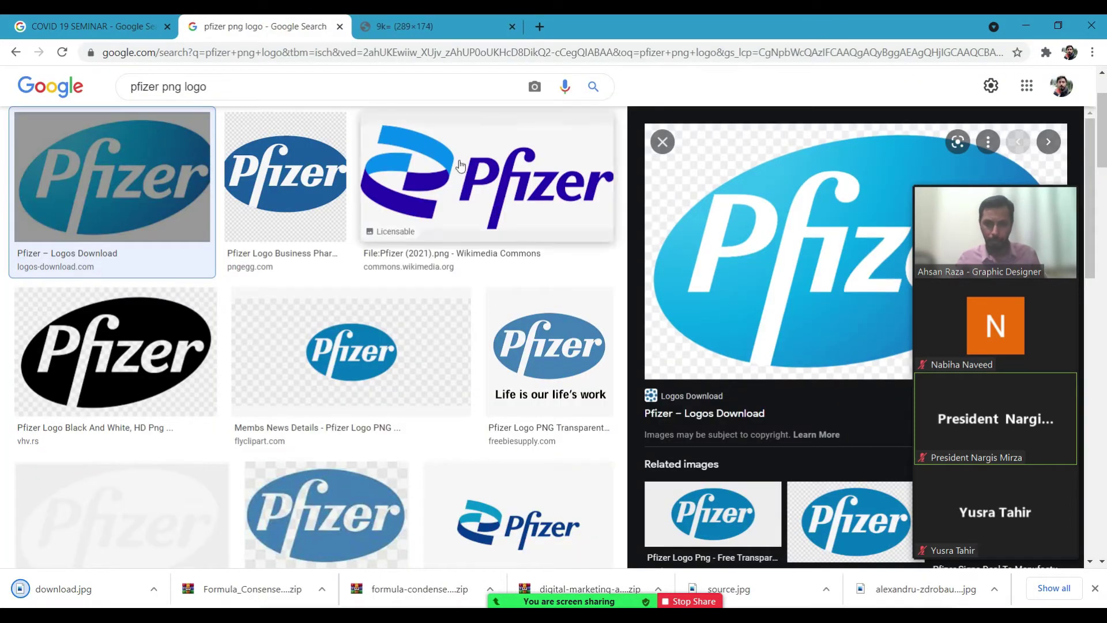
Search Google Images for 'abott PNG logo' and preview the first Abbott result.
{"action": "left_click", "coordinate": [215, 82]}
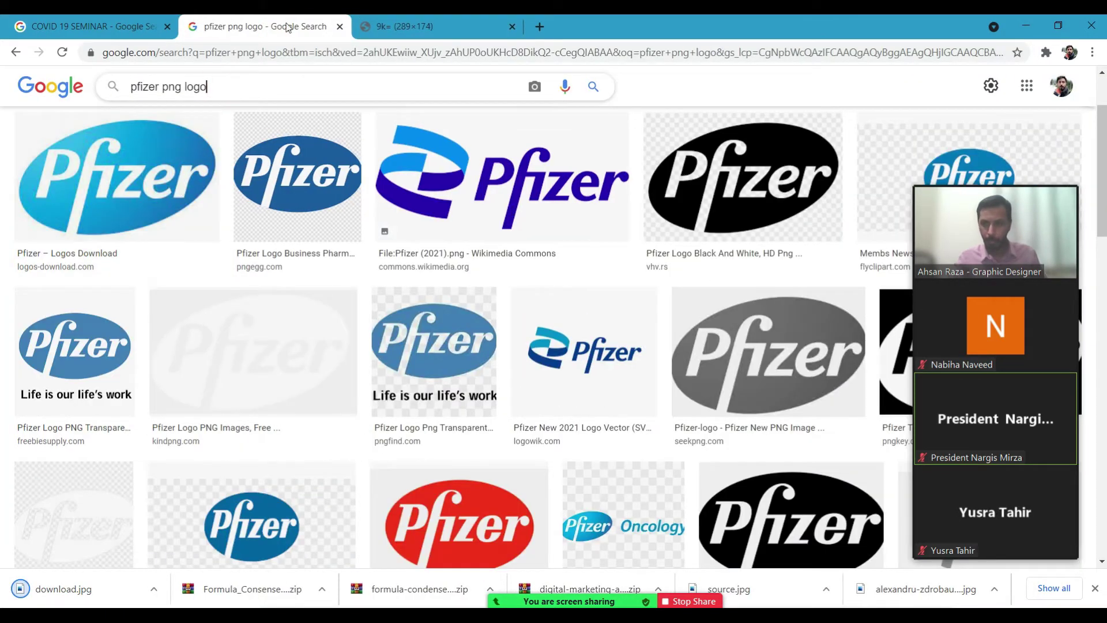
{"action": "key", "text": "ctrl+a"}
{"action": "type", "text": "AB"}
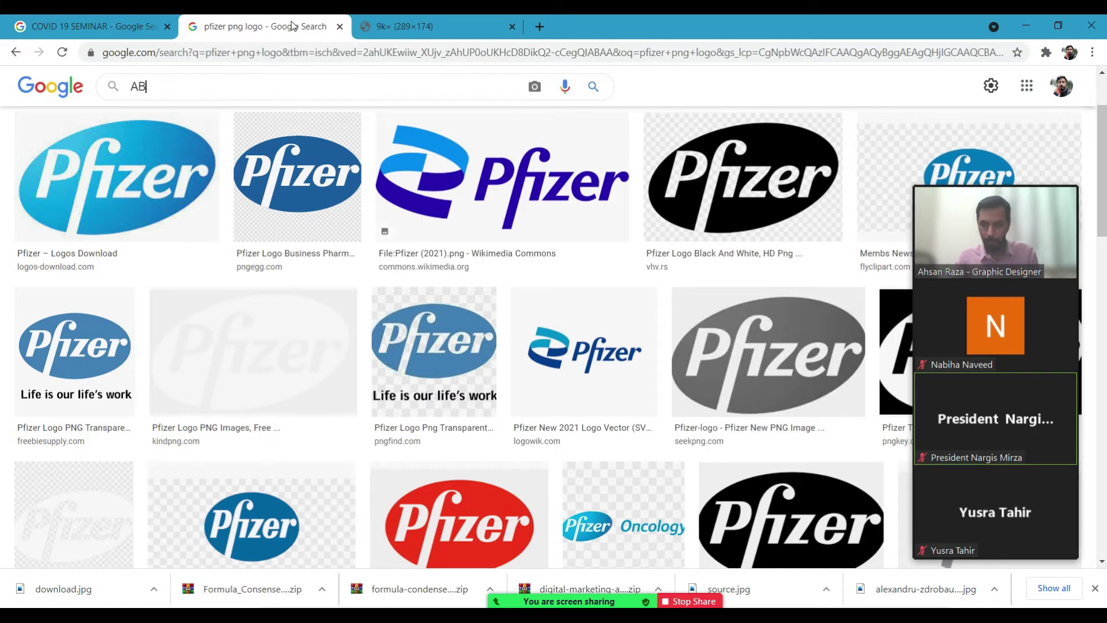
{"action": "type", "text": "OT"}
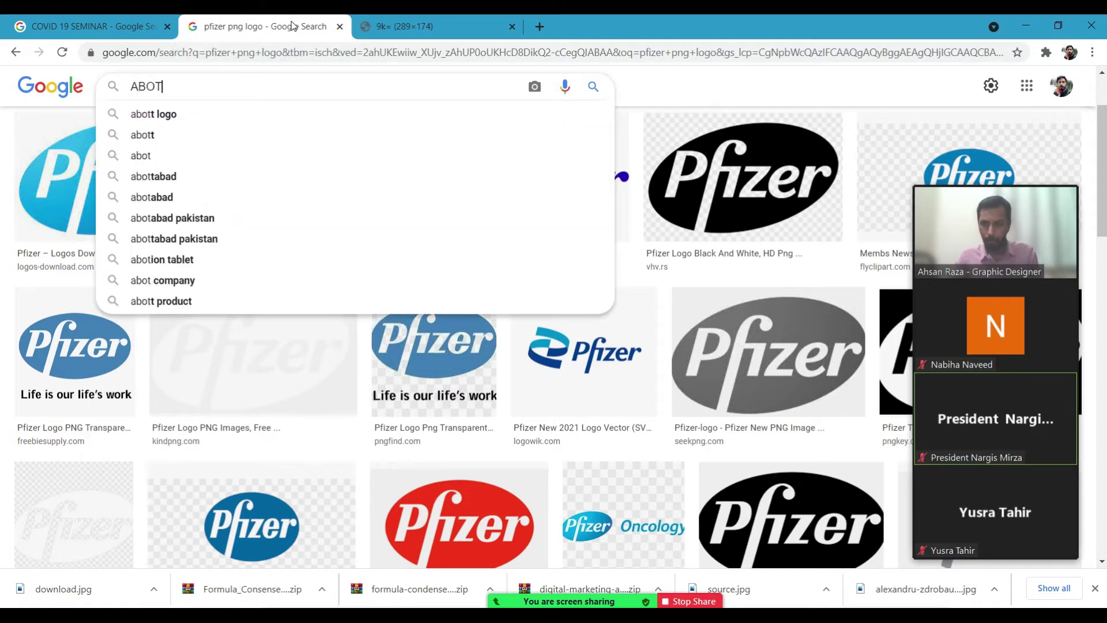
{"action": "key", "text": "Down"}
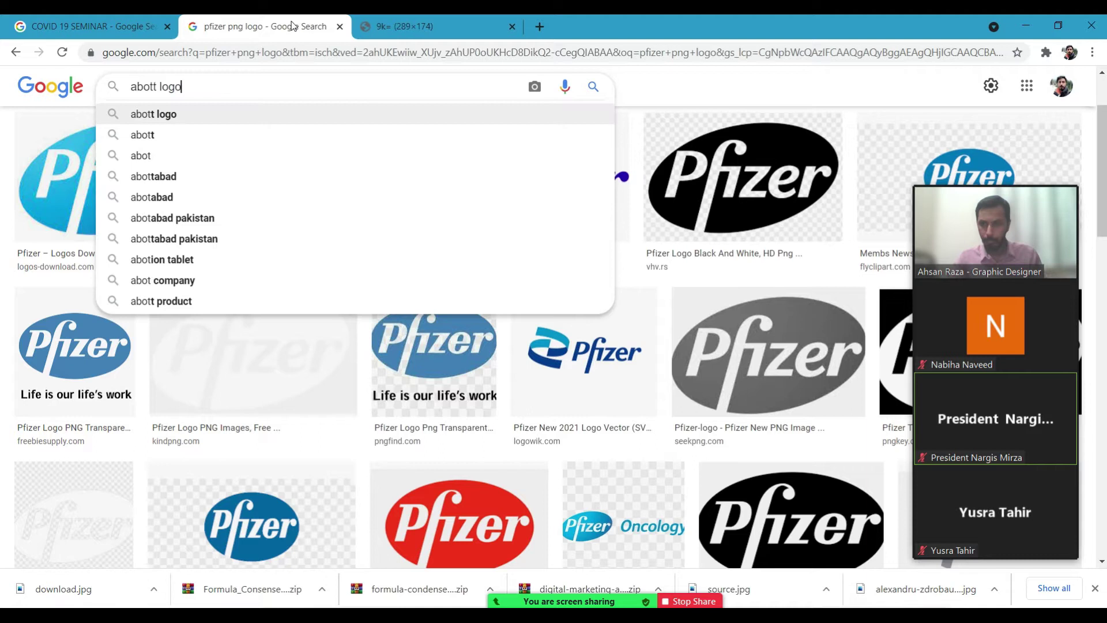
{"action": "key", "text": "Return"}
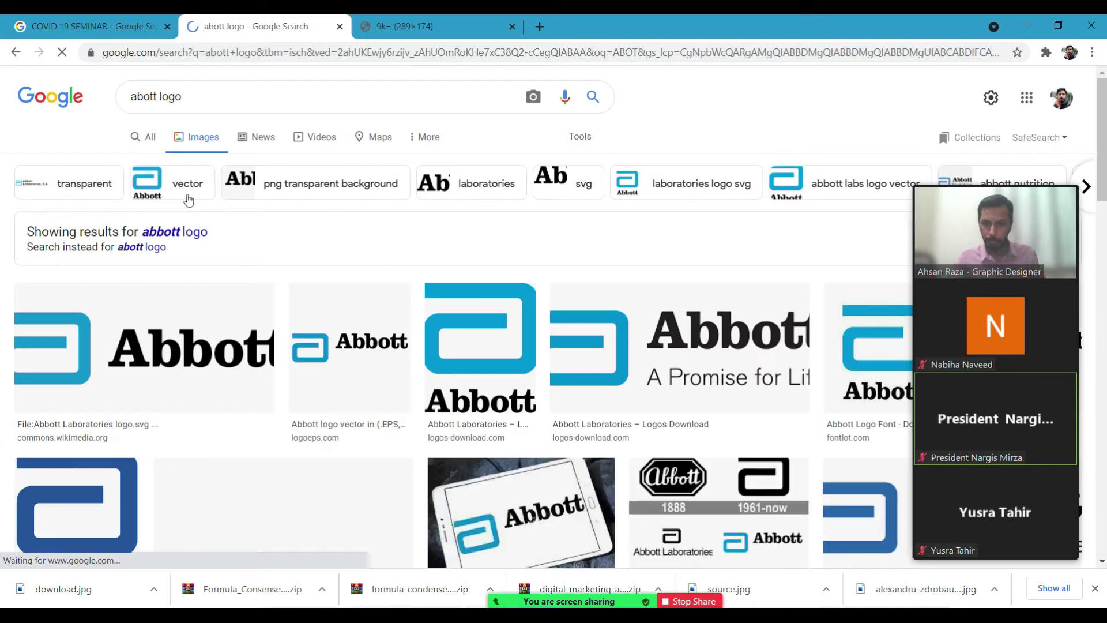
{"action": "left_click", "coordinate": [218, 99]}
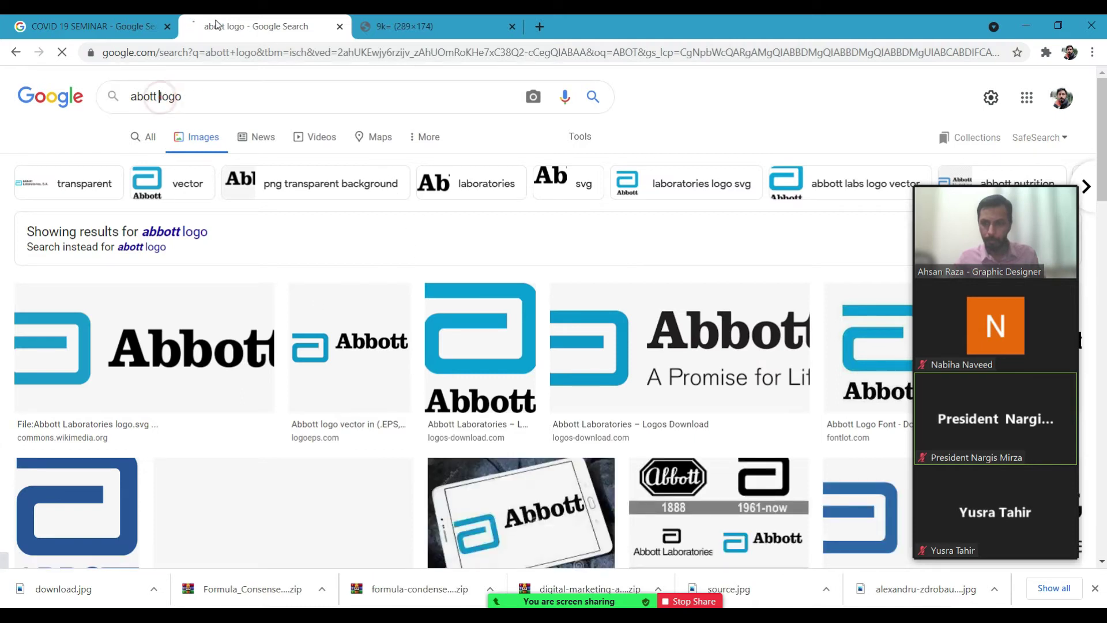
{"action": "left_click", "coordinate": [161, 96]}
{"action": "type", "text": "PNG"}
{"action": "key", "text": "Return"}
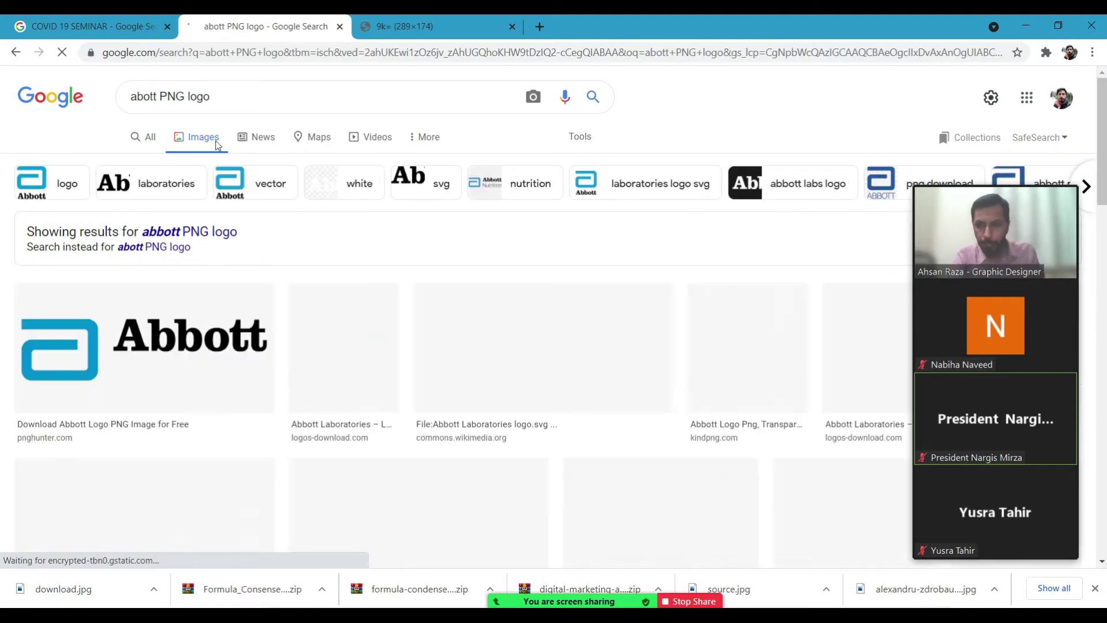
{"action": "scroll", "coordinate": [343, 227], "scroll_direction": "down", "scroll_amount": 3}
{"action": "left_click", "coordinate": [343, 227]}
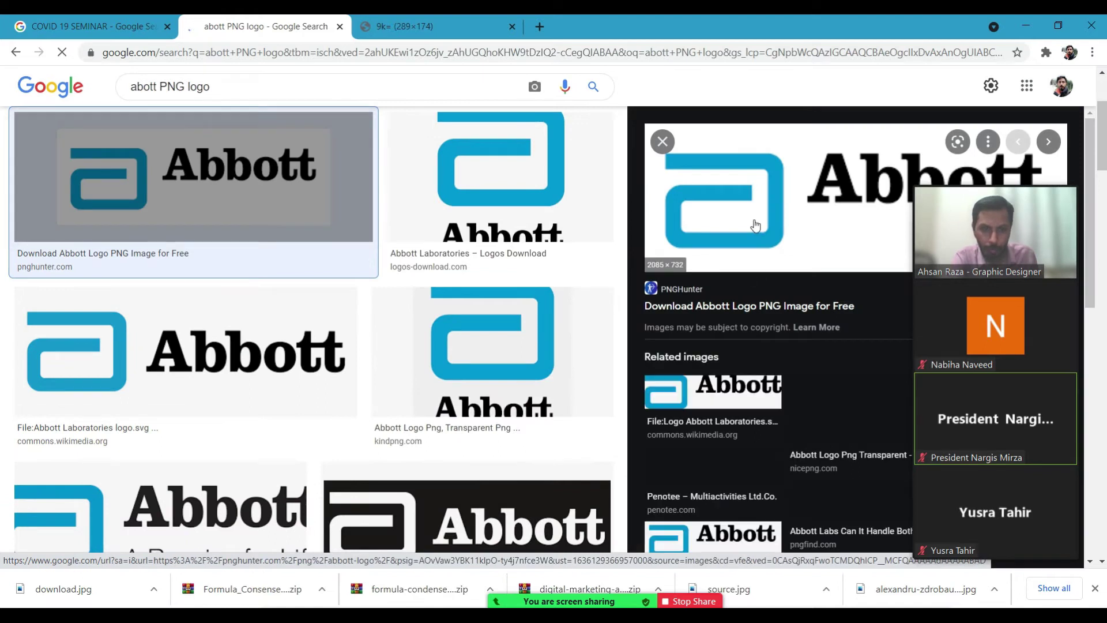
Open the Abbott image in a new tab and save it into the png logos folder.
{"action": "right_click", "coordinate": [760, 225]}
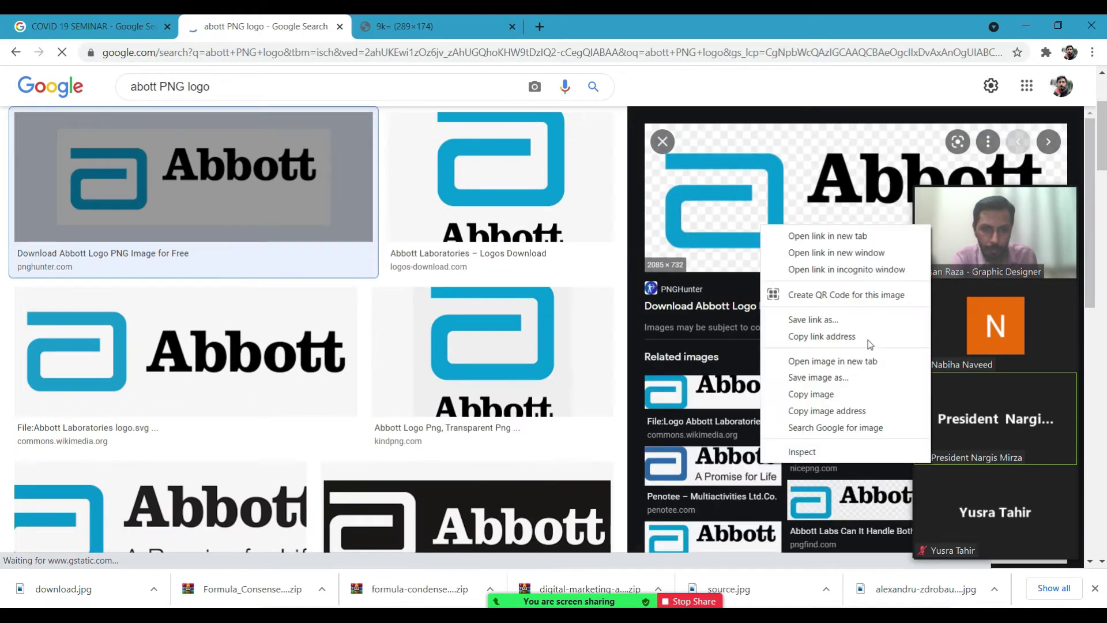
{"action": "left_click", "coordinate": [842, 361]}
{"action": "left_click", "coordinate": [582, 23]}
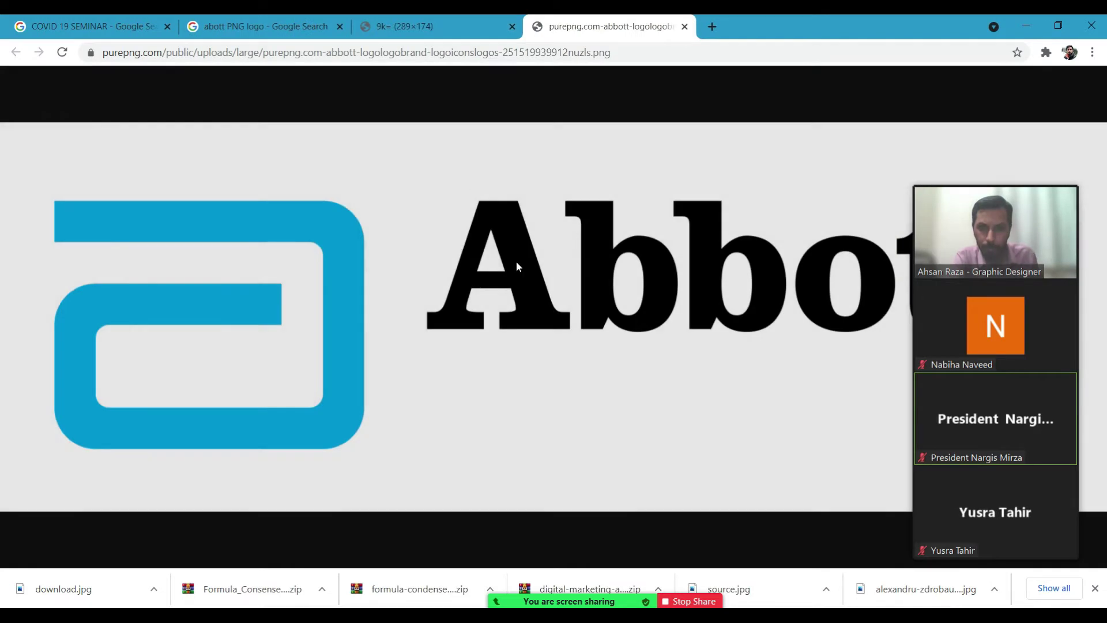
{"action": "right_click", "coordinate": [516, 263]}
{"action": "left_click", "coordinate": [573, 283]}
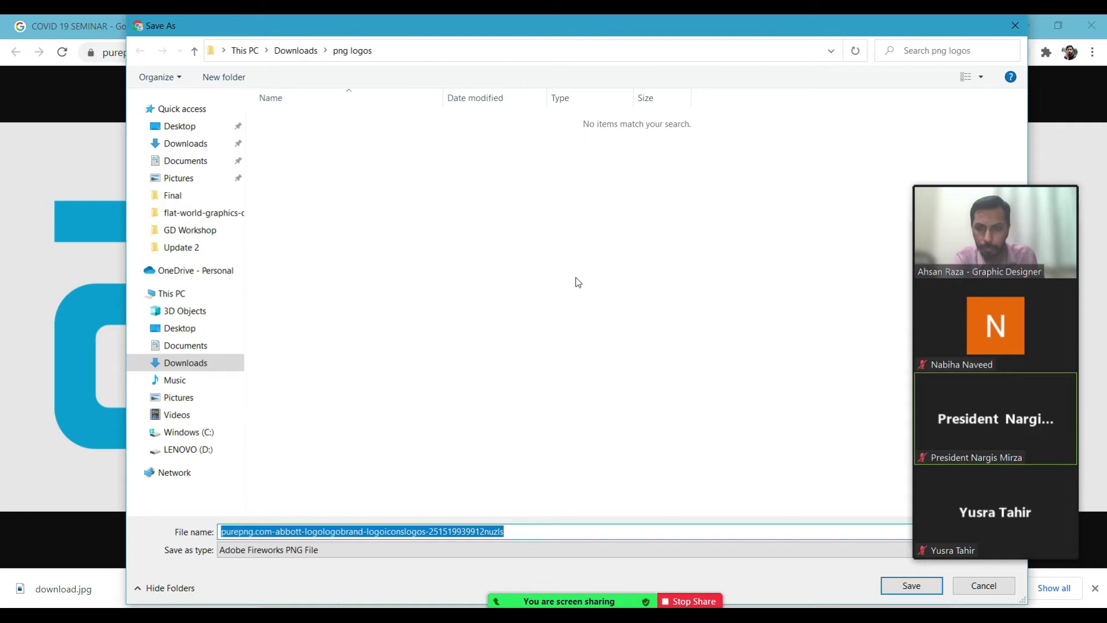
{"action": "key", "text": "Return"}
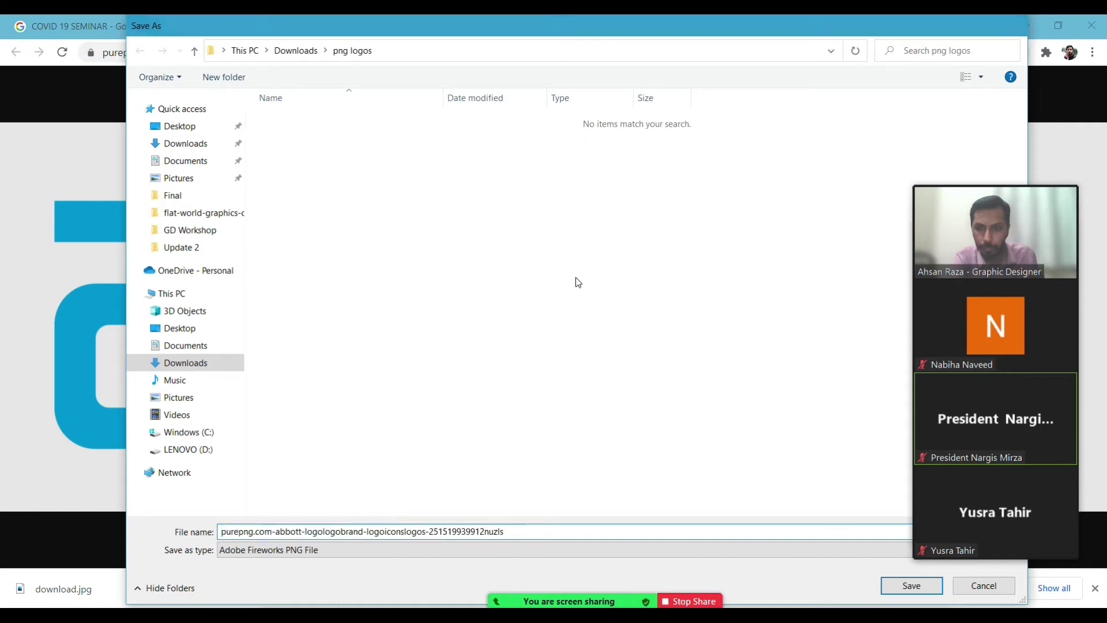
Close the Abbott and Pfizer image tabs, then bring up Photoshop's Open dialog with Ctrl+O.
{"action": "left_click", "coordinate": [403, 24]}
{"action": "left_click", "coordinate": [571, 26]}
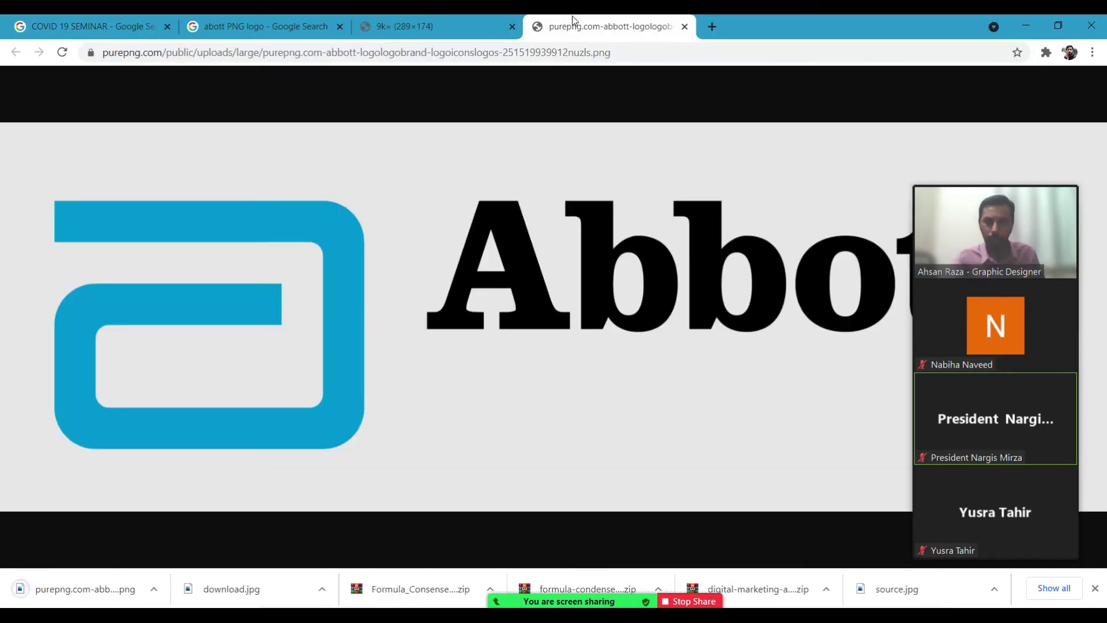
{"action": "left_click", "coordinate": [684, 27]}
{"action": "key", "text": "ctrl+w"}
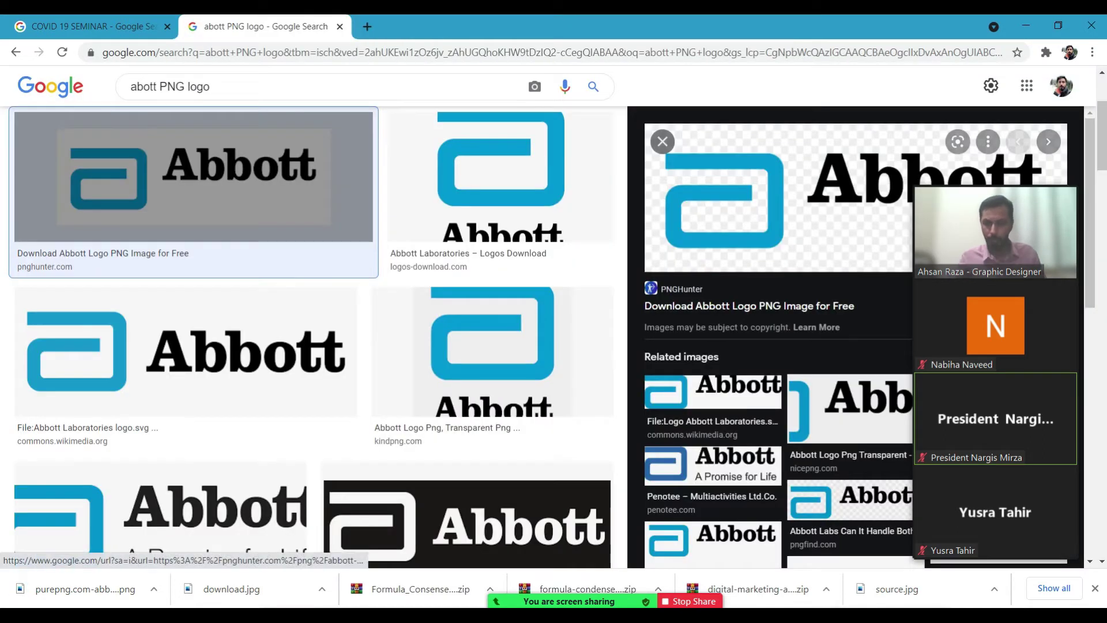
{"action": "key", "text": "alt+Tab"}
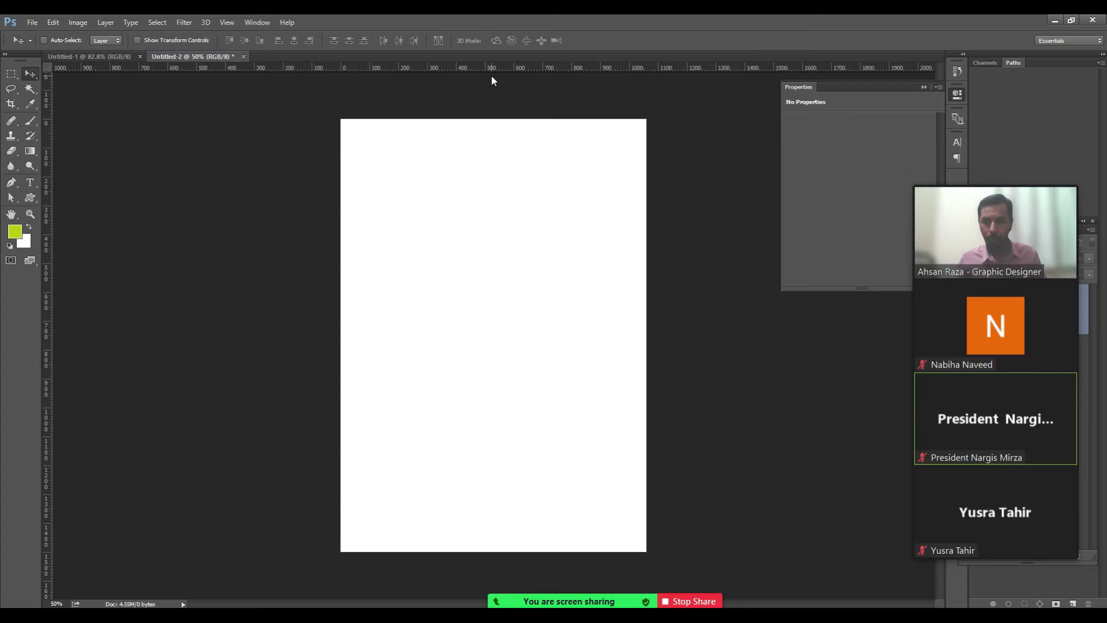
{"action": "key", "text": "ctrl+o"}
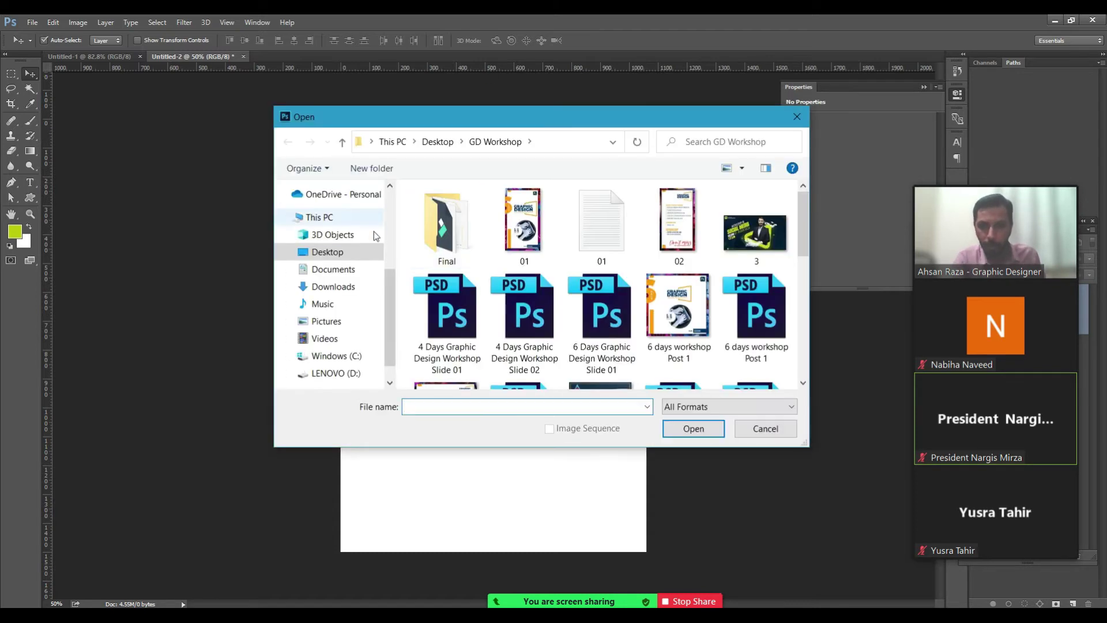
Open download.jpg and the Abbott PNG together from Downloads > png logos.
{"action": "left_click", "coordinate": [340, 287]}
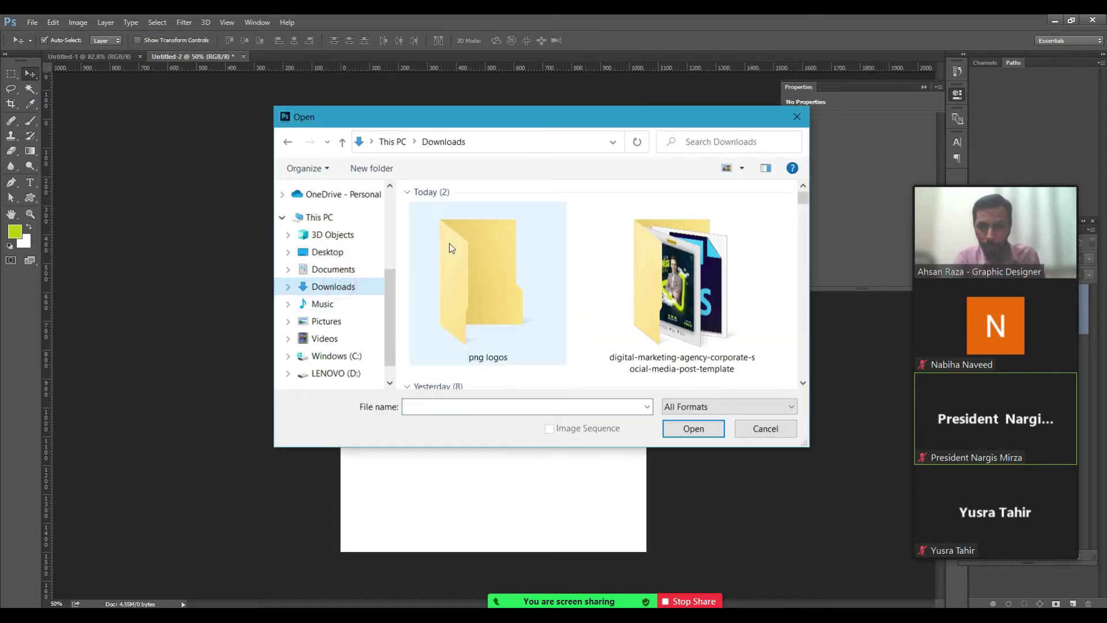
{"action": "double_click", "coordinate": [479, 260]}
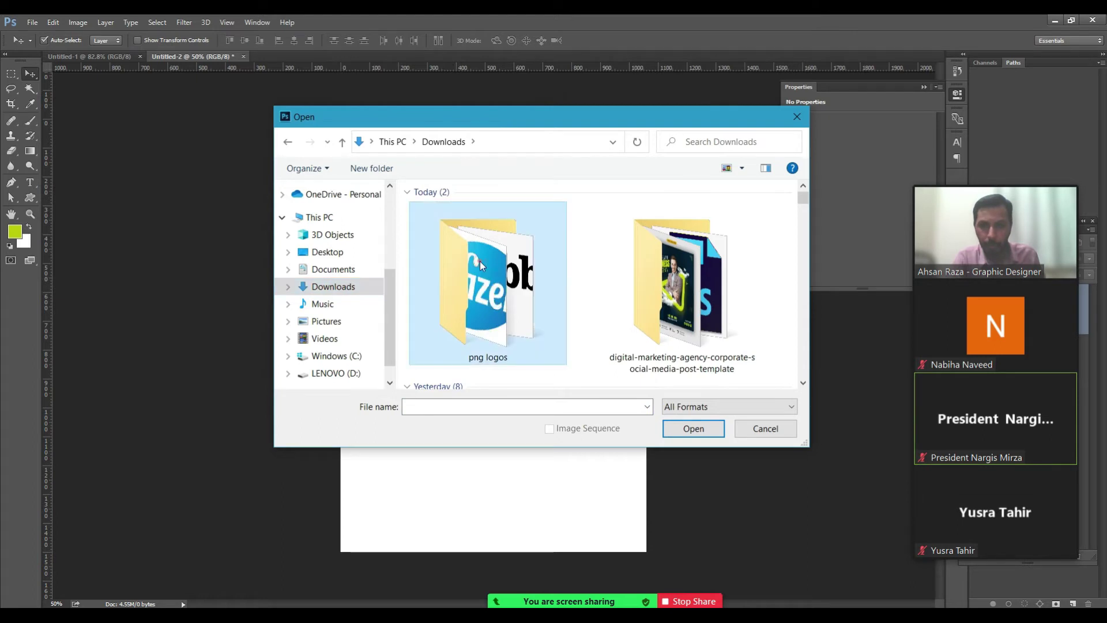
{"action": "left_click", "coordinate": [464, 242]}
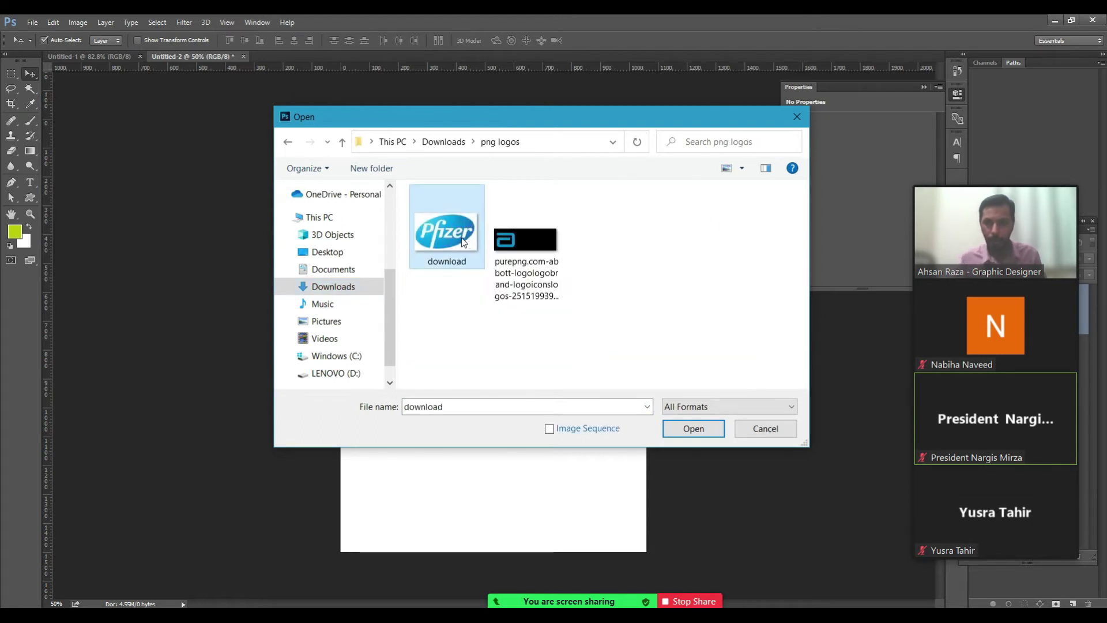
{"action": "key", "text": "ctrl+a"}
{"action": "key", "text": "Return"}
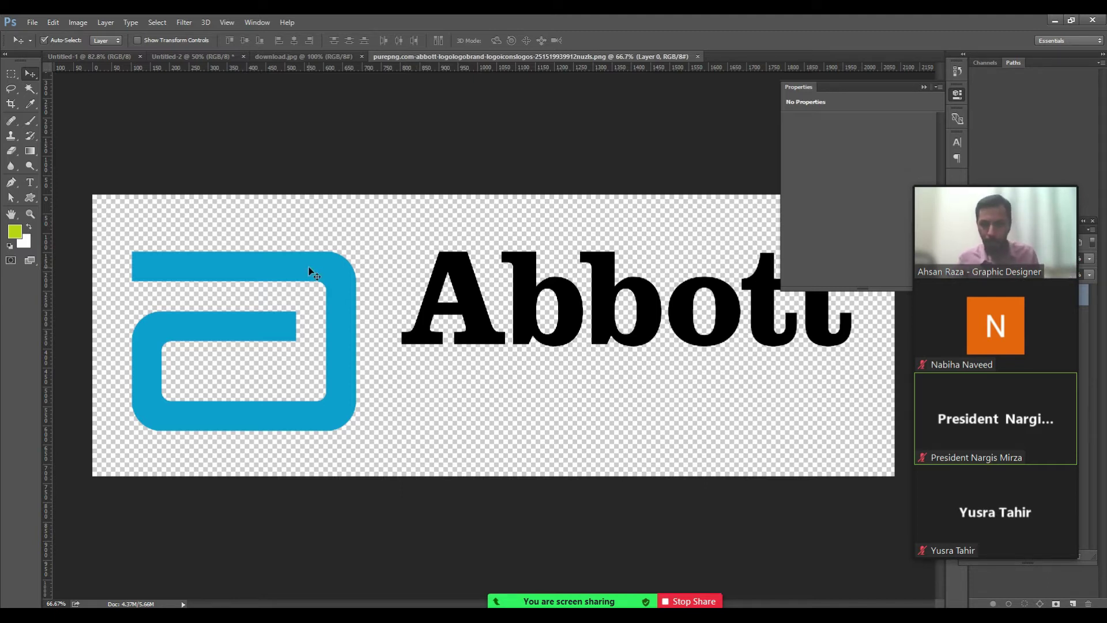
Place the Abbott logo onto the blank portrait canvas and nudge it into position.
{"action": "key", "text": "q"}
{"action": "key", "text": "ctrl+a"}
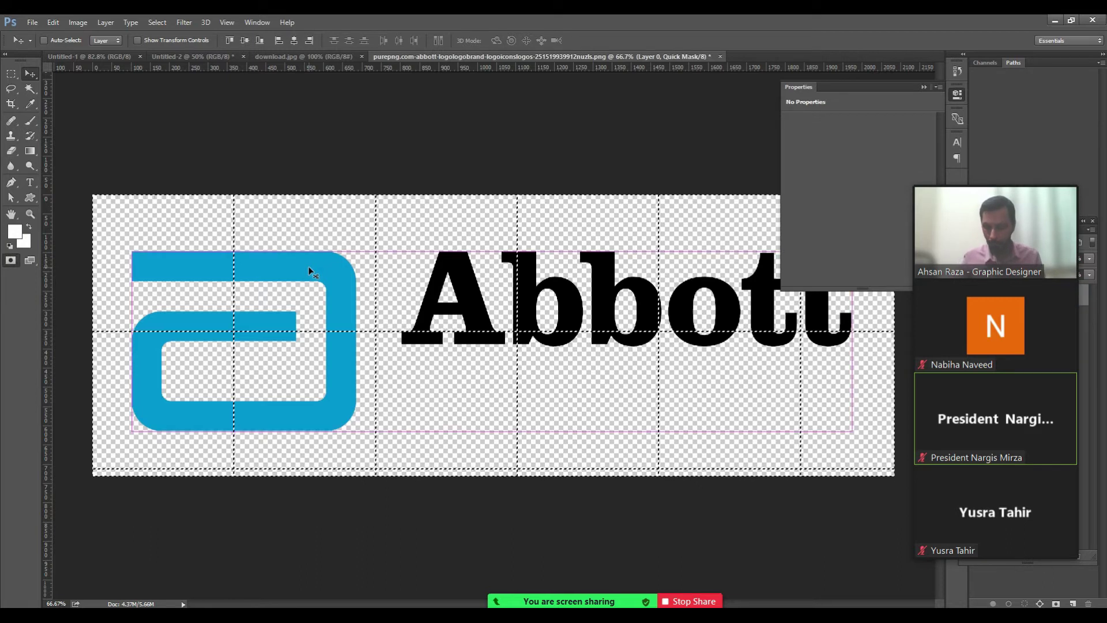
{"action": "left_click", "coordinate": [222, 56]}
{"action": "left_click_drag", "start_coordinate": [222, 203], "coordinate": [388, 222]}
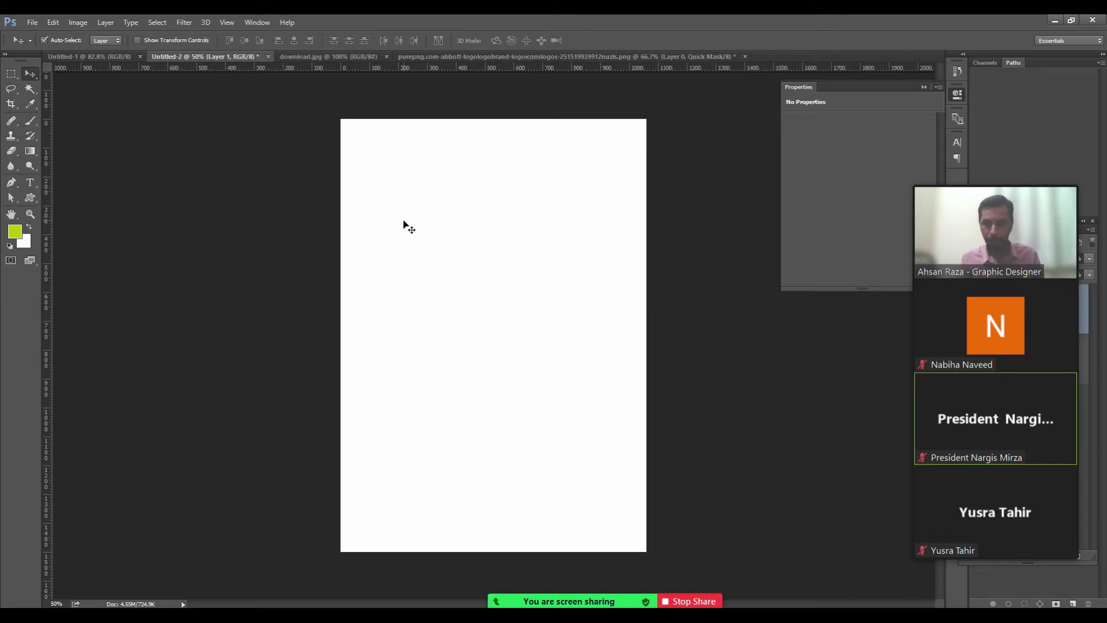
{"action": "key", "text": "ctrl+minus"}
{"action": "key", "text": "ctrl+minus"}
{"action": "key", "text": "ctrl+minus"}
{"action": "key", "text": "ctrl+minus"}
{"action": "key", "text": "ctrl+minus"}
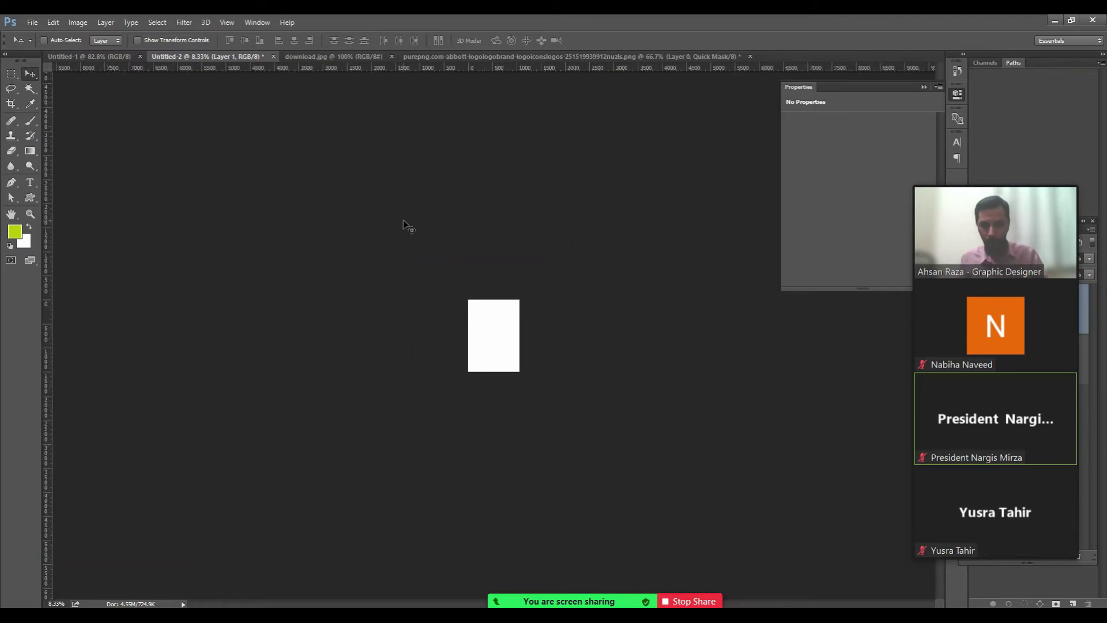
{"action": "key", "text": "ctrl+minus"}
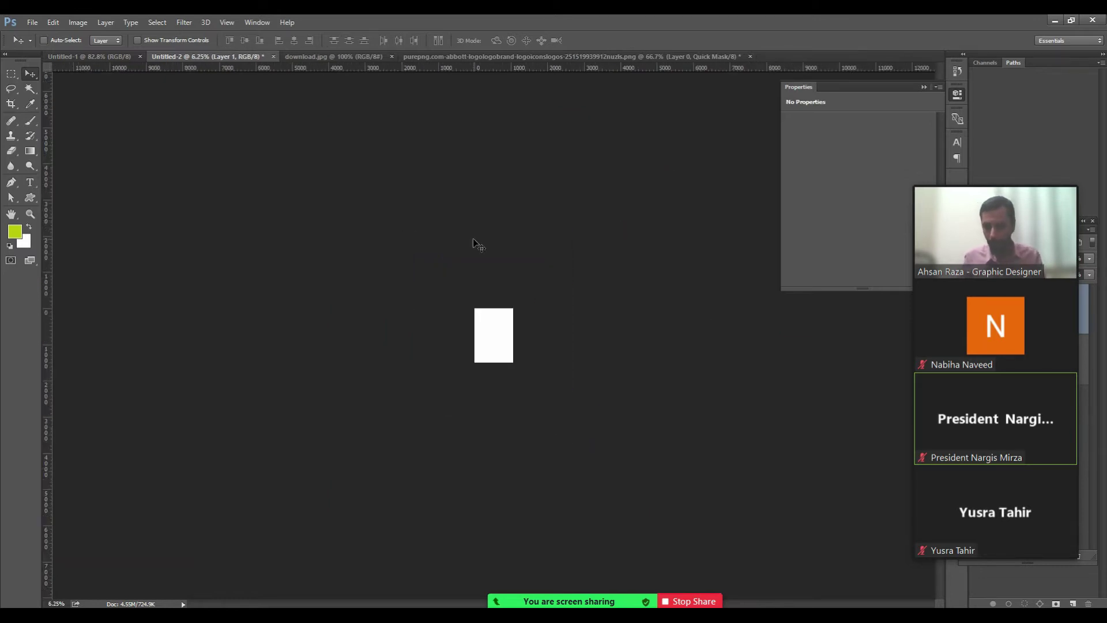
{"action": "key", "text": "ctrl+t"}
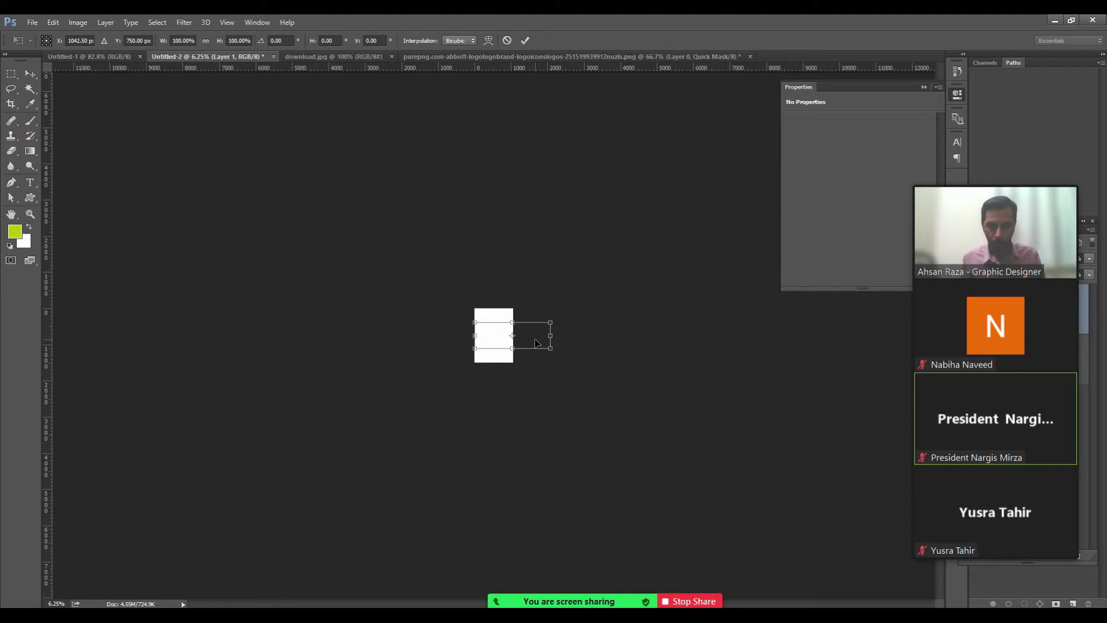
{"action": "mouse_move", "coordinate": [536, 338]}
{"action": "left_mouse_down"}
{"action": "mouse_move", "coordinate": [500, 330]}
{"action": "mouse_move", "coordinate": [540, 339]}
{"action": "left_mouse_up"}
{"action": "key", "text": "Return"}
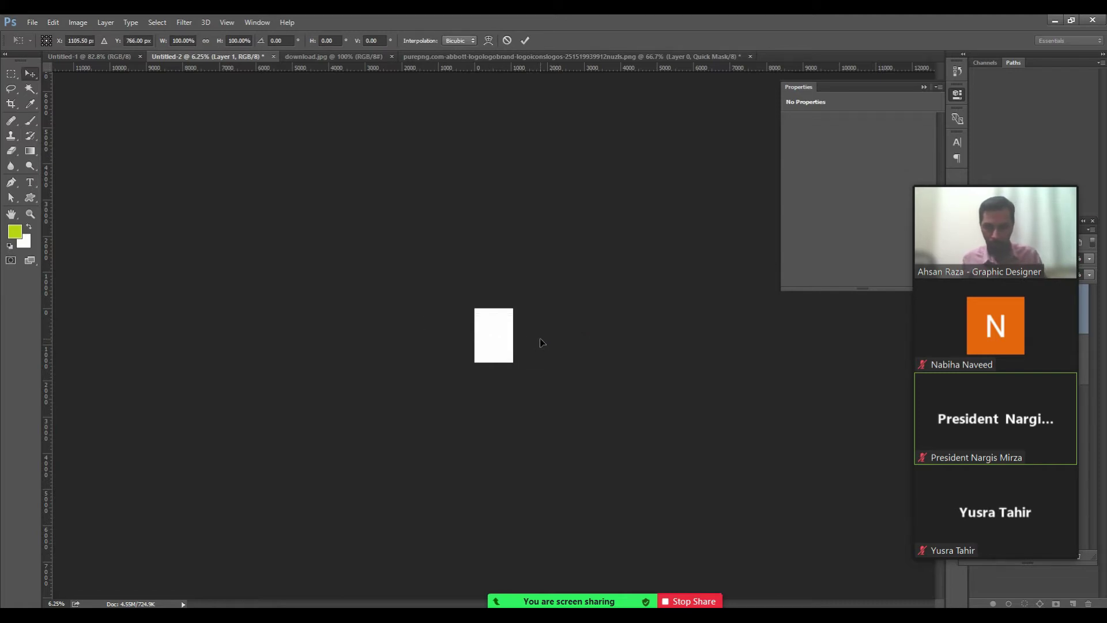
Zoom the canvas to 100% and show the Open dialog for png logos.
{"action": "key", "text": "ctrl+1"}
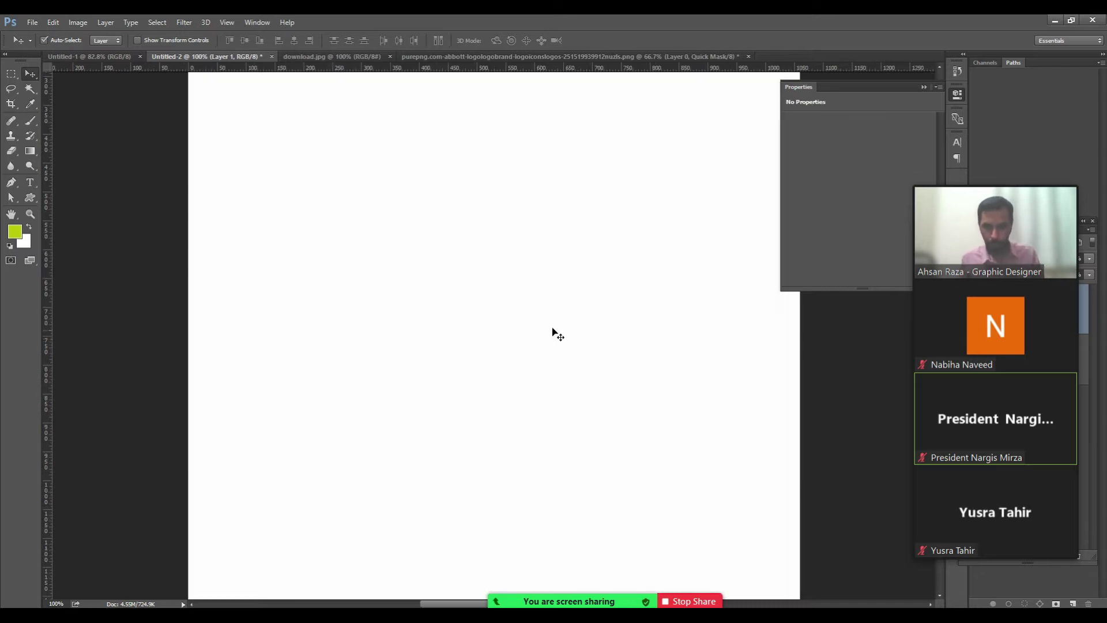
{"action": "key", "text": "ctrl"}
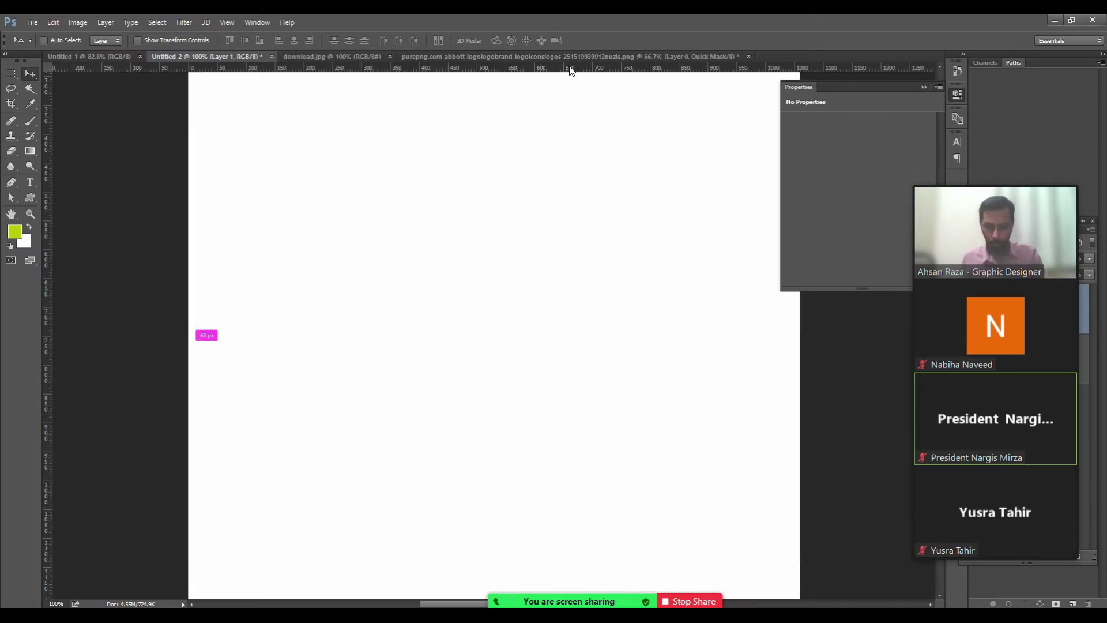
{"action": "key", "text": "ctrl+o"}
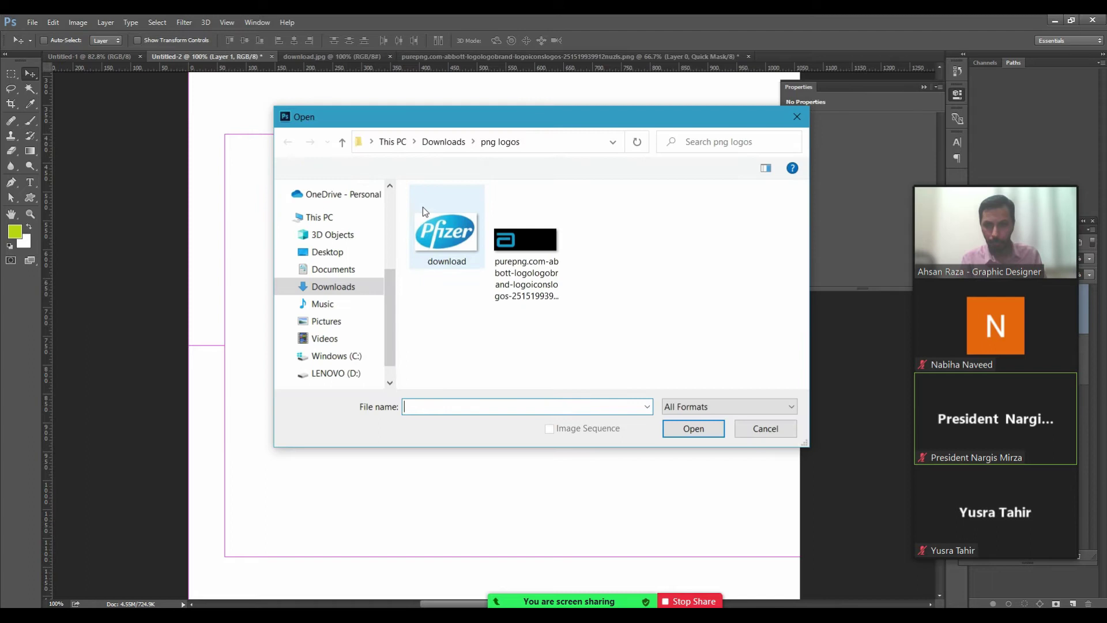
Open the Abbott logo file from the png logos folder.
{"action": "left_click", "coordinate": [536, 234]}
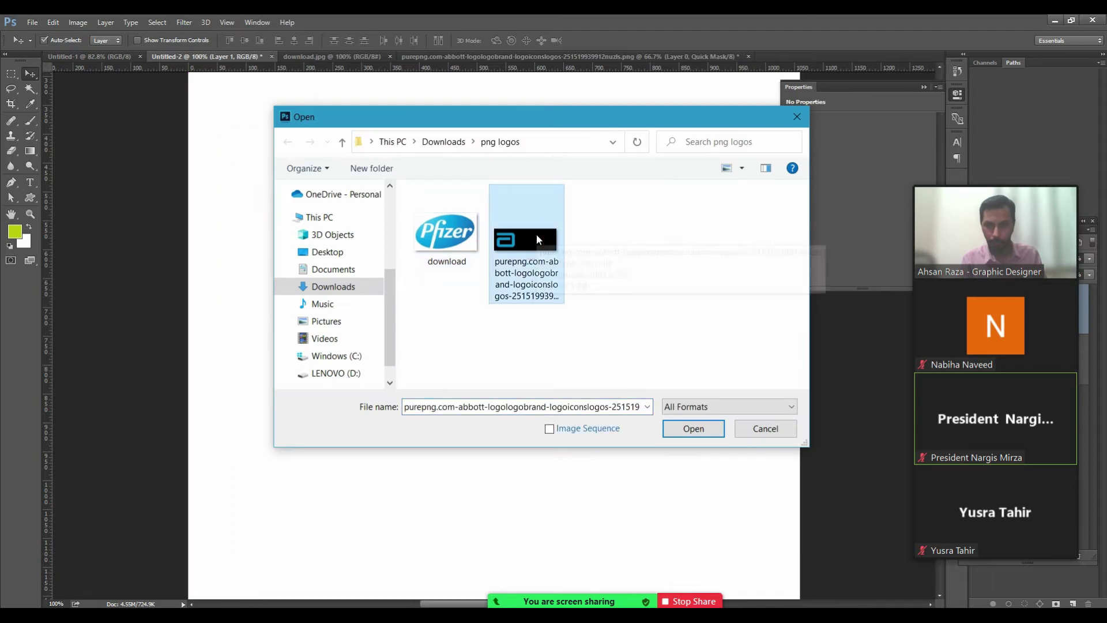
{"action": "double_click", "coordinate": [536, 234]}
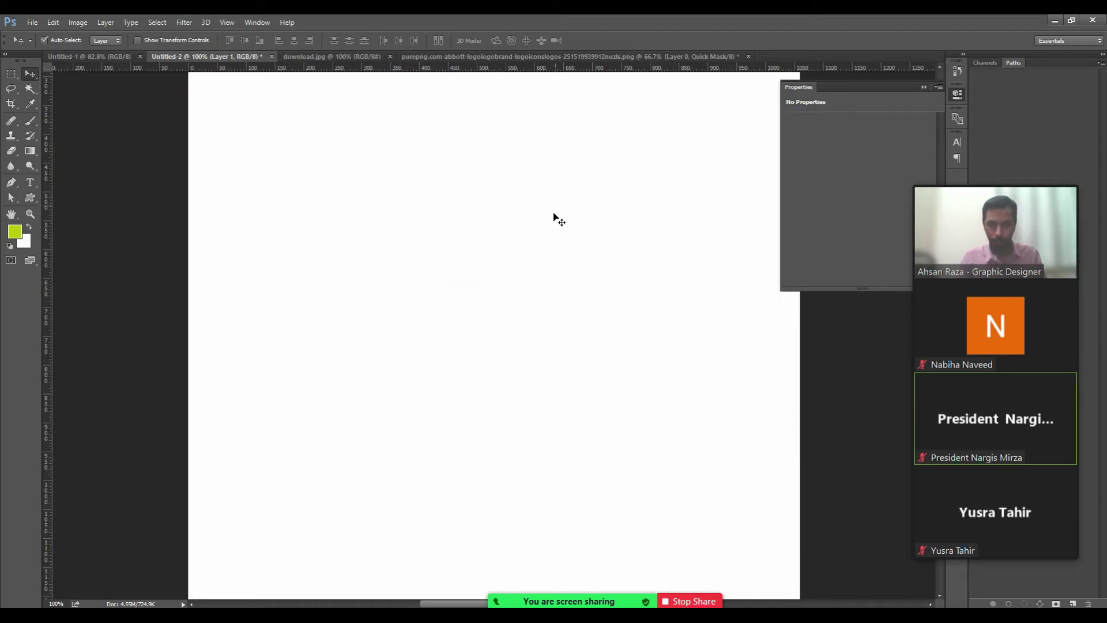
{"action": "mouse_move", "coordinate": [984, 195]}
{"action": "left_click_drag", "start_coordinate": [1036, 182], "coordinate": [919, 464]}
{"action": "left_click", "coordinate": [781, 199]}
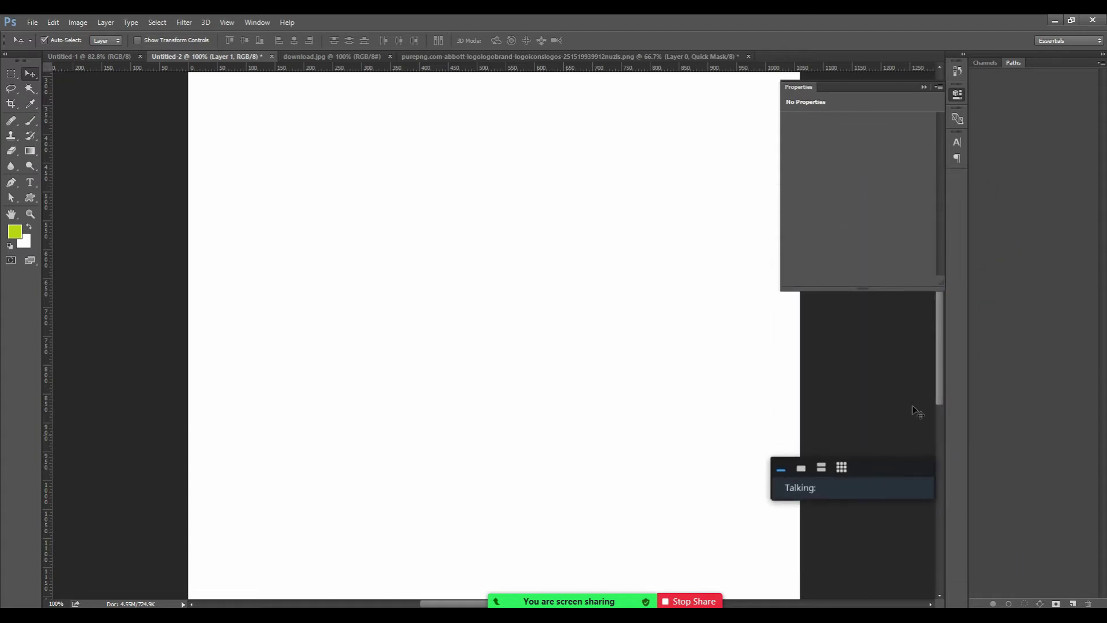
Show the Layers panel and delete Layer 1 from the portrait page.
{"action": "key", "text": "F7"}
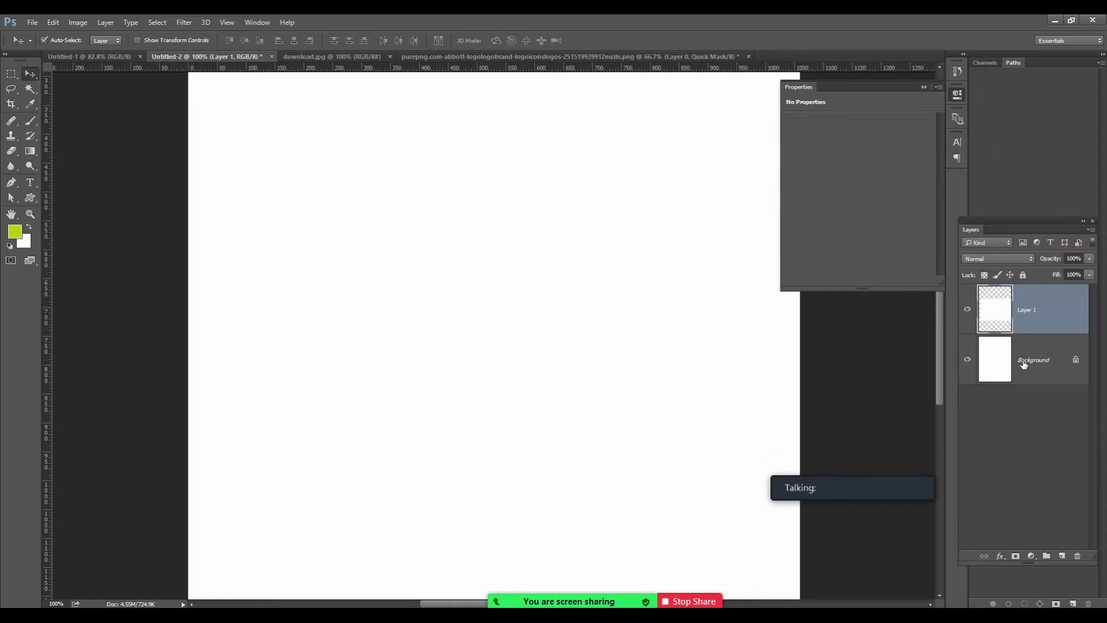
{"action": "left_click", "coordinate": [968, 311]}
{"action": "key", "text": "ctrl+minus"}
{"action": "key", "text": "ctrl+minus"}
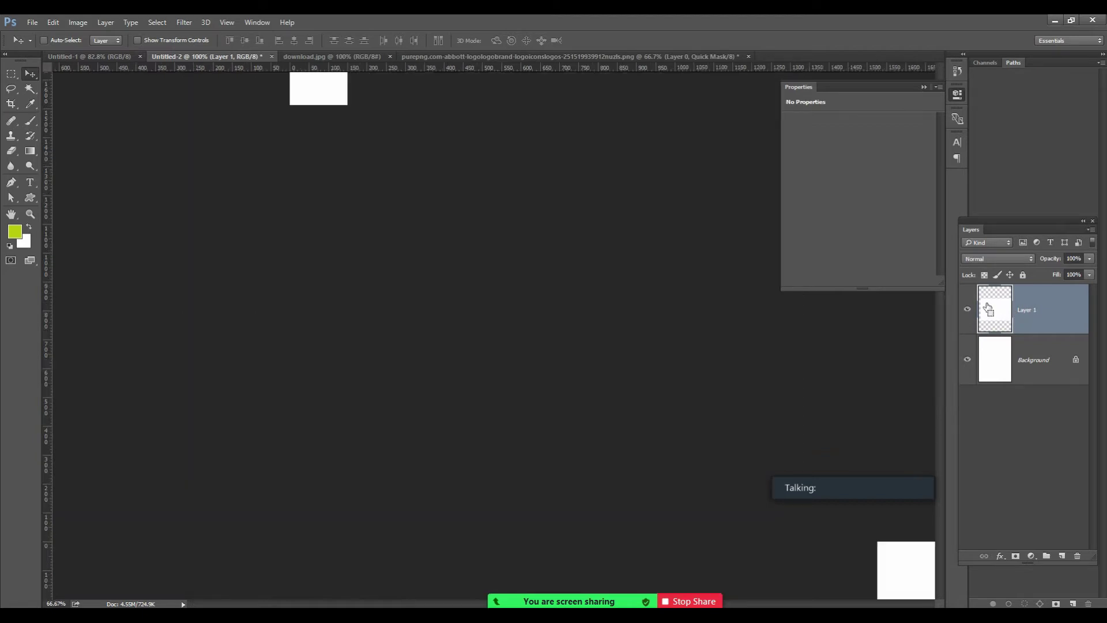
{"action": "key", "text": "Delete"}
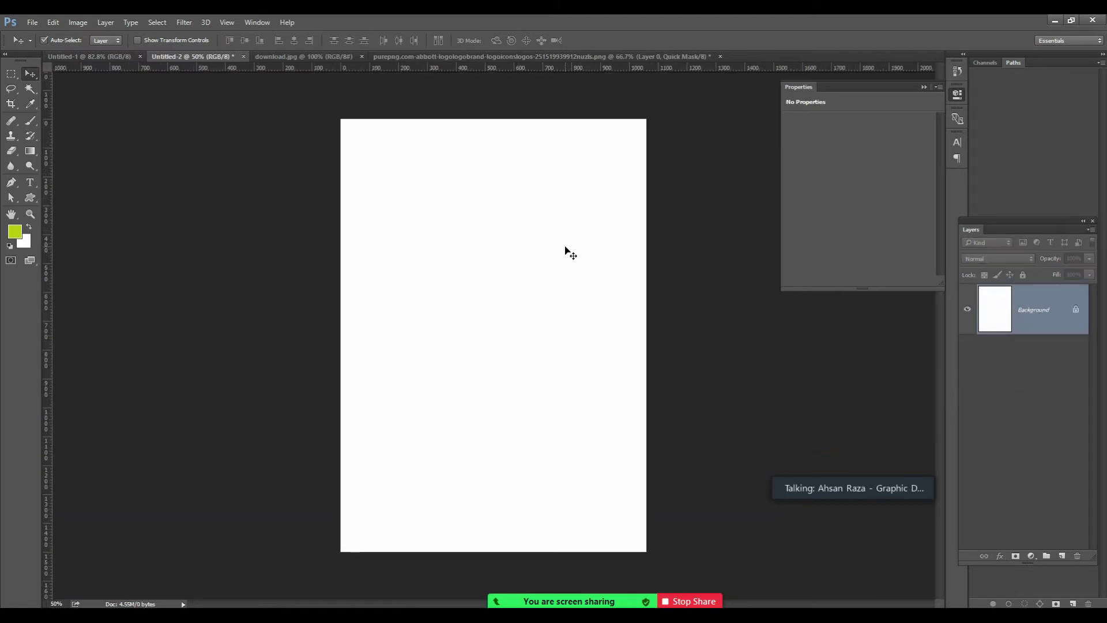
Reopen the Abbott logo document, select all of it, and return to the portrait page.
{"action": "key", "text": "ctrl+o"}
{"action": "left_click", "coordinate": [439, 240]}
{"action": "double_click", "coordinate": [507, 247]}
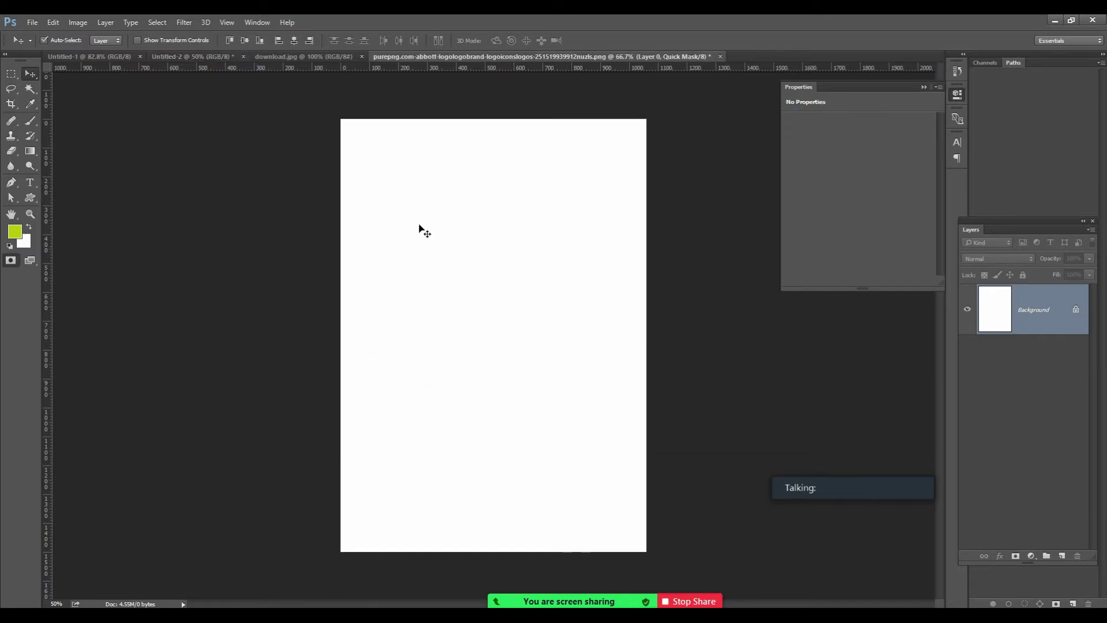
{"action": "key", "text": "ctrl+a"}
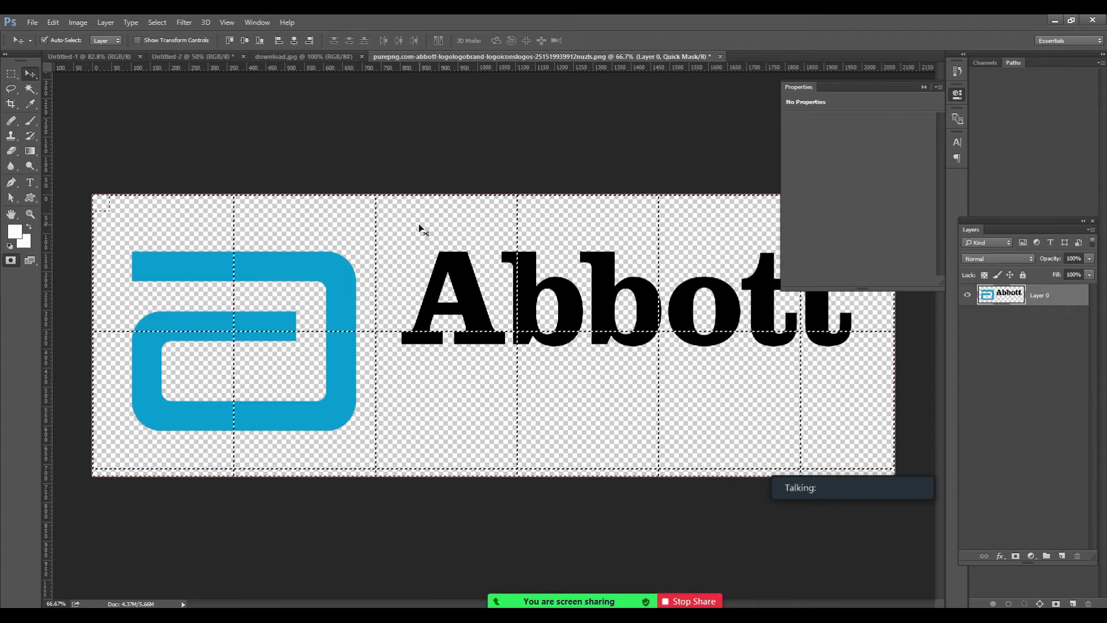
{"action": "left_click", "coordinate": [165, 56]}
Add a new layer and move its dark bar shape upward on the page.
{"action": "key", "text": "ctrl+v"}
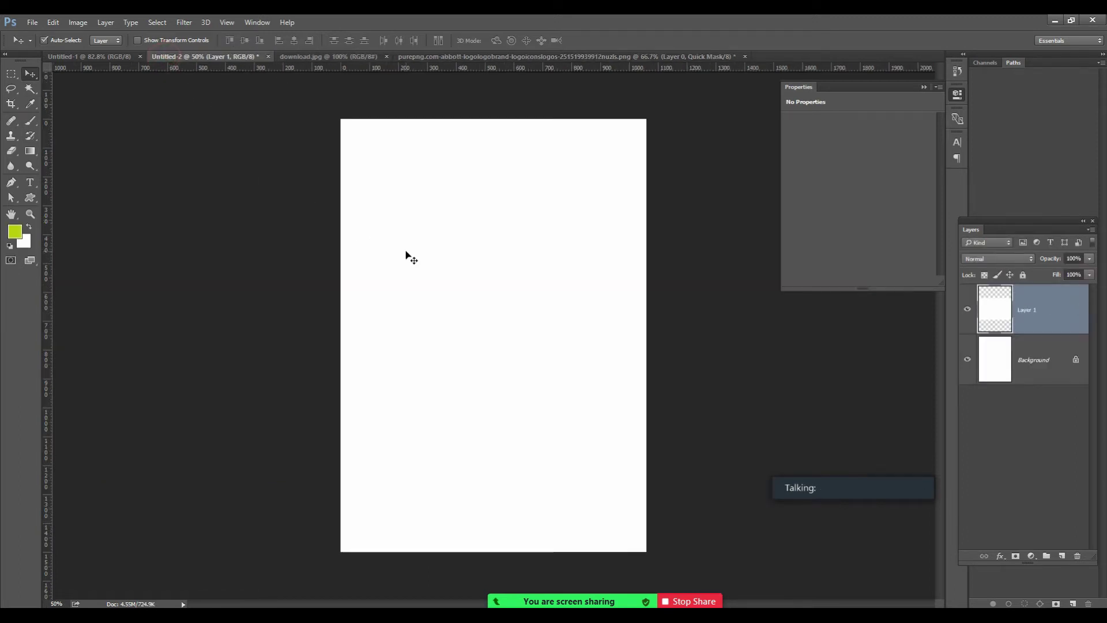
{"action": "key", "text": "ctrl+minus"}
{"action": "key", "text": "ctrl+minus"}
{"action": "key", "text": "ctrl+minus"}
{"action": "key", "text": "ctrl+minus"}
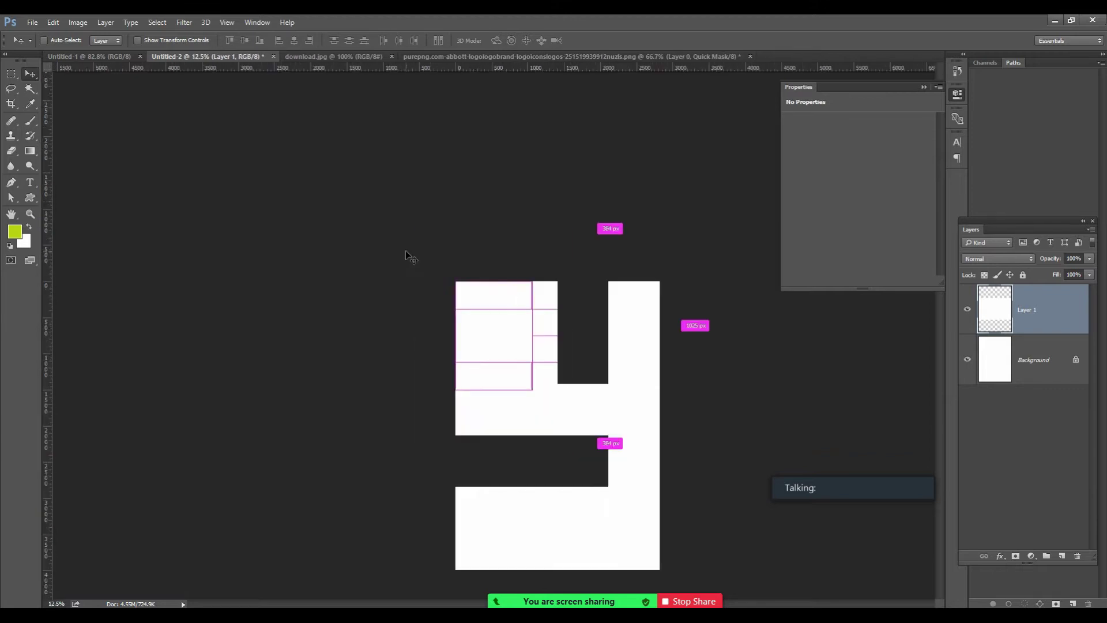
{"action": "key", "text": "ctrl+t"}
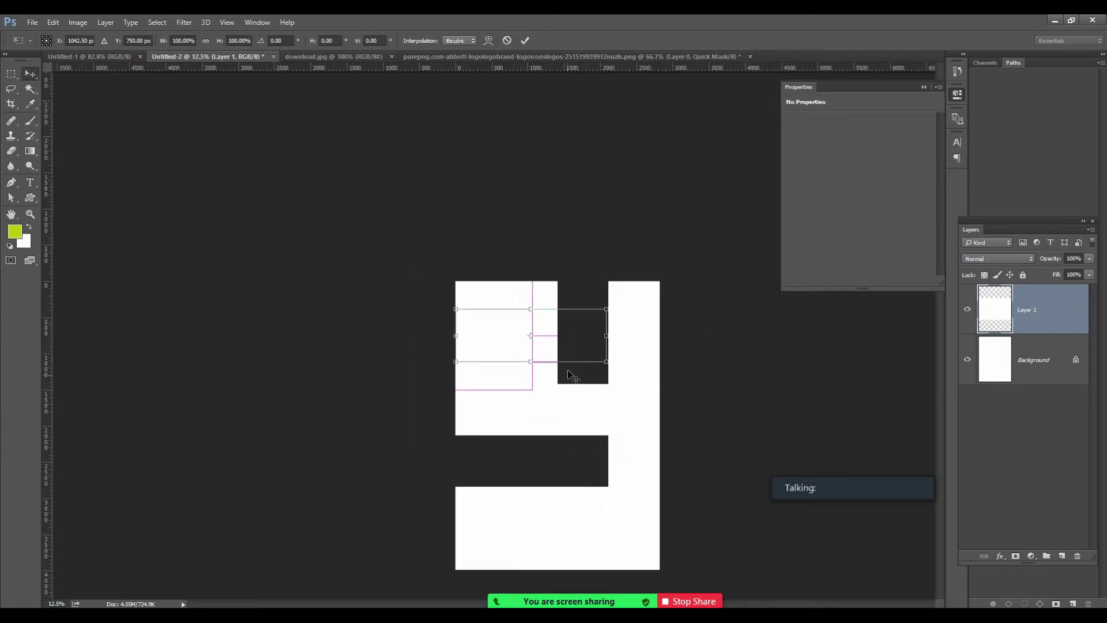
{"action": "key", "text": "Return"}
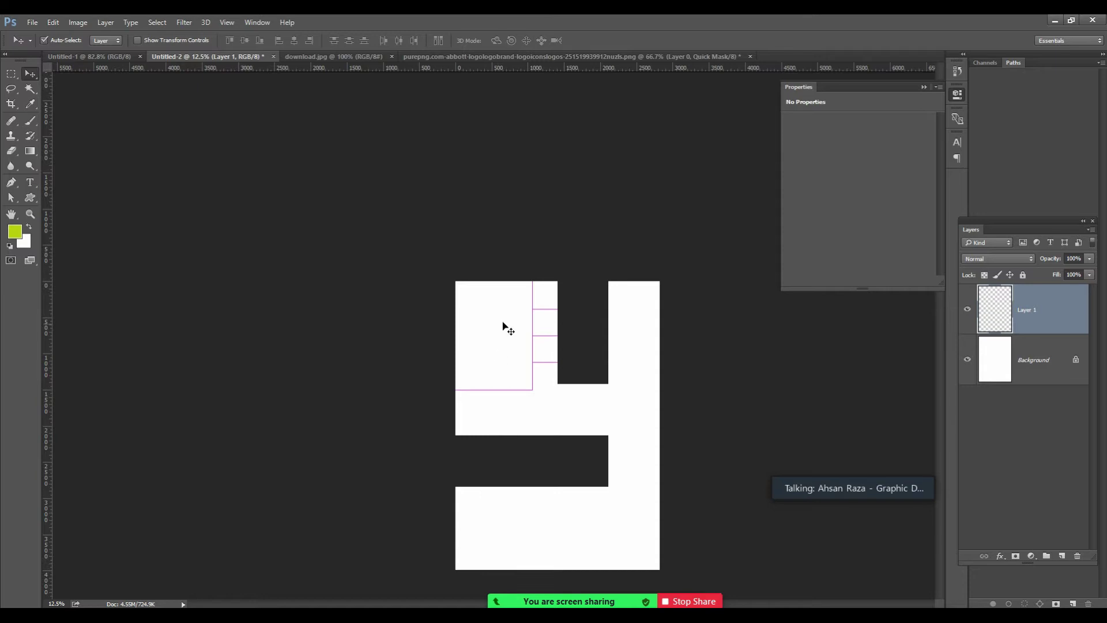
{"action": "key", "text": "ctrl+t"}
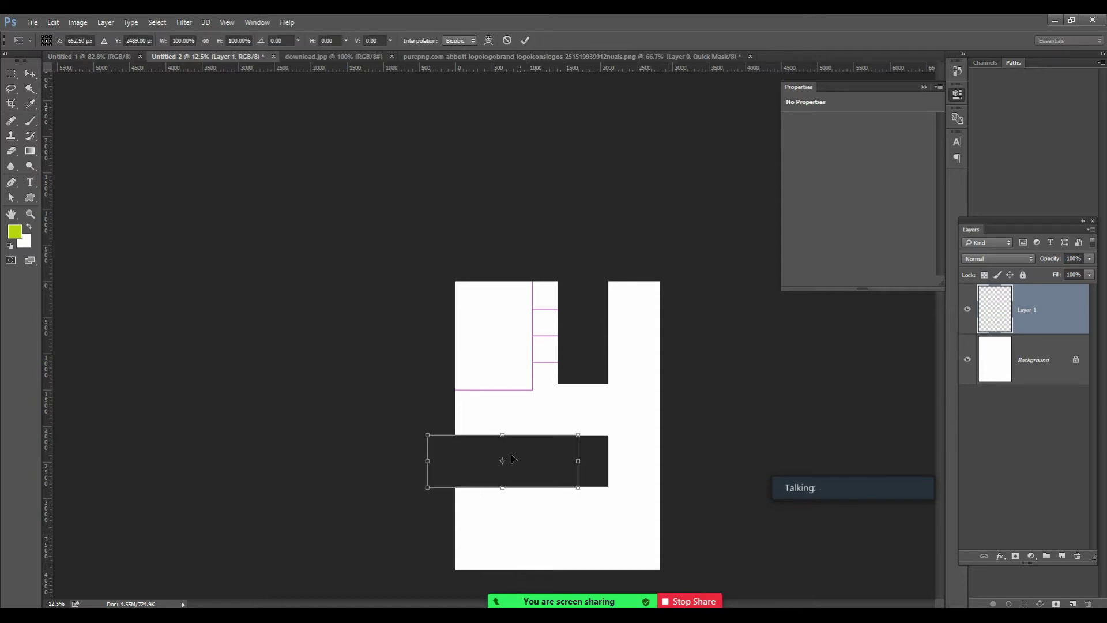
{"action": "left_click_drag", "start_coordinate": [538, 470], "coordinate": [524, 383]}
{"action": "key", "text": "Return"}
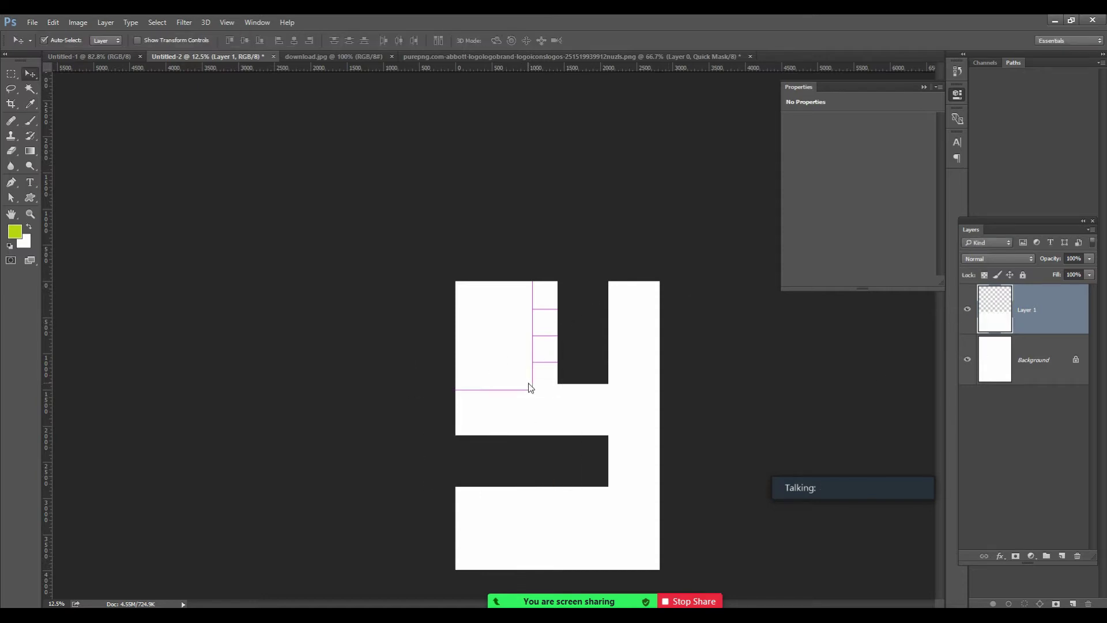
Fill the bar black, center it on the page, and merge it into the Background.
{"action": "scroll", "coordinate": [528, 386], "scroll_direction": "up", "scroll_amount": 5}
{"action": "key", "text": "ctrl"}
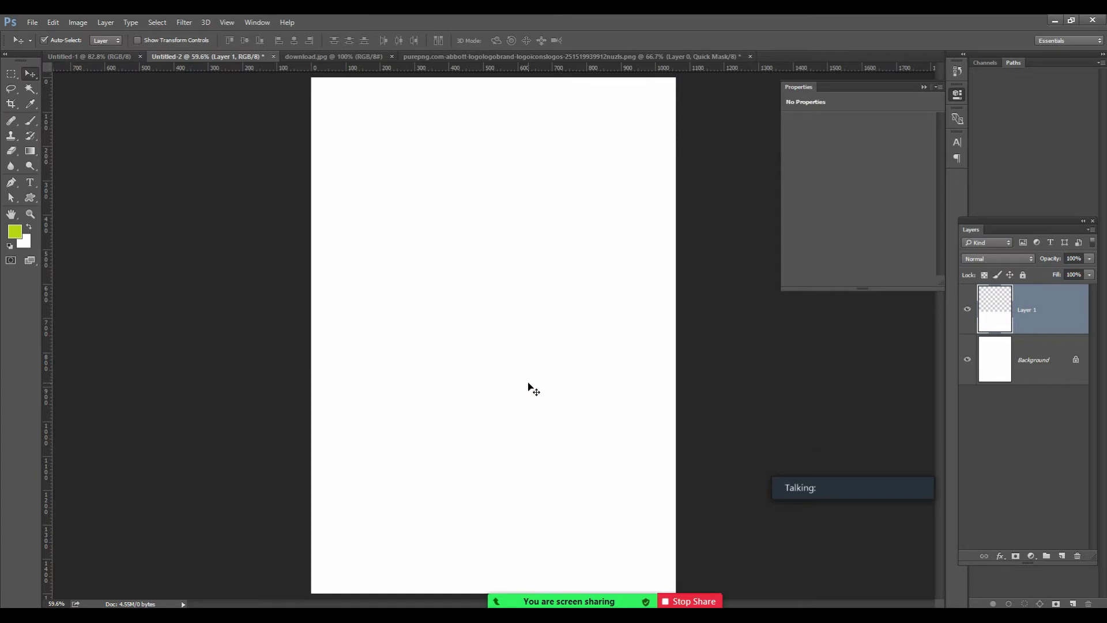
{"action": "key", "text": "ctrl+i"}
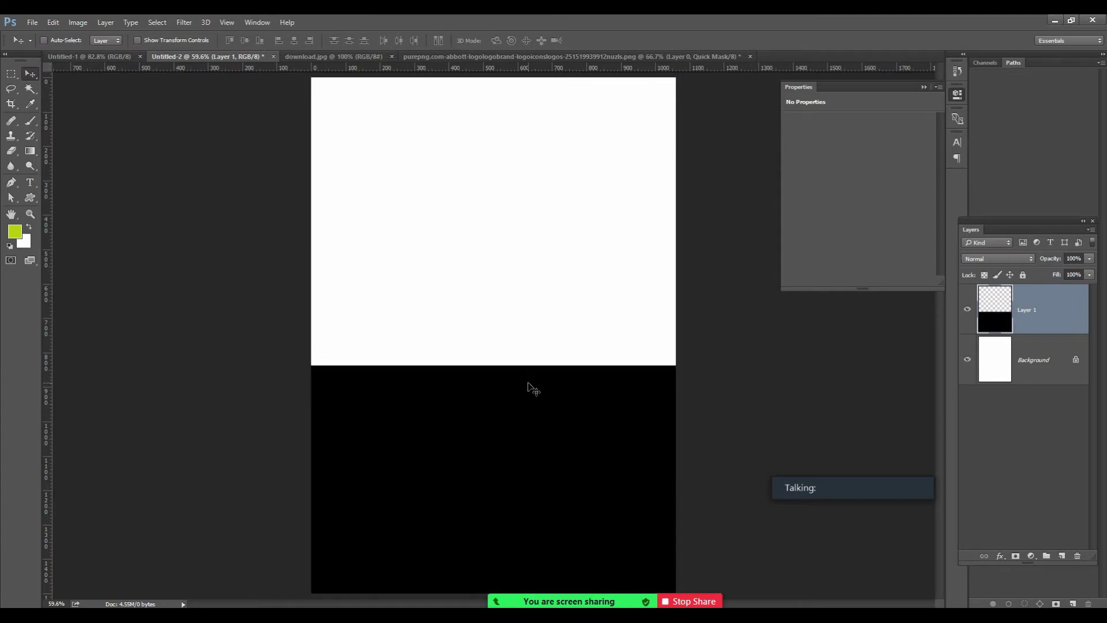
{"action": "left_click_drag", "start_coordinate": [515, 448], "coordinate": [521, 294]}
{"action": "key", "text": "ctrl+e"}
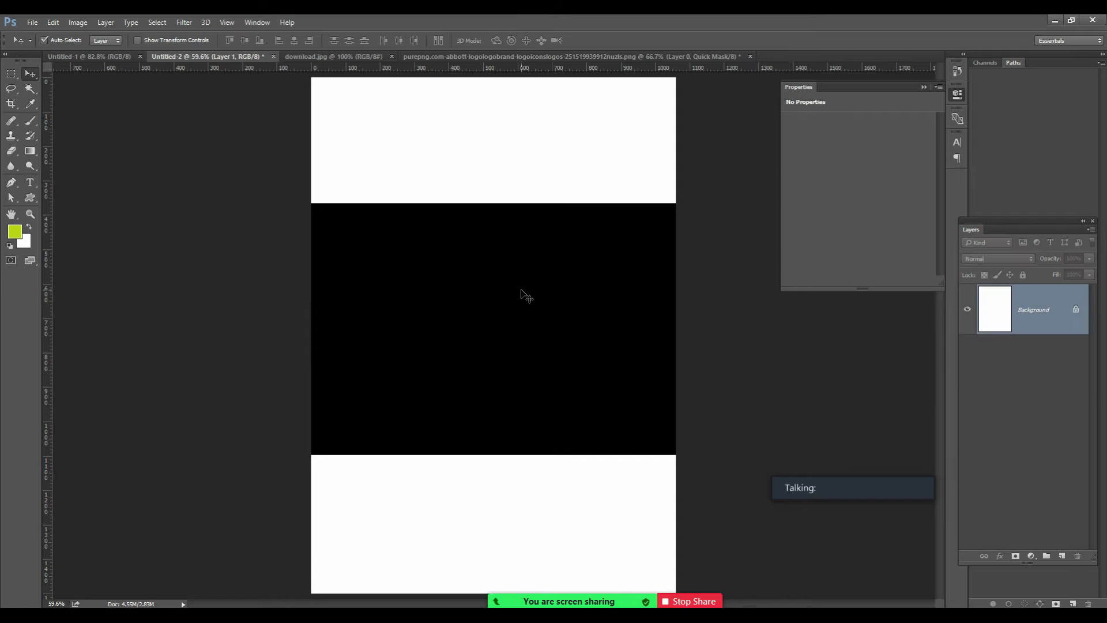
Cancel the Open dialog, switch to download.jpg, and zoom the Pfizer logo to 200%.
{"action": "key", "text": "ctrl+o"}
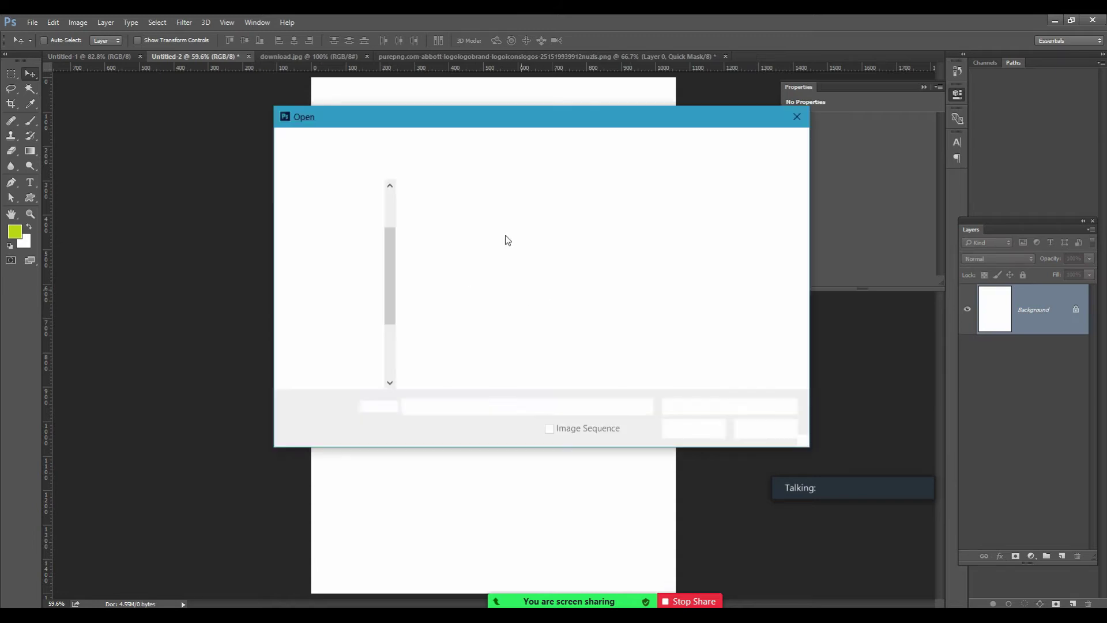
{"action": "key", "text": "Escape"}
{"action": "key", "text": "ctrl+Tab"}
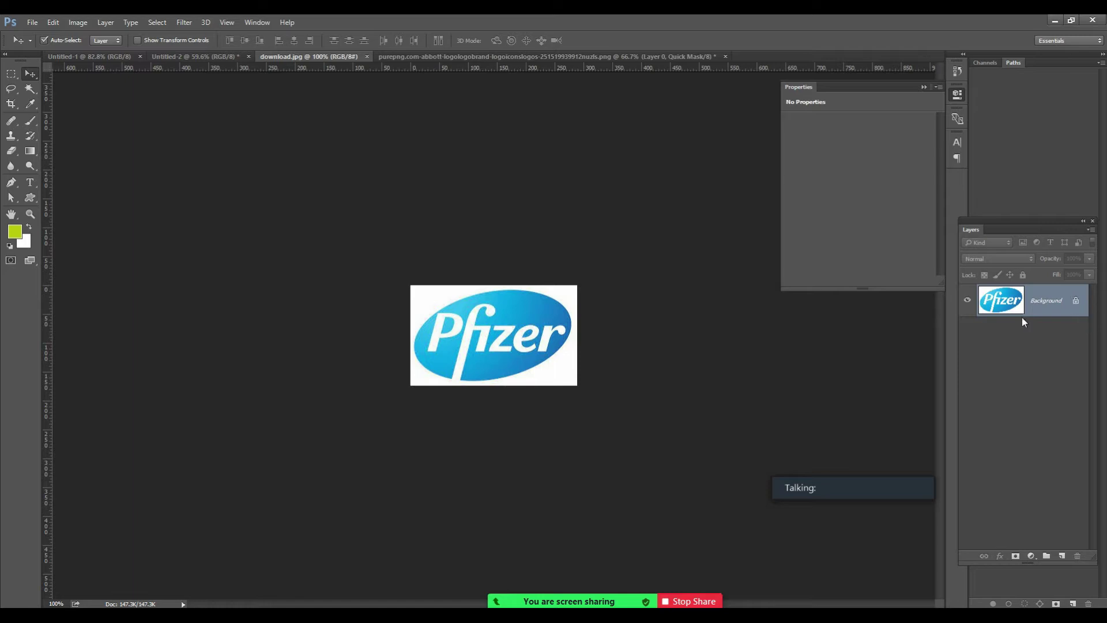
{"action": "key", "text": "z"}
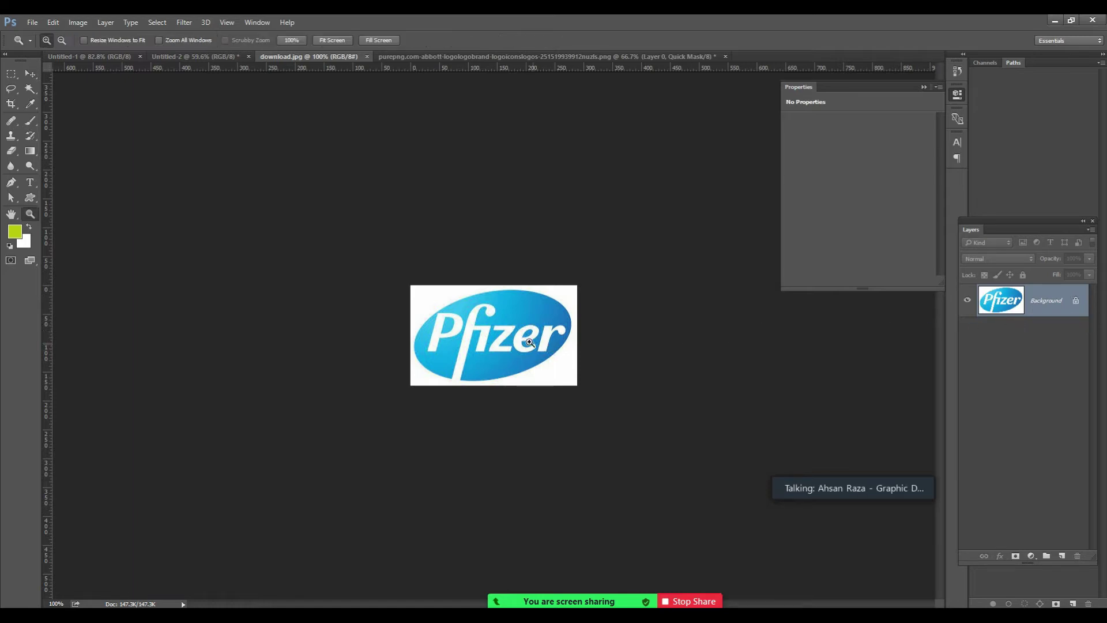
{"action": "left_click", "coordinate": [529, 340]}
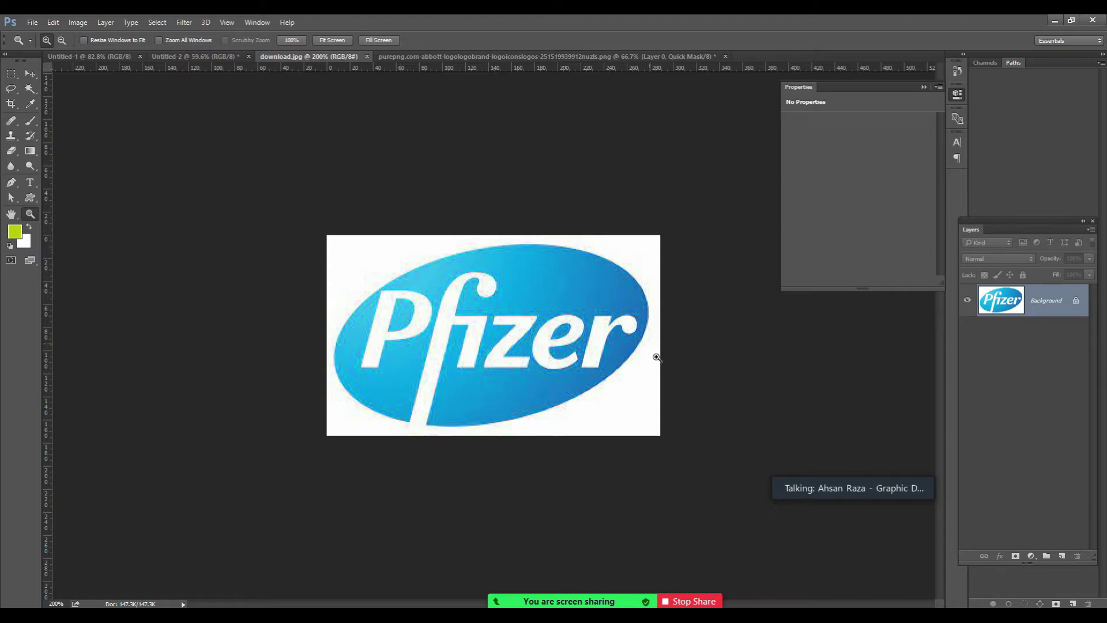
Unlock download.jpg's Background into Layer 0 and Magic Wand-select the white around the Pfizer logo.
{"action": "left_click", "coordinate": [1075, 302]}
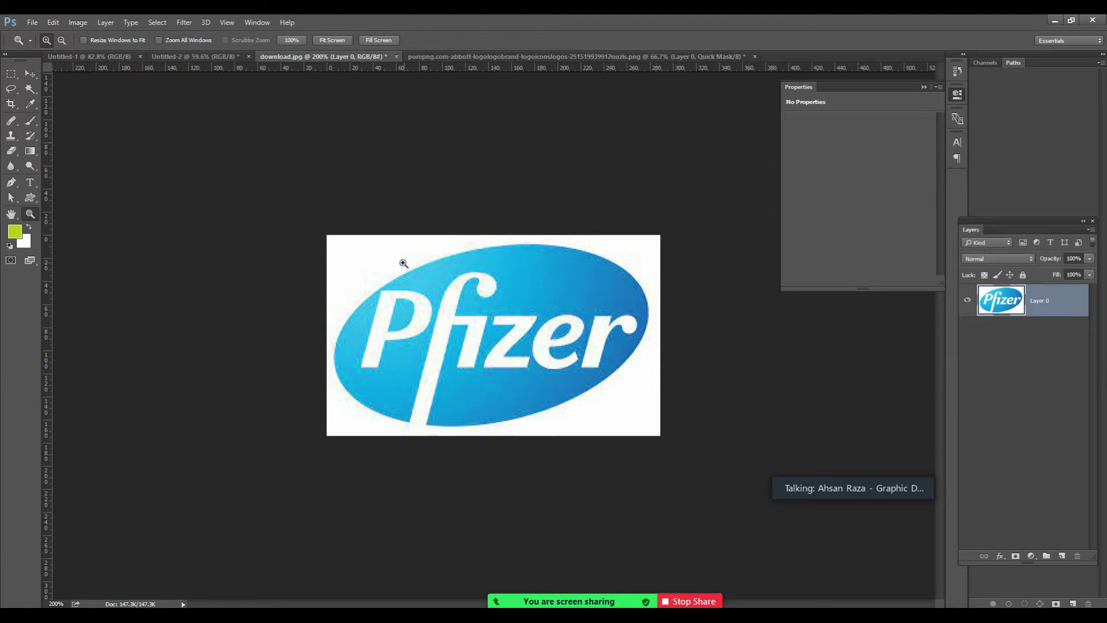
{"action": "left_click", "coordinate": [28, 91]}
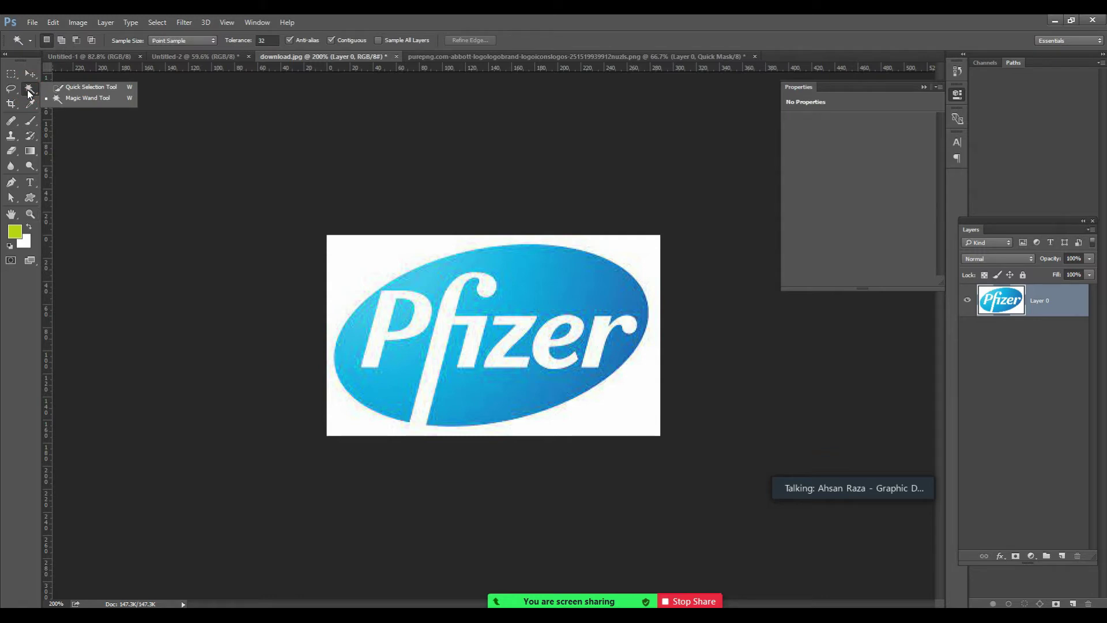
{"action": "left_click", "coordinate": [61, 100]}
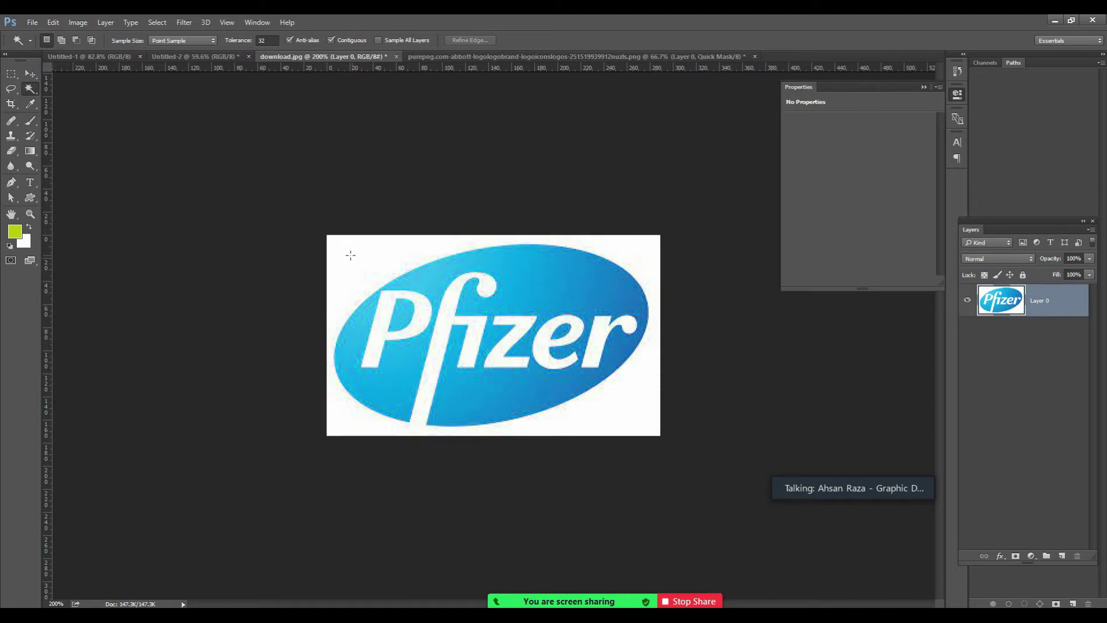
{"action": "left_click", "coordinate": [347, 249]}
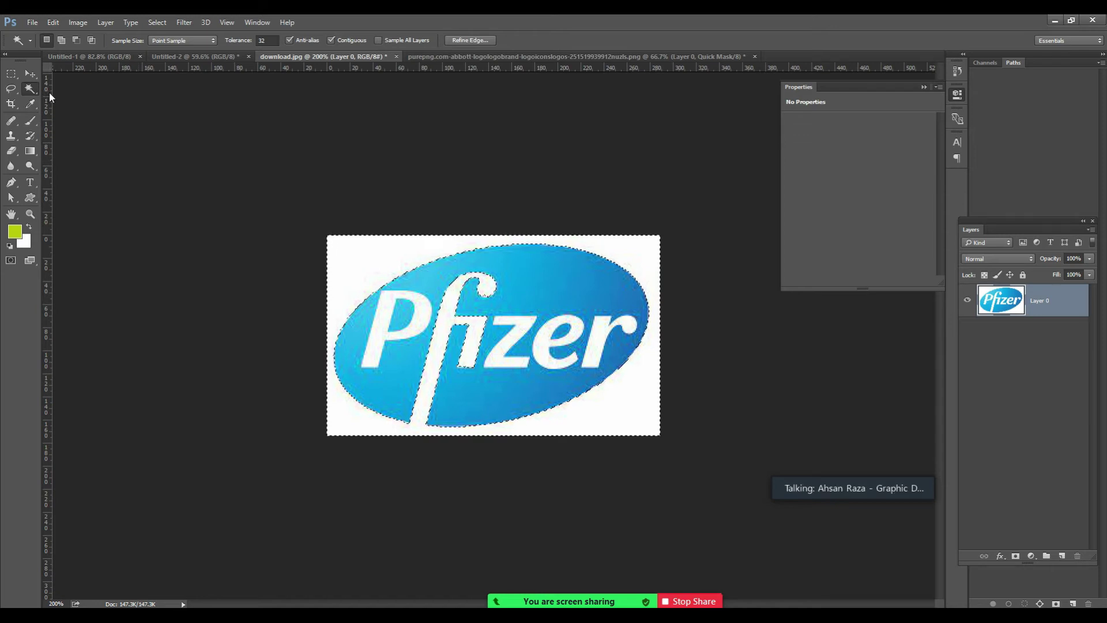
{"action": "key", "text": "z"}
{"action": "left_click", "coordinate": [392, 270]}
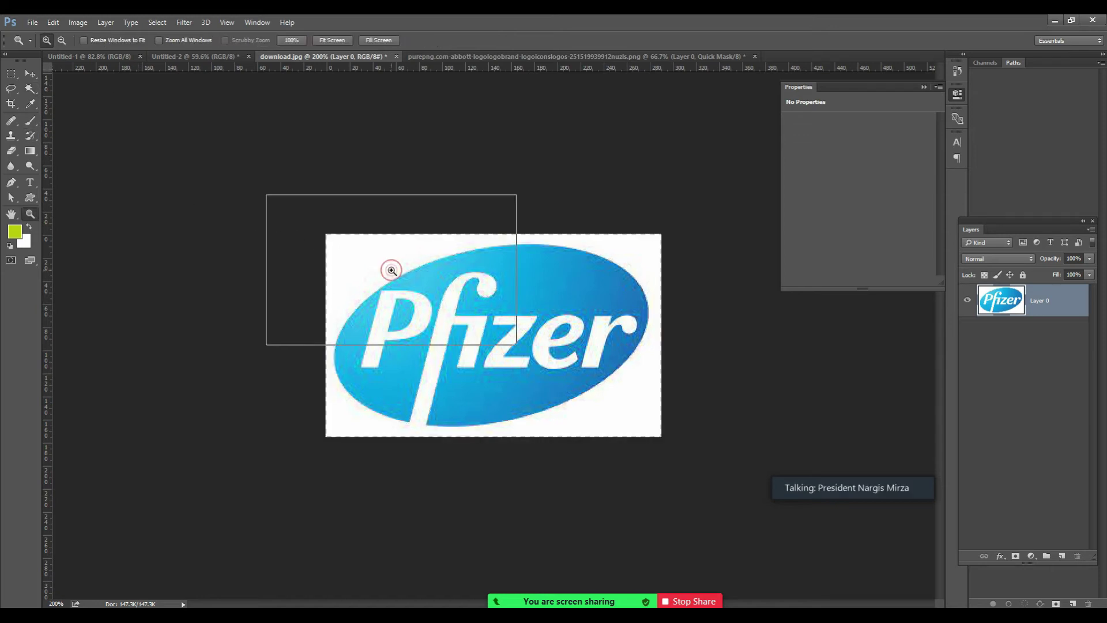
{"action": "key", "text": "t"}
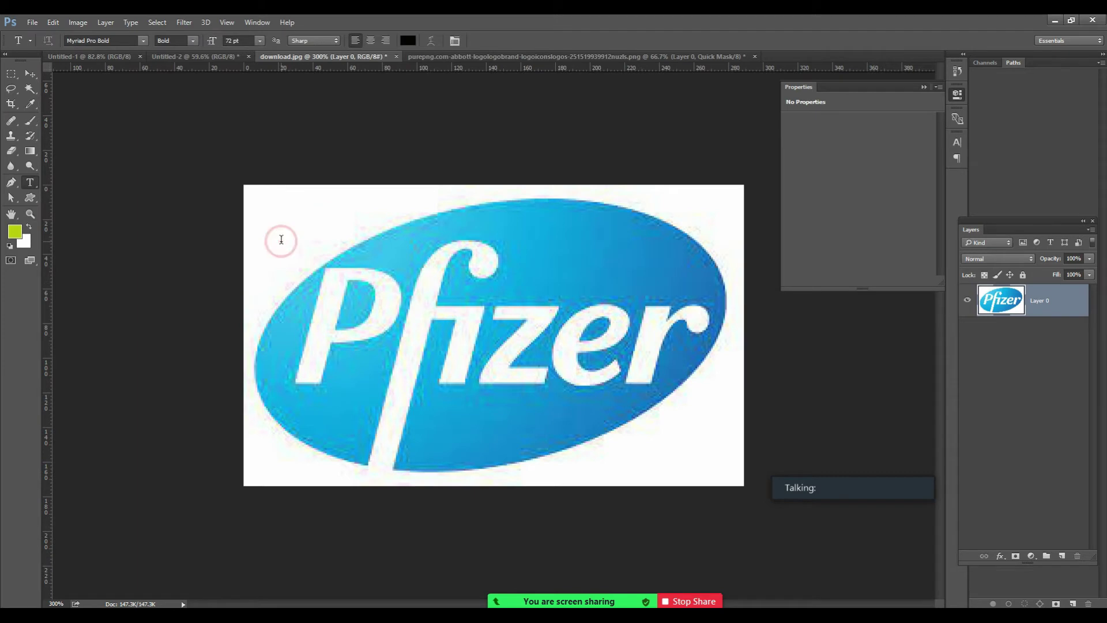
{"action": "left_click", "coordinate": [281, 239]}
{"action": "type", "text": "MAGIC"}
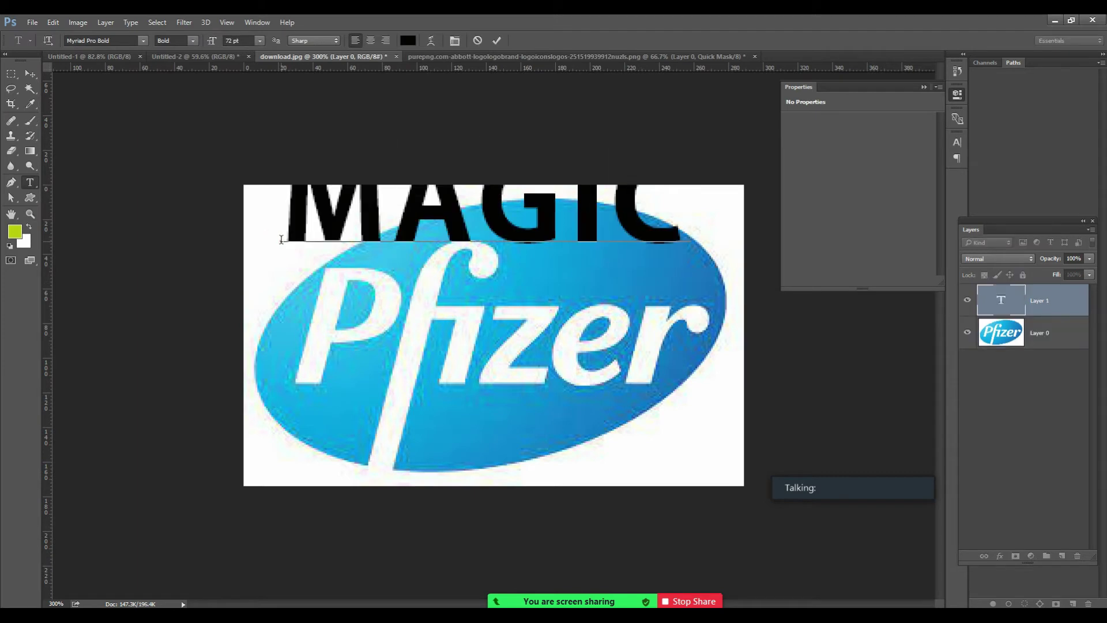
{"action": "key", "text": "Return"}
{"action": "type", "text": "WAND"}
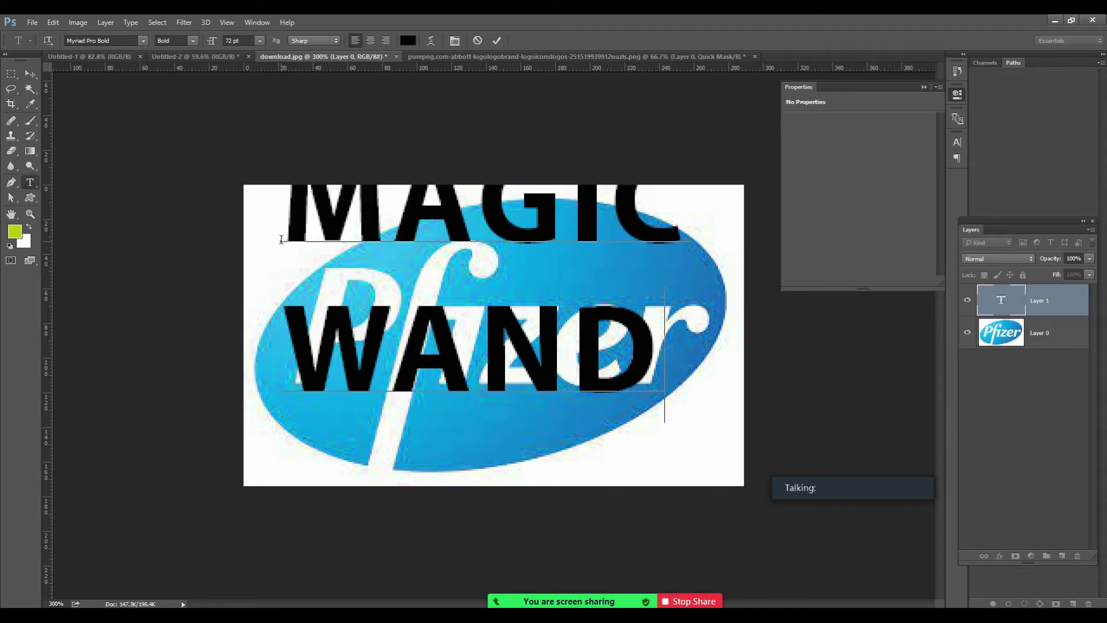
{"action": "left_click", "coordinate": [30, 73]}
{"action": "left_click_drag", "start_coordinate": [444, 283], "coordinate": [468, 318]}
{"action": "key", "text": "Delete"}
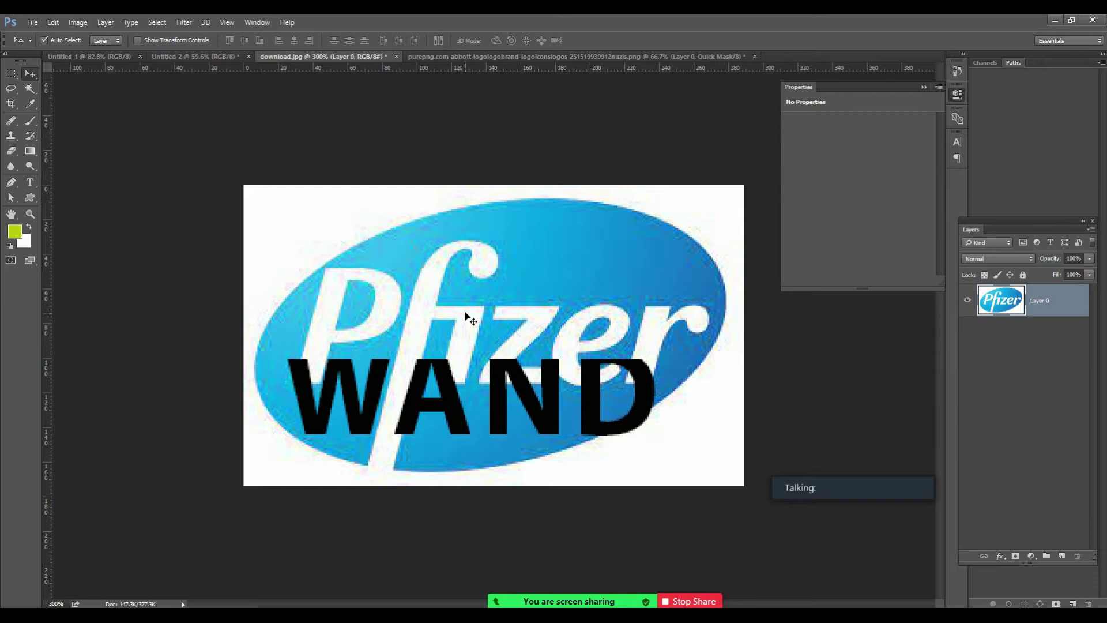
{"action": "left_click", "coordinate": [30, 88]}
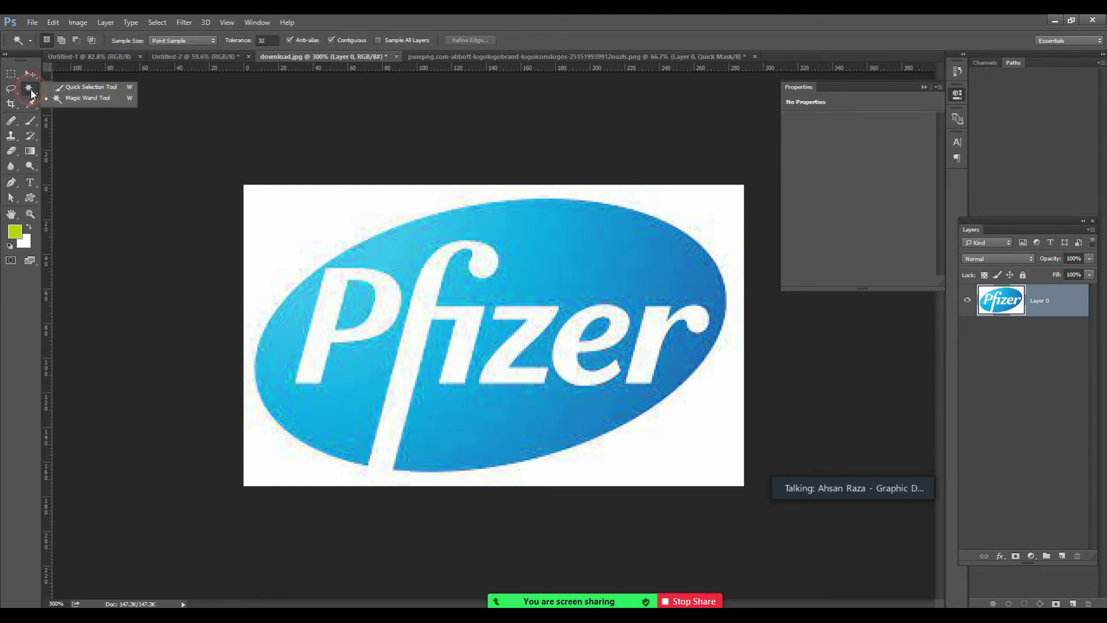
Select the Pfizer logo without its white surroundings and paste it into the Untitled-2 flyer.
{"action": "left_click", "coordinate": [67, 99]}
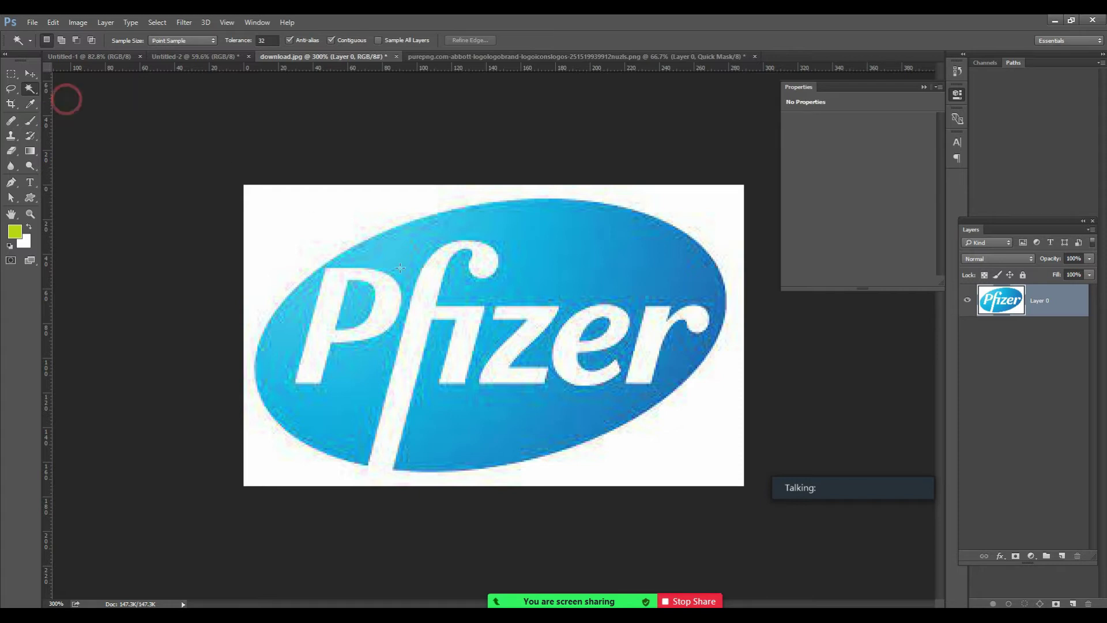
{"action": "left_click", "coordinate": [325, 211]}
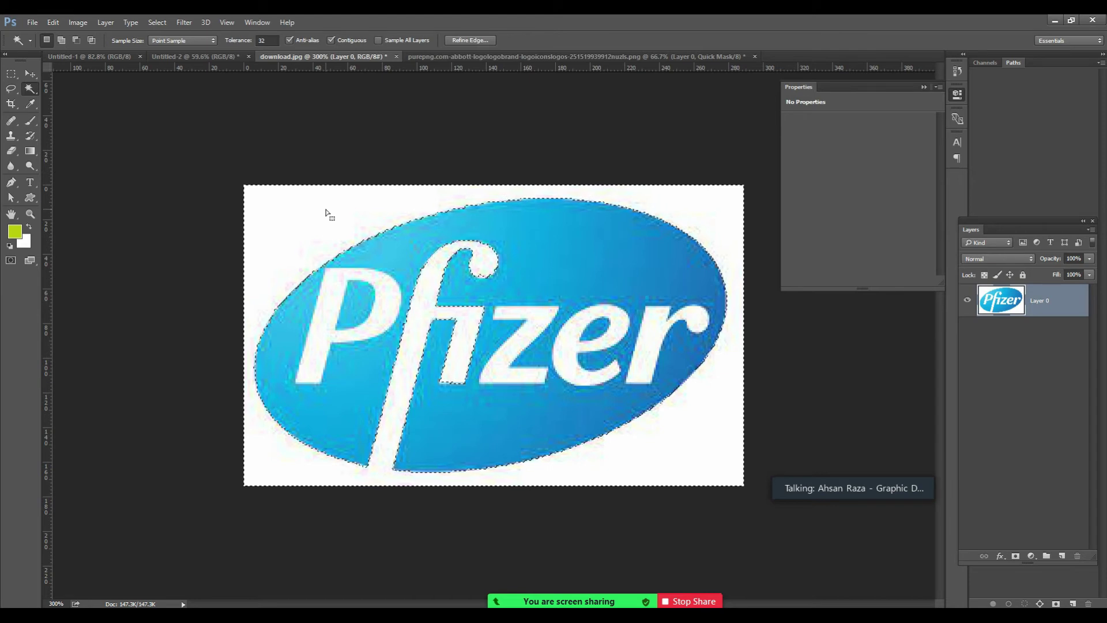
{"action": "left_click", "coordinate": [325, 209]}
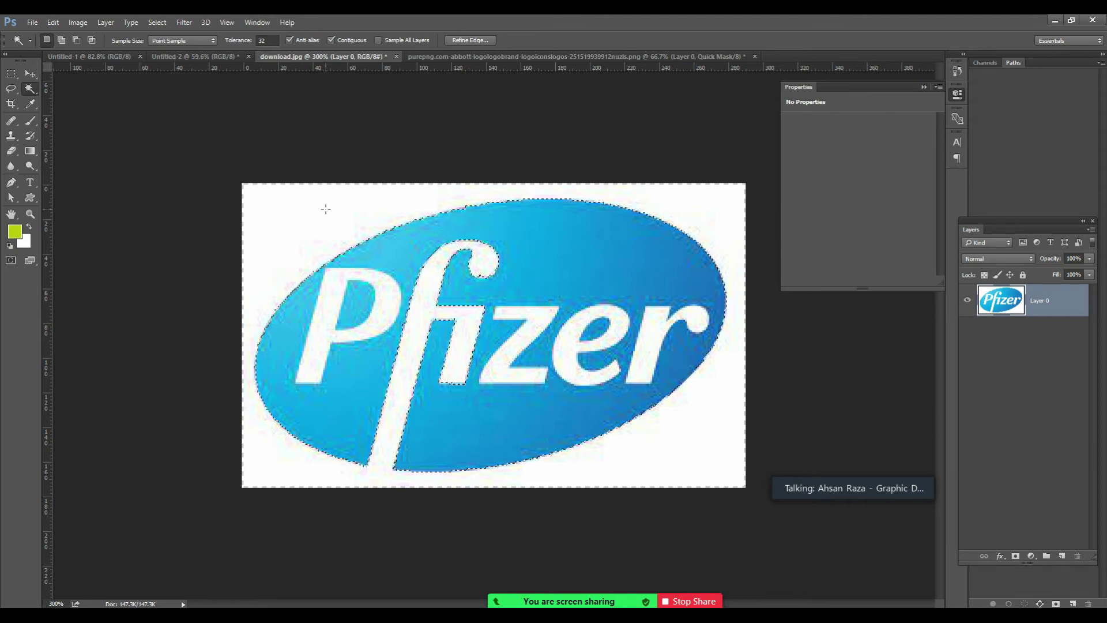
{"action": "left_click", "coordinate": [179, 57]}
{"action": "key", "text": "ctrl+v"}
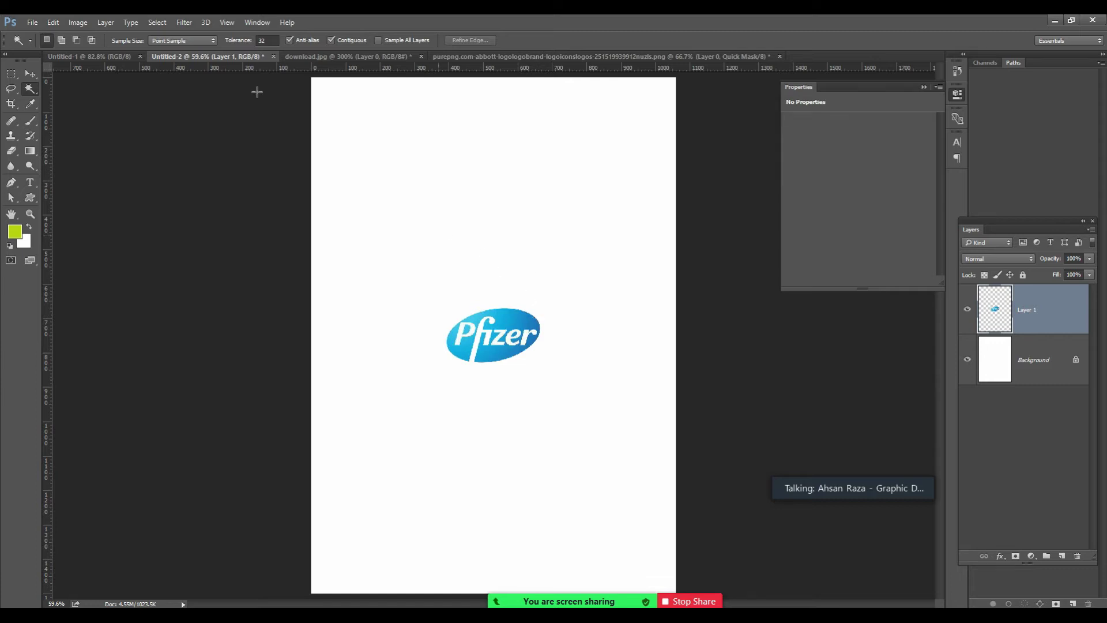
Move the Pfizer logo to the top-right corner and scale it down to about 212×122 px.
{"action": "left_click", "coordinate": [30, 74]}
{"action": "left_click_drag", "start_coordinate": [502, 342], "coordinate": [612, 137]}
{"action": "key", "text": "ctrl+t"}
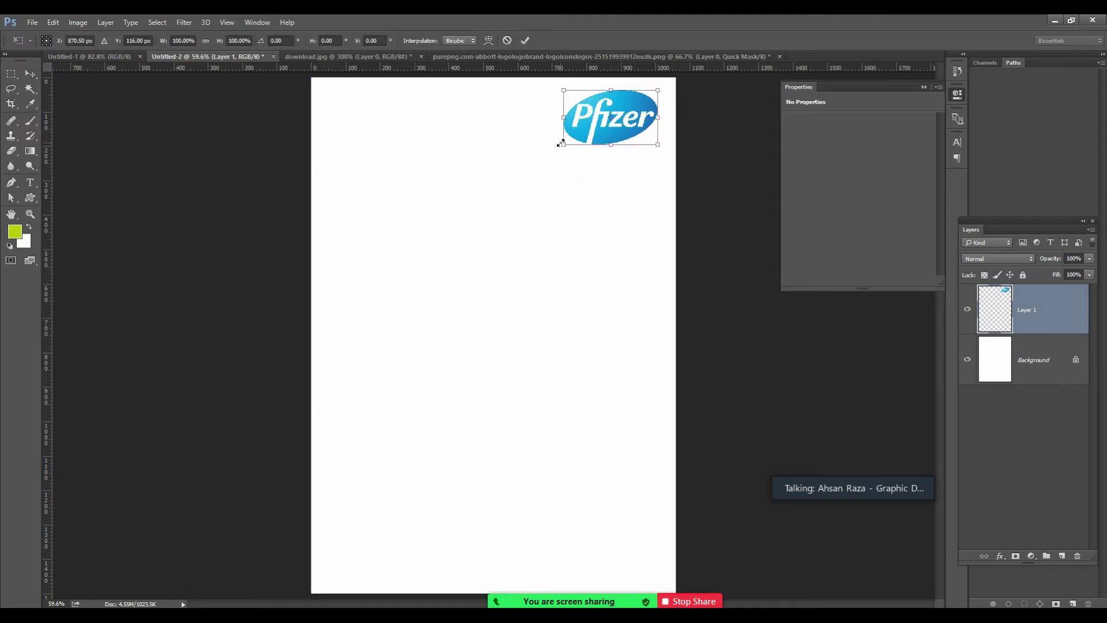
{"action": "left_click_drag", "start_coordinate": [562, 147], "coordinate": [585, 132]}
{"action": "key", "text": "Return"}
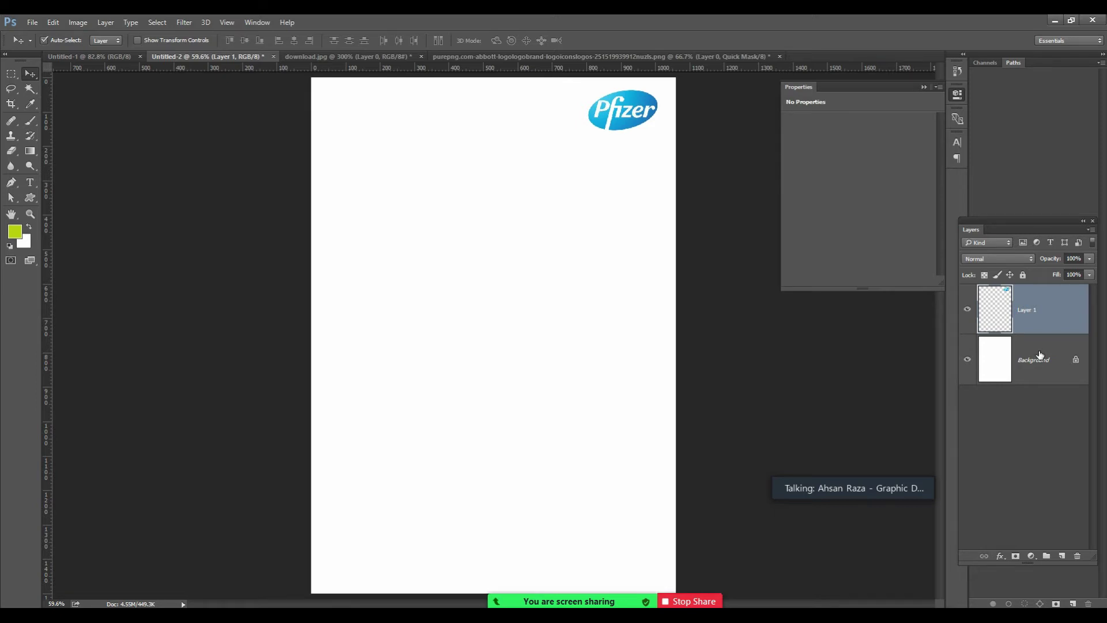
Duplicate the white Background layer into a Background copy layer.
{"action": "left_click_drag", "start_coordinate": [1039, 356], "coordinate": [1040, 375]}
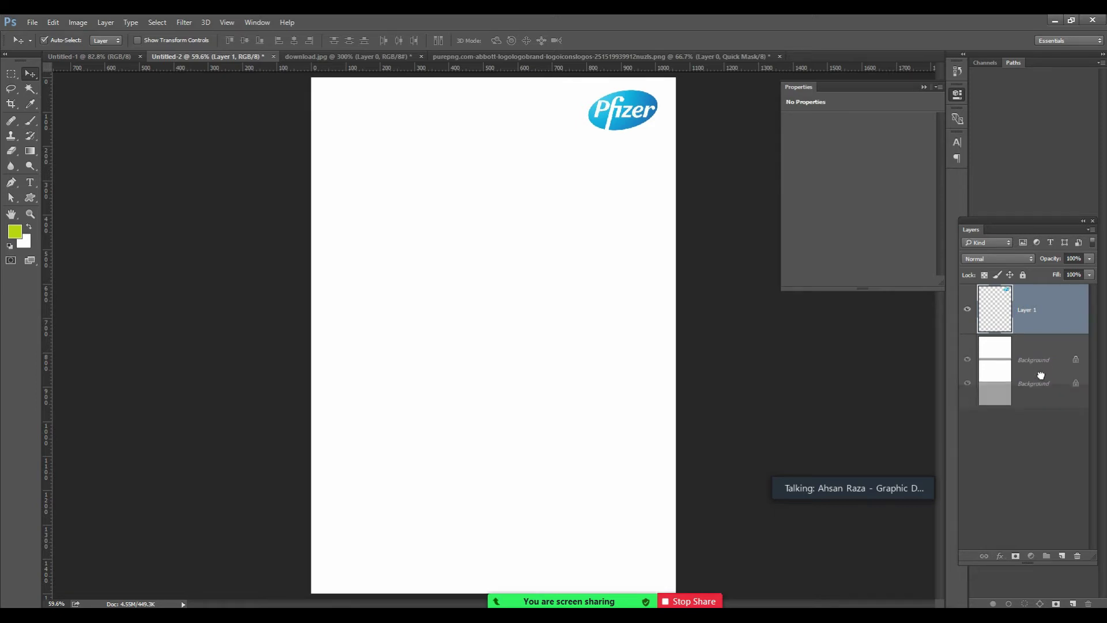
{"action": "left_click_drag", "start_coordinate": [1041, 376], "coordinate": [1063, 561]}
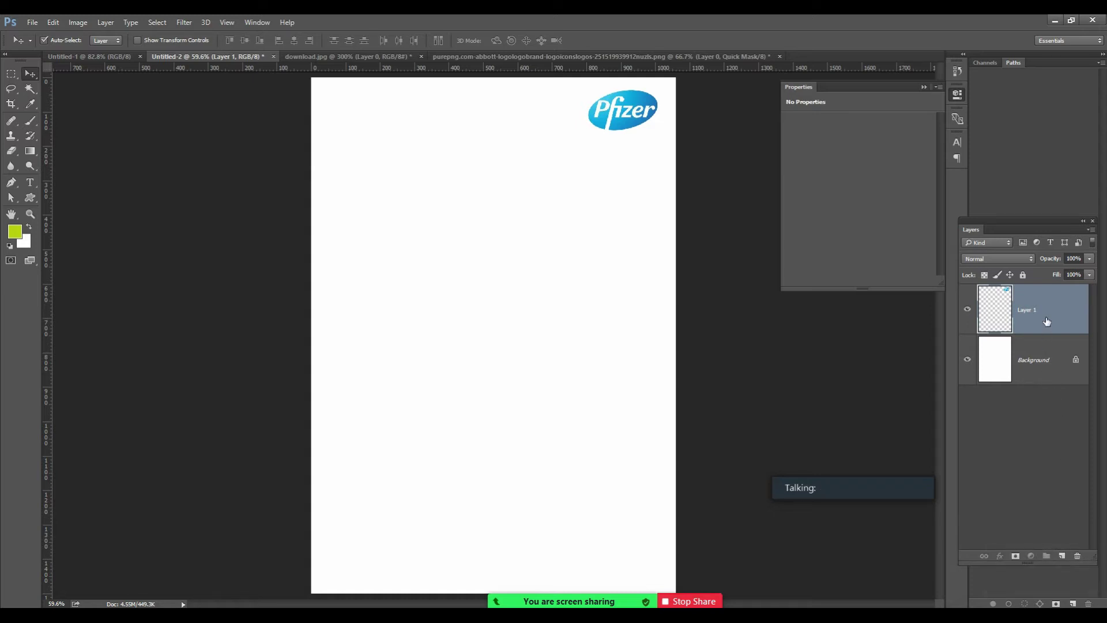
{"action": "left_click", "coordinate": [1040, 363]}
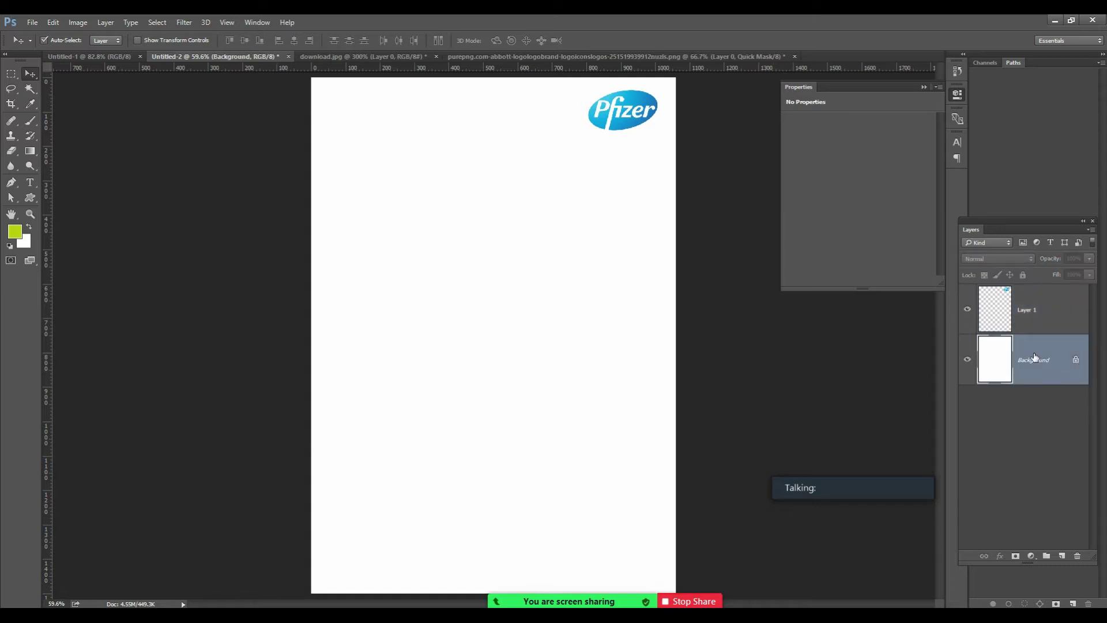
{"action": "left_click_drag", "start_coordinate": [1035, 360], "coordinate": [1062, 556]}
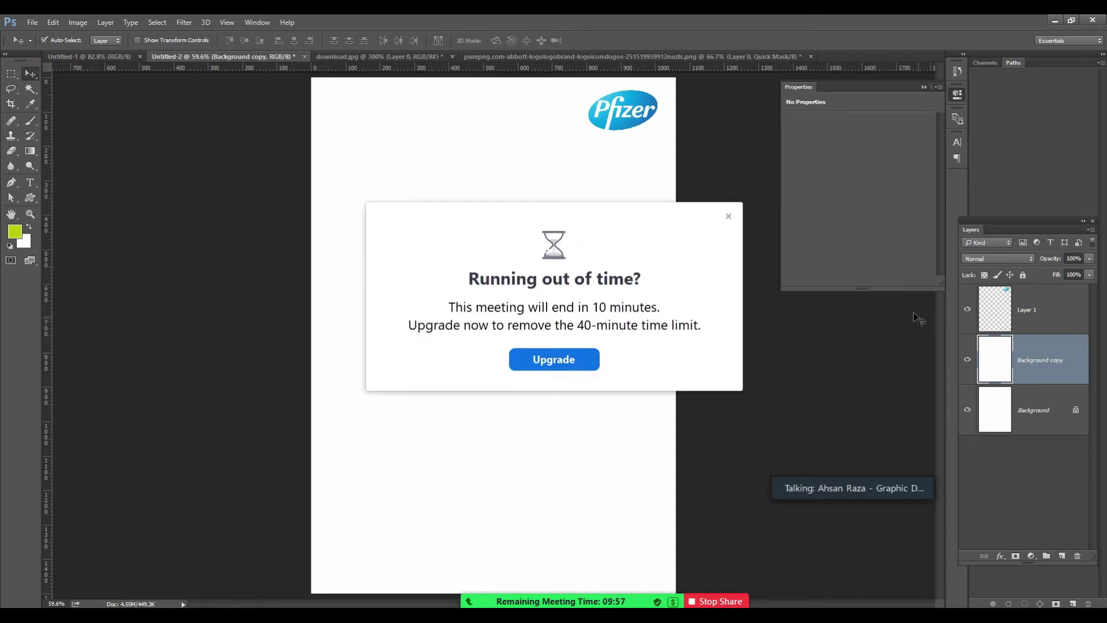
{"action": "left_click", "coordinate": [729, 217]}
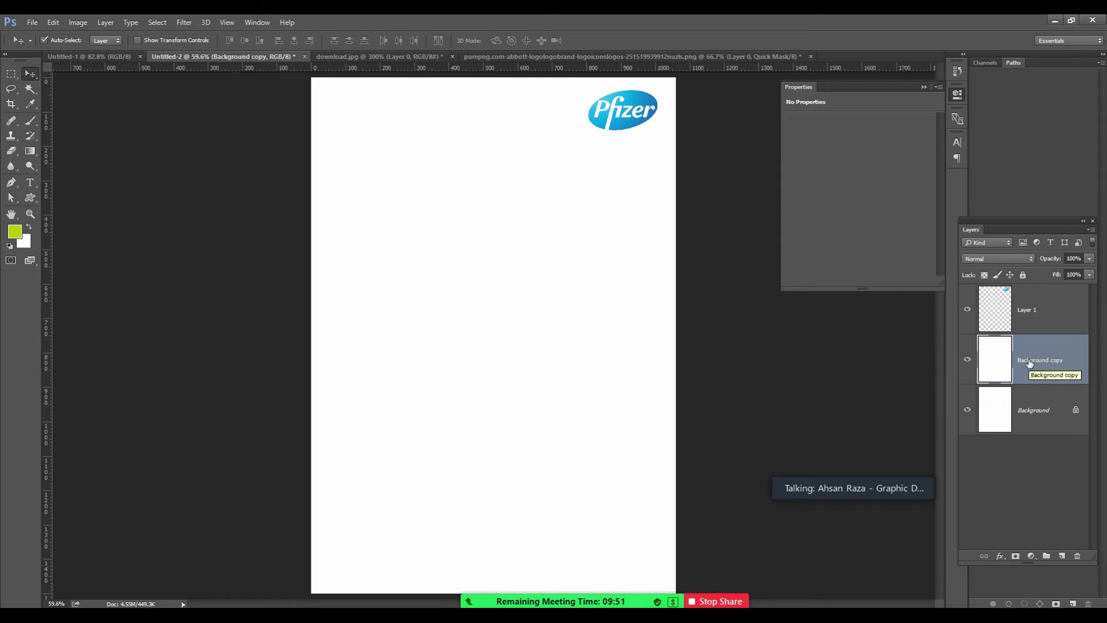
Cancel deleting the original Background, keeping it, and select Background copy.
{"action": "left_click", "coordinate": [1031, 415]}
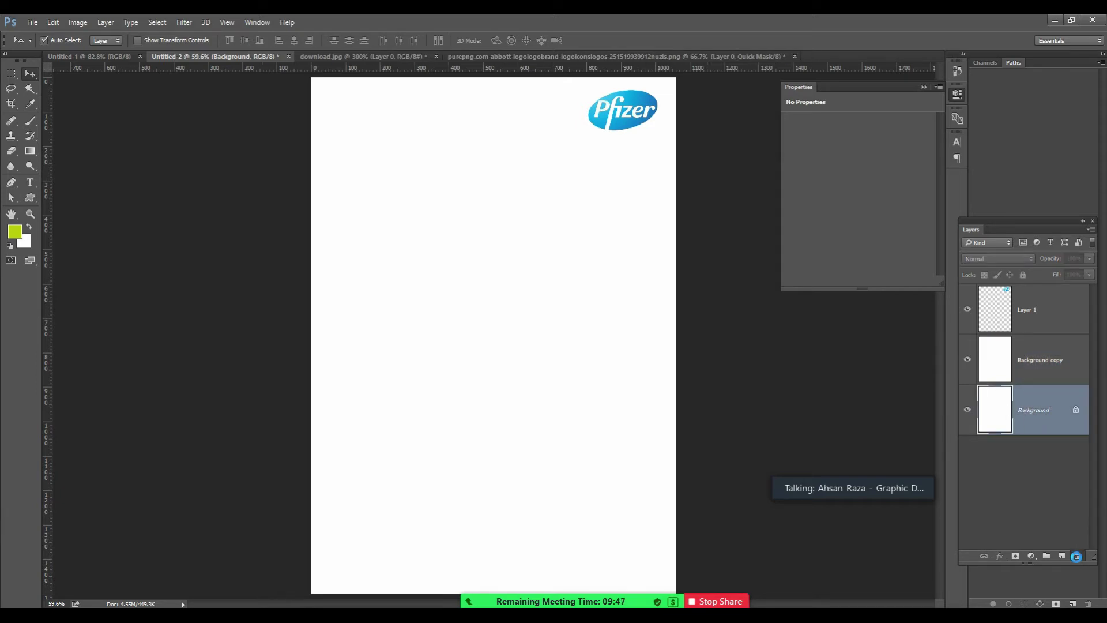
{"action": "left_click", "coordinate": [1076, 555]}
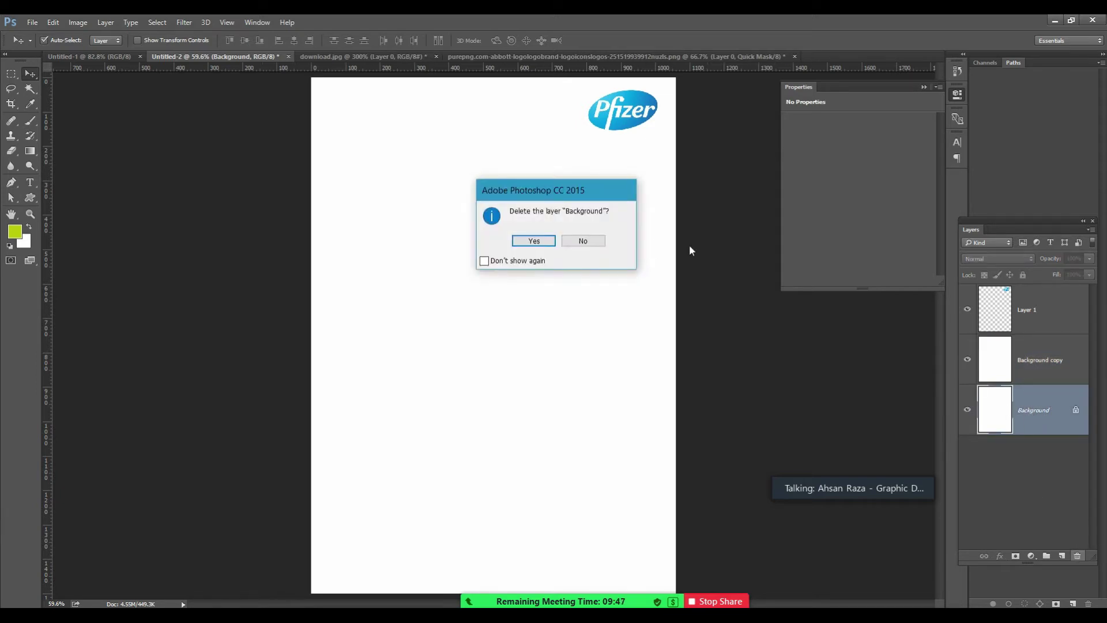
{"action": "left_click", "coordinate": [570, 242]}
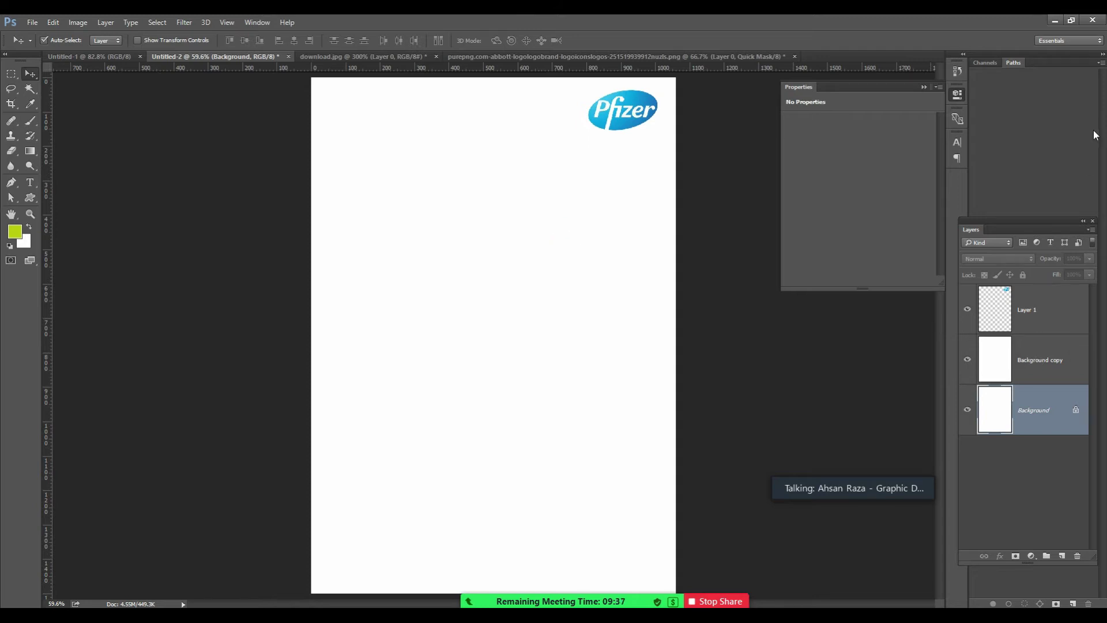
{"action": "left_click", "coordinate": [1043, 361]}
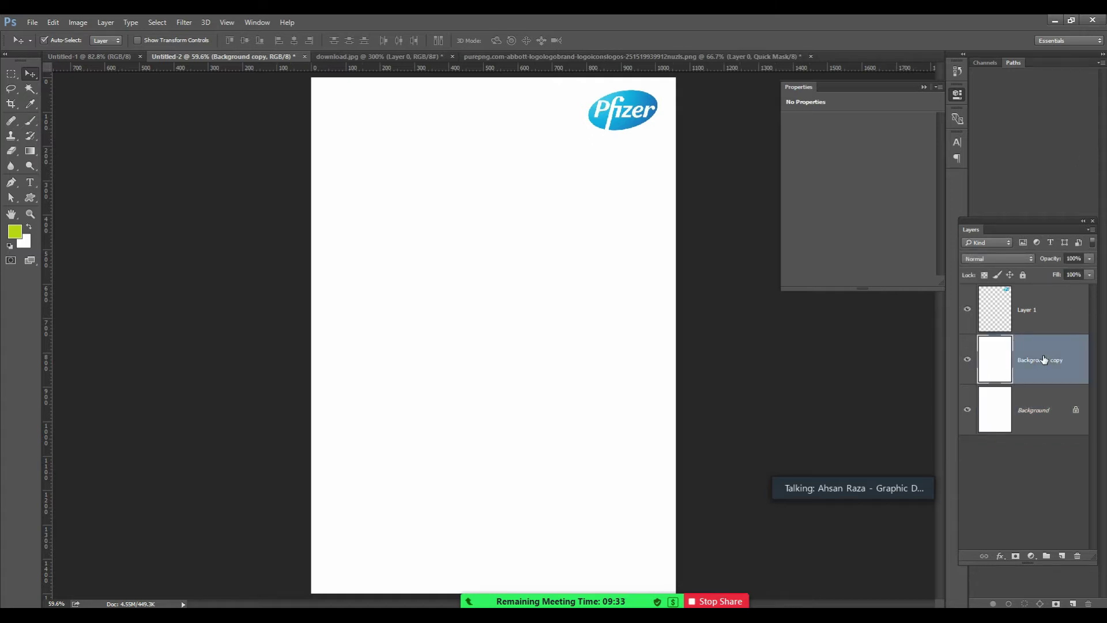
{"action": "right_click", "coordinate": [1056, 358]}
{"action": "left_click", "coordinate": [1066, 360]}
{"action": "right_click", "coordinate": [1045, 357]}
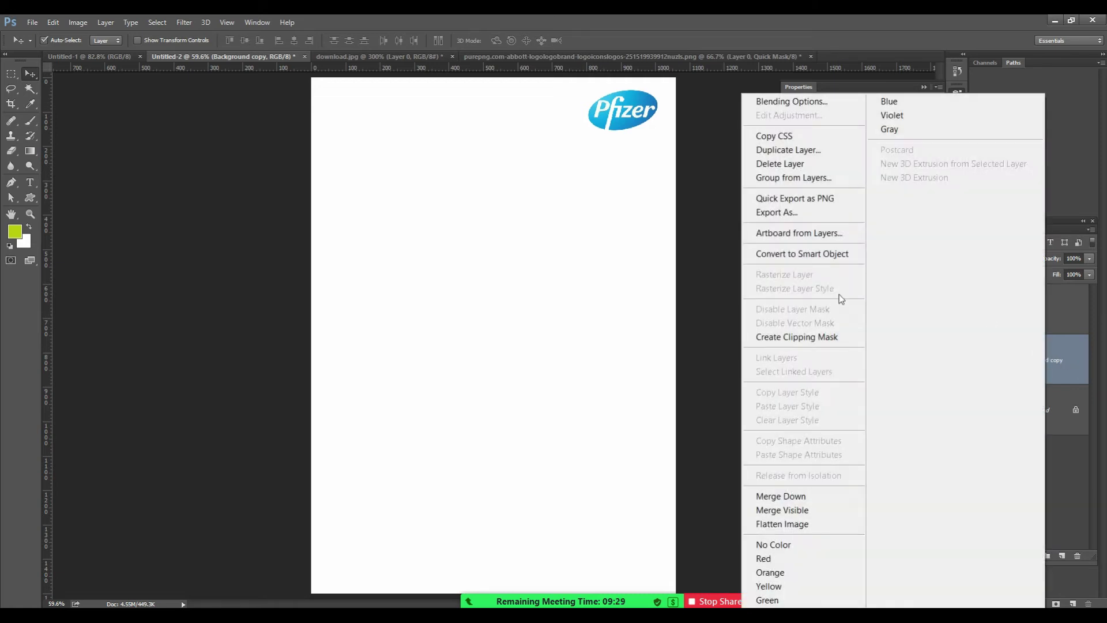
Add a linear 90° Gradient Overlay to Background copy and open its Gradient Editor.
{"action": "left_click", "coordinate": [790, 106]}
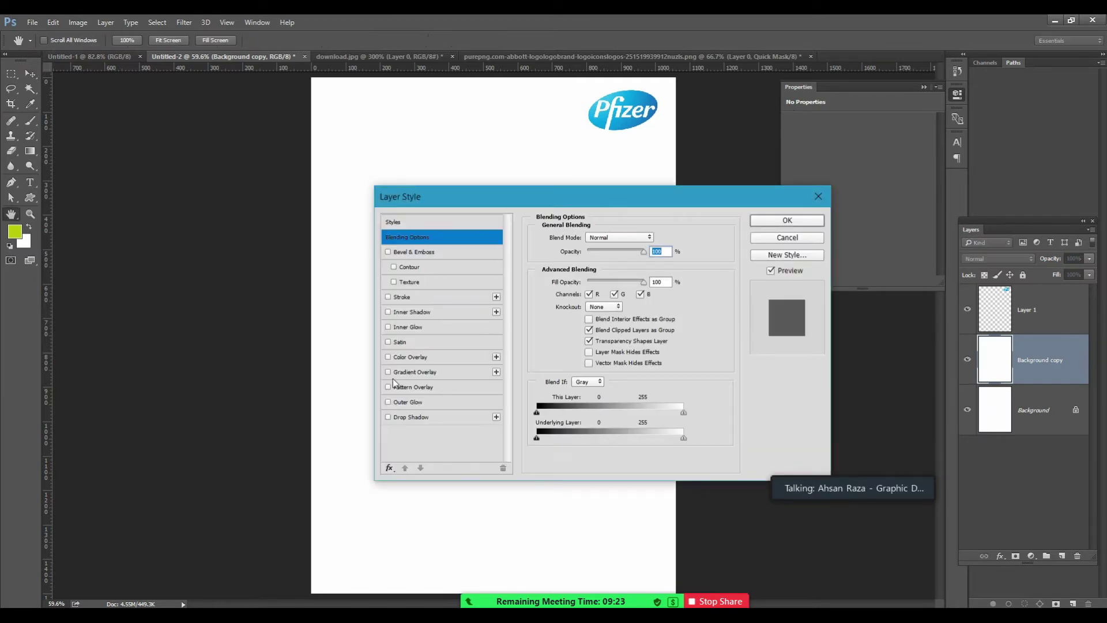
{"action": "left_click", "coordinate": [388, 372]}
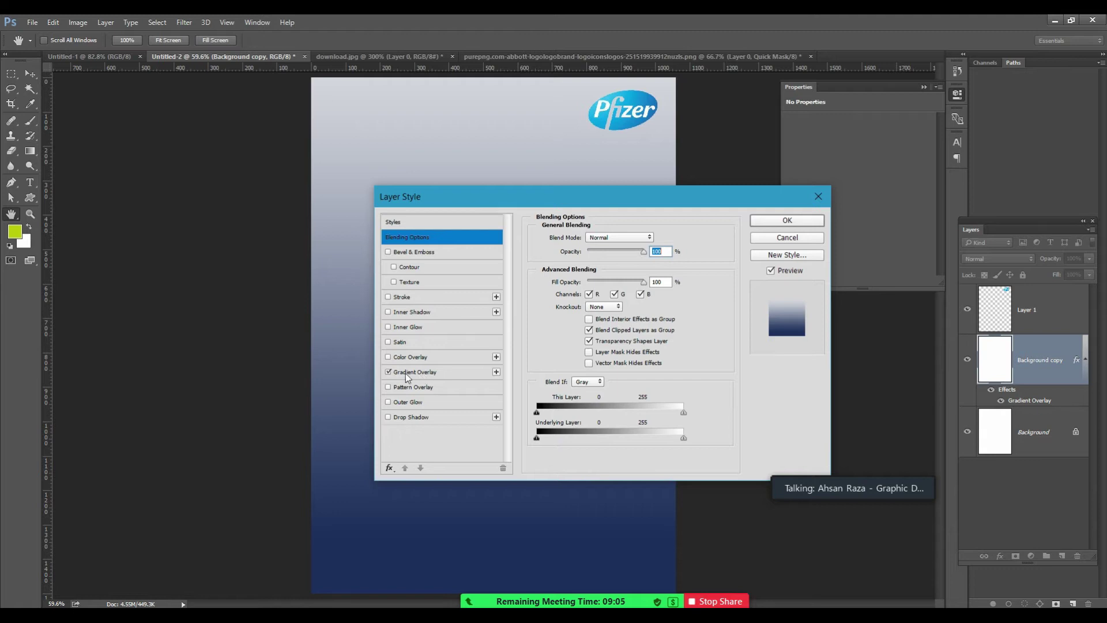
{"action": "left_click", "coordinate": [402, 374]}
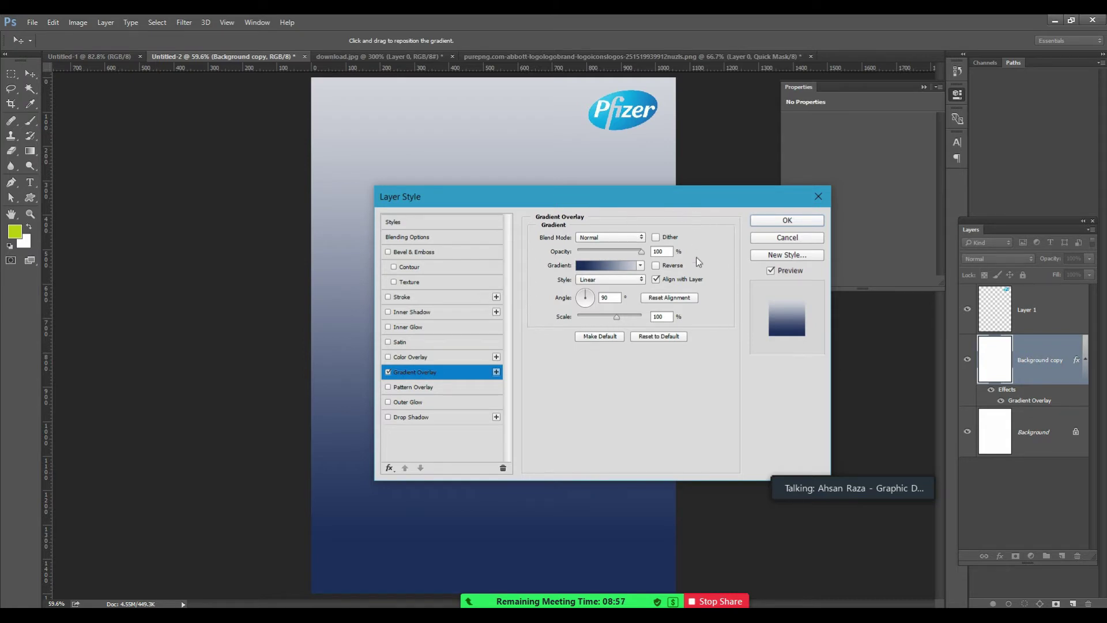
{"action": "left_click", "coordinate": [582, 268]}
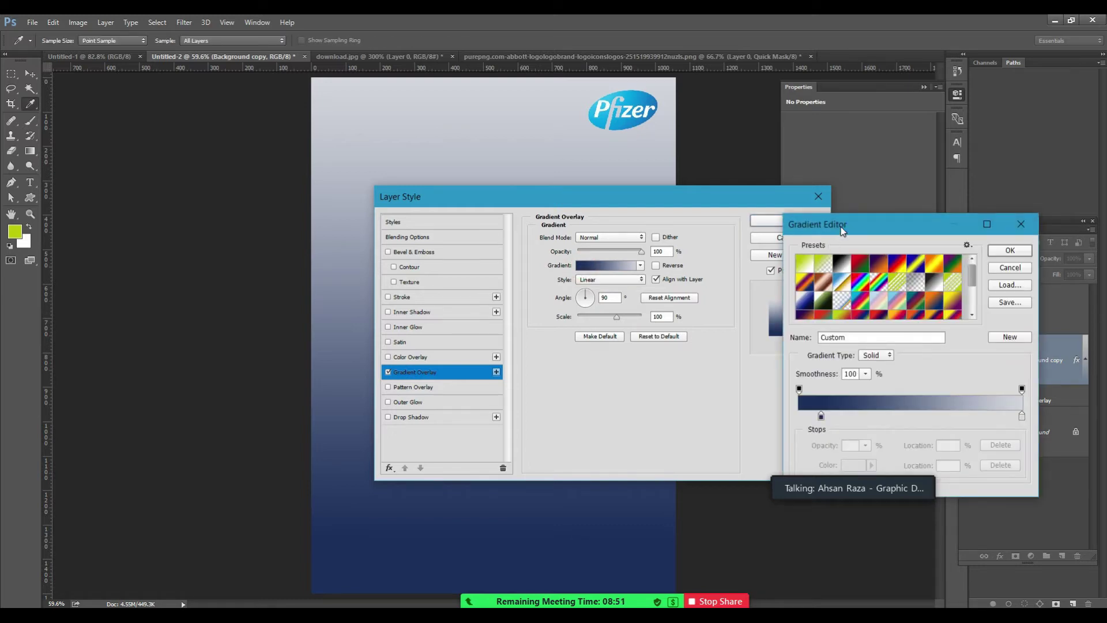
Place the navy colour stop at 0% after briefly trying 12% and 20%.
{"action": "left_click_drag", "start_coordinate": [821, 421], "coordinate": [783, 420]}
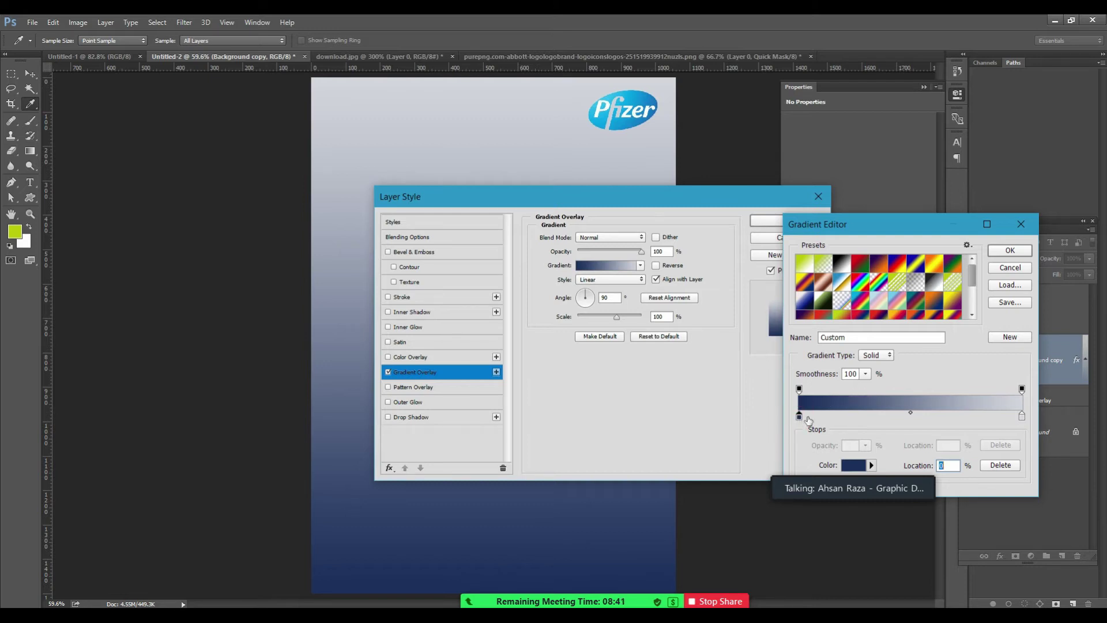
{"action": "left_click_drag", "start_coordinate": [799, 416], "coordinate": [839, 421]}
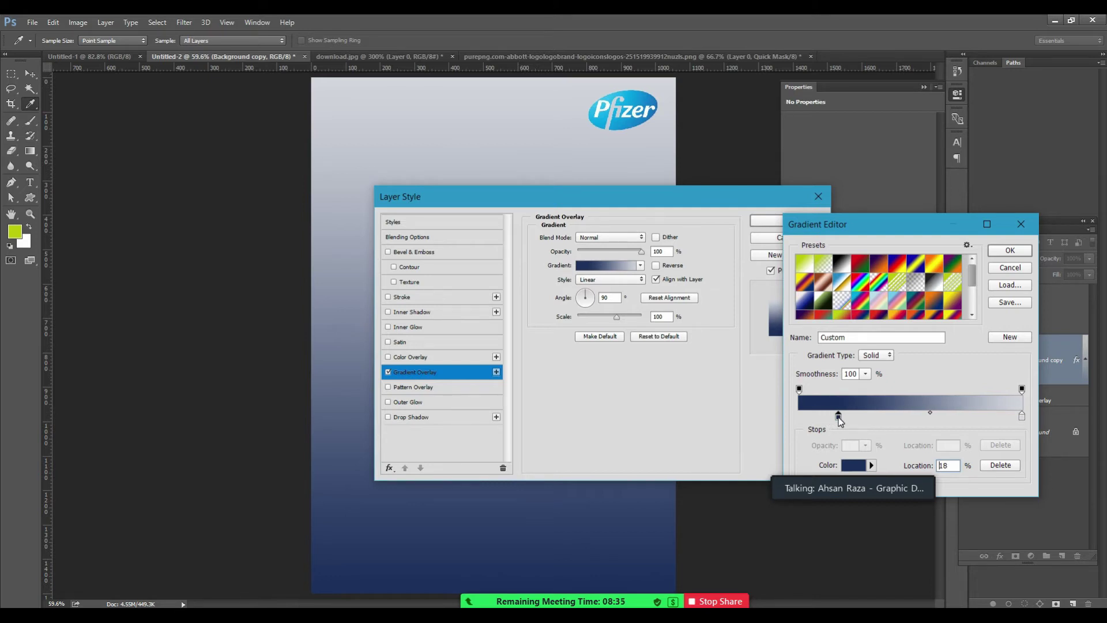
{"action": "left_click_drag", "start_coordinate": [838, 417], "coordinate": [779, 422]}
{"action": "left_click", "coordinate": [799, 416]}
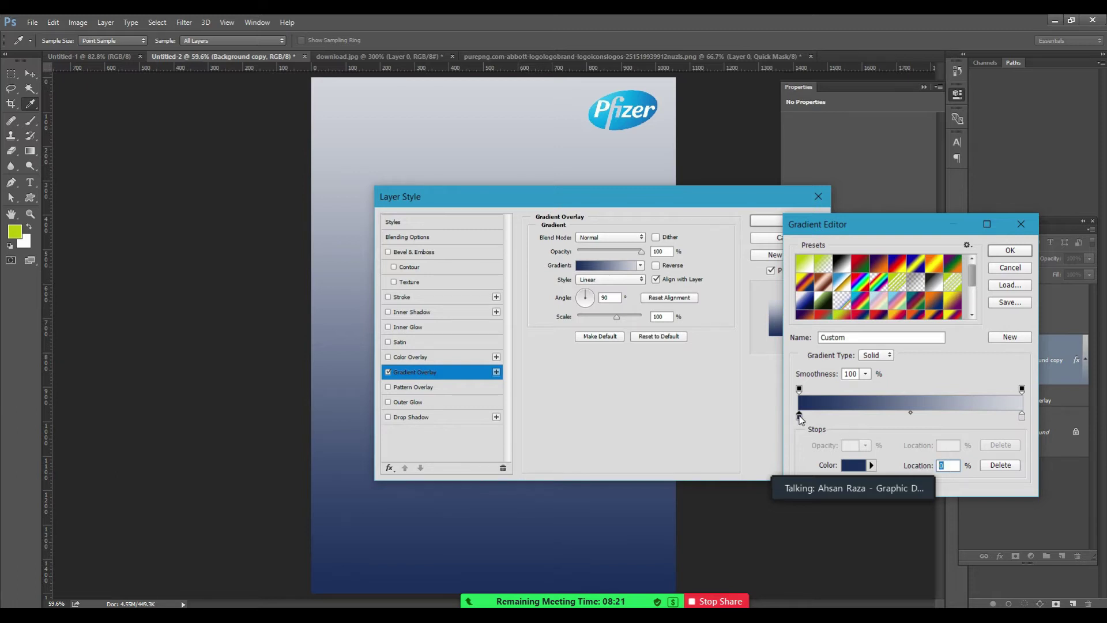
{"action": "left_click_drag", "start_coordinate": [800, 417], "coordinate": [842, 418]}
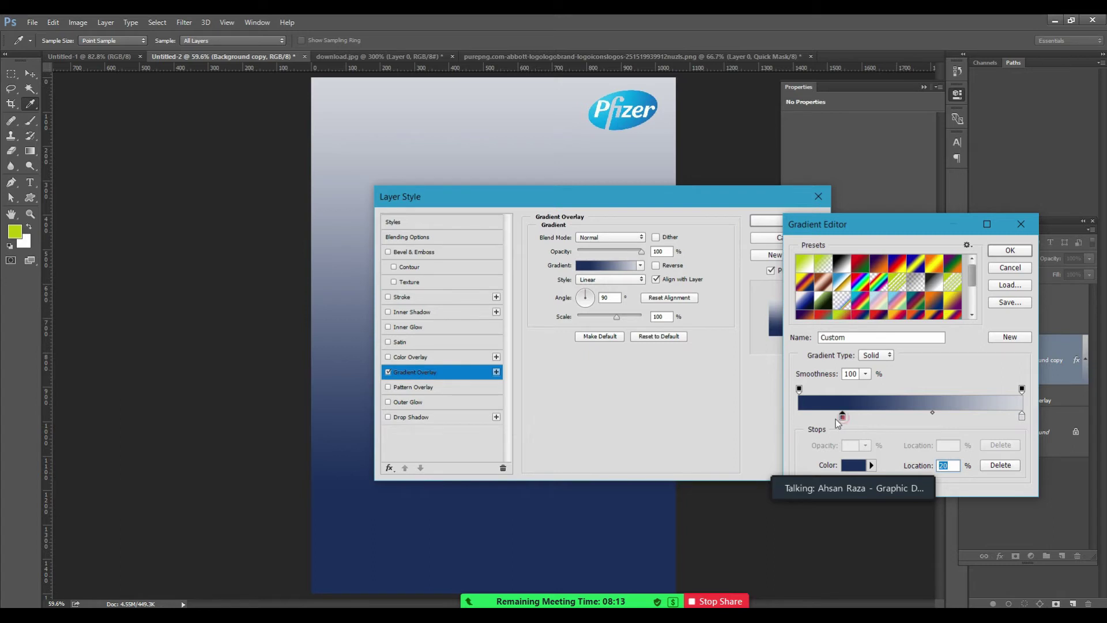
{"action": "left_click_drag", "start_coordinate": [842, 417], "coordinate": [801, 417]}
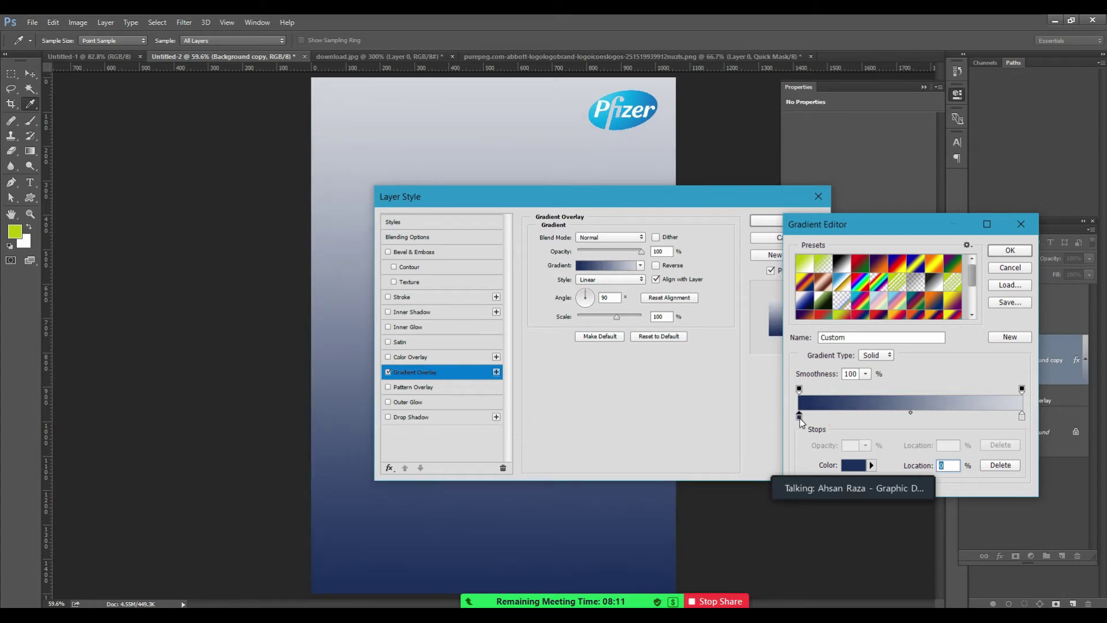
{"action": "left_click", "coordinate": [799, 417]}
Set the gradient's left colour stop to pale blue #c5eefe.
{"action": "left_click", "coordinate": [849, 467]}
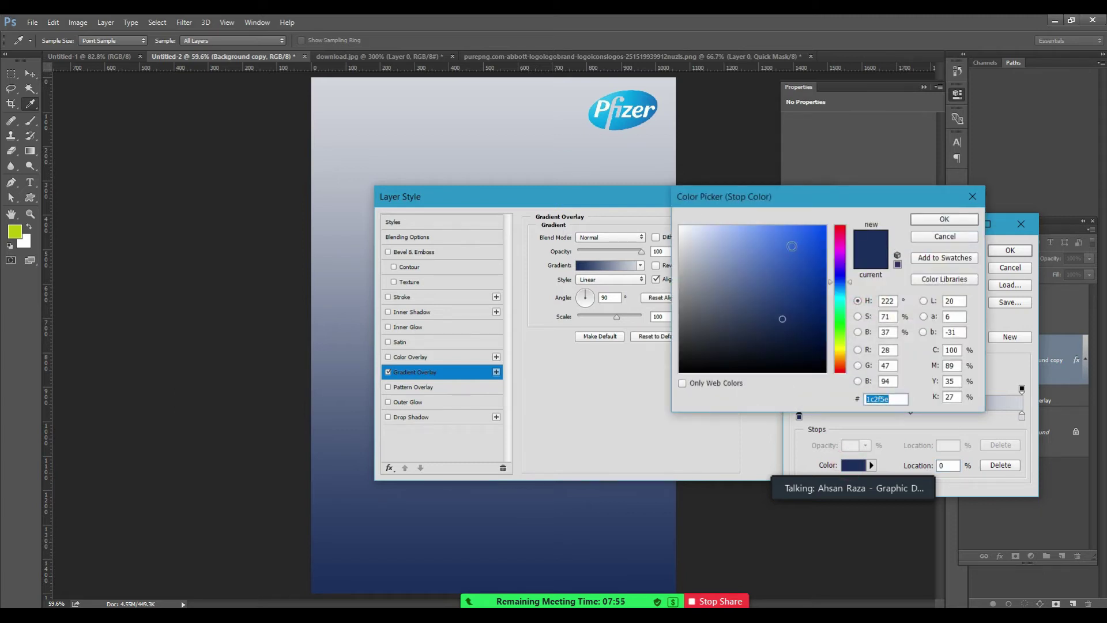
{"action": "left_click_drag", "start_coordinate": [852, 288], "coordinate": [848, 264]}
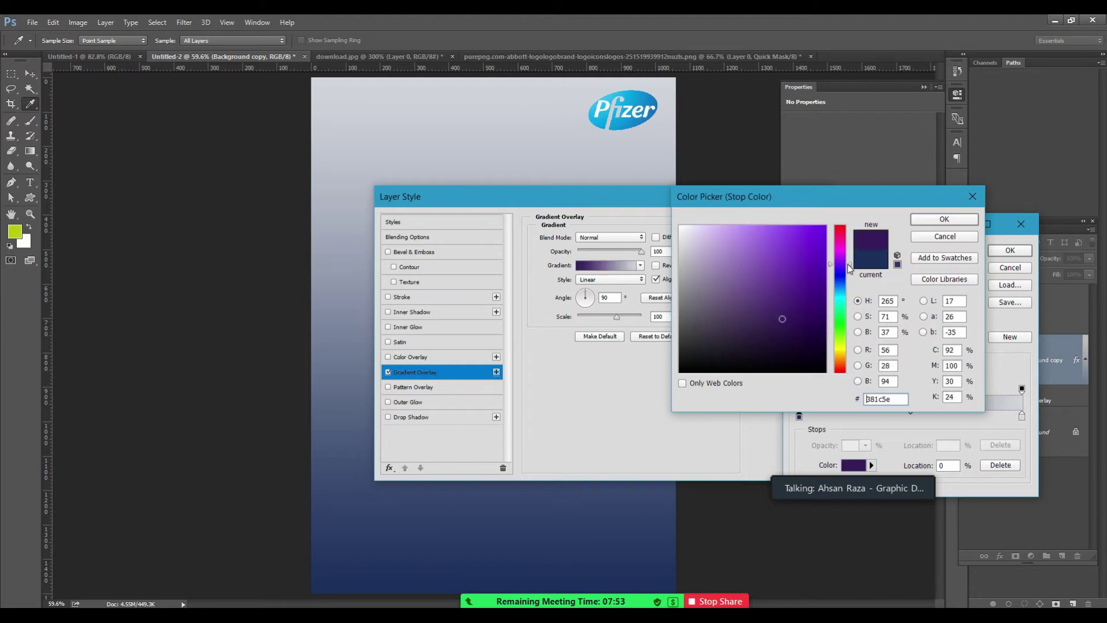
{"action": "left_click", "coordinate": [683, 384]}
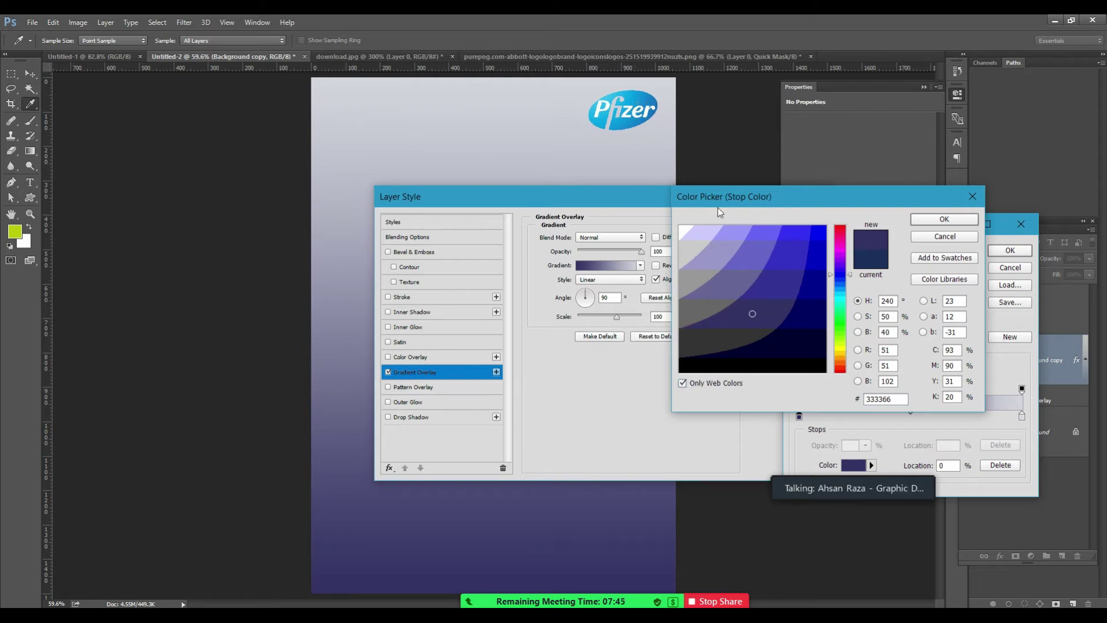
{"action": "left_click", "coordinate": [630, 98]}
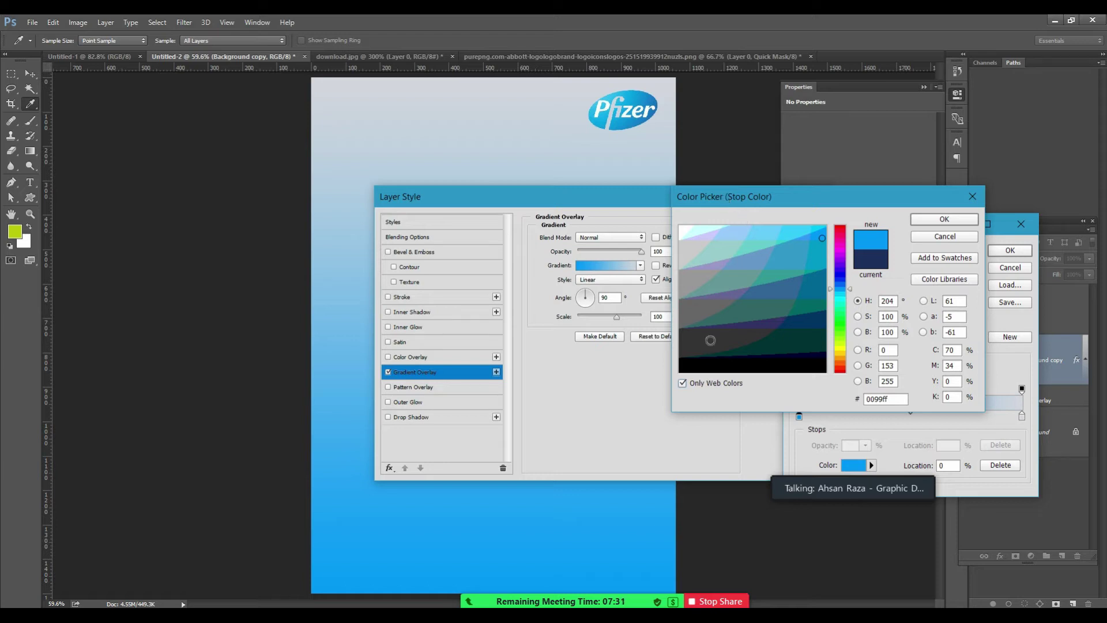
{"action": "left_click", "coordinate": [683, 383]}
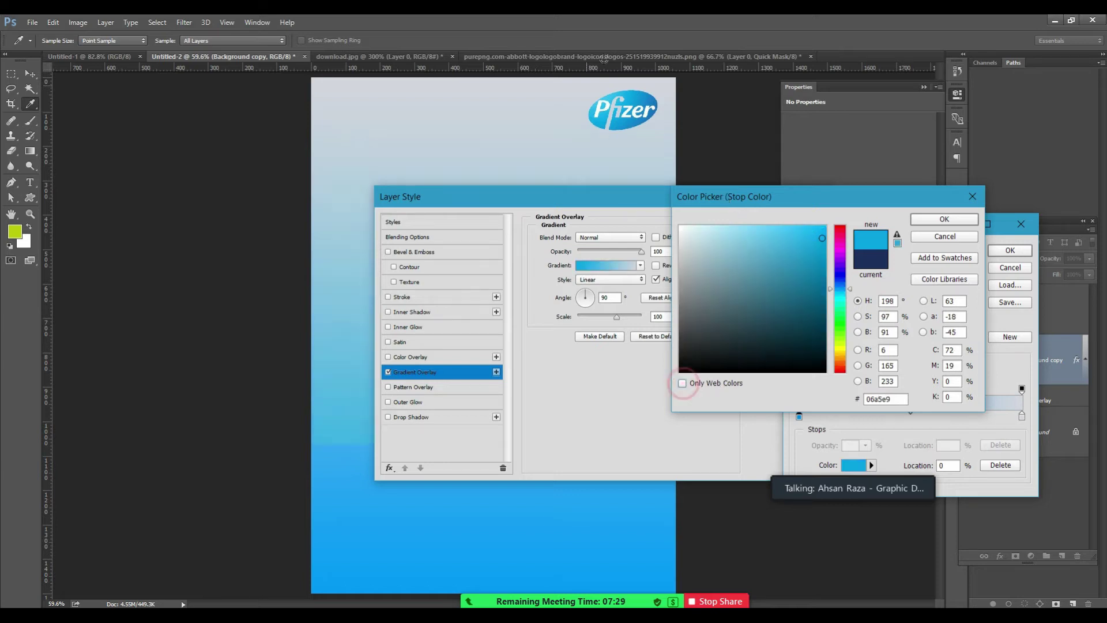
{"action": "left_click", "coordinate": [608, 99]}
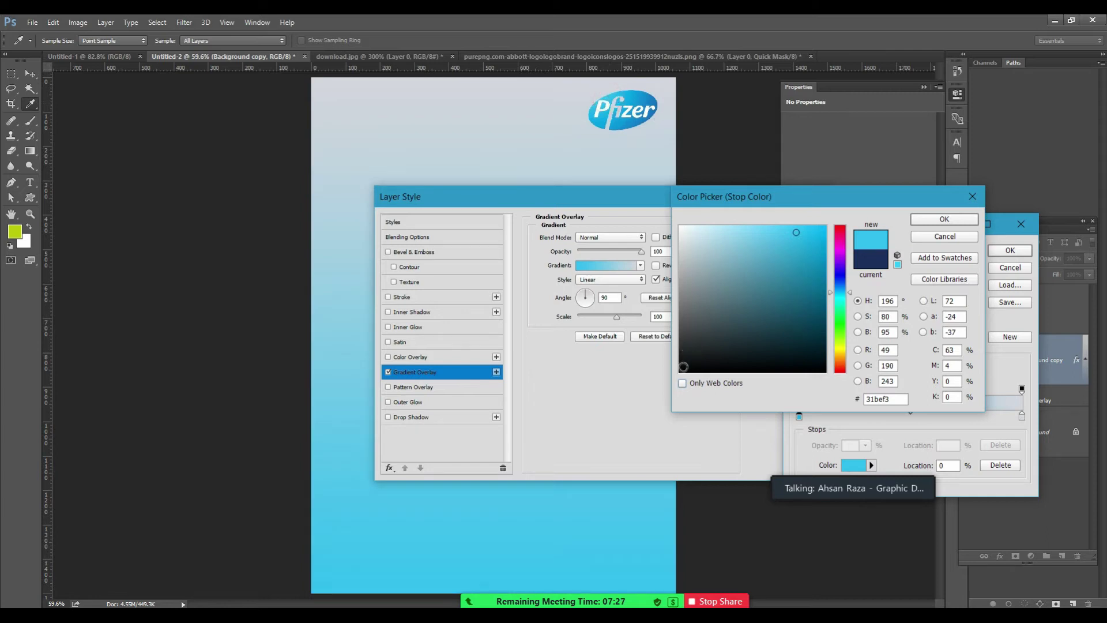
{"action": "left_click", "coordinate": [621, 102]}
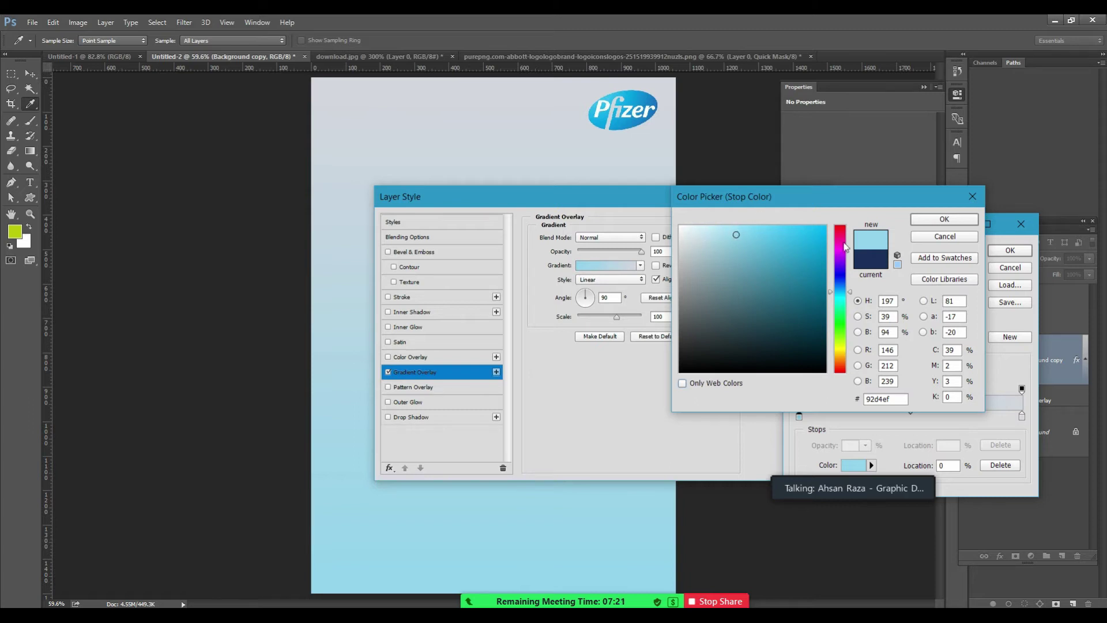
{"action": "left_click", "coordinate": [712, 230]}
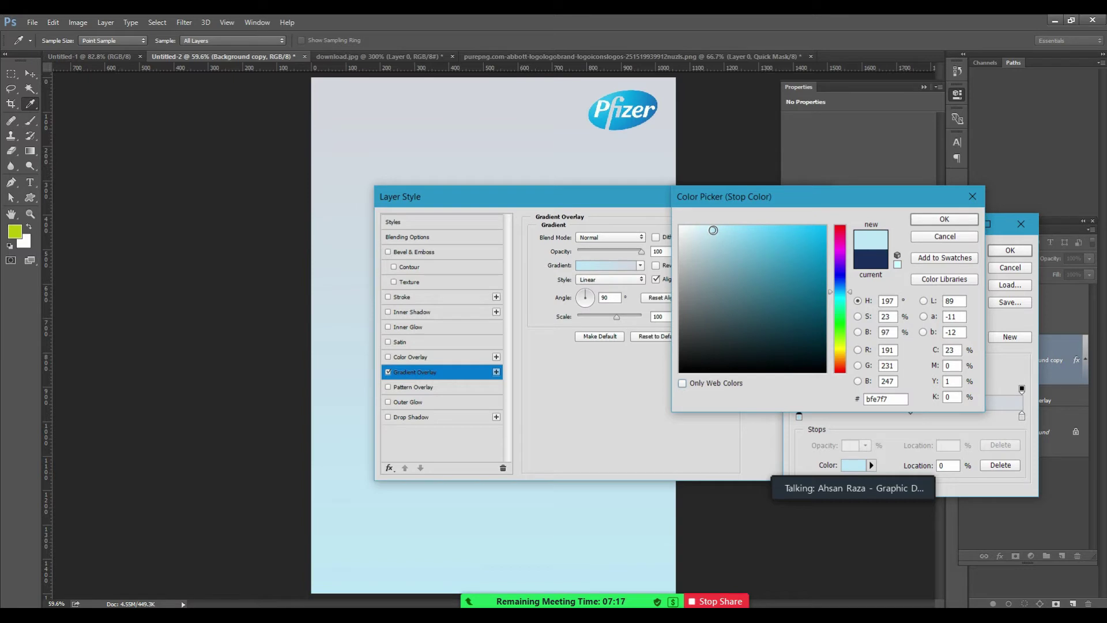
{"action": "left_click", "coordinate": [712, 226]}
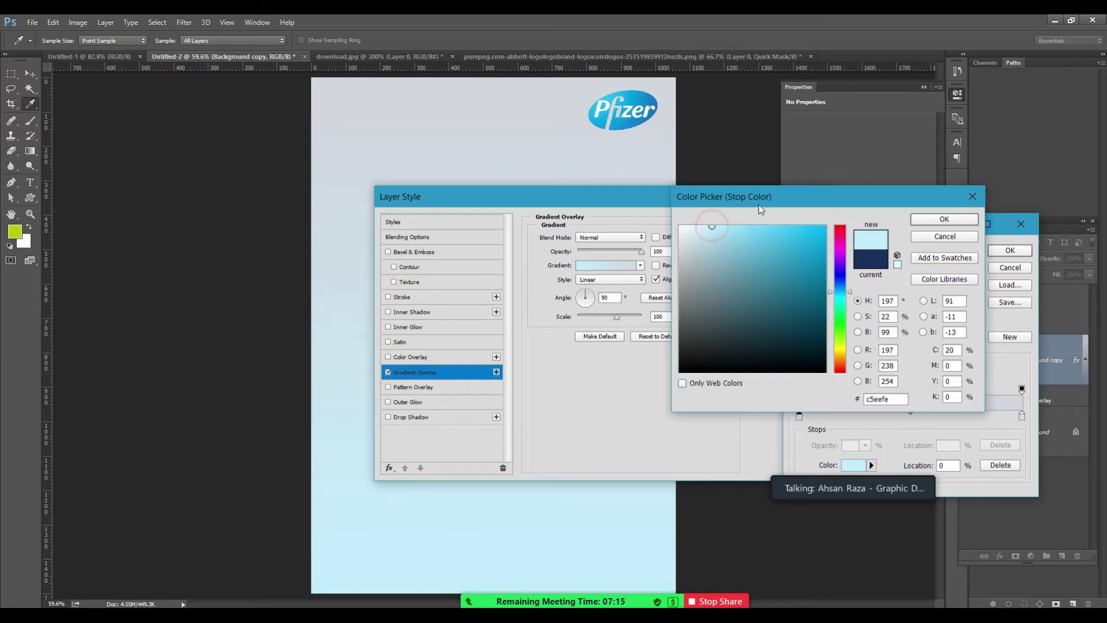
{"action": "left_click", "coordinate": [931, 223]}
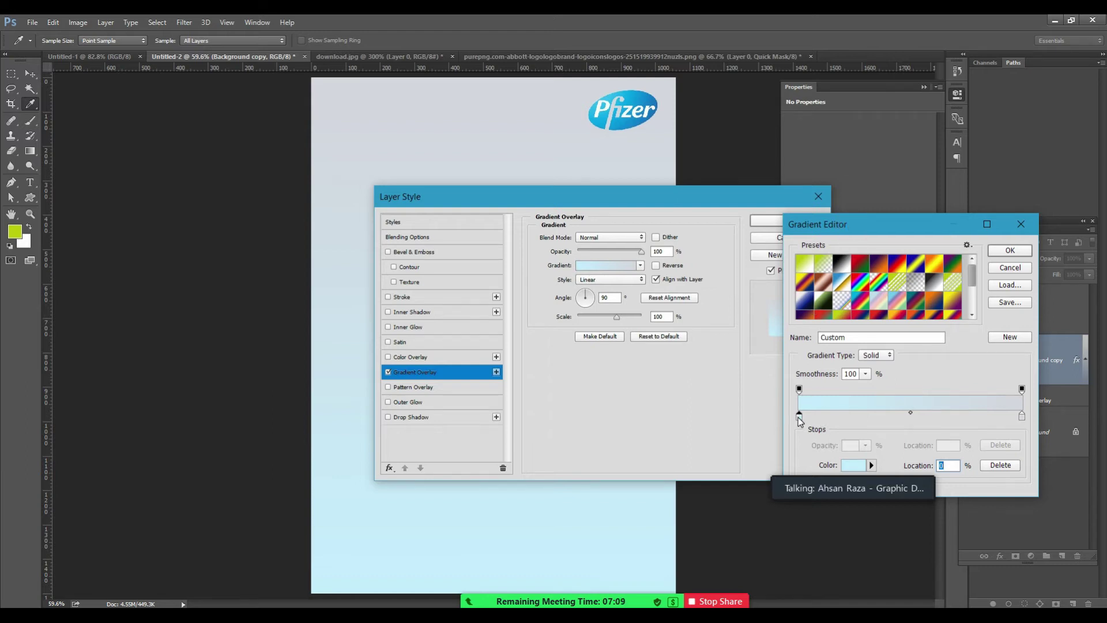
Set the right stop to the Pfizer logo blue #167bcd and accept the gradient.
{"action": "left_click", "coordinate": [1021, 417]}
{"action": "left_click", "coordinate": [848, 466]}
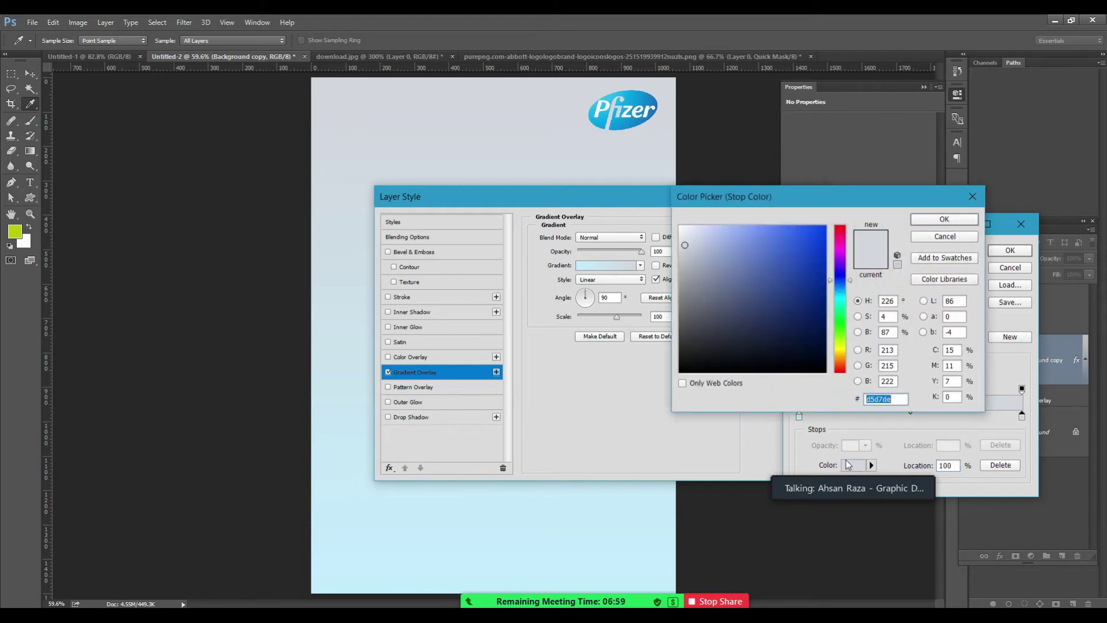
{"action": "left_click", "coordinate": [680, 227]}
{"action": "left_click", "coordinate": [679, 225]}
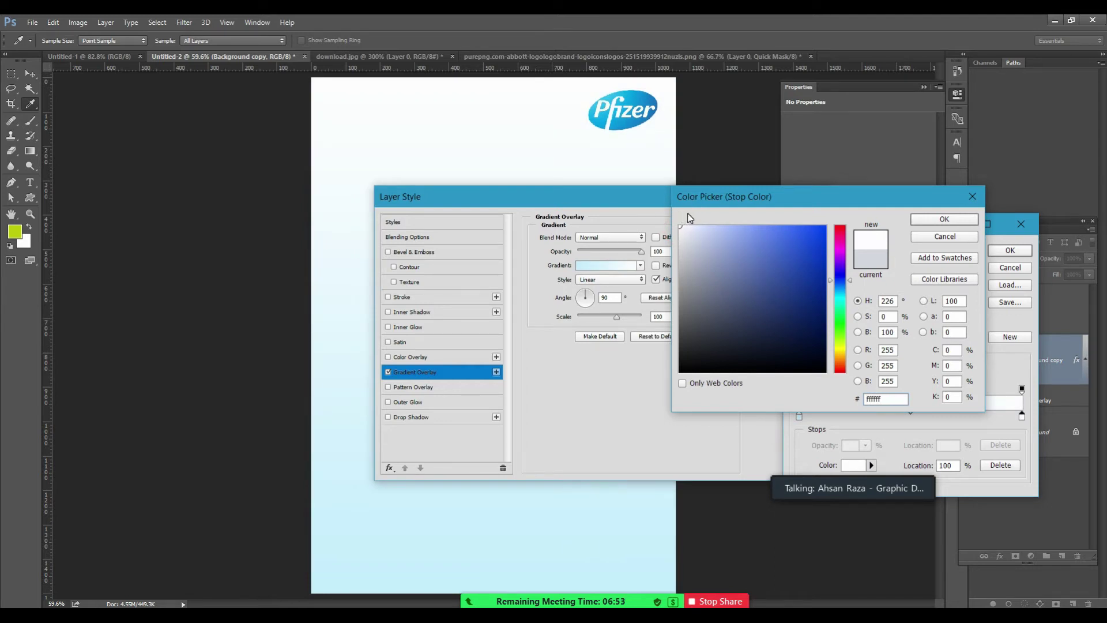
{"action": "left_click", "coordinate": [639, 108]}
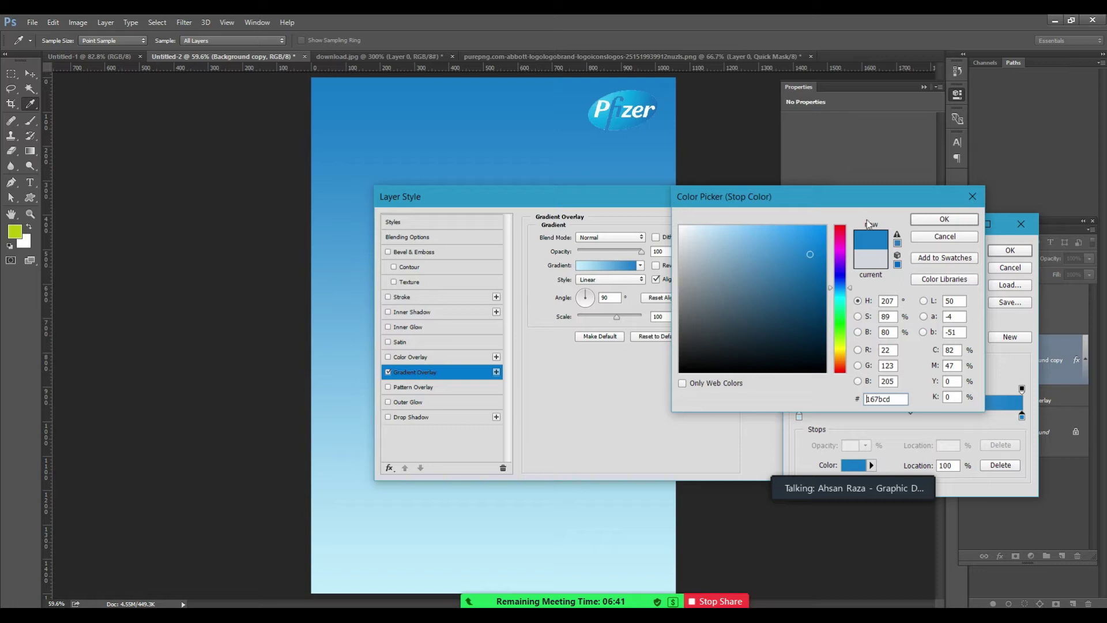
{"action": "left_click", "coordinate": [927, 219]}
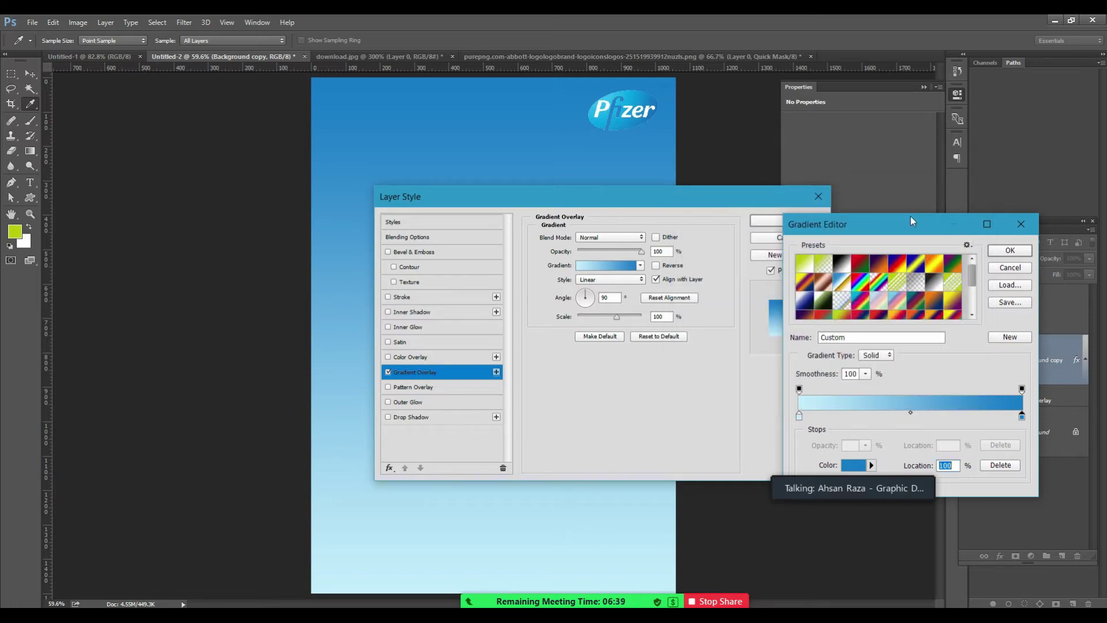
{"action": "left_click", "coordinate": [1007, 250]}
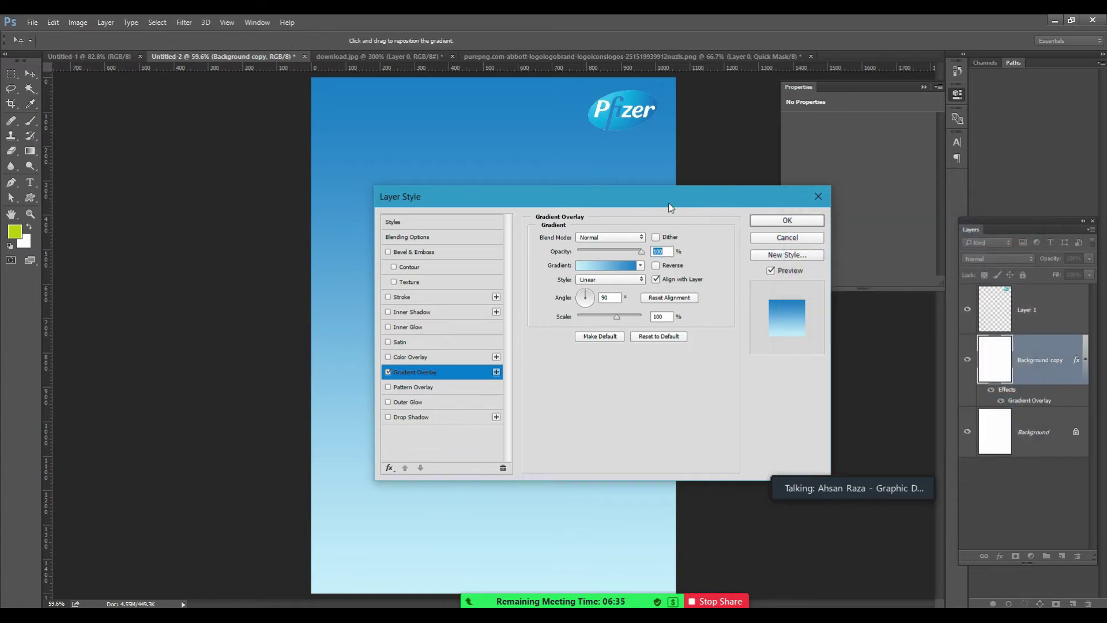
Add a yellow-green #cccc33 colour stop at 35% in the overlay gradient.
{"action": "left_click_drag", "start_coordinate": [671, 207], "coordinate": [941, 229]}
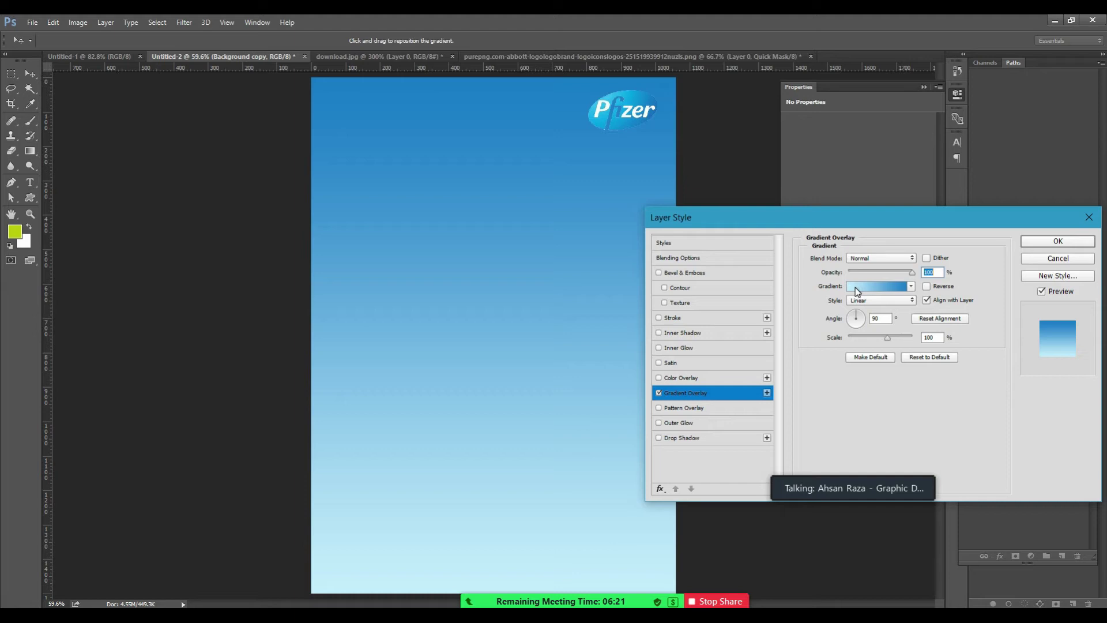
{"action": "left_click", "coordinate": [856, 287]}
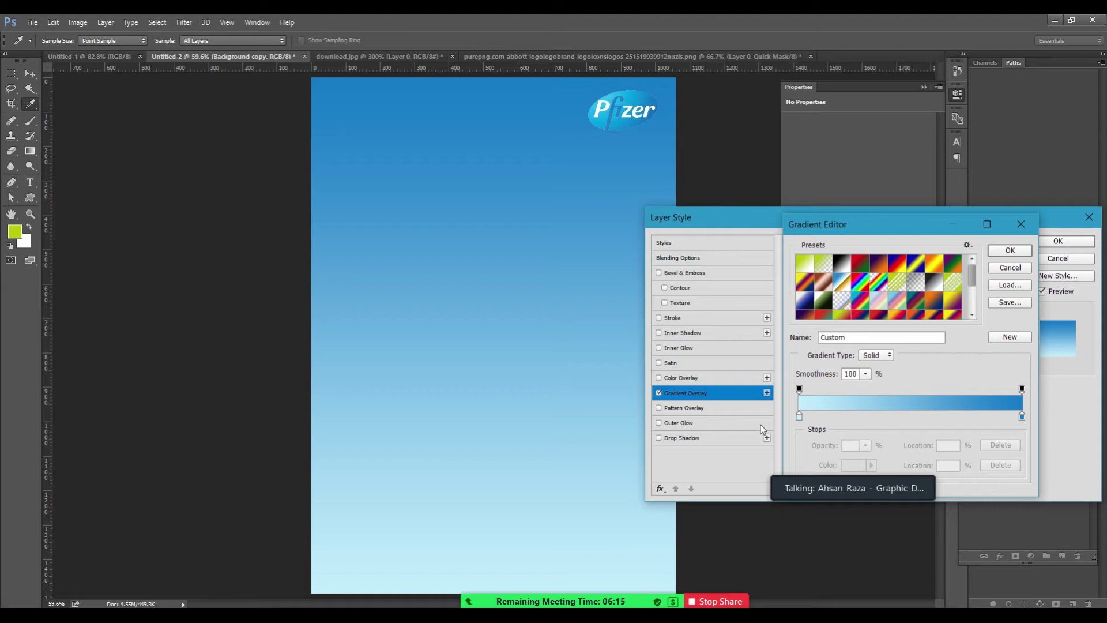
{"action": "left_click", "coordinate": [876, 416]}
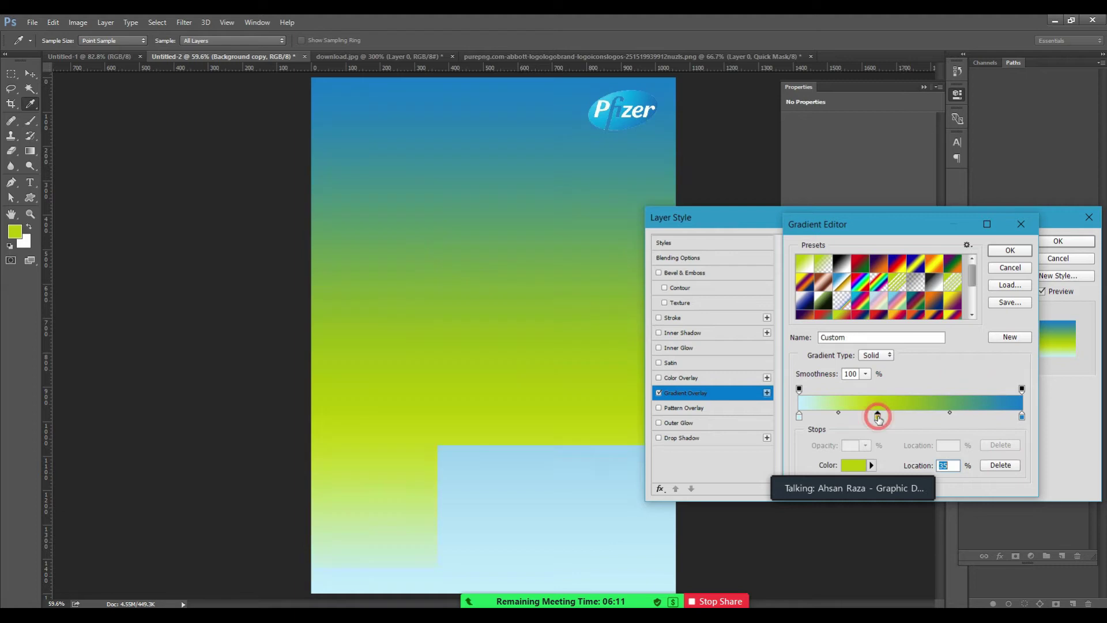
{"action": "left_click", "coordinate": [852, 464]}
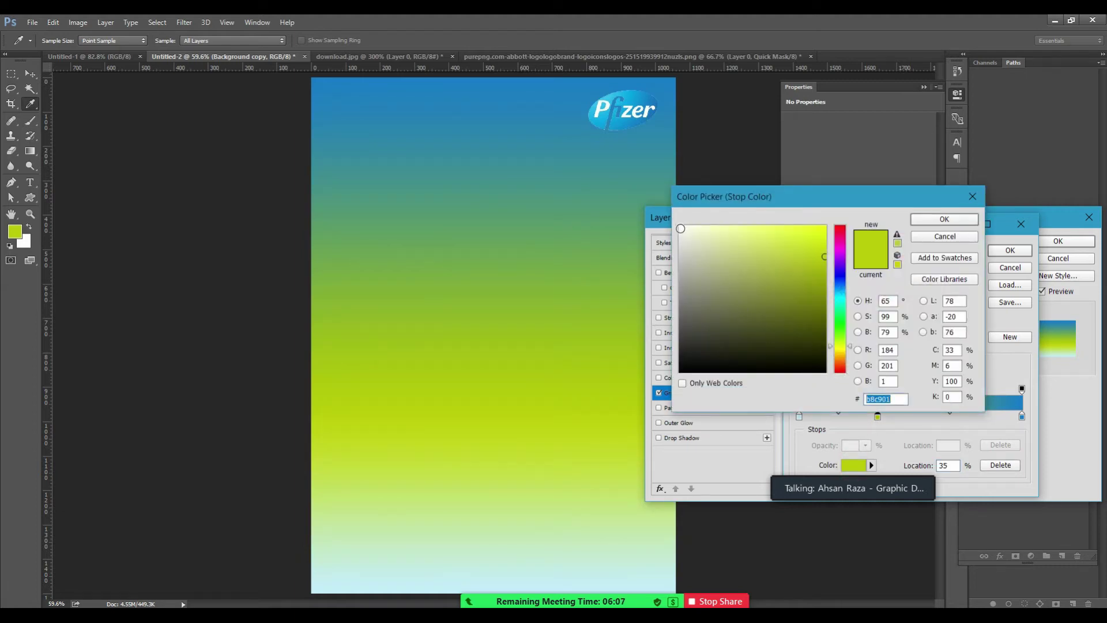
{"action": "left_click", "coordinate": [680, 228]}
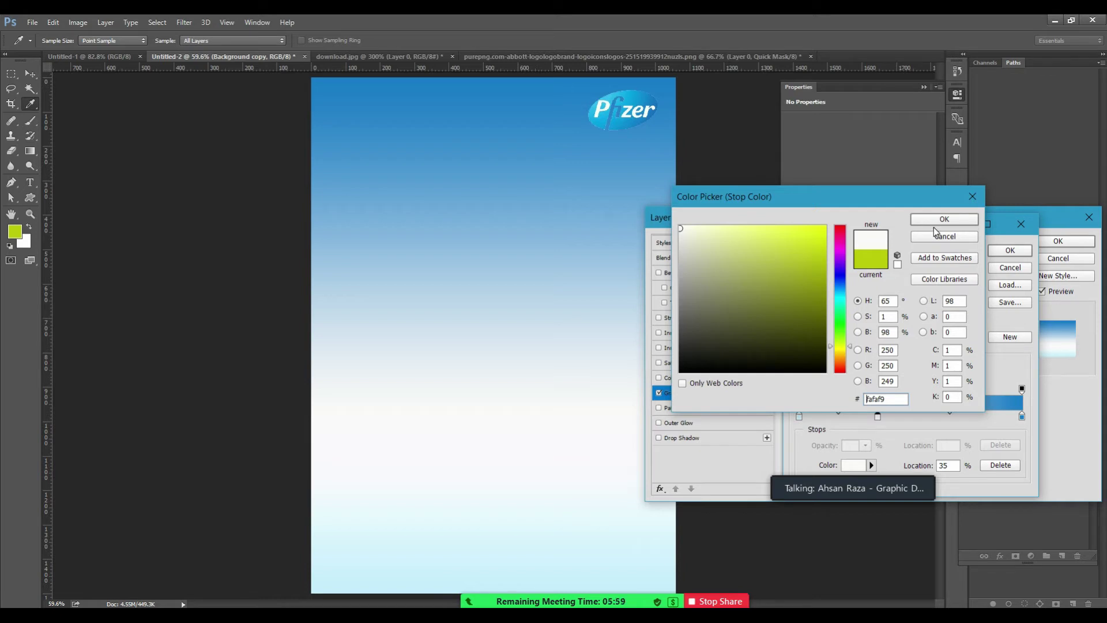
{"action": "left_click", "coordinate": [798, 250]}
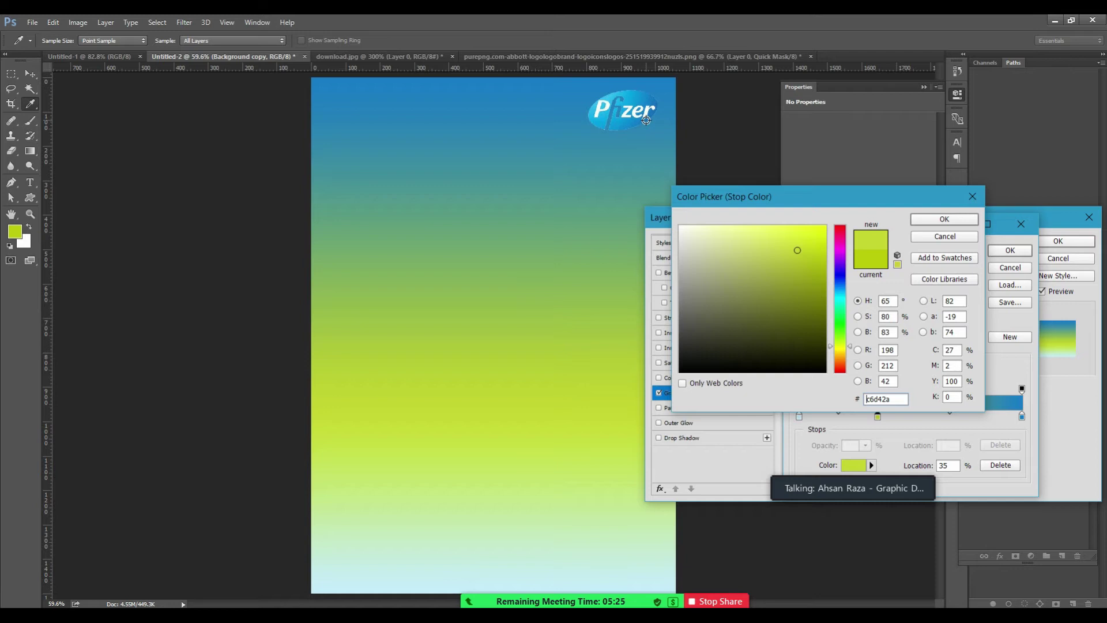
{"action": "left_click", "coordinate": [682, 383]}
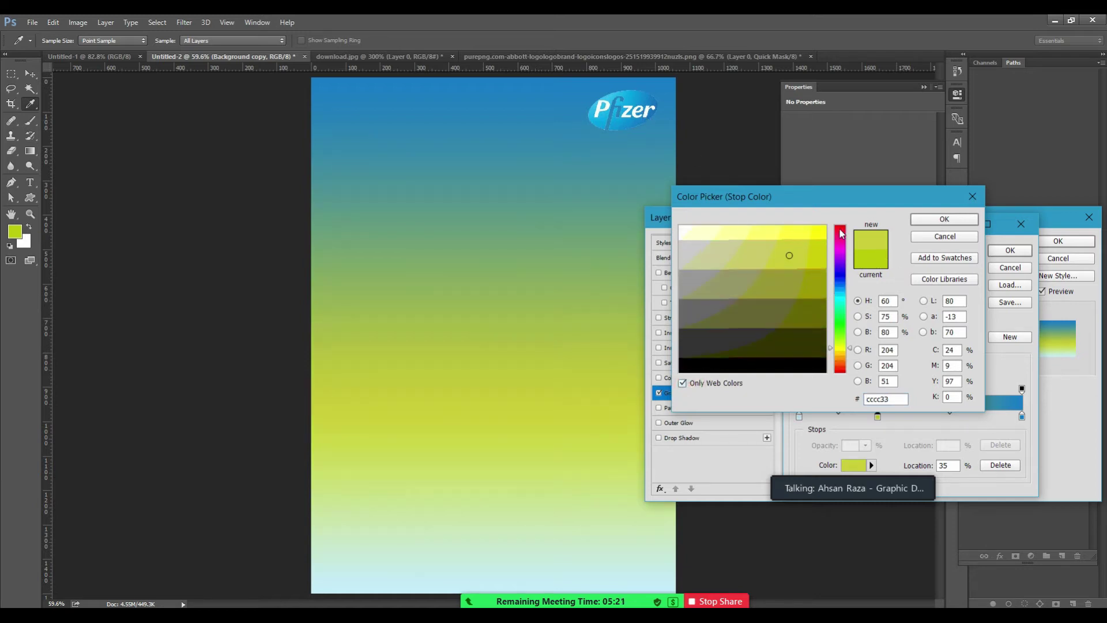
{"action": "left_click", "coordinate": [943, 219]}
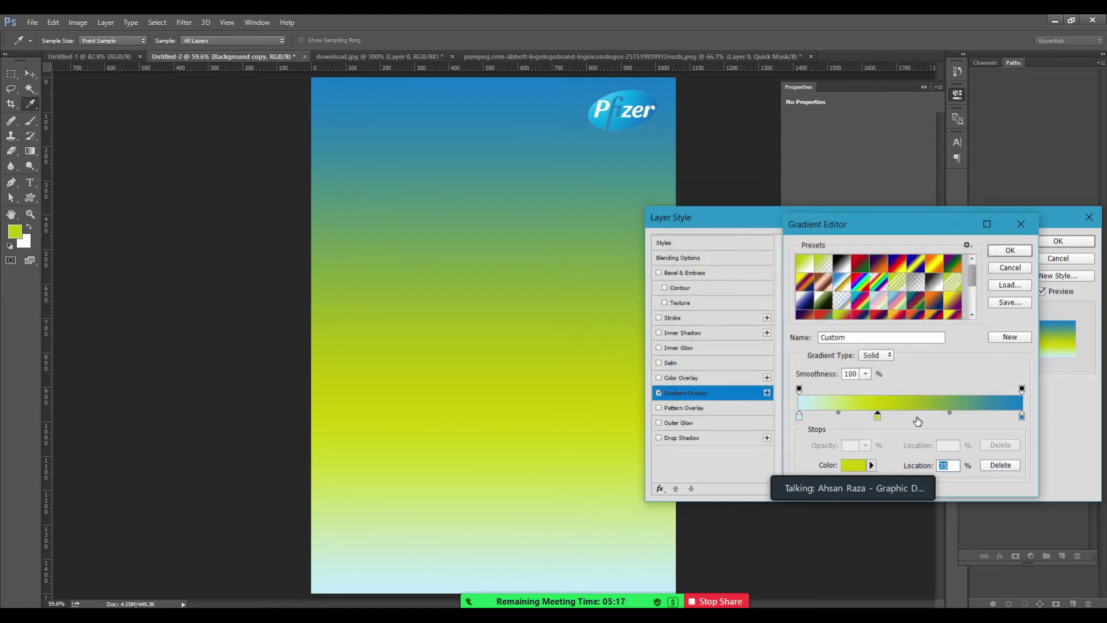
Add a pale green colour stop at 53% in the gradient.
{"action": "left_click", "coordinate": [918, 416]}
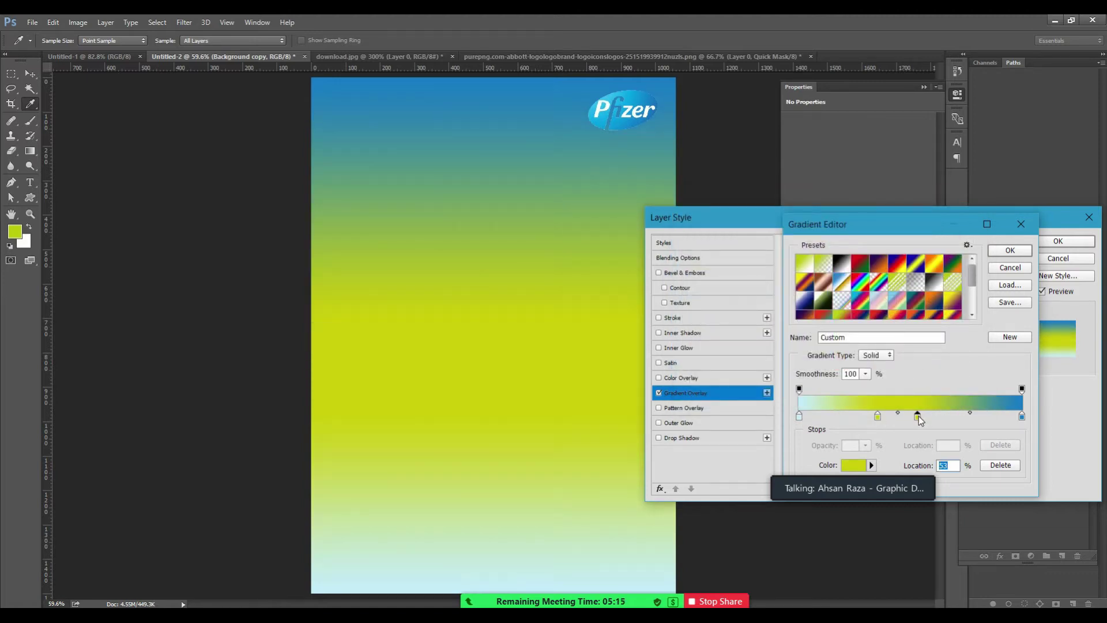
{"action": "left_click", "coordinate": [854, 464]}
{"action": "left_click", "coordinate": [839, 327]}
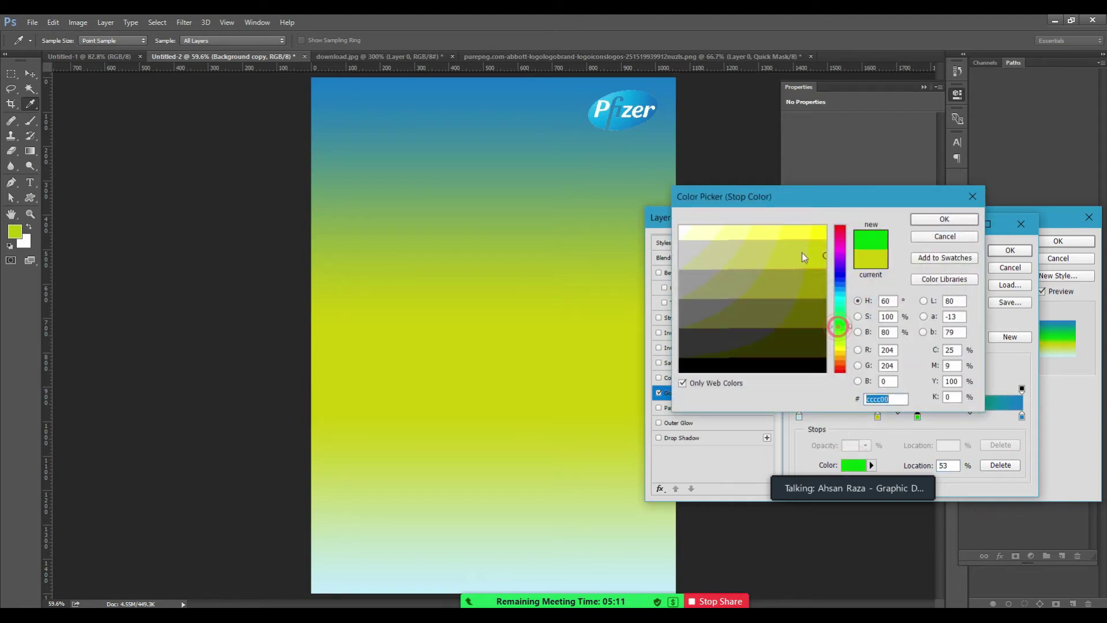
{"action": "left_click", "coordinate": [824, 231]}
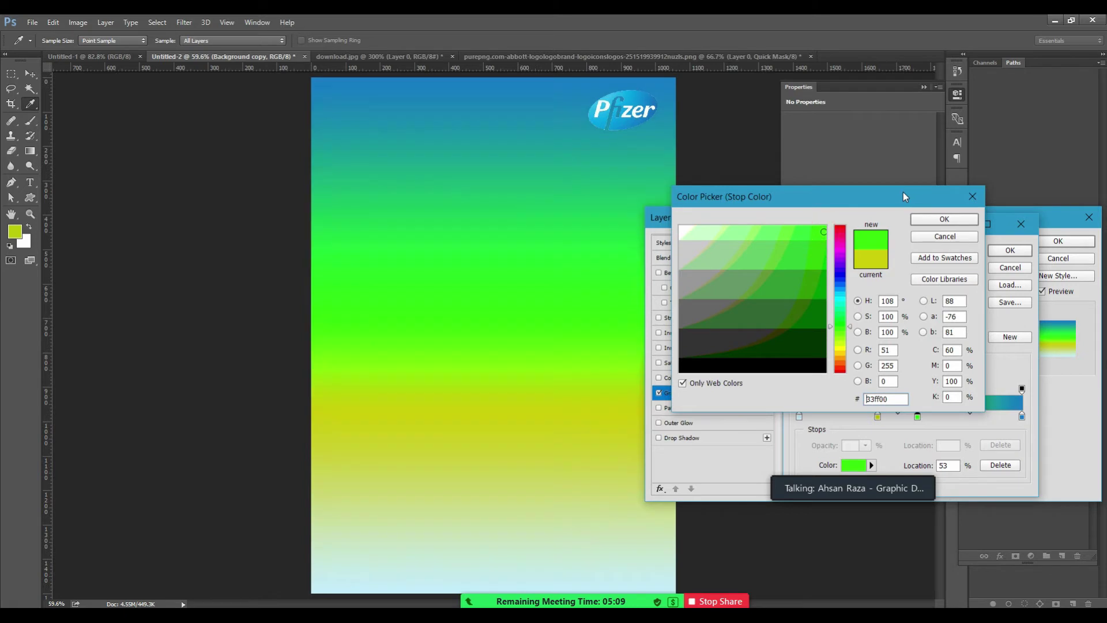
{"action": "left_click", "coordinate": [714, 232]}
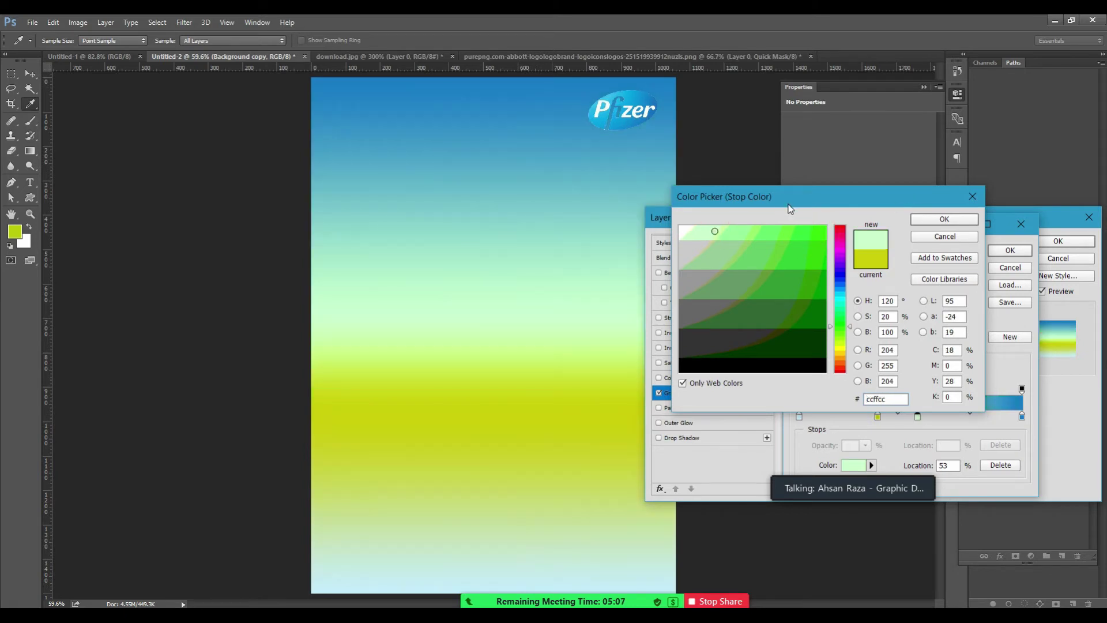
{"action": "left_click", "coordinate": [938, 224]}
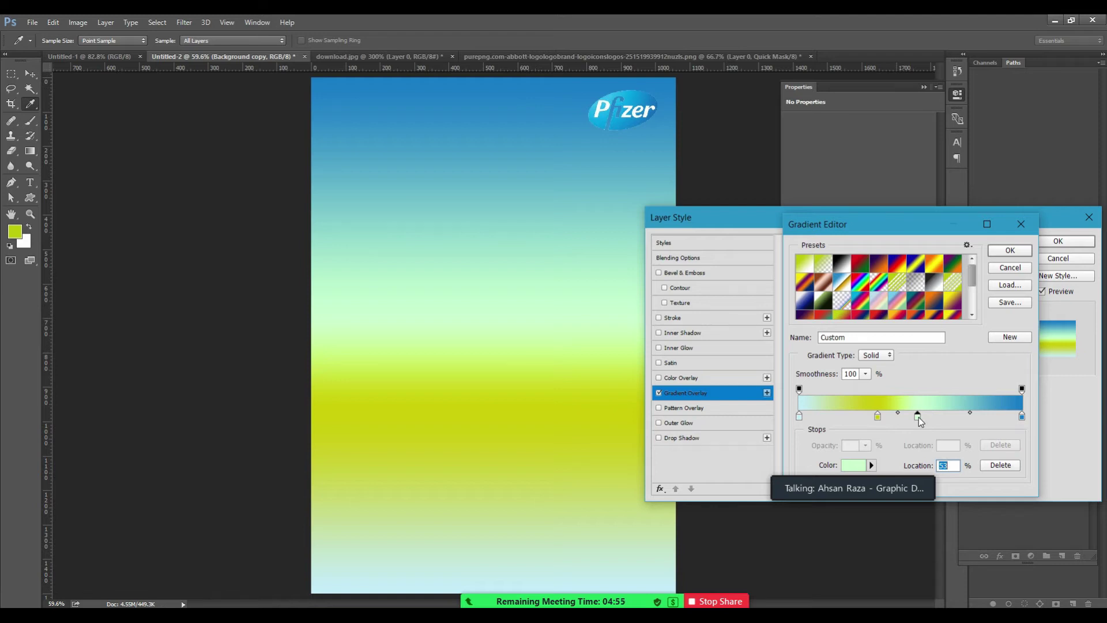
Delete the pale green and yellow-green stops from the gradient.
{"action": "left_click", "coordinate": [1001, 467]}
{"action": "left_click", "coordinate": [877, 416]}
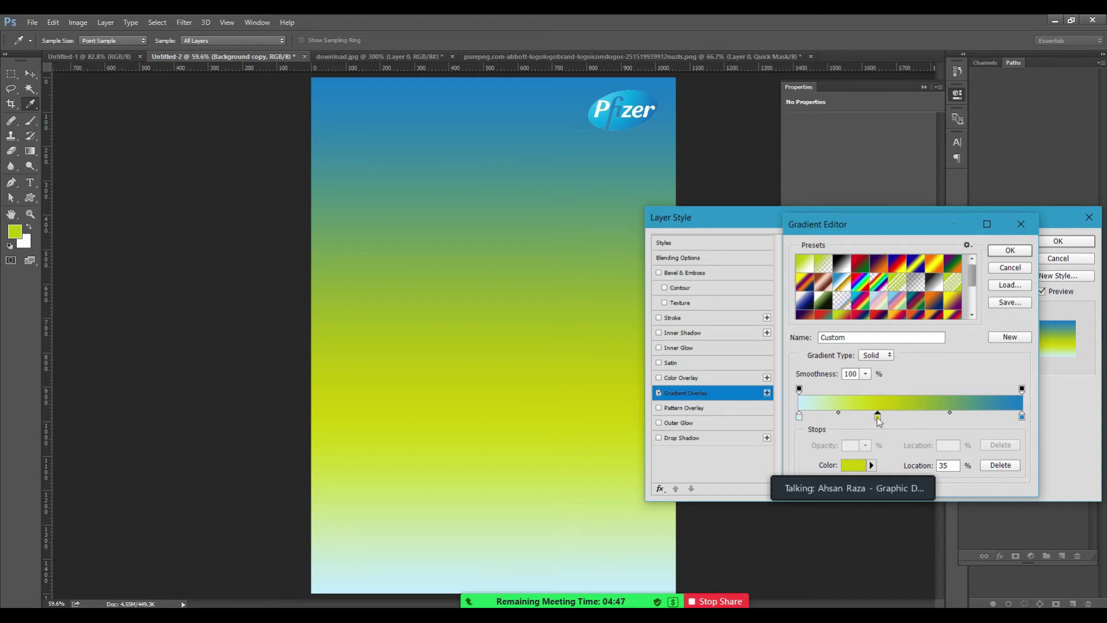
{"action": "left_click_drag", "start_coordinate": [878, 420], "coordinate": [880, 437]}
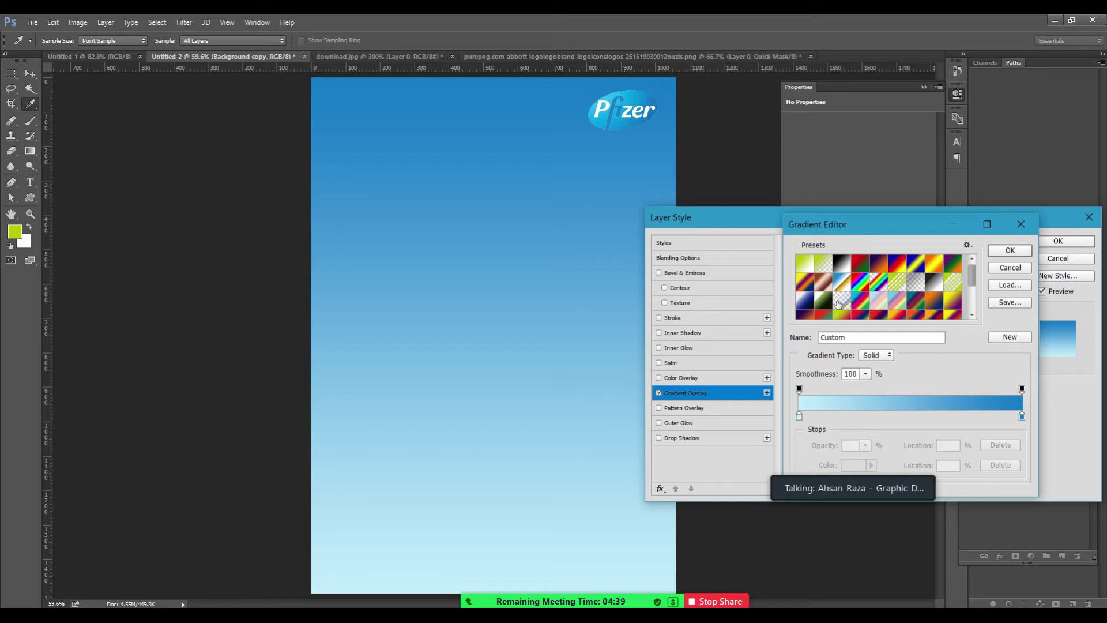
Try opacity 0 and then 50 on the gradient's left opacity stop.
{"action": "left_click", "coordinate": [799, 416]}
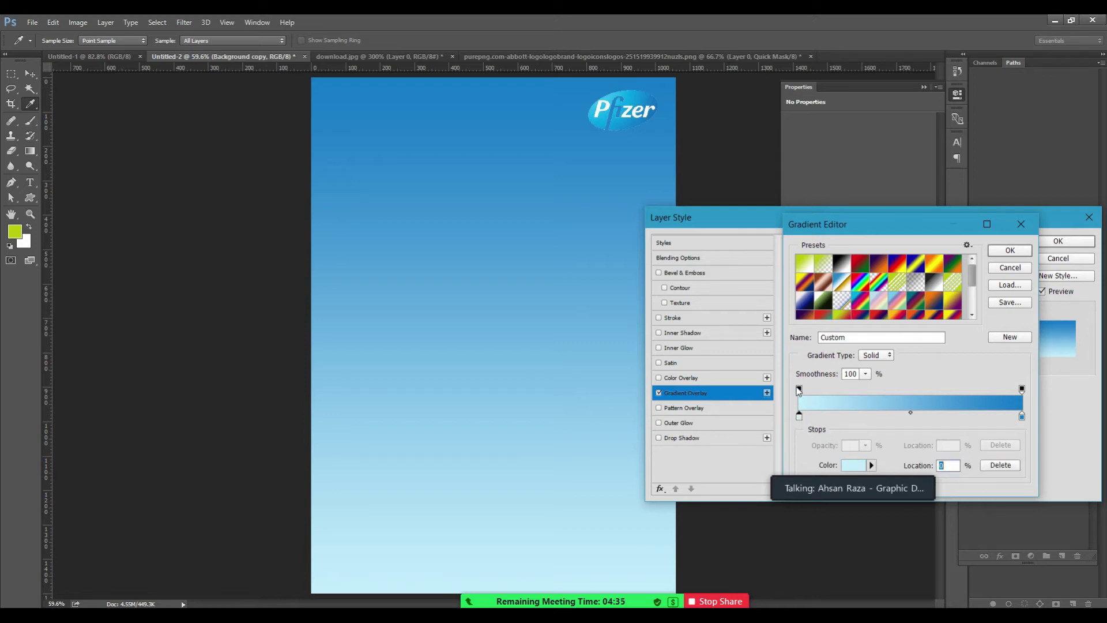
{"action": "left_click", "coordinate": [800, 390]}
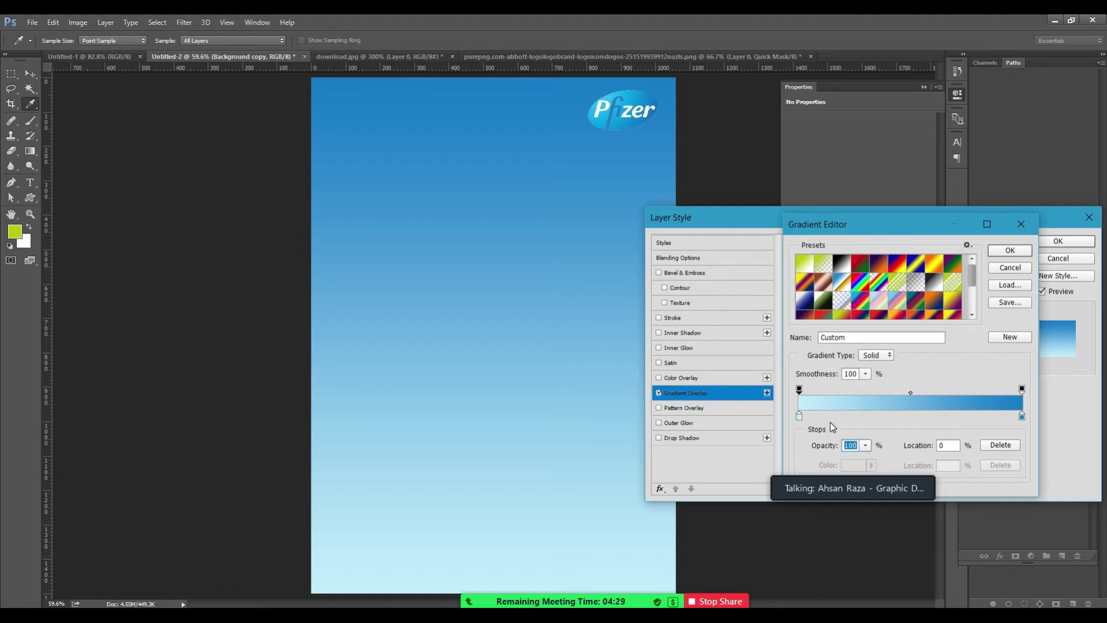
{"action": "left_click", "coordinate": [865, 445]}
{"action": "left_click_drag", "start_coordinate": [868, 460], "coordinate": [768, 455]}
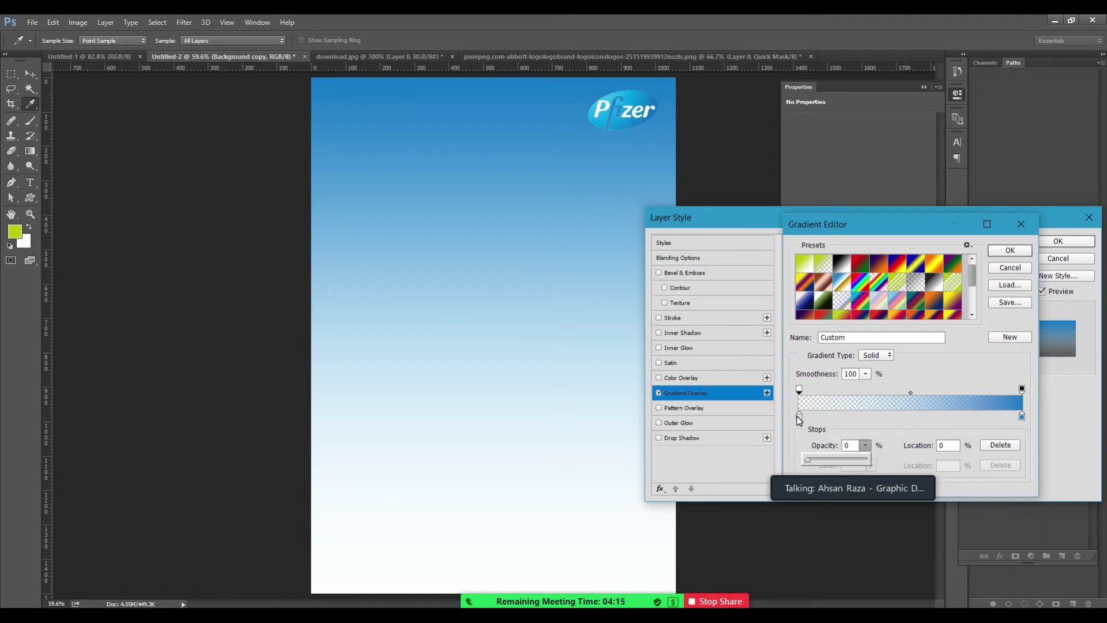
{"action": "left_click", "coordinate": [849, 445]}
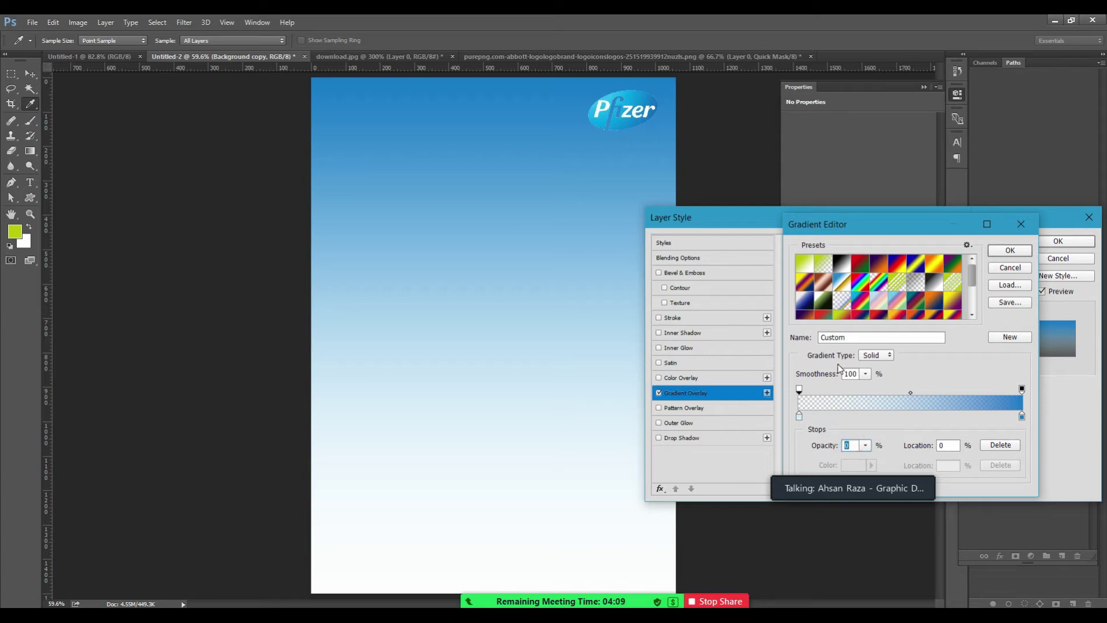
{"action": "type", "text": "50"}
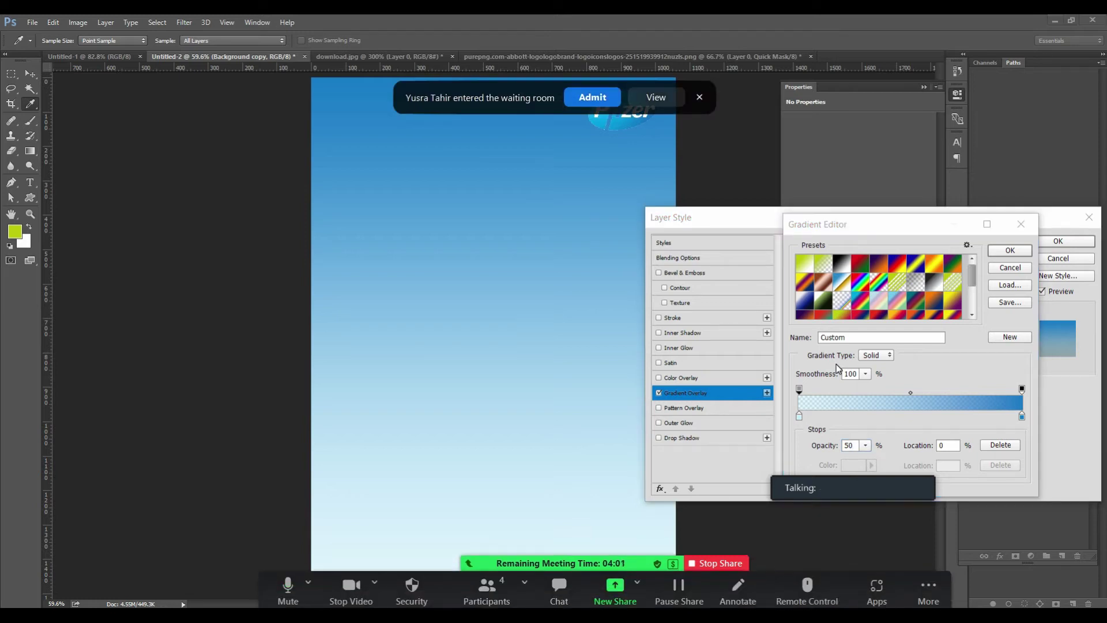
{"action": "left_click", "coordinate": [867, 446]}
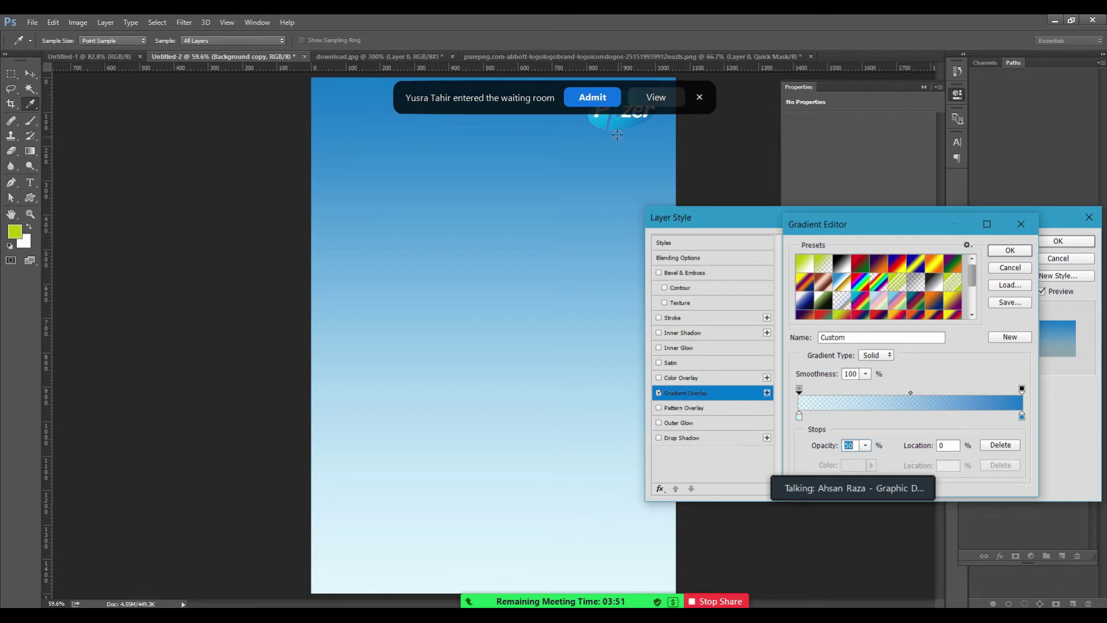
{"action": "left_click", "coordinate": [599, 98]}
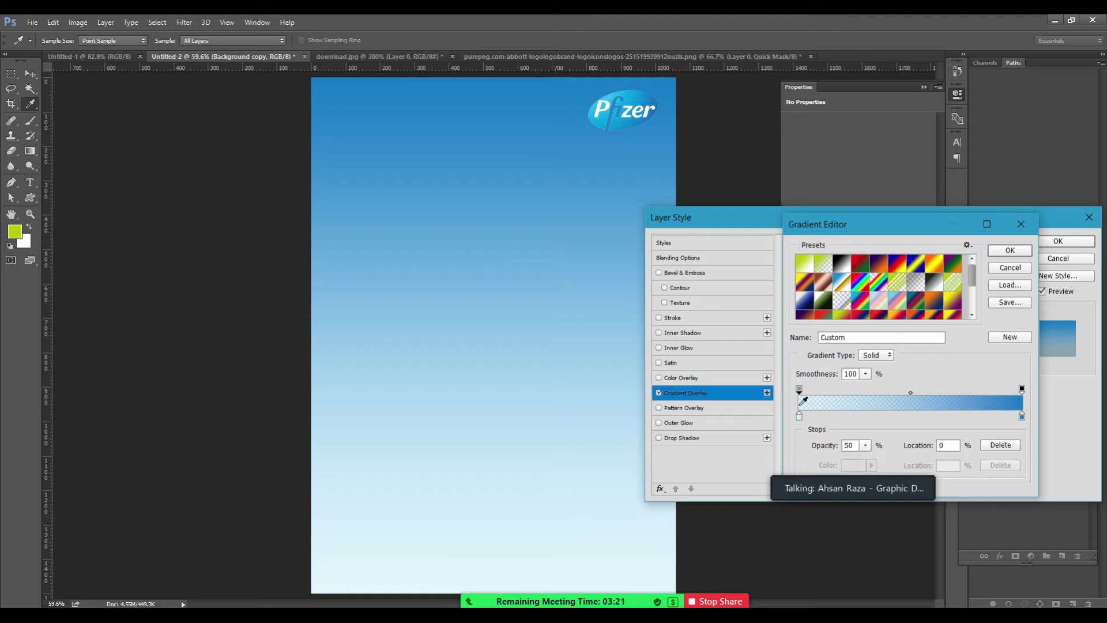
Restore the left opacity stop to 100% and confirm the gradient.
{"action": "left_click", "coordinate": [799, 390]}
{"action": "left_click", "coordinate": [865, 445]}
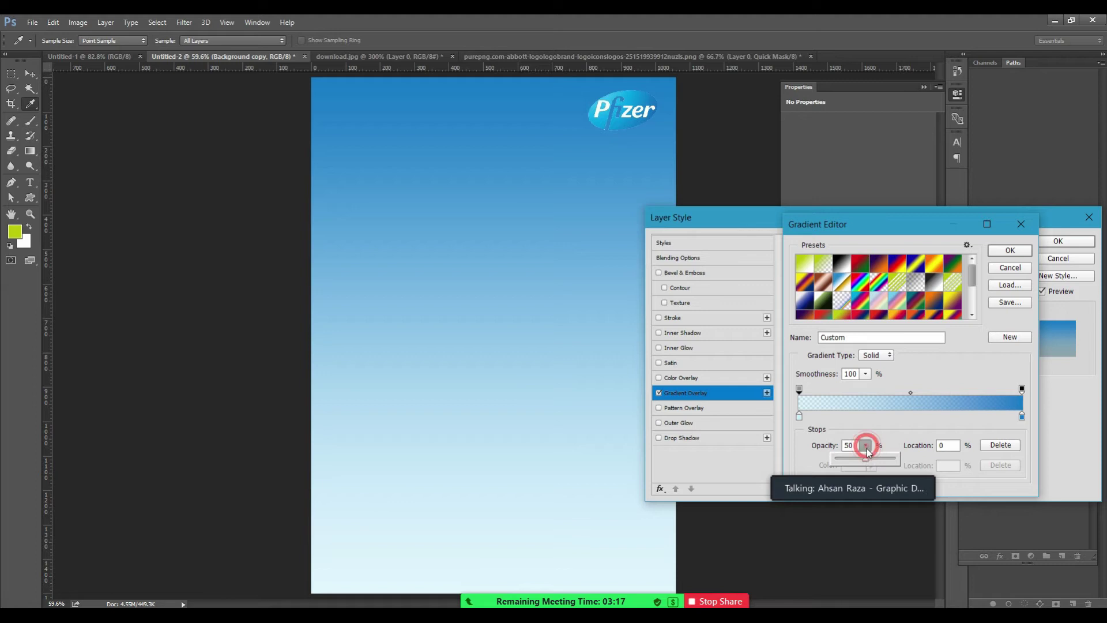
{"action": "left_click_drag", "start_coordinate": [868, 464], "coordinate": [930, 459]}
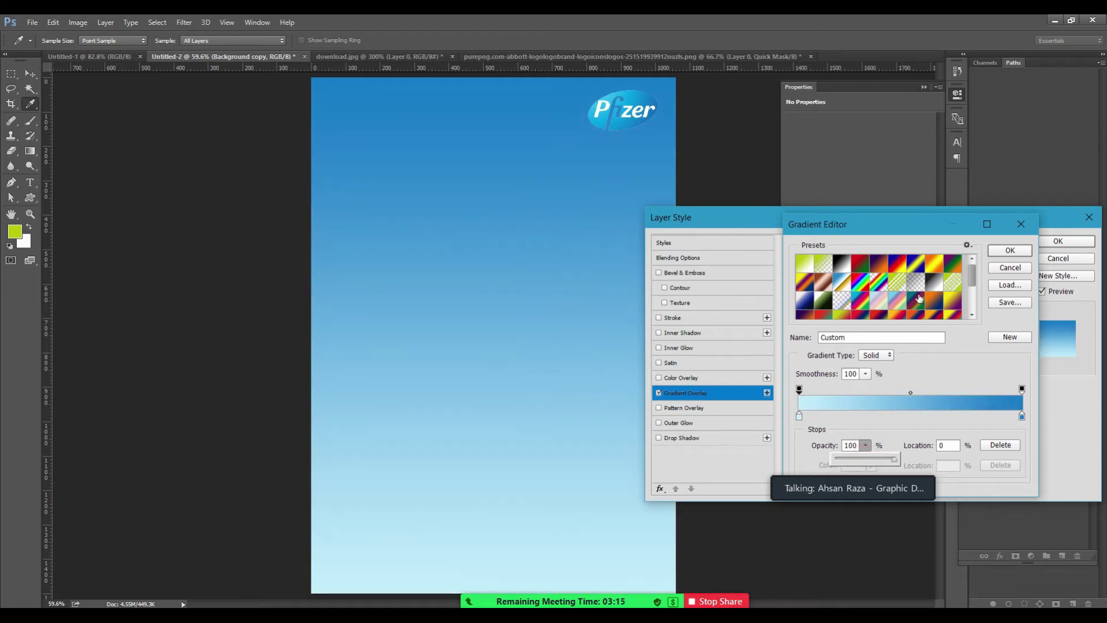
{"action": "left_click", "coordinate": [1013, 254]}
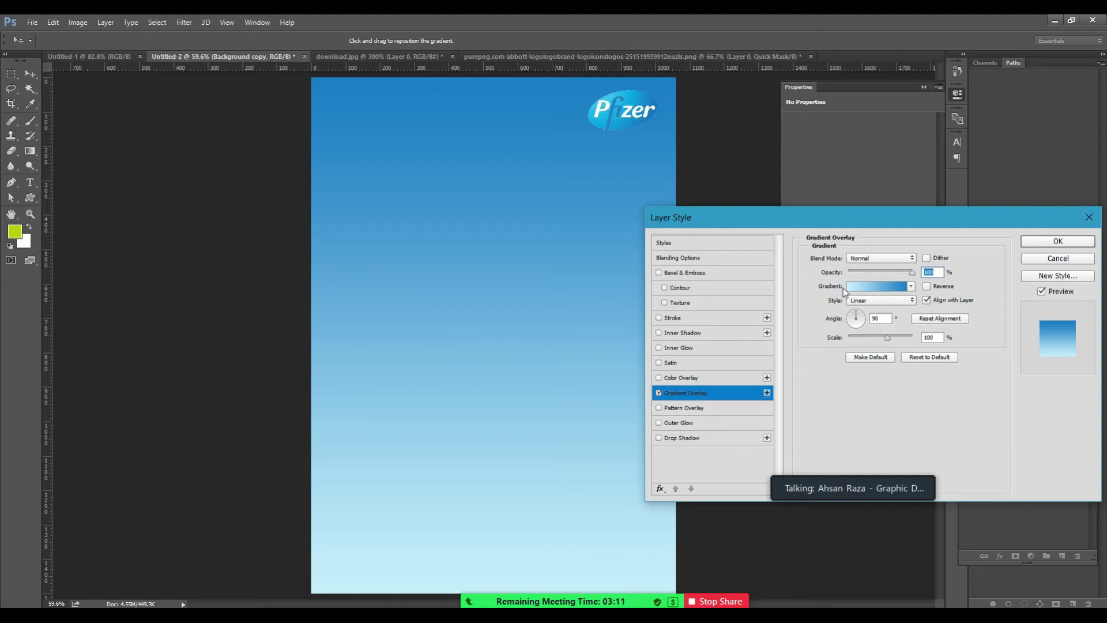
Reverse the gradient overlay so it is light at top and blue at bottom.
{"action": "left_click", "coordinate": [927, 286]}
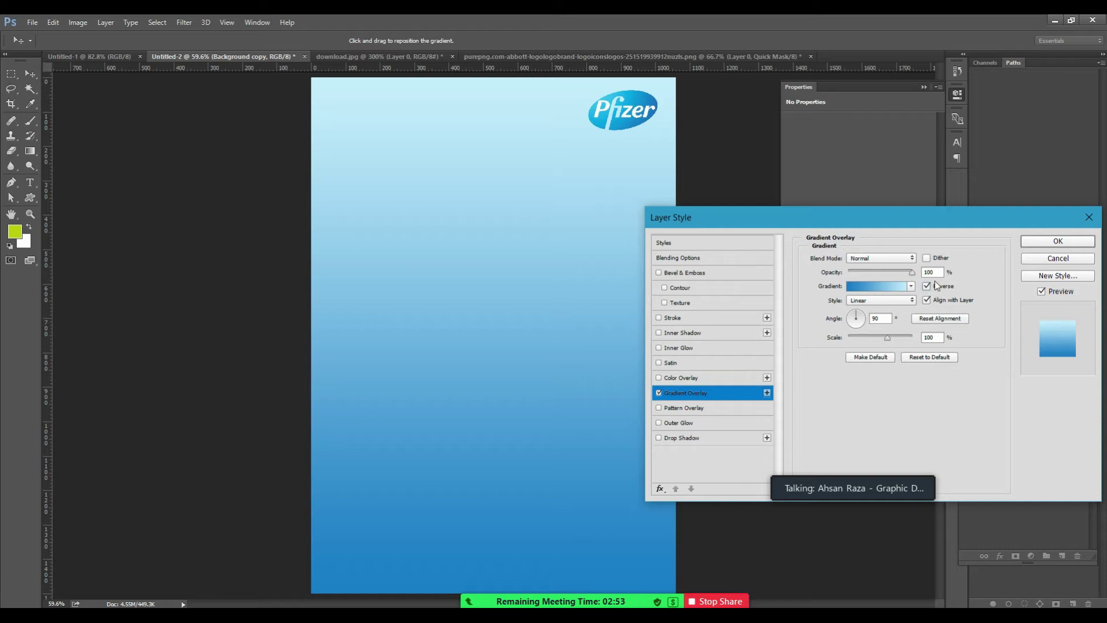
{"action": "left_click", "coordinate": [928, 288]}
{"action": "left_click", "coordinate": [928, 289]}
{"action": "left_click", "coordinate": [928, 288]}
{"action": "left_click", "coordinate": [928, 288]}
Keep gradient Scale 100 and Angle 90, apply the overlay, then bring up Chrome's Abbott logo results.
{"action": "left_click_drag", "start_coordinate": [887, 338], "coordinate": [914, 338]}
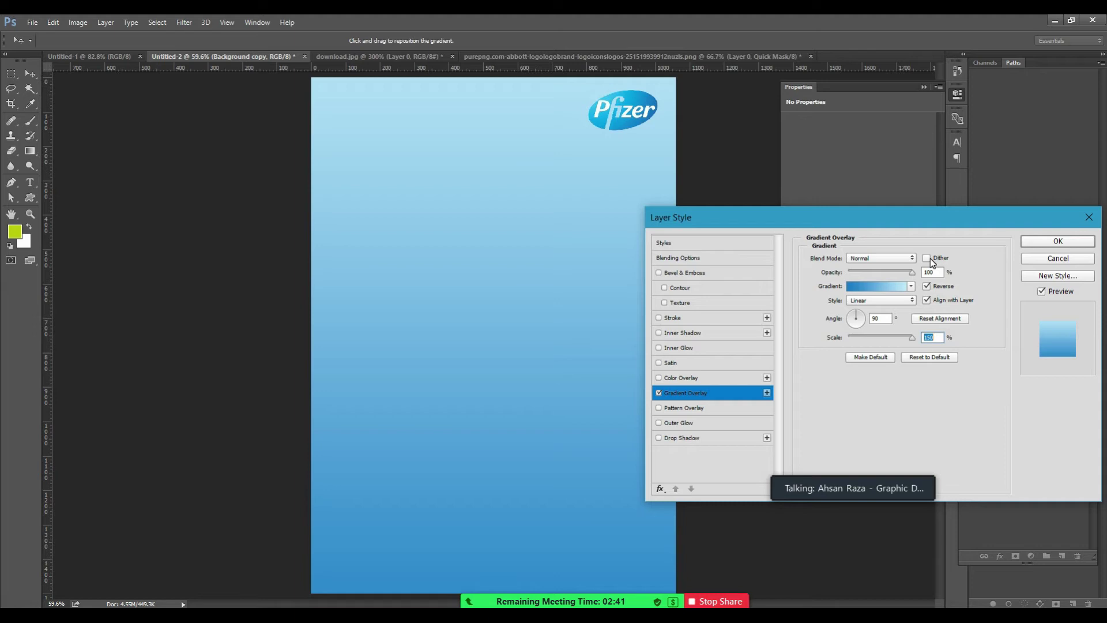
{"action": "type", "text": "100"}
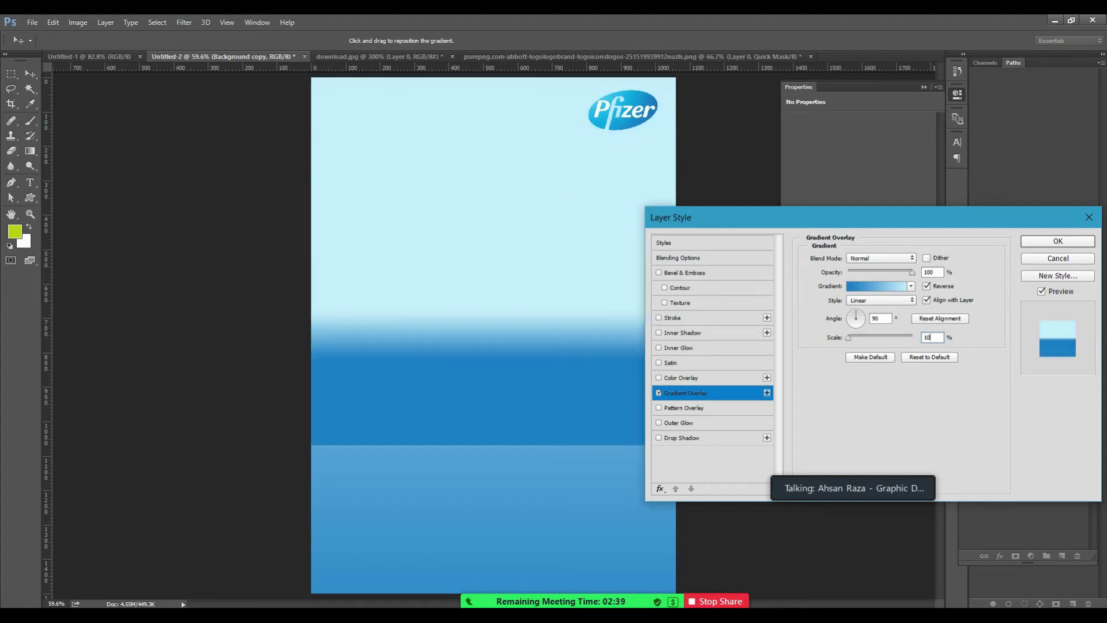
{"action": "key", "text": "BackSpace"}
{"action": "key", "text": "BackSpace"}
{"action": "key", "text": "BackSpace"}
{"action": "type", "text": "50"}
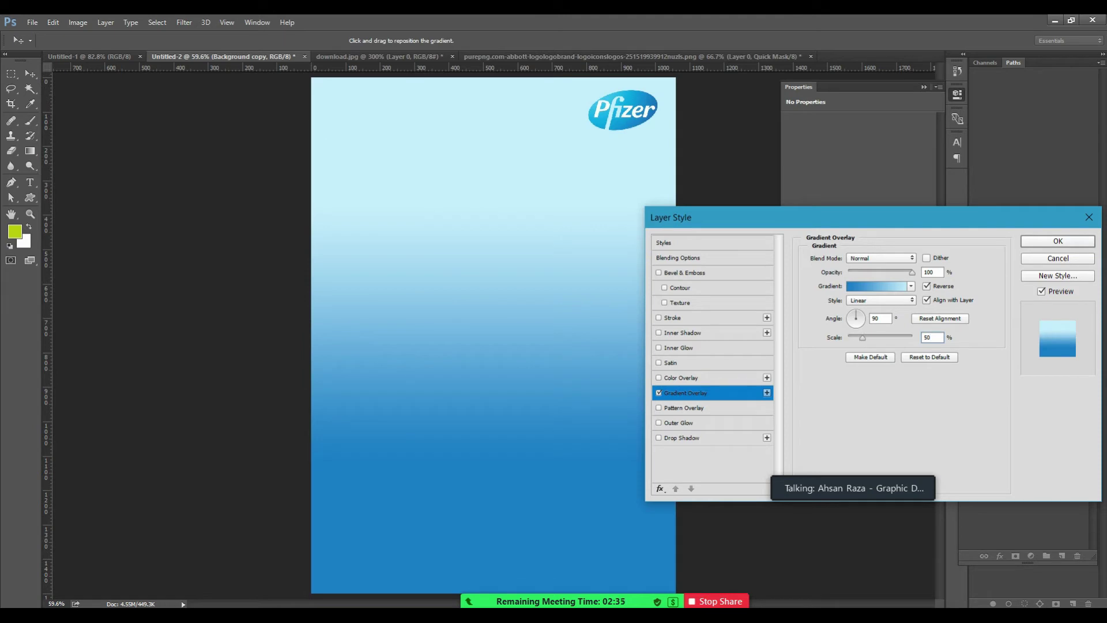
{"action": "key", "text": "BackSpace"}
{"action": "key", "text": "BackSpace"}
{"action": "type", "text": "100"}
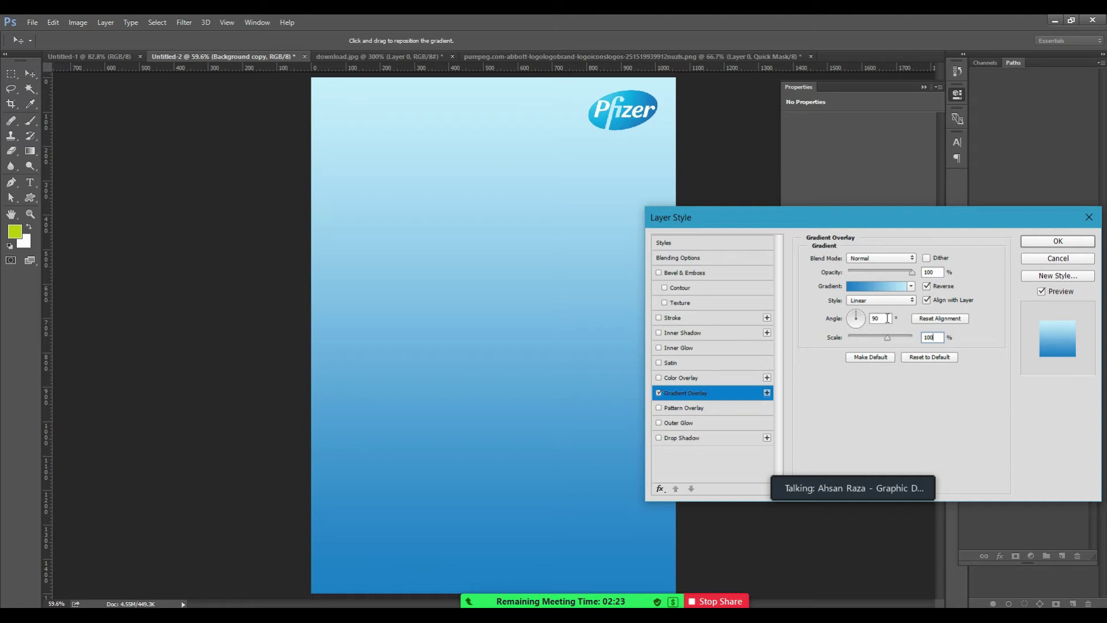
{"action": "left_click", "coordinate": [883, 318]}
{"action": "type", "text": "0"}
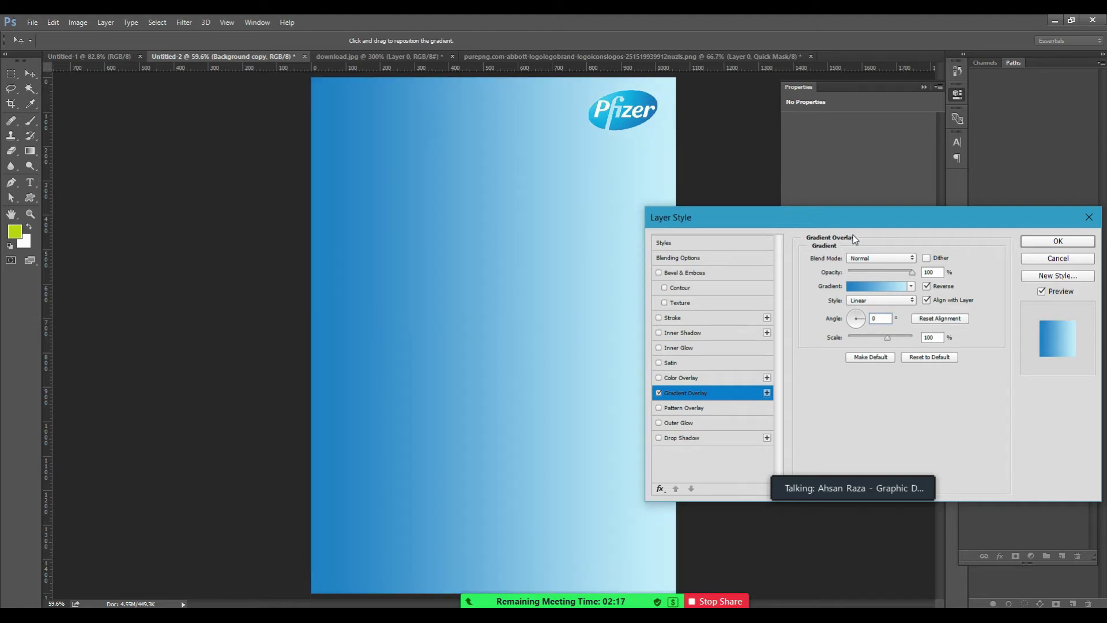
{"action": "type", "text": "90"}
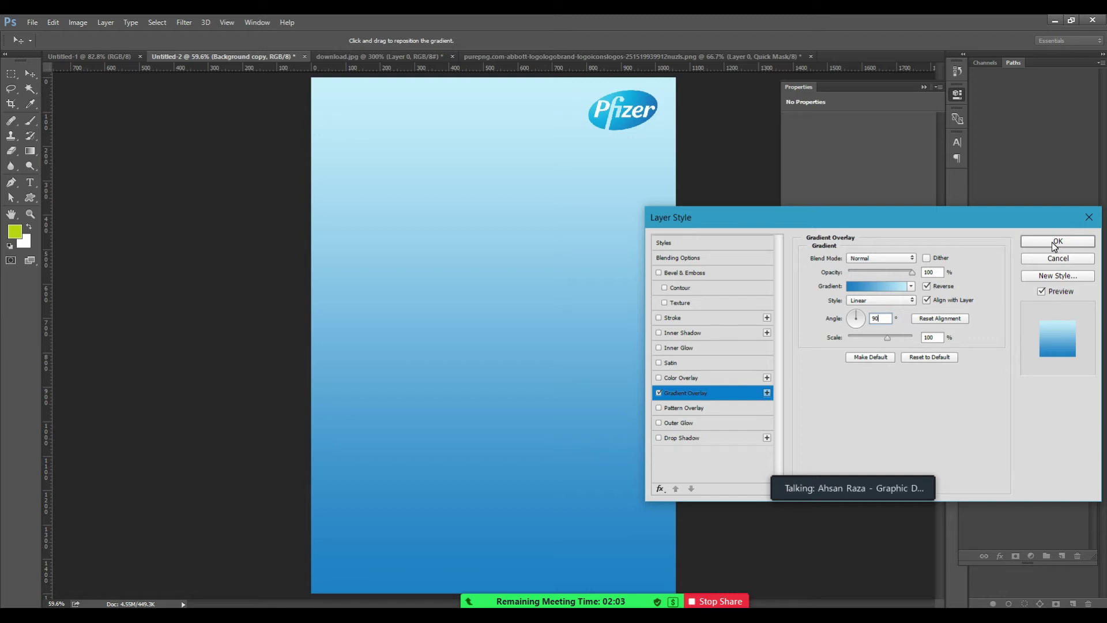
{"action": "left_click", "coordinate": [1057, 241]}
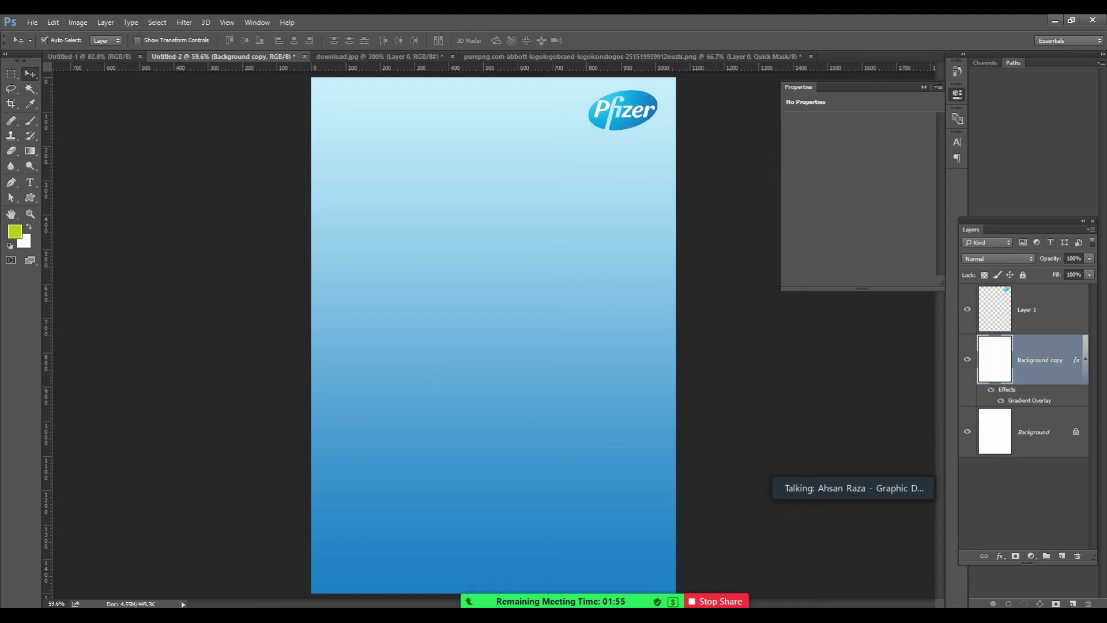
{"action": "mouse_move", "coordinate": [123, 615]}
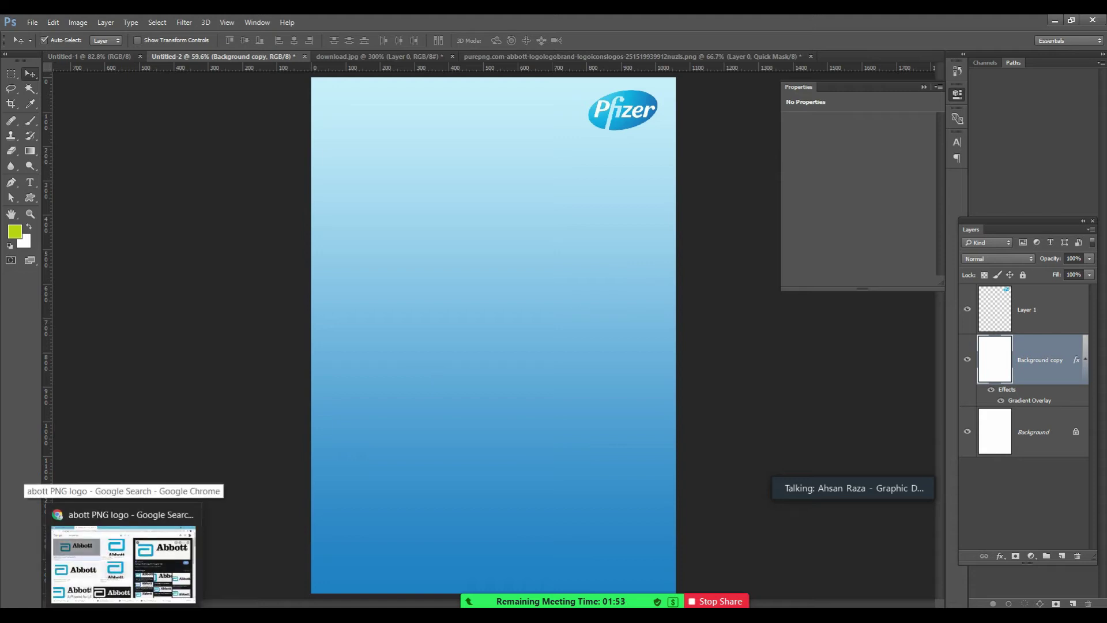
{"action": "left_click", "coordinate": [123, 562]}
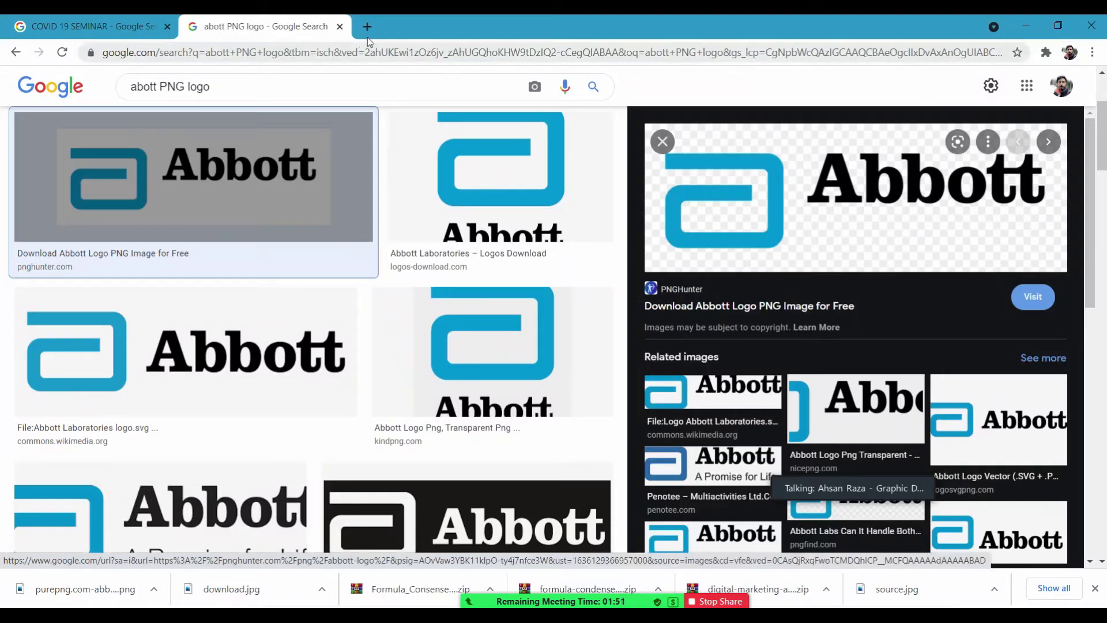
Search for COVID 19 in a new Chrome tab.
{"action": "left_click", "coordinate": [368, 29]}
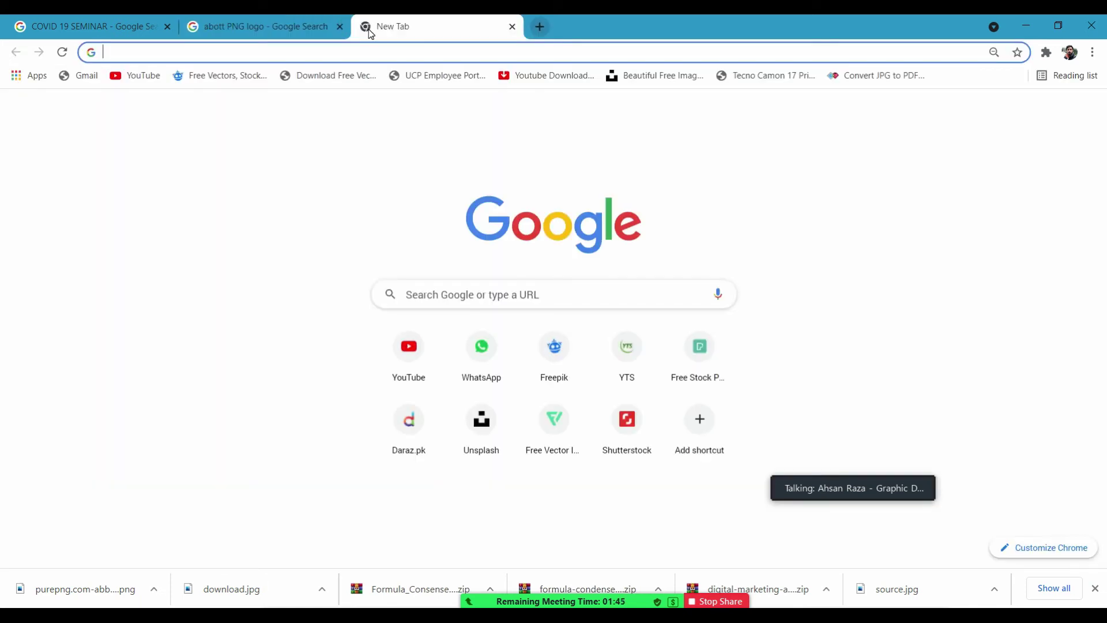
{"action": "type", "text": "COVISD"}
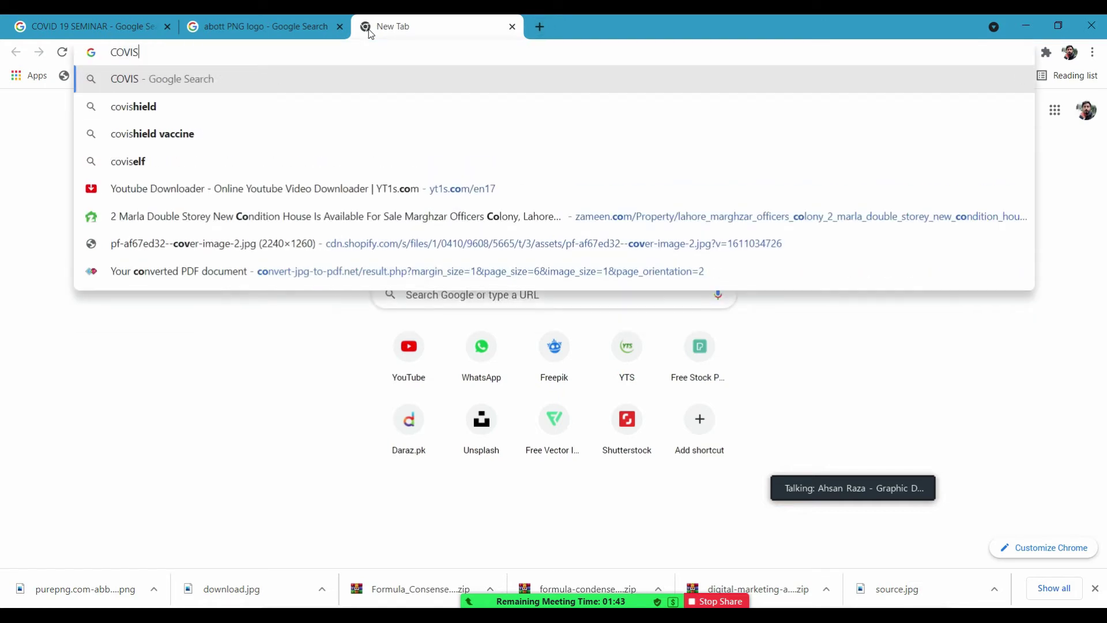
{"action": "key", "text": "BackSpace"}
{"action": "key", "text": "BackSpace"}
{"action": "type", "text": "D 19"}
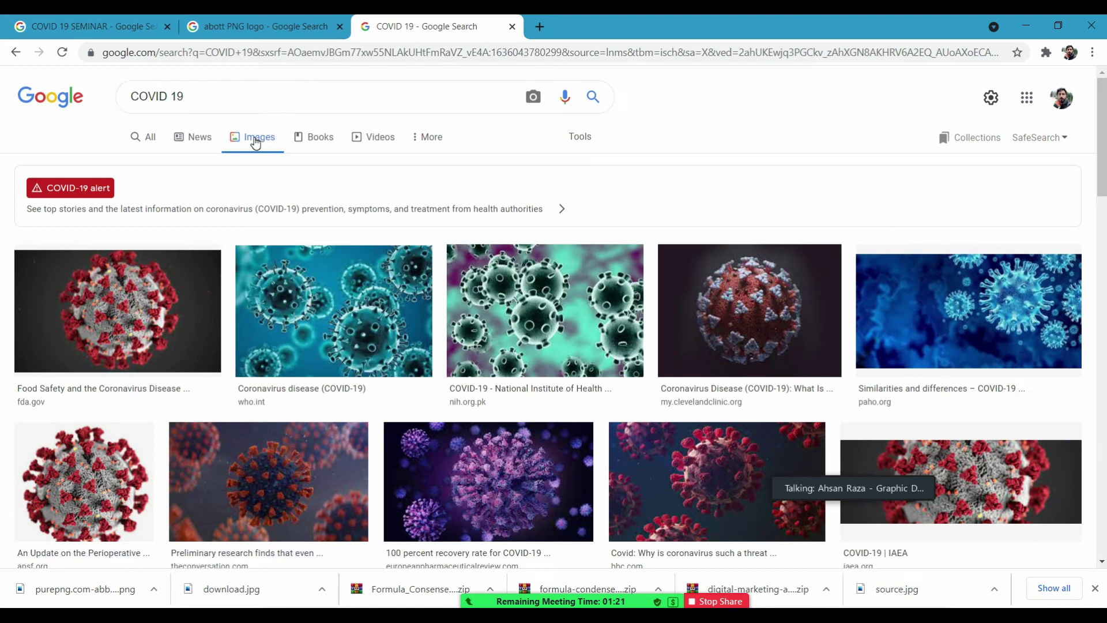
Filter the image results to Large size and open the blue virus banner picture.
{"action": "left_click", "coordinate": [591, 139]}
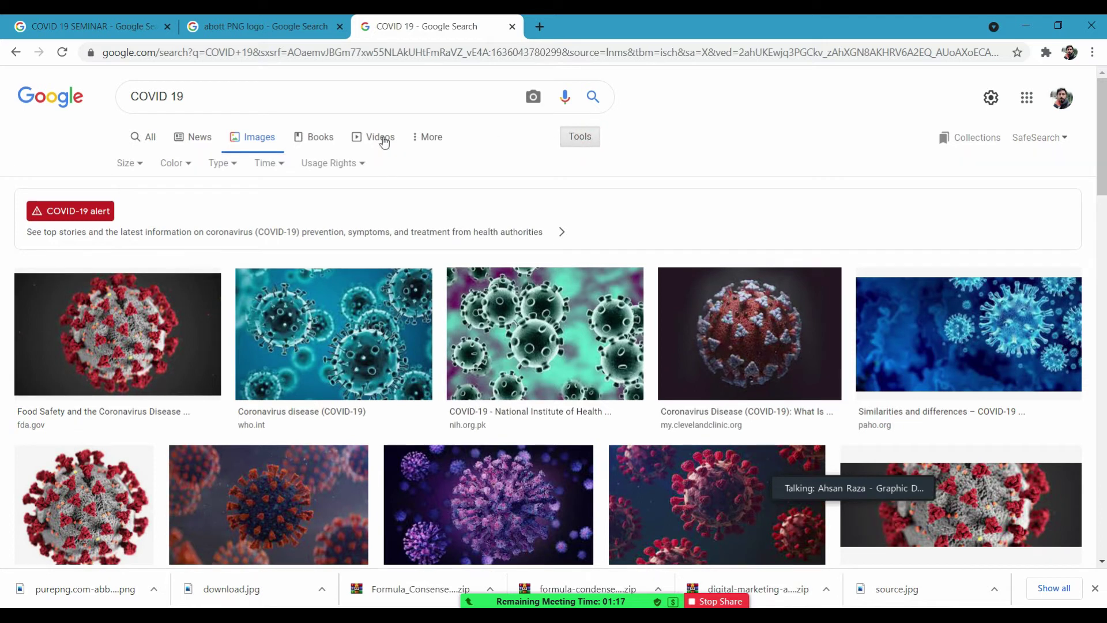
{"action": "left_click", "coordinate": [130, 164]}
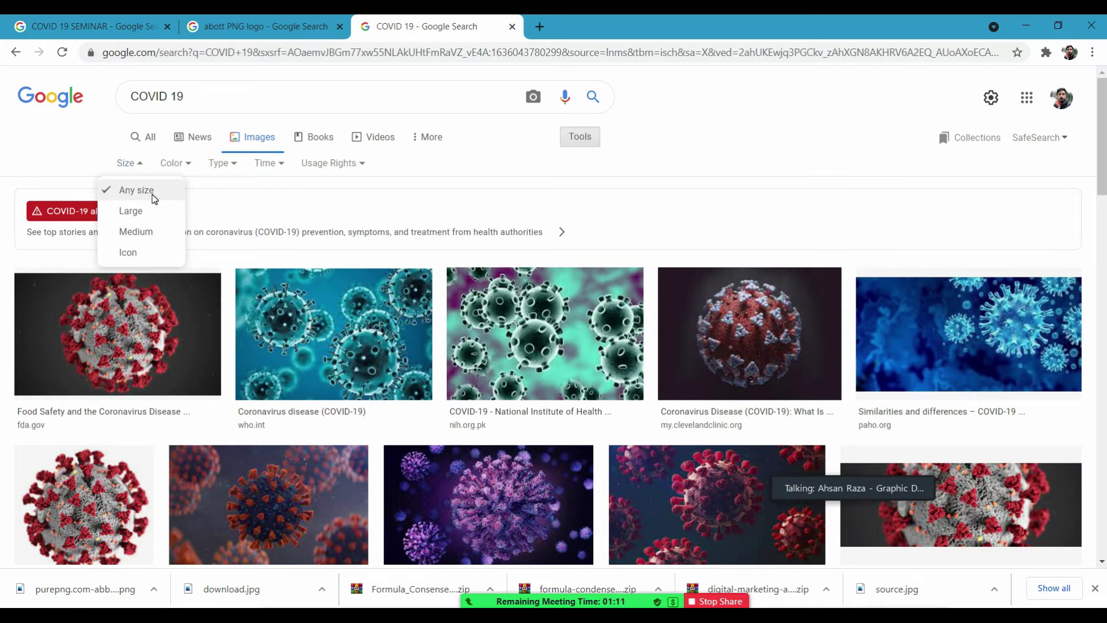
{"action": "left_click", "coordinate": [122, 212]}
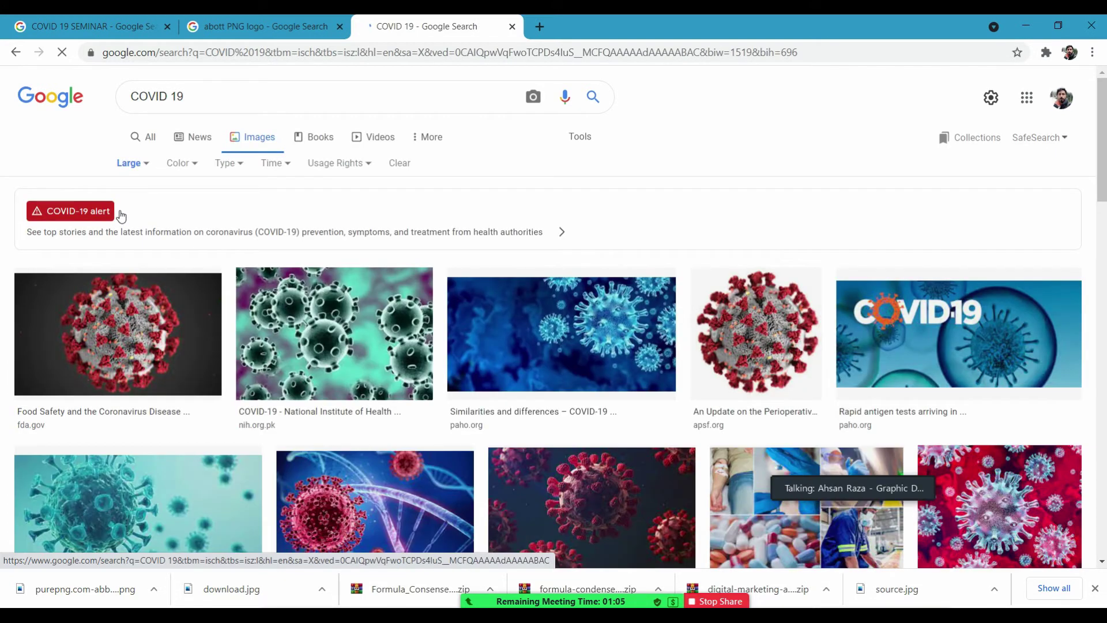
{"action": "left_click_drag", "start_coordinate": [1103, 158], "coordinate": [323, 133]}
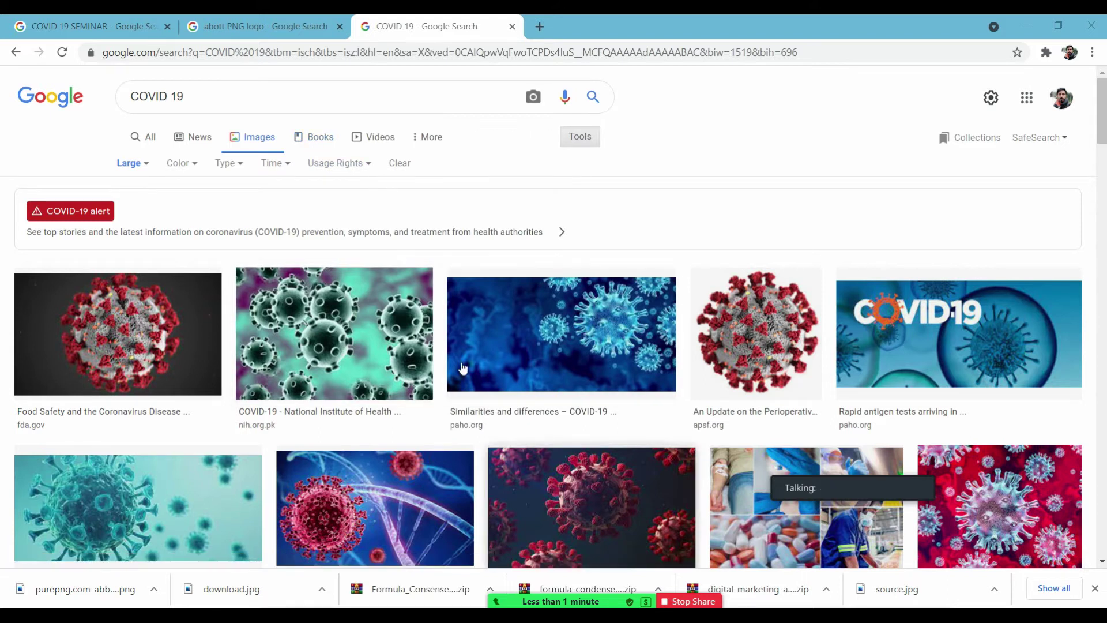
{"action": "left_click", "coordinate": [569, 327]}
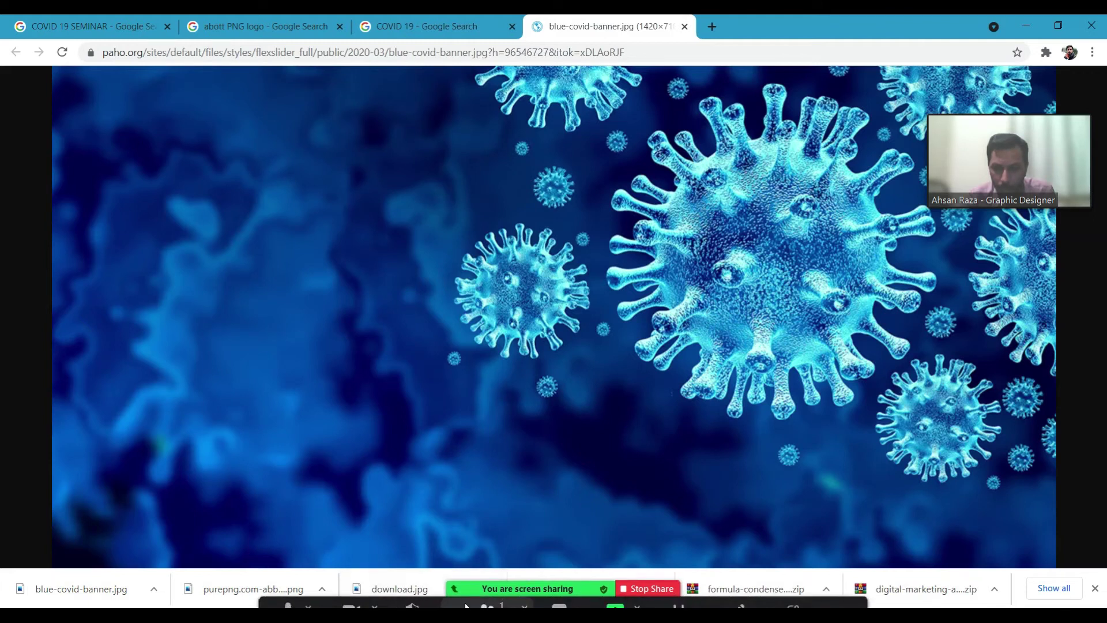
Admit the waiting Zoom participant, dismiss the window previews, and return to Chrome's blue COVID banner.
{"action": "key", "text": "alt+Tab"}
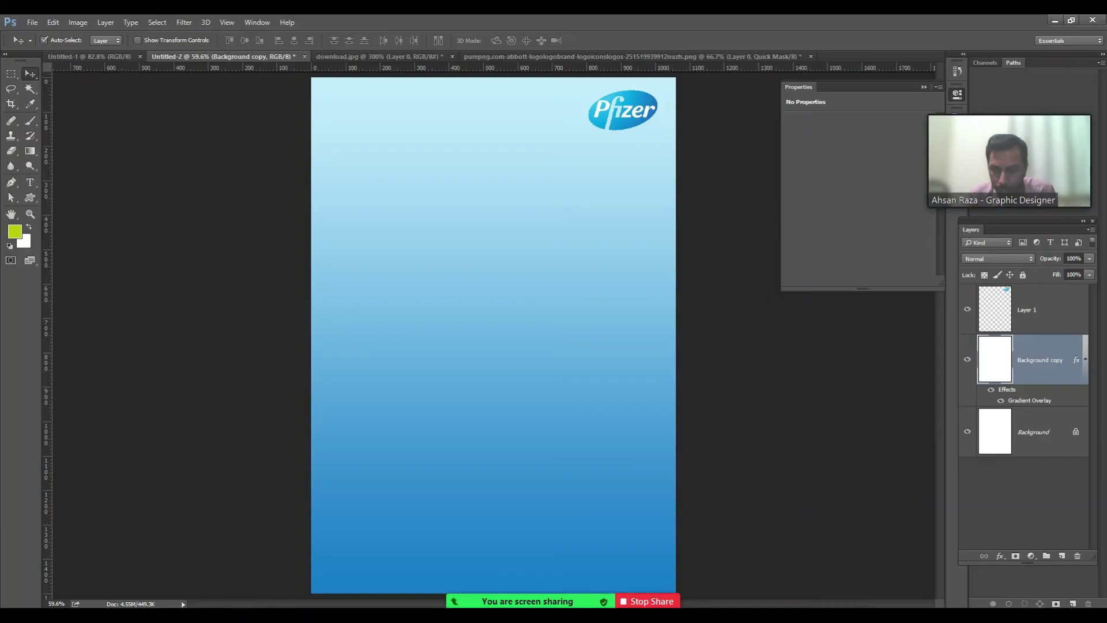
{"action": "mouse_move", "coordinate": [519, 597]}
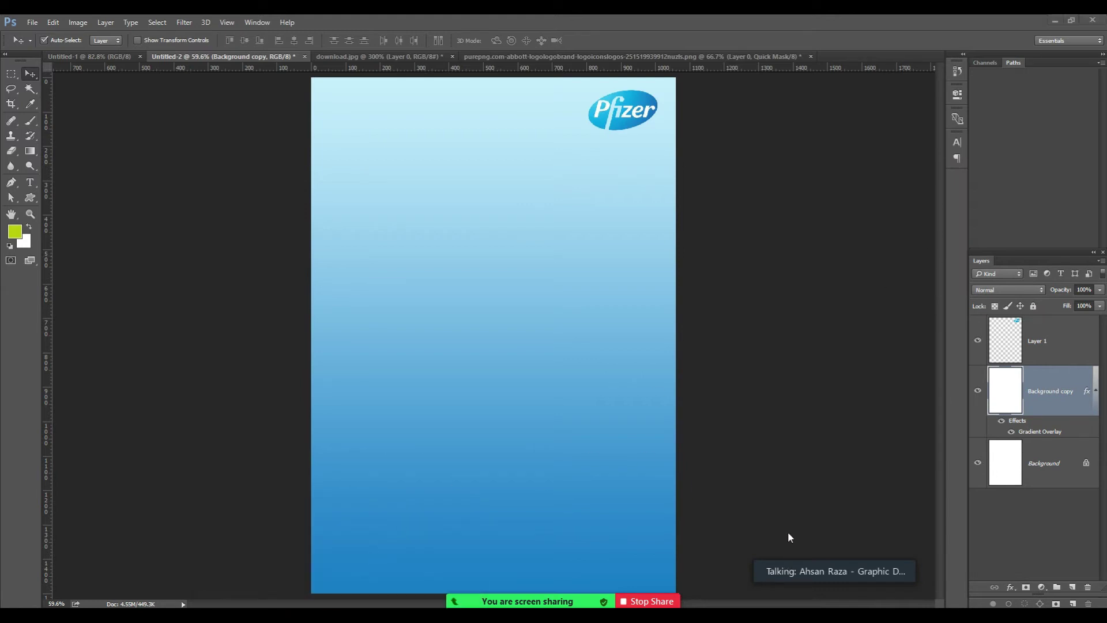
{"action": "mouse_move", "coordinate": [797, 573]}
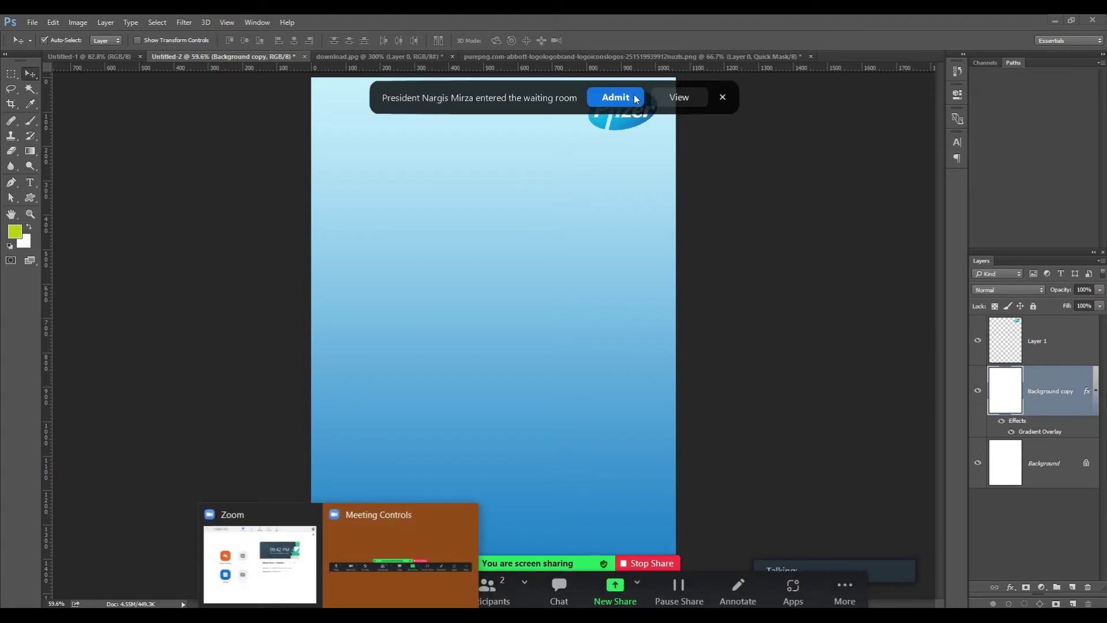
{"action": "left_click", "coordinate": [615, 96]}
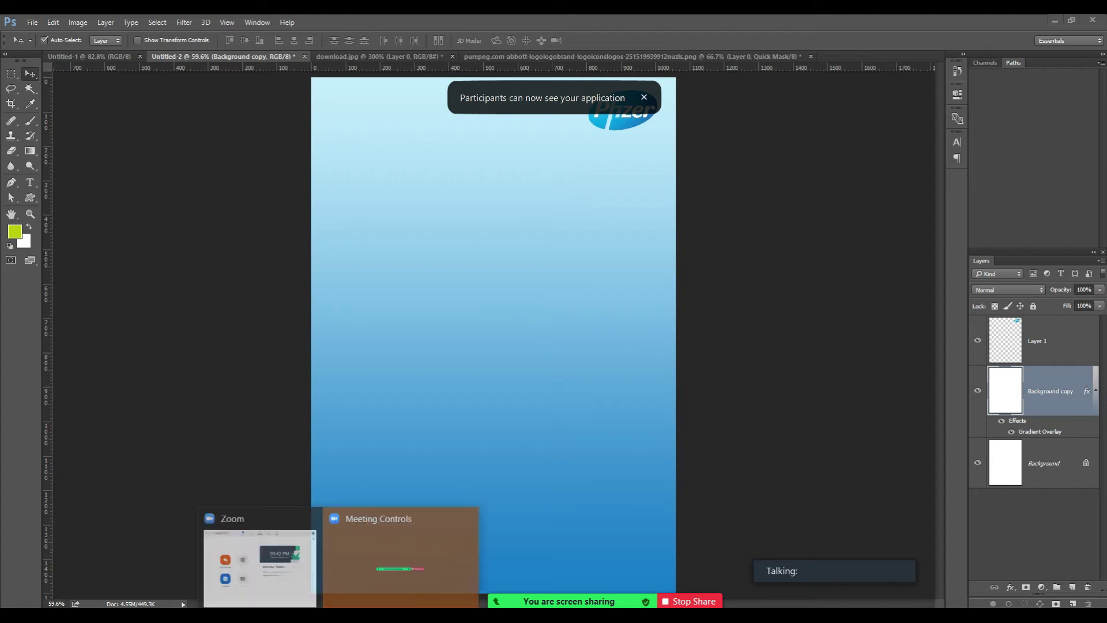
{"action": "mouse_move", "coordinate": [552, 595]}
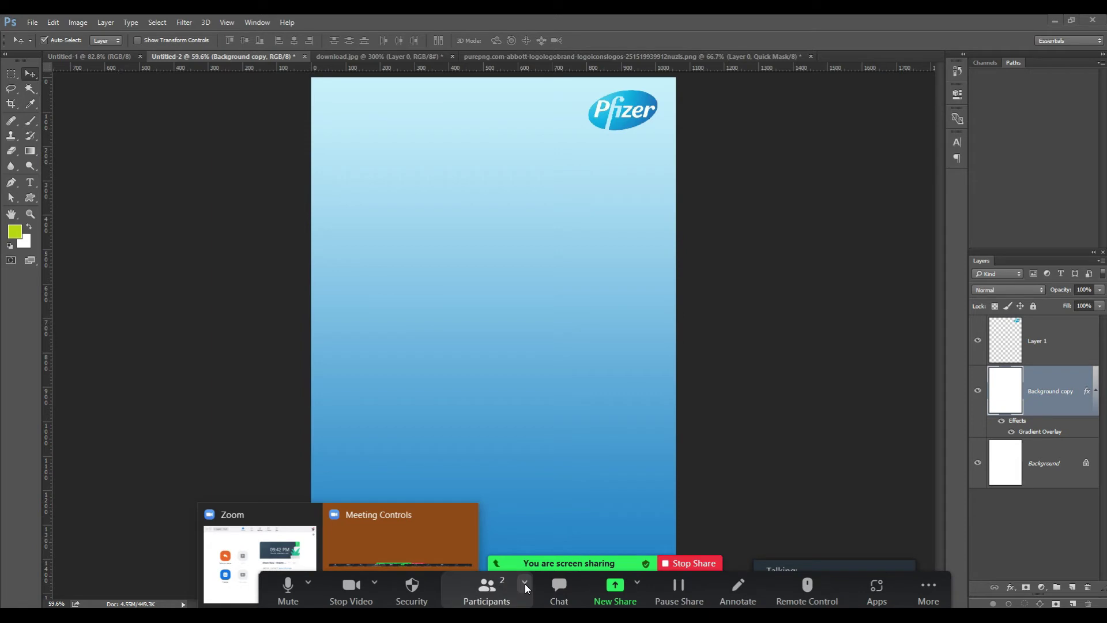
{"action": "left_click", "coordinate": [566, 22]}
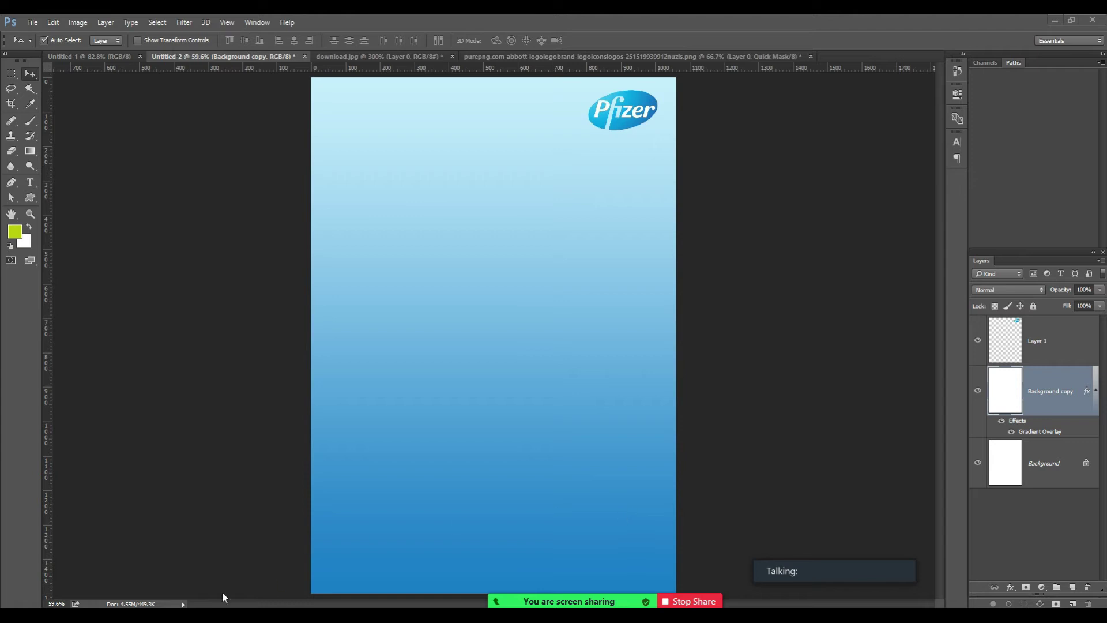
{"action": "key", "text": "alt+Tab"}
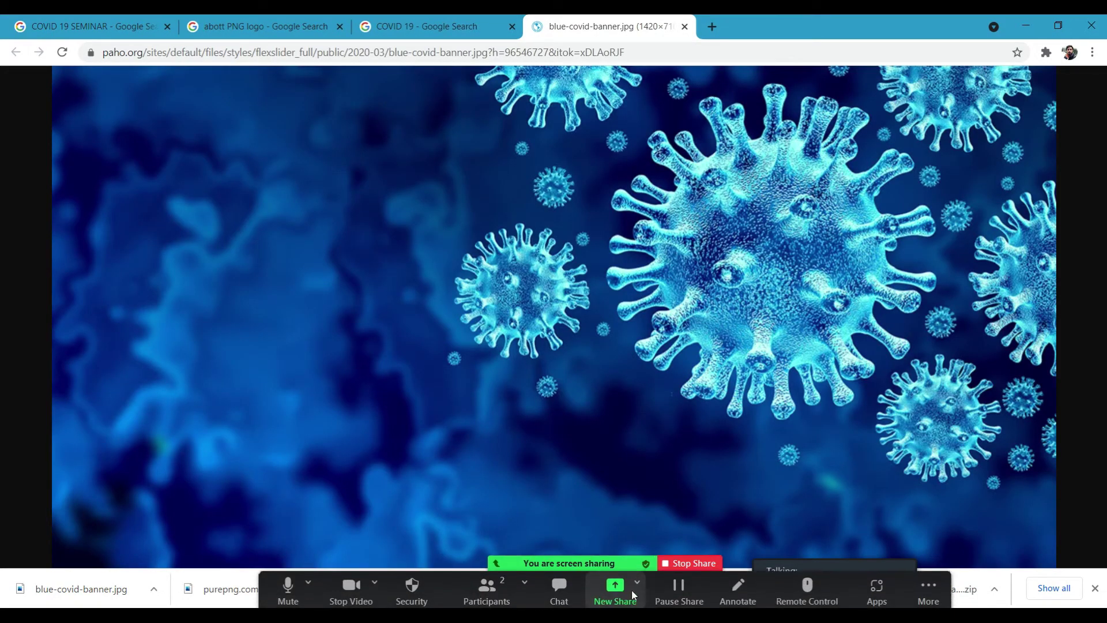
Switch the Zoom screen share to the Chrome window.
{"action": "left_click", "coordinate": [615, 590]}
{"action": "left_click", "coordinate": [318, 323]}
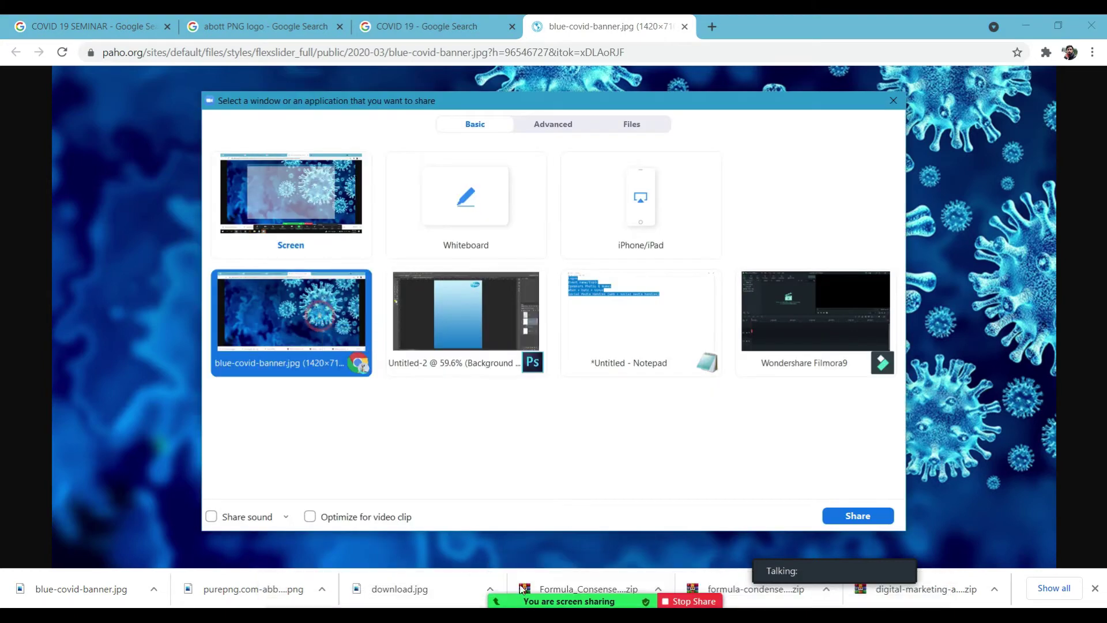
{"action": "left_click", "coordinate": [839, 513]}
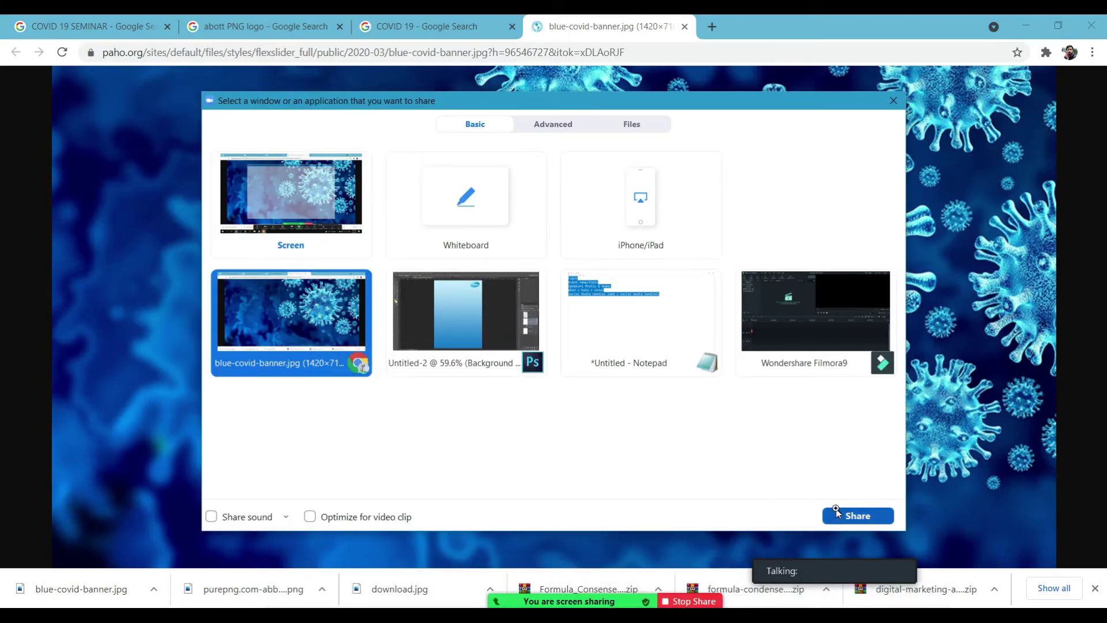
Search Google Images for 'pharmaceutical company logos'.
{"action": "left_click", "coordinate": [532, 51]}
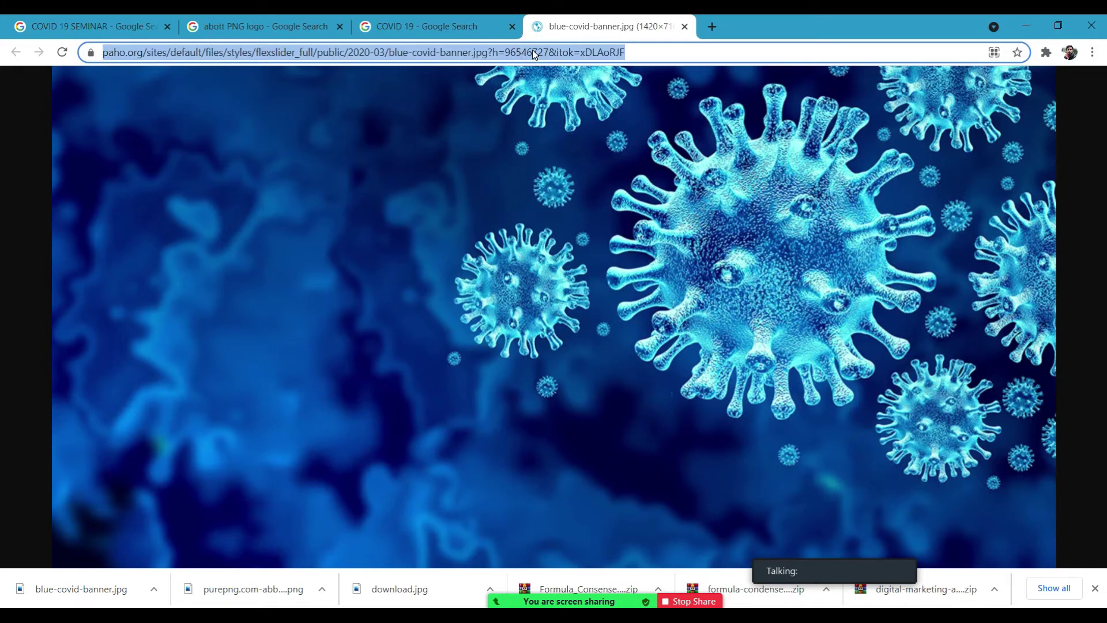
{"action": "type", "text": "PHA"}
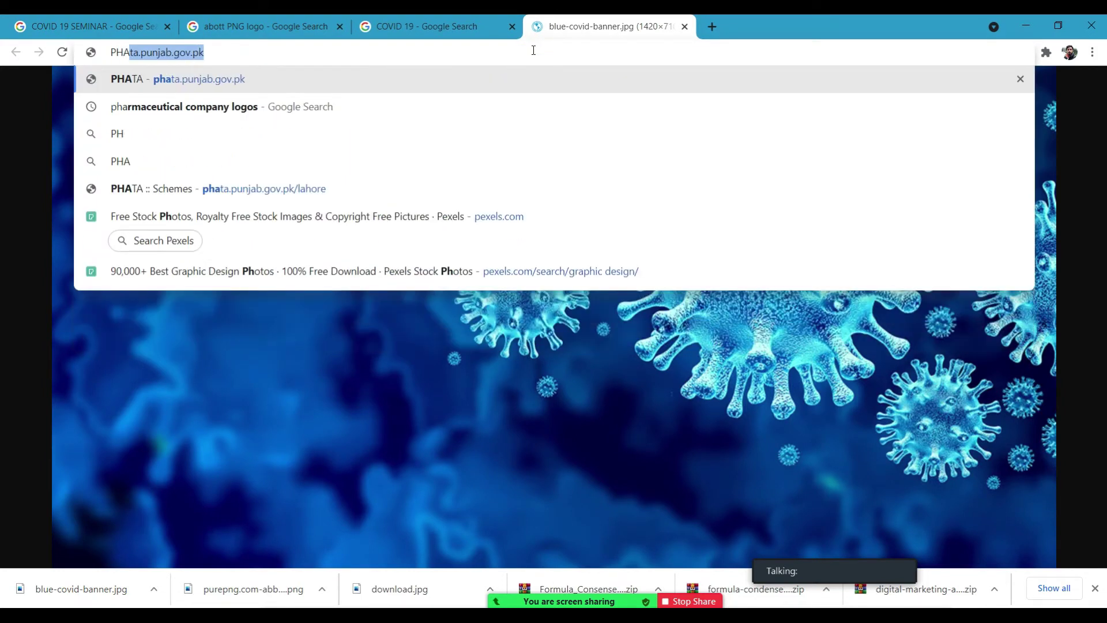
{"action": "type", "text": "RMAceutical company logos"}
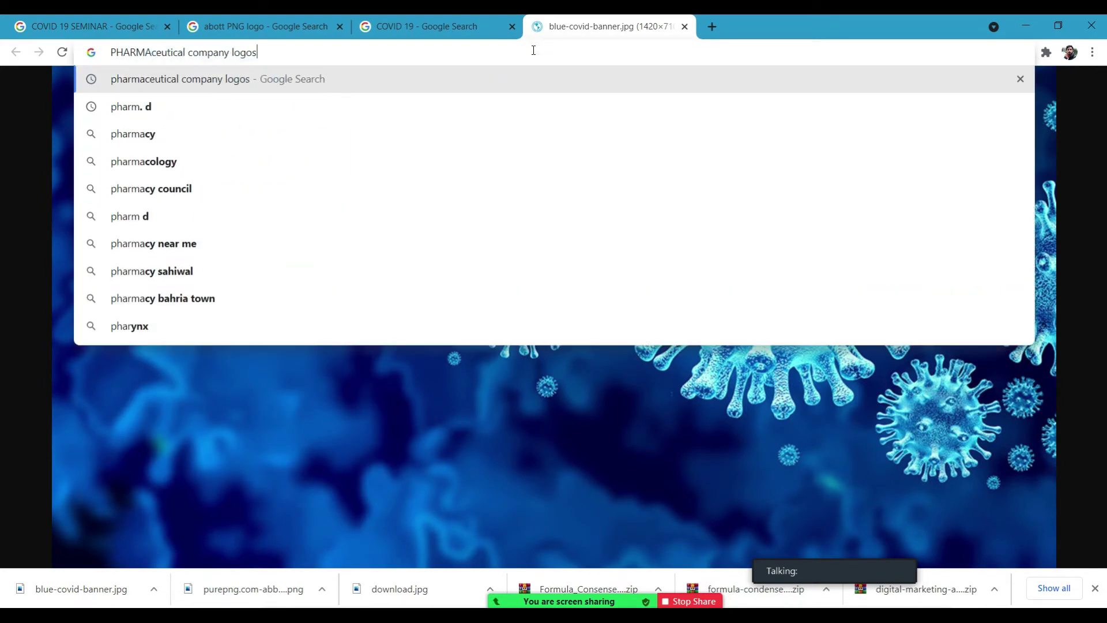
{"action": "key", "text": "Return"}
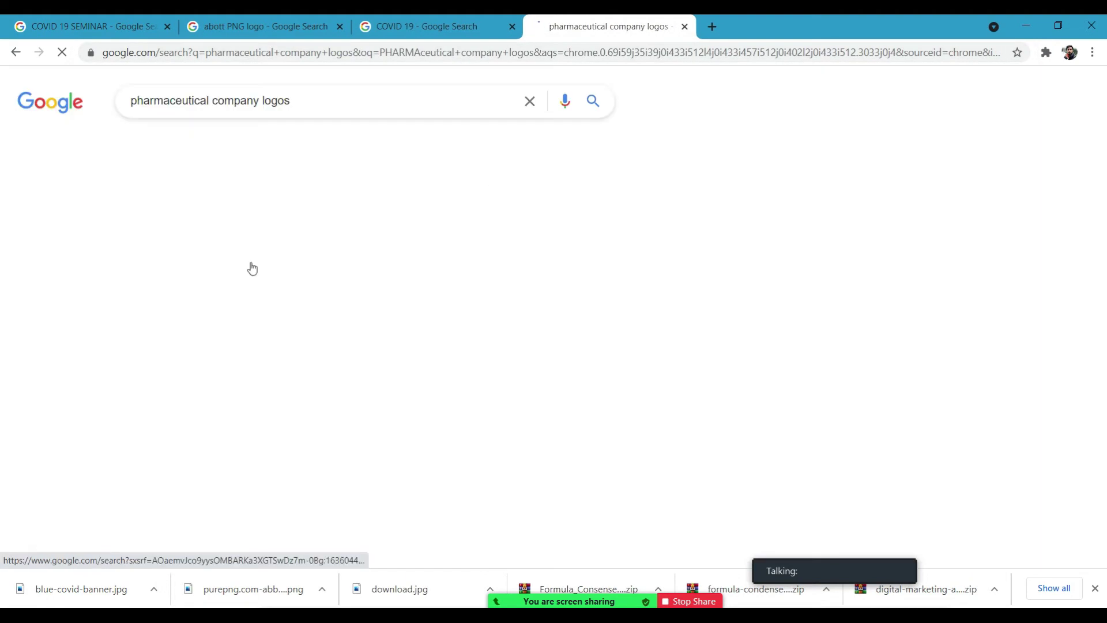
{"action": "left_click", "coordinate": [206, 148]}
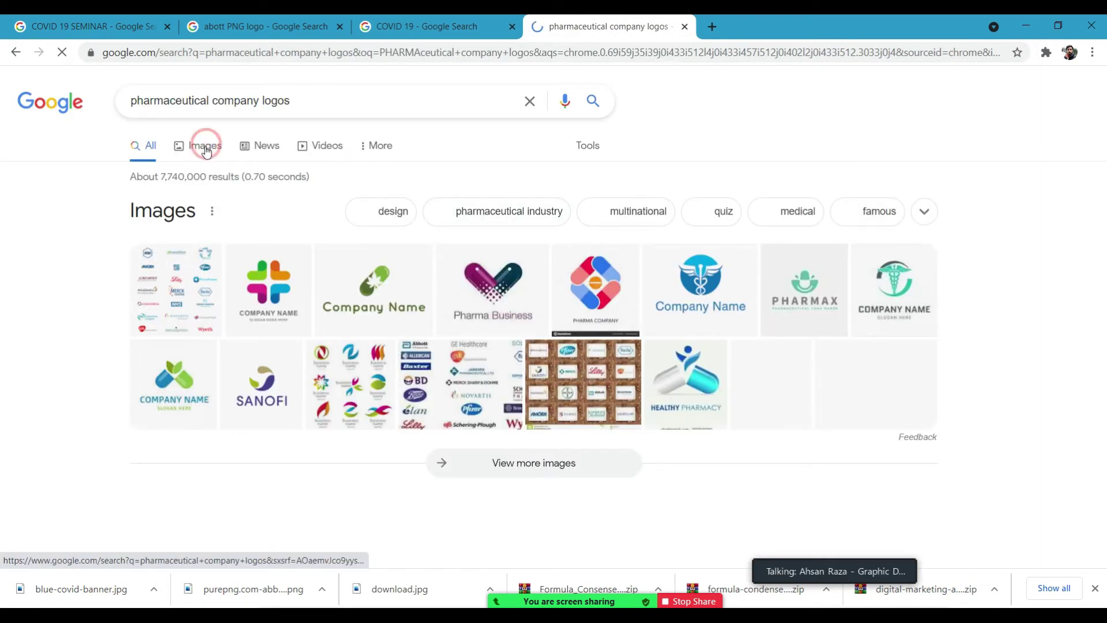
{"action": "left_click_drag", "start_coordinate": [1101, 152], "coordinate": [1105, 256]}
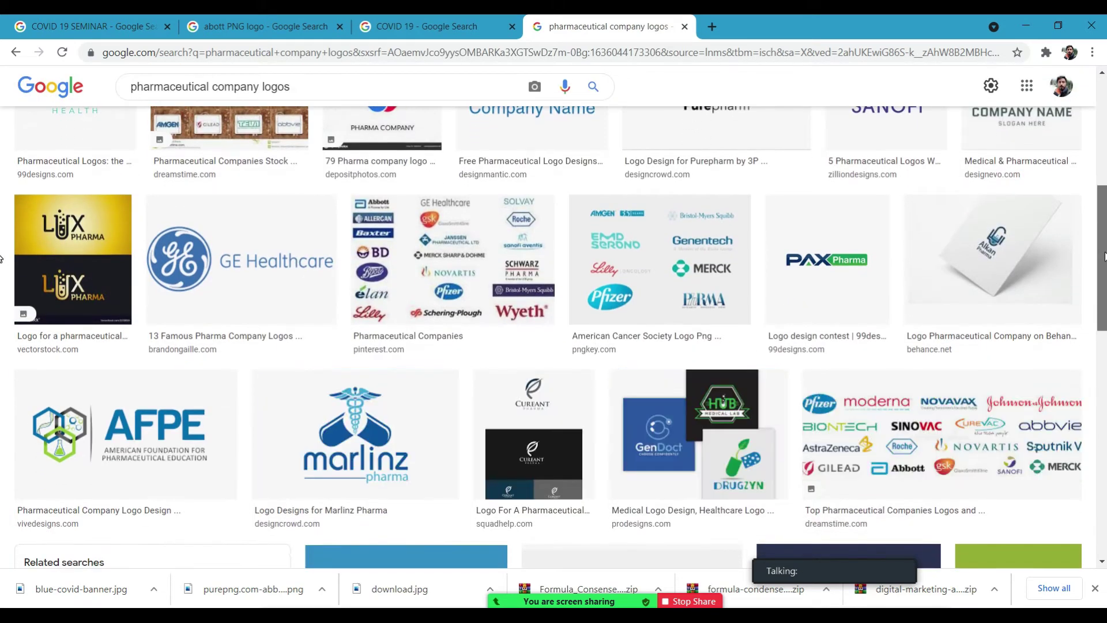
Save the PAX Pharma logo as a PNG into the png logos folder.
{"action": "left_click", "coordinate": [835, 276]}
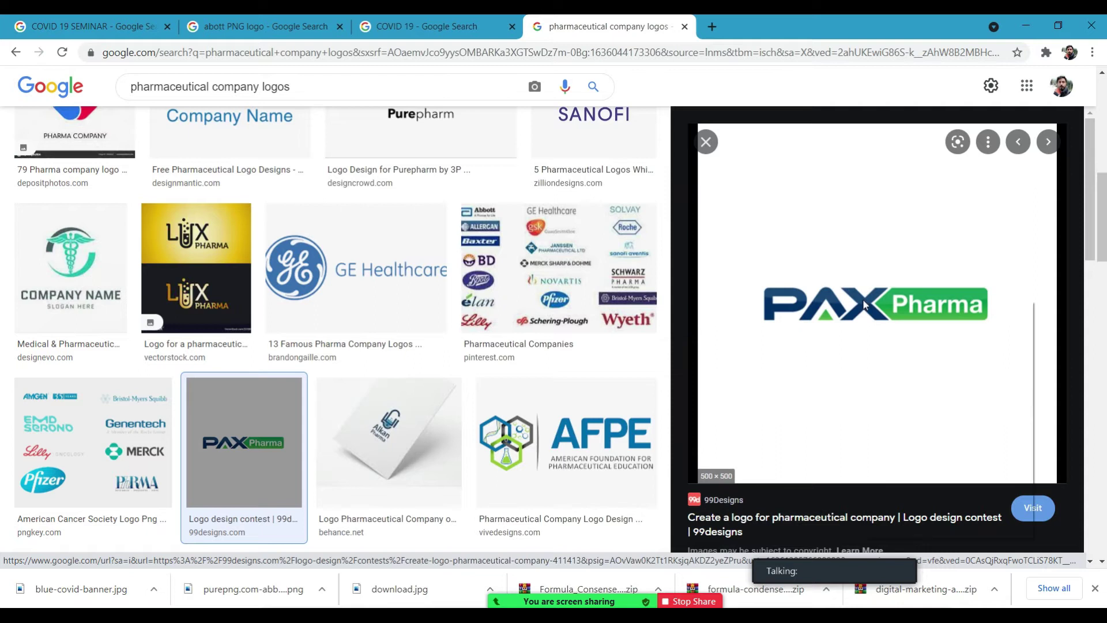
{"action": "right_click", "coordinate": [863, 300]}
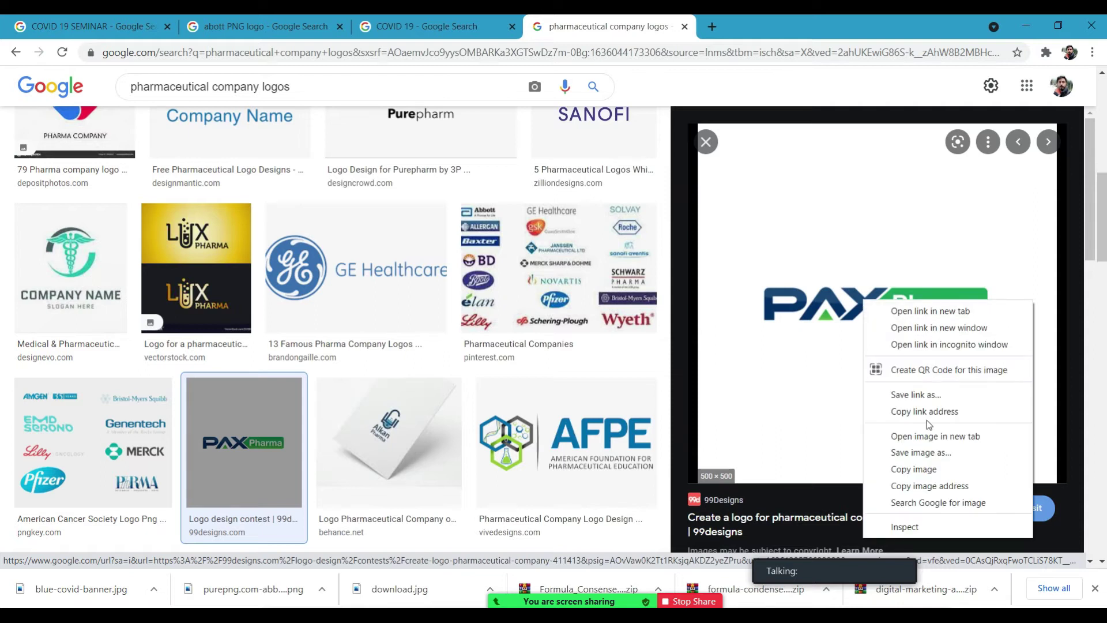
{"action": "left_click", "coordinate": [935, 452]}
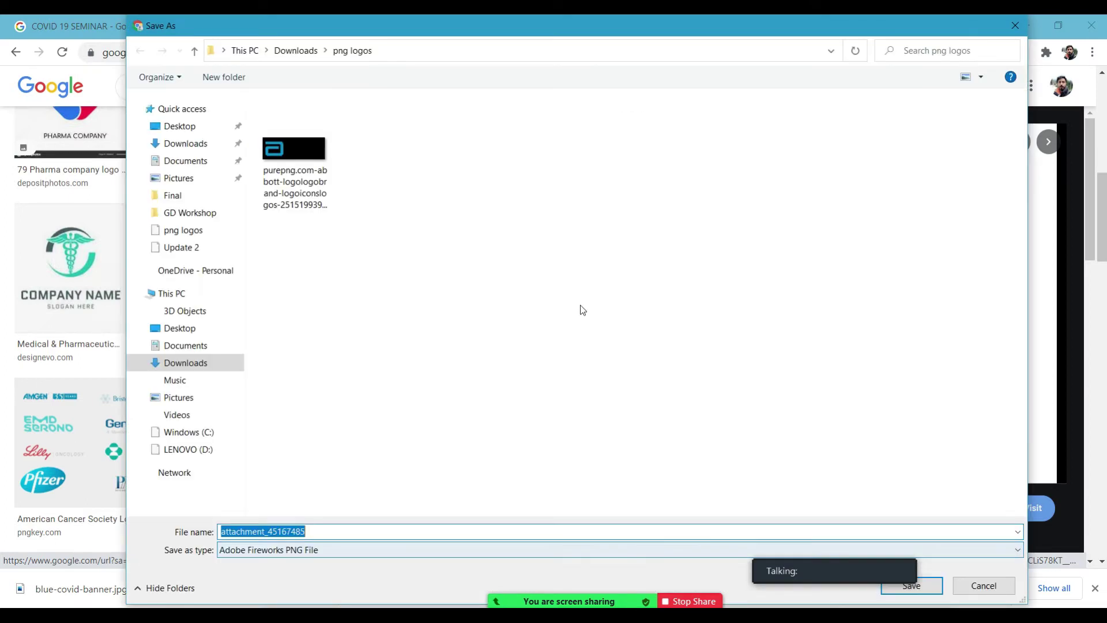
{"action": "left_click", "coordinate": [1014, 26]}
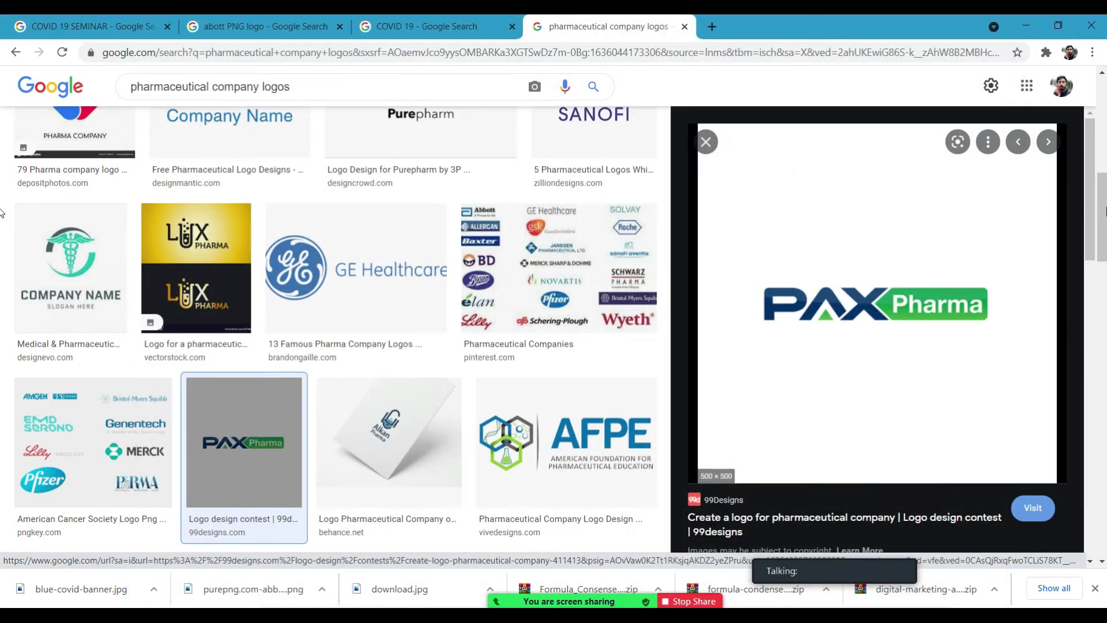
Open the full GlaxoSmithKline logo image in its own tab.
{"action": "left_click", "coordinate": [705, 141]}
{"action": "scroll", "coordinate": [554, 352], "scroll_direction": "down", "scroll_amount": 6}
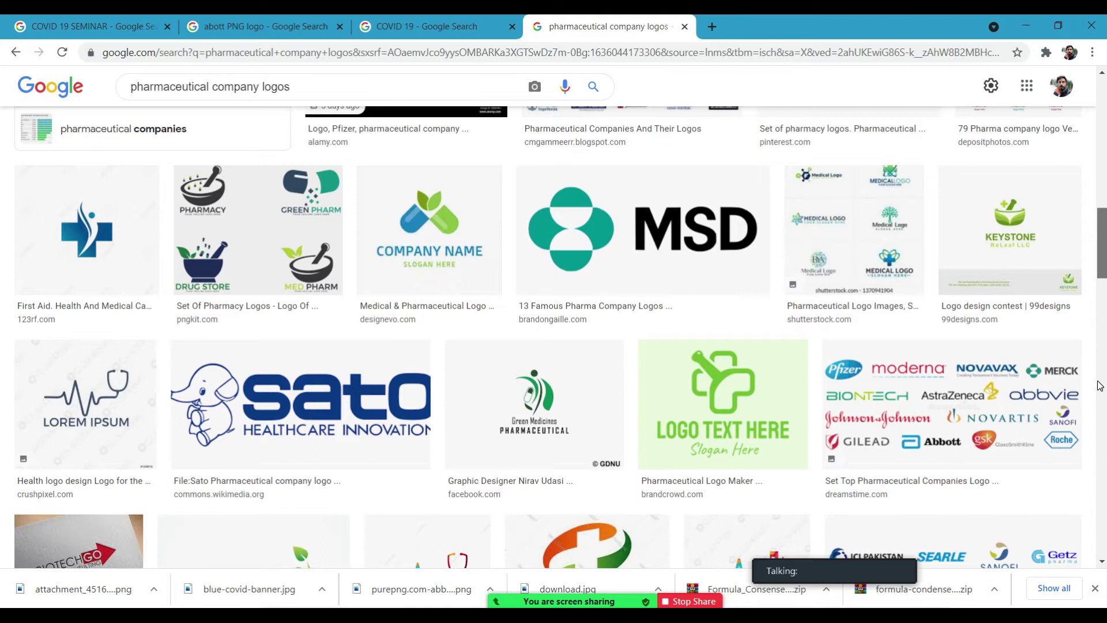
{"action": "scroll", "coordinate": [1099, 385], "scroll_direction": "down", "scroll_amount": 6}
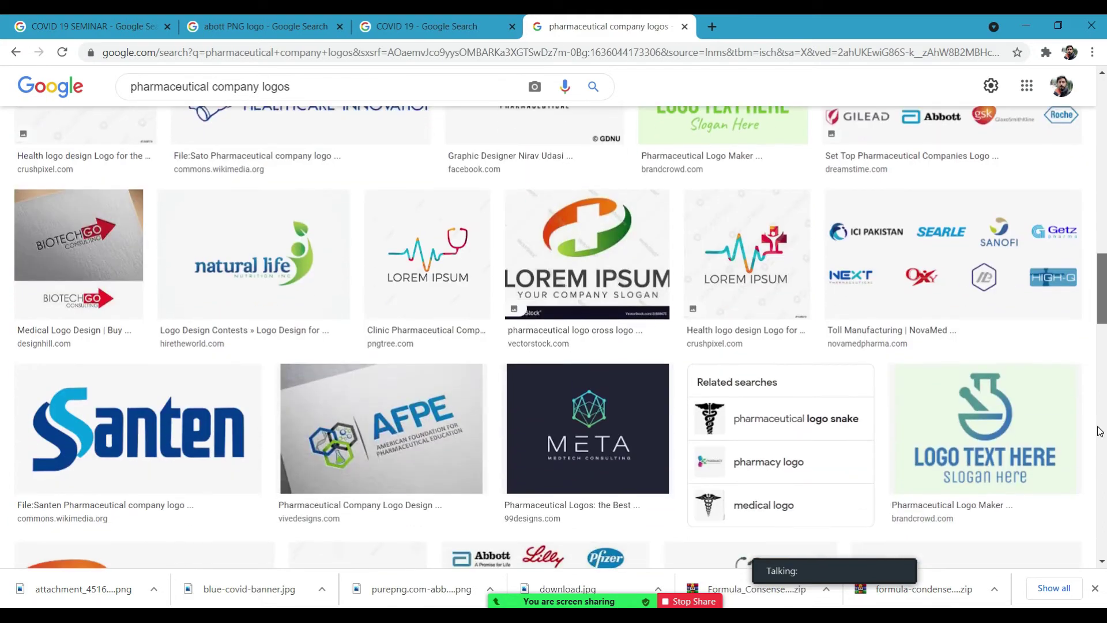
{"action": "scroll", "coordinate": [1099, 431], "scroll_direction": "down", "scroll_amount": 3}
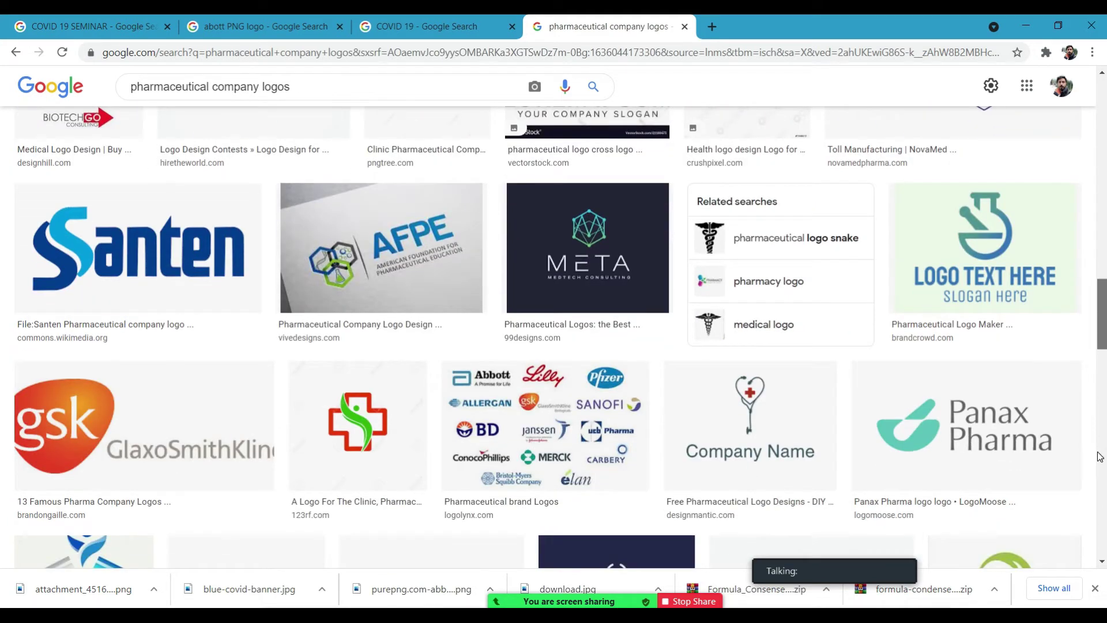
{"action": "left_click", "coordinate": [114, 426]}
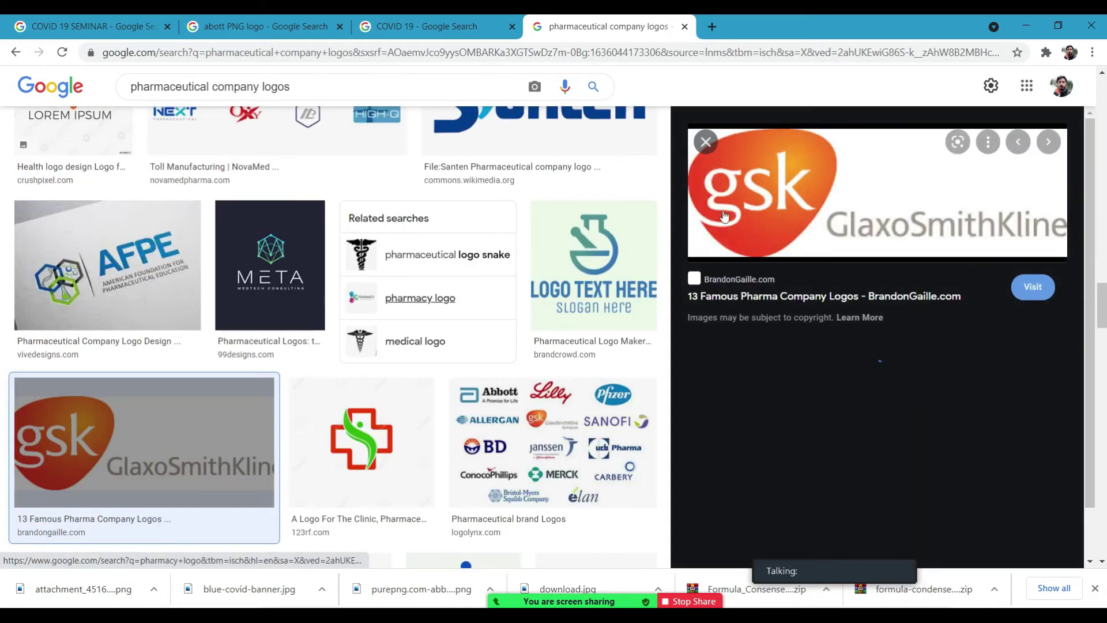
{"action": "right_click", "coordinate": [776, 207]}
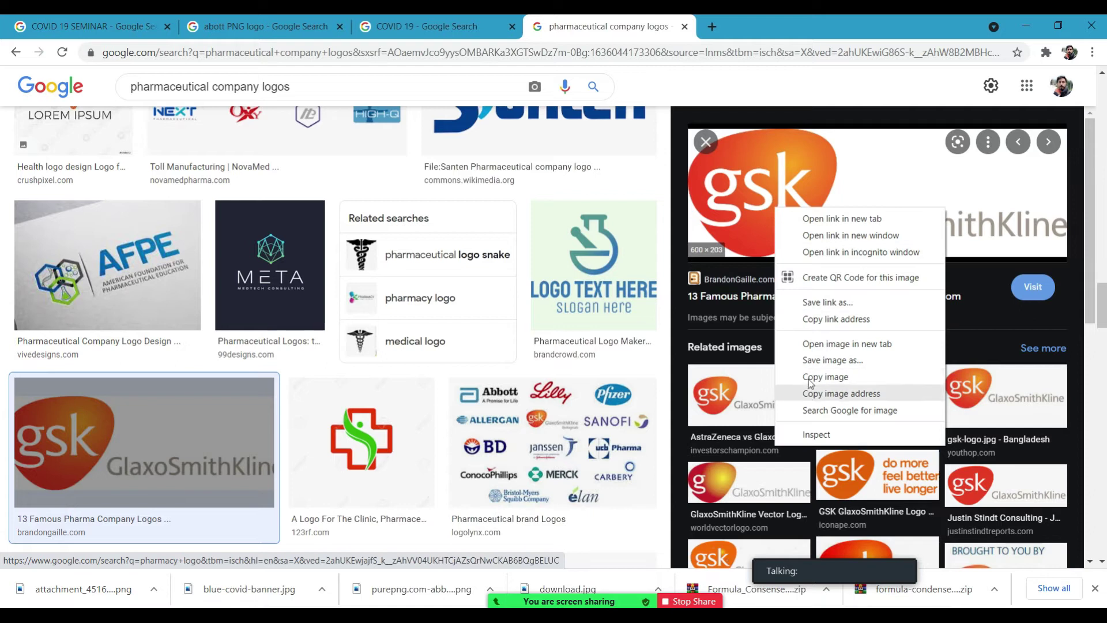
{"action": "left_click", "coordinate": [821, 343]}
{"action": "left_click", "coordinate": [743, 26]}
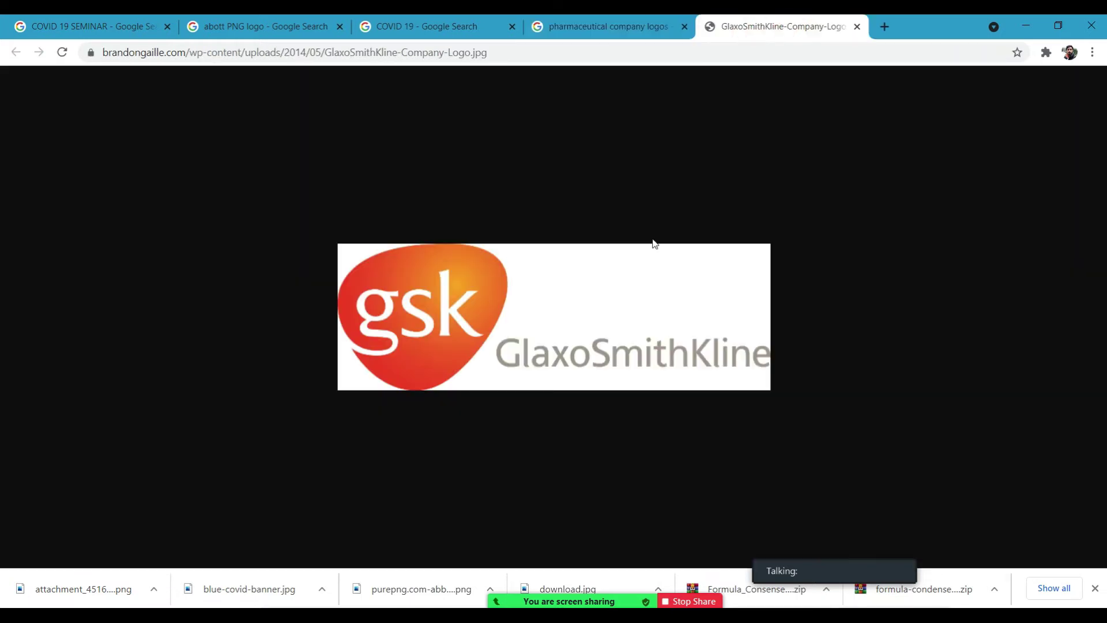
Save the GSK logo JPG, then close the GSK image and logos search tabs.
{"action": "right_click", "coordinate": [580, 316]}
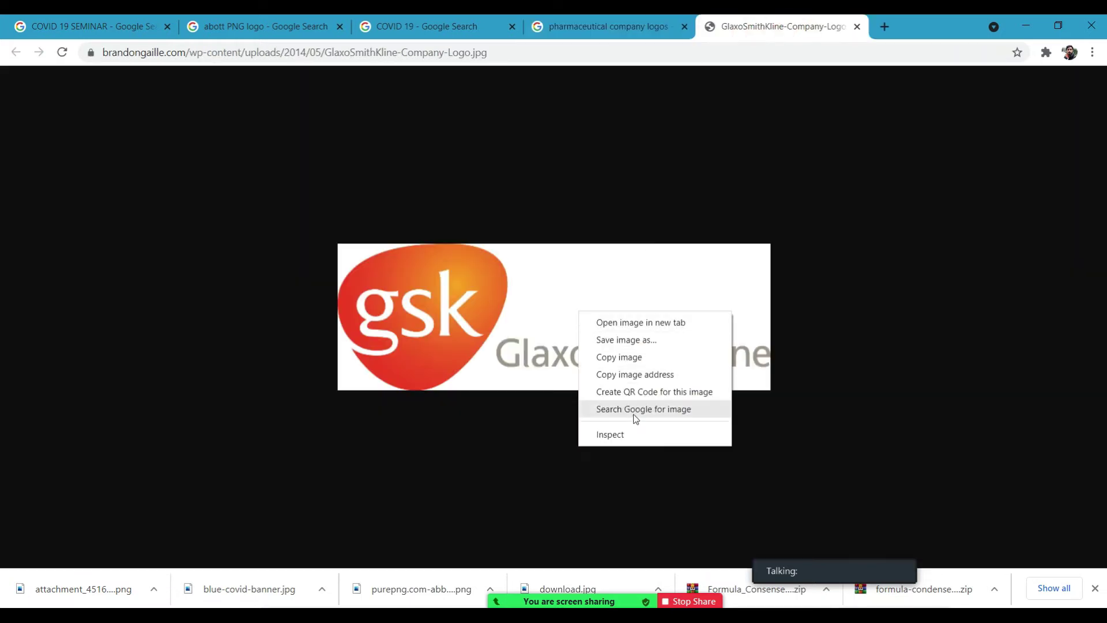
{"action": "left_click", "coordinate": [638, 339]}
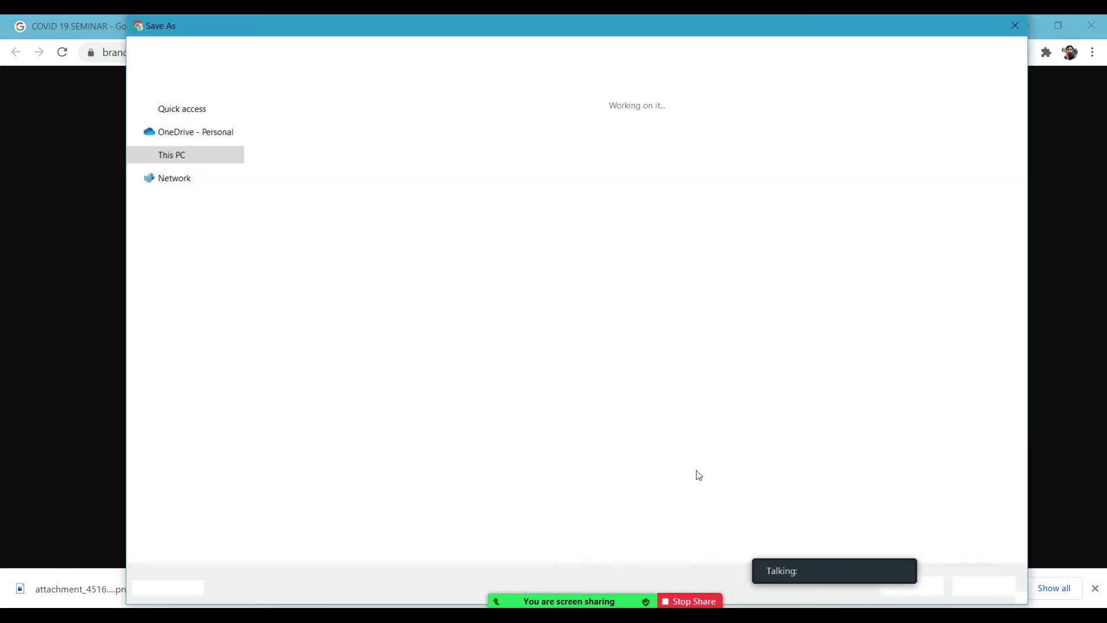
{"action": "left_click", "coordinate": [911, 586]}
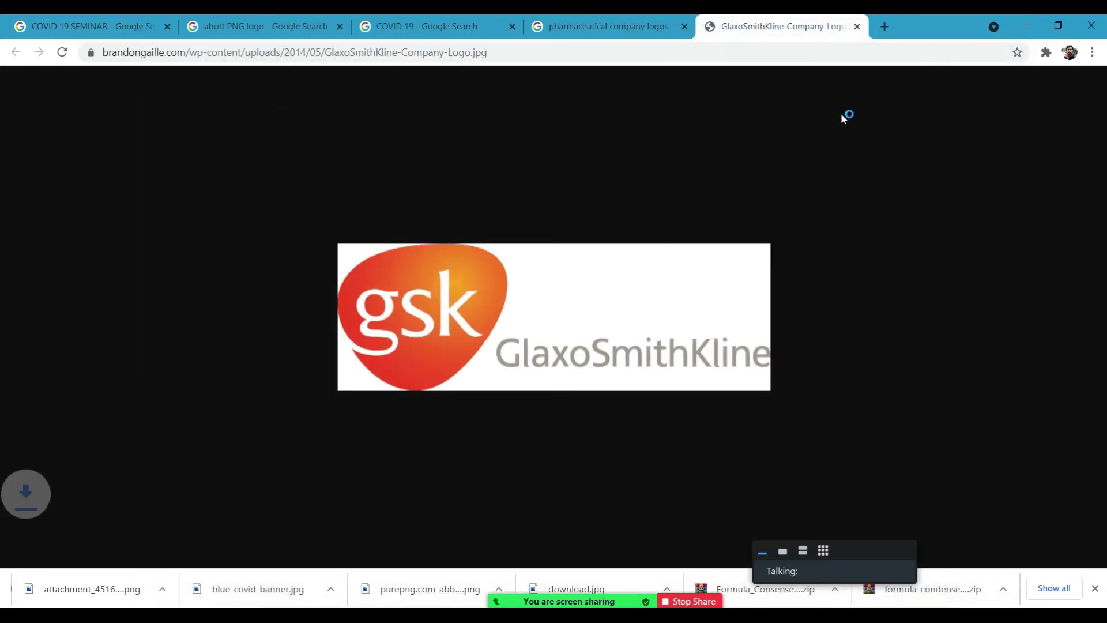
{"action": "left_click", "coordinate": [857, 27]}
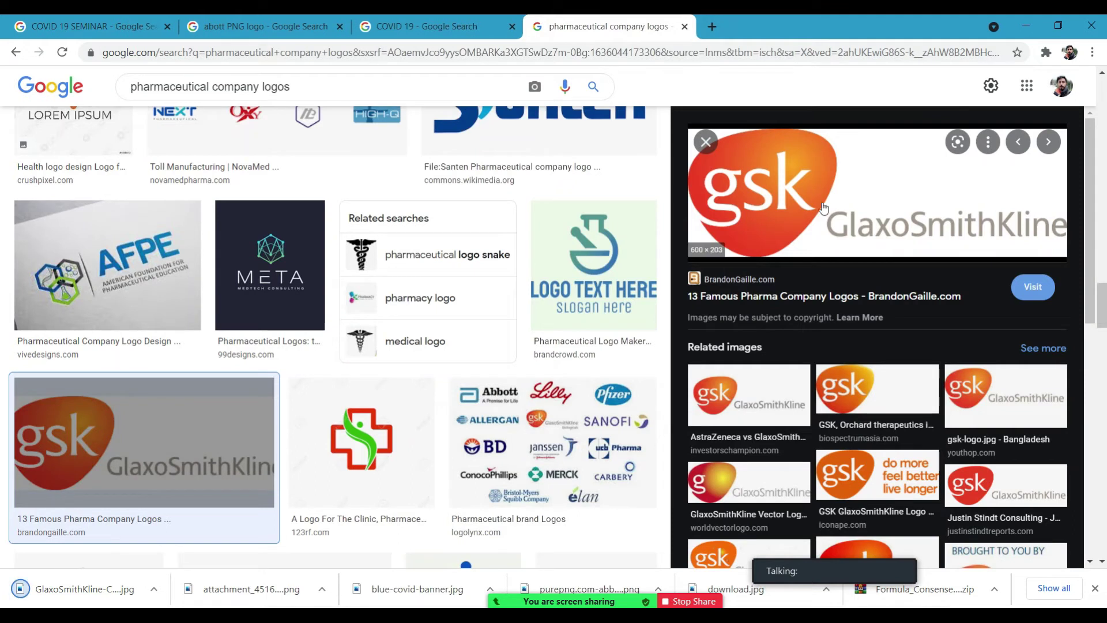
{"action": "left_click", "coordinate": [684, 27]}
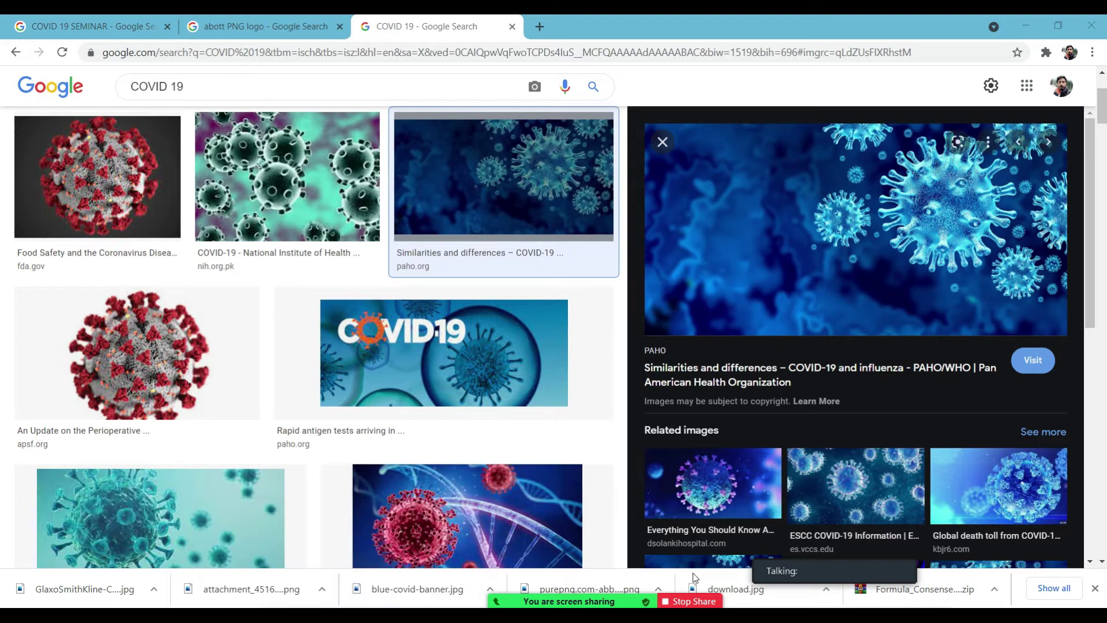
Resume Zoom screen sharing, maximize Chrome, and switch back to the Photoshop Untitled-2 flyer.
{"action": "left_click", "coordinate": [1025, 26]}
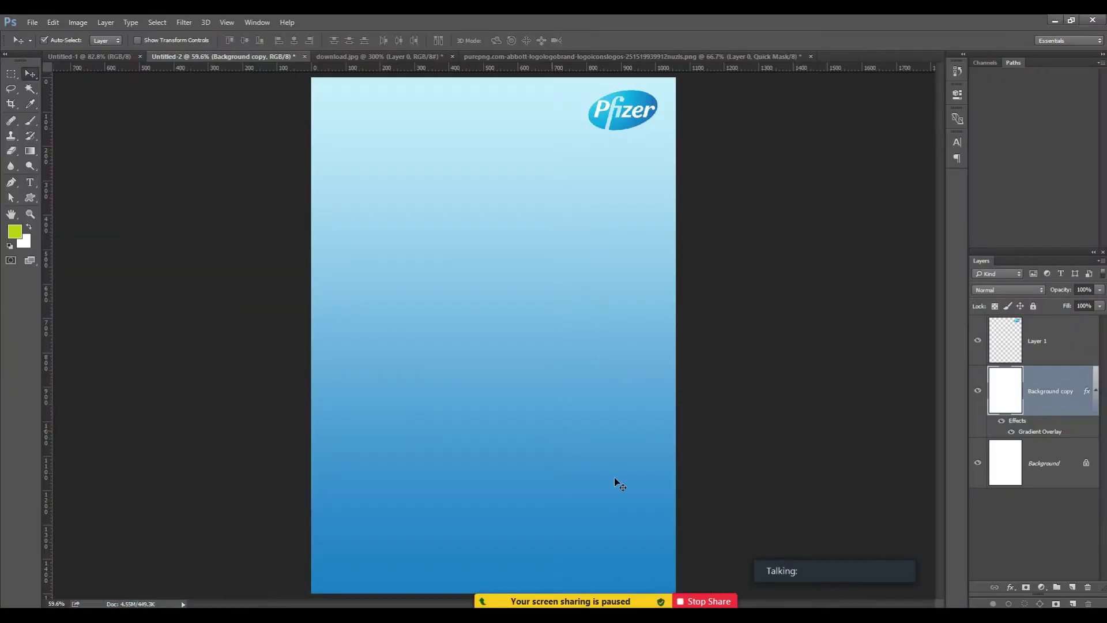
{"action": "mouse_move", "coordinate": [637, 577]}
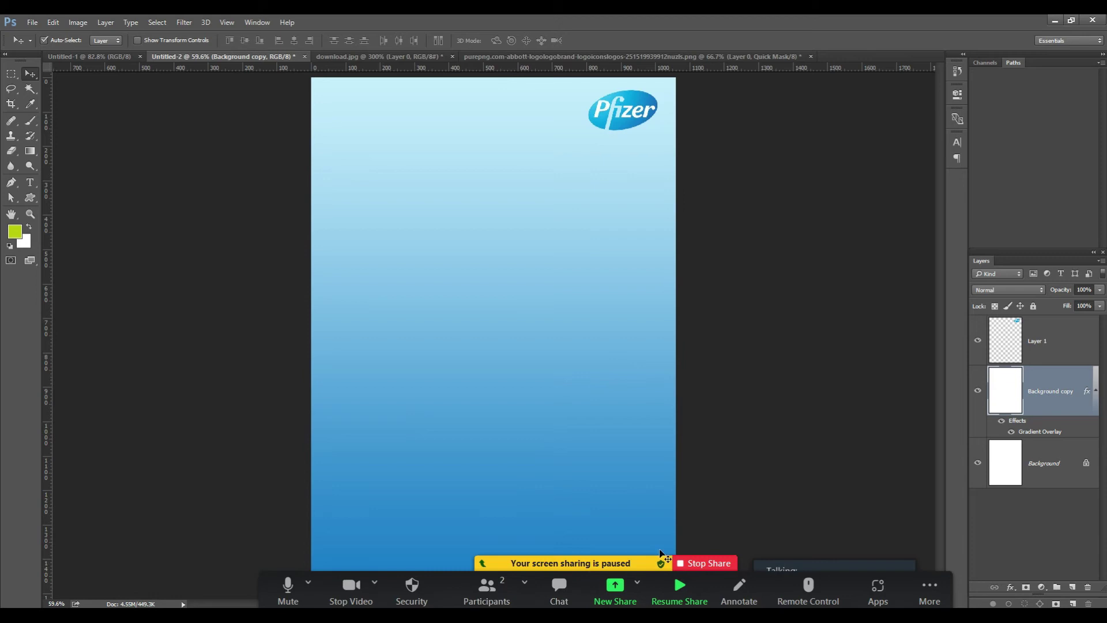
{"action": "left_click", "coordinate": [679, 587]}
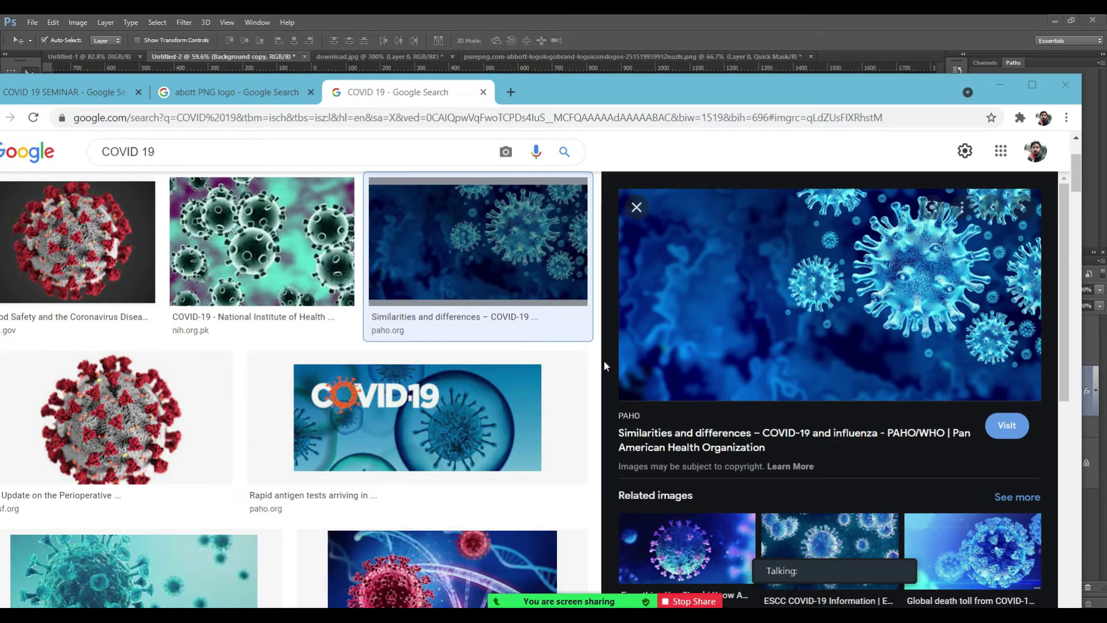
{"action": "left_click", "coordinate": [1049, 23]}
{"action": "left_click", "coordinate": [1055, 21]}
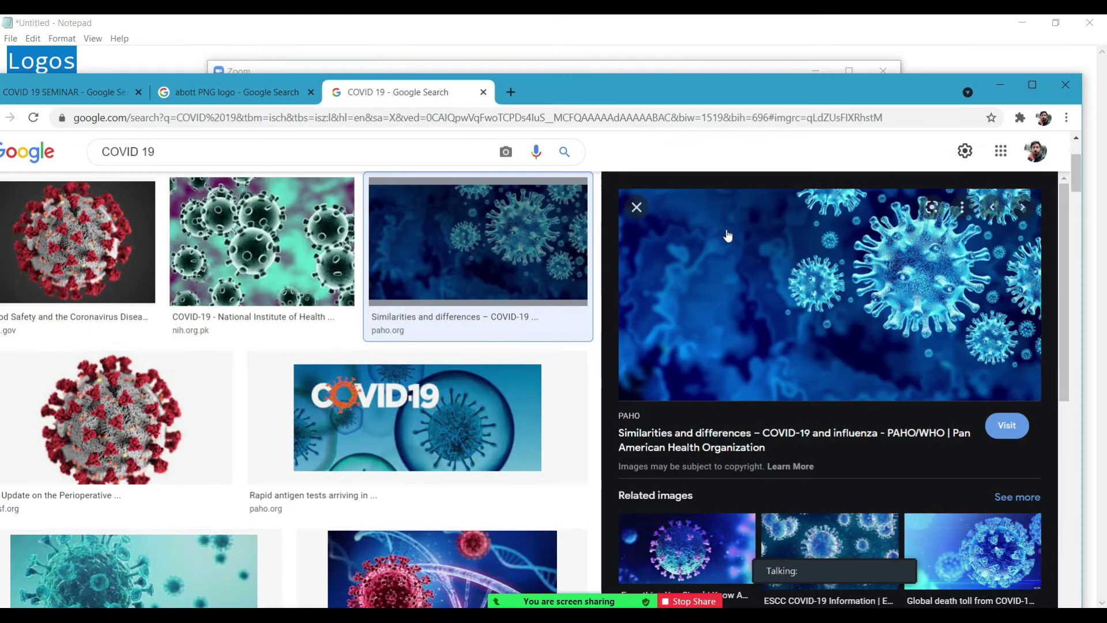
{"action": "double_click", "coordinate": [735, 91]}
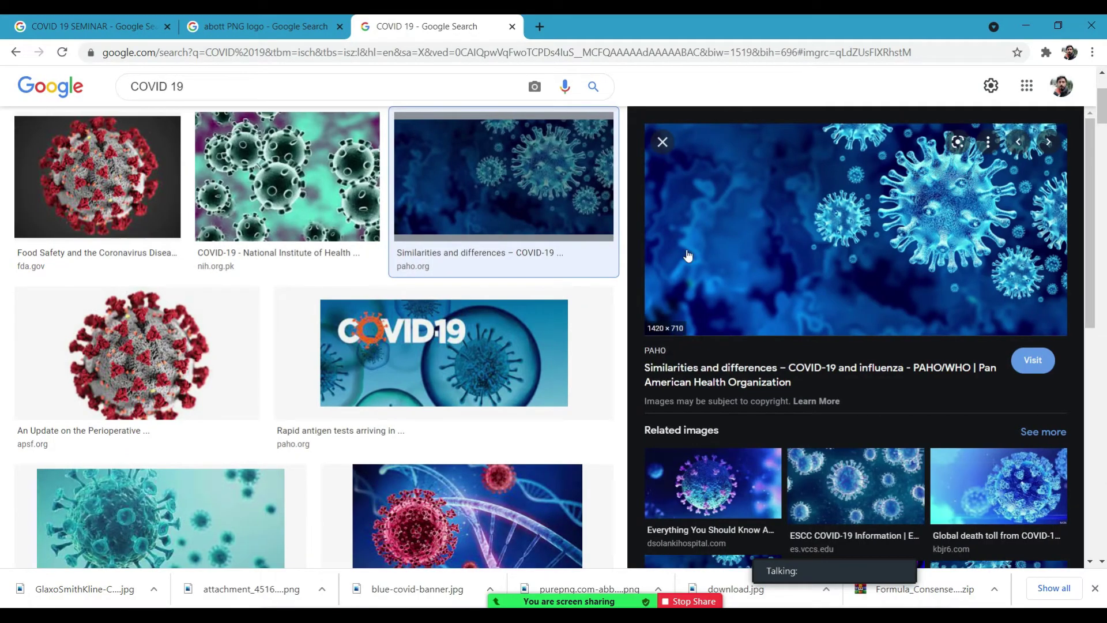
{"action": "left_click", "coordinate": [340, 617]}
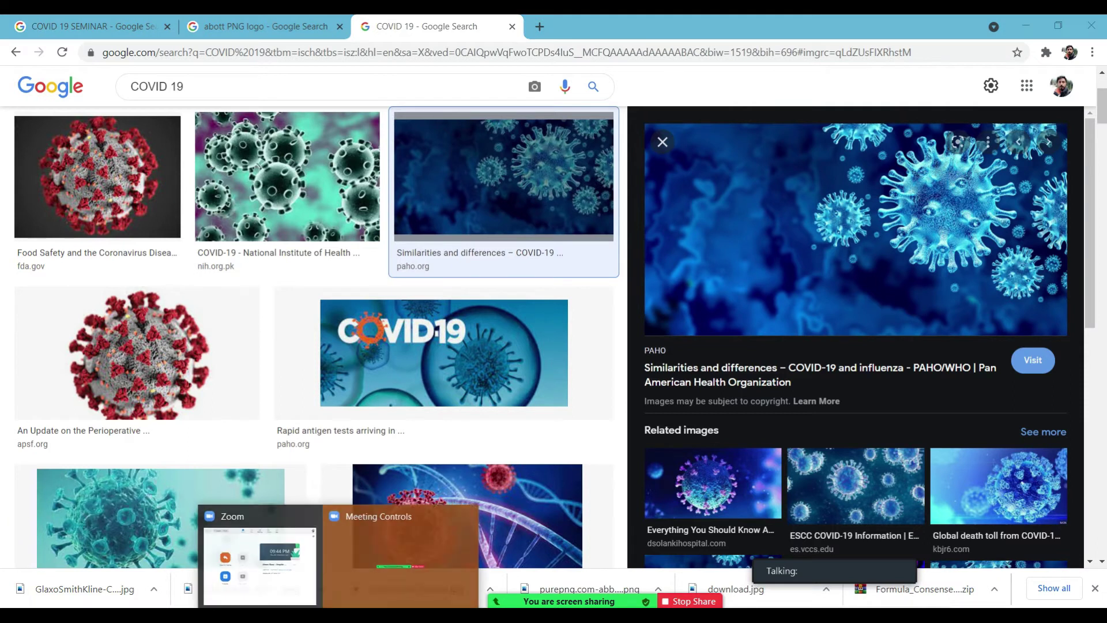
{"action": "left_click", "coordinate": [358, 555]}
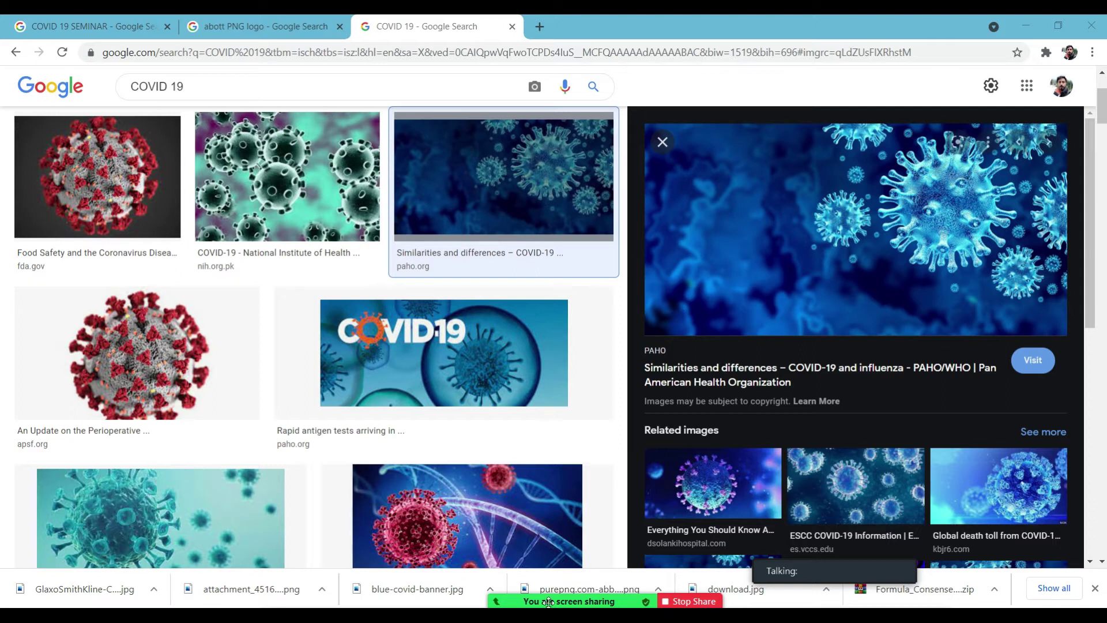
{"action": "mouse_move", "coordinate": [391, 587]}
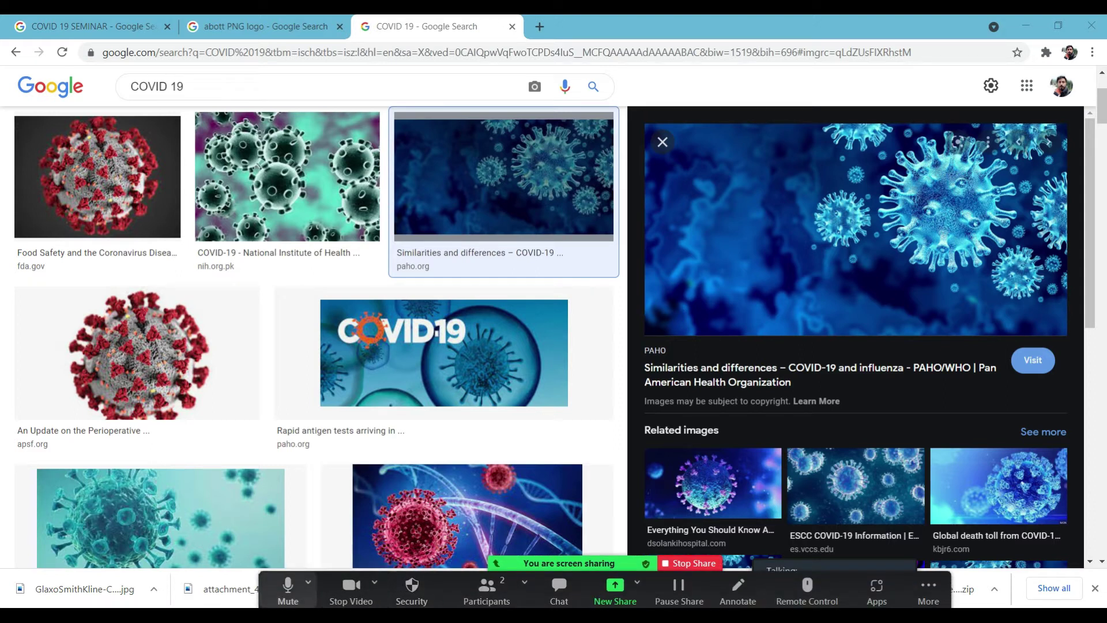
{"action": "key", "text": "alt+Tab"}
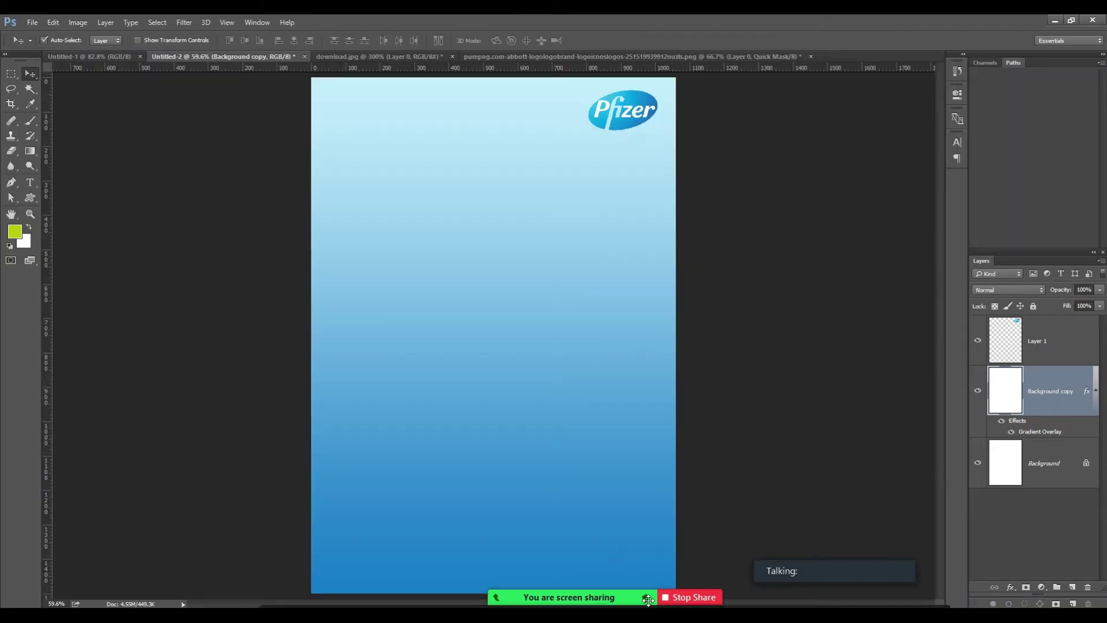
Switch the Zoom screen share to the Photoshop window.
{"action": "left_click", "coordinate": [614, 591]}
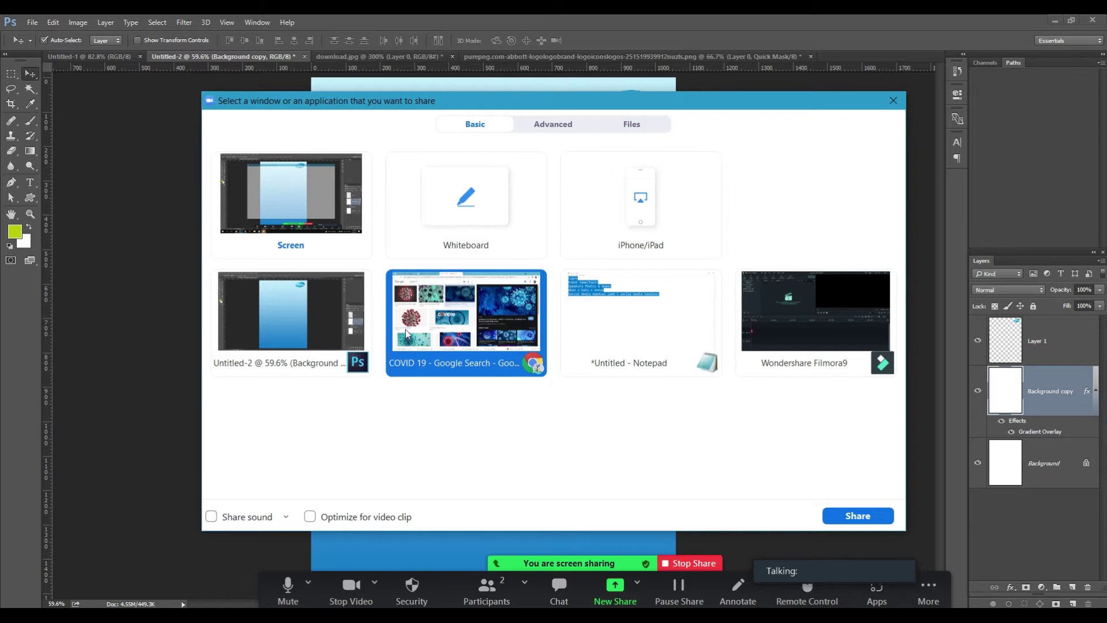
{"action": "left_click", "coordinate": [291, 315]}
{"action": "left_click", "coordinate": [841, 522]}
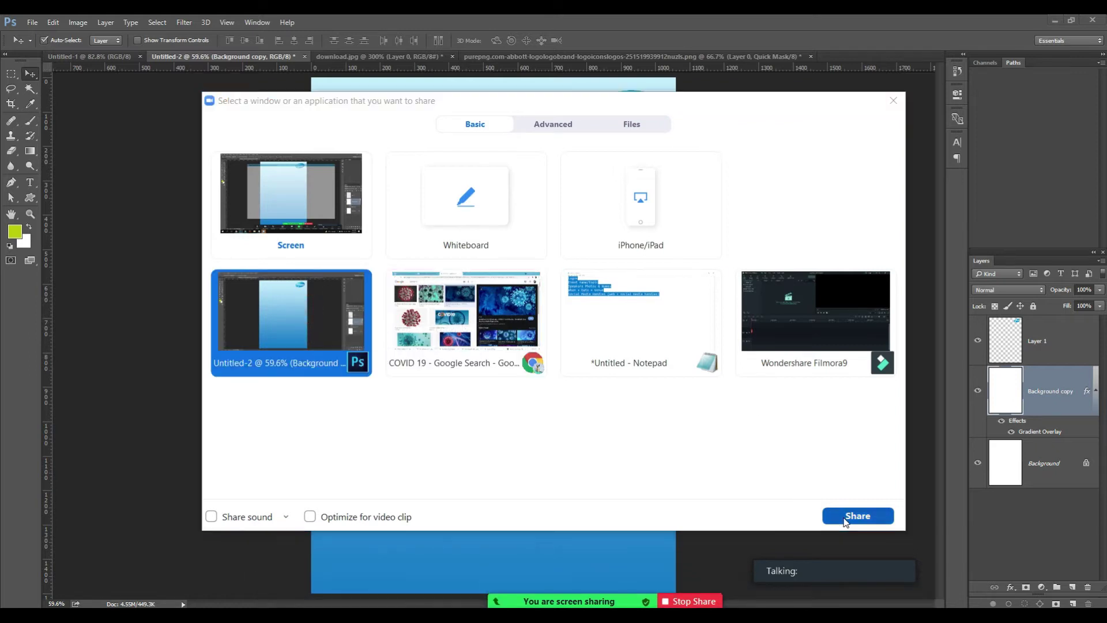
Open GlaxoSmithKline-Company-Logo from png logos, keeping its Background layer locked.
{"action": "key", "text": "ctrl+o"}
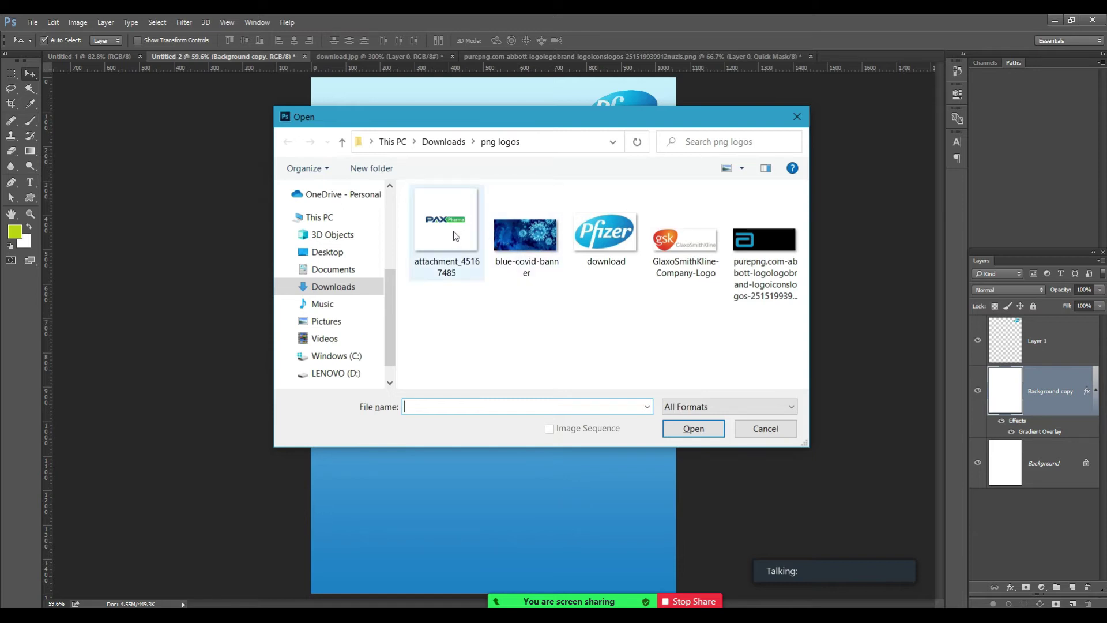
{"action": "double_click", "coordinate": [664, 245]}
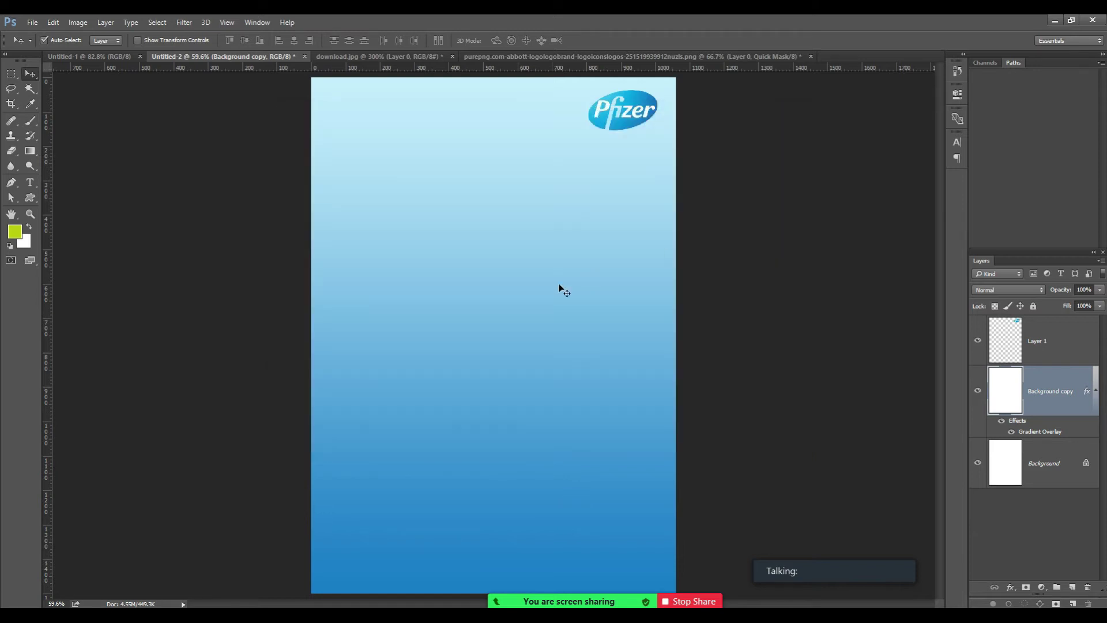
{"action": "key", "text": "z"}
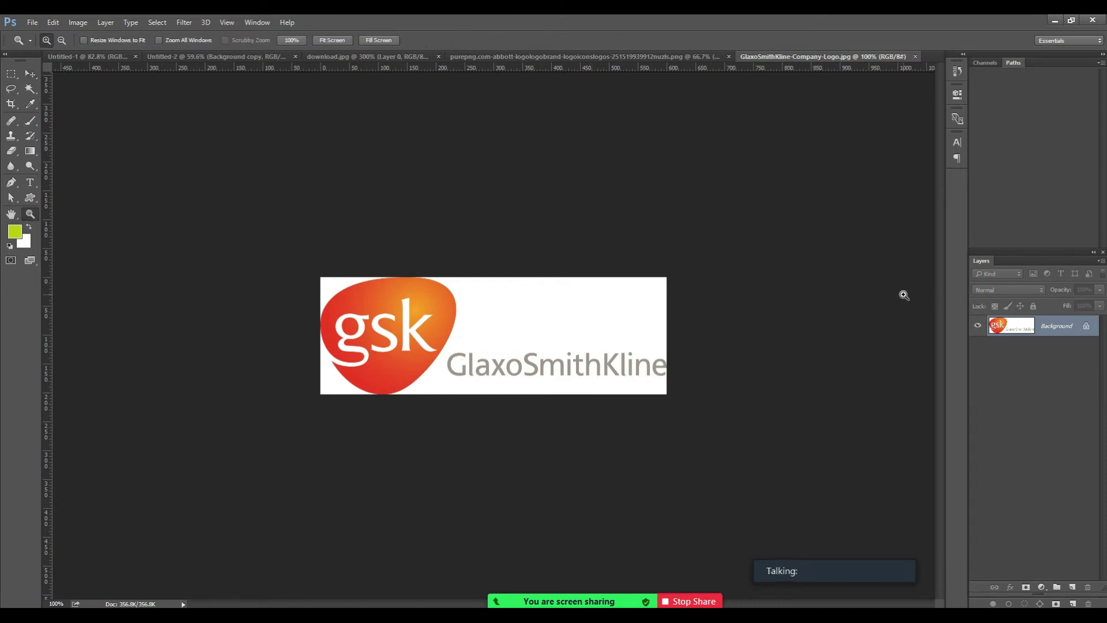
{"action": "left_click", "coordinate": [1087, 327]}
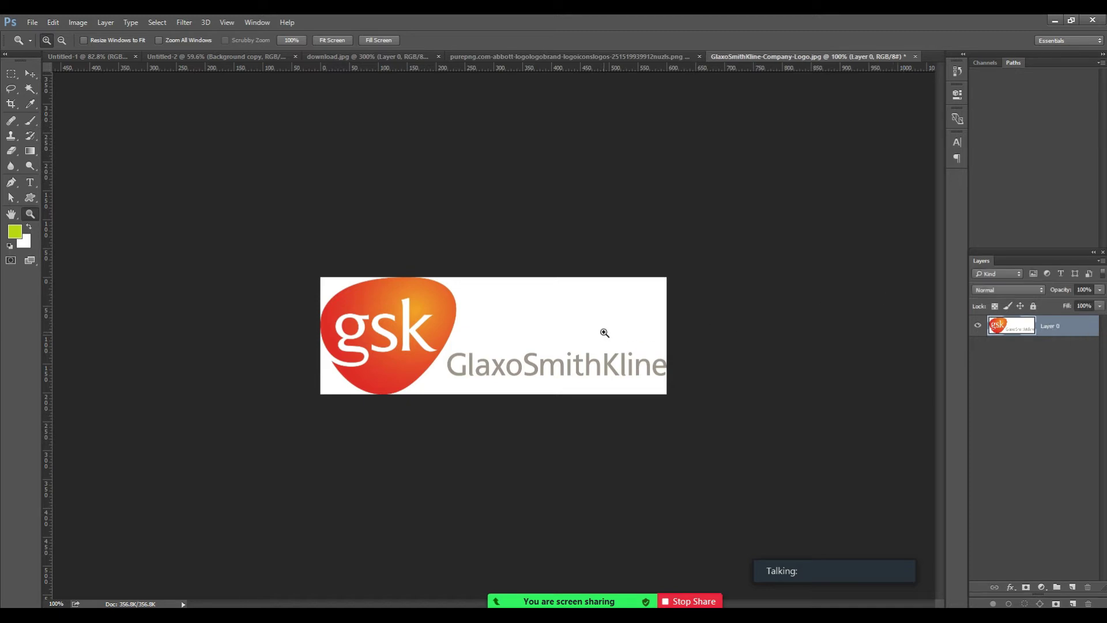
{"action": "key", "text": "ctrl+z"}
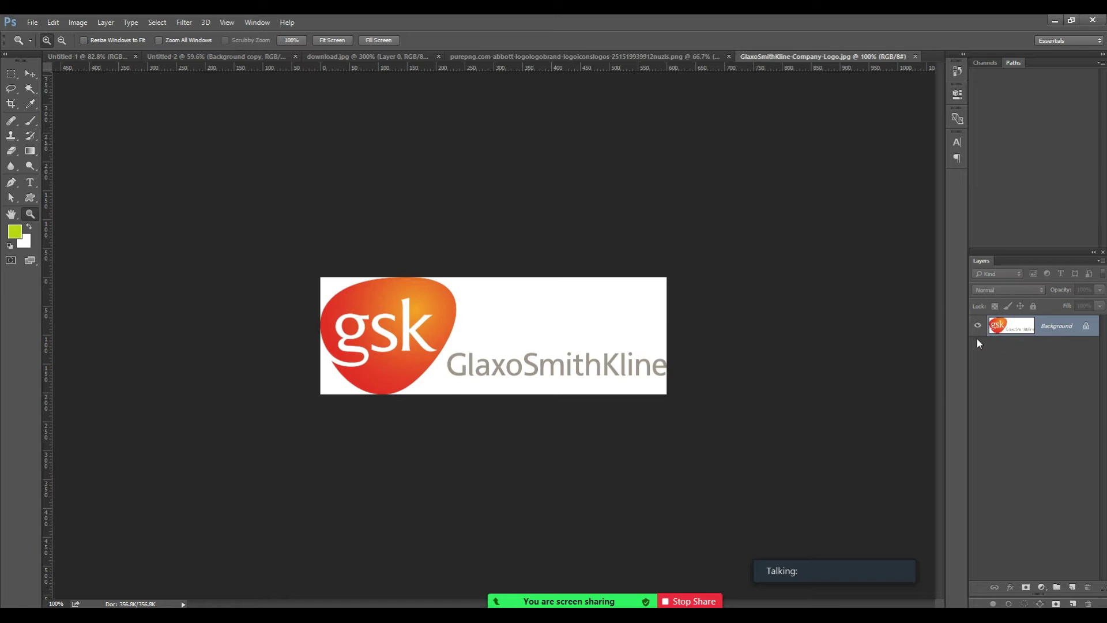
Close the Abbott logo document without saving, after dismissing the Zoom menu.
{"action": "mouse_move", "coordinate": [529, 597]}
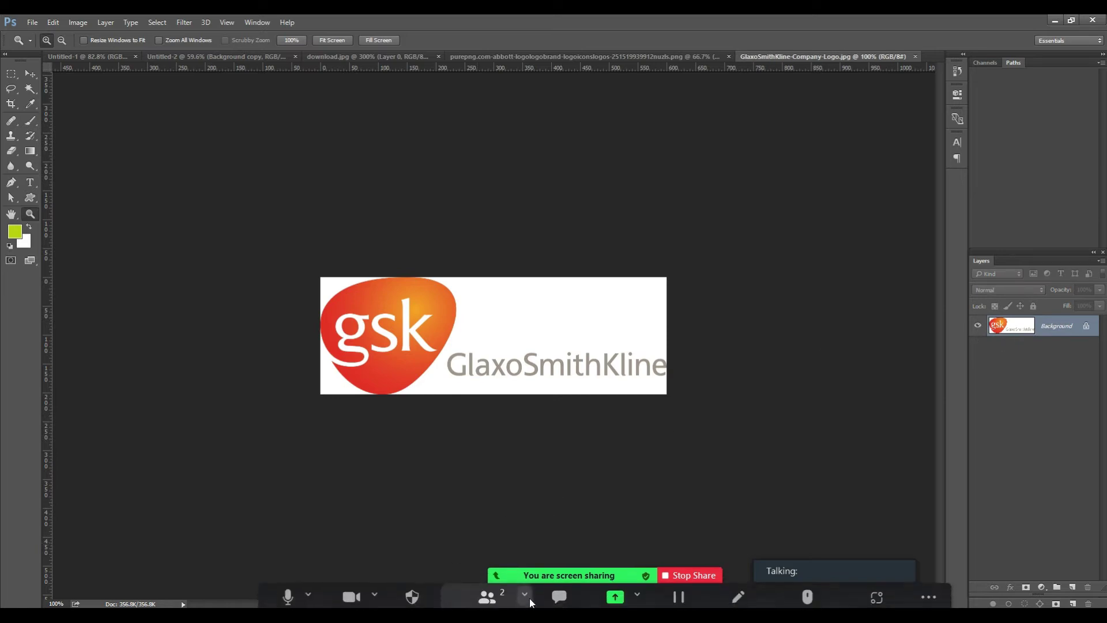
{"action": "left_click", "coordinate": [525, 583]}
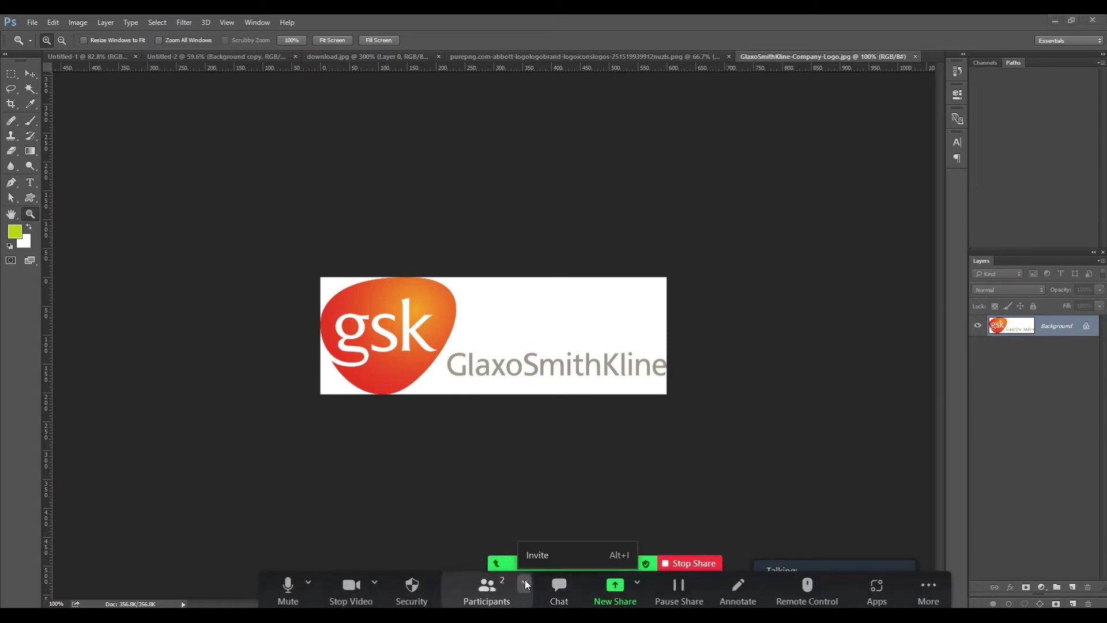
{"action": "left_click", "coordinate": [548, 554]}
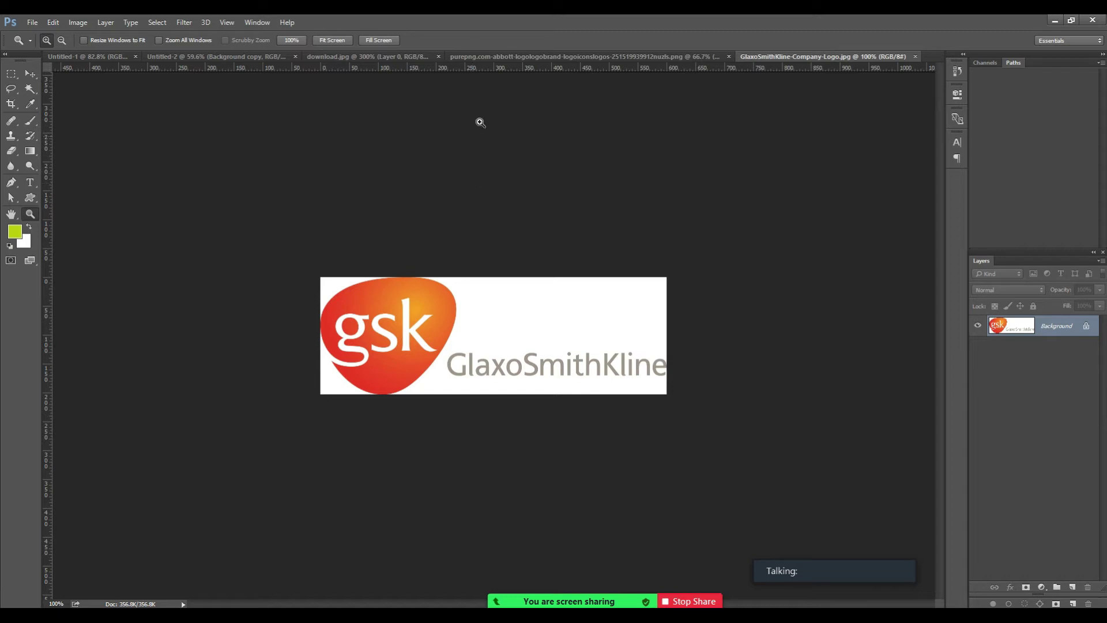
{"action": "left_click", "coordinate": [494, 56]}
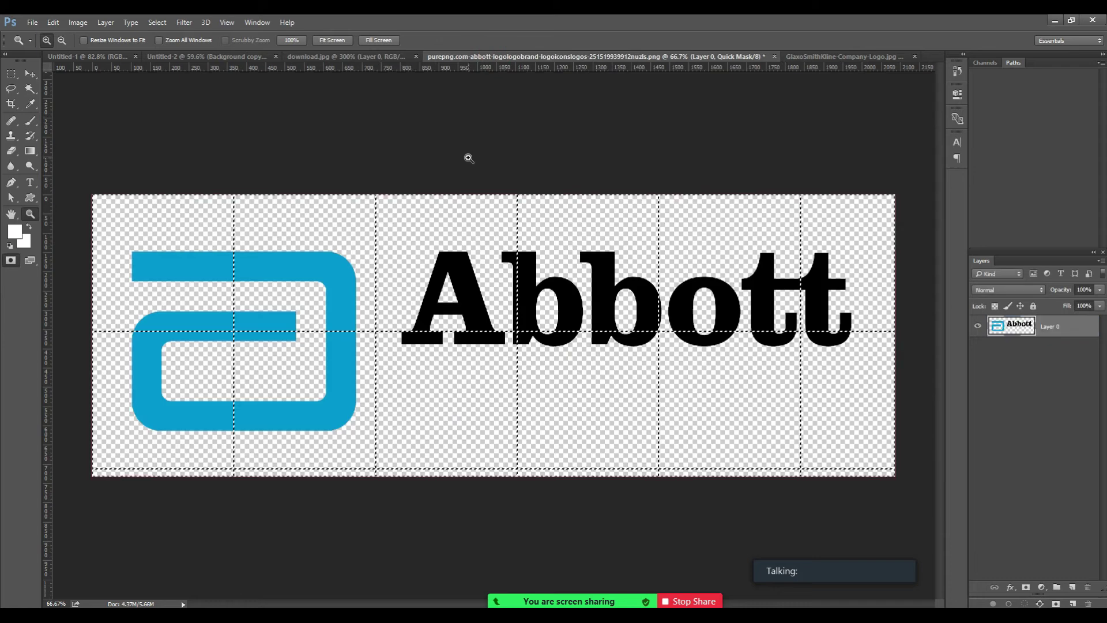
{"action": "key", "text": "v"}
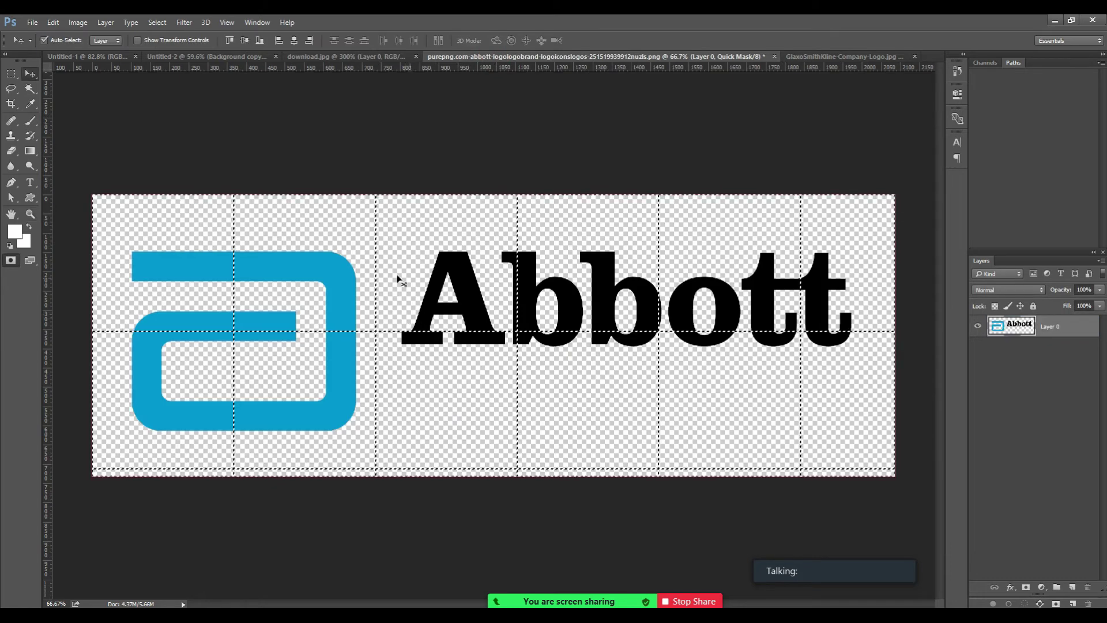
{"action": "key", "text": "ctrl"}
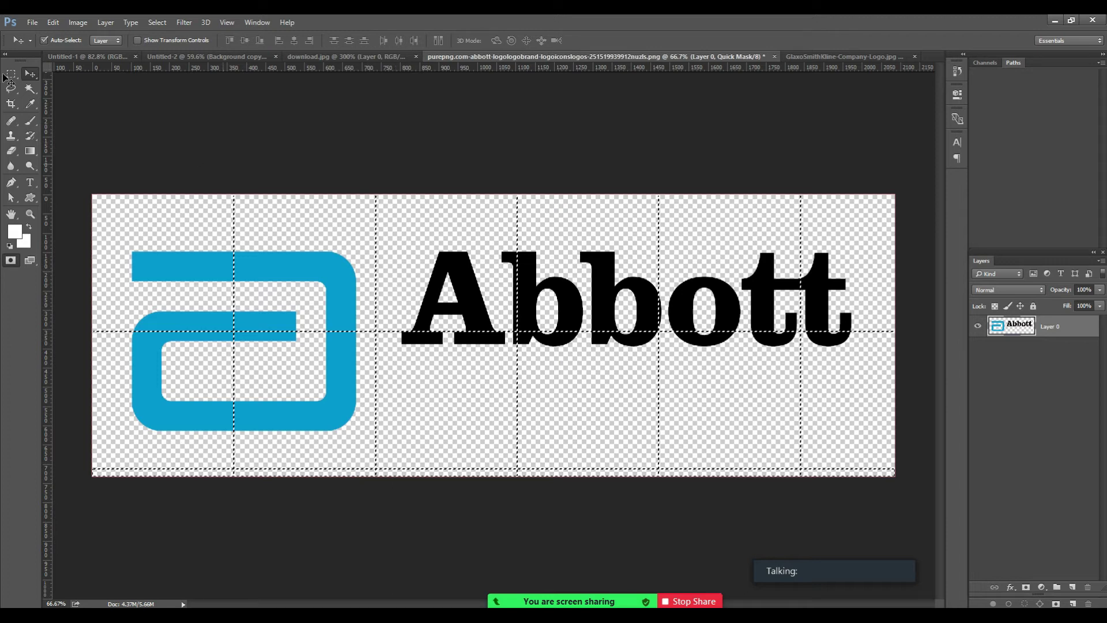
{"action": "left_click", "coordinate": [30, 72]}
{"action": "key", "text": "ctrl+d"}
{"action": "key", "text": "ctrl+minus"}
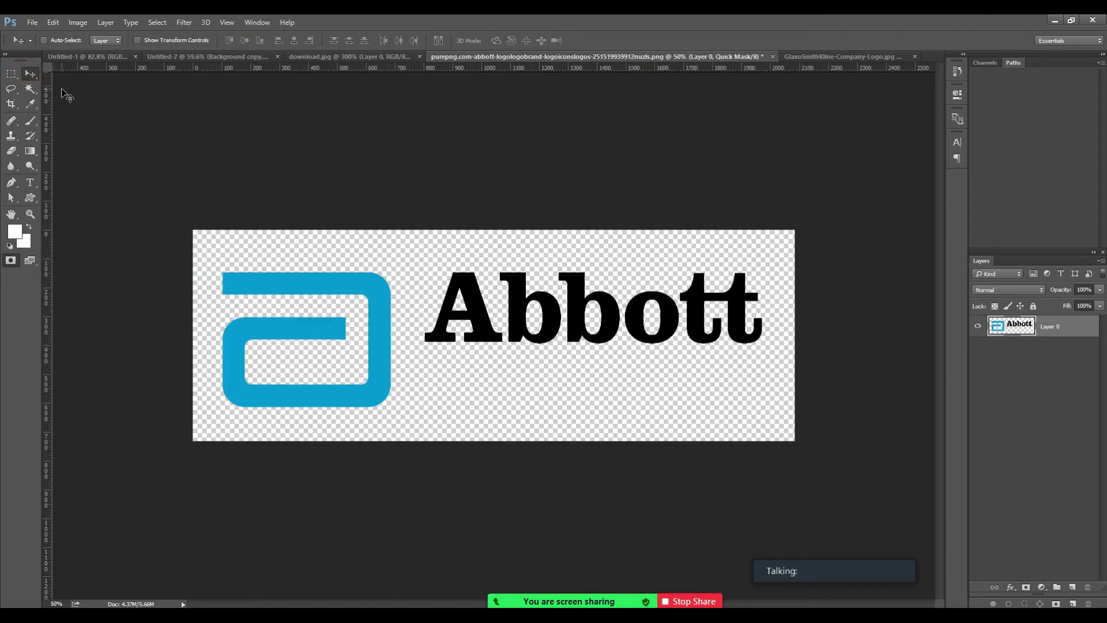
{"action": "key", "text": "ctrl+w"}
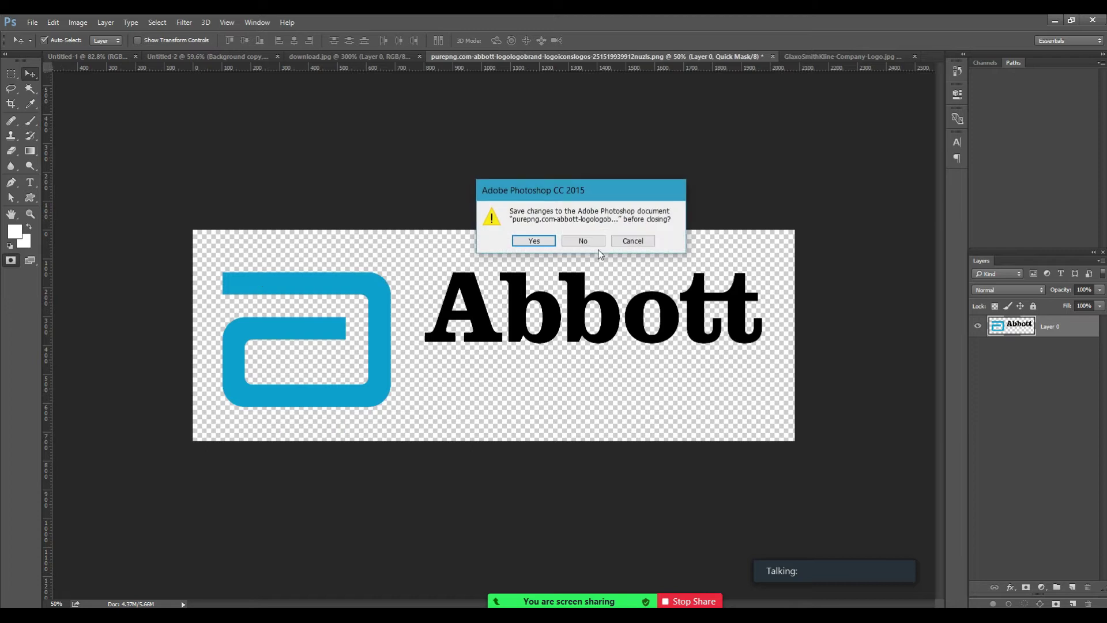
{"action": "left_click", "coordinate": [593, 239]}
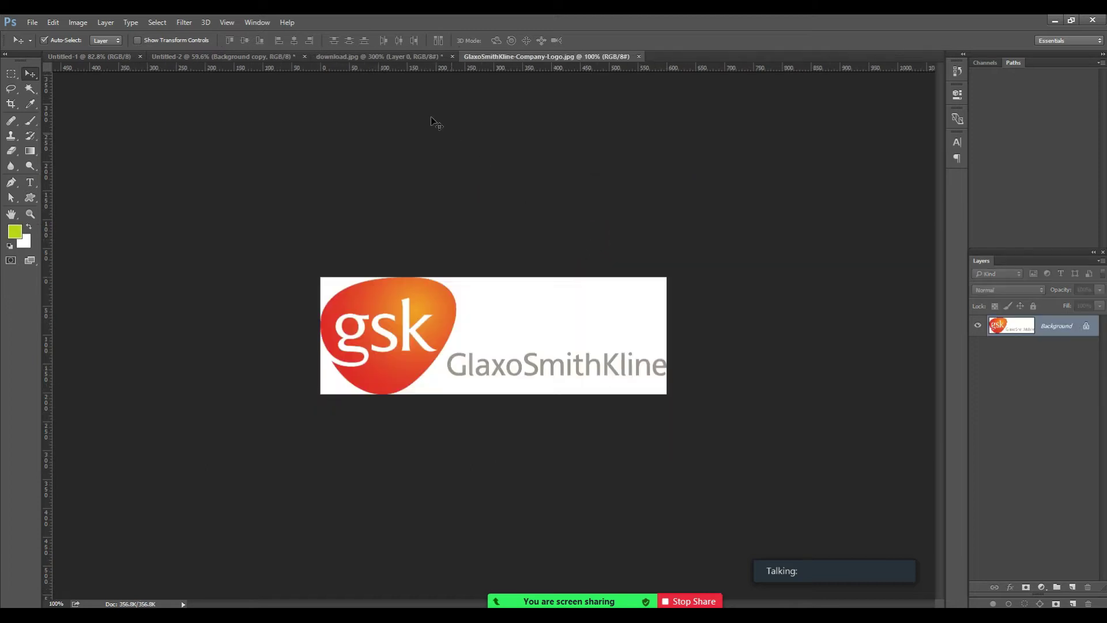
Close download.jpg without saving and close the blank Untitled-1 document.
{"action": "left_click", "coordinate": [367, 57]}
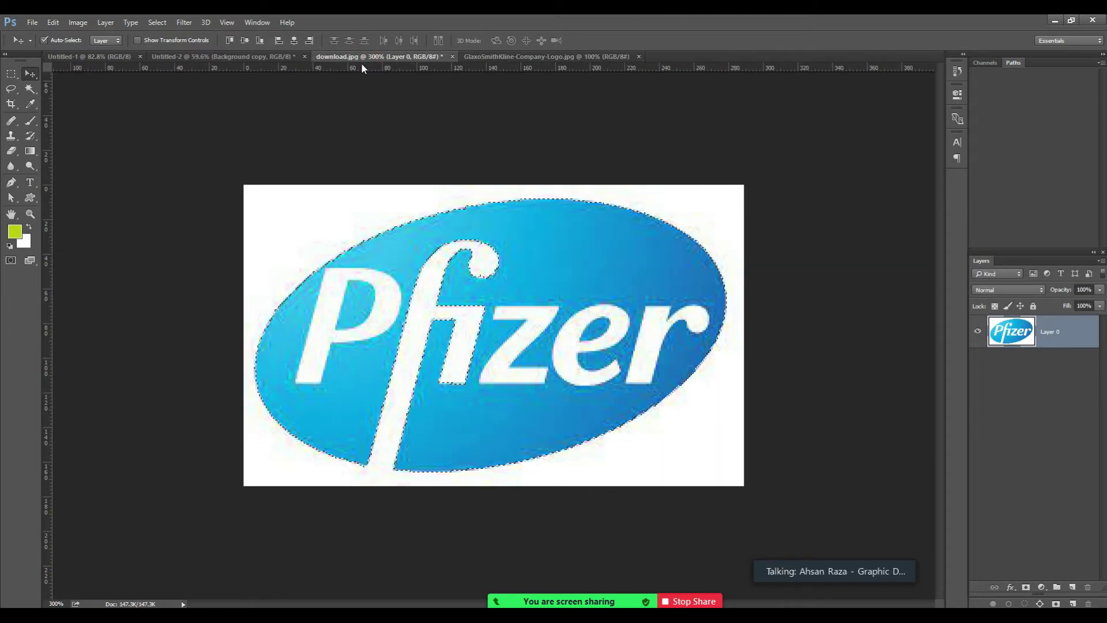
{"action": "key", "text": "ctrl+w"}
{"action": "left_click", "coordinate": [583, 242]}
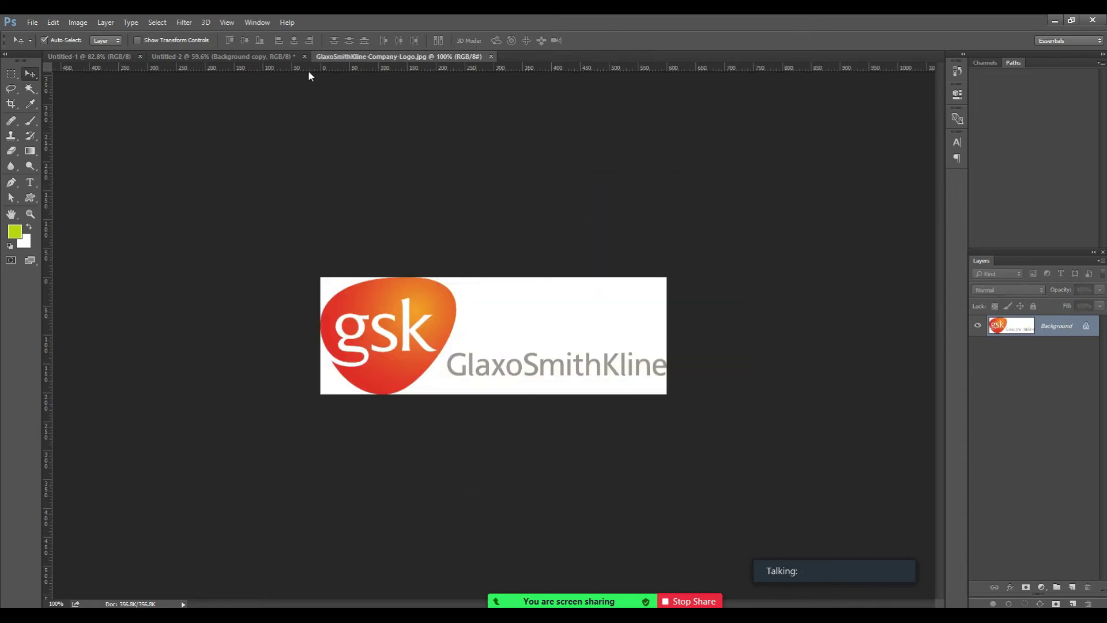
{"action": "left_click", "coordinate": [256, 60]}
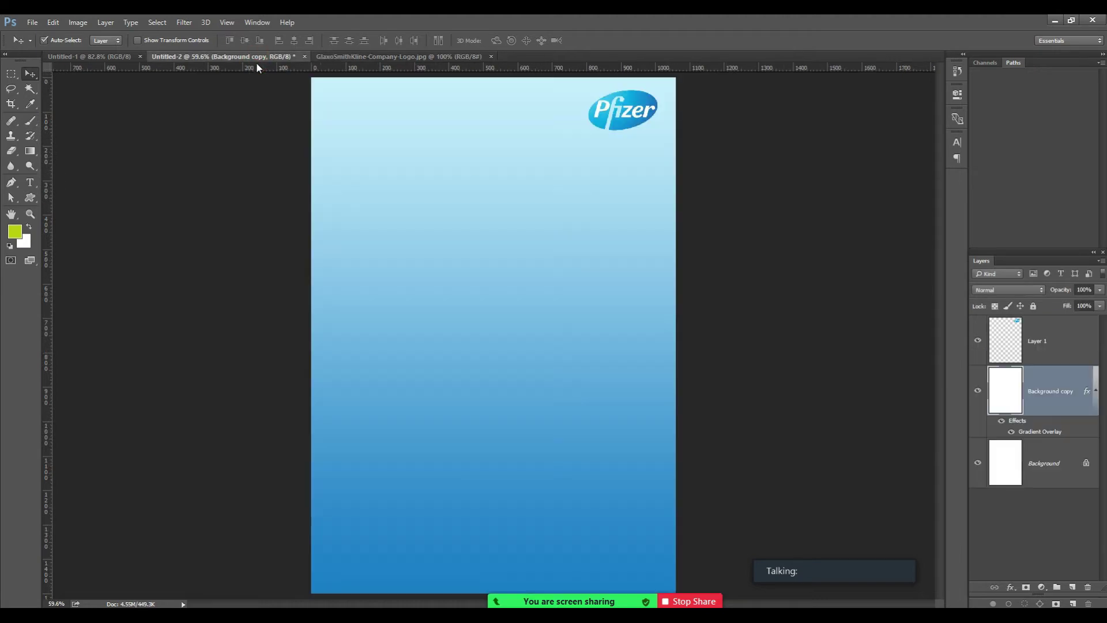
{"action": "left_click", "coordinate": [103, 58]}
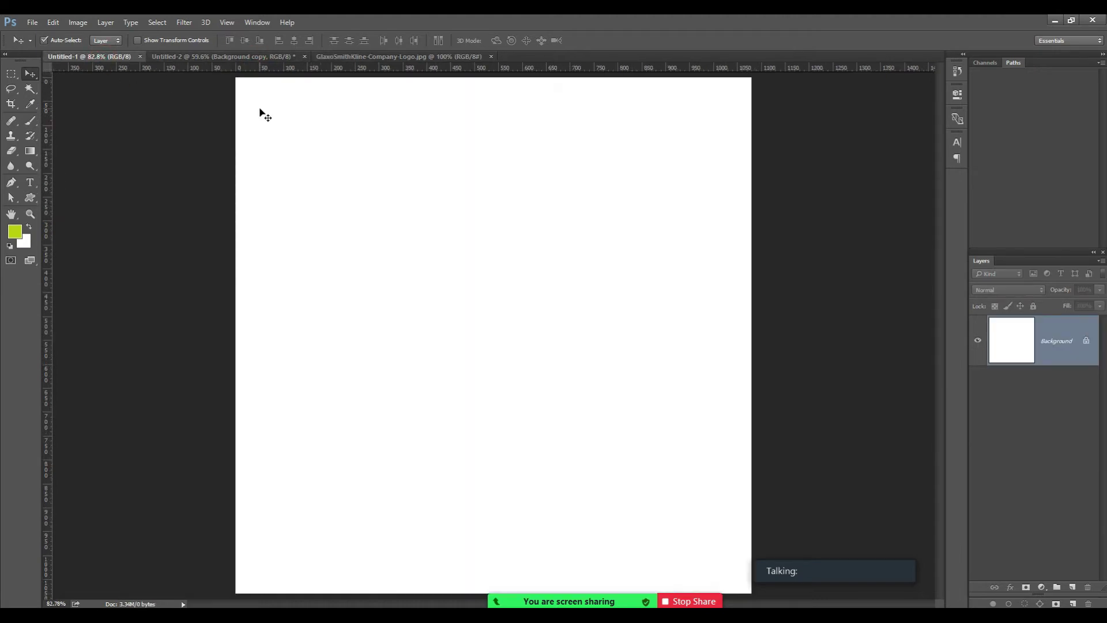
{"action": "key", "text": "ctrl+w"}
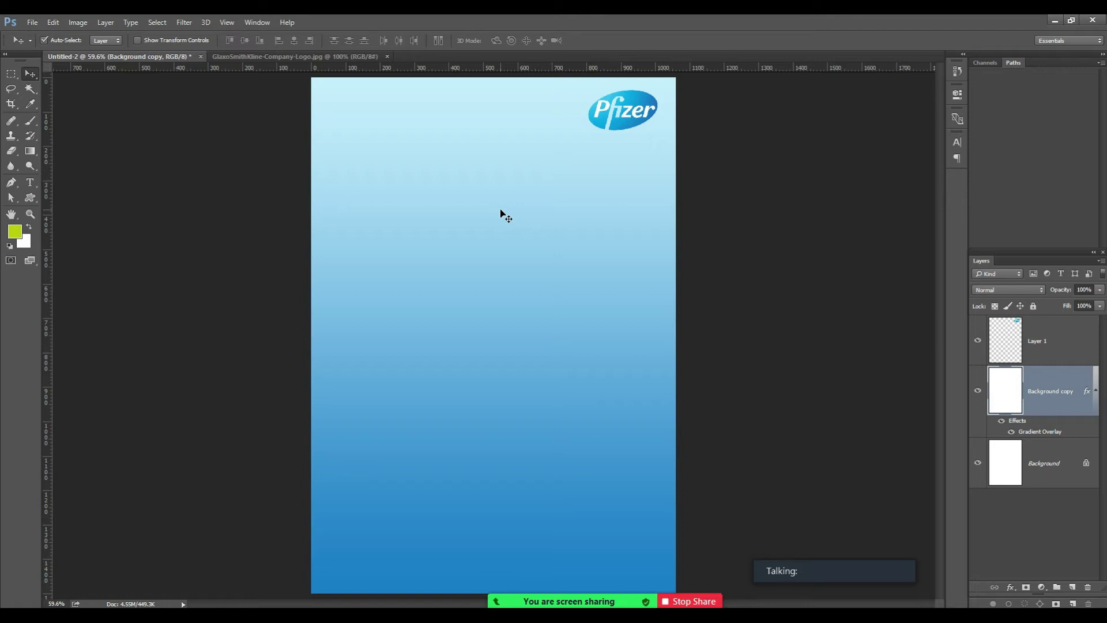
Finish typing the subtitle 'Prospects and Pathways' in Notepad and maximize the window.
{"action": "type", "text": "rospects"}
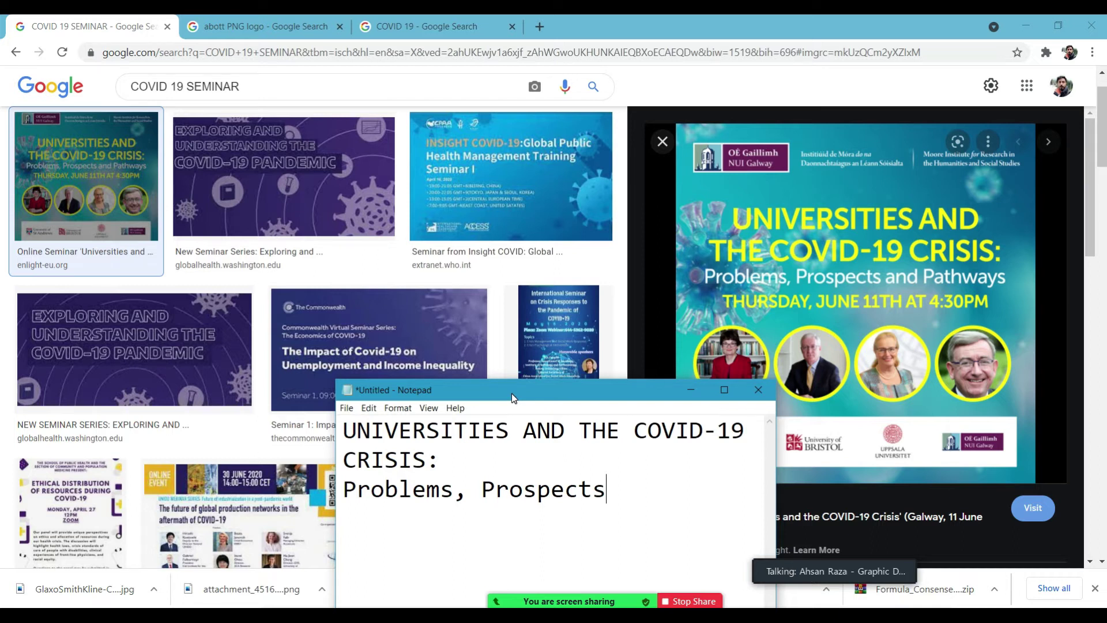
{"action": "type", "text": "abd"}
{"action": "key", "text": "BackSpace"}
{"action": "key", "text": "BackSpace"}
{"action": "key", "text": "BackSpace"}
{"action": "type", "text": "n"}
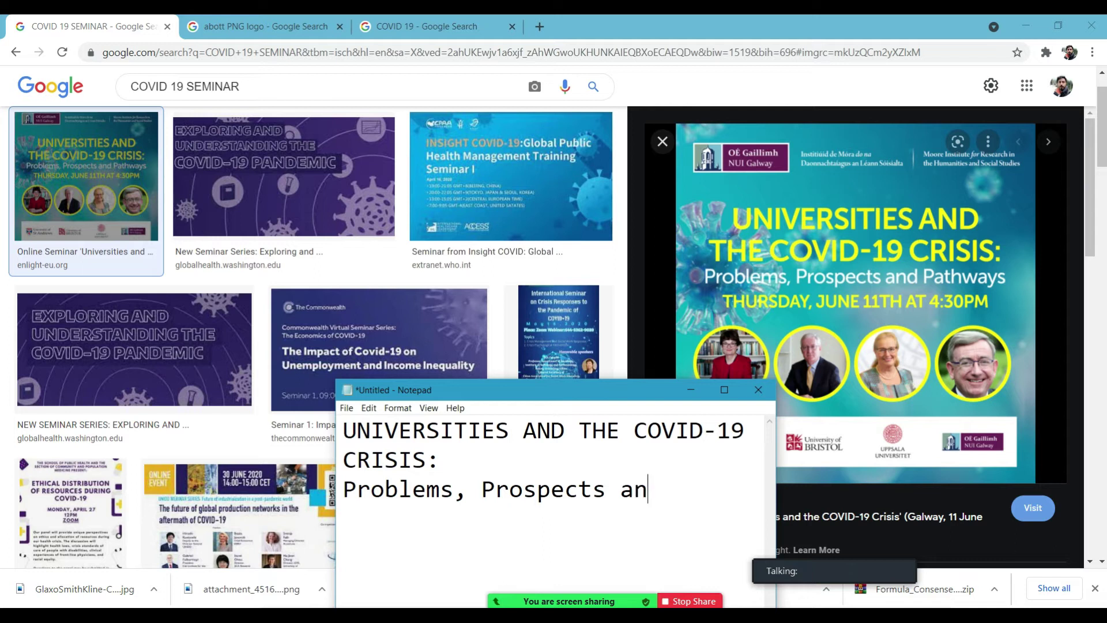
{"action": "type", "text": "d Pathways"}
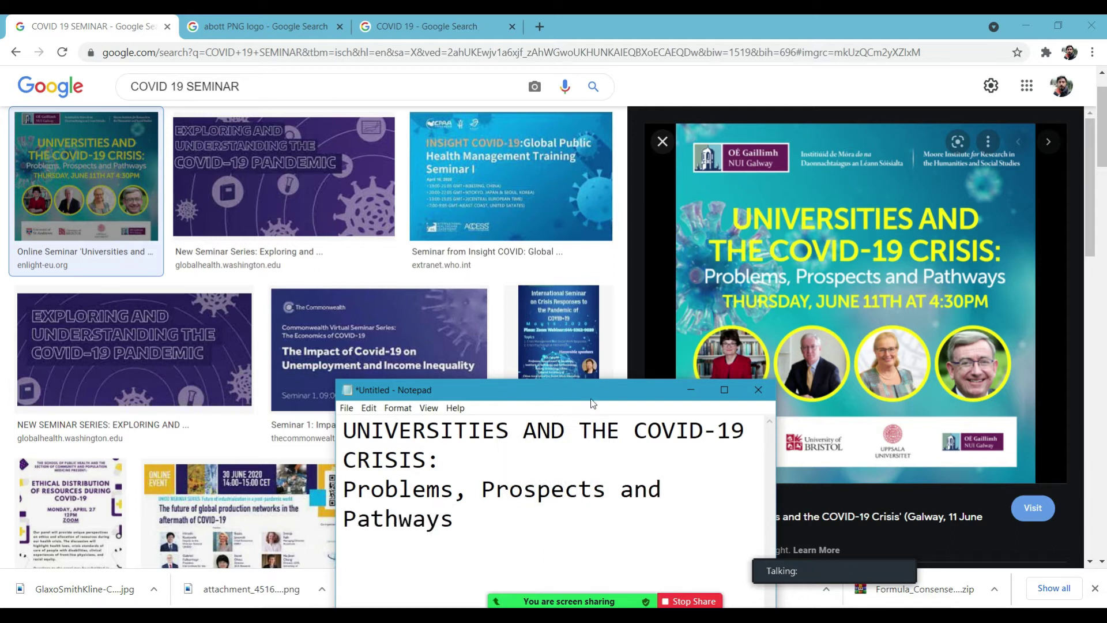
{"action": "left_click", "coordinate": [724, 391]}
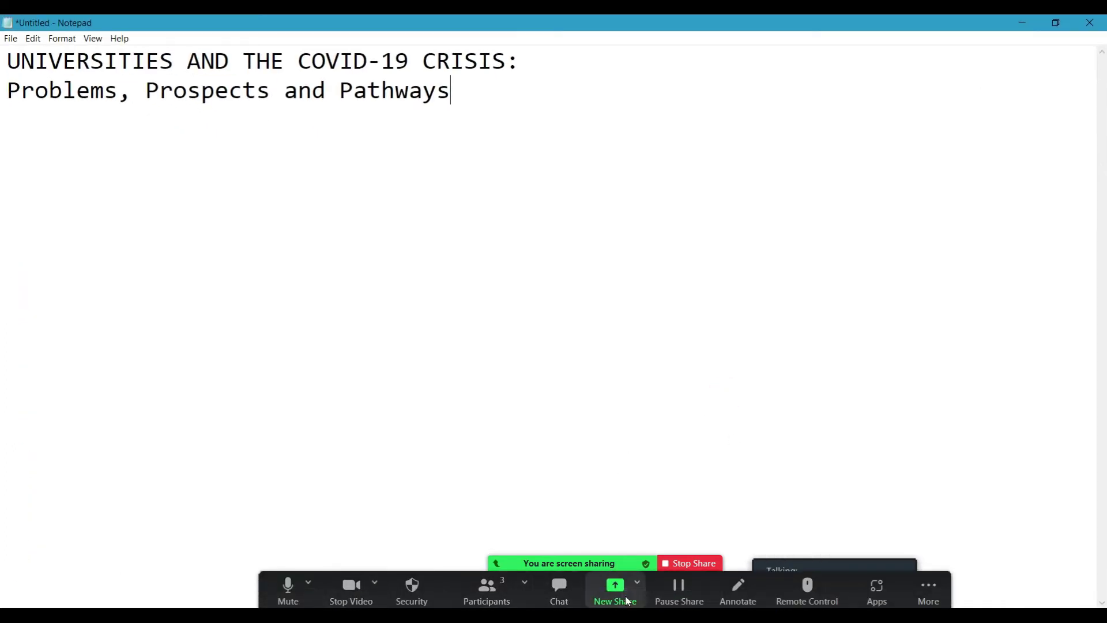
Share the Photoshop window, copy the Notepad title line, and return to the poster.
{"action": "left_click", "coordinate": [615, 589]}
{"action": "left_click", "coordinate": [781, 331]}
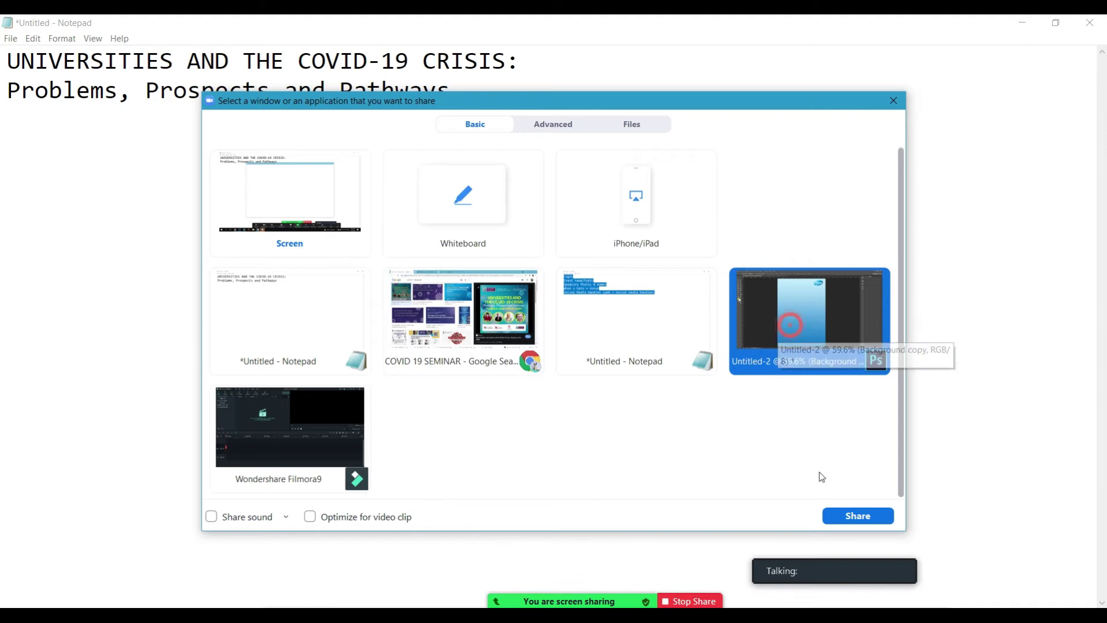
{"action": "left_click", "coordinate": [858, 516]}
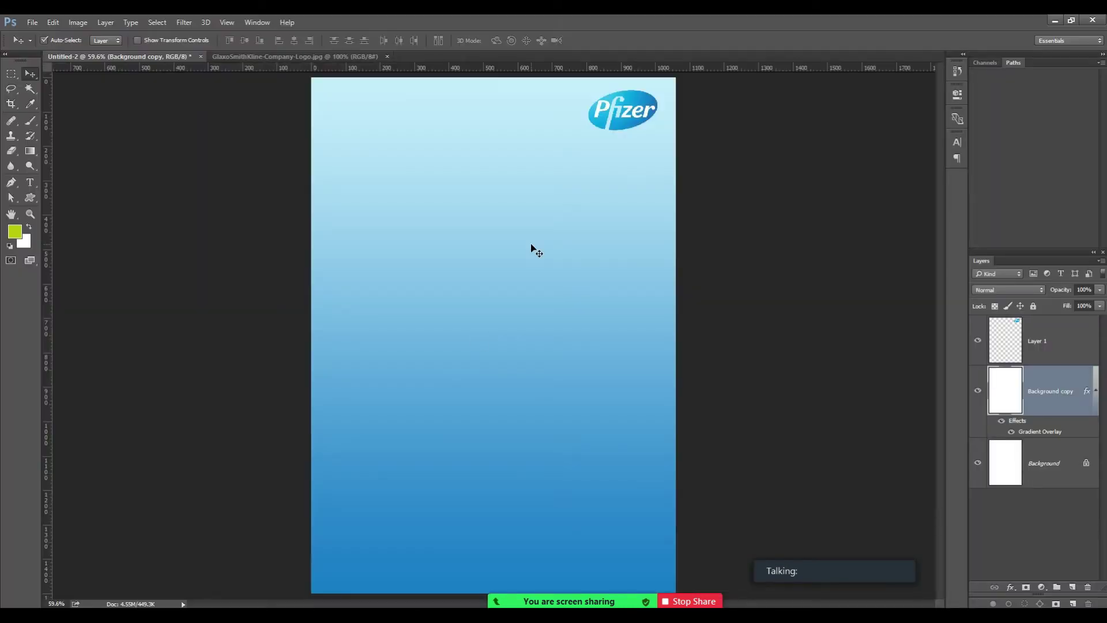
{"action": "left_click", "coordinate": [518, 180]}
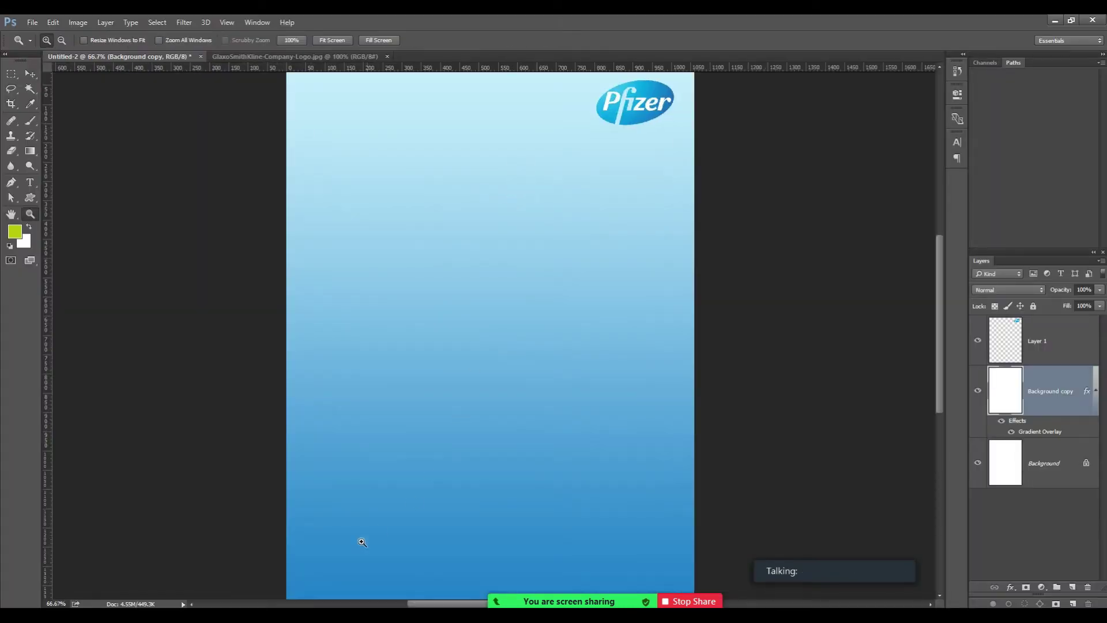
{"action": "mouse_move", "coordinate": [294, 606]}
{"action": "left_click", "coordinate": [363, 560]}
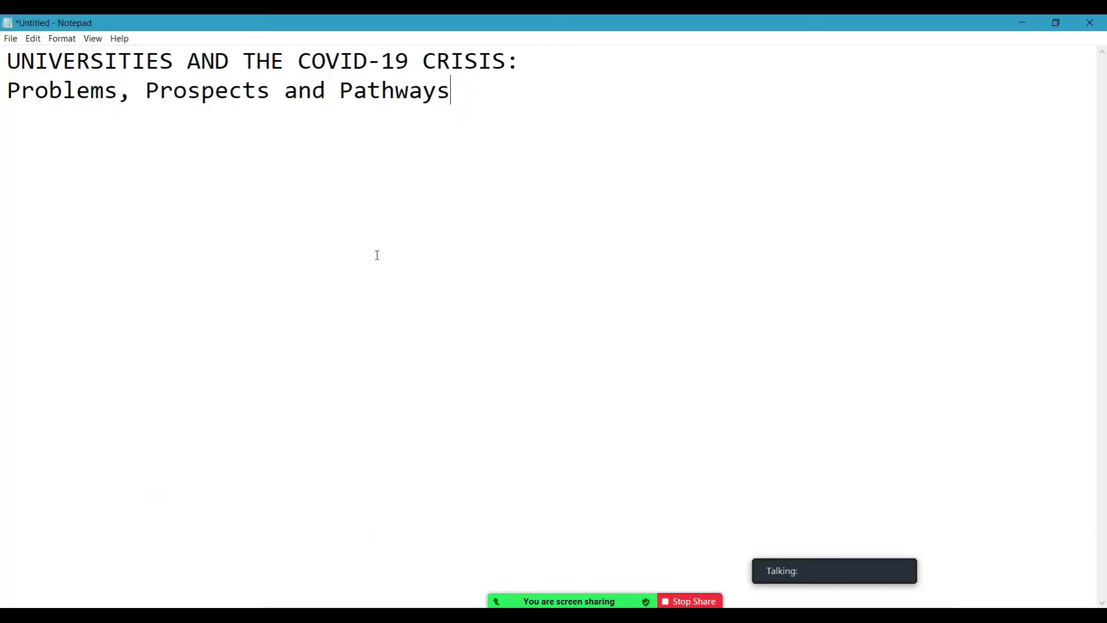
{"action": "left_click_drag", "start_coordinate": [552, 66], "coordinate": [6, 62]}
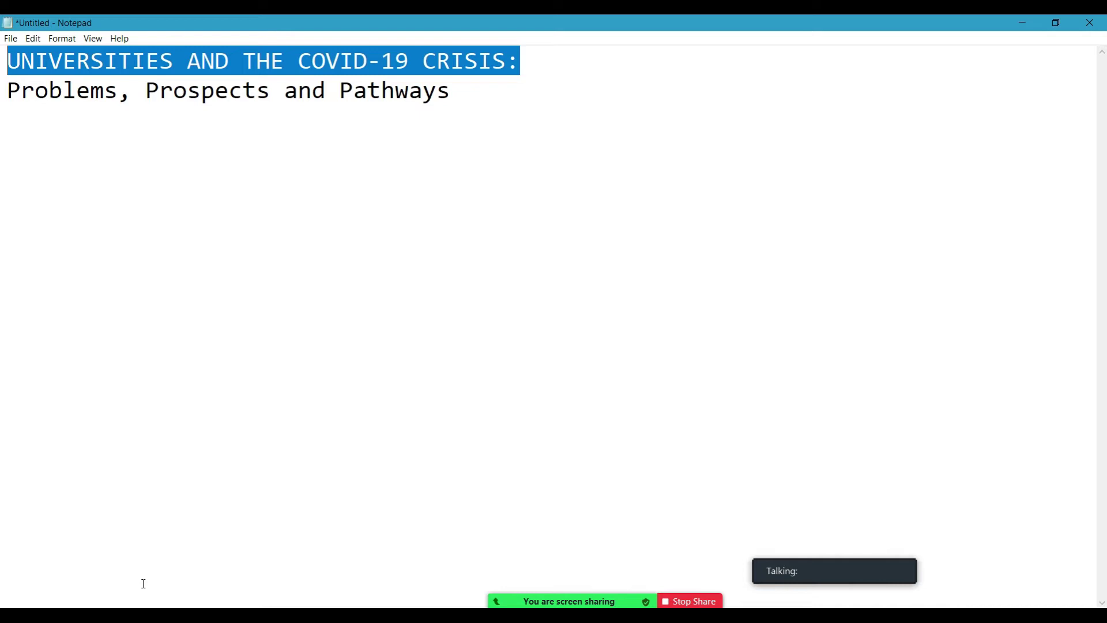
{"action": "key", "text": "alt+Tab"}
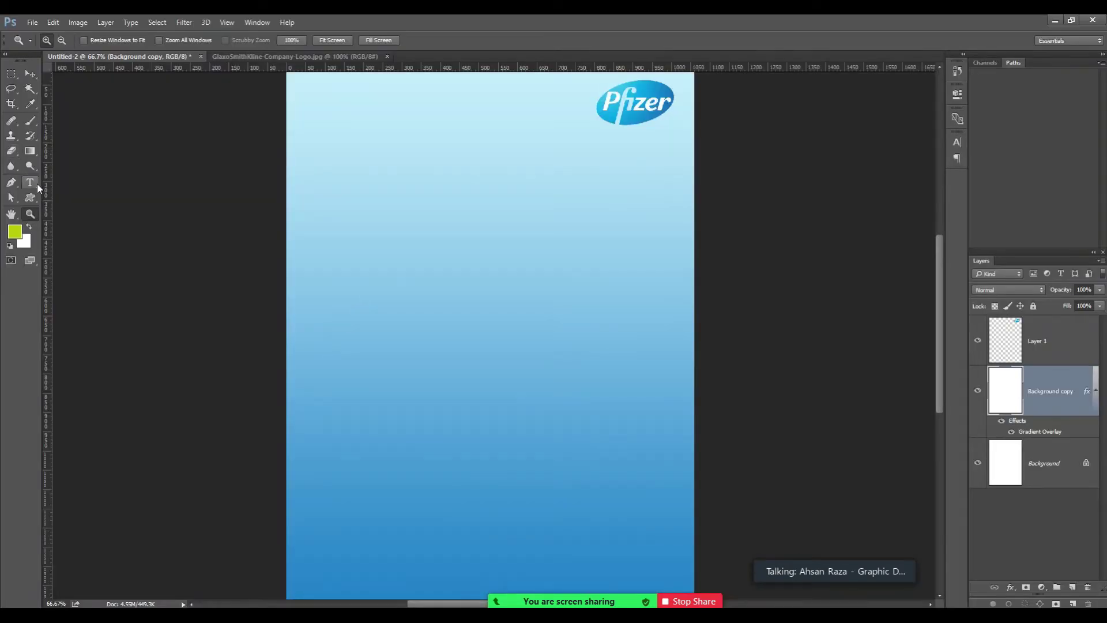
Paste the copied title as a new text layer with tracking set to 0.
{"action": "left_click", "coordinate": [29, 182]}
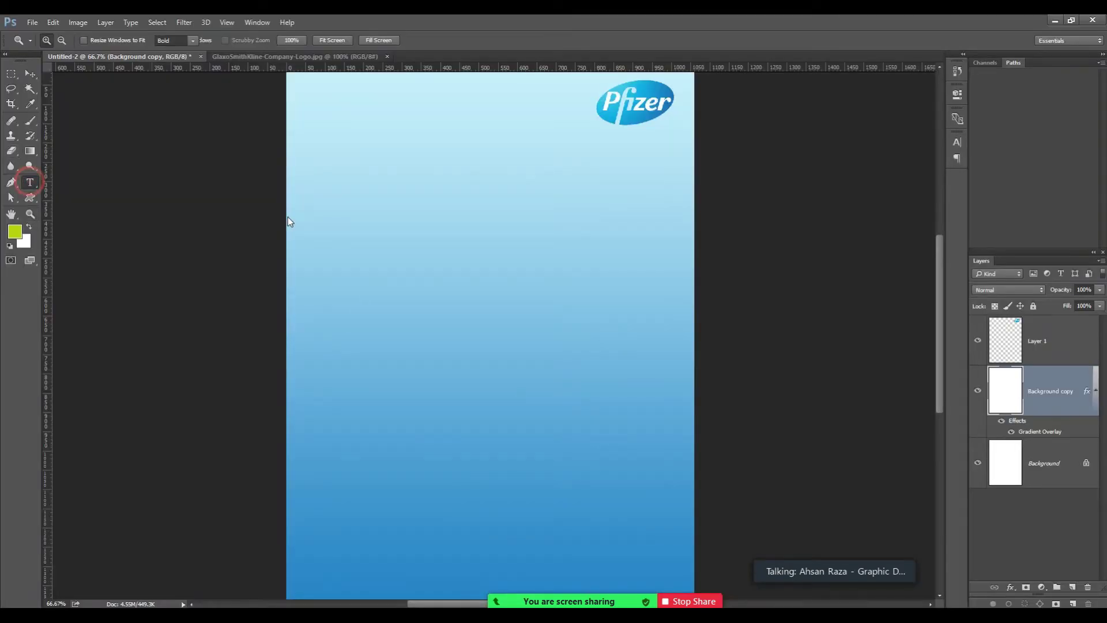
{"action": "left_click", "coordinate": [318, 235]}
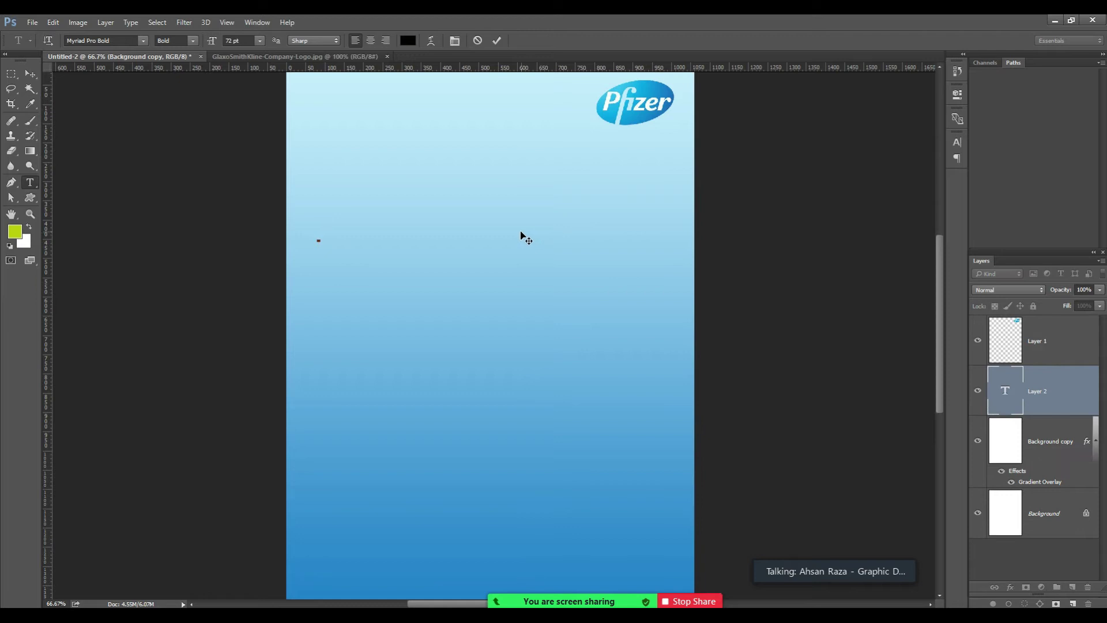
{"action": "type", "text": "UNIVERSITIES AND THE COV"}
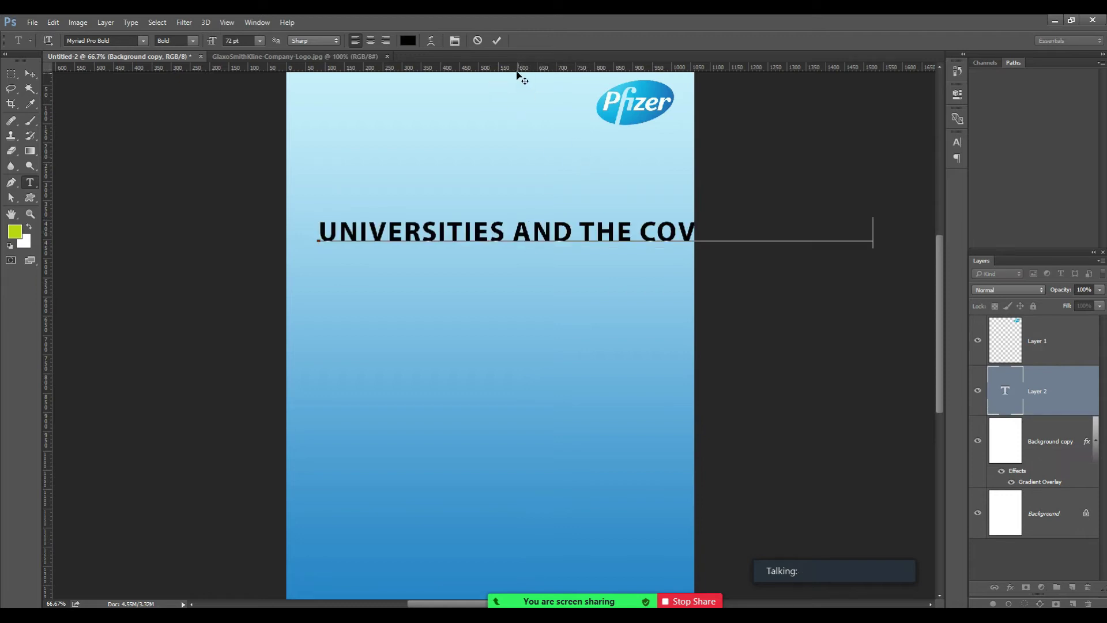
{"action": "key", "text": "ctrl+a"}
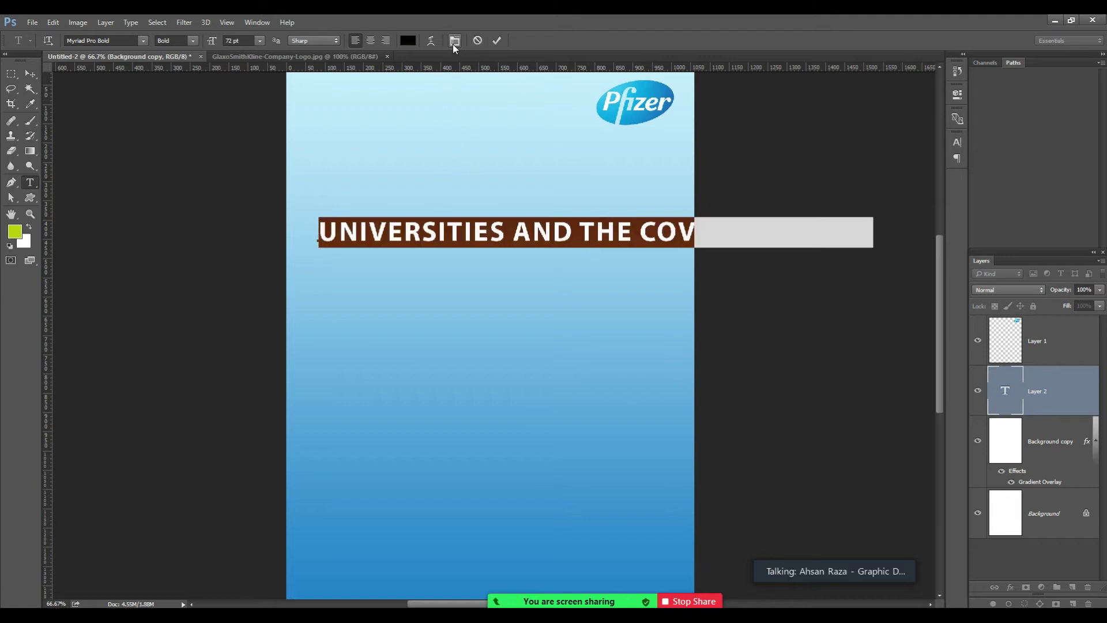
{"action": "left_click", "coordinate": [454, 41]}
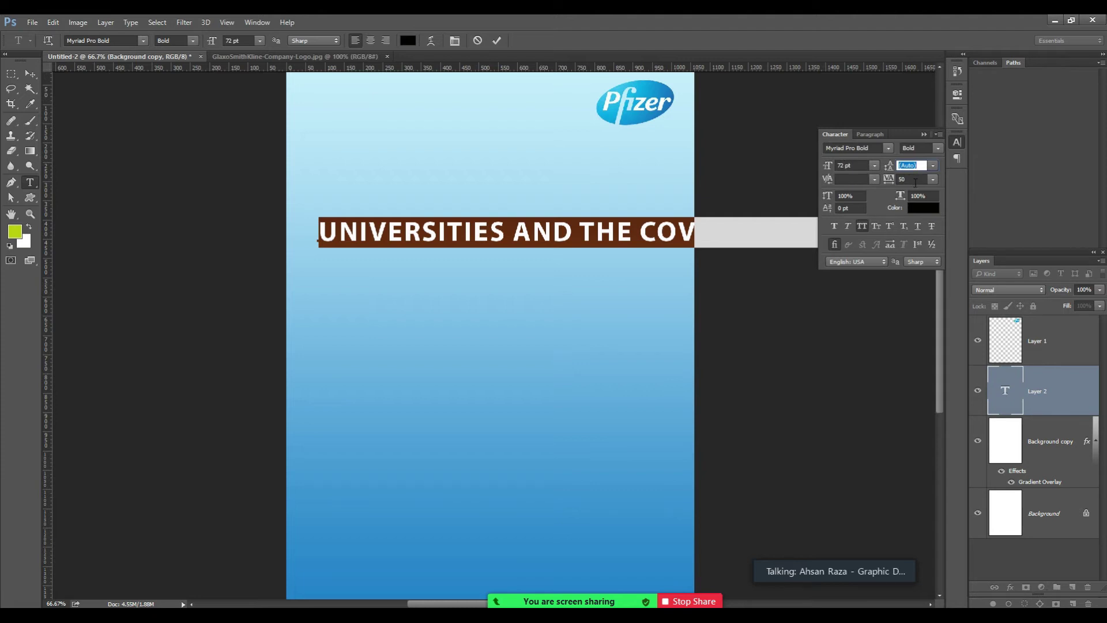
{"action": "left_click", "coordinate": [909, 179]}
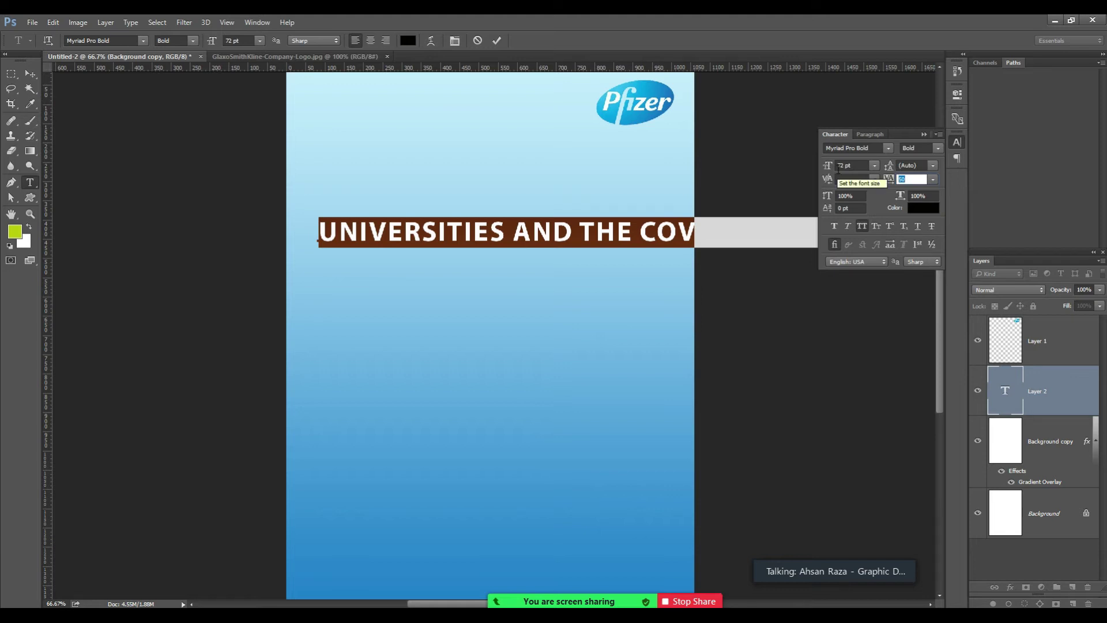
{"action": "type", "text": "0"}
{"action": "key", "text": "Tab"}
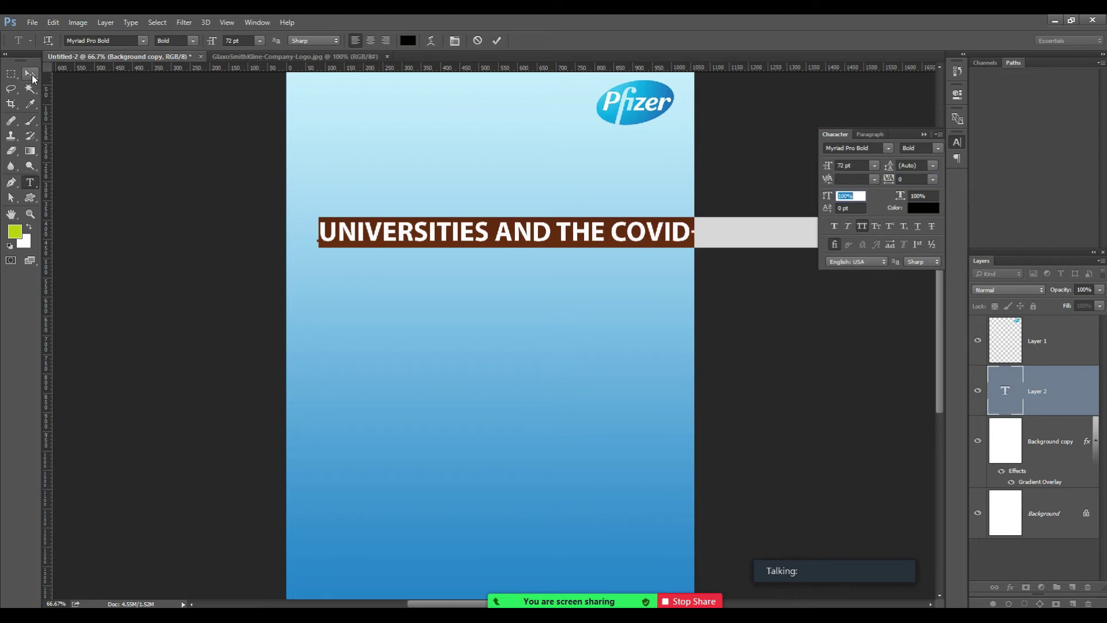
Move the title left, replace AND with &, and break it after UNIVERSITIES.
{"action": "left_click", "coordinate": [32, 74]}
{"action": "left_click_drag", "start_coordinate": [535, 235], "coordinate": [508, 222]}
{"action": "key", "text": "t"}
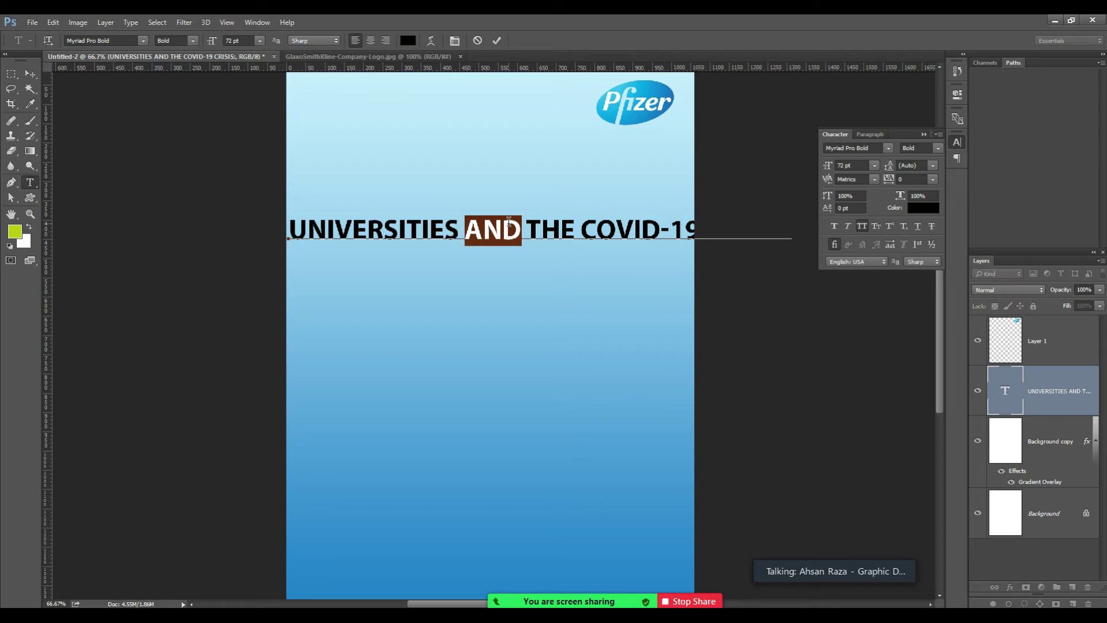
{"action": "type", "text": "&"}
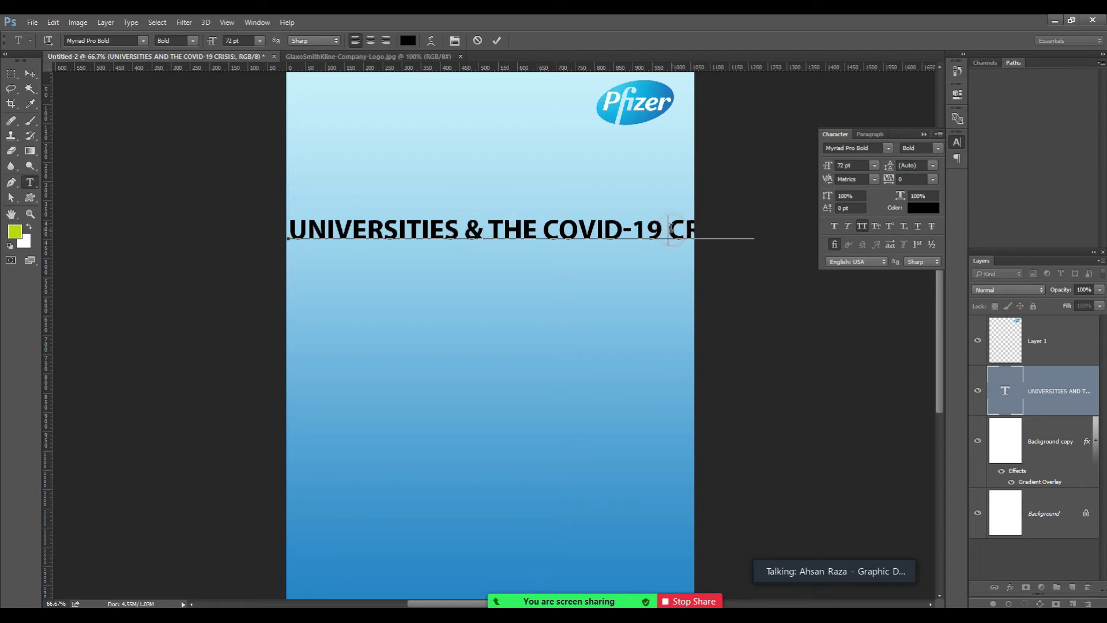
{"action": "key", "text": "BackSpace"}
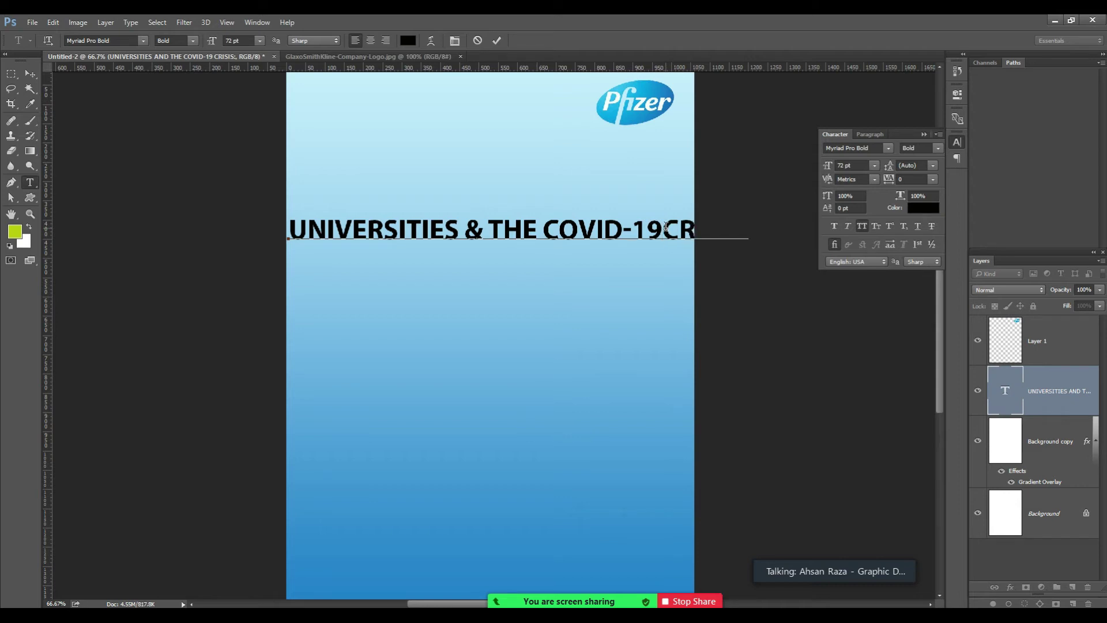
{"action": "key", "text": "Return"}
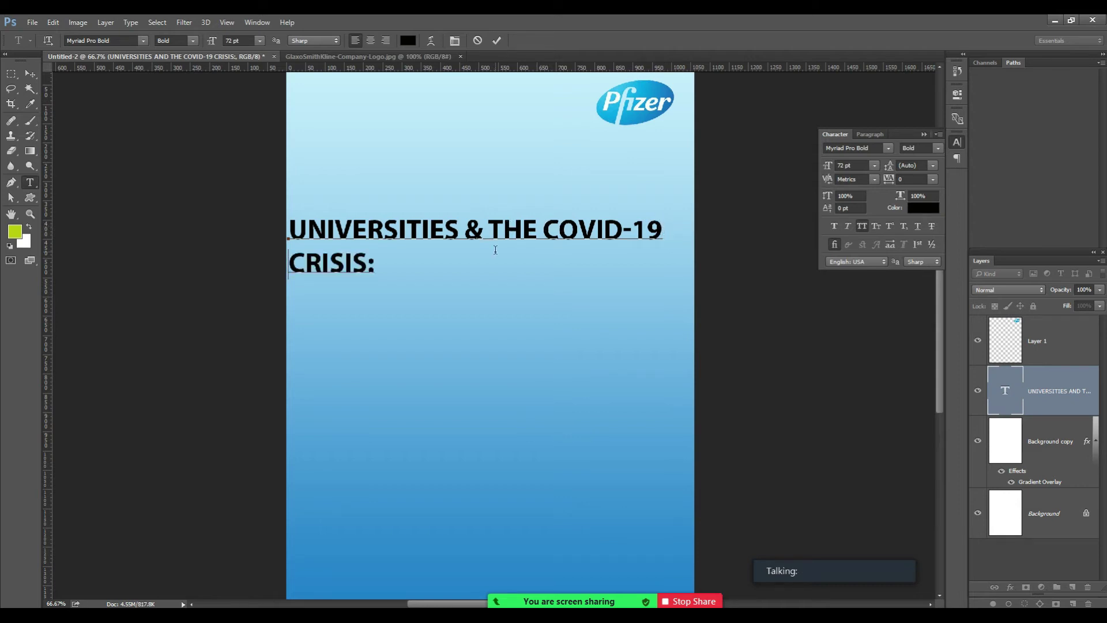
{"action": "left_click", "coordinate": [464, 231]}
{"action": "key", "text": "BackSpace"}
{"action": "key", "text": "Return"}
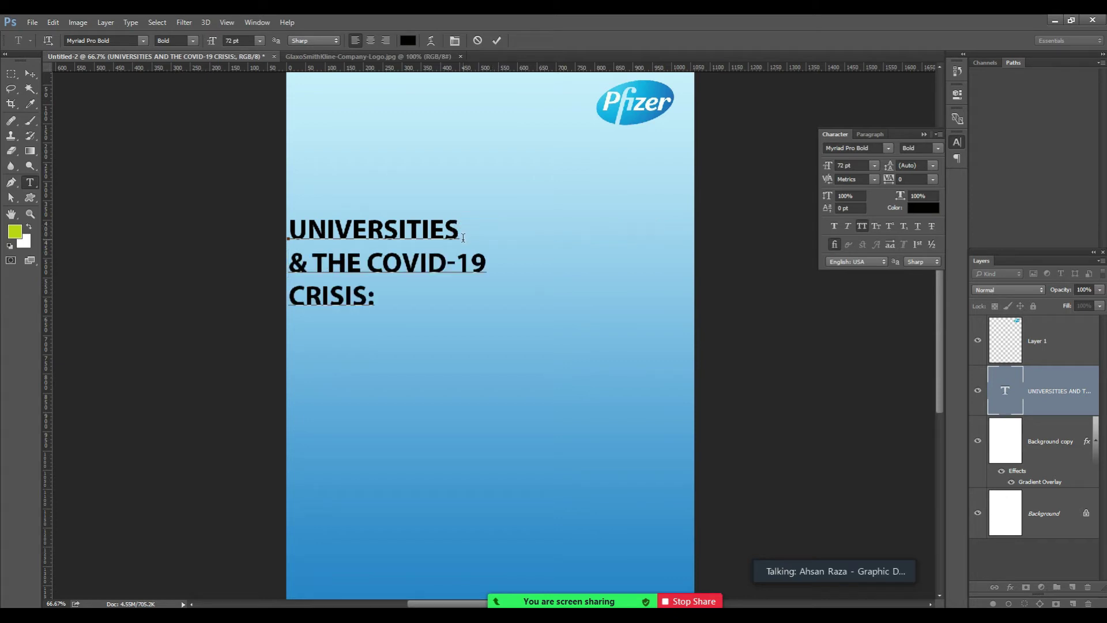
{"action": "key", "text": "Down"}
{"action": "key", "text": "BackSpace"}
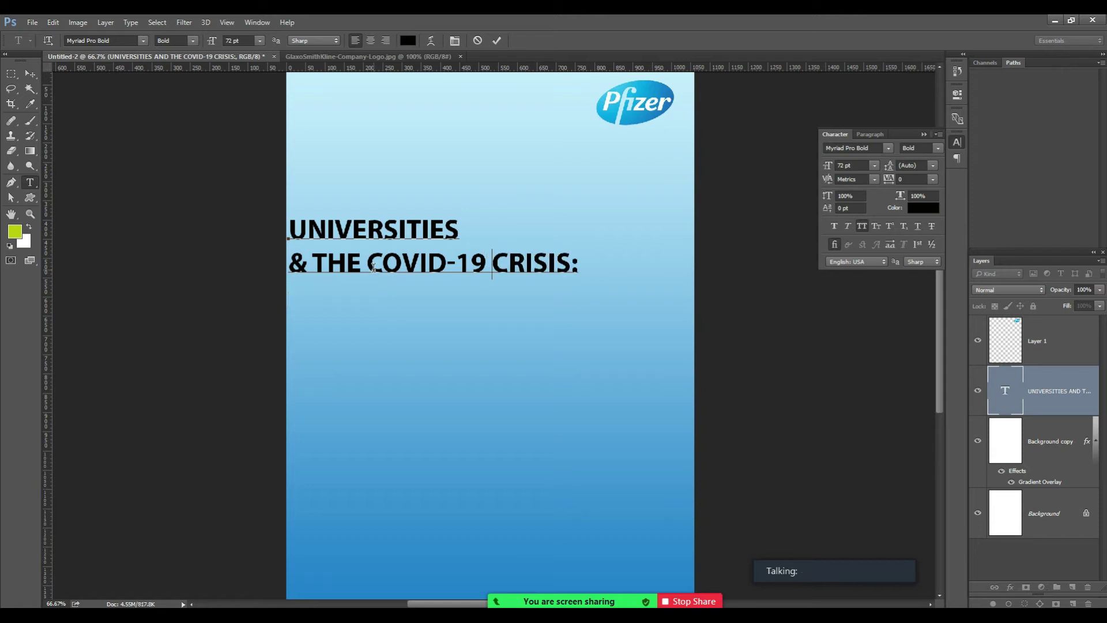
{"action": "key", "text": "ctrl+a"}
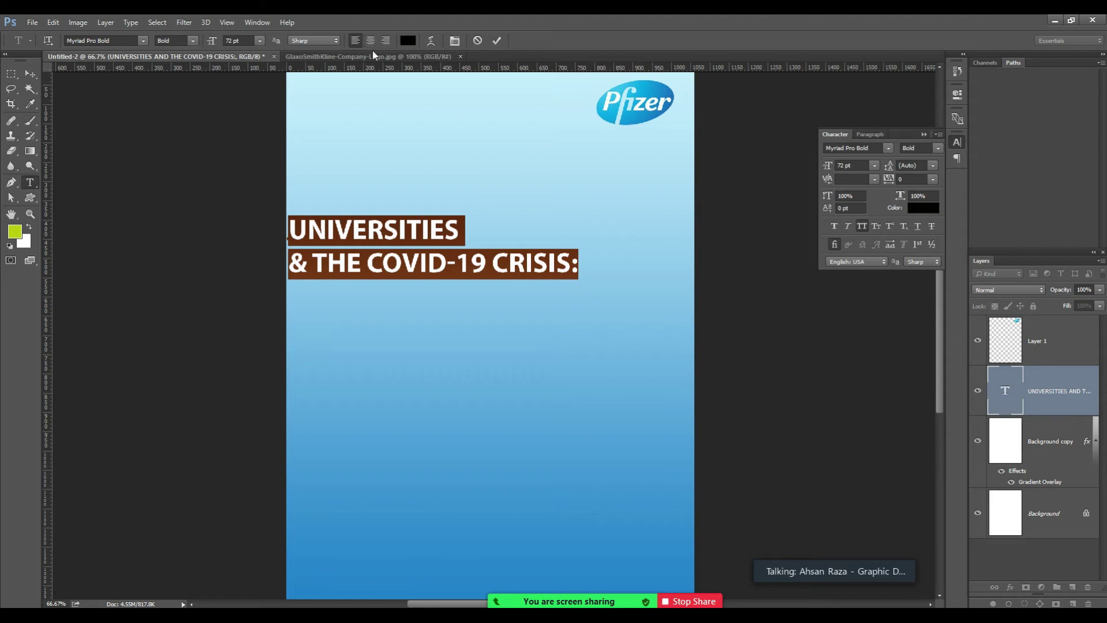
Center-align the two-line title and drag it to the horizontal centre of the page.
{"action": "left_click", "coordinate": [413, 249]}
{"action": "key", "text": "ctrl+a"}
{"action": "left_click", "coordinate": [370, 41]}
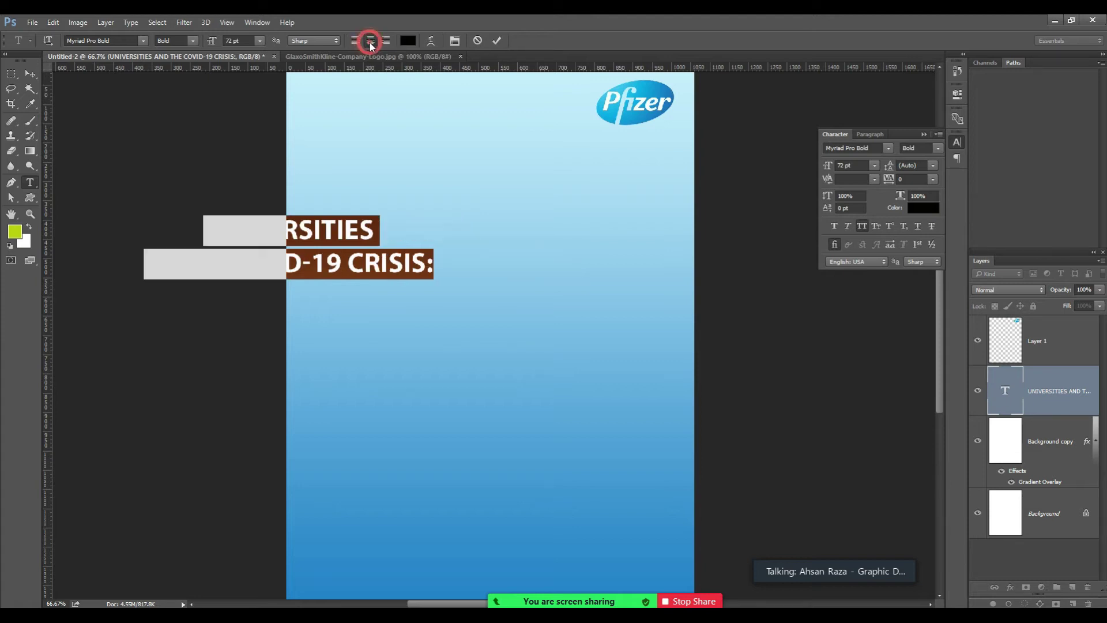
{"action": "left_click", "coordinate": [30, 74]}
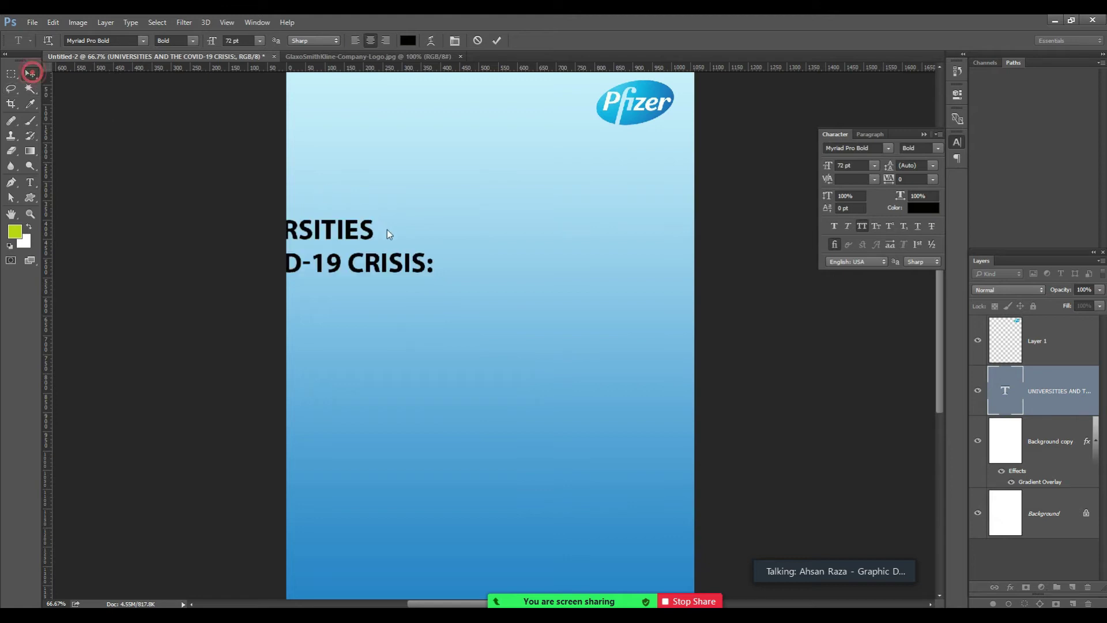
{"action": "left_click_drag", "start_coordinate": [403, 264], "coordinate": [579, 252]}
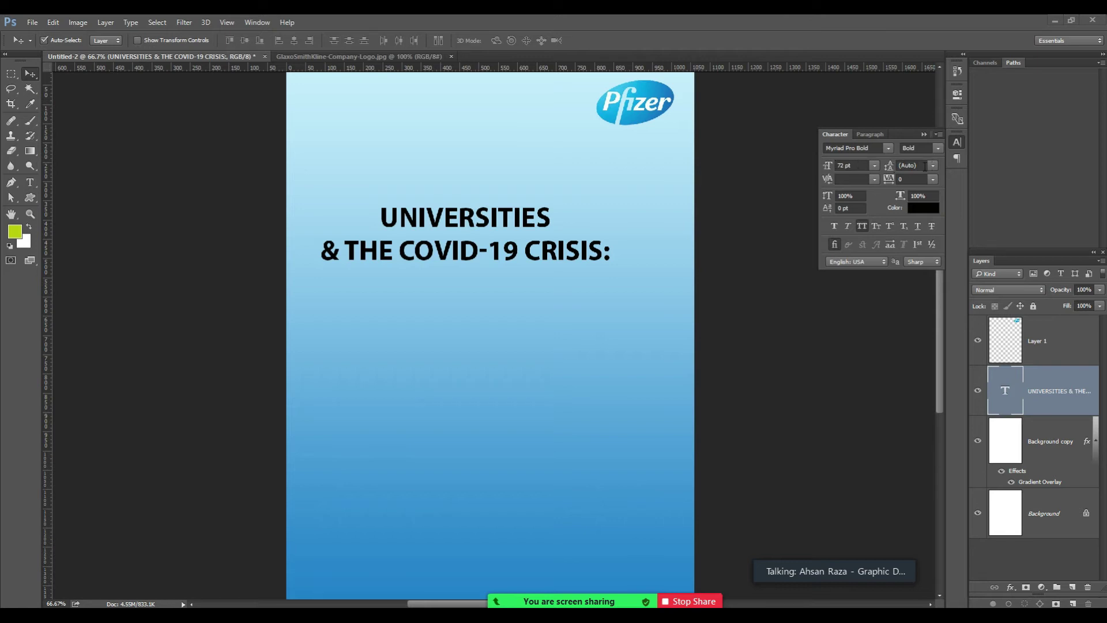
Set the title's leading to 65 pt after first trying 60 pt.
{"action": "left_click", "coordinate": [906, 165]}
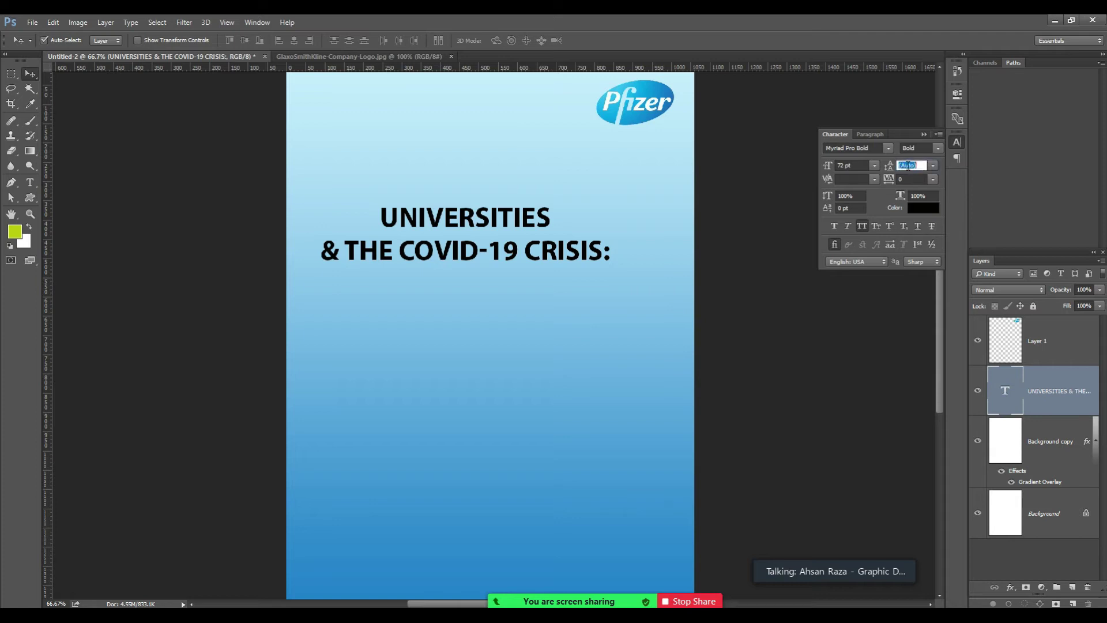
{"action": "type", "text": "60"}
{"action": "key", "text": "Tab"}
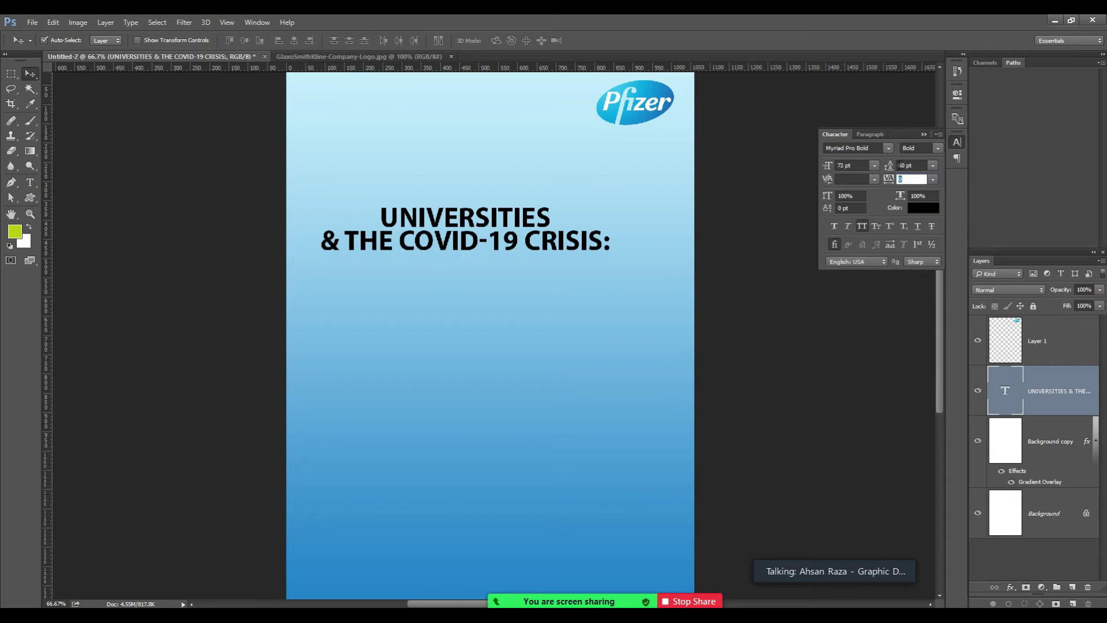
{"action": "left_click", "coordinate": [909, 166]}
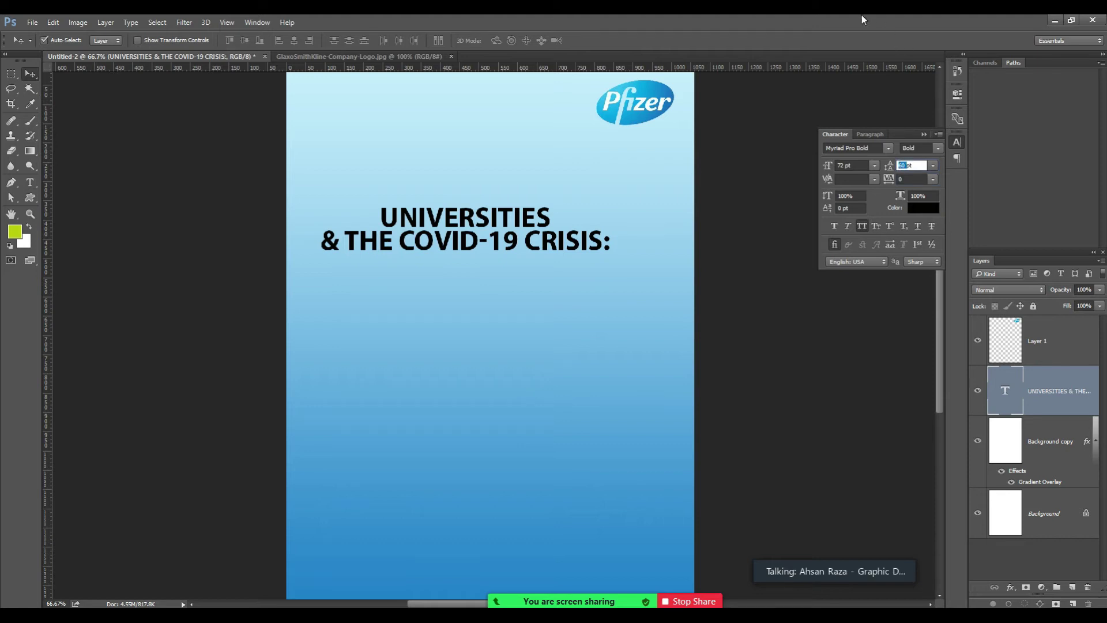
{"action": "type", "text": "65"}
{"action": "key", "text": "Tab"}
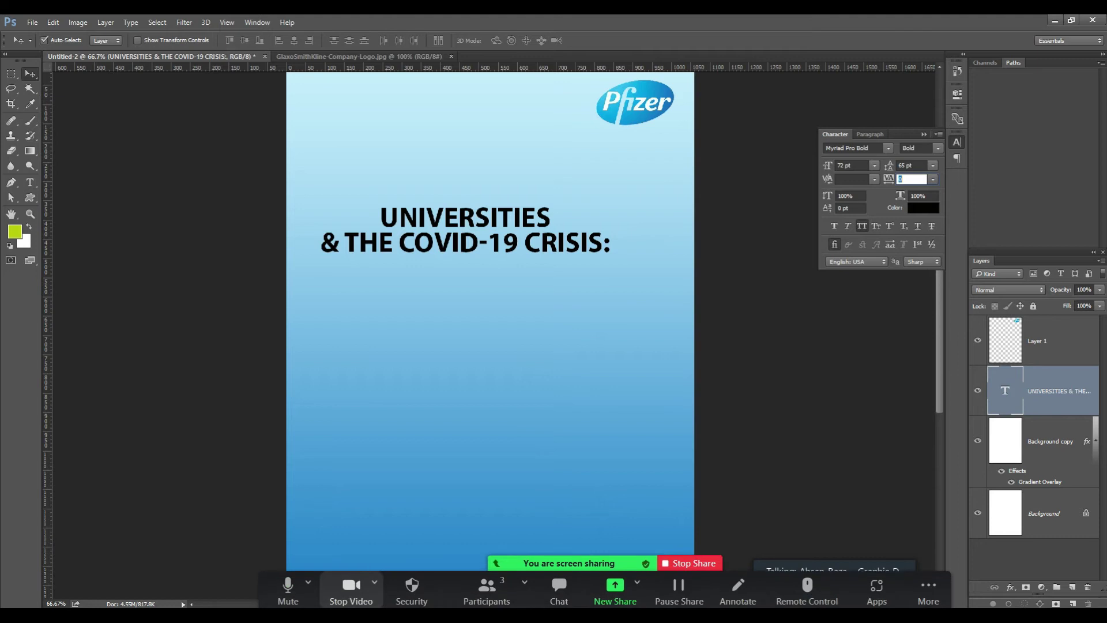
Copy the 'Problems, Prospects and Pathways' line from the notes.
{"action": "left_click", "coordinate": [352, 572]}
{"action": "left_click_drag", "start_coordinate": [456, 91], "coordinate": [6, 91]}
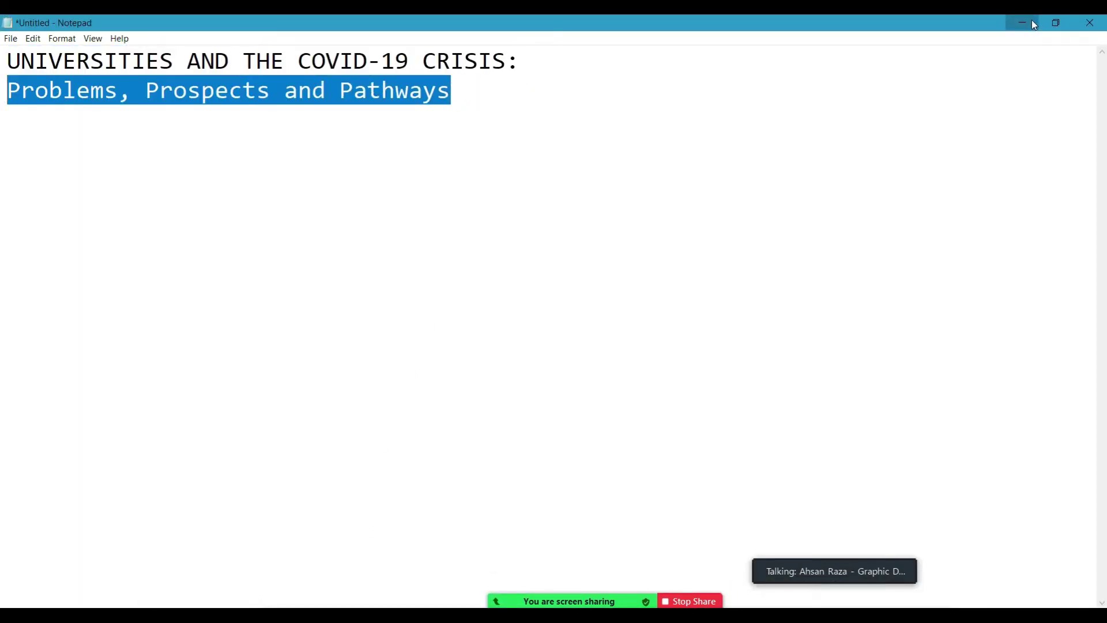
{"action": "left_click", "coordinate": [1034, 23]}
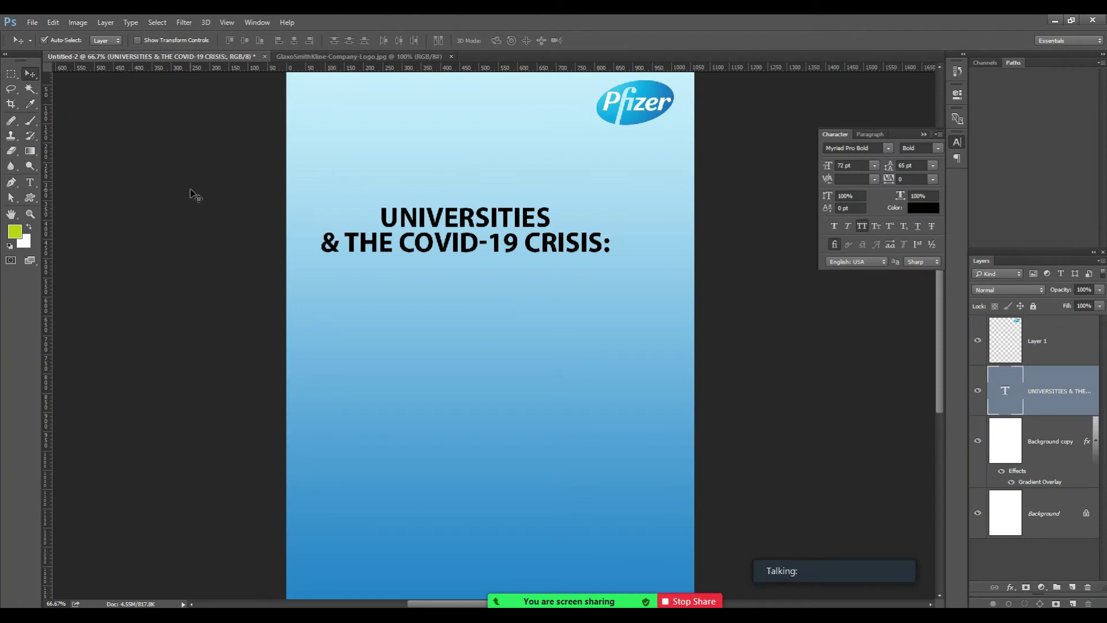
Paste the subtitle as a new text layer below the title and select all its text.
{"action": "left_click", "coordinate": [30, 184]}
{"action": "left_click", "coordinate": [339, 303]}
{"action": "key", "text": "ctrl+v"}
{"action": "key", "text": "ctrl+a"}
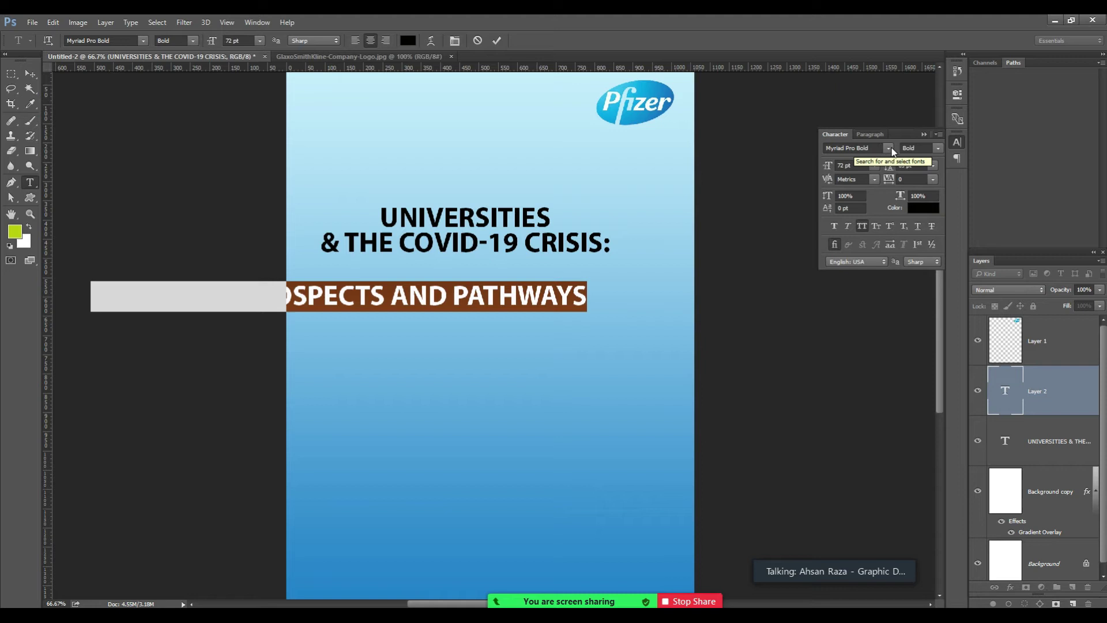
{"action": "left_click", "coordinate": [938, 148]}
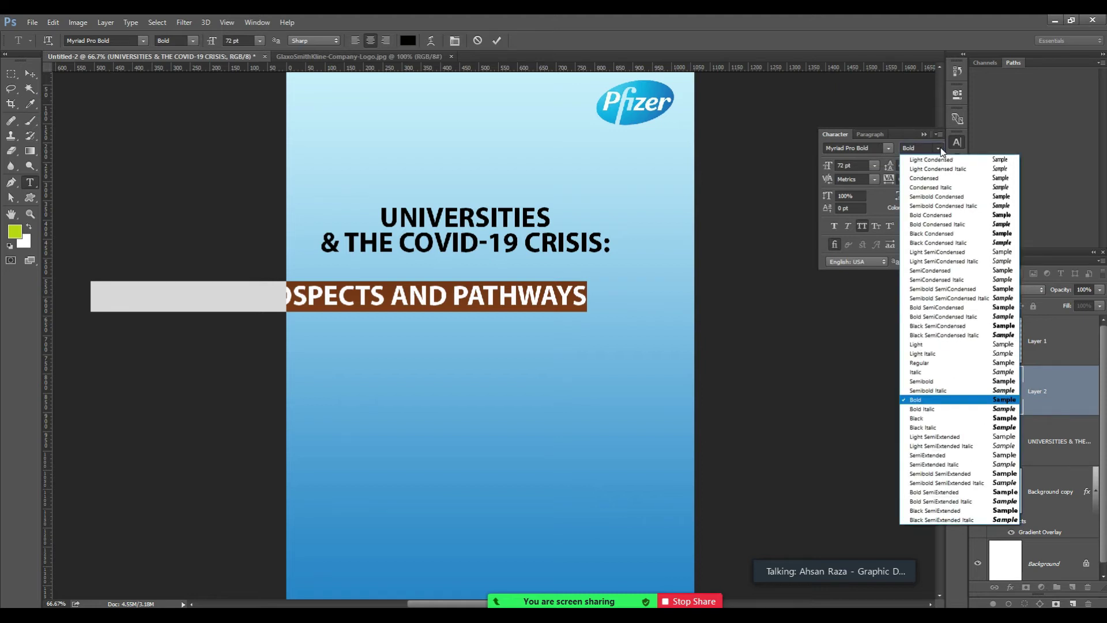
{"action": "left_click", "coordinate": [921, 362]}
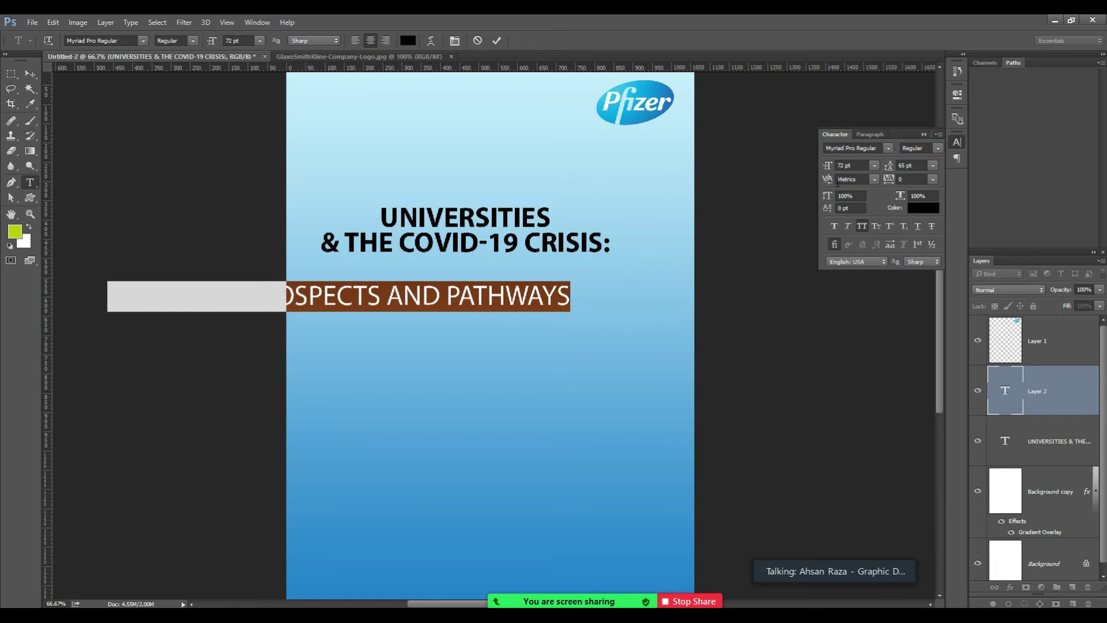
{"action": "double_click", "coordinate": [840, 165]}
{"action": "type", "text": "36"}
{"action": "key", "text": "Tab"}
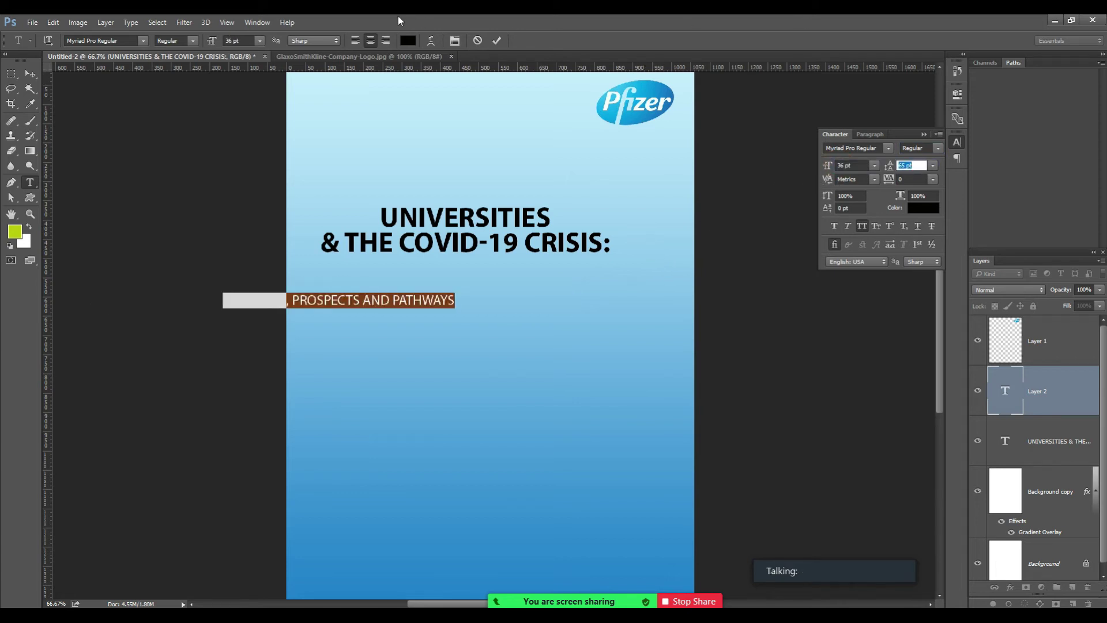
{"action": "left_click", "coordinate": [30, 74]}
{"action": "left_click_drag", "start_coordinate": [381, 306], "coordinate": [514, 274]}
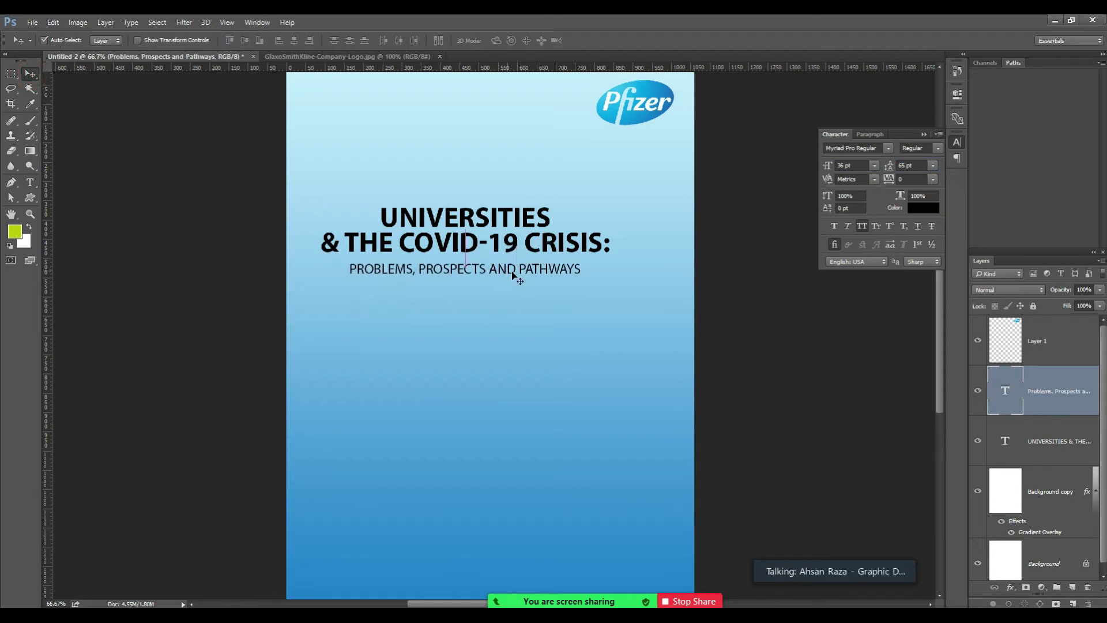
{"action": "left_click", "coordinate": [1076, 568]}
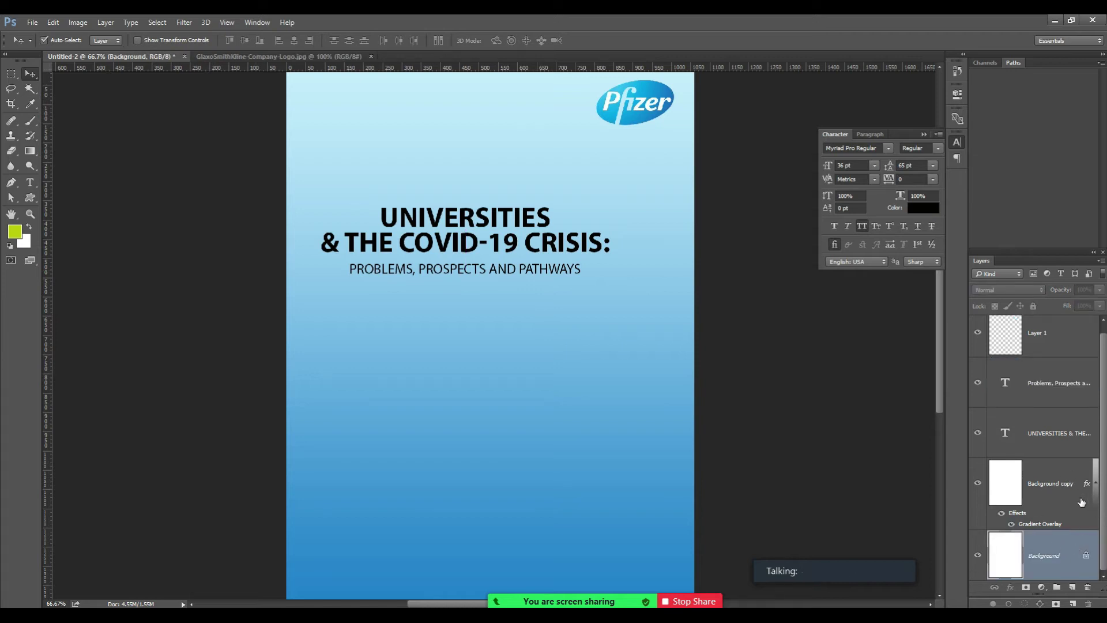
Select Background copy plus the title and subtitle layers and align their horizontal centres.
{"action": "left_click", "coordinate": [1048, 484]}
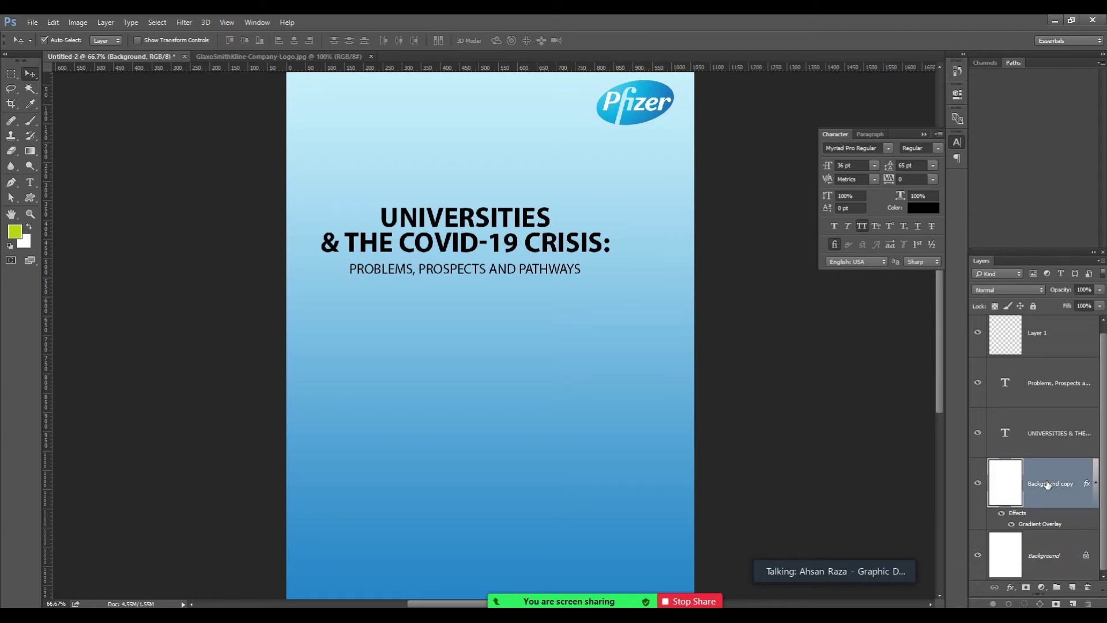
{"action": "left_click", "coordinate": [1044, 431], "text": "ctrl"}
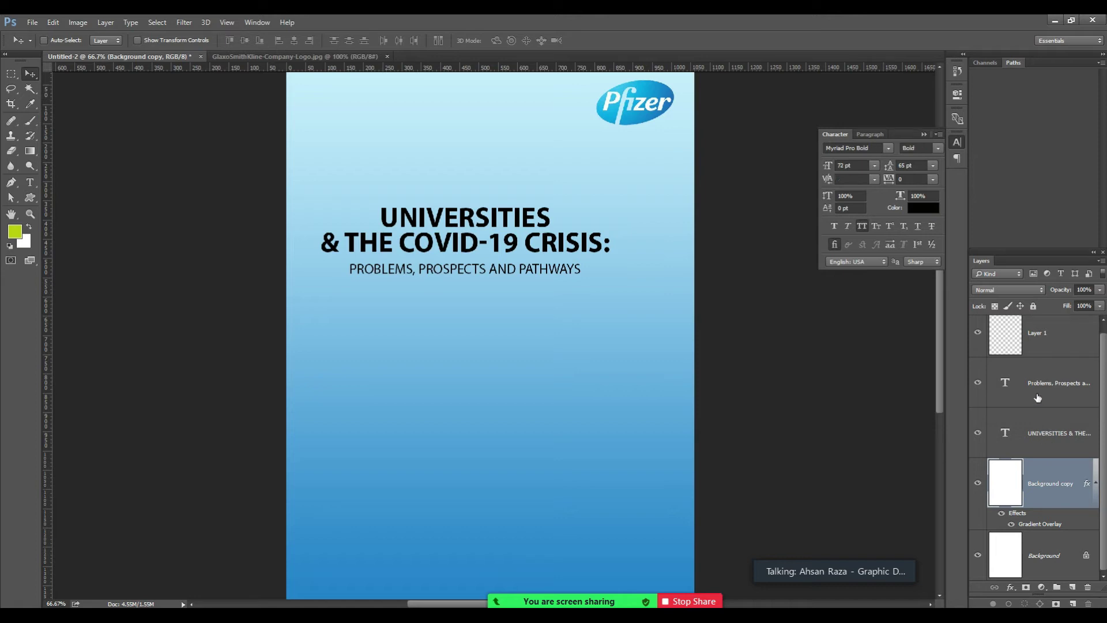
{"action": "left_click", "coordinate": [1043, 384], "text": "ctrl"}
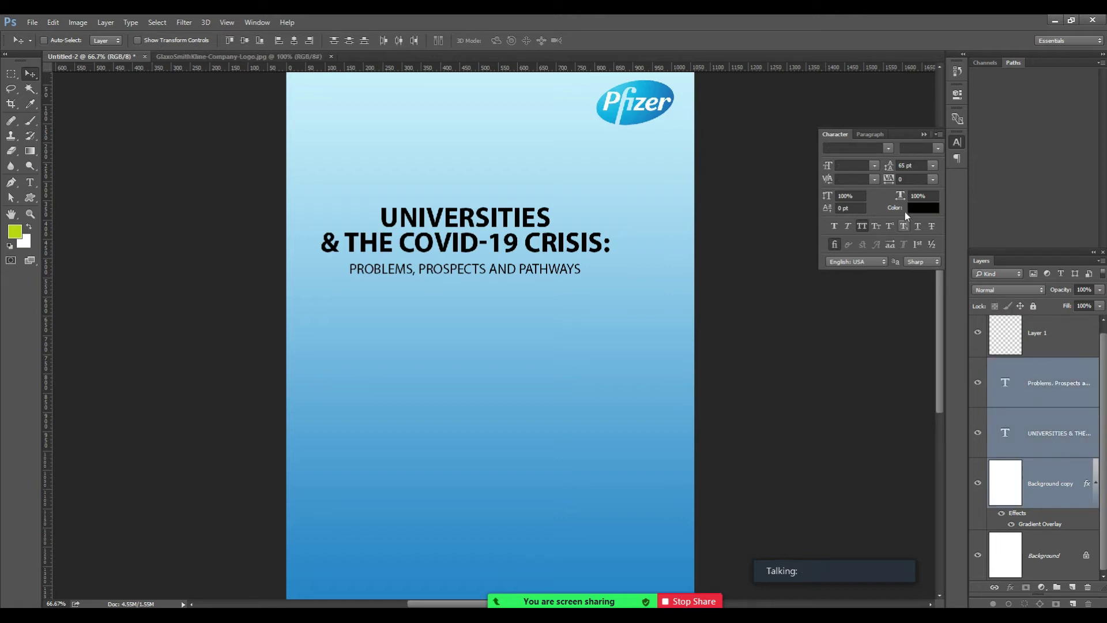
{"action": "key", "text": "ctrl"}
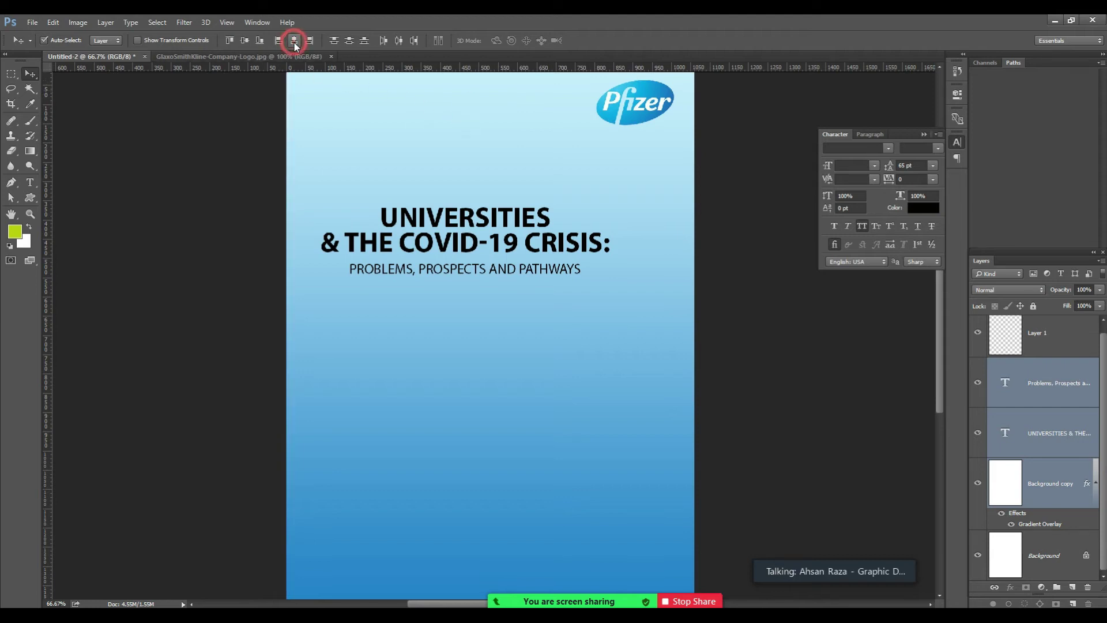
{"action": "left_click", "coordinate": [294, 42]}
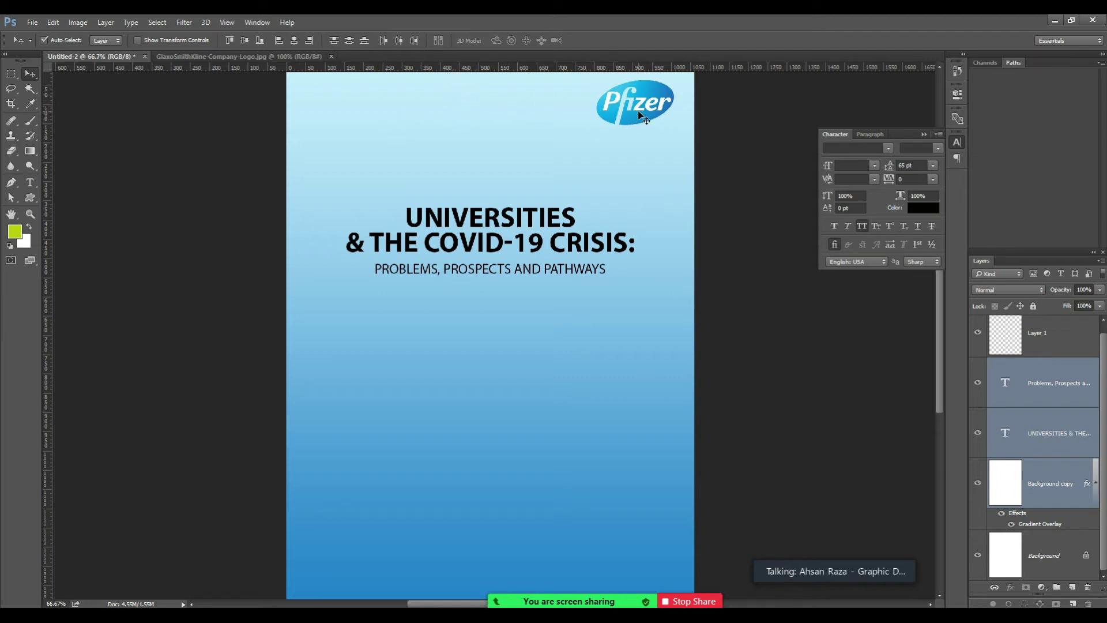
Zoom in on the Pfizer logo and select its layer, Layer 1.
{"action": "scroll", "coordinate": [639, 114], "scroll_direction": "down", "scroll_amount": 1}
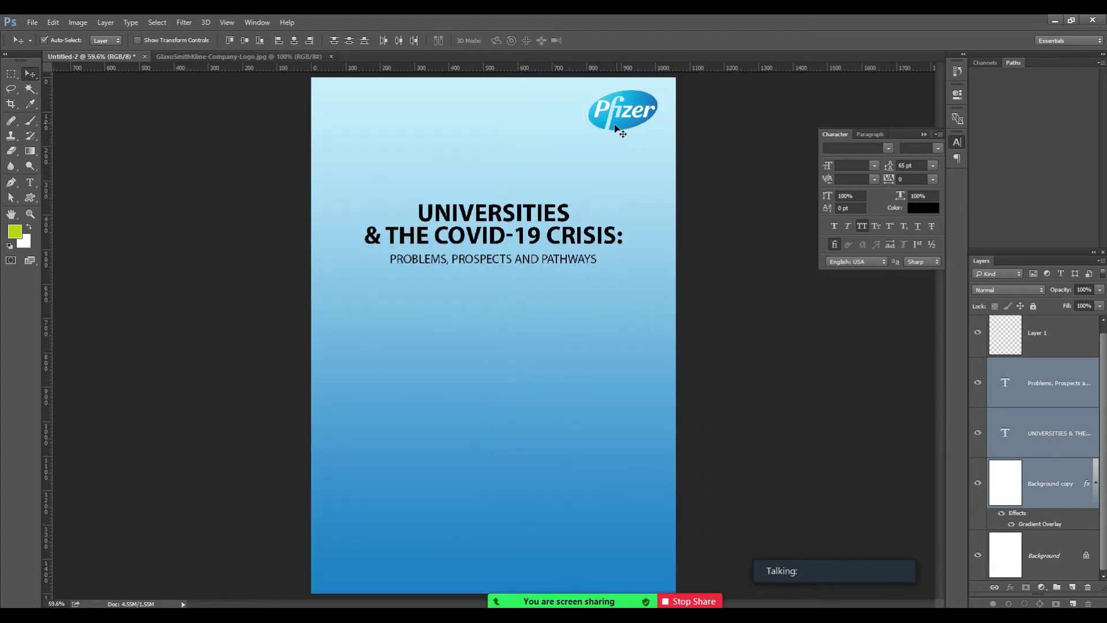
{"action": "key", "text": "z"}
{"action": "left_click", "coordinate": [620, 133]}
{"action": "left_click", "coordinate": [622, 134]}
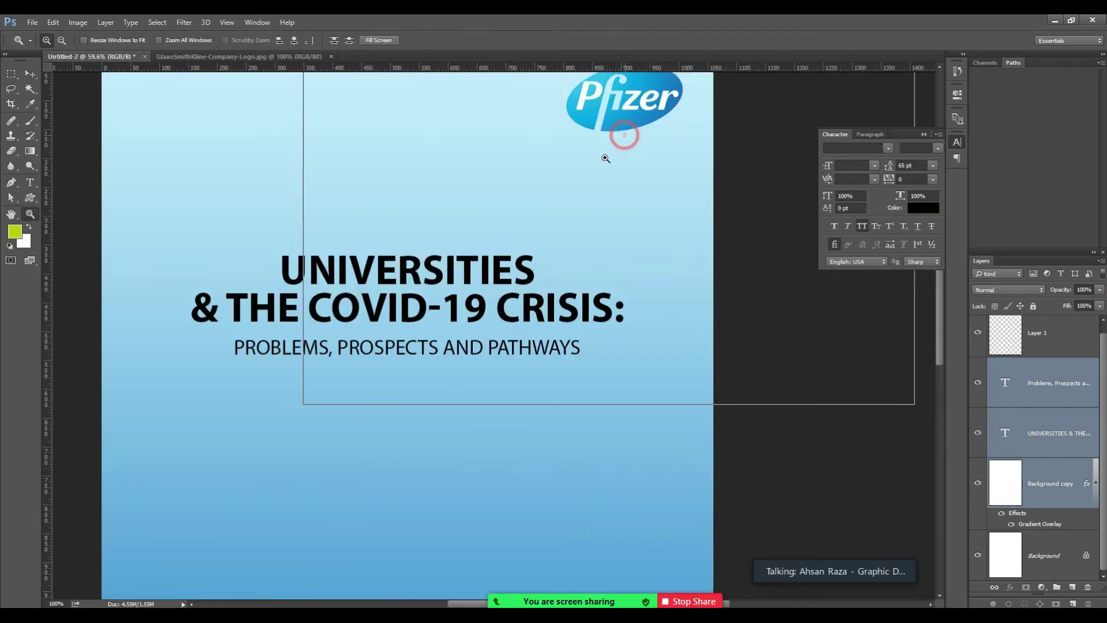
{"action": "left_click", "coordinate": [617, 136]}
{"action": "left_click", "coordinate": [617, 131]}
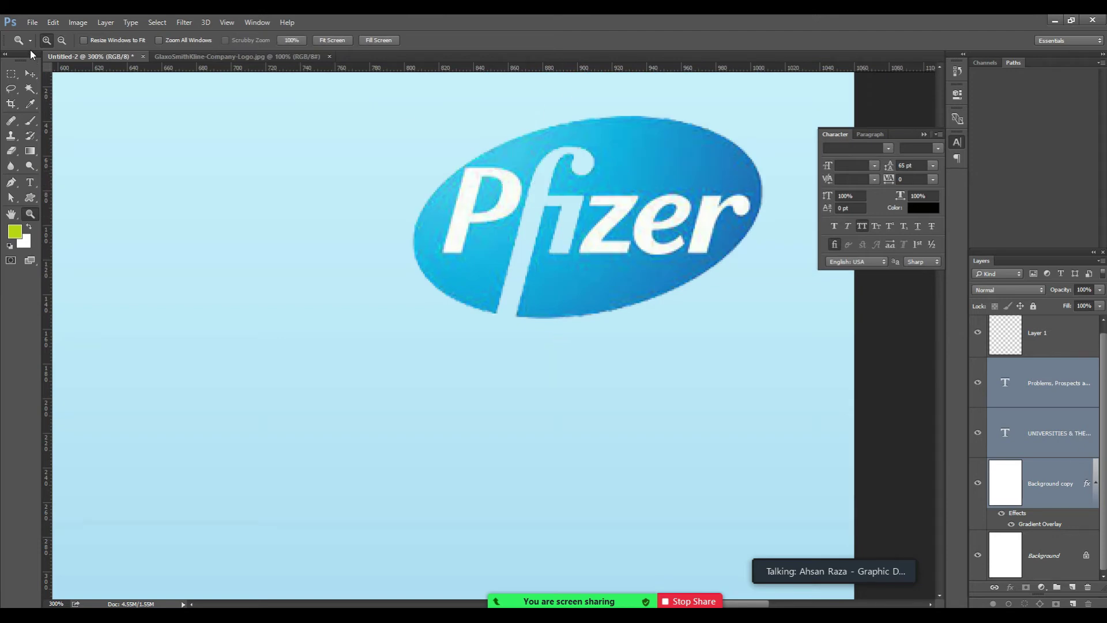
{"action": "left_click", "coordinate": [32, 75]}
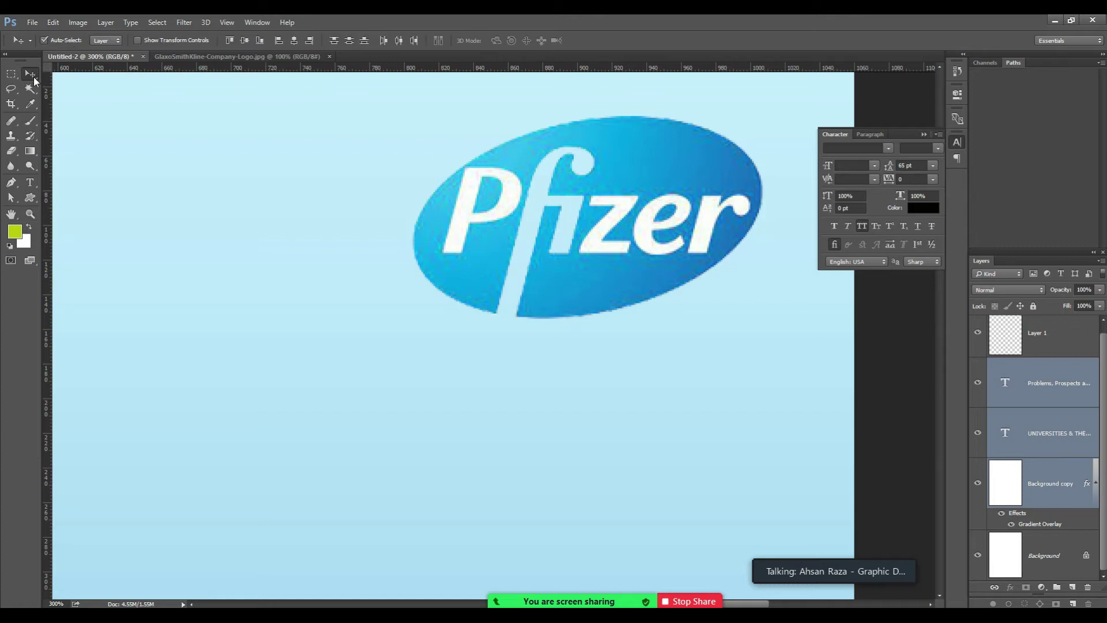
{"action": "left_click", "coordinate": [46, 41]}
{"action": "left_click", "coordinate": [657, 164]}
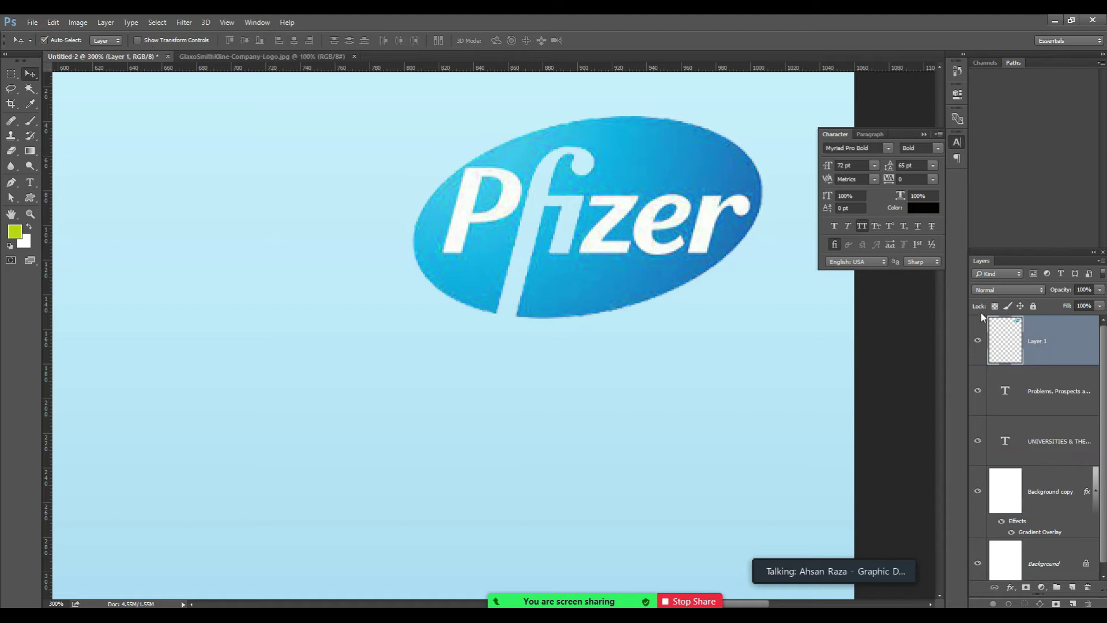
Select the subtitle layer and create a new empty path, Path 1.
{"action": "left_click", "coordinate": [1045, 382]}
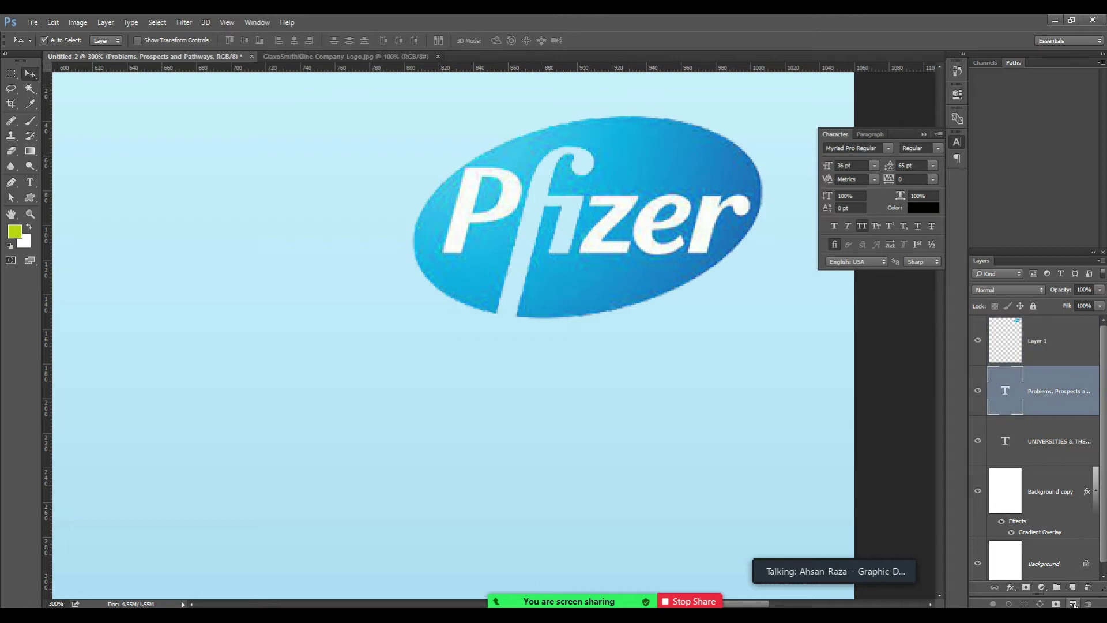
{"action": "left_click", "coordinate": [1073, 604]}
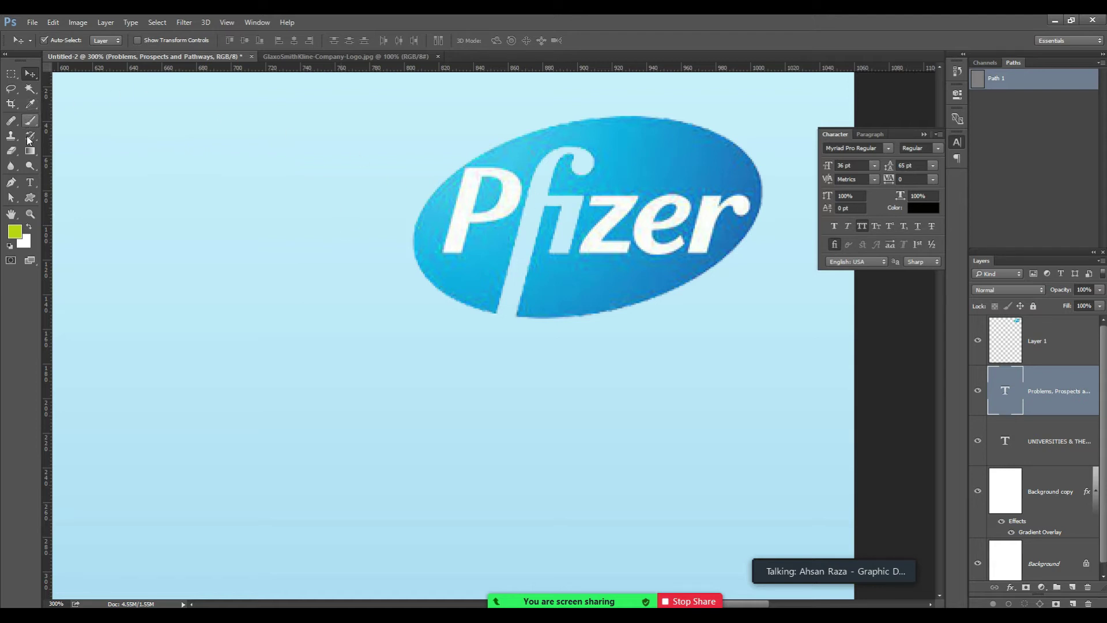
{"action": "key", "text": "p"}
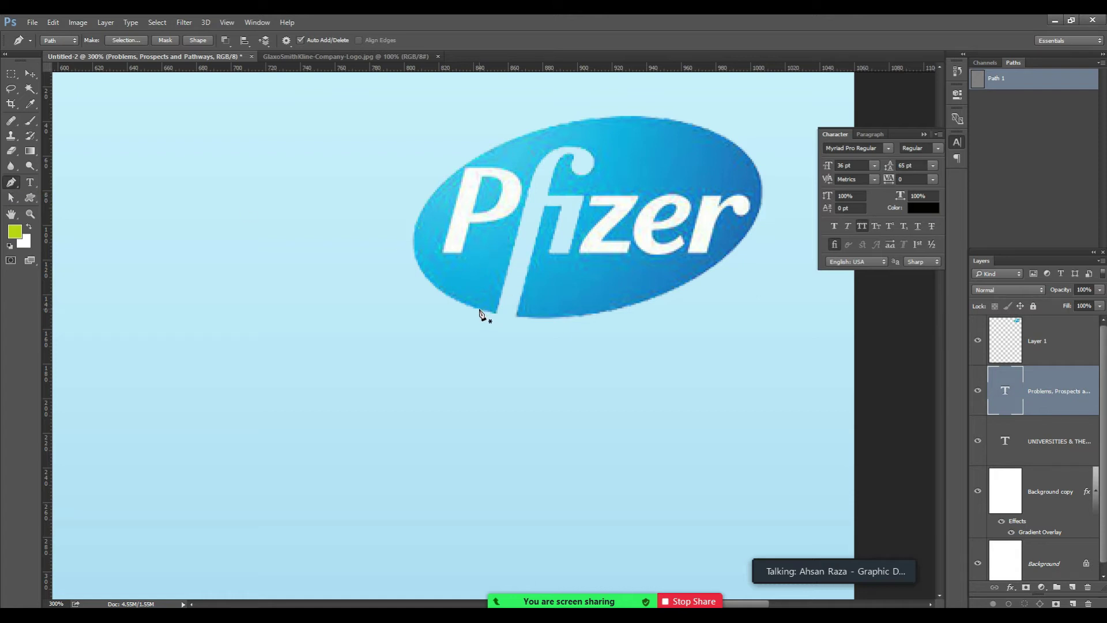
Draw a closed pen path across the middle of the Pfizer logo, curving along its bottom edge.
{"action": "left_click", "coordinate": [479, 312]}
{"action": "left_click_drag", "start_coordinate": [608, 310], "coordinate": [667, 292]}
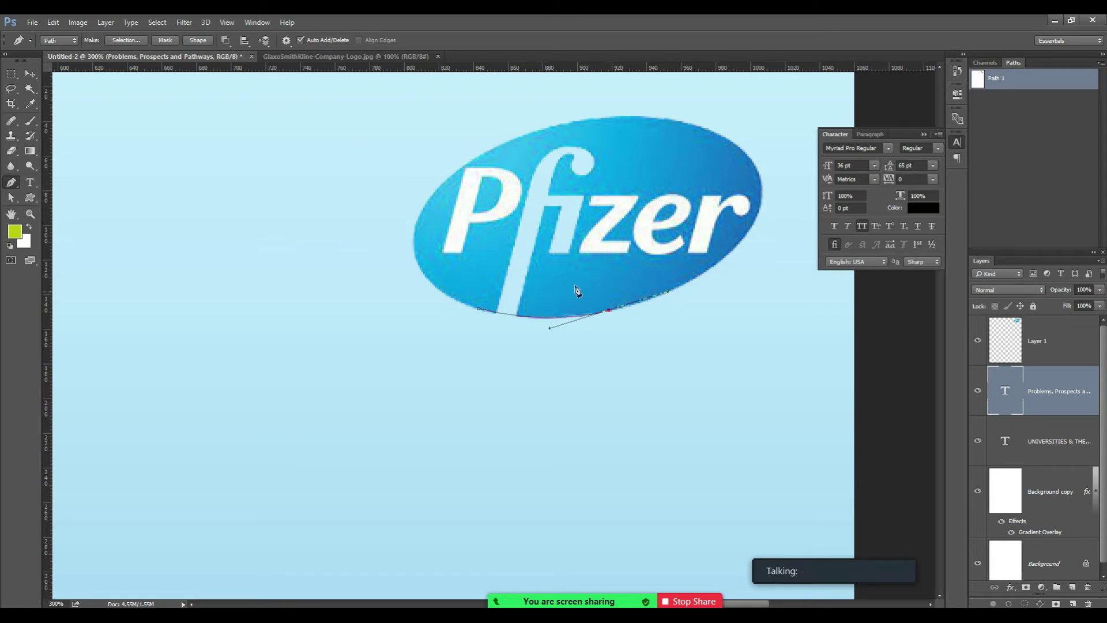
{"action": "left_click", "coordinate": [648, 145]}
{"action": "left_click", "coordinate": [592, 137]}
{"action": "left_click", "coordinate": [556, 135]}
{"action": "left_click", "coordinate": [499, 171]}
{"action": "left_click", "coordinate": [479, 311]}
Adjust the path's left anchor and bottom-right curve so they match the logo's edge.
{"action": "key", "text": "z"}
{"action": "left_click", "coordinate": [495, 305]}
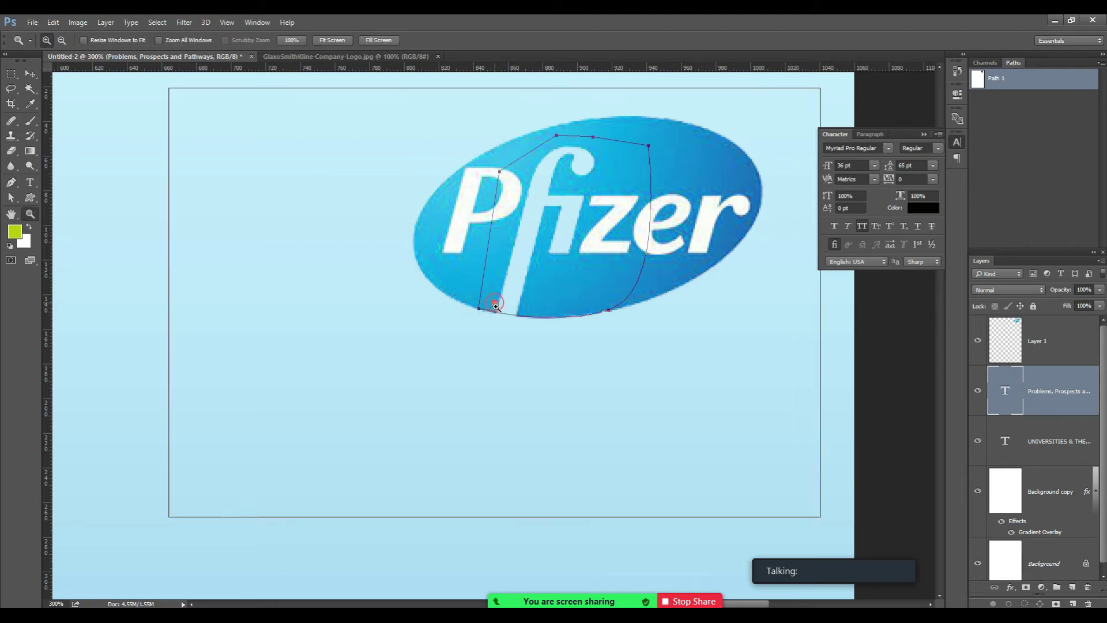
{"action": "left_click", "coordinate": [516, 322]}
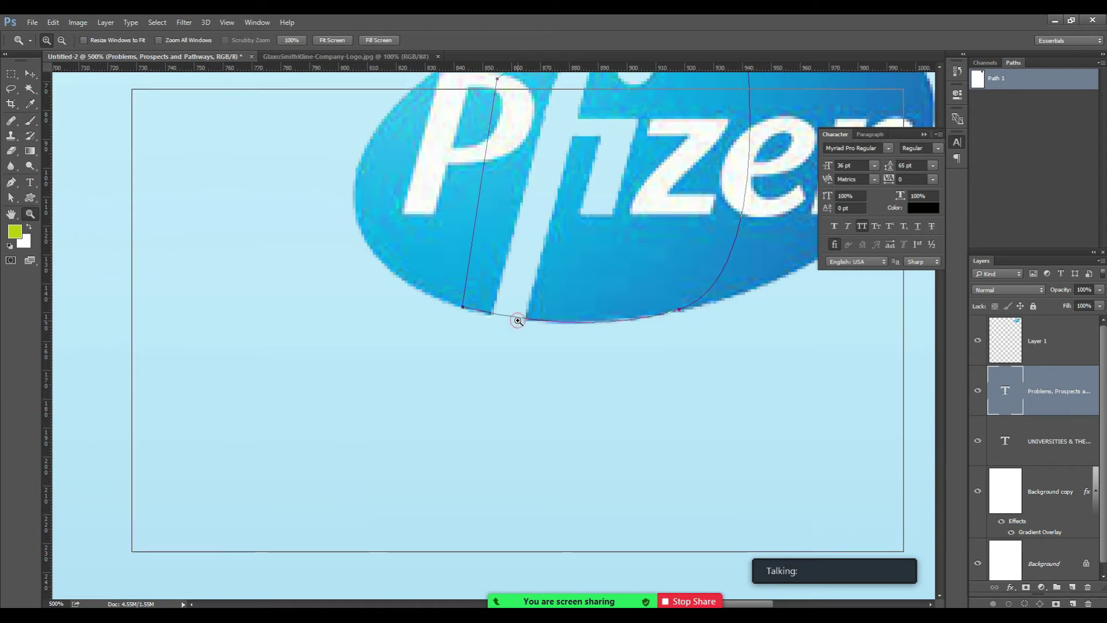
{"action": "left_click", "coordinate": [517, 321]}
{"action": "key", "text": "a"}
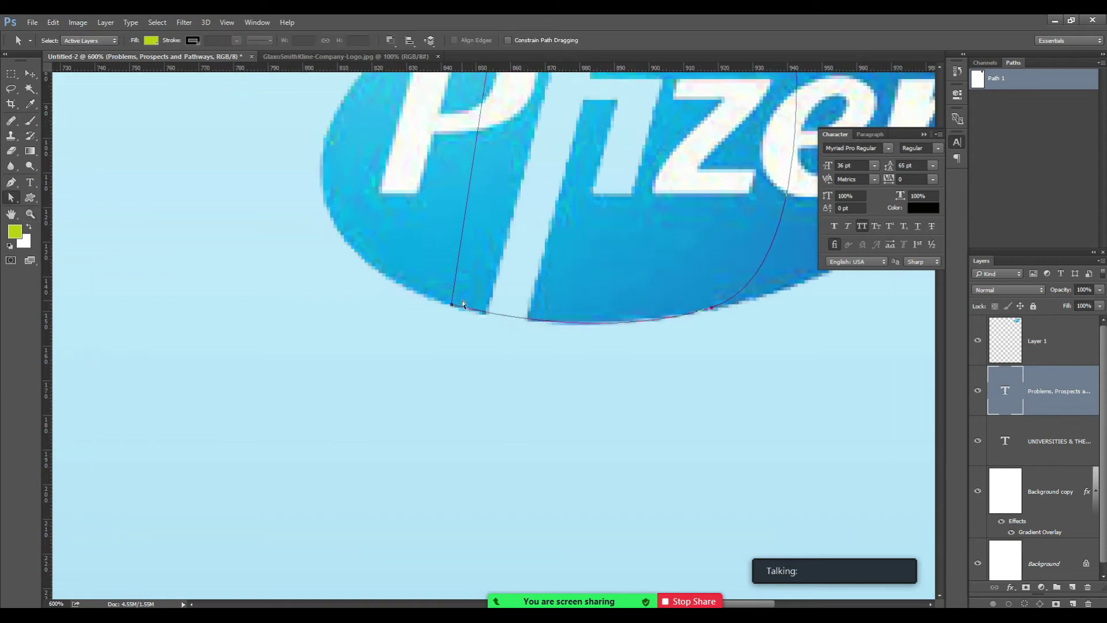
{"action": "left_click_drag", "start_coordinate": [452, 307], "coordinate": [444, 306]}
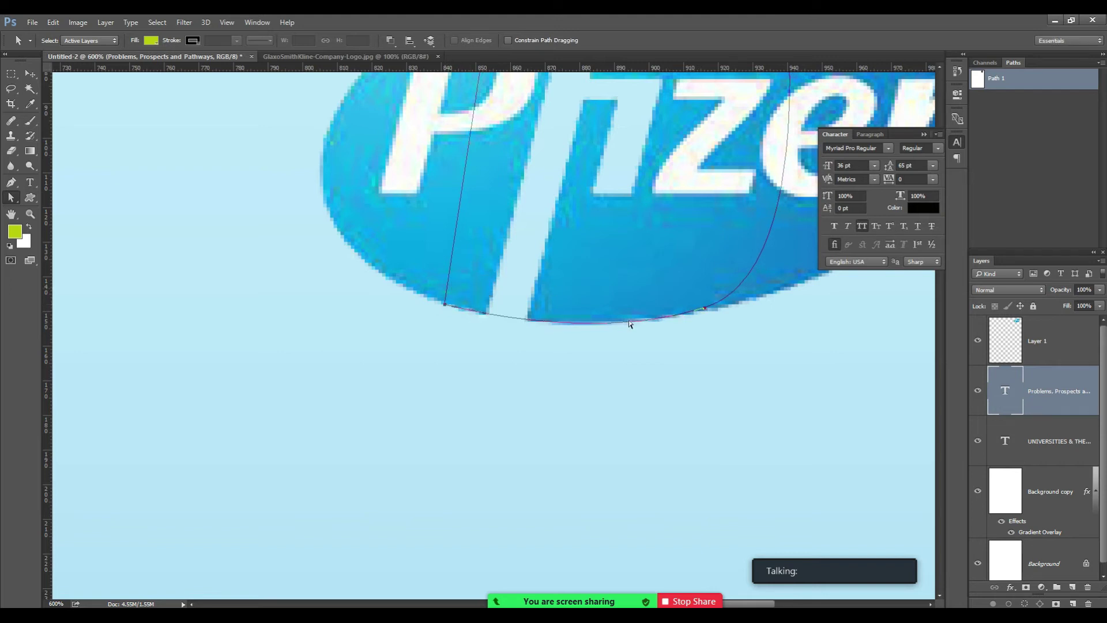
{"action": "left_click", "coordinate": [704, 308]}
{"action": "left_click_drag", "start_coordinate": [702, 310], "coordinate": [702, 311]}
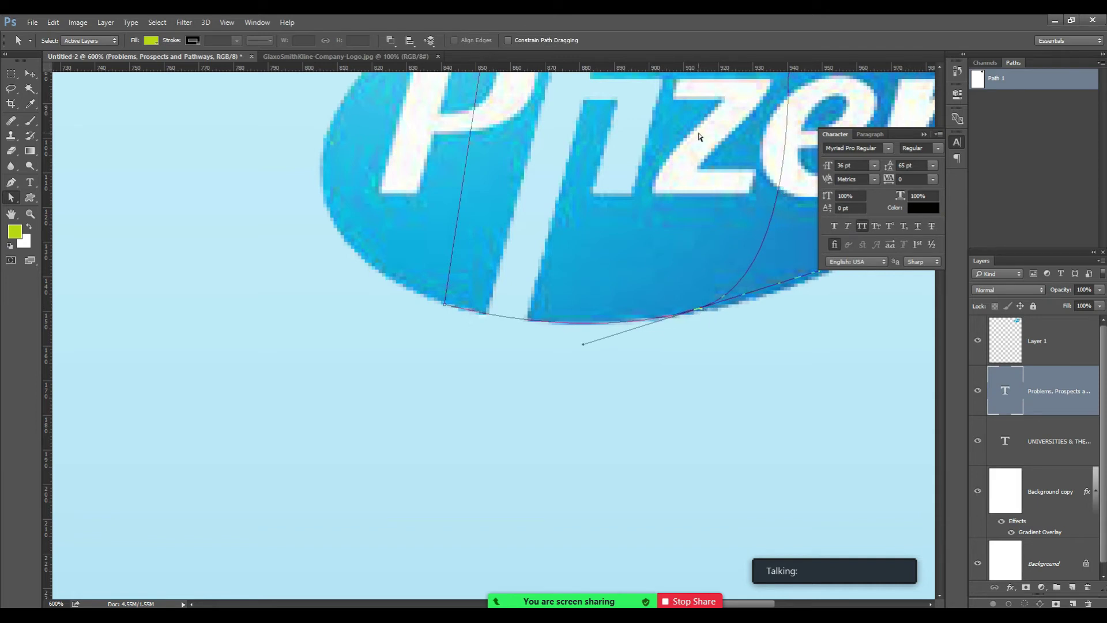
{"action": "key", "text": "ctrl+0"}
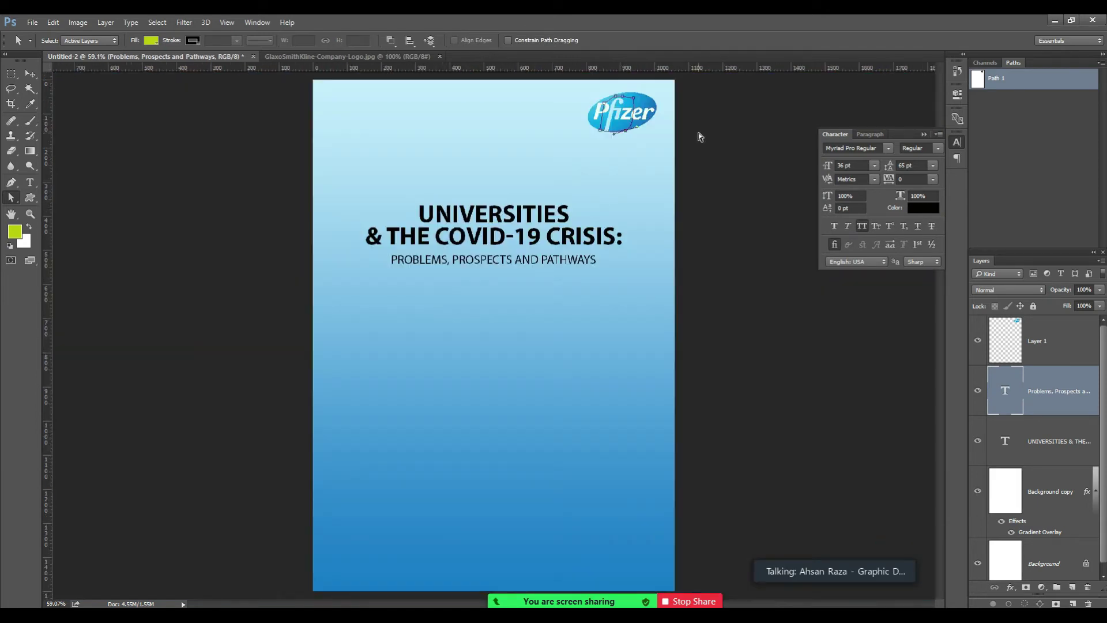
{"action": "key", "text": "z"}
{"action": "left_click", "coordinate": [627, 137]}
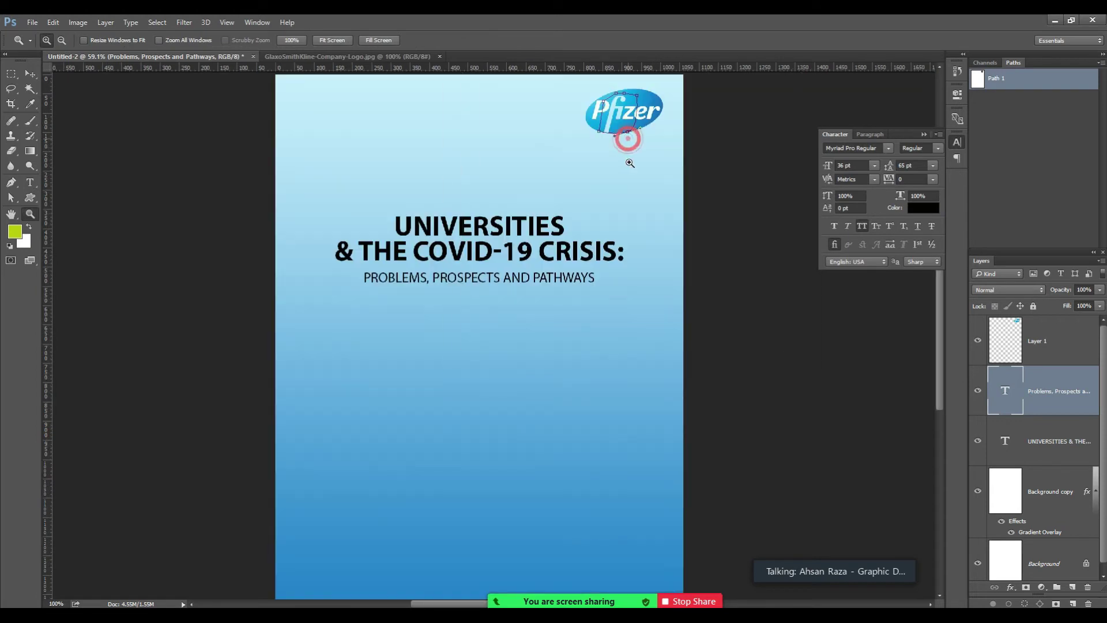
Load the traced logo path as a selection.
{"action": "left_click", "coordinate": [628, 135]}
{"action": "key", "text": "ctrl+Return"}
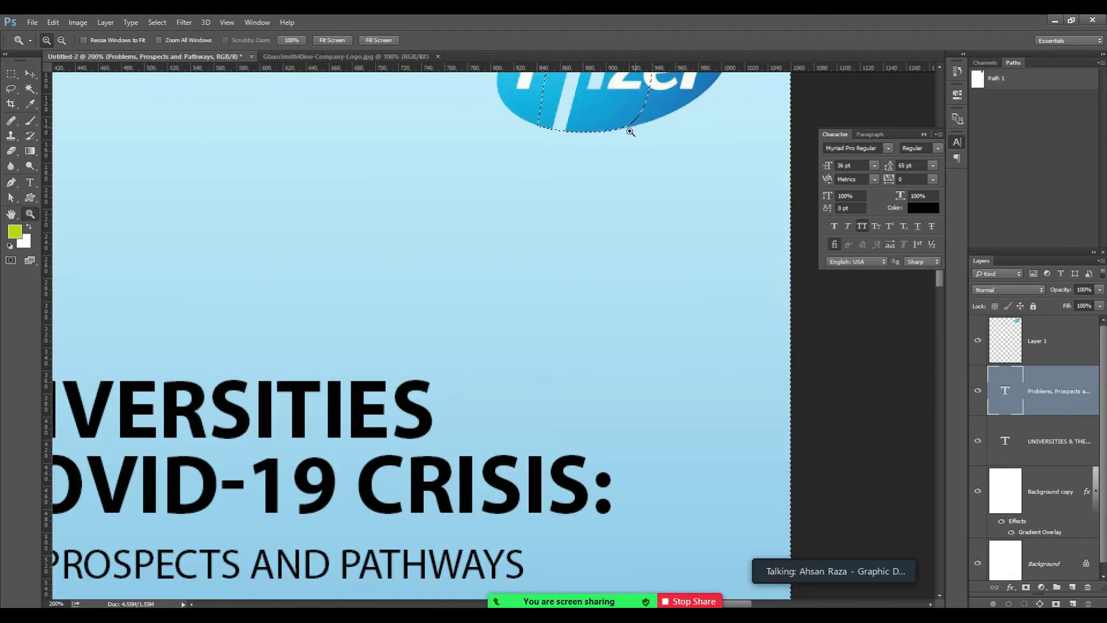
{"action": "left_click_drag", "start_coordinate": [640, 147], "coordinate": [603, 334]}
{"action": "key", "text": "ctrl+minus"}
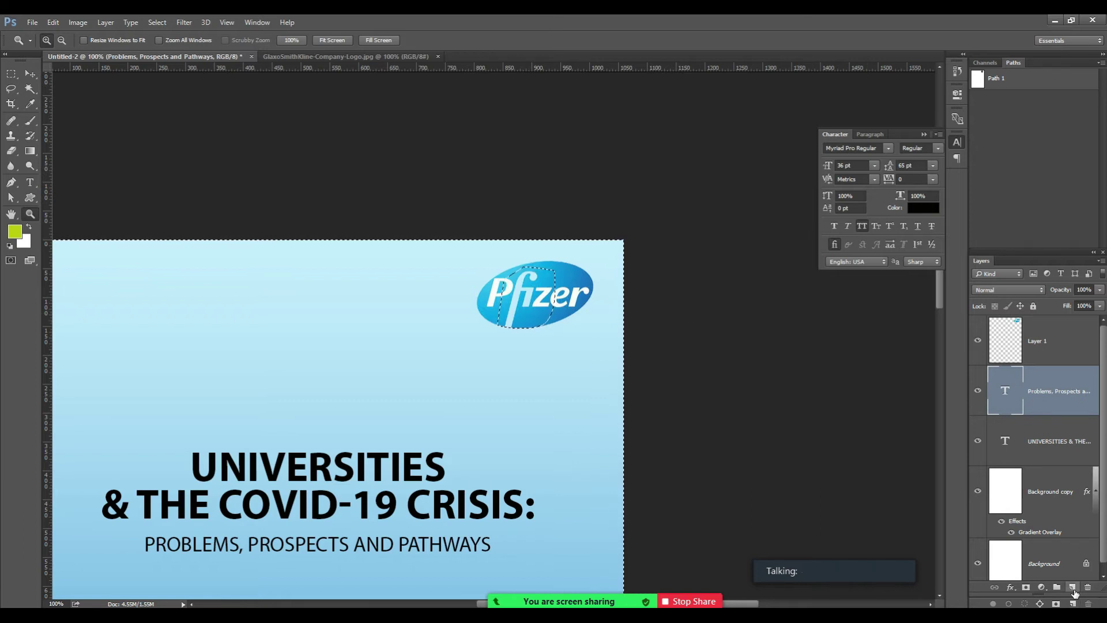
Test a white fill on a new layer, delete that layer, and reload the path selection.
{"action": "left_click", "coordinate": [1071, 587]}
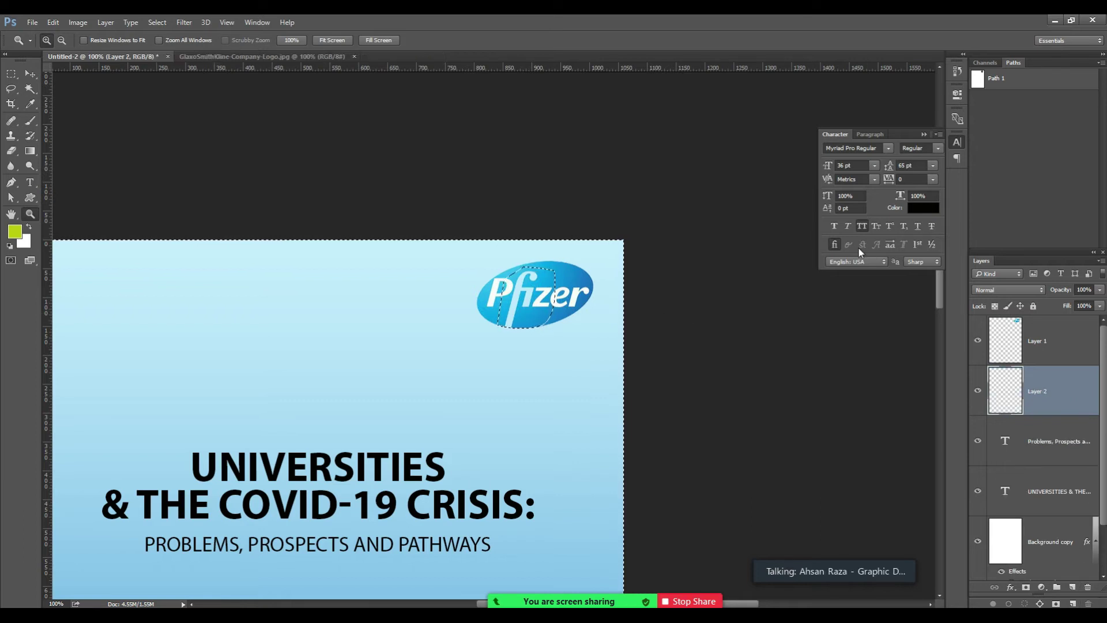
{"action": "key", "text": "ctrl+BackSpace"}
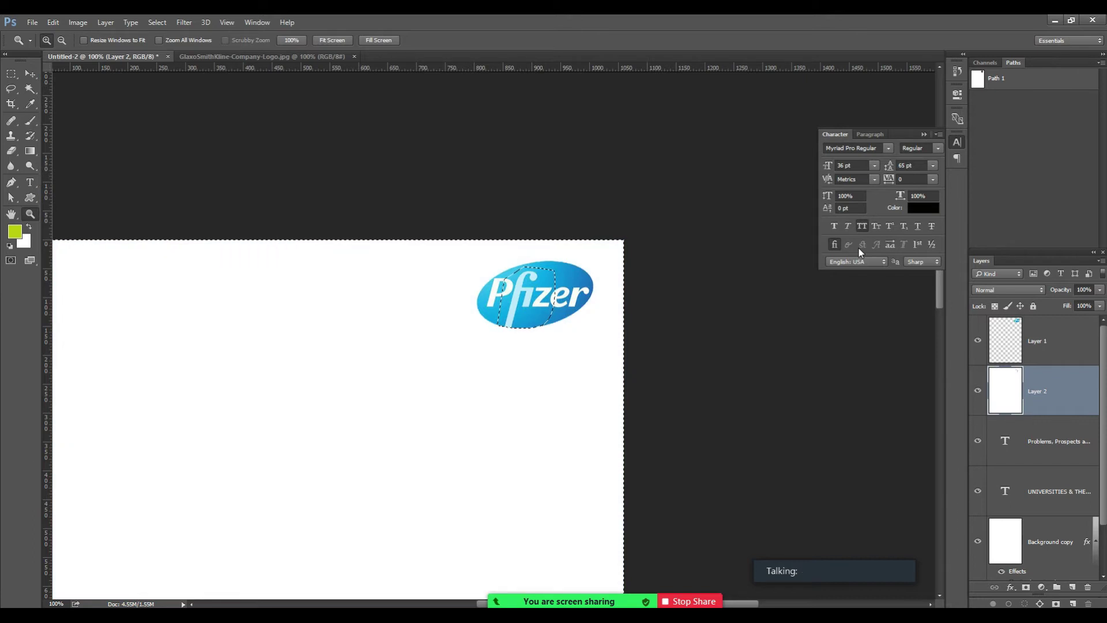
{"action": "key", "text": "ctrl+minus"}
{"action": "key", "text": "ctrl+minus"}
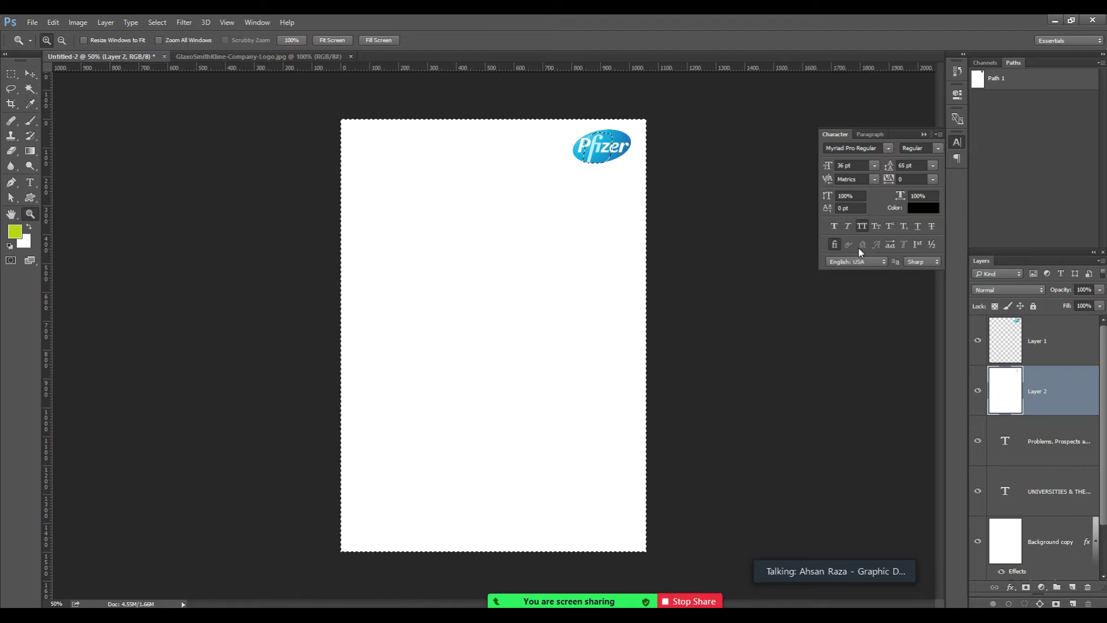
{"action": "key", "text": "ctrl+d"}
{"action": "key", "text": "ctrl+z"}
{"action": "key", "text": "Delete"}
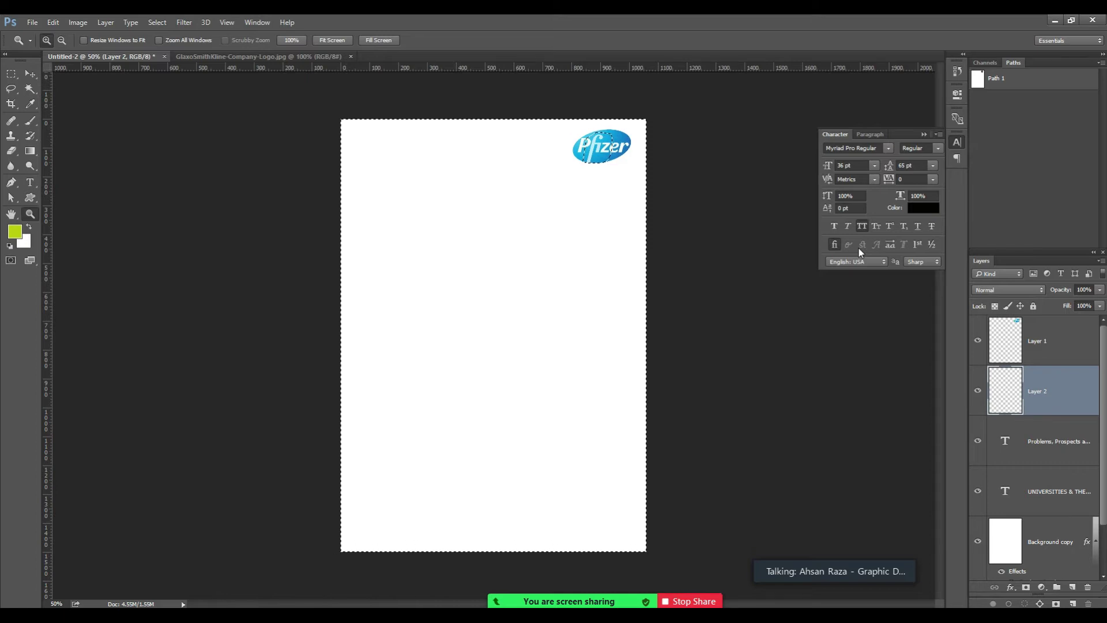
{"action": "key", "text": "Delete"}
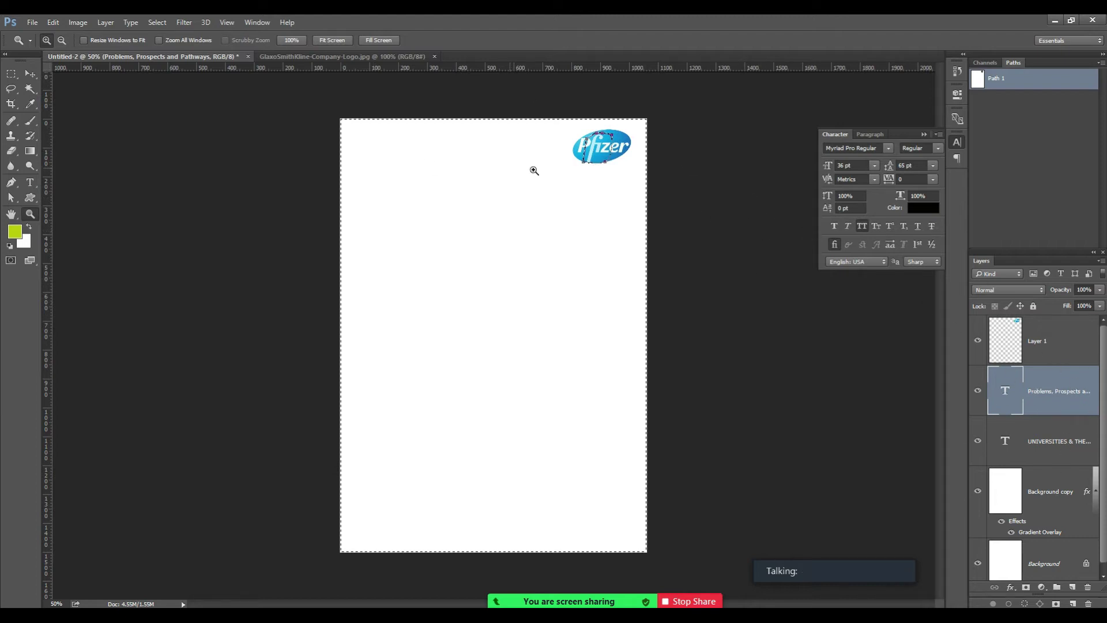
{"action": "key", "text": "ctrl+Return"}
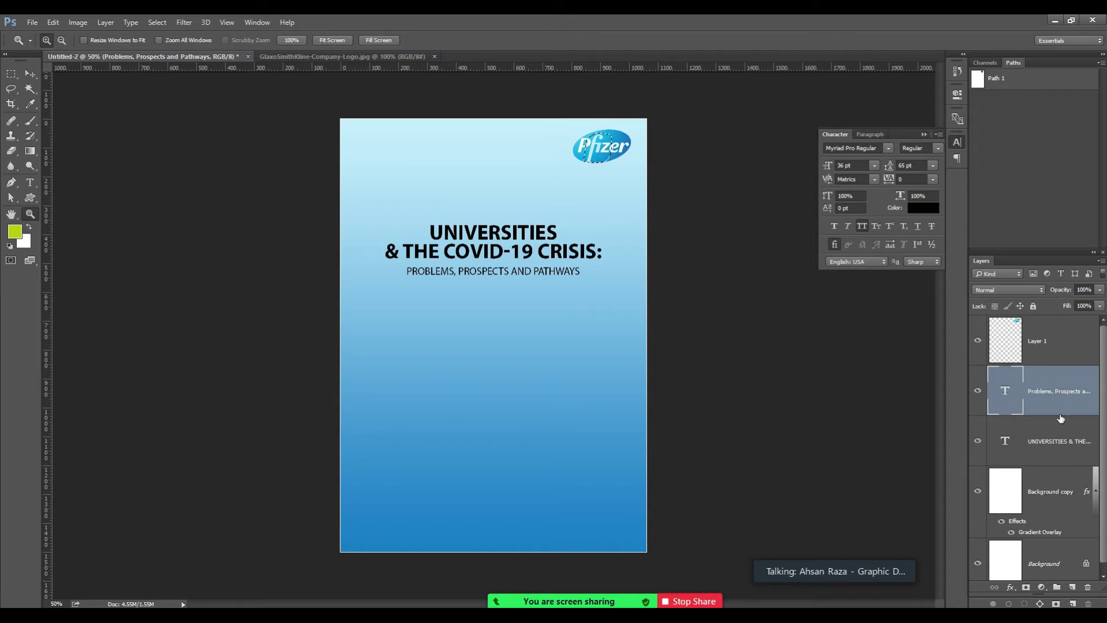
Add a new empty layer, deselect, and zoom in to inspect the Pfizer logo.
{"action": "left_click", "coordinate": [1072, 587]}
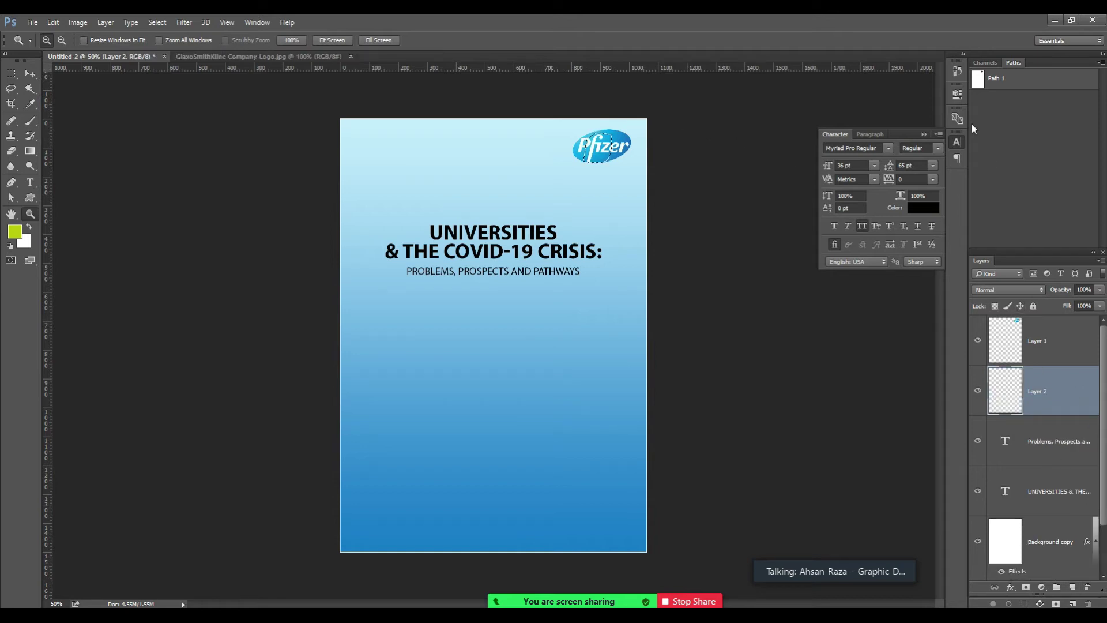
{"action": "key", "text": "ctrl+d"}
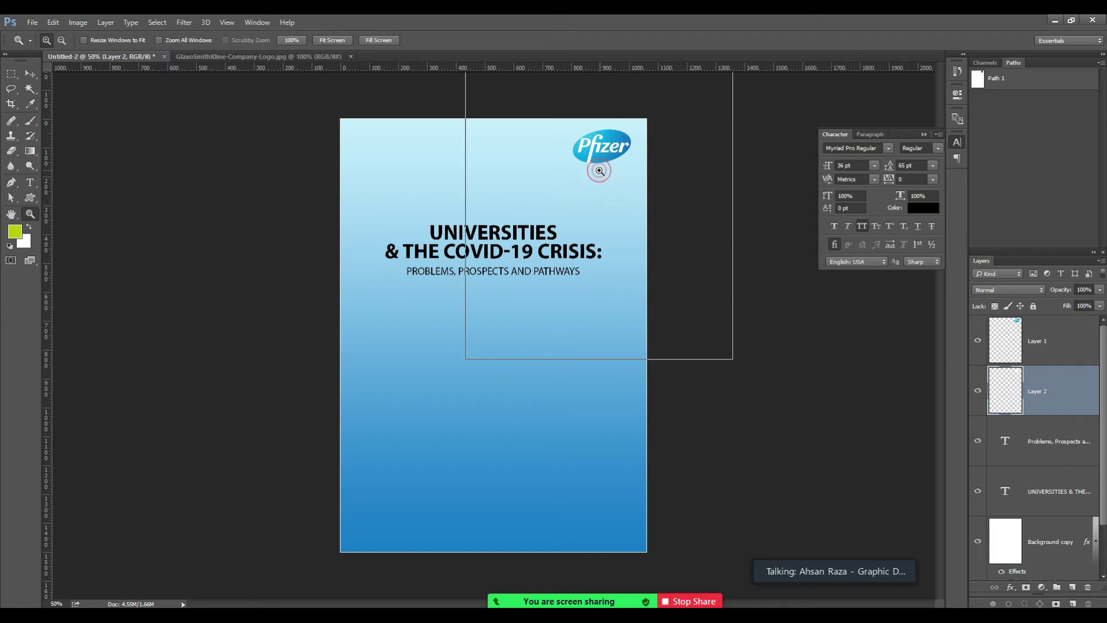
{"action": "left_click", "coordinate": [600, 168]}
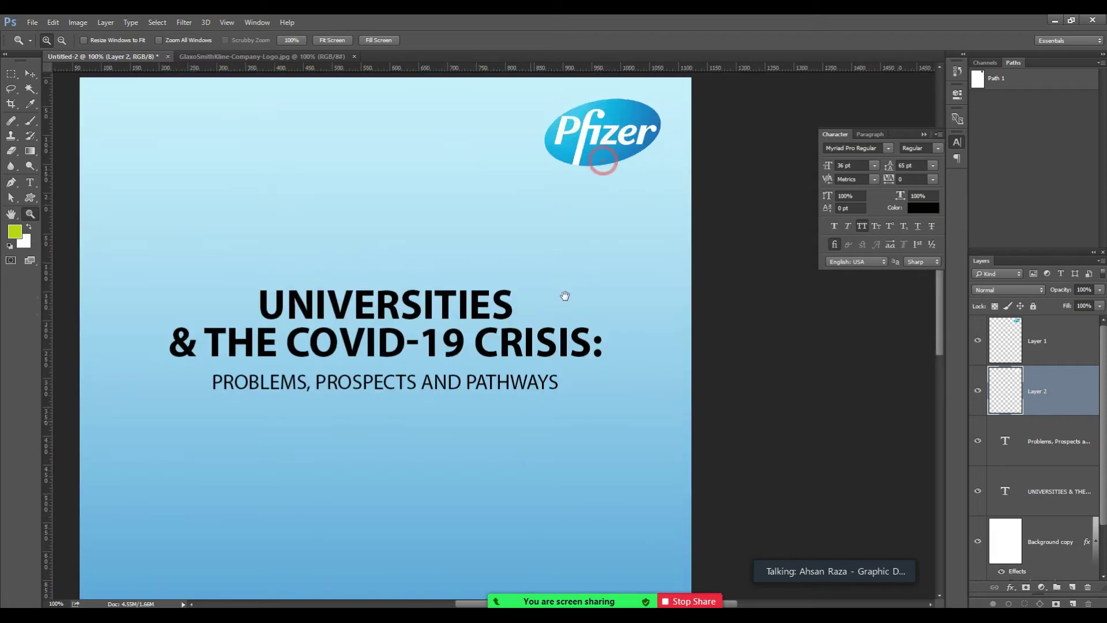
{"action": "left_click", "coordinate": [601, 167]}
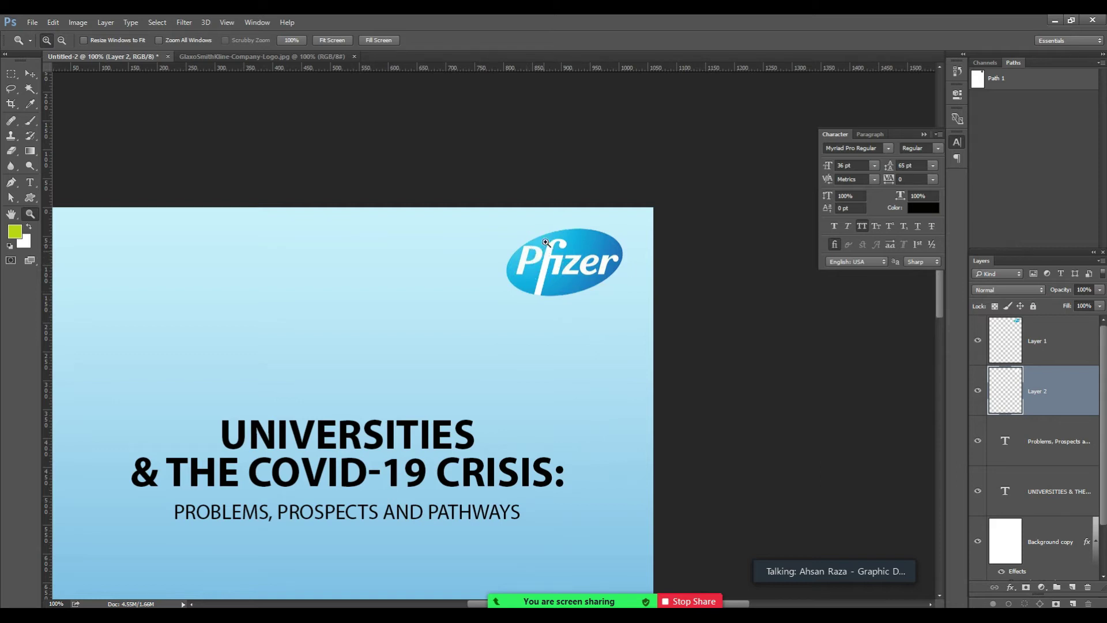
{"action": "left_click", "coordinate": [554, 262]}
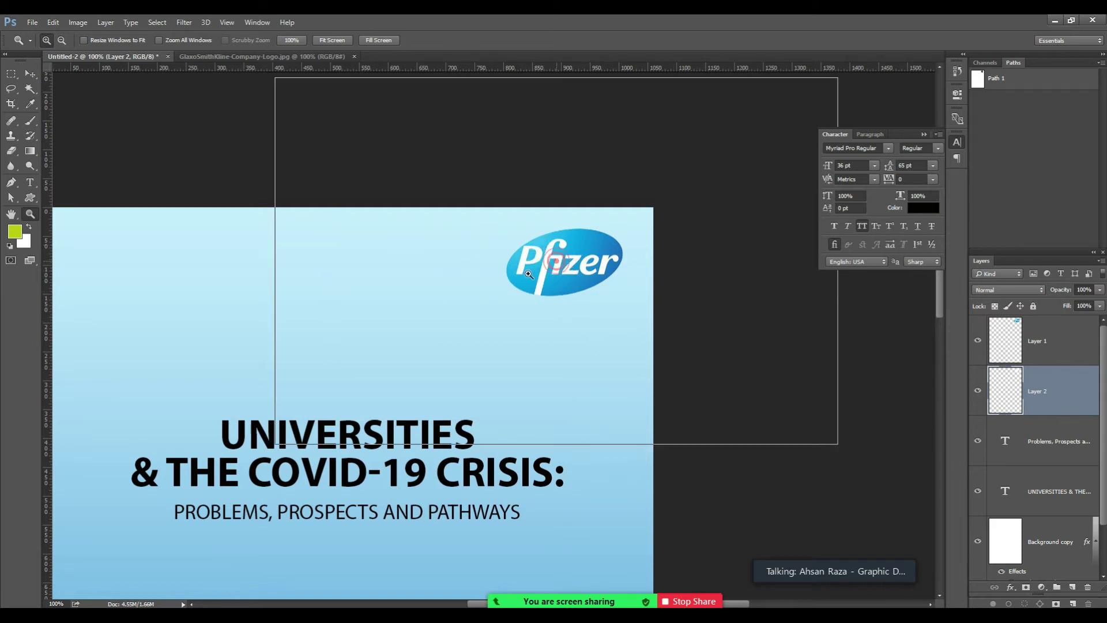
{"action": "left_click", "coordinate": [521, 273]}
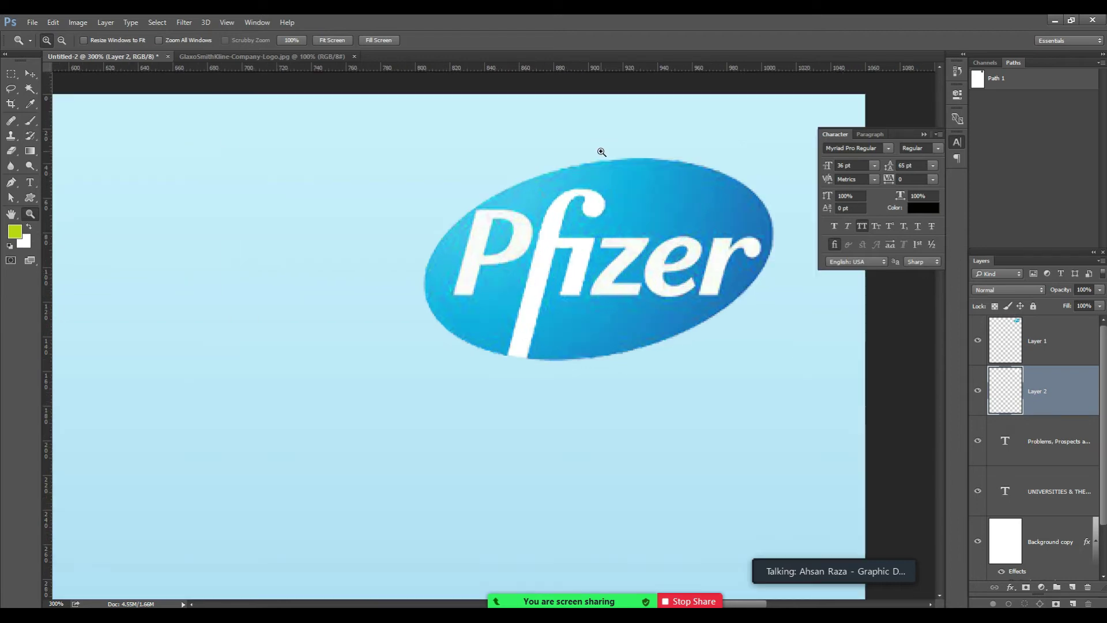
{"action": "key", "text": "ctrl+1"}
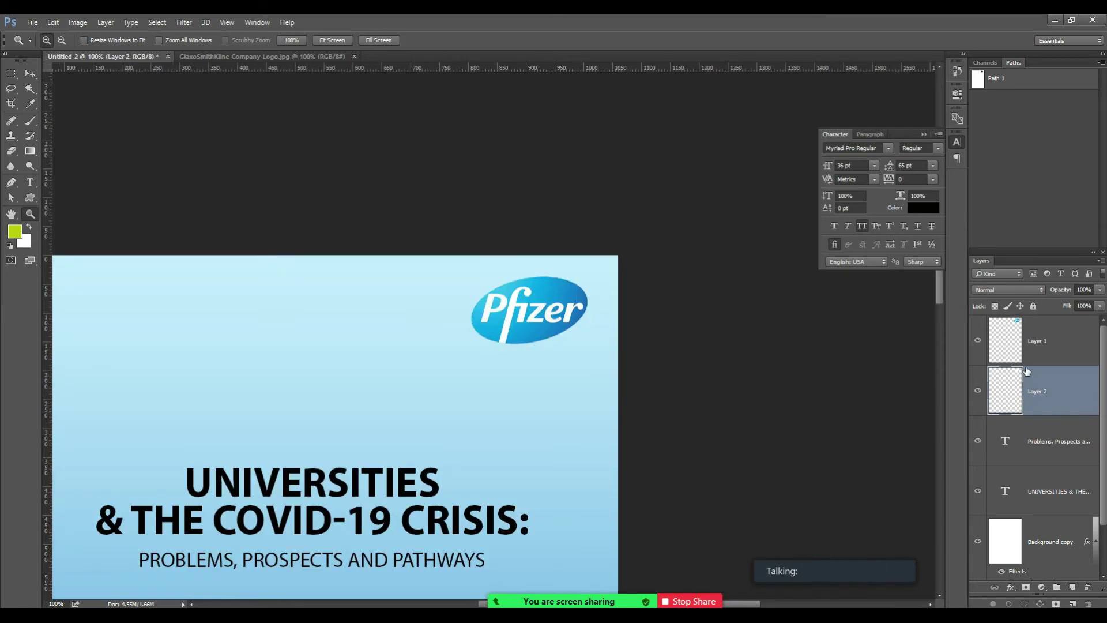
Link Layer 1 and Layer 2, then nudge the linked Pfizer logo slightly into place.
{"action": "left_click", "coordinate": [1060, 340]}
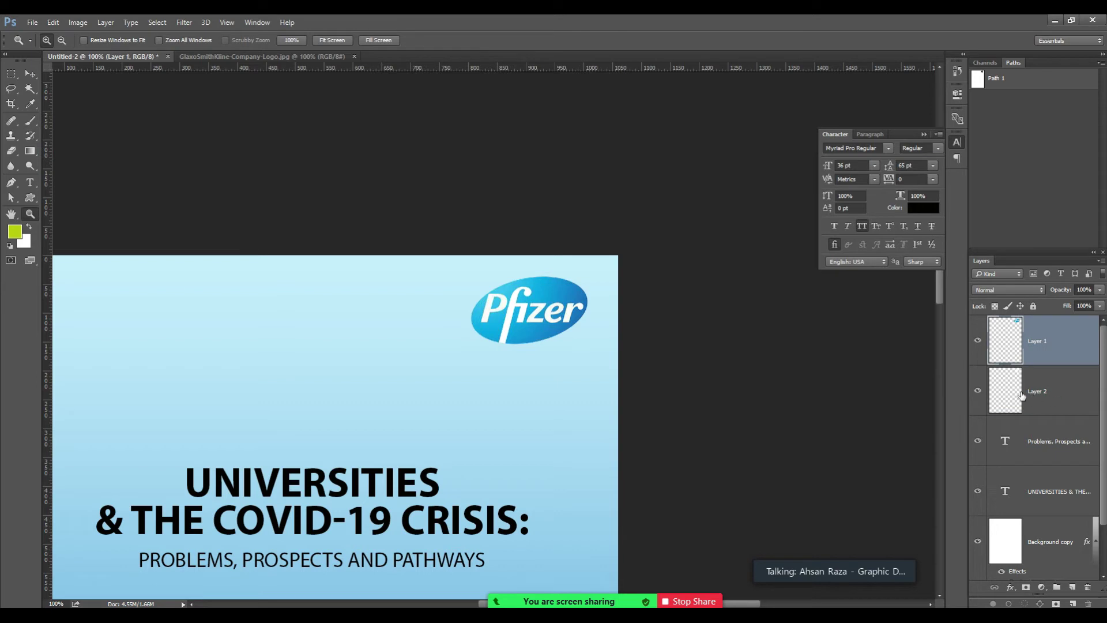
{"action": "left_click", "coordinate": [976, 391]}
{"action": "left_click", "coordinate": [976, 393]}
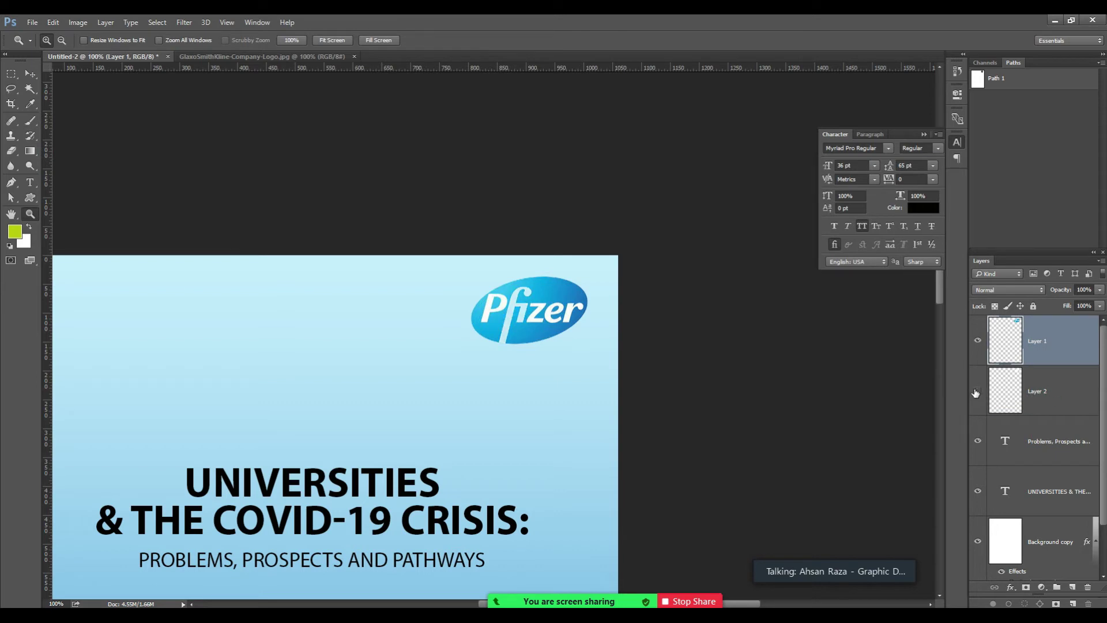
{"action": "left_click", "coordinate": [1041, 395], "text": "shift"}
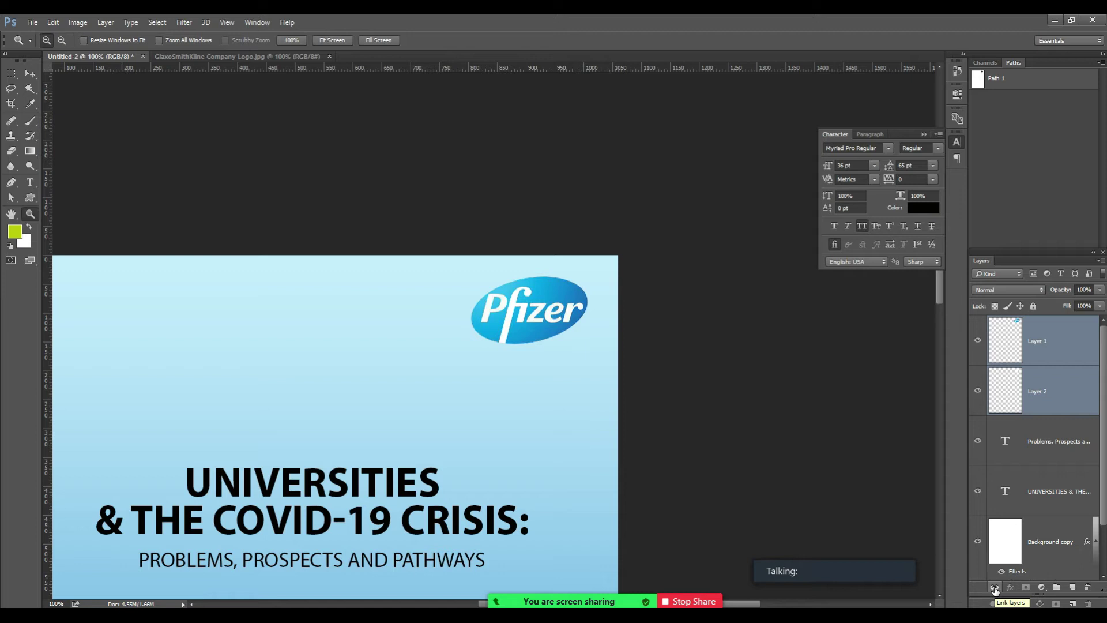
{"action": "left_click", "coordinate": [994, 586]}
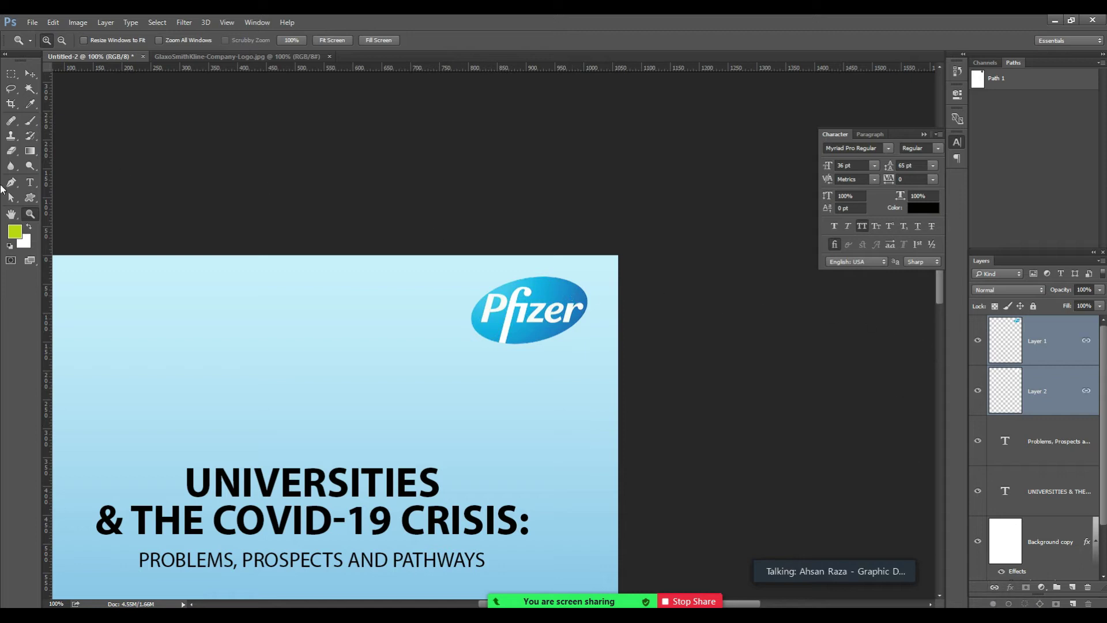
{"action": "left_click", "coordinate": [27, 83]}
{"action": "left_click", "coordinate": [30, 73]}
{"action": "mouse_move", "coordinate": [540, 307]}
{"action": "left_mouse_down"}
{"action": "mouse_move", "coordinate": [420, 319]}
{"action": "mouse_move", "coordinate": [542, 310]}
{"action": "left_mouse_up"}
{"action": "key", "text": "ctrl+0"}
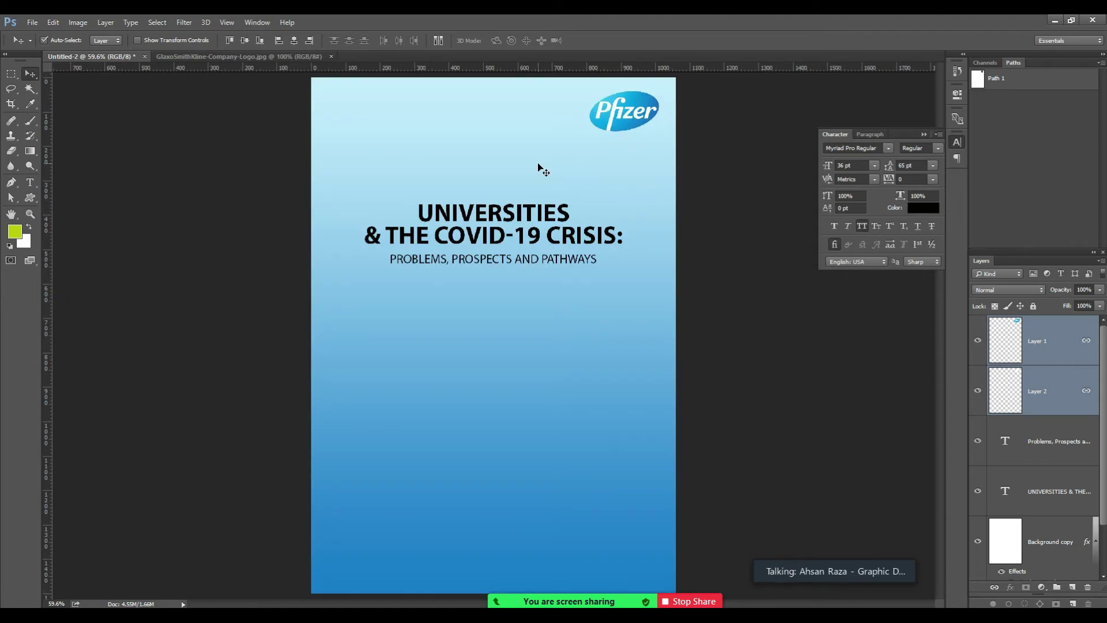
Open GlaxoSmithKline-Company-Logo from the Downloads png logos folder.
{"action": "key", "text": "ctrl"}
{"action": "key", "text": "ctrl+o"}
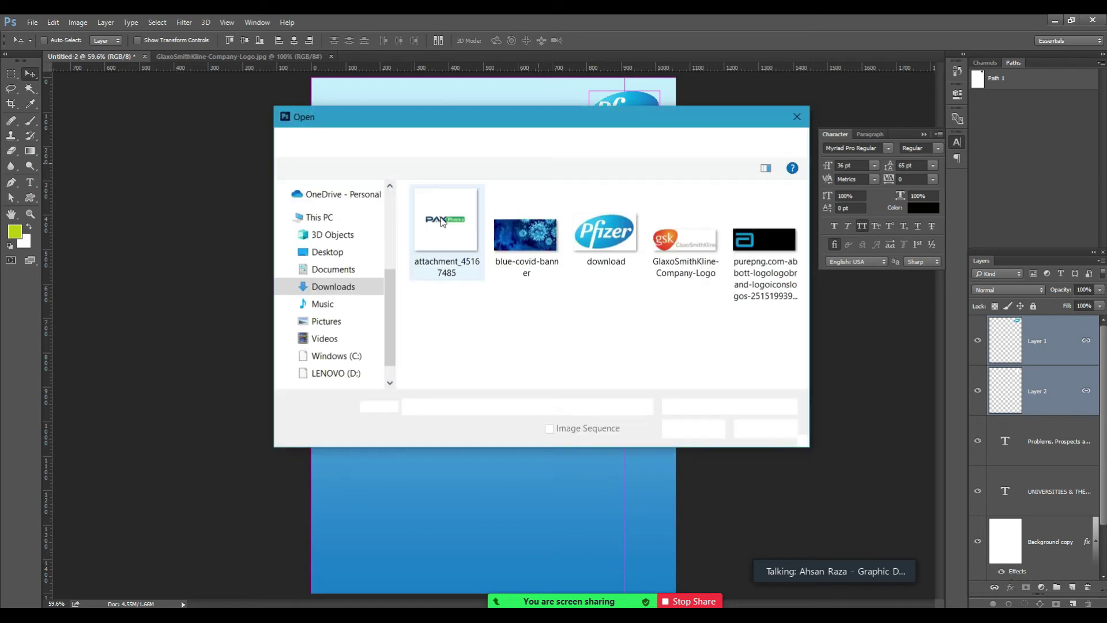
{"action": "left_click", "coordinate": [678, 245]}
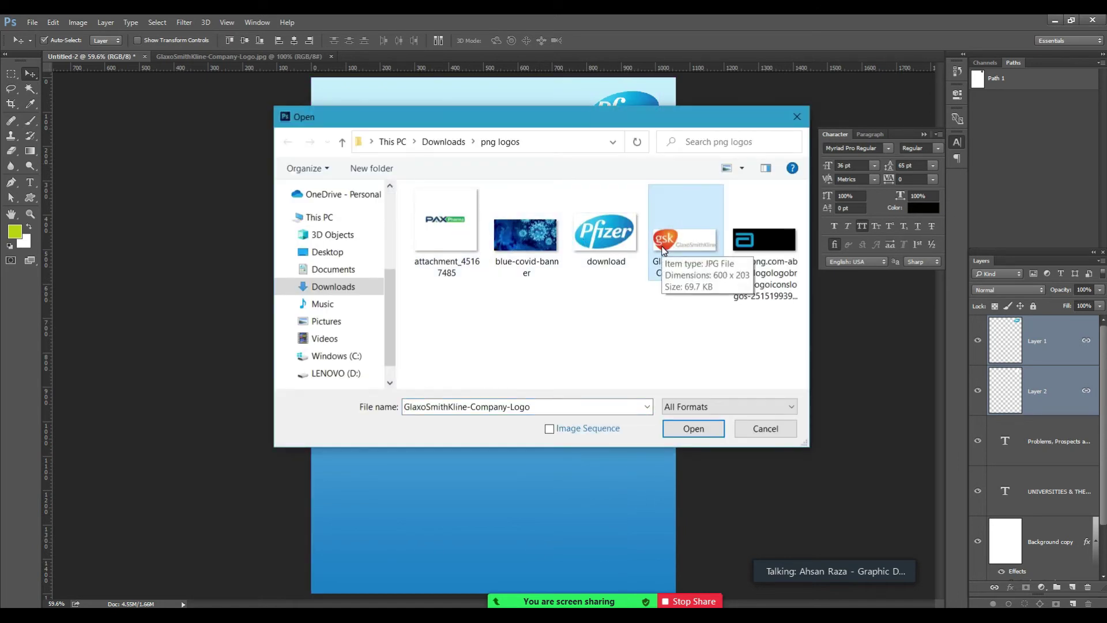
{"action": "double_click", "coordinate": [663, 249]}
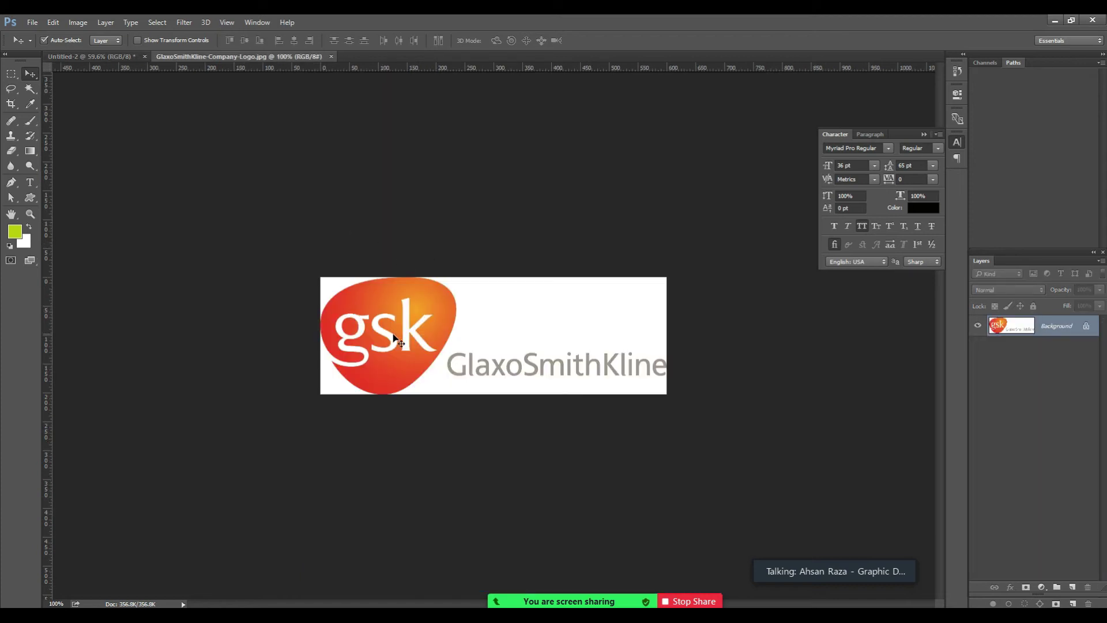
{"action": "key", "text": "z"}
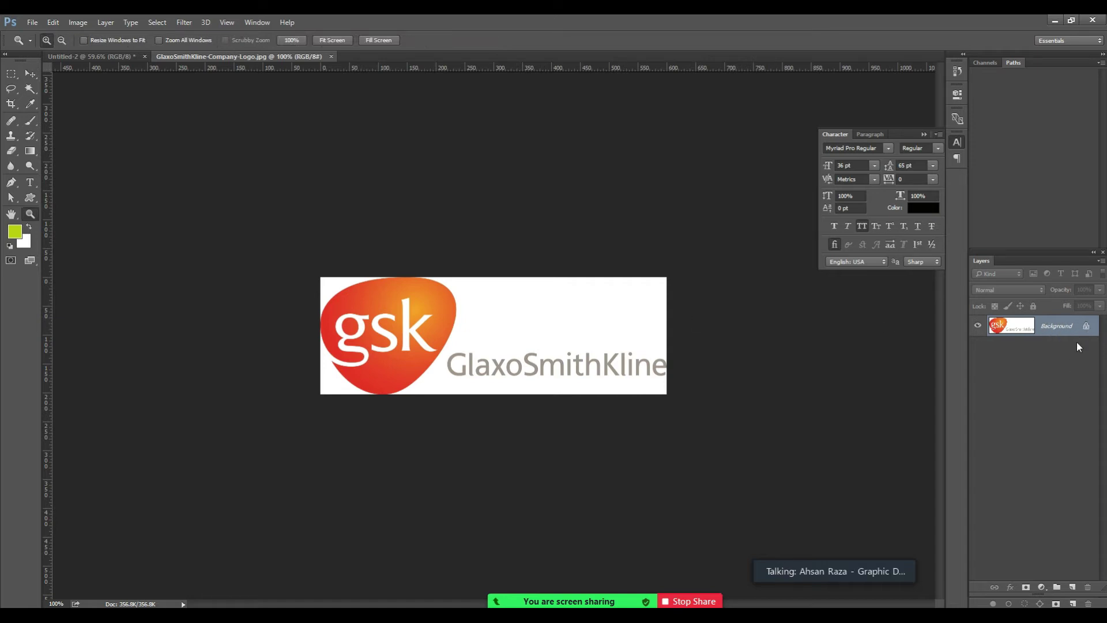
Convert the GSK logo's locked Background into an editable Layer 0.
{"action": "left_click", "coordinate": [1086, 327]}
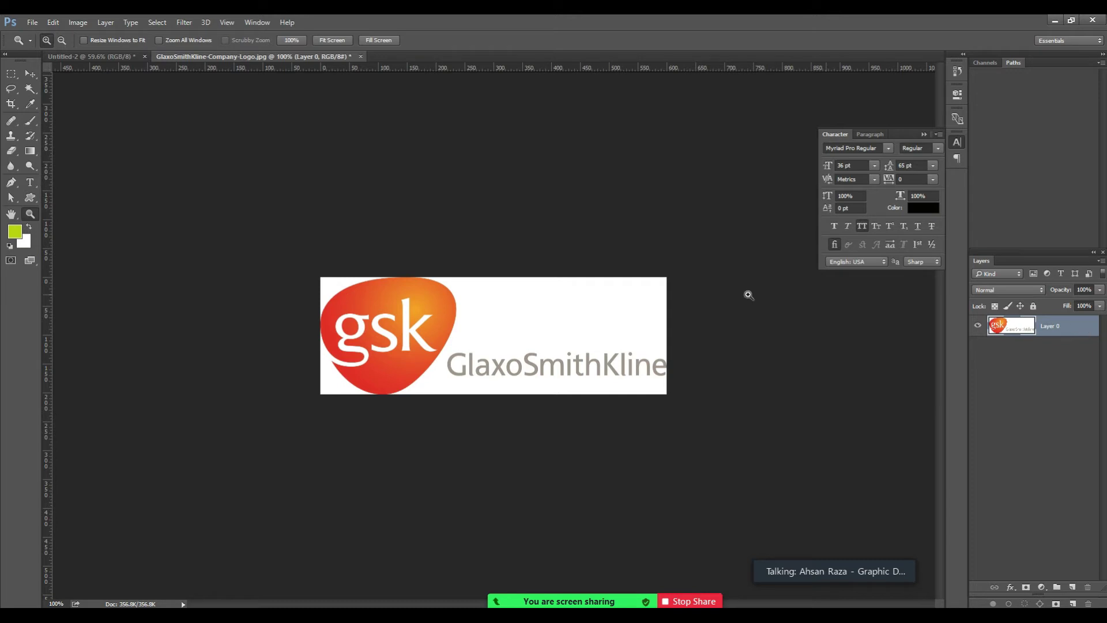
{"action": "left_click", "coordinate": [30, 92]}
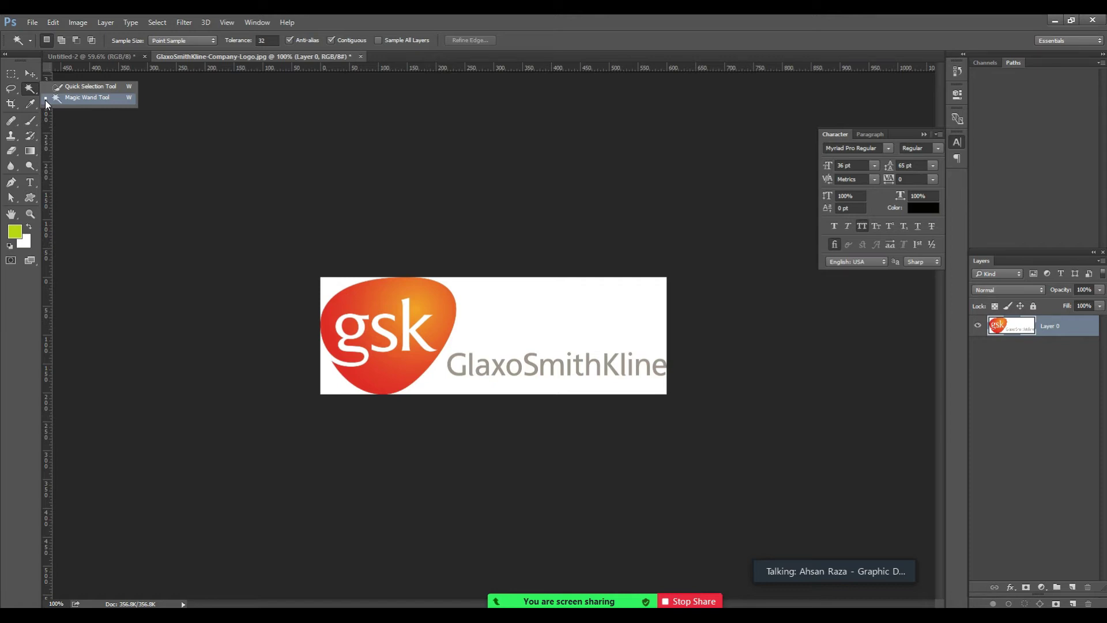
Select the GSK logo's white background with the Magic Wand and zoom in.
{"action": "left_click", "coordinate": [45, 99]}
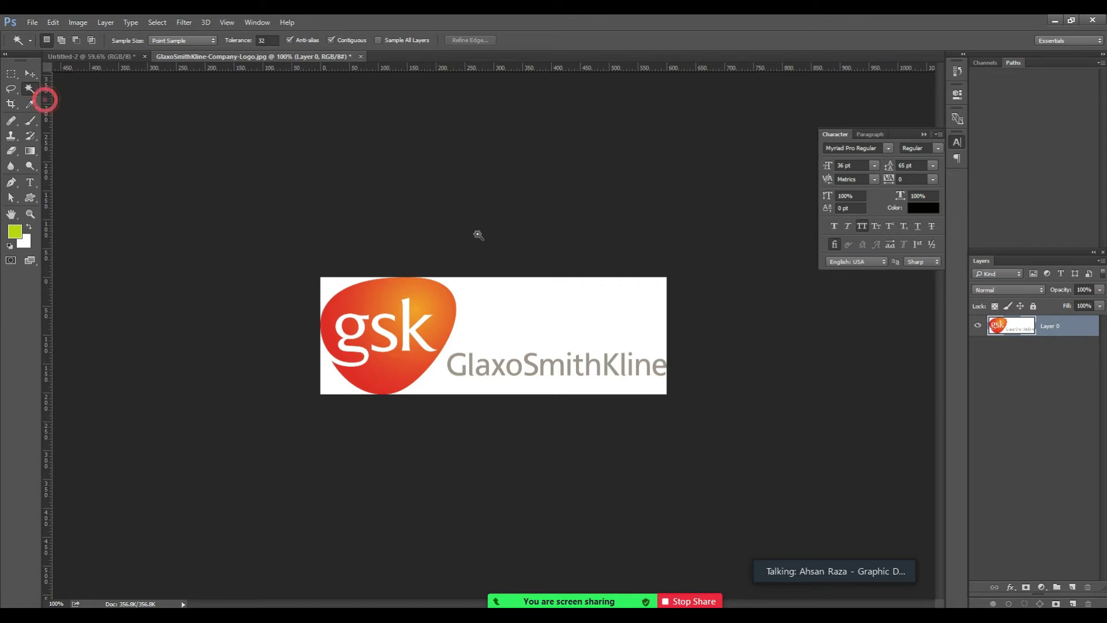
{"action": "left_click", "coordinate": [549, 304]}
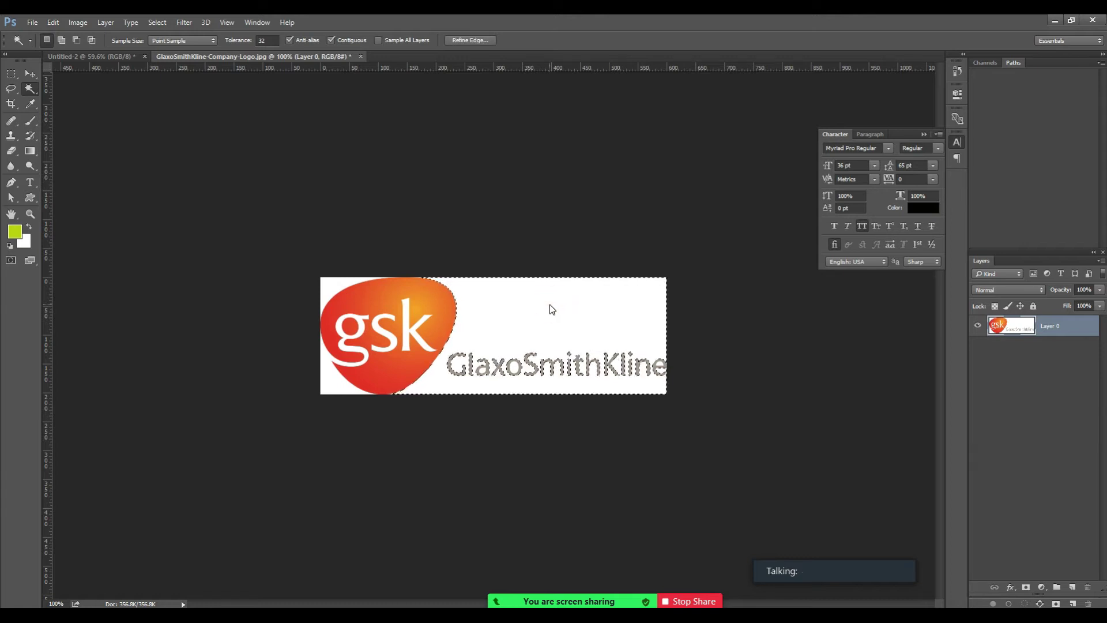
{"action": "key", "text": "z"}
{"action": "left_click", "coordinate": [583, 355]}
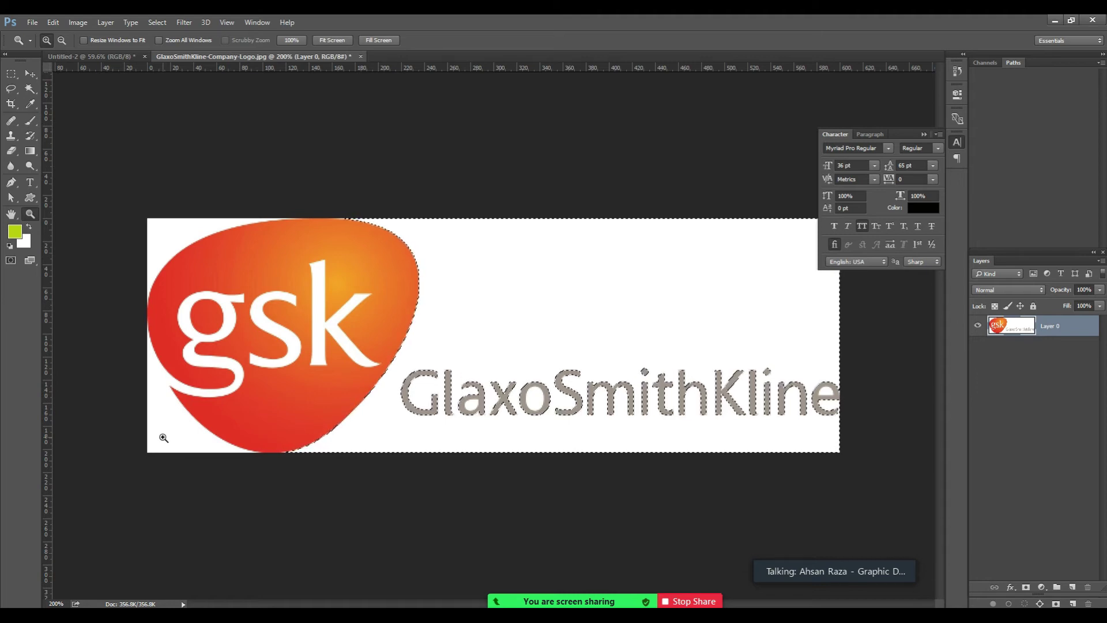
Add the remaining white areas to the selection, delete them, and deselect.
{"action": "left_click", "coordinate": [30, 74]}
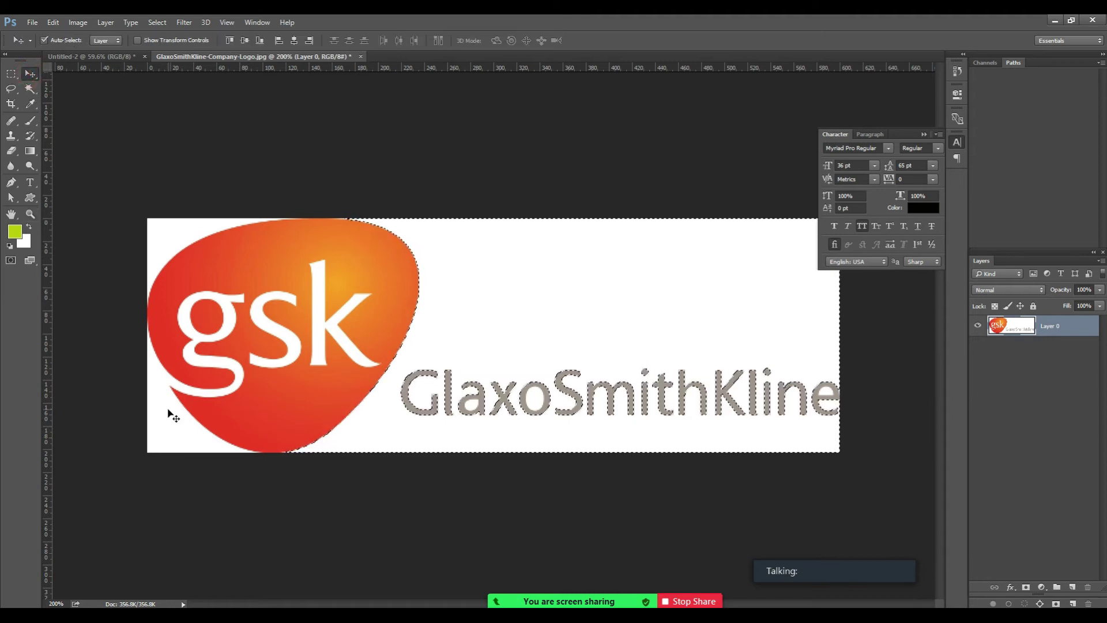
{"action": "key", "text": "w"}
{"action": "left_click", "coordinate": [167, 429]}
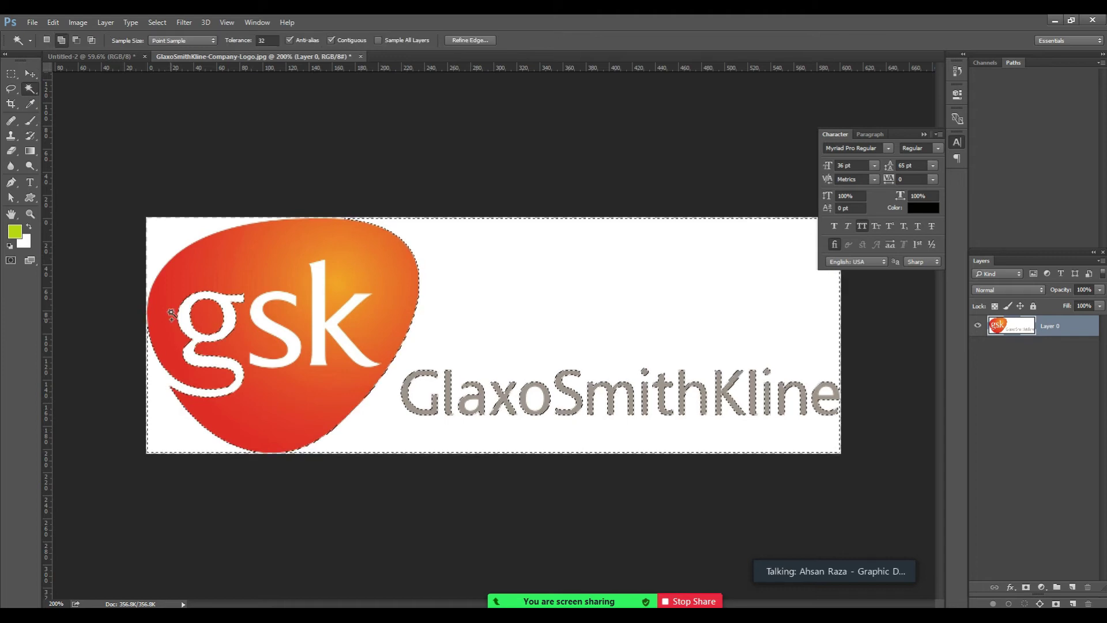
{"action": "left_click", "coordinate": [162, 236]}
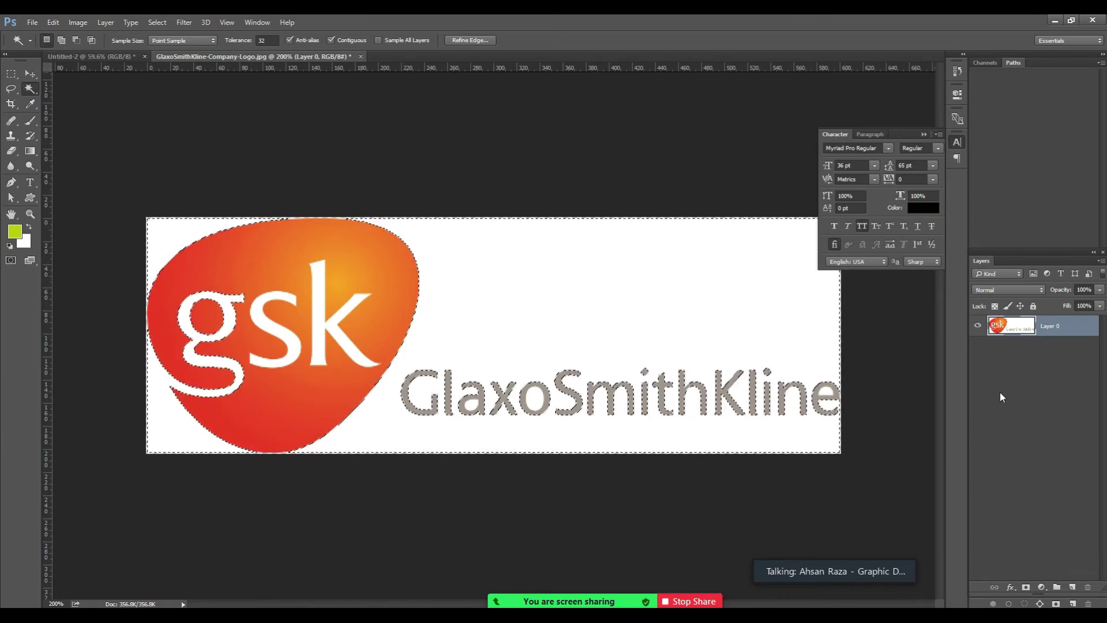
{"action": "key", "text": "Delete"}
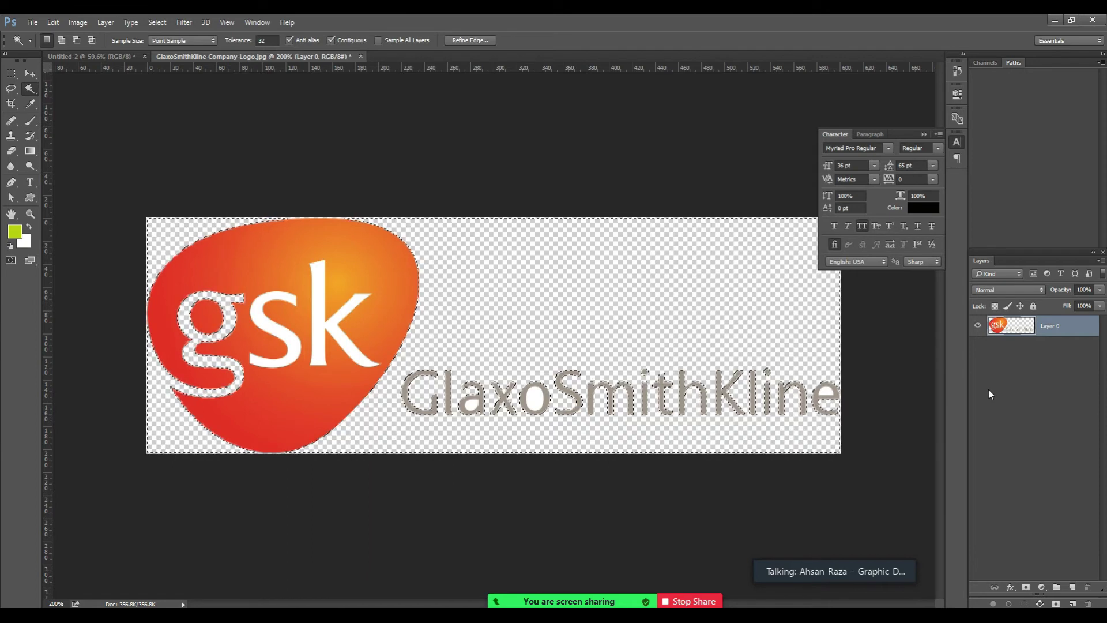
{"action": "key", "text": "ctrl+d"}
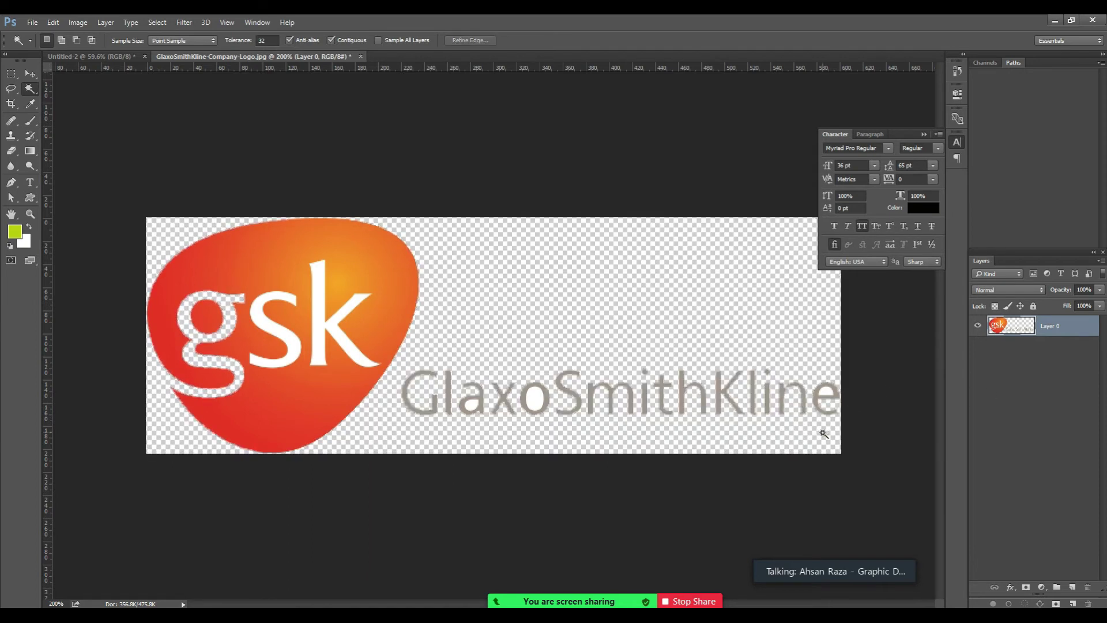
{"action": "key", "text": "z"}
{"action": "left_click", "coordinate": [495, 406]}
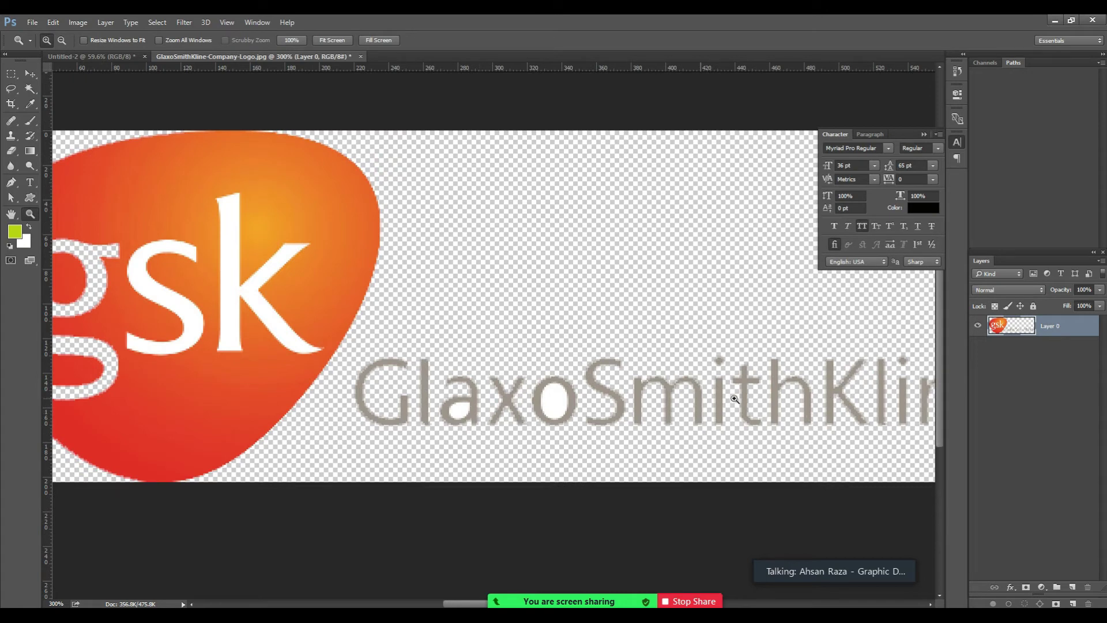
Make the white insides of the a, o and e in GlaxoSmithKline transparent with the Magic Wand.
{"action": "left_click_drag", "start_coordinate": [663, 411], "coordinate": [441, 399]}
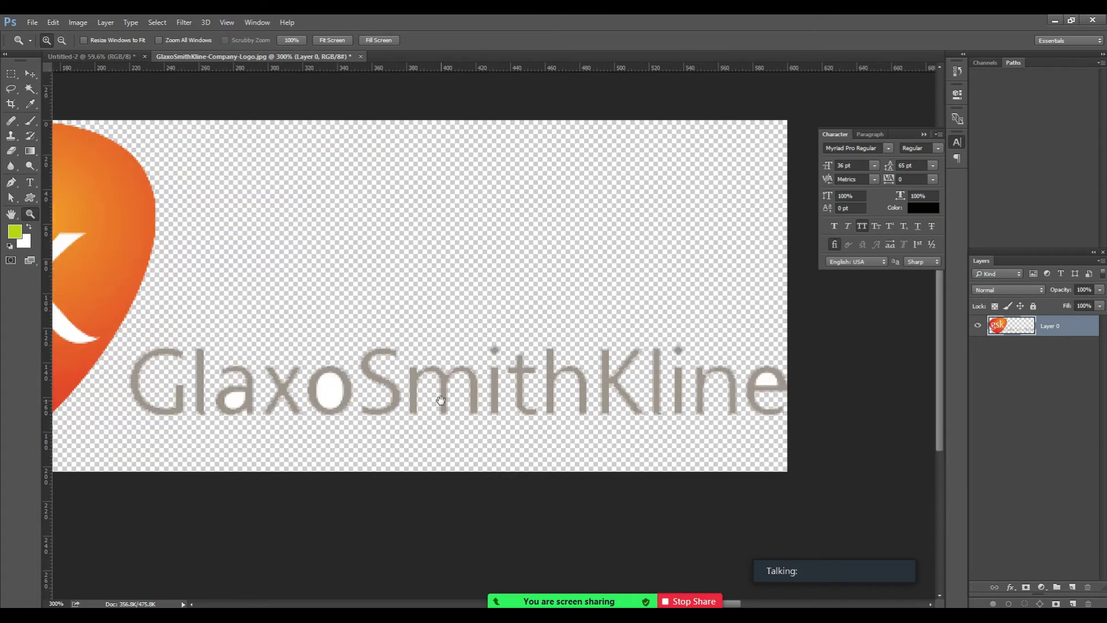
{"action": "left_click_drag", "start_coordinate": [339, 391], "coordinate": [371, 401]}
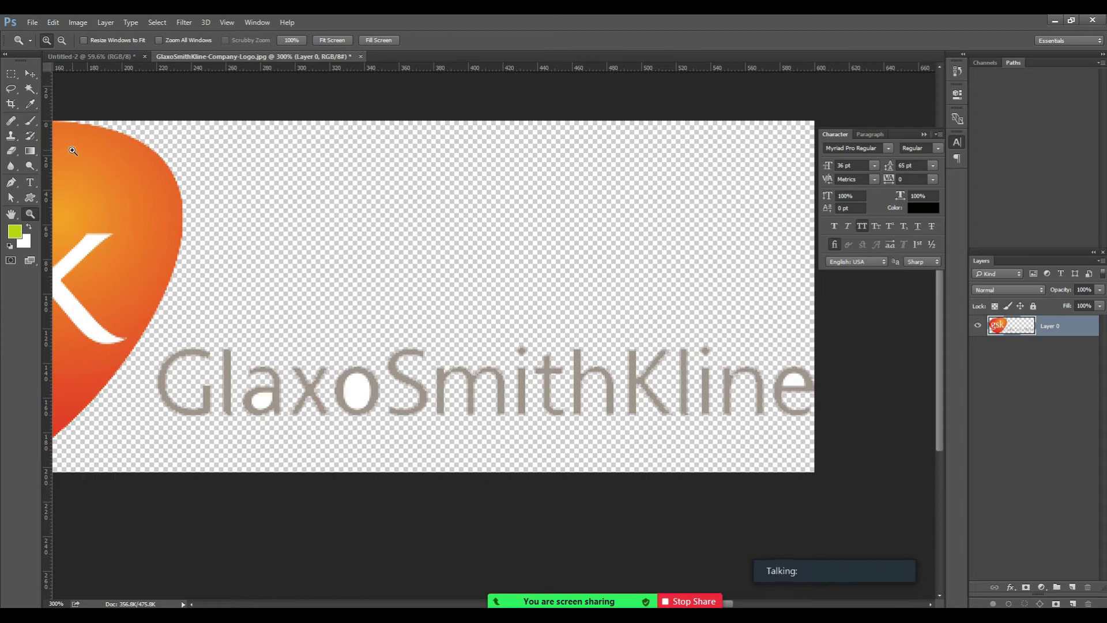
{"action": "key", "text": "w"}
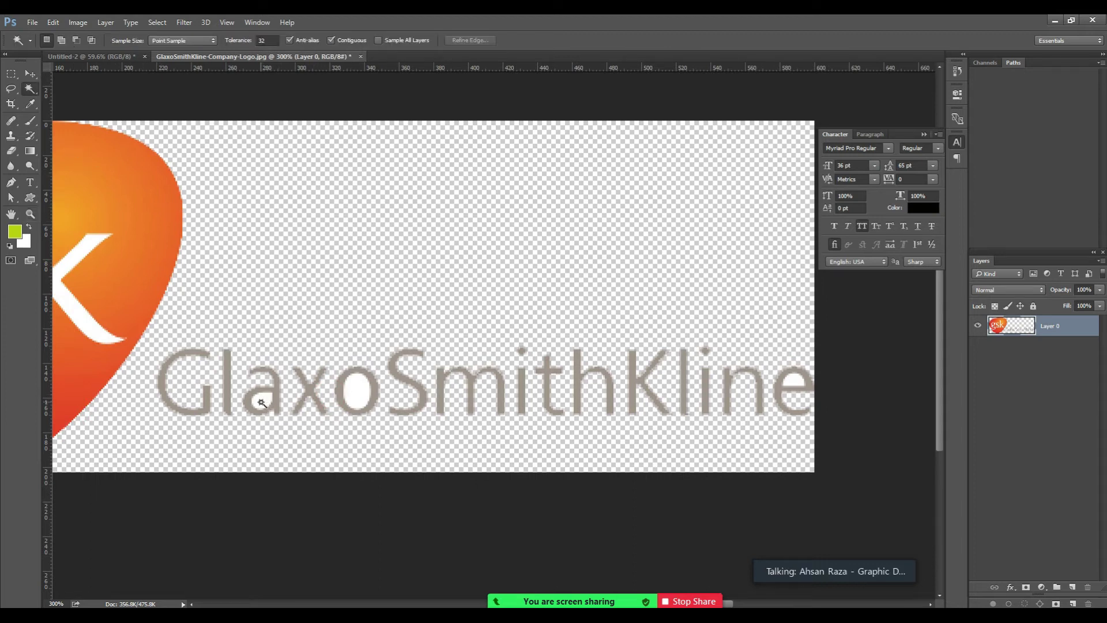
{"action": "left_click", "coordinate": [261, 402]}
{"action": "left_click", "coordinate": [356, 394]}
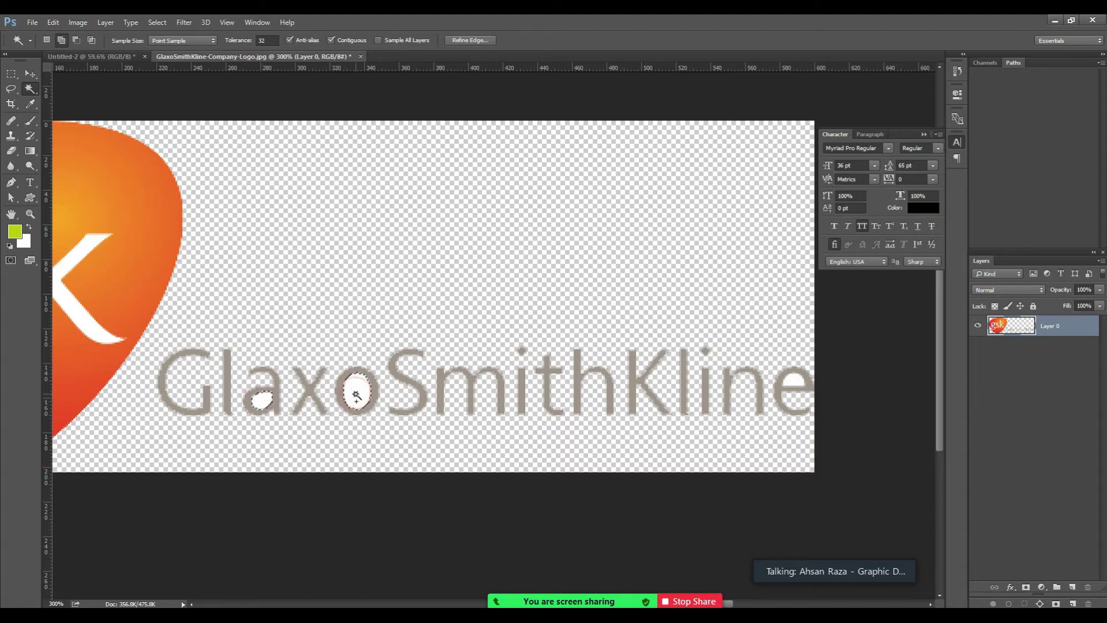
{"action": "left_click", "coordinate": [795, 382], "text": "shift"}
{"action": "key", "text": "Delete"}
{"action": "key", "text": "ctrl+d"}
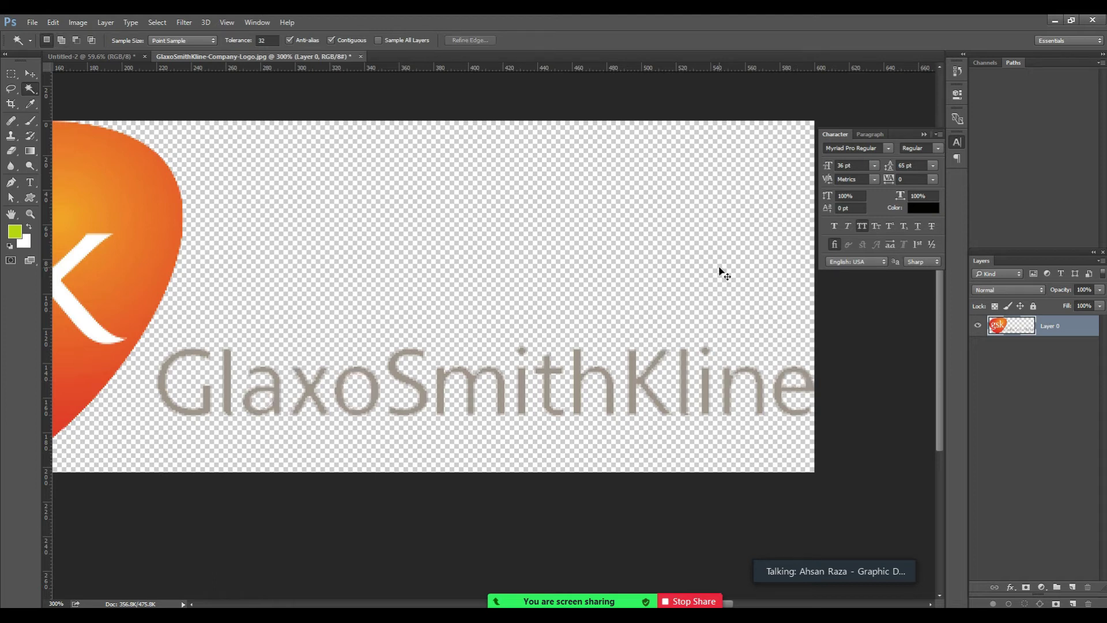
Zoom in on the gsk letters and add an empty Layer 1 above Layer 0.
{"action": "key", "text": "ctrl+0"}
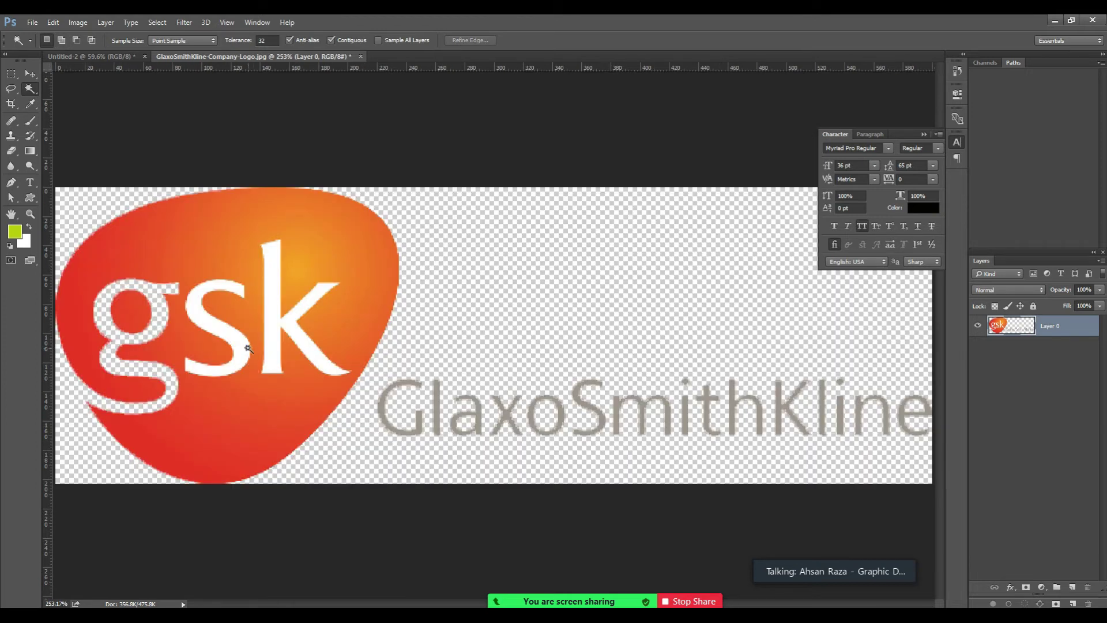
{"action": "key", "text": "z"}
{"action": "left_click", "coordinate": [132, 404]}
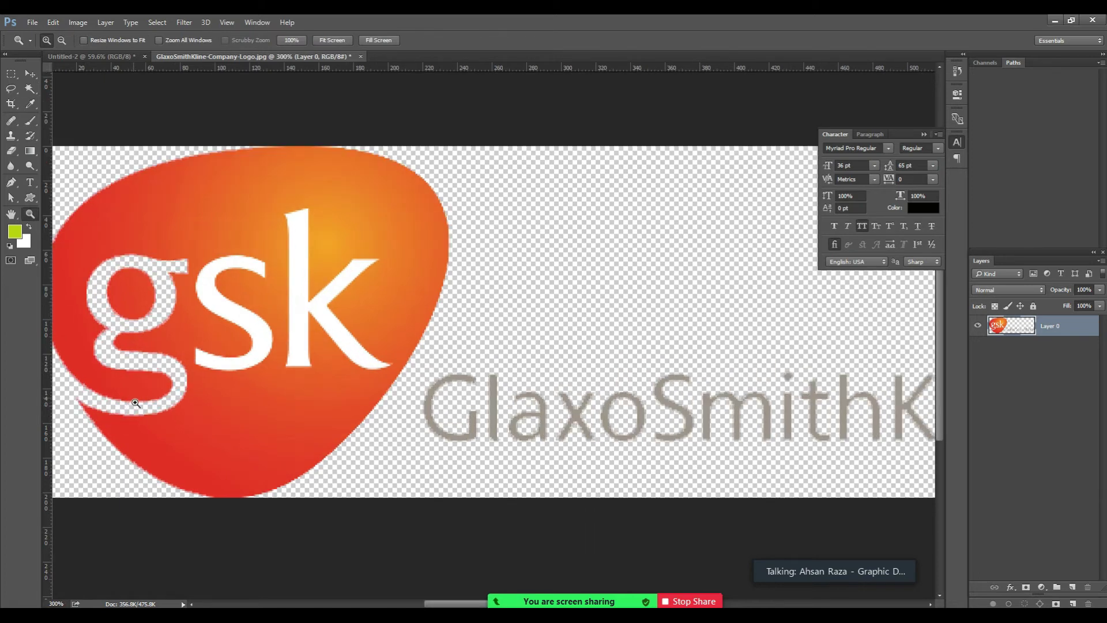
{"action": "scroll", "coordinate": [161, 379], "scroll_direction": "left", "scroll_amount": 5}
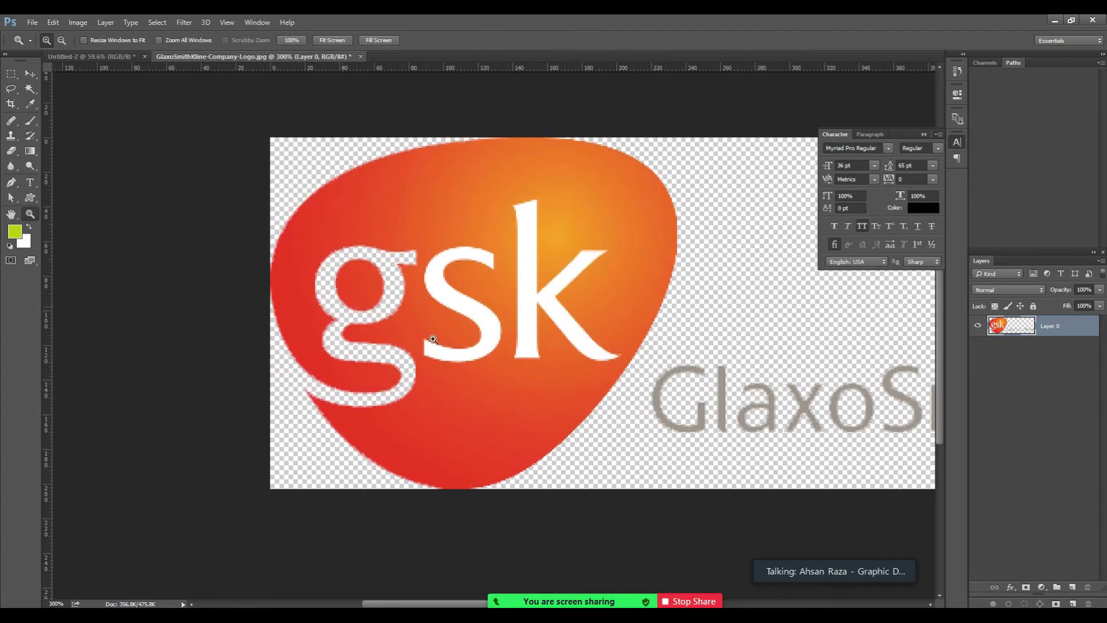
{"action": "left_click", "coordinate": [377, 292]}
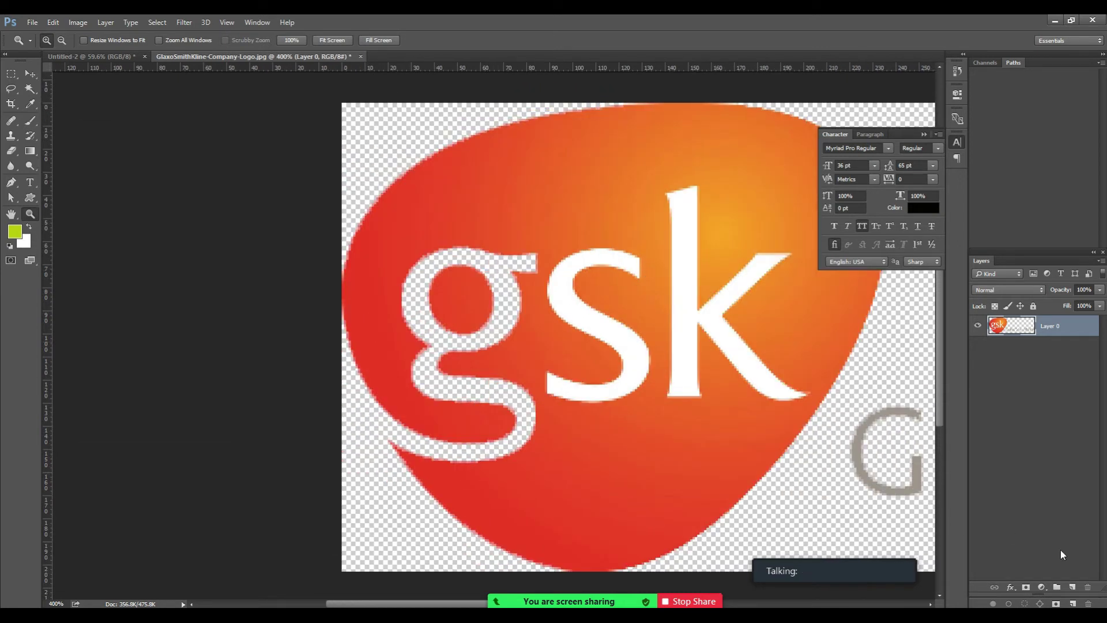
{"action": "left_click", "coordinate": [1071, 586]}
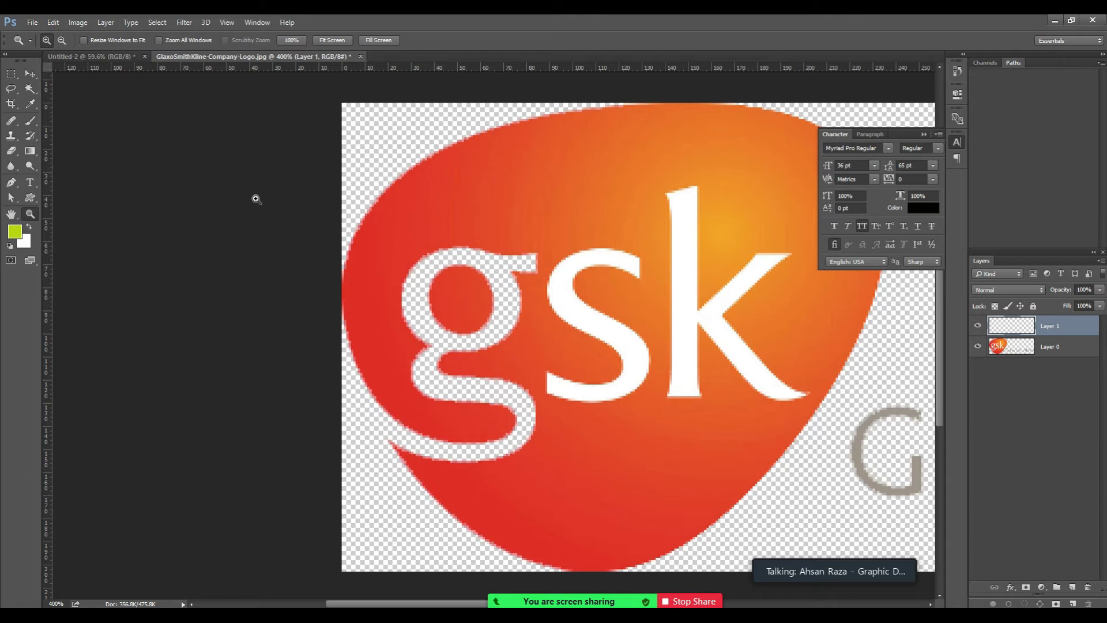
Draw a Polygonal Lasso selection around the g and s along the logo's left and top edges.
{"action": "key", "text": "l"}
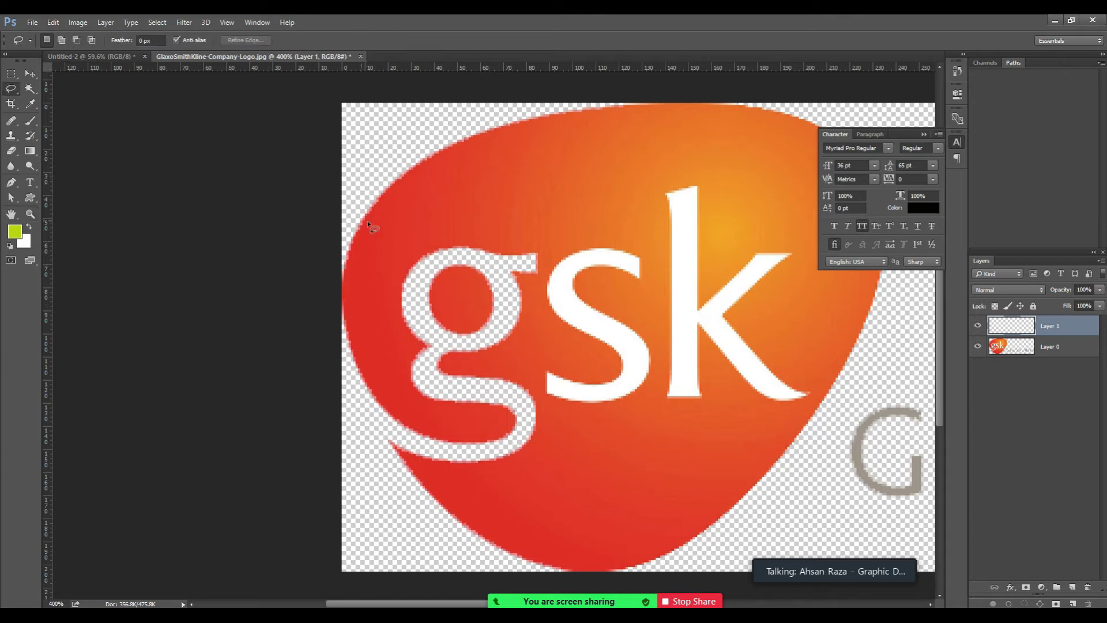
{"action": "left_click", "coordinate": [12, 90]}
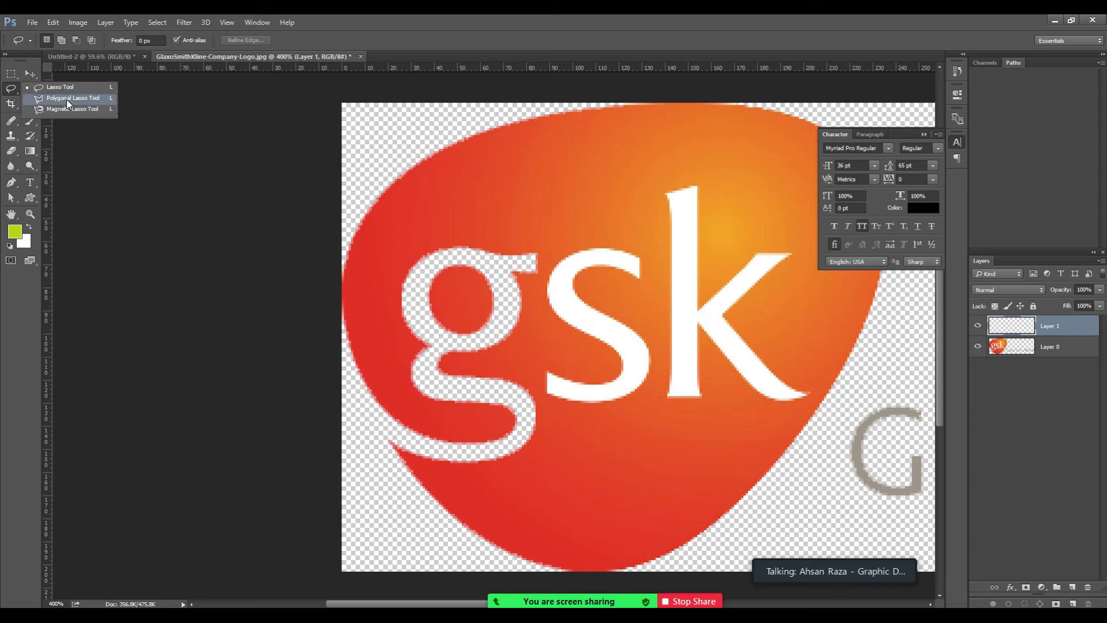
{"action": "left_click", "coordinate": [67, 99]}
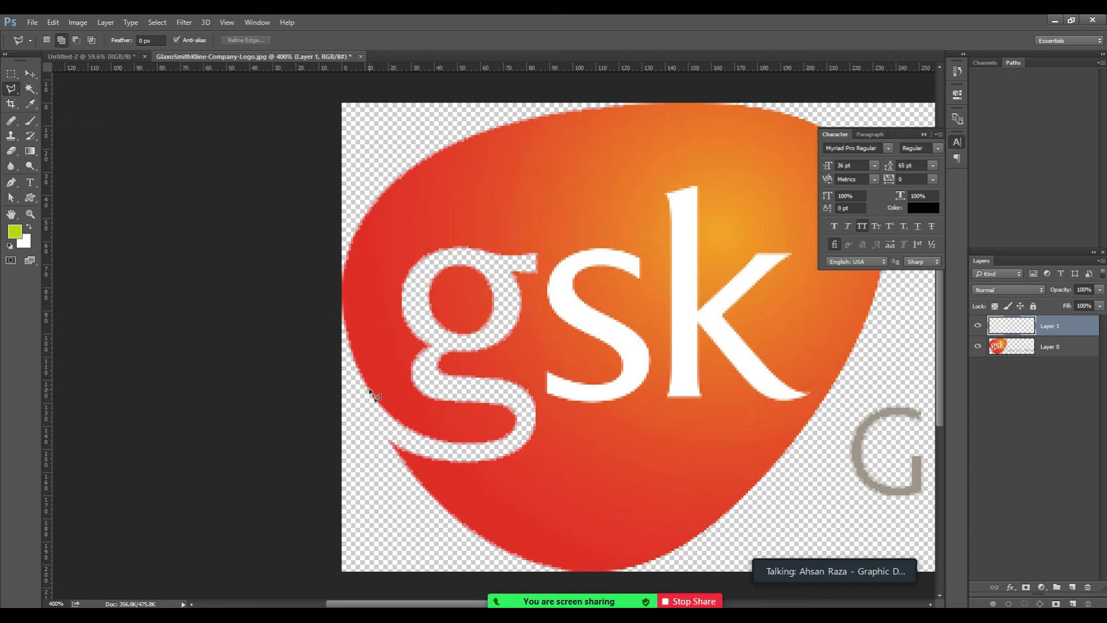
{"action": "left_click", "coordinate": [391, 442]}
{"action": "left_click", "coordinate": [376, 413]}
{"action": "left_click", "coordinate": [368, 383]}
{"action": "left_click", "coordinate": [380, 261]}
{"action": "left_click", "coordinate": [424, 202]}
{"action": "left_click", "coordinate": [516, 175]}
{"action": "left_click", "coordinate": [612, 162]}
{"action": "left_click", "coordinate": [744, 242]}
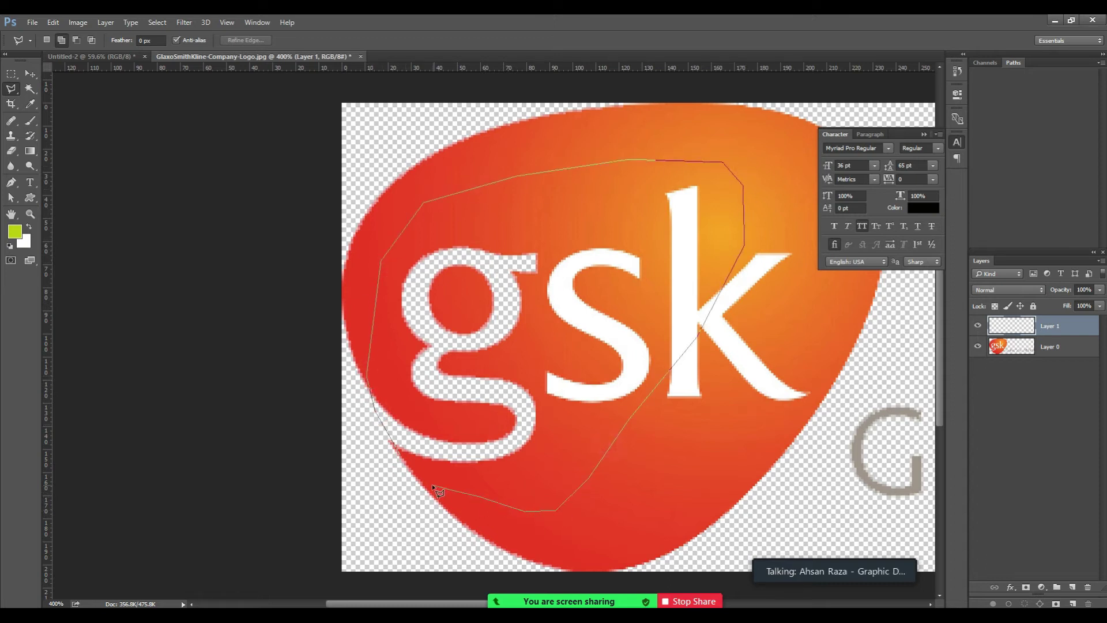
{"action": "left_click", "coordinate": [407, 459]}
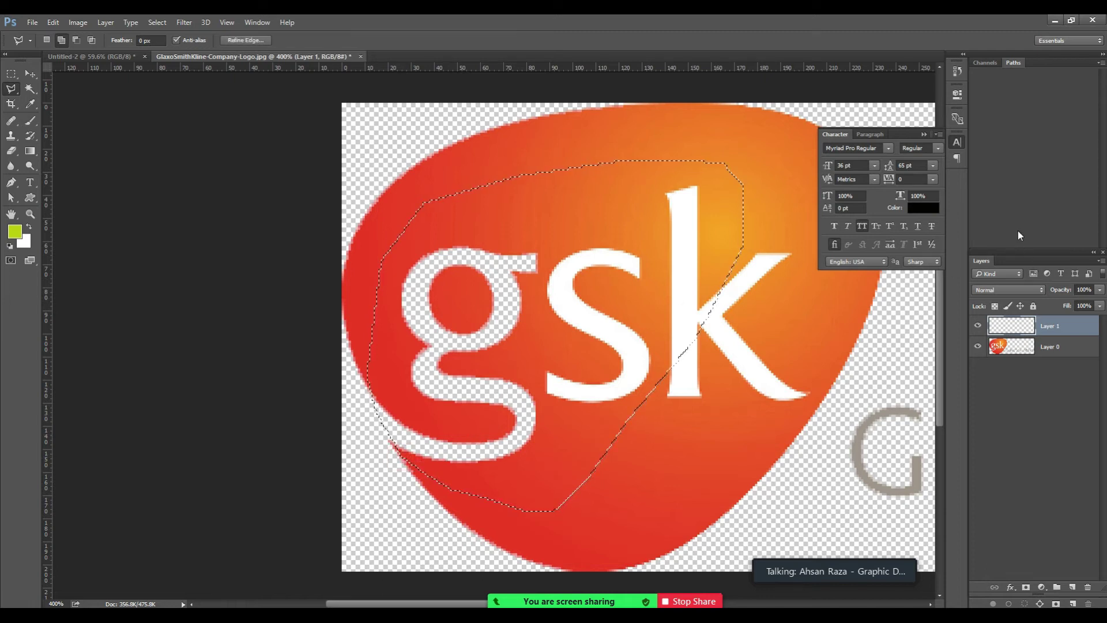
Fill the selection on Layer 1 with white, deselect, and try moving it below the logo.
{"action": "key", "text": "ctrl+BackSpace"}
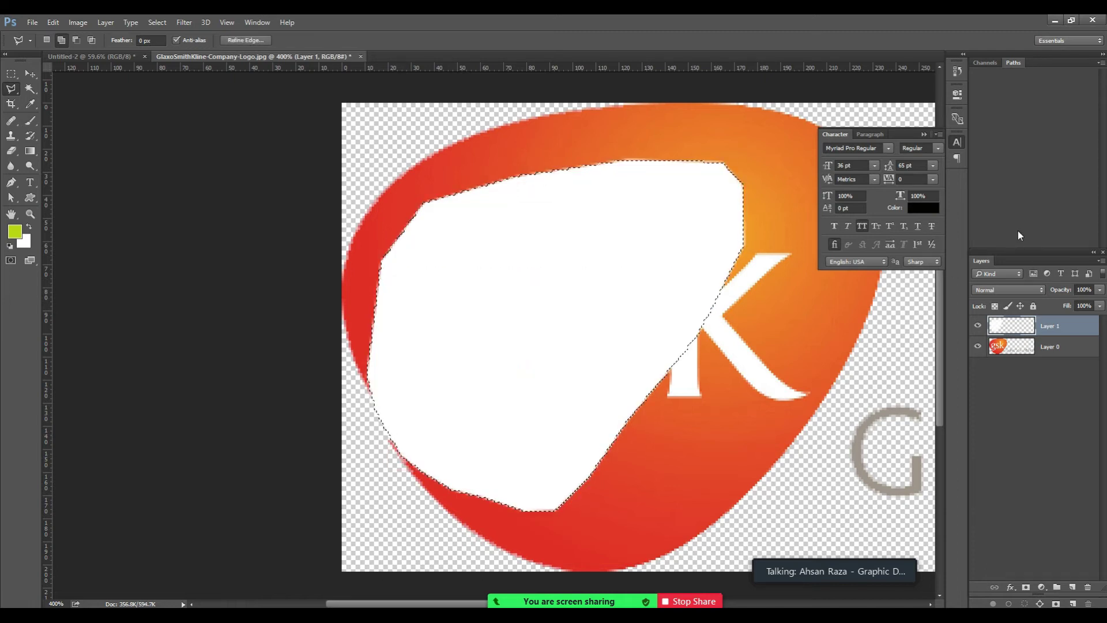
{"action": "key", "text": "ctrl+d"}
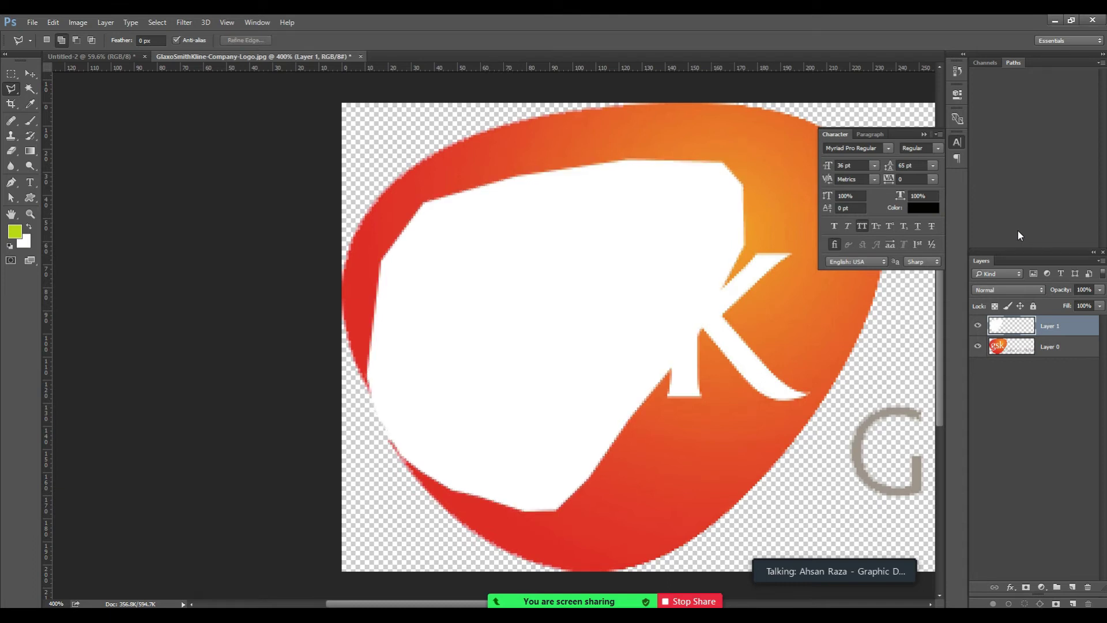
{"action": "key", "text": "ctrl+bracketleft"}
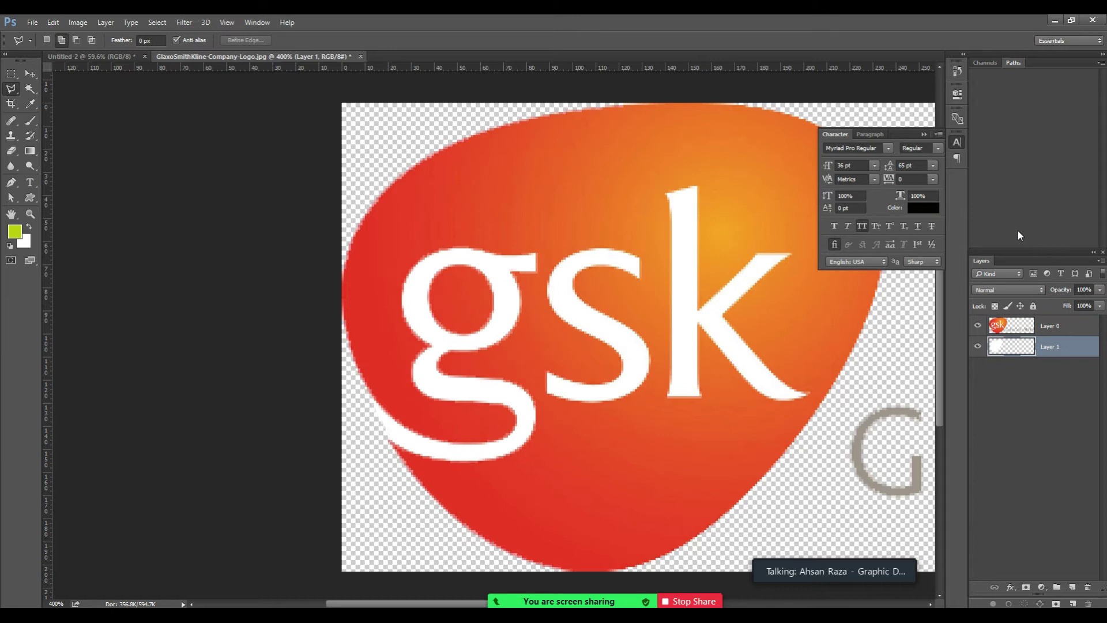
{"action": "key", "text": "ctrl+bracketright"}
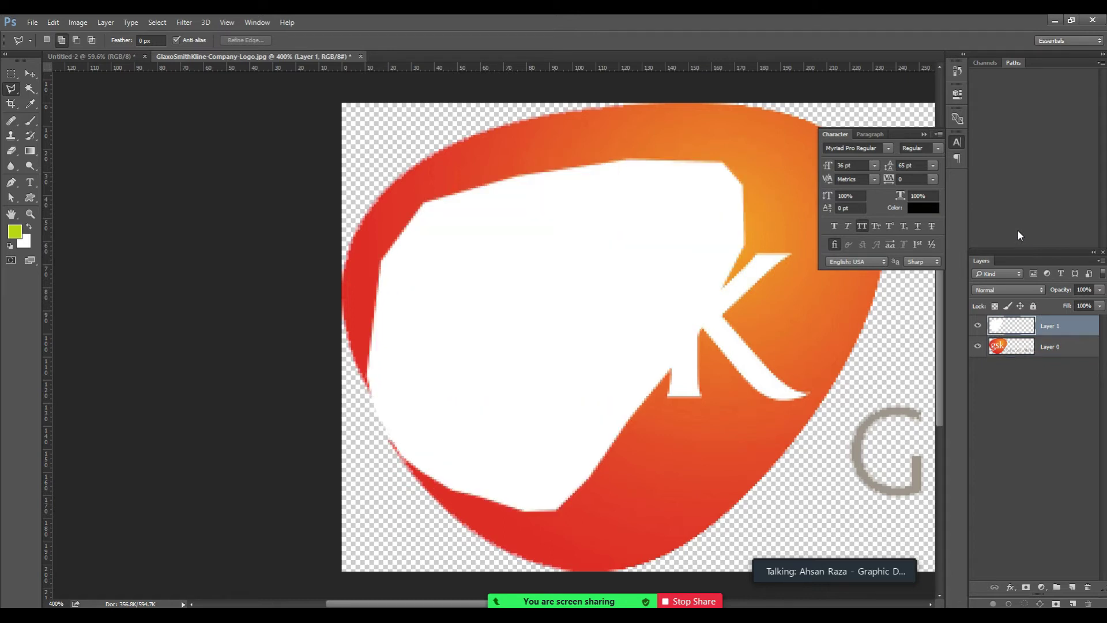
{"action": "key", "text": "ctrl+bracketleft"}
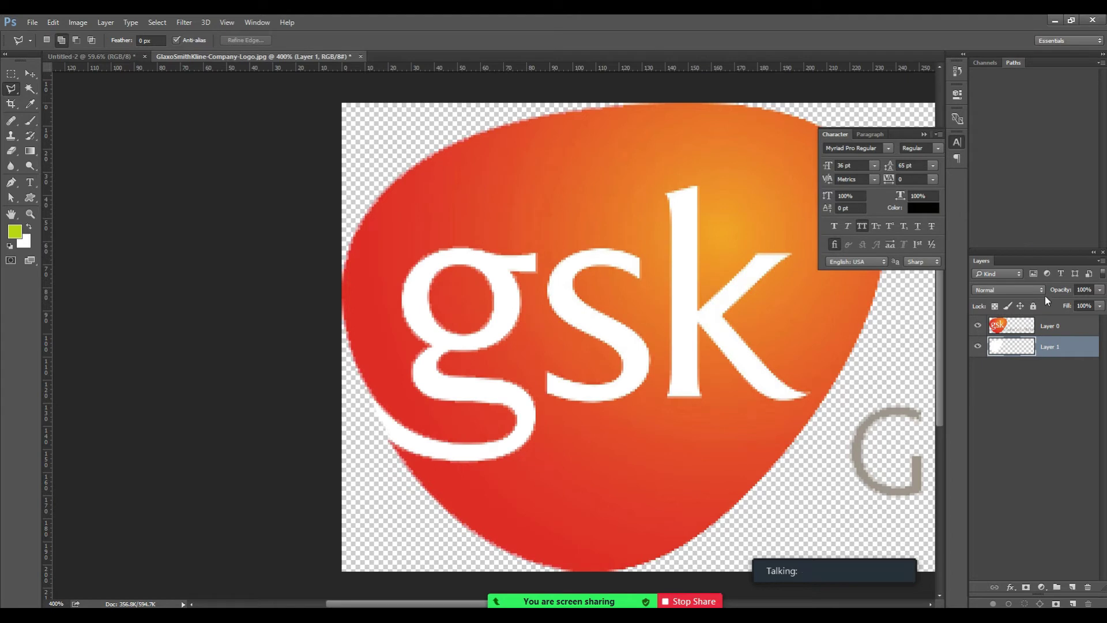
{"action": "key", "text": "ctrl+bracketright"}
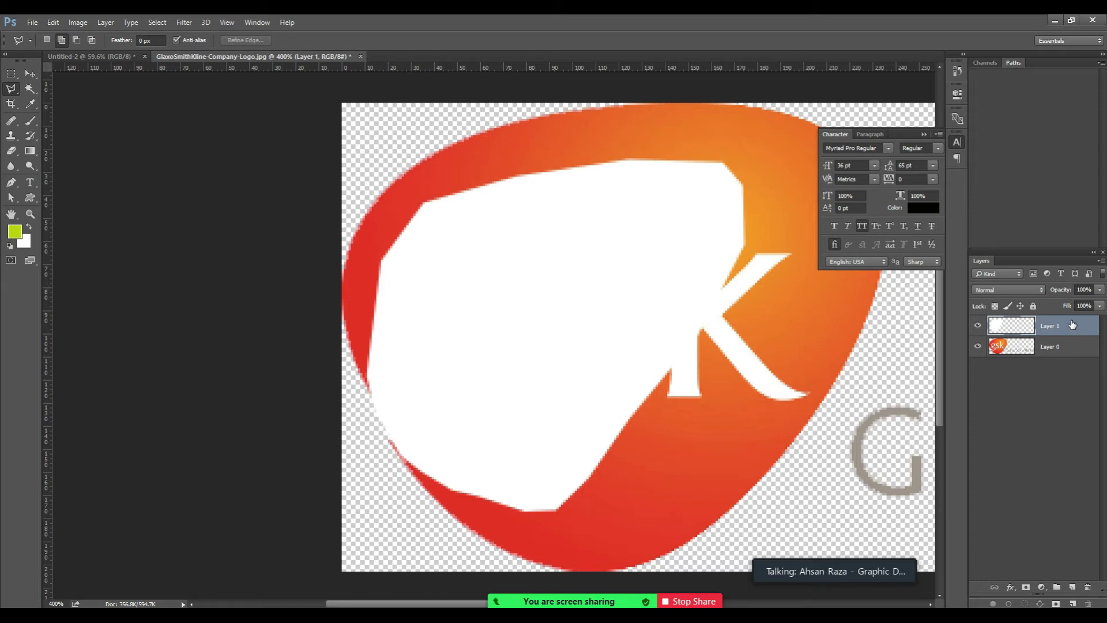
{"action": "key", "text": "ctrl+bracketleft"}
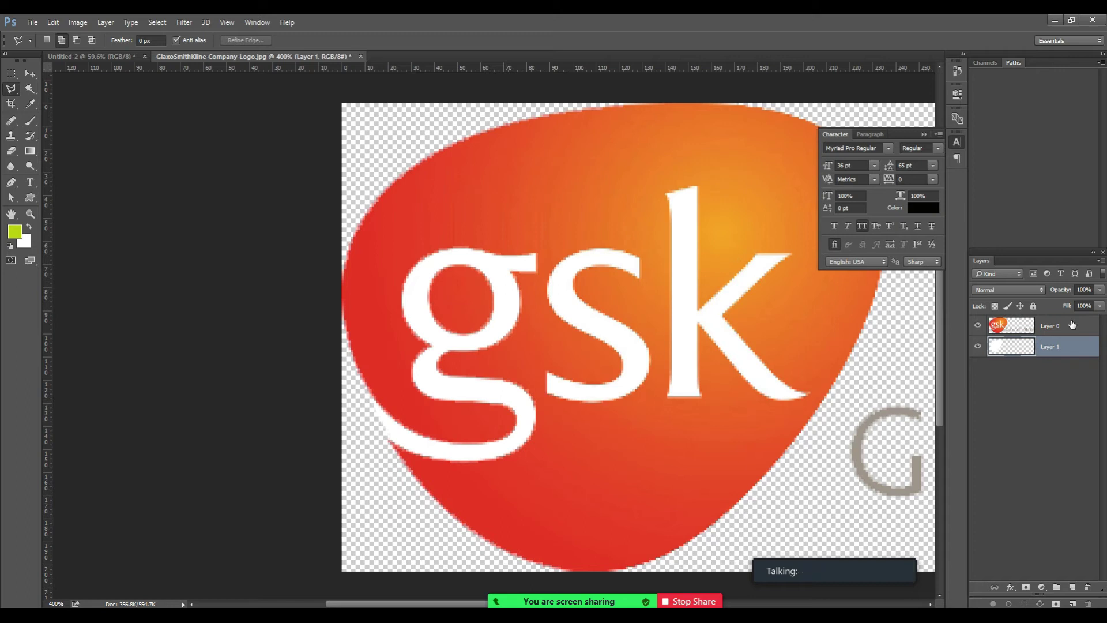
{"action": "key", "text": "ctrl+bracketright"}
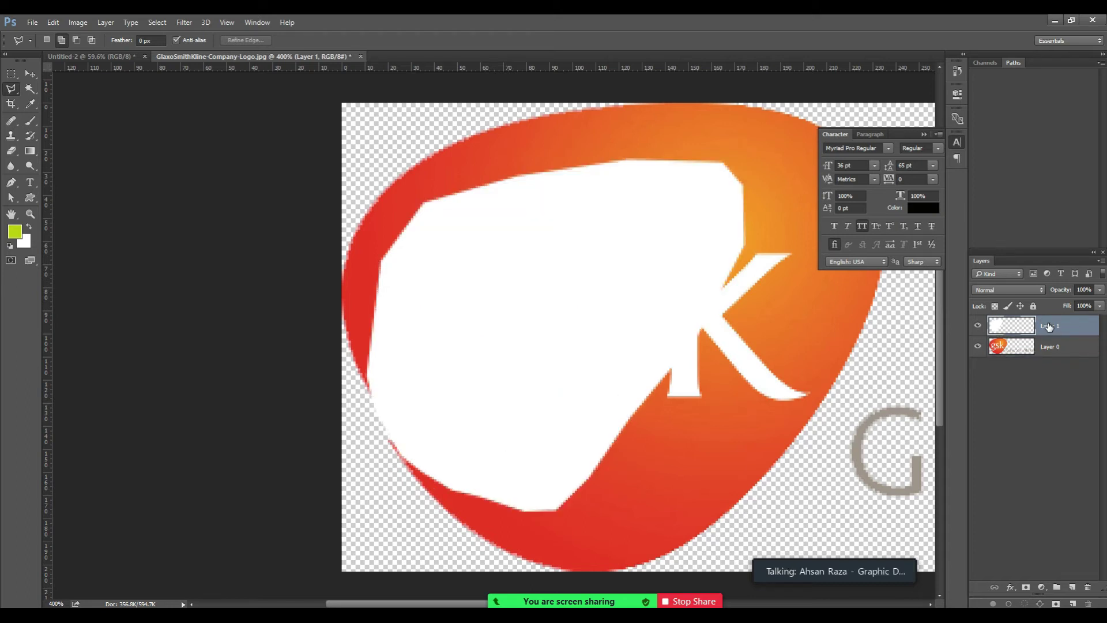
Place the white Layer 1 beneath Layer 0 so the gsk letters sit on white.
{"action": "left_click_drag", "start_coordinate": [1049, 326], "coordinate": [1056, 350]}
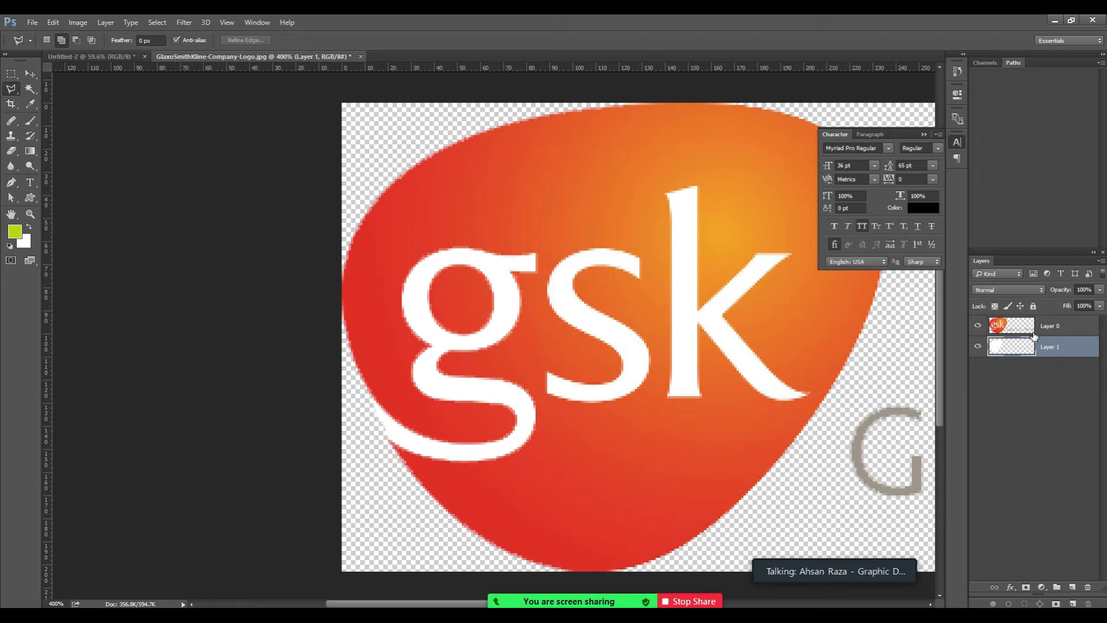
{"action": "left_click", "coordinate": [1066, 328]}
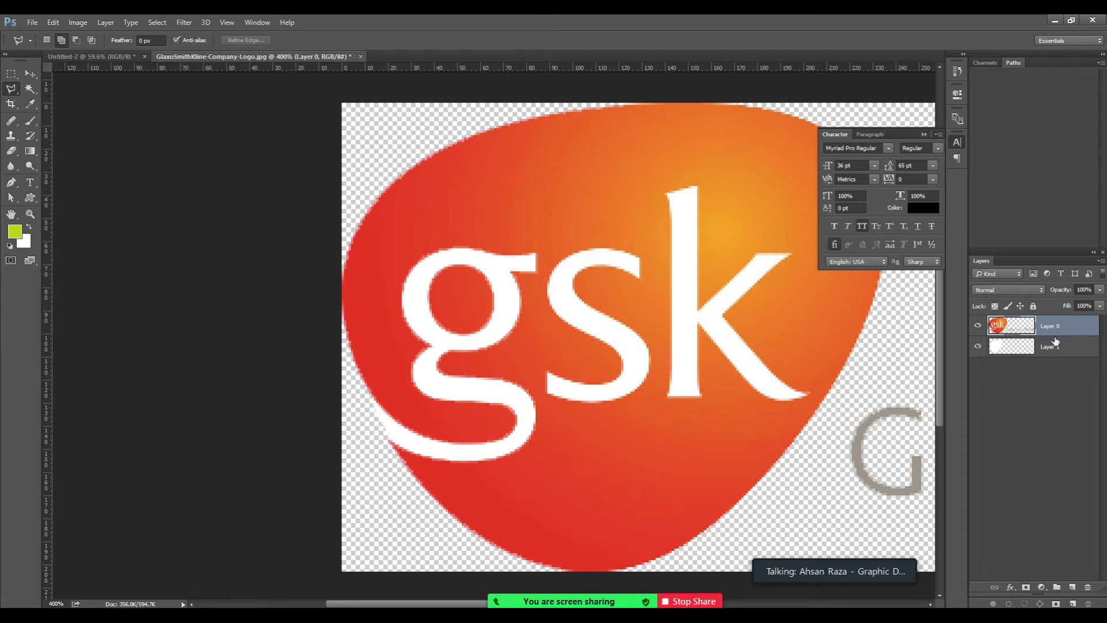
{"action": "left_click", "coordinate": [1055, 344], "text": "shift"}
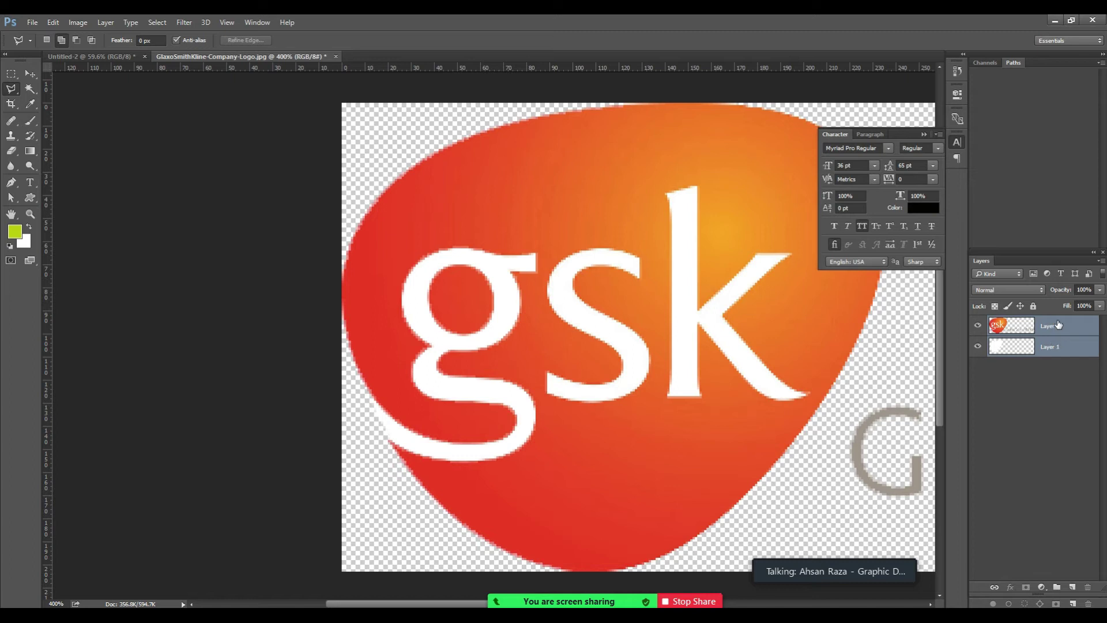
{"action": "left_click", "coordinate": [1059, 324]}
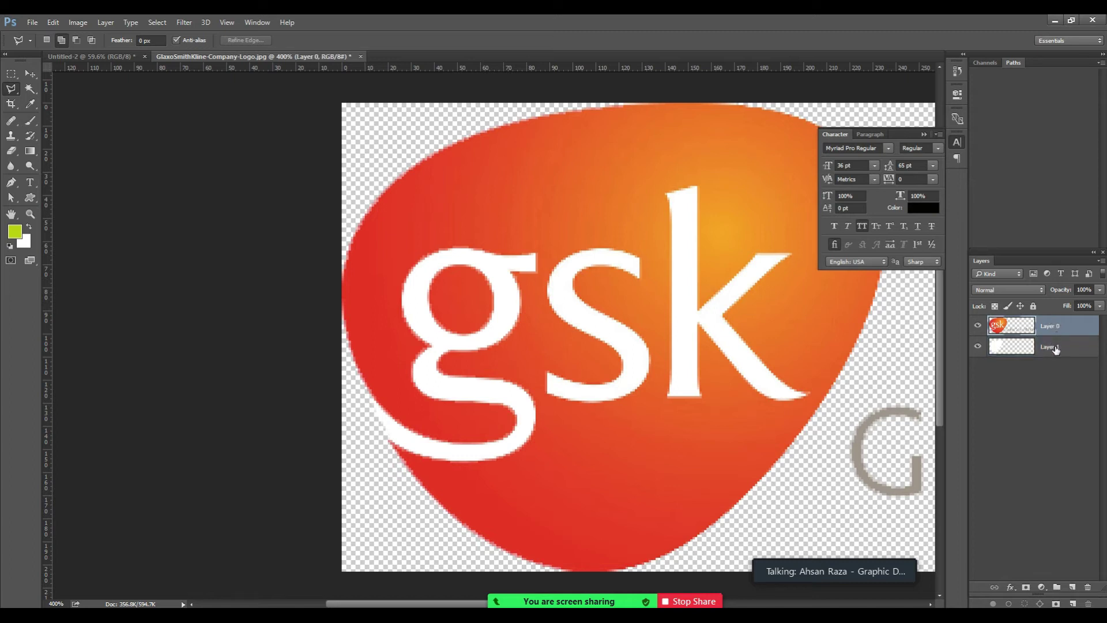
{"action": "left_click", "coordinate": [1056, 348], "text": "shift"}
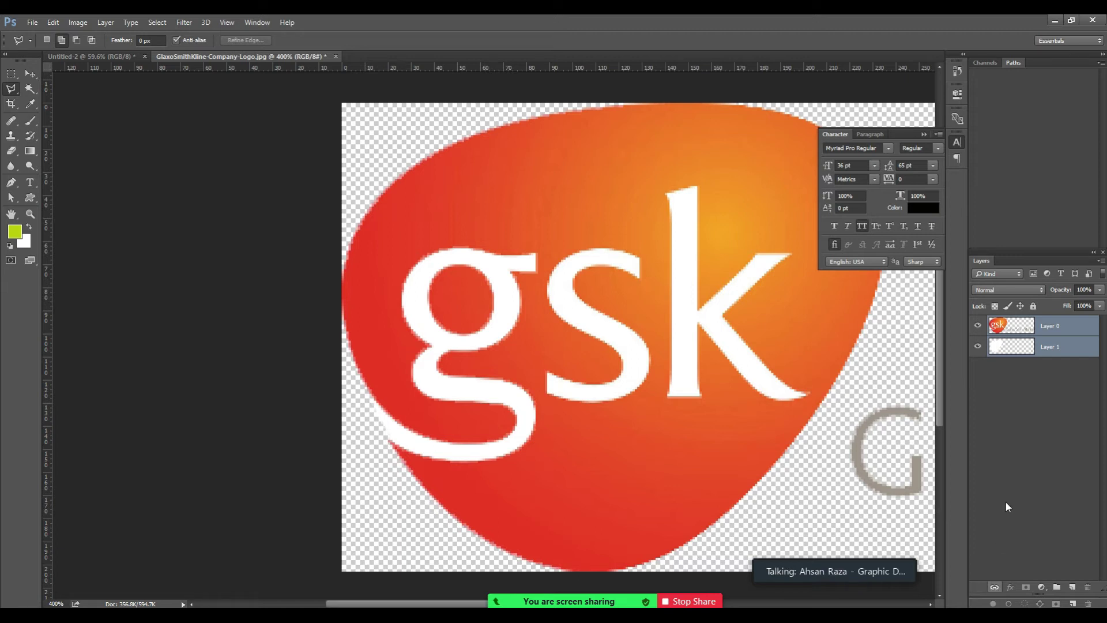
{"action": "left_click", "coordinate": [1075, 324]}
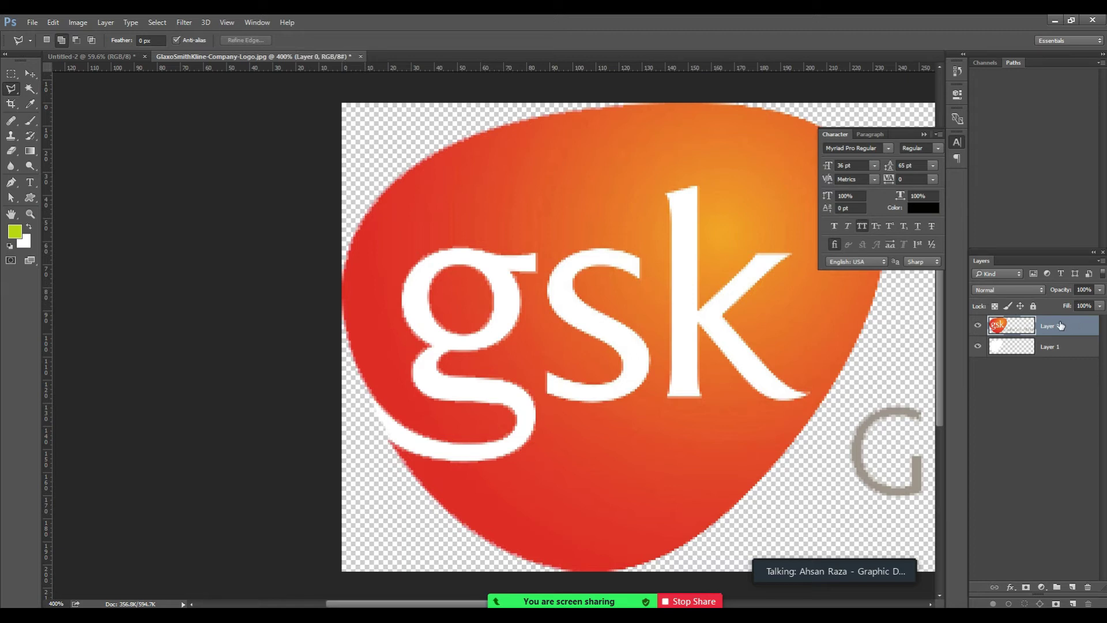
{"action": "left_click", "coordinate": [1056, 346]}
{"action": "left_click", "coordinate": [1056, 326]}
Merge the white backing into the GSK logo and drag it into the Untitled-2 flyer at top-left.
{"action": "key", "text": "ctrl+e"}
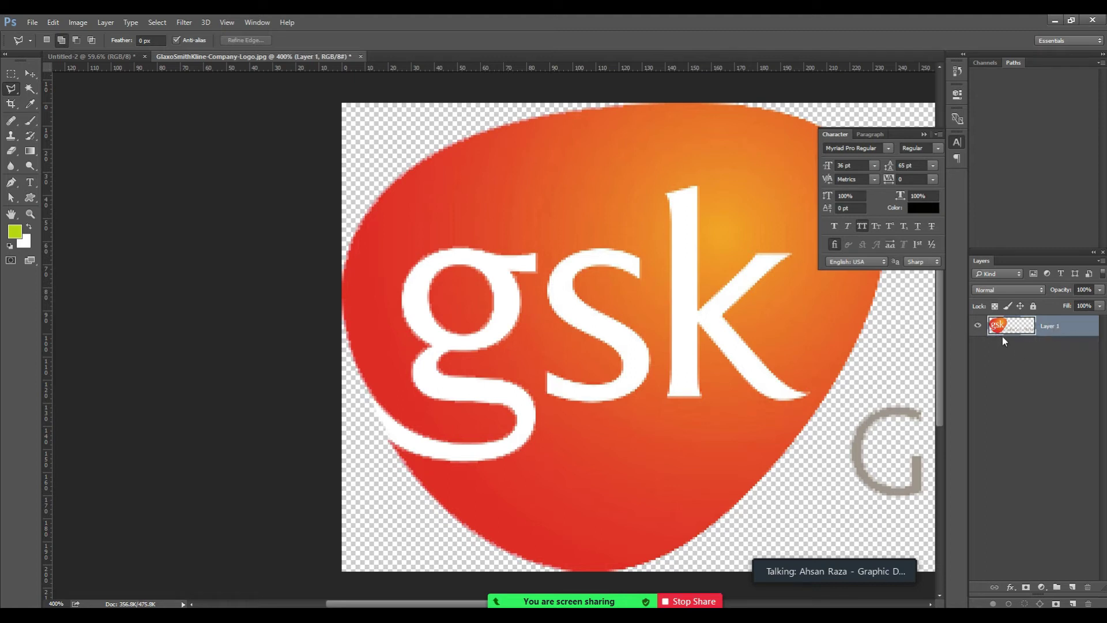
{"action": "left_click", "coordinate": [31, 74]}
{"action": "left_click_drag", "start_coordinate": [527, 207], "coordinate": [379, 129]}
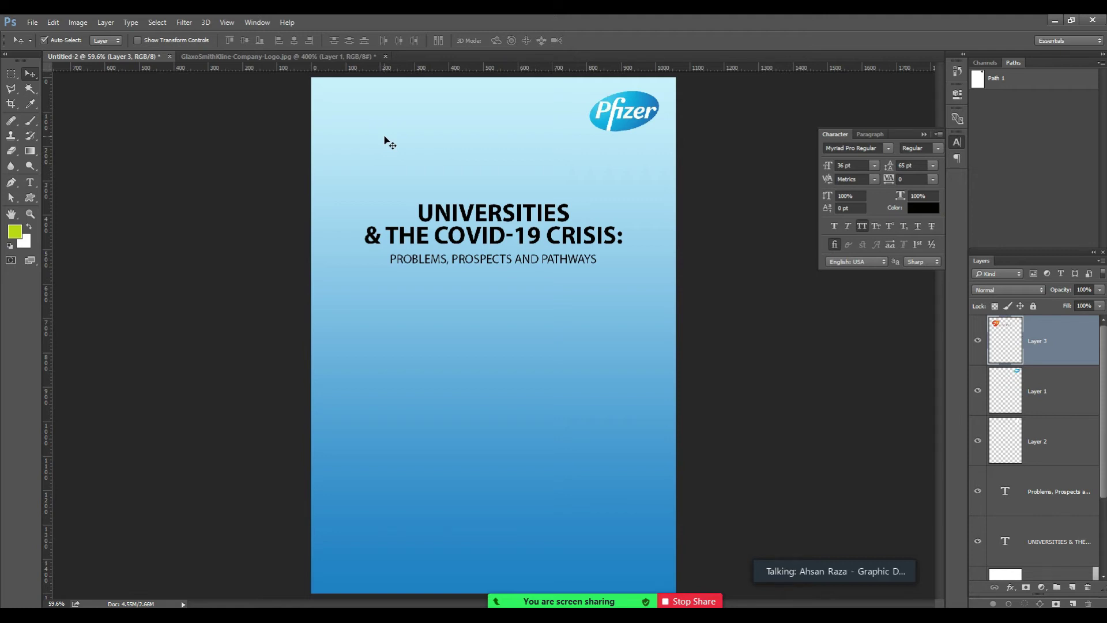
Zoom the flyer view to check the logo beside the title area.
{"action": "key", "text": "ctrl+minus"}
{"action": "key", "text": "ctrl+minus"}
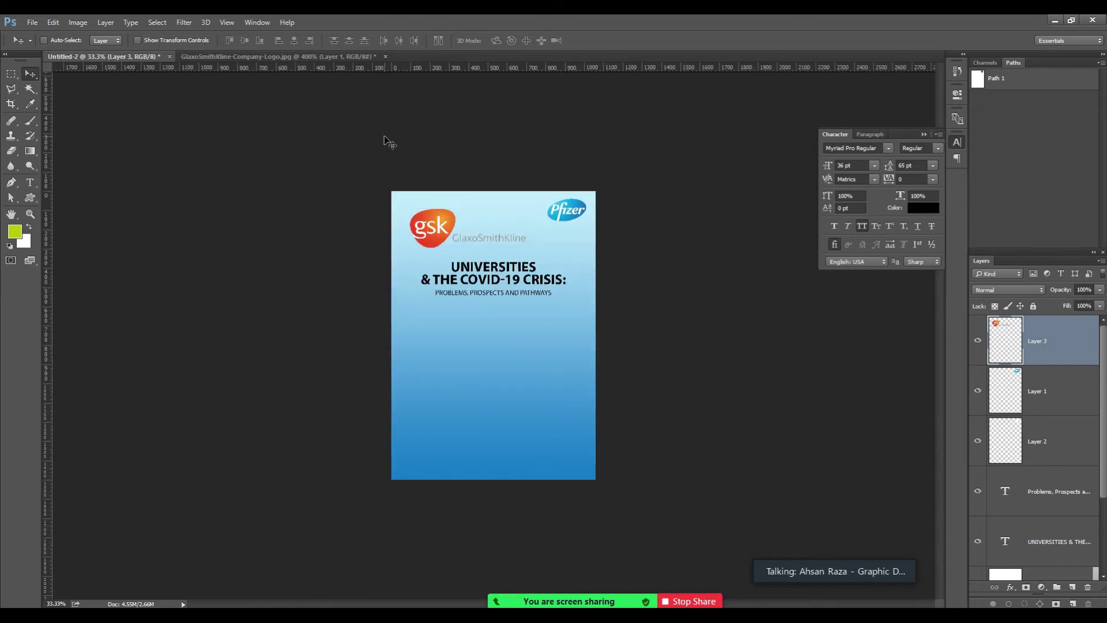
{"action": "key", "text": "z"}
{"action": "left_click", "coordinate": [473, 263]}
{"action": "left_click", "coordinate": [465, 252]}
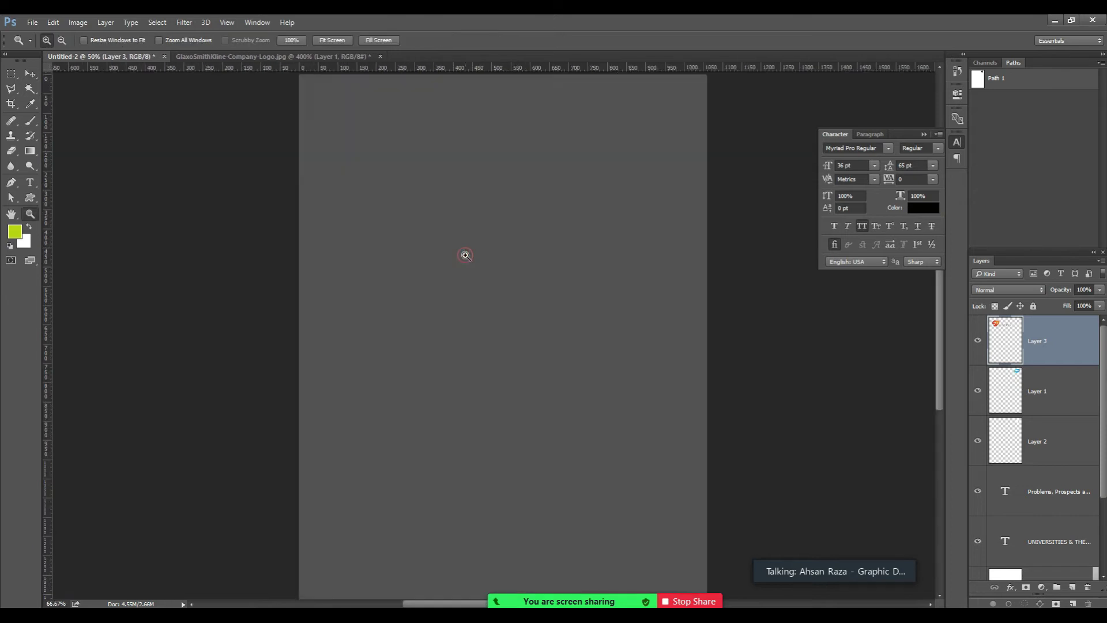
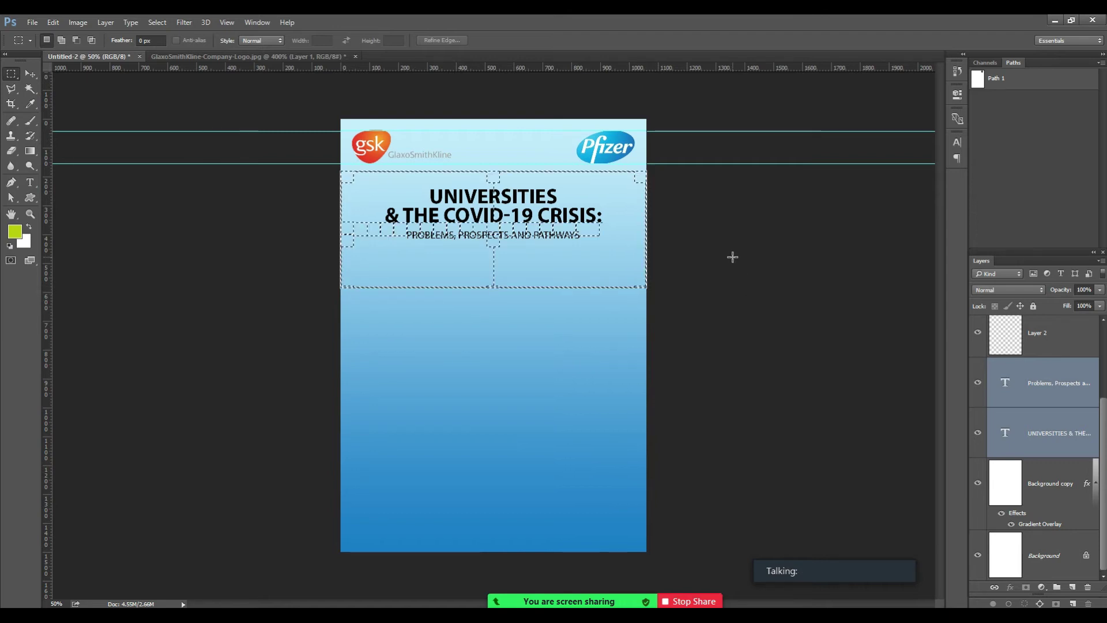
Fill a new layer with white to form the band below the logos.
{"action": "key", "text": "ctrl+shift+n"}
{"action": "key", "text": "Return"}
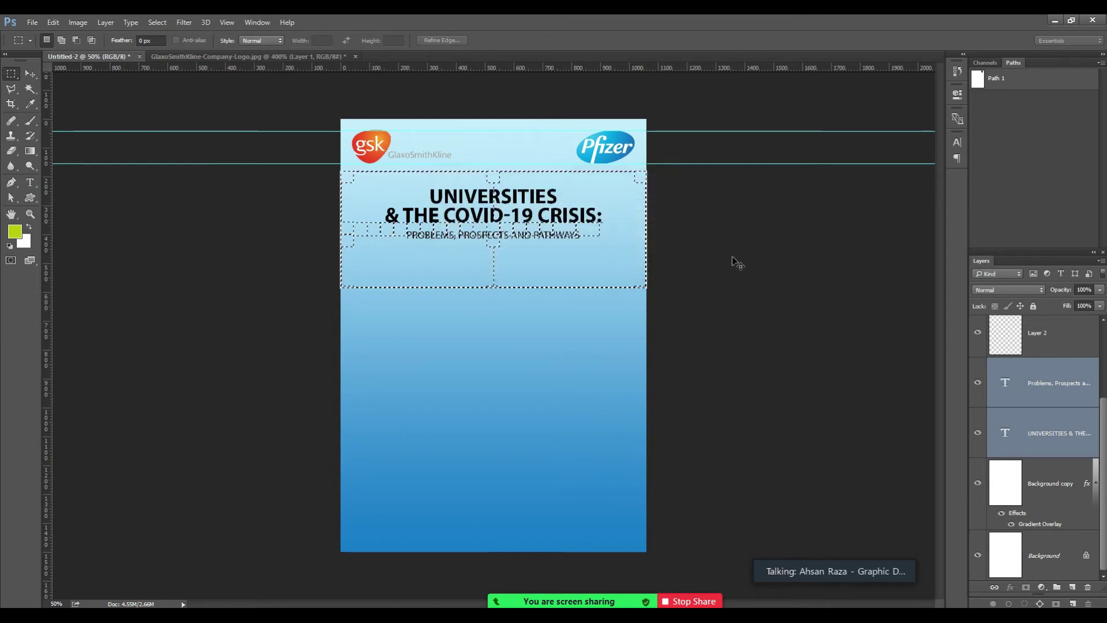
{"action": "key", "text": "ctrl+BackSpace"}
{"action": "key", "text": "ctrl+d"}
Bring both title text layers above the white band, then open blue-covid-banner.jpg.
{"action": "left_click", "coordinate": [1058, 464]}
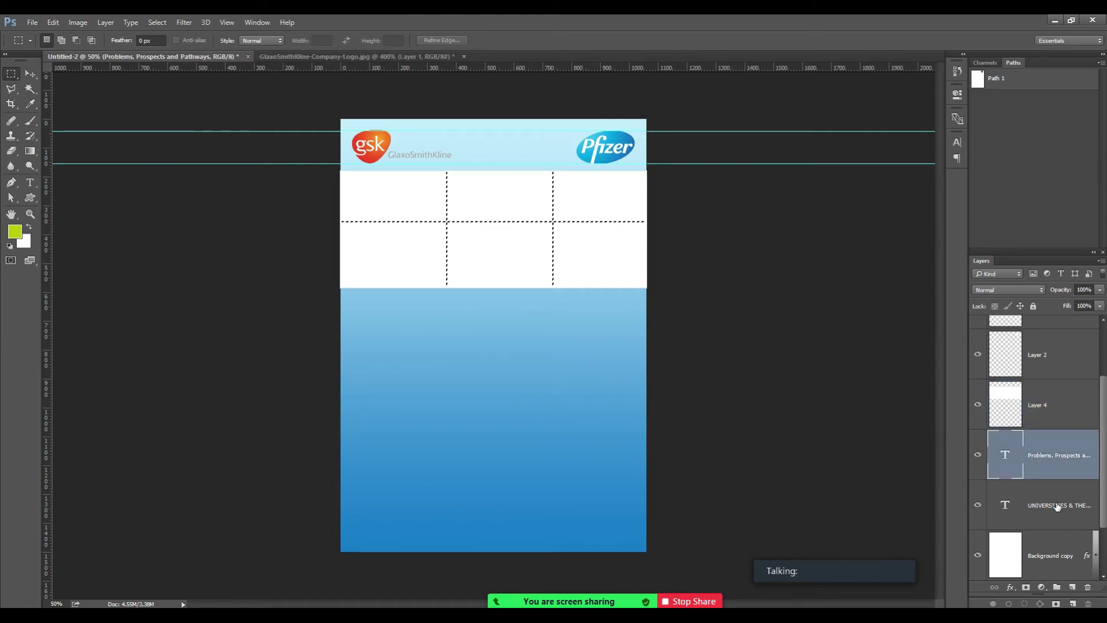
{"action": "left_click", "coordinate": [1056, 506], "text": "shift"}
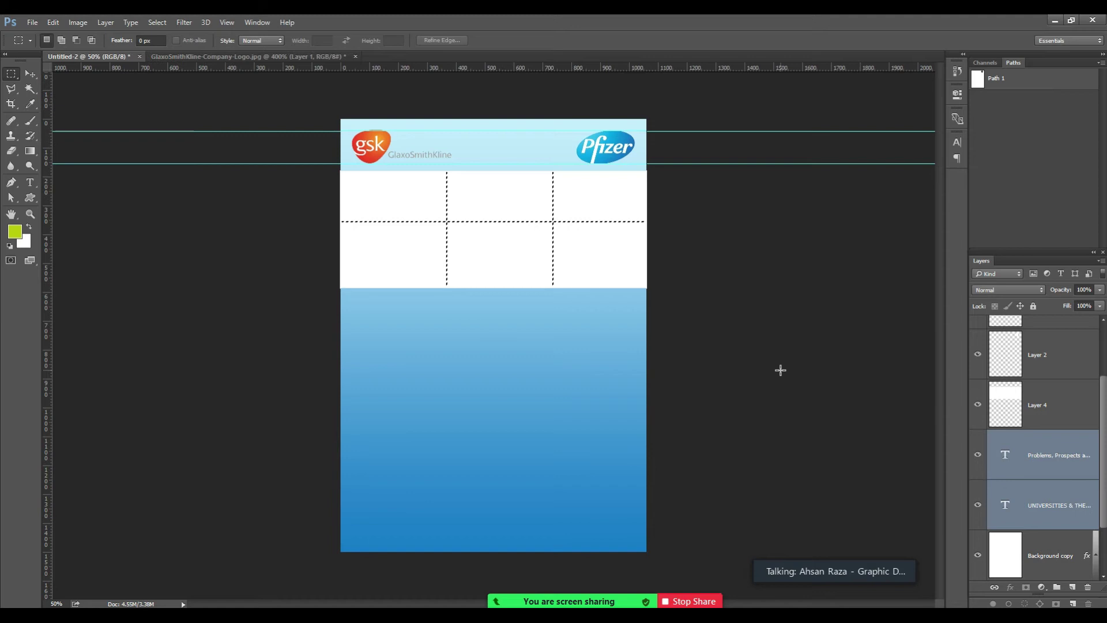
{"action": "key", "text": "v"}
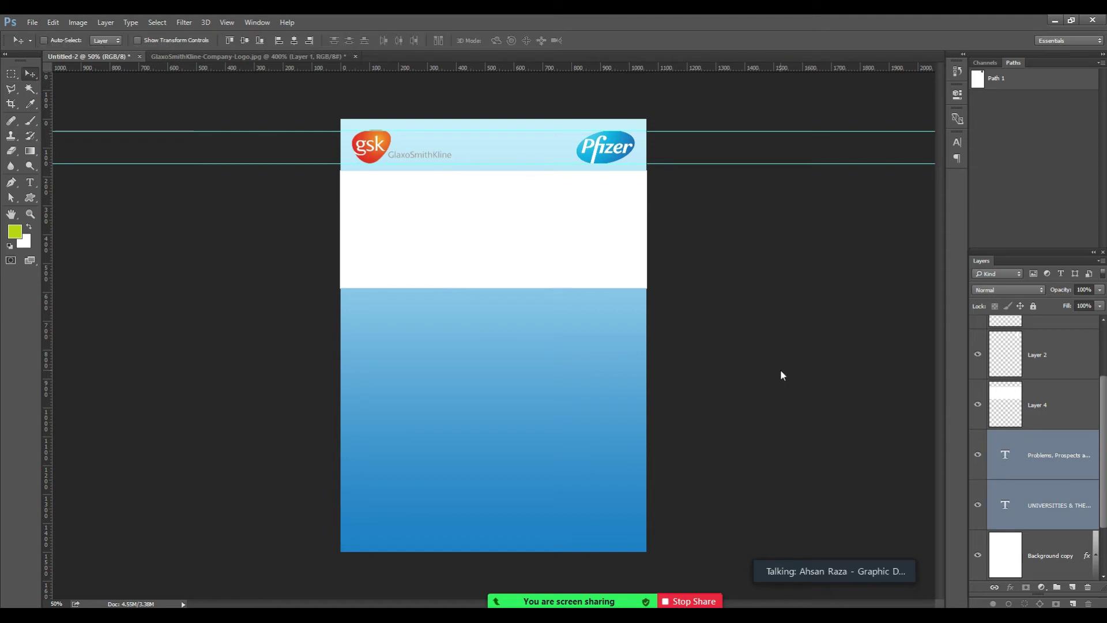
{"action": "key", "text": "shift+Down"}
{"action": "key", "text": "shift+Down"}
{"action": "key", "text": "shift+Down"}
{"action": "key", "text": "shift+Down"}
{"action": "key", "text": "shift+Down"}
{"action": "key", "text": "shift+Down"}
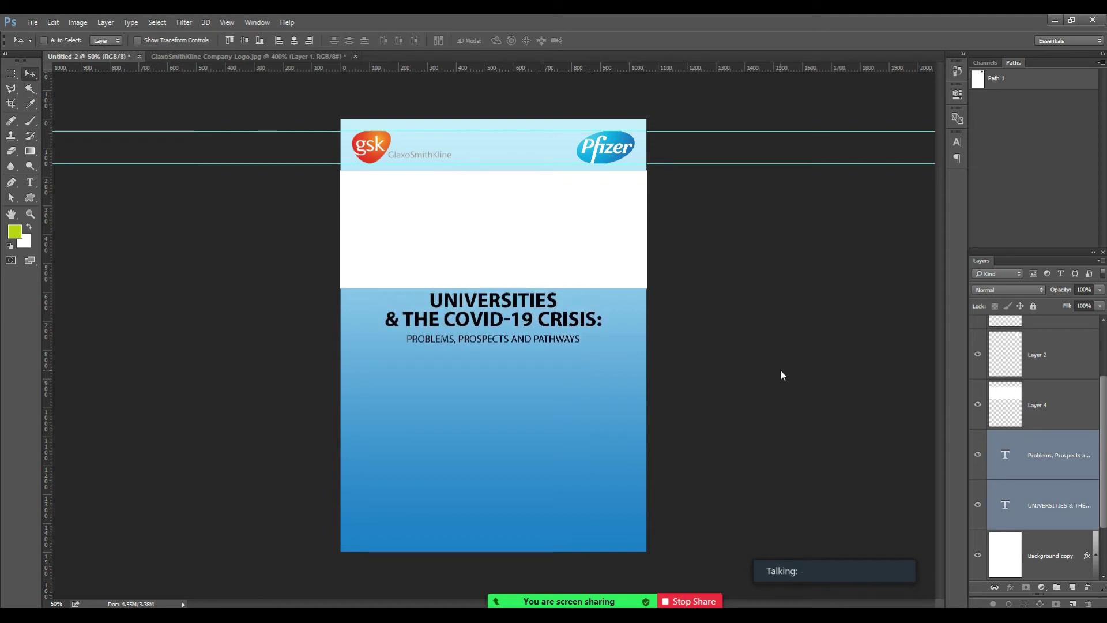
{"action": "key", "text": "shift+Up"}
{"action": "key", "text": "shift+Up"}
{"action": "key", "text": "shift+Up"}
{"action": "key", "text": "shift+Up"}
{"action": "key", "text": "shift+Up"}
{"action": "key", "text": "shift+Up"}
{"action": "key", "text": "shift+Up"}
{"action": "key", "text": "shift+Up"}
{"action": "key", "text": "shift+Up"}
{"action": "key", "text": "shift+Up"}
{"action": "key", "text": "shift+Up"}
{"action": "key", "text": "shift+Up"}
{"action": "key", "text": "shift+Up"}
{"action": "key", "text": "shift+Up"}
{"action": "key", "text": "shift+Up"}
{"action": "key", "text": "shift+Up"}
{"action": "key", "text": "shift+Up"}
{"action": "key", "text": "shift+Up"}
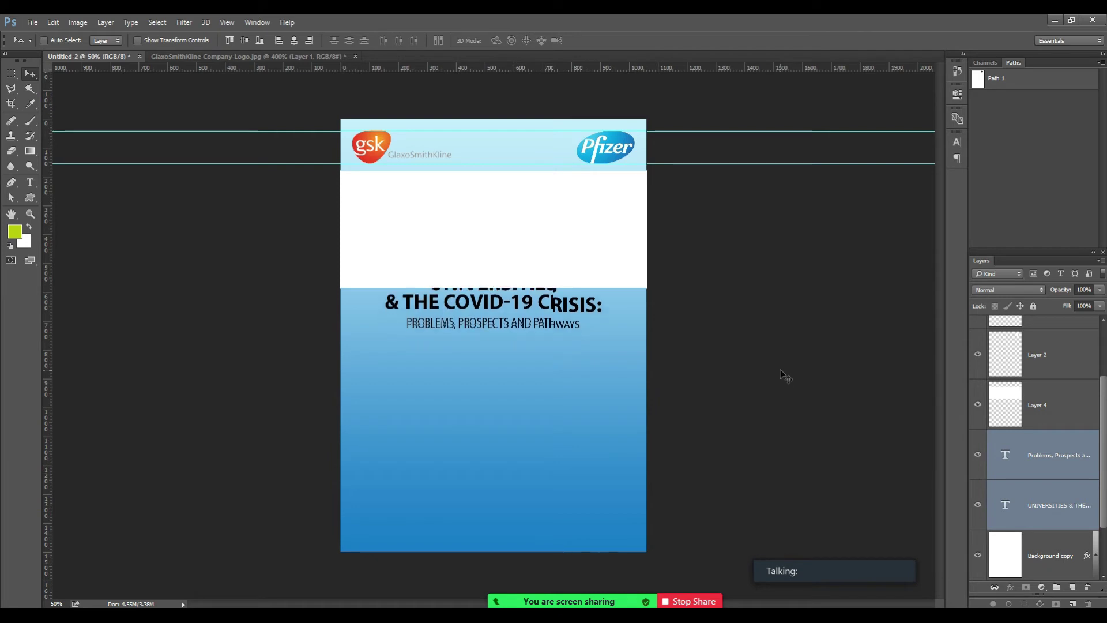
{"action": "key", "text": "ctrl+shift+bracketright"}
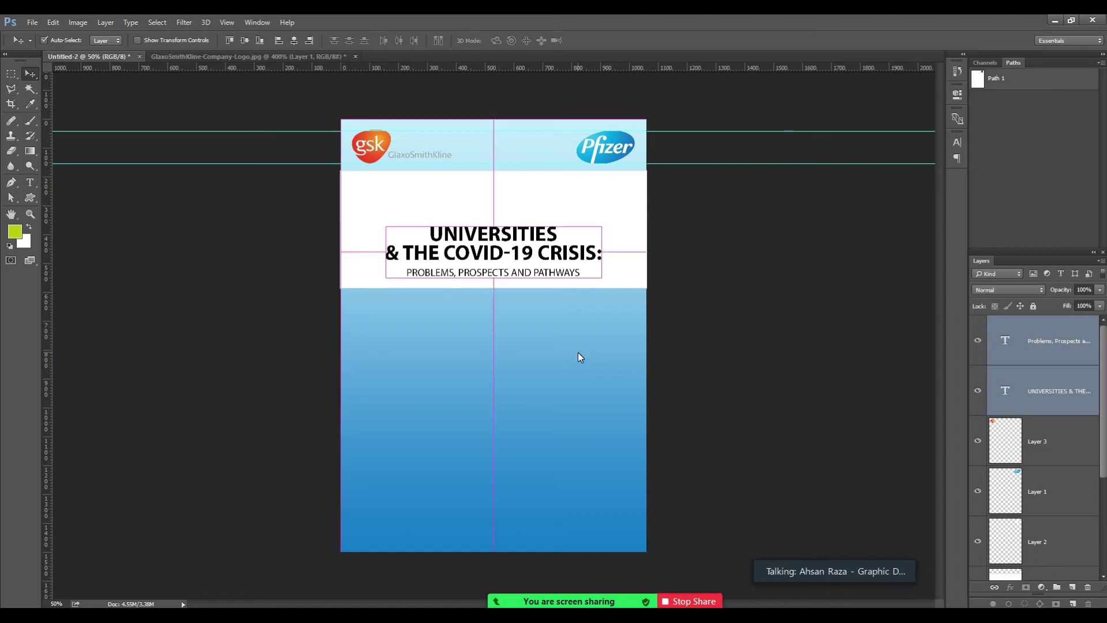
{"action": "key", "text": "ctrl+o"}
{"action": "double_click", "coordinate": [540, 256]}
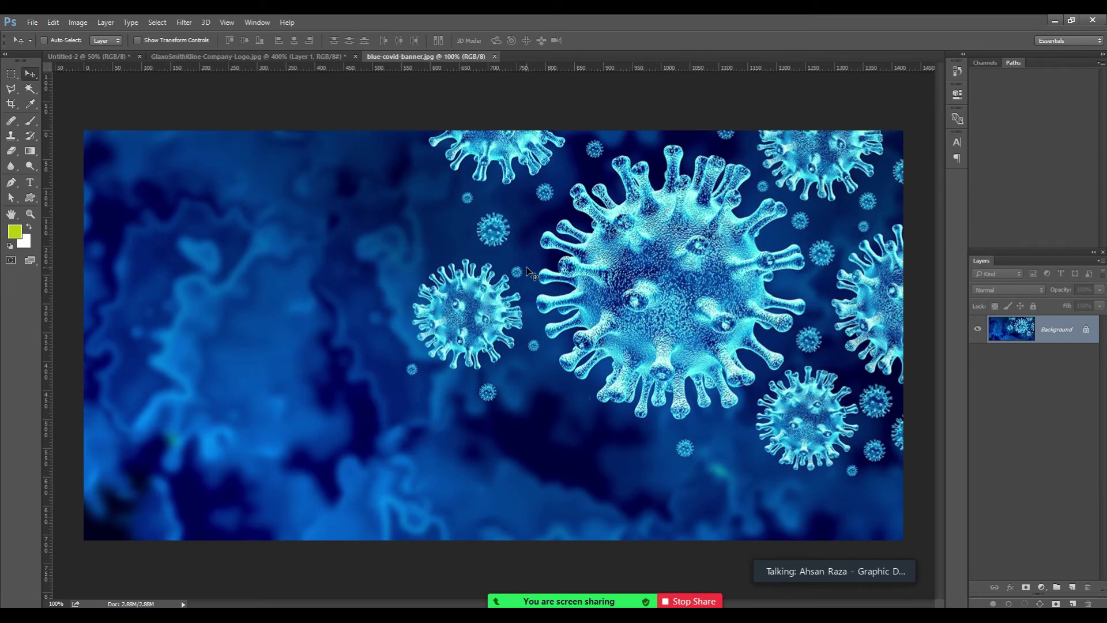
Paste the banner above the white band layer, move it up, and clip it to the band.
{"action": "key", "text": "ctrl+a"}
{"action": "left_click", "coordinate": [87, 56]}
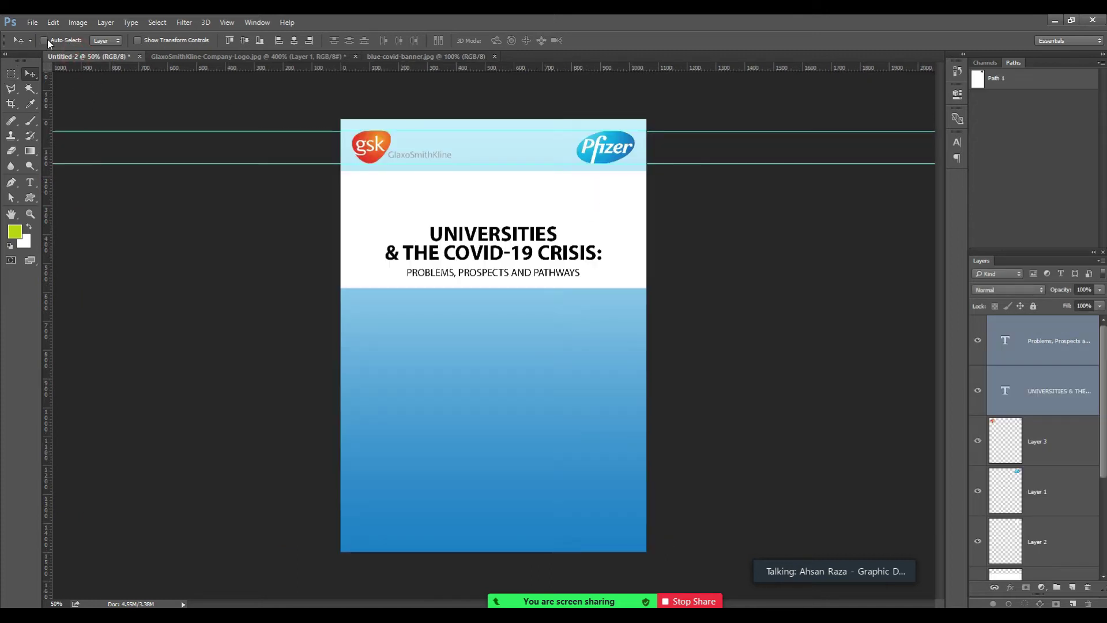
{"action": "left_click", "coordinate": [46, 40]}
{"action": "left_click", "coordinate": [425, 209]}
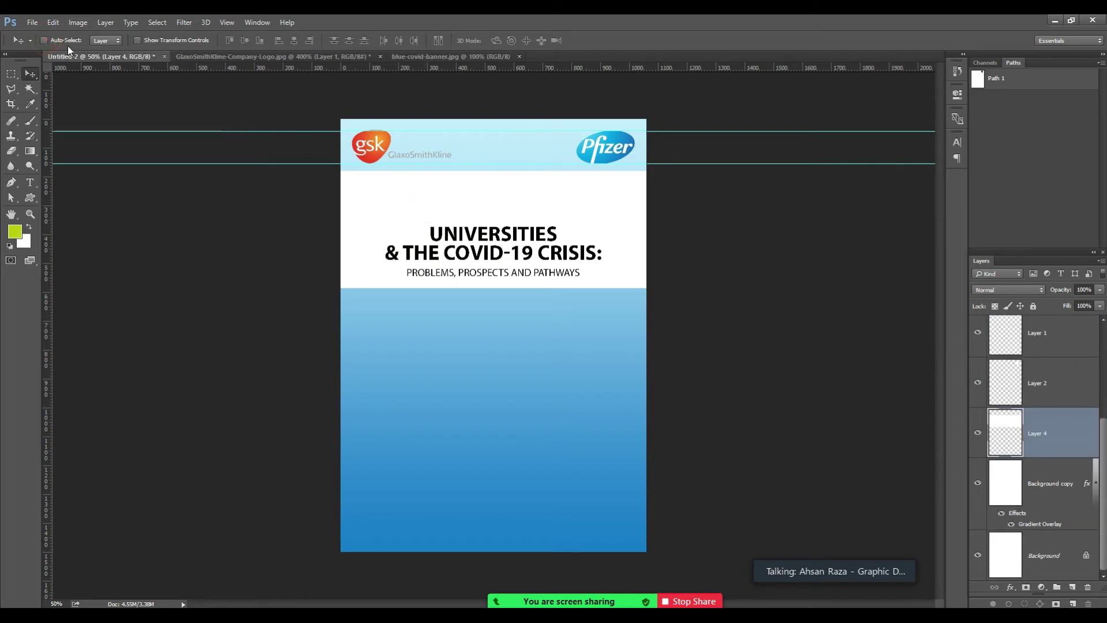
{"action": "key", "text": "ctrl+v"}
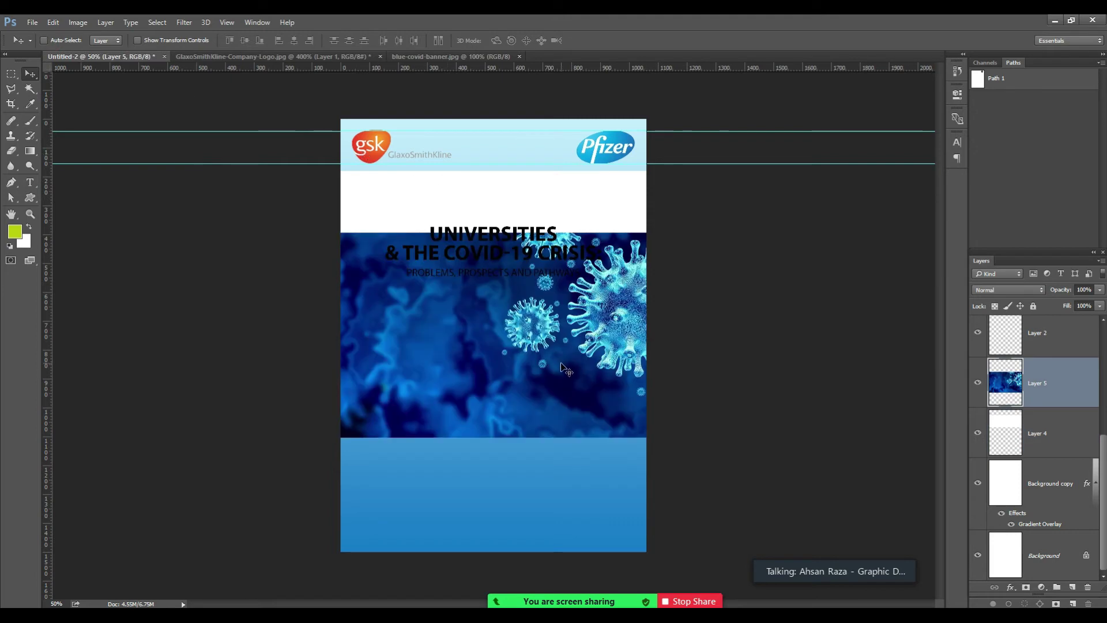
{"action": "left_click_drag", "start_coordinate": [544, 371], "coordinate": [553, 293]}
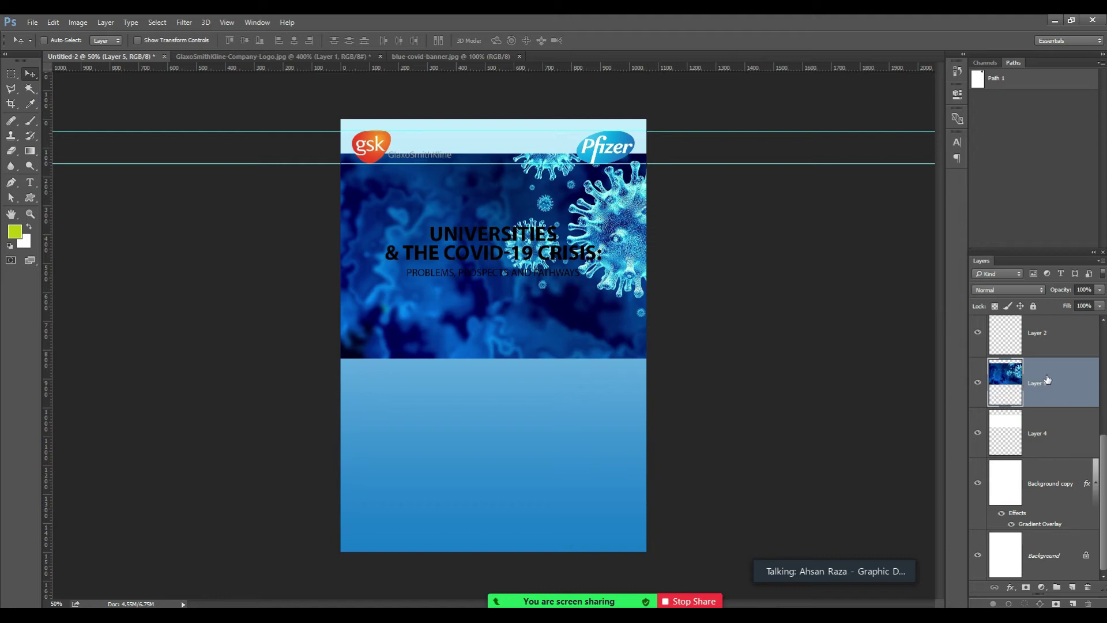
{"action": "left_click", "coordinate": [1050, 431]}
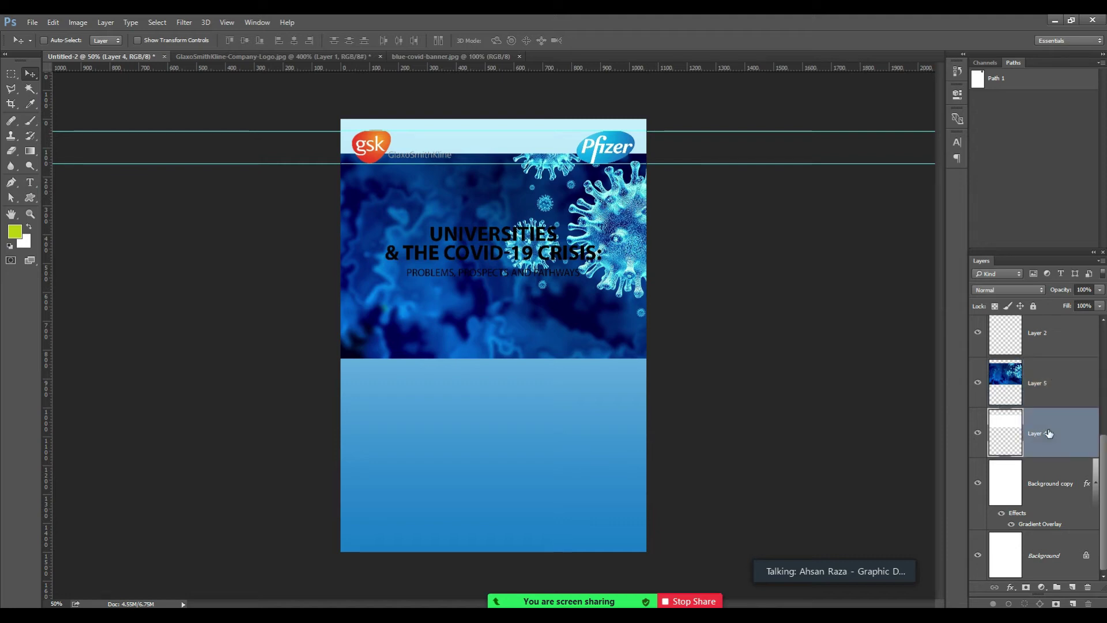
{"action": "left_click", "coordinate": [1041, 372]}
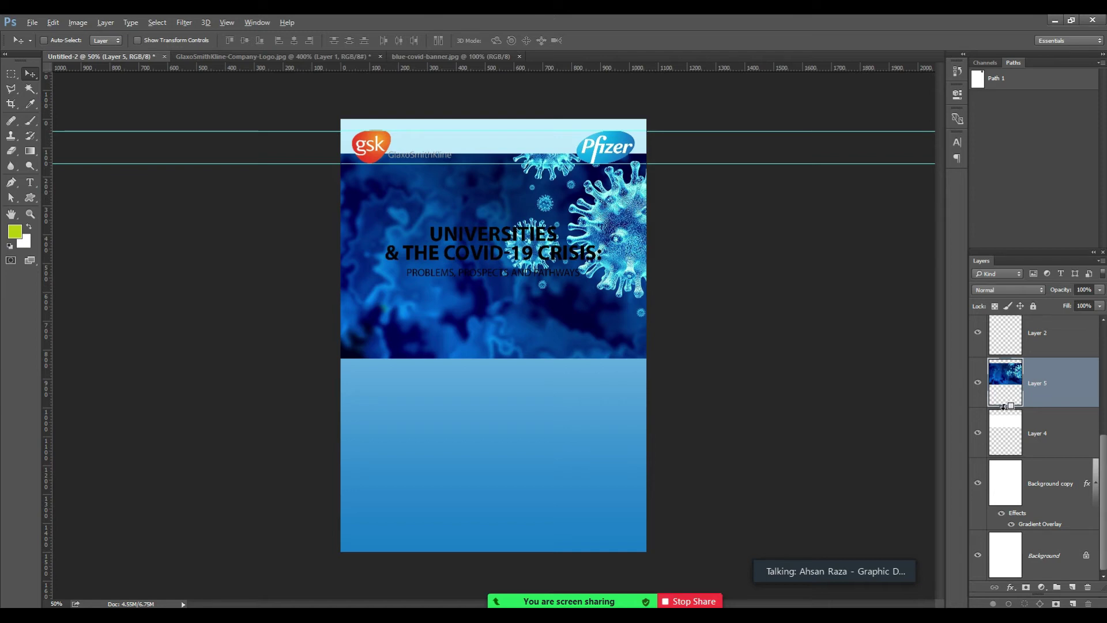
{"action": "left_click", "coordinate": [999, 406], "text": "alt"}
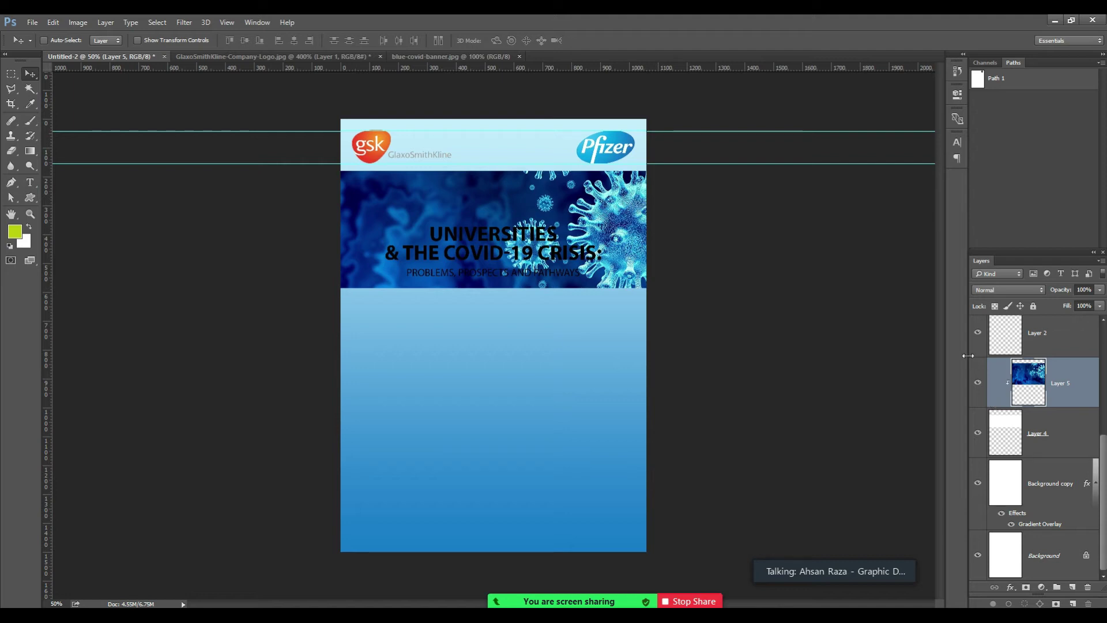
Scale the clipped banner to about 86%, shift it right over the band, and zoom in.
{"action": "key", "text": "ctrl+t"}
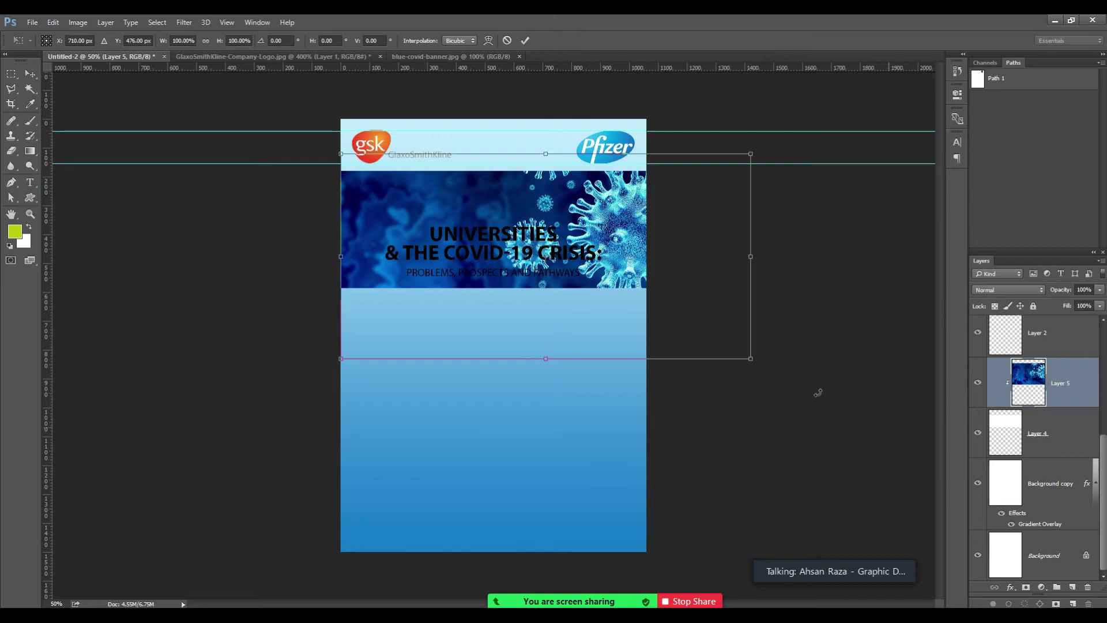
{"action": "left_click_drag", "start_coordinate": [634, 237], "coordinate": [543, 244]}
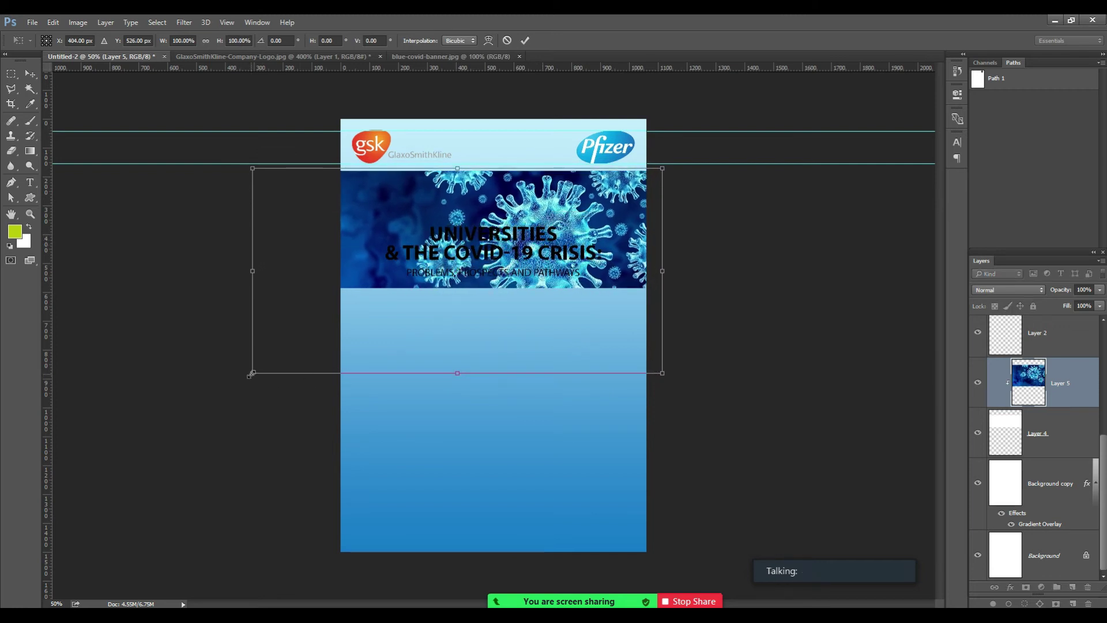
{"action": "left_click_drag", "start_coordinate": [661, 373], "coordinate": [579, 331]}
{"action": "left_click_drag", "start_coordinate": [558, 215], "coordinate": [634, 215]}
{"action": "key", "text": "Return"}
{"action": "key", "text": "z"}
{"action": "left_click", "coordinate": [515, 240]}
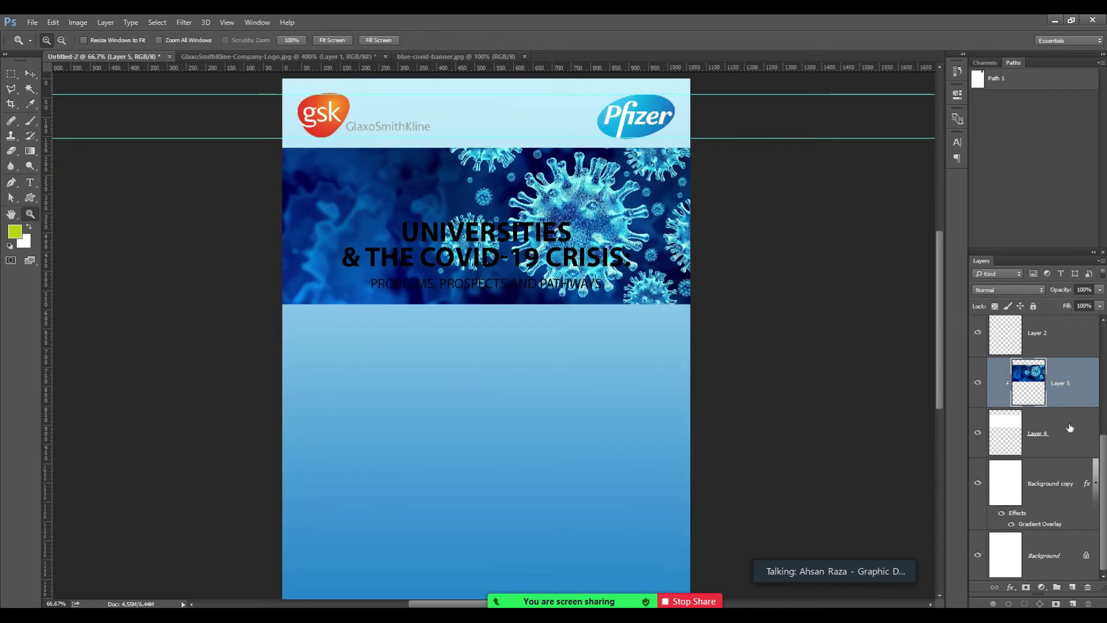
Fill a new layer above the banner with black in the band's shape.
{"action": "left_click", "coordinate": [1020, 436]}
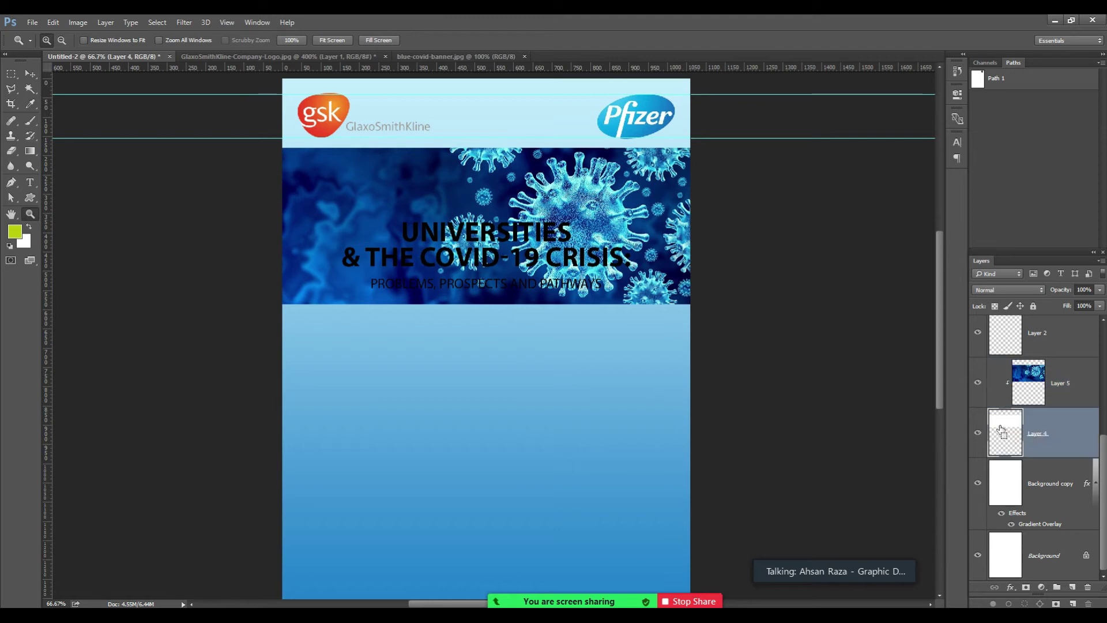
{"action": "left_click", "coordinate": [1001, 425], "text": "ctrl"}
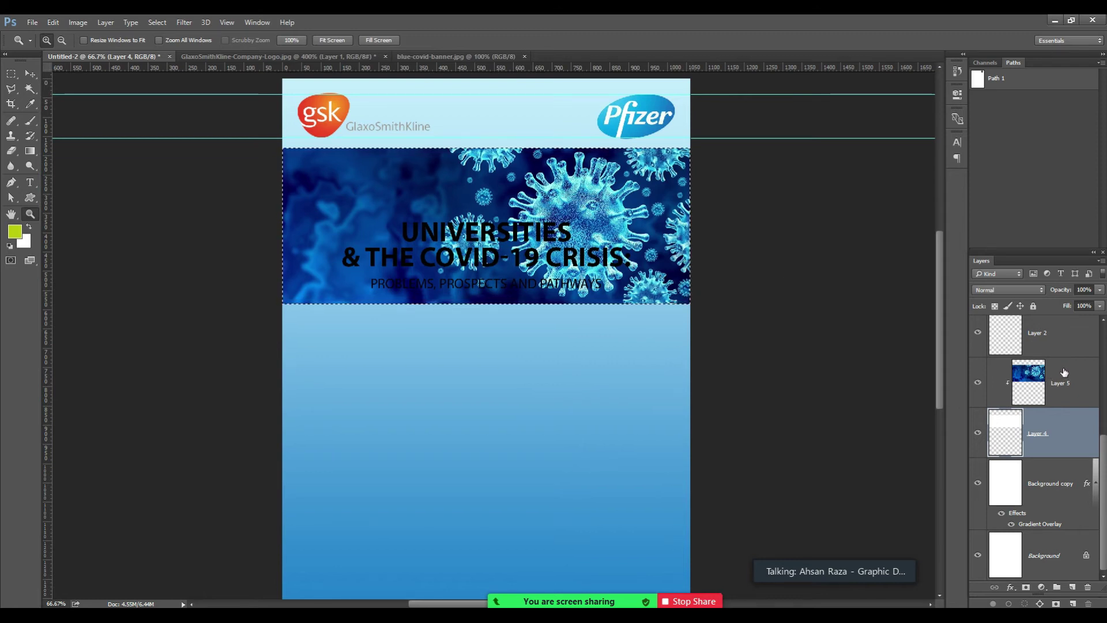
{"action": "left_click", "coordinate": [1063, 373]}
{"action": "left_click", "coordinate": [1071, 588]}
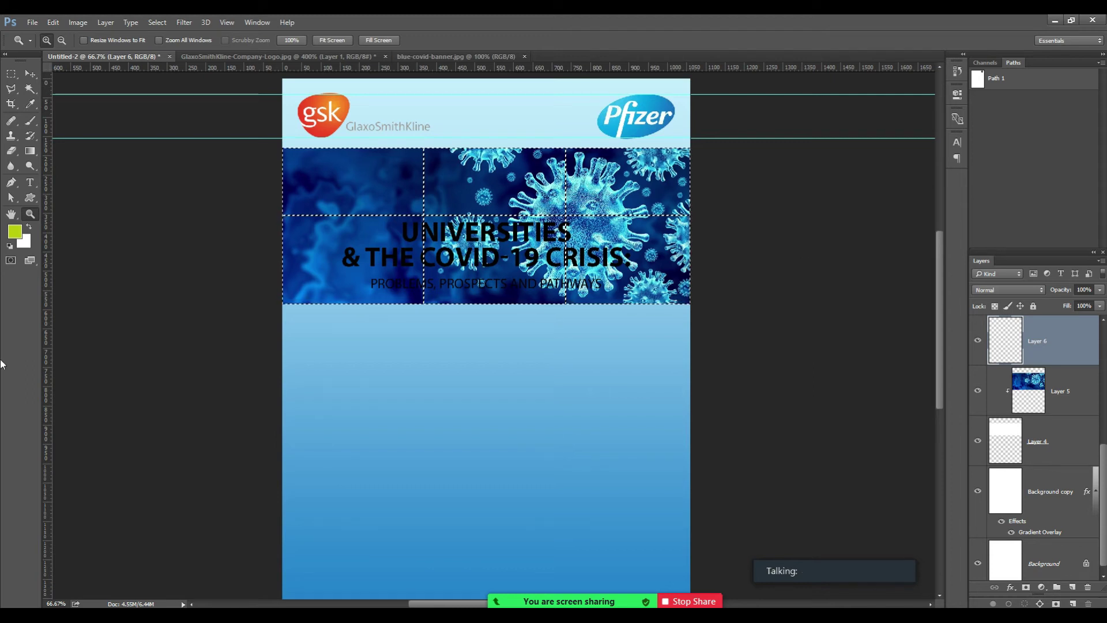
{"action": "left_click", "coordinate": [16, 233]}
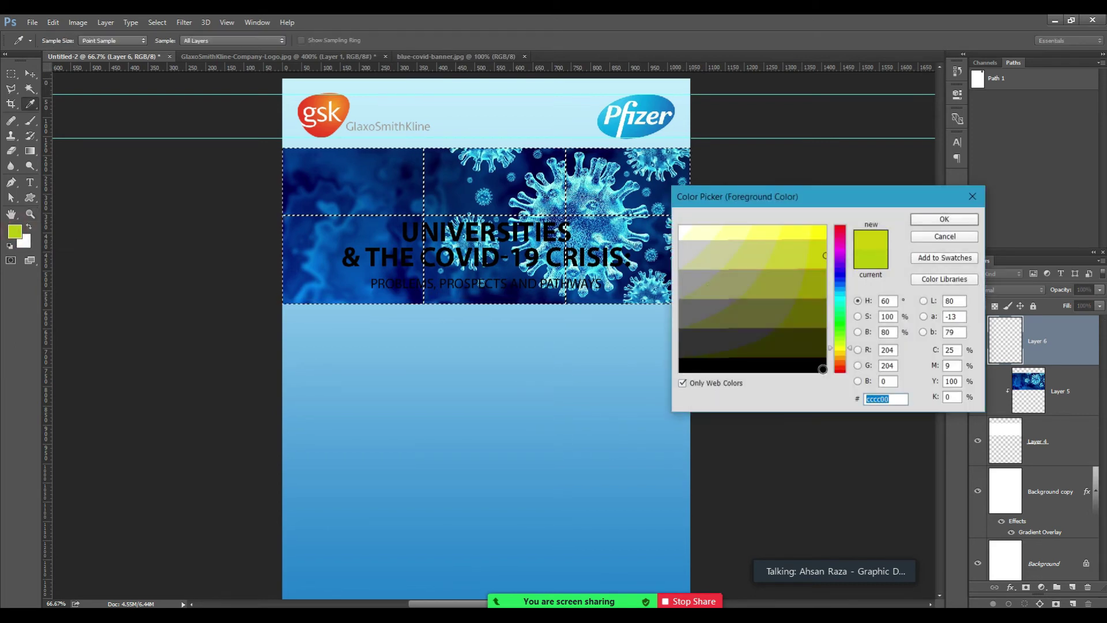
{"action": "left_click", "coordinate": [822, 369]}
{"action": "left_click", "coordinate": [922, 221]}
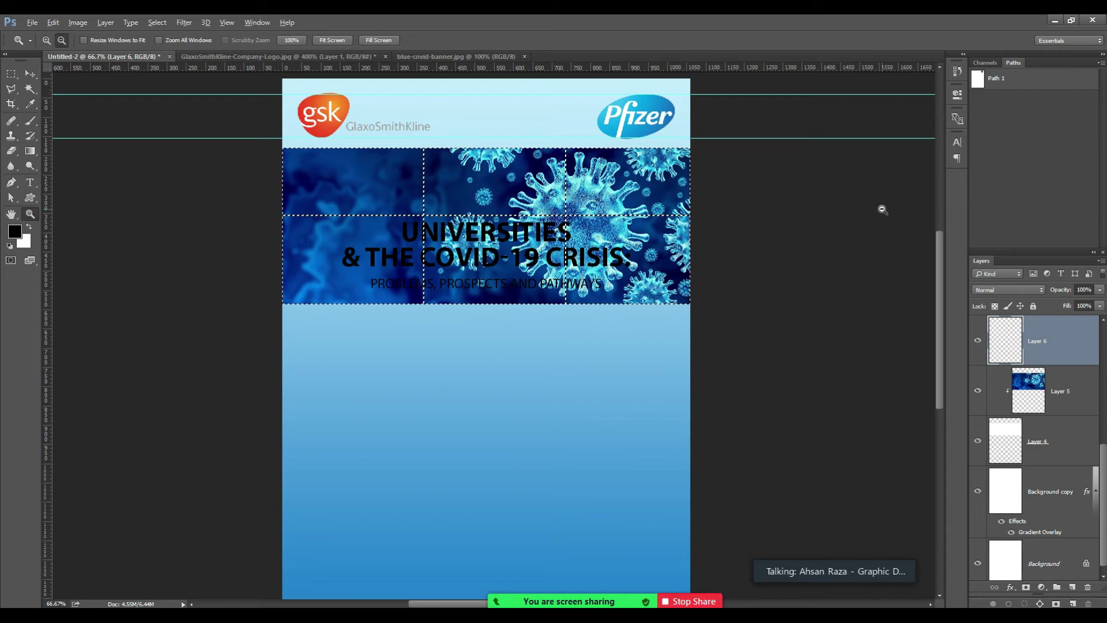
{"action": "key", "text": "alt+BackSpace"}
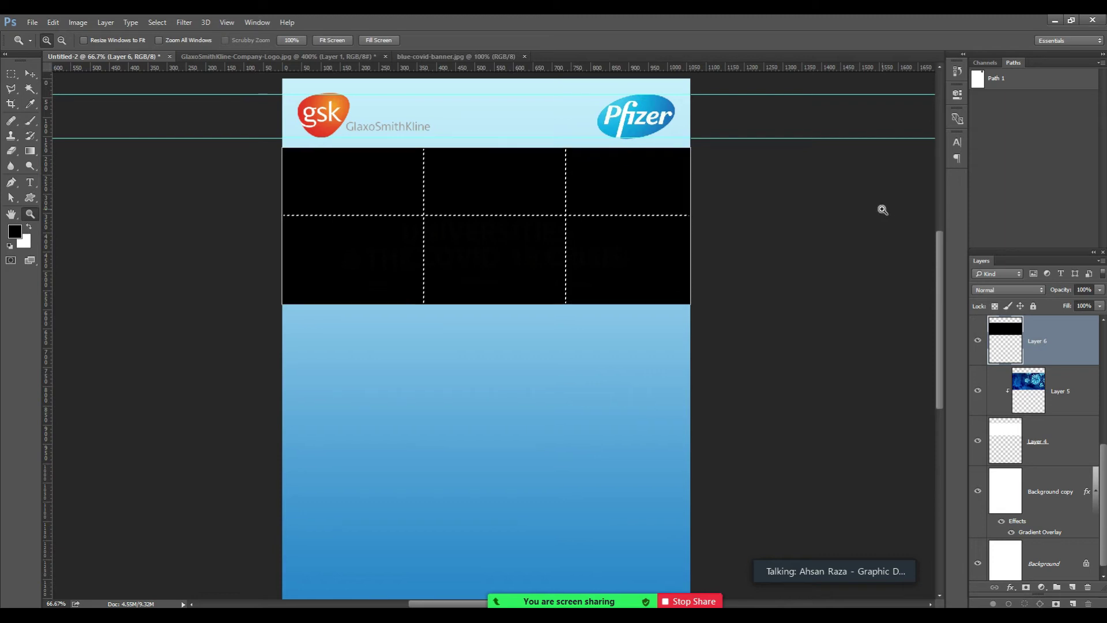
{"action": "key", "text": "ctrl+d"}
Set the black overlay layer's opacity to 50%.
{"action": "key", "text": "ctrl+minus"}
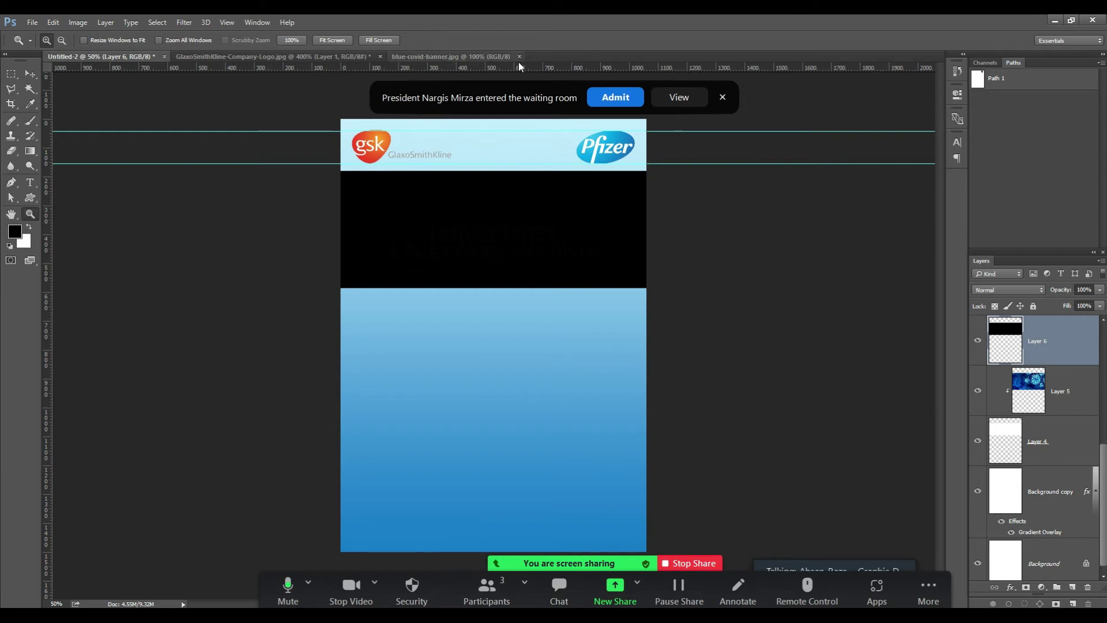
{"action": "left_click", "coordinate": [610, 102]}
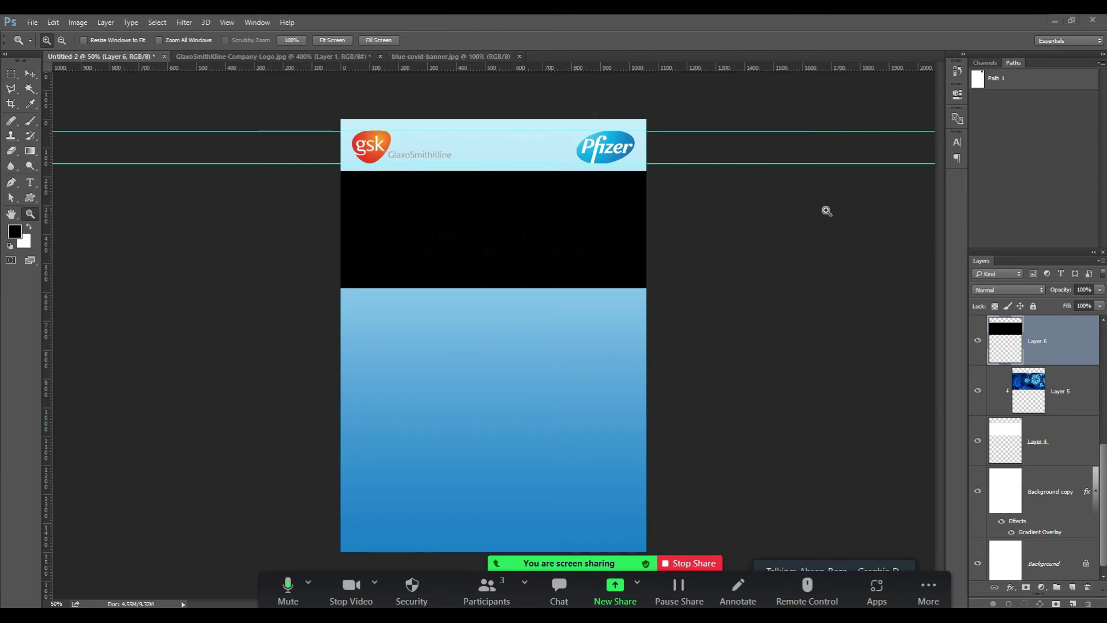
{"action": "left_click", "coordinate": [1080, 289]}
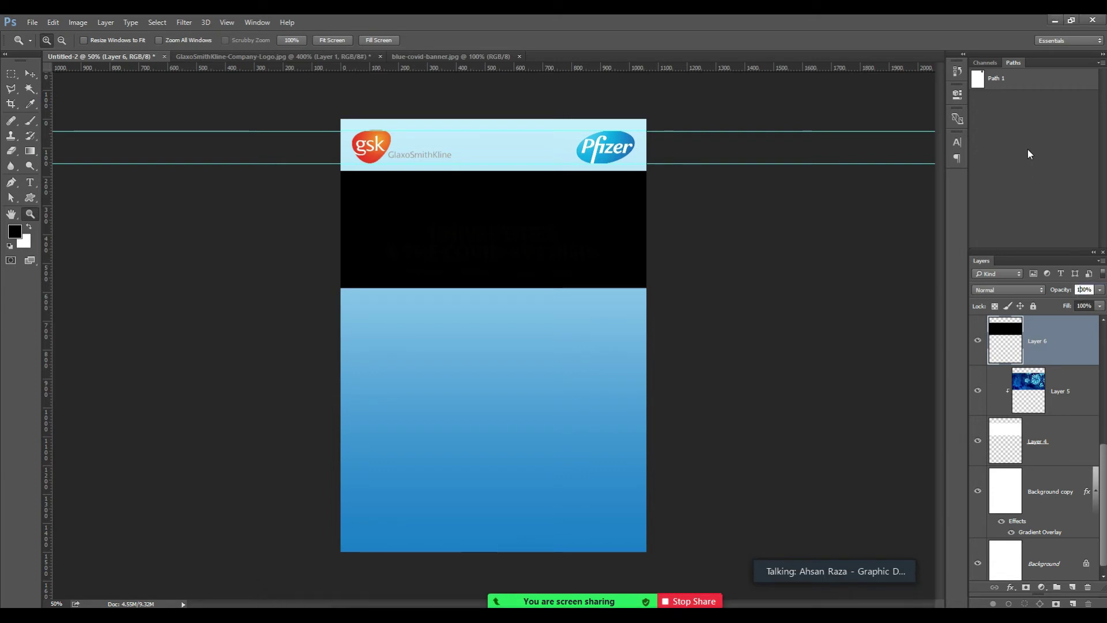
{"action": "double_click", "coordinate": [1083, 289]}
{"action": "type", "text": "50"}
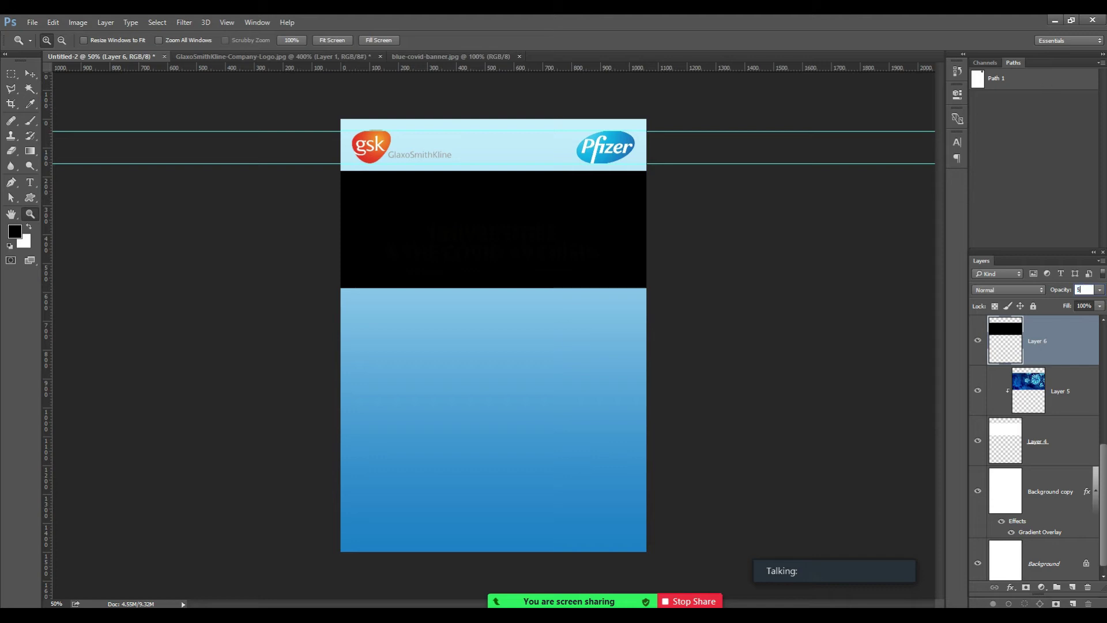
{"action": "key", "text": "Return"}
{"action": "key", "text": "ctrl+plus"}
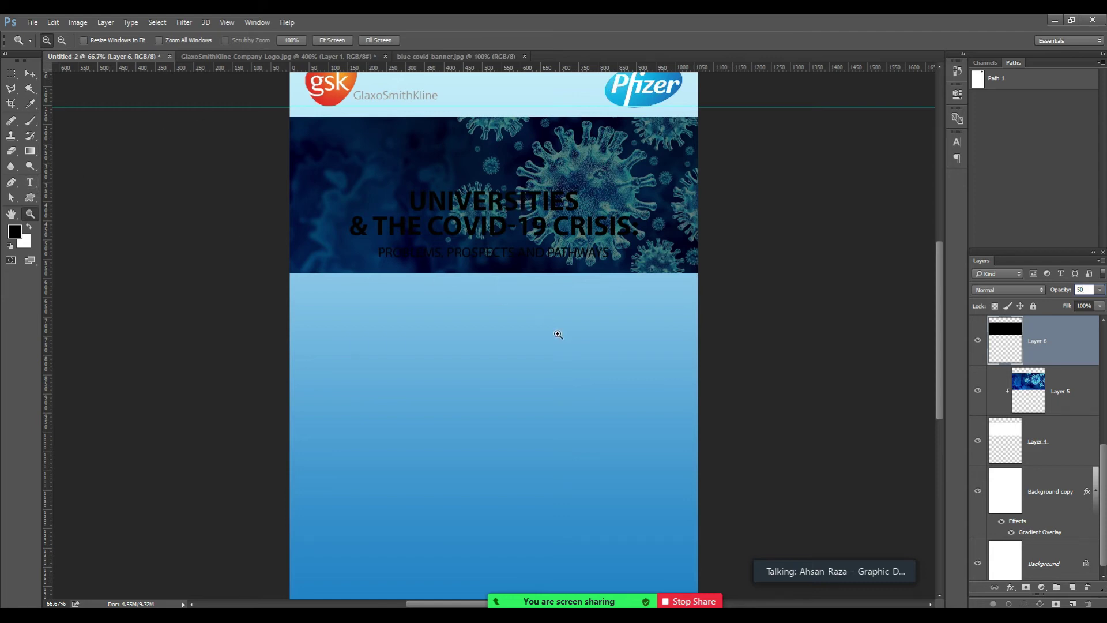
Make the 'Universities & the COVID-19 Crisis' headline white.
{"action": "left_click", "coordinate": [30, 185]}
{"action": "left_click_drag", "start_coordinate": [414, 198], "coordinate": [674, 231]}
{"action": "left_click", "coordinate": [407, 42]}
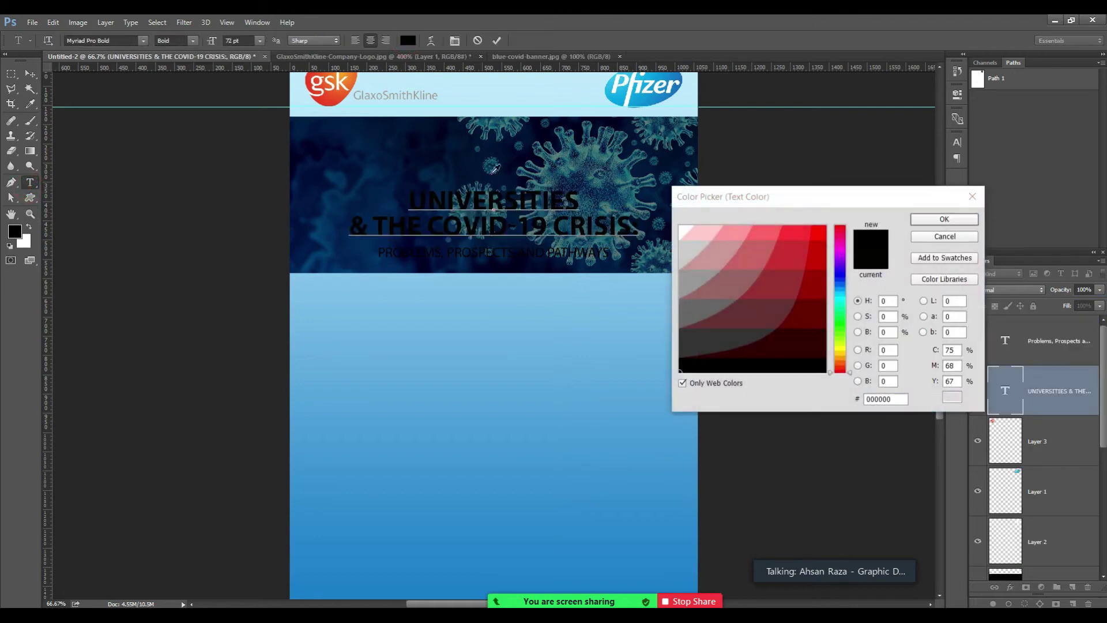
{"action": "left_click", "coordinate": [682, 229]}
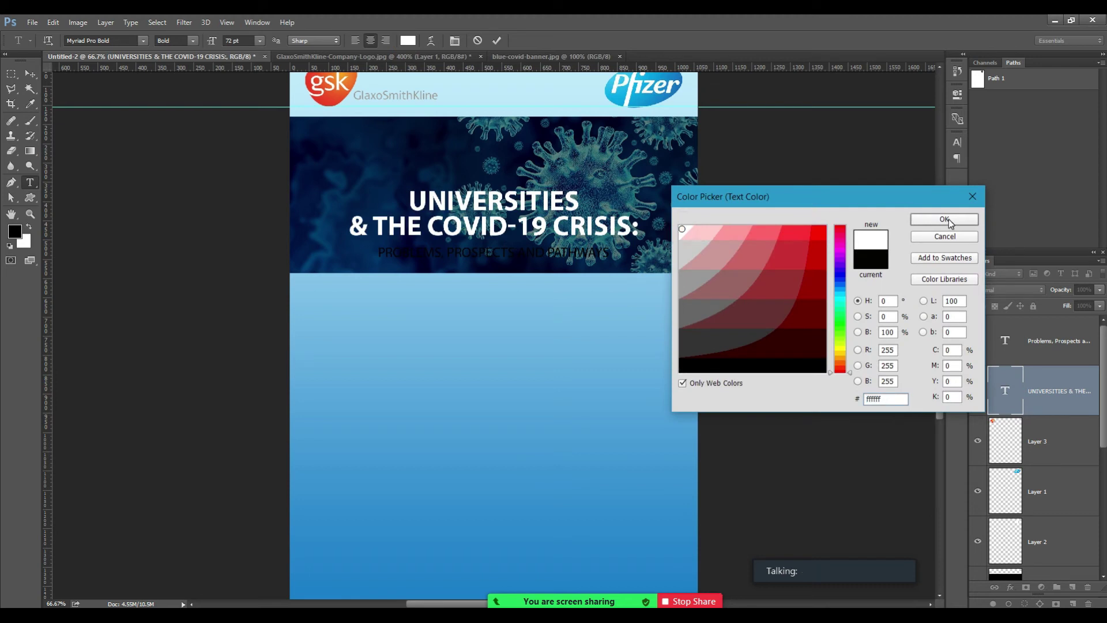
{"action": "left_click", "coordinate": [943, 219]}
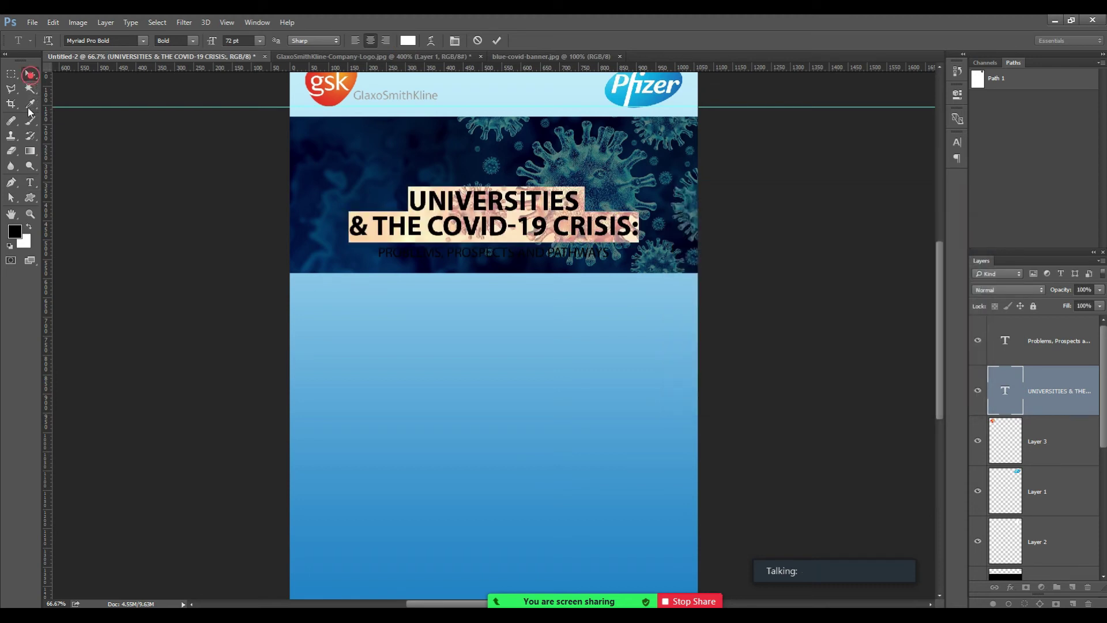
{"action": "key", "text": "ctrl+Return"}
Make the 'PROBLEMS, PROSPECTS AND PATHWAYS' subtitle white as well.
{"action": "left_click", "coordinate": [433, 246]}
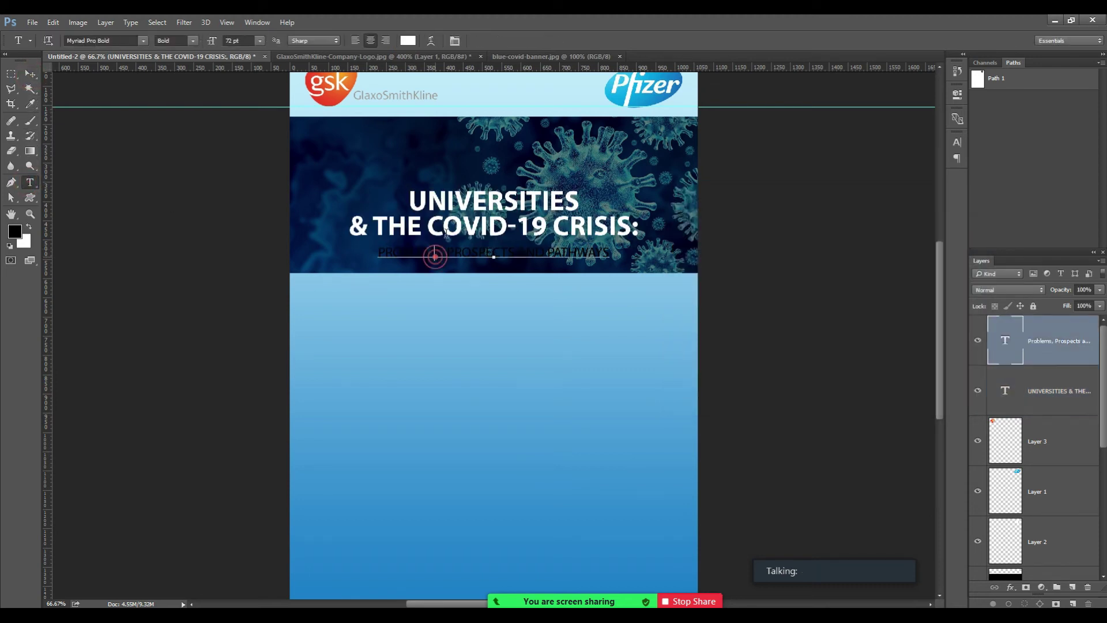
{"action": "key", "text": "ctrl+a"}
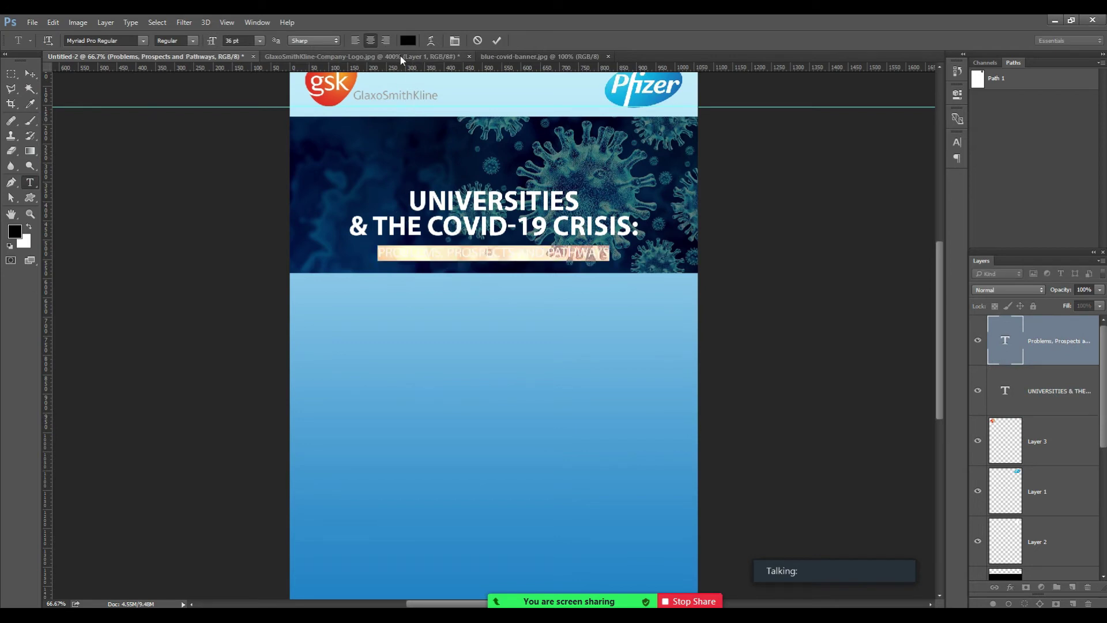
{"action": "left_click", "coordinate": [407, 40]}
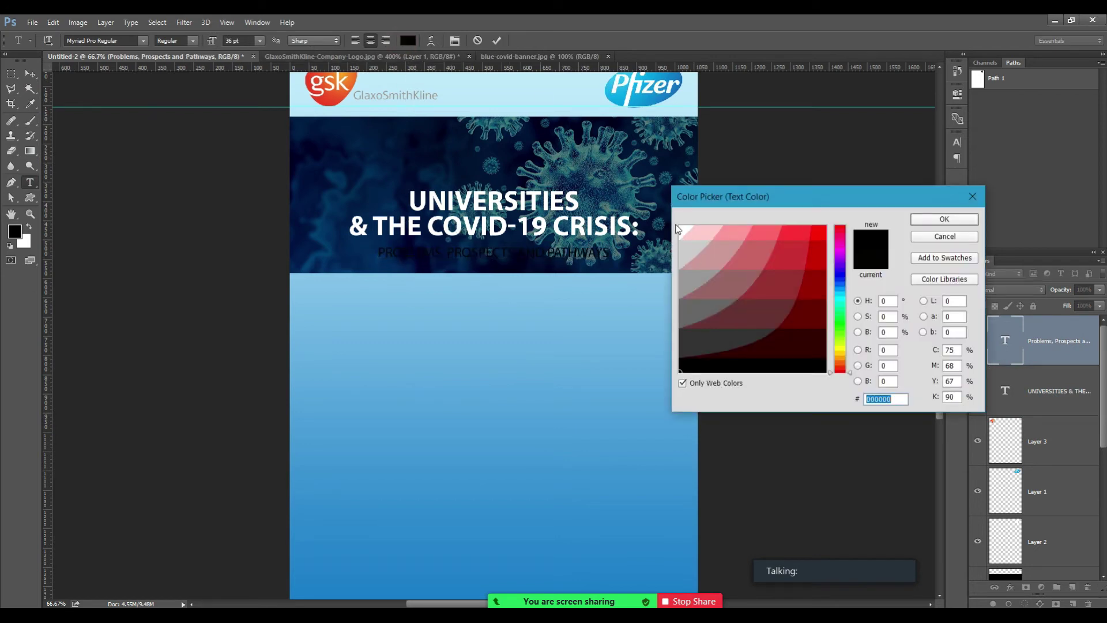
{"action": "left_click", "coordinate": [680, 229]}
{"action": "key", "text": "Return"}
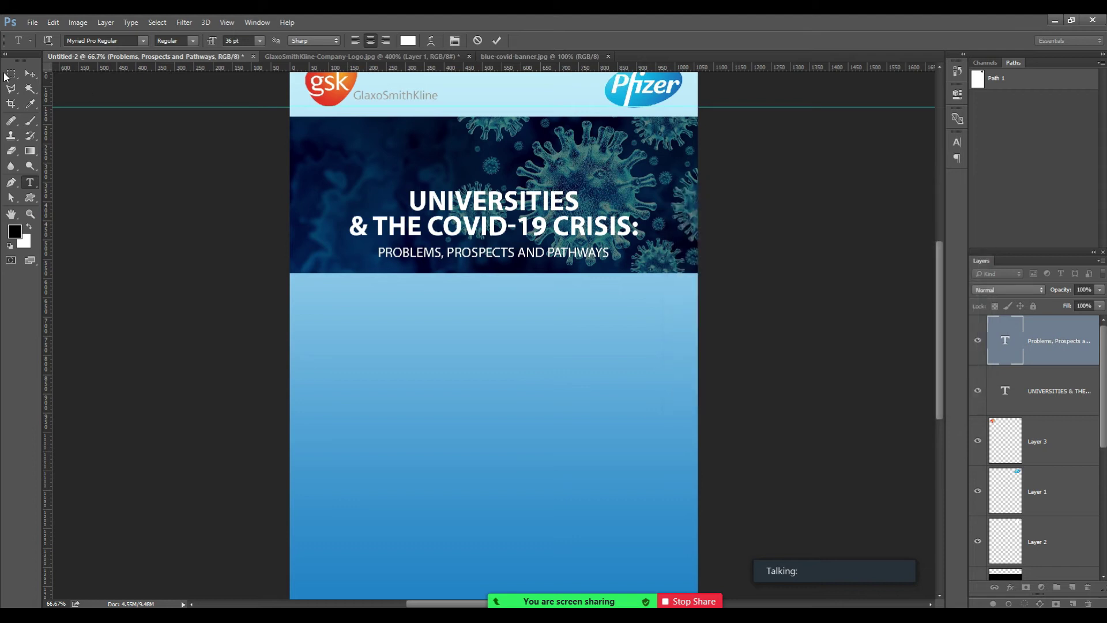
{"action": "left_click", "coordinate": [30, 74]}
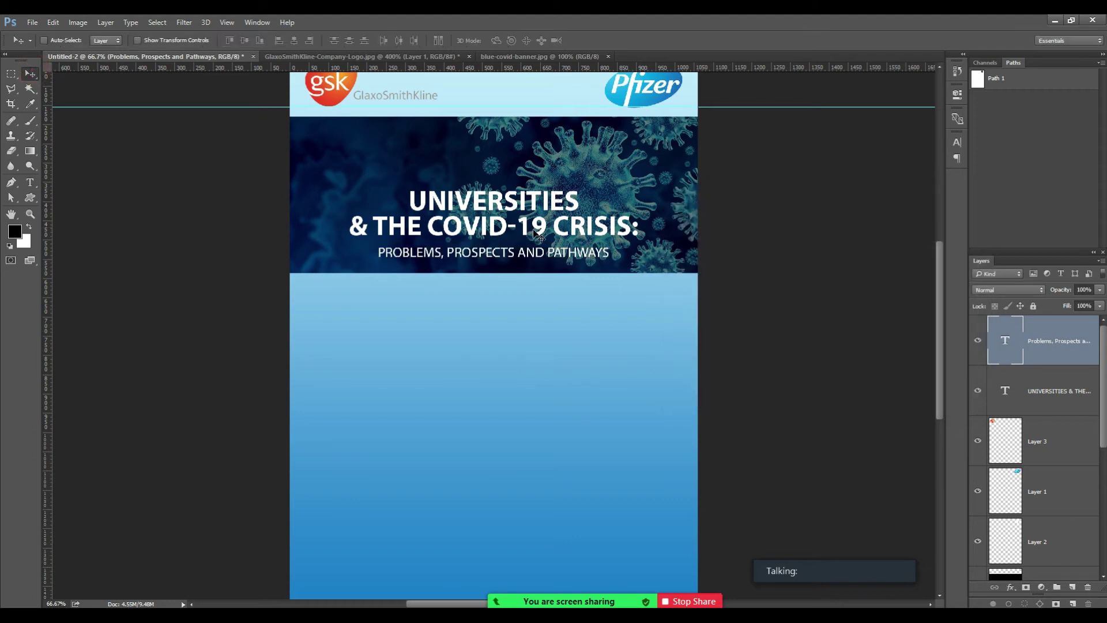
Move both title lines up about 47 px and enlarge them to about 117%.
{"action": "right_click", "coordinate": [489, 211]}
{"action": "left_click", "coordinate": [519, 218]}
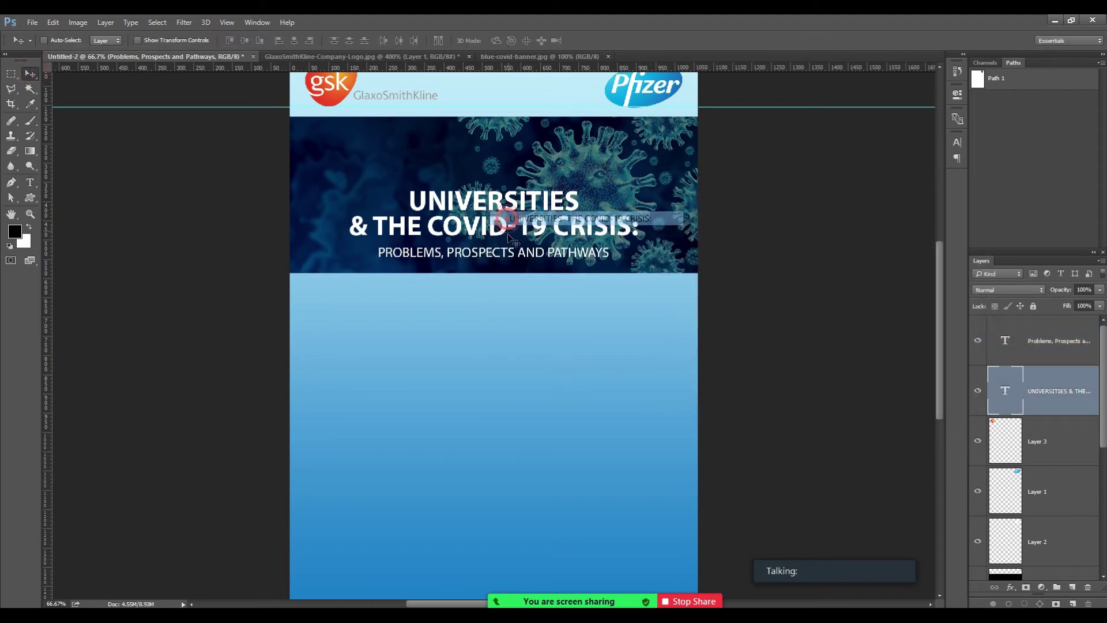
{"action": "right_click", "coordinate": [496, 255]}
{"action": "left_click", "coordinate": [508, 266], "text": "shift"}
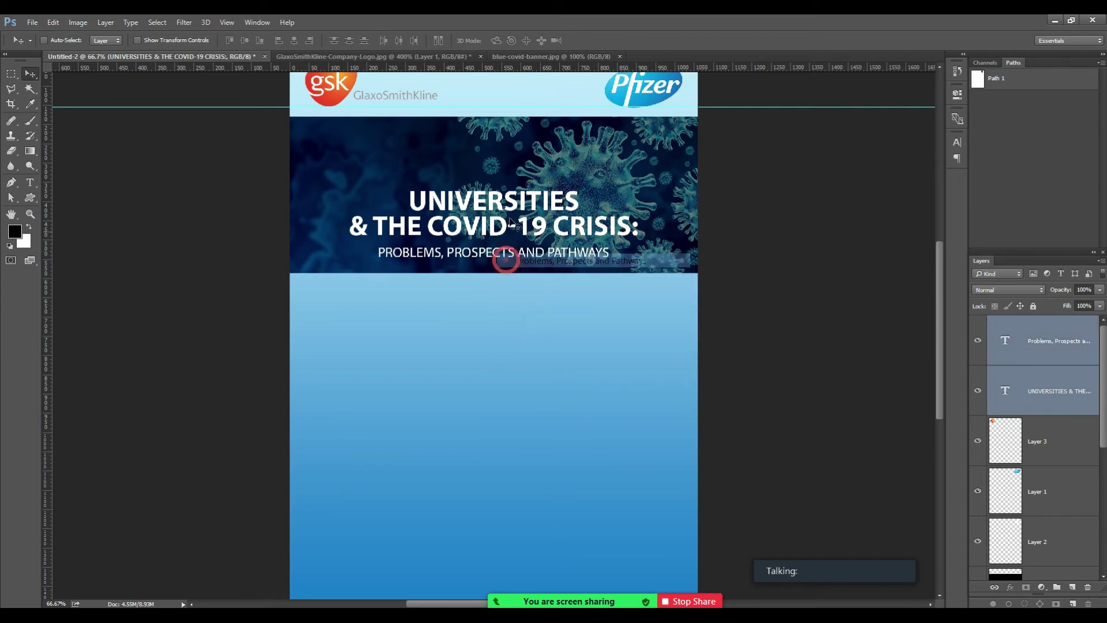
{"action": "left_click_drag", "start_coordinate": [520, 232], "coordinate": [519, 207]}
{"action": "key", "text": "ctrl+t"}
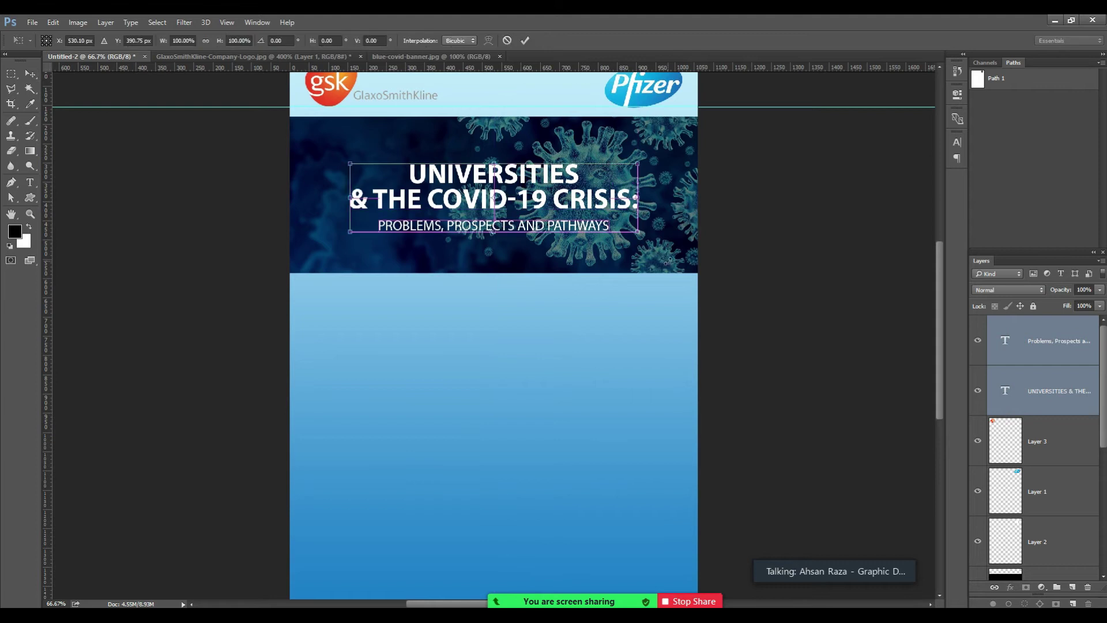
{"action": "left_click_drag", "start_coordinate": [637, 232], "coordinate": [661, 242]}
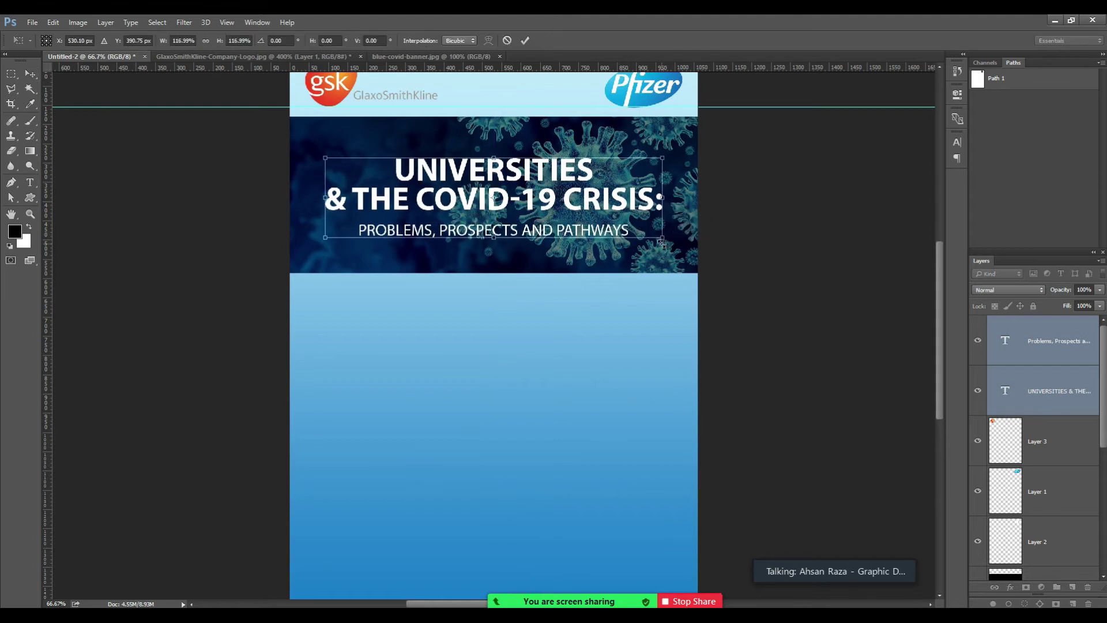
{"action": "key", "text": "Return"}
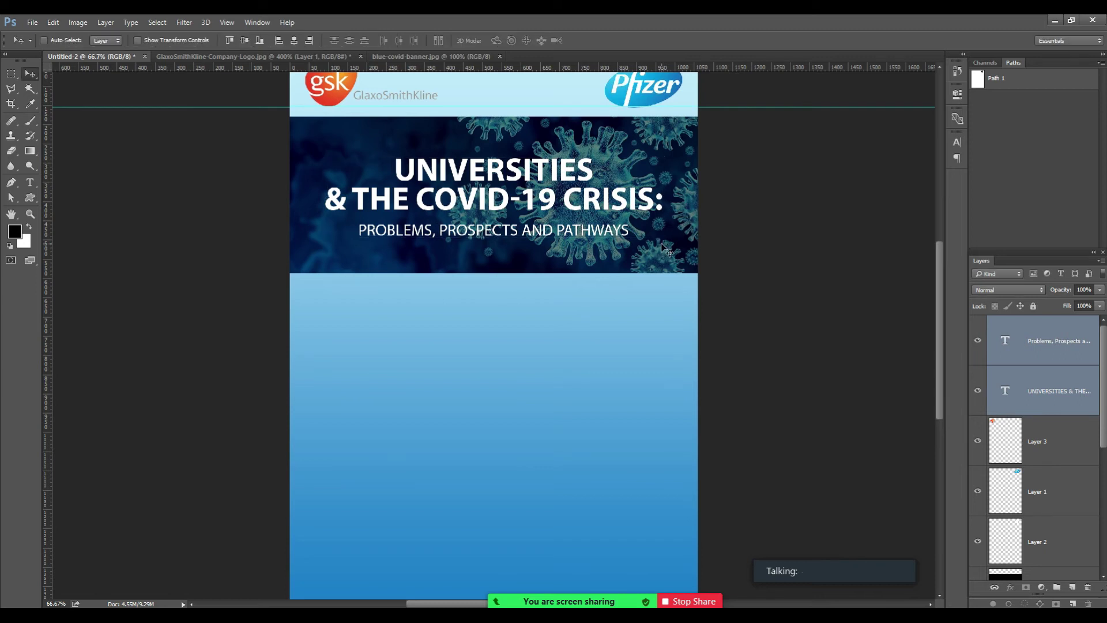
Raise the black overlay Layer 6 to 65% opacity.
{"action": "right_click", "coordinate": [637, 156]}
{"action": "left_click", "coordinate": [651, 152]}
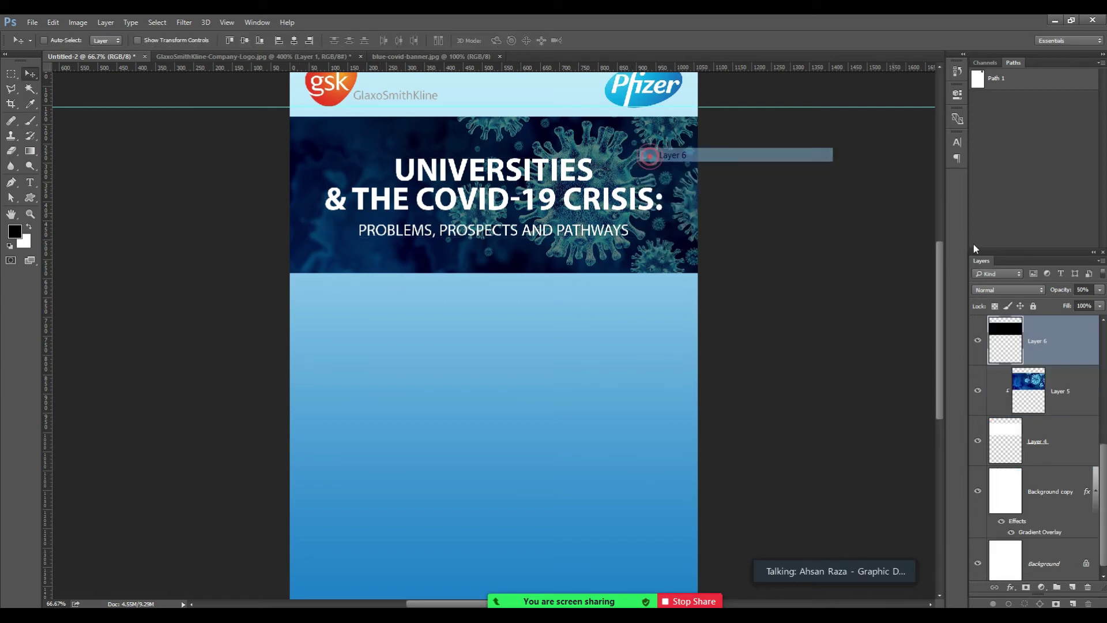
{"action": "left_click", "coordinate": [1081, 289]}
{"action": "type", "text": "65"}
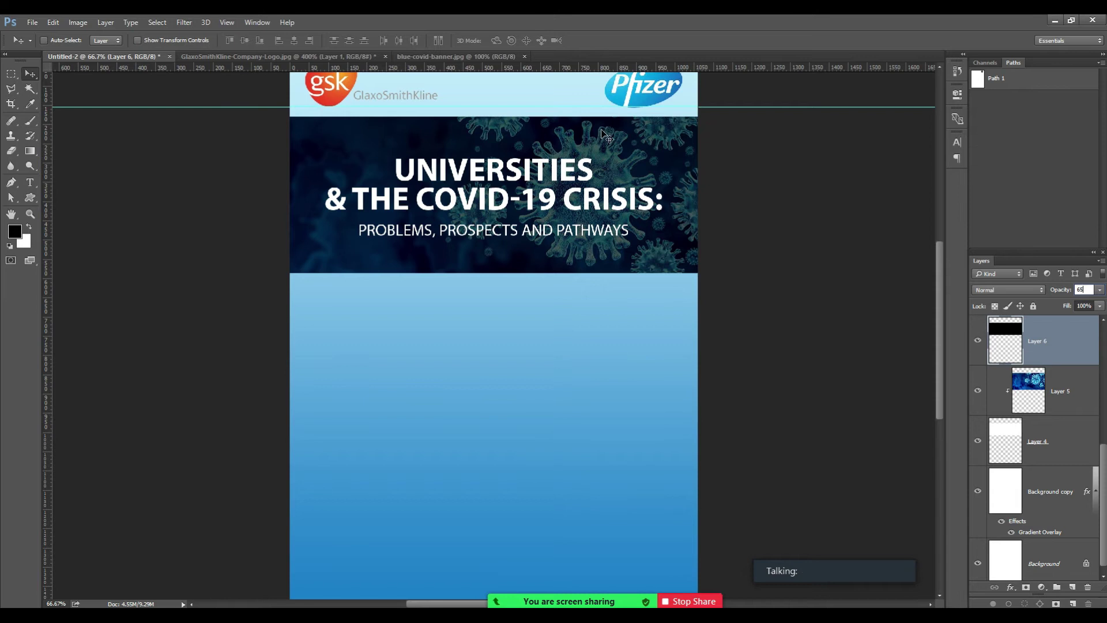
{"action": "key", "text": "ctrl+minus"}
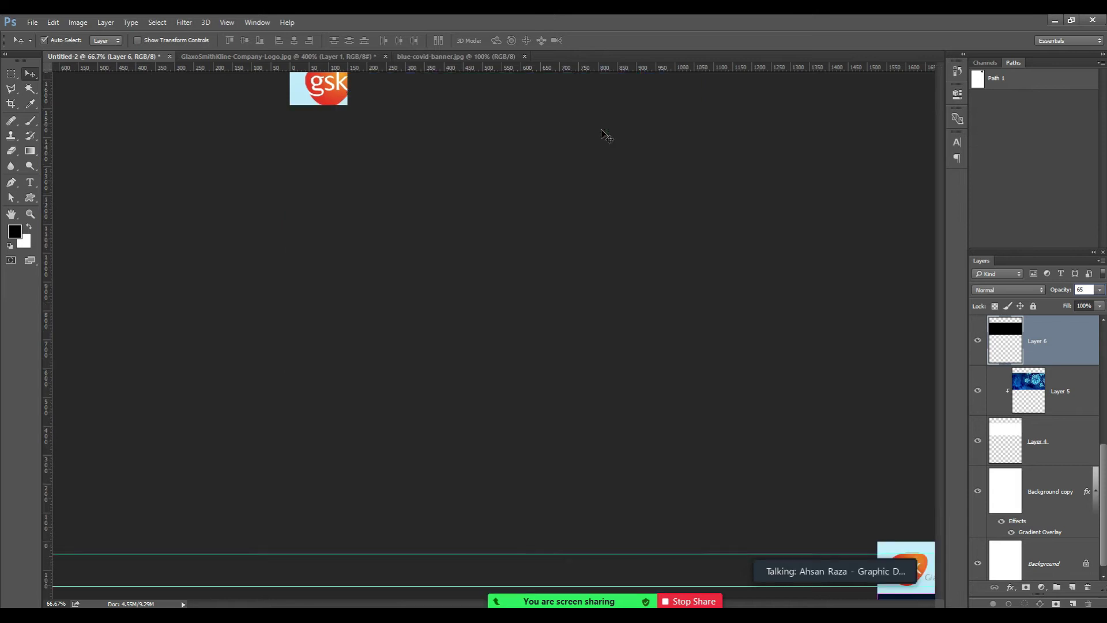
{"action": "left_click", "coordinate": [505, 344]}
{"action": "key", "text": "ctrl+space"}
{"action": "left_click", "coordinate": [512, 355]}
{"action": "left_click", "coordinate": [512, 354]}
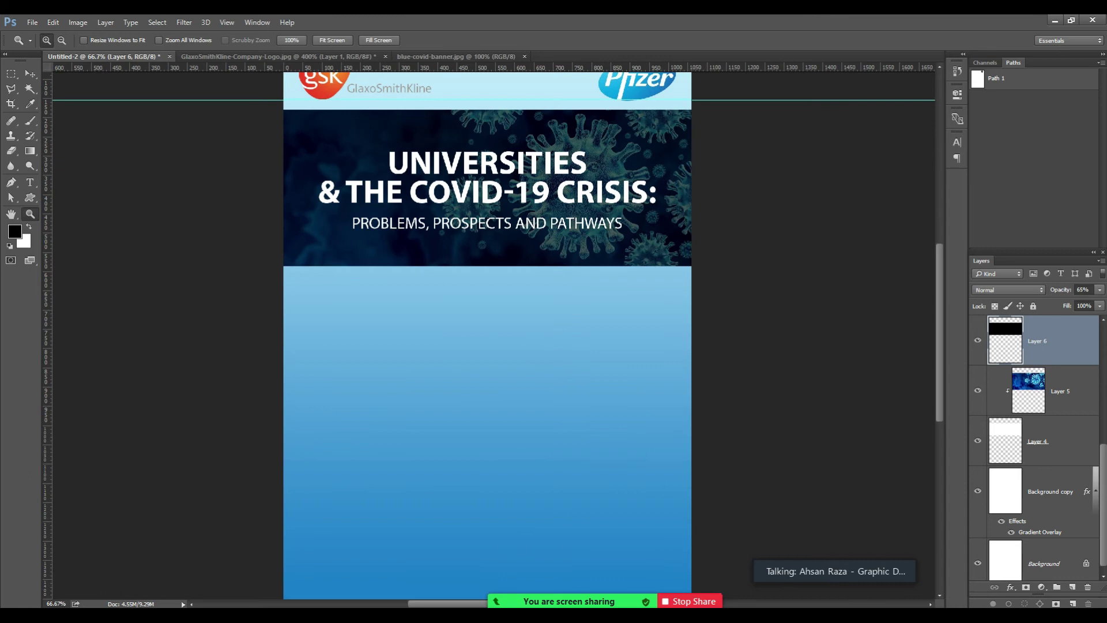
Review the Notepad checklist of required flyer elements, then return to the flyer.
{"action": "left_click", "coordinate": [373, 576]}
{"action": "left_click", "coordinate": [303, 135]}
{"action": "left_click", "coordinate": [1022, 22]}
{"action": "mouse_move", "coordinate": [306, 615]}
{"action": "left_click", "coordinate": [272, 574]}
{"action": "left_click", "coordinate": [243, 151]}
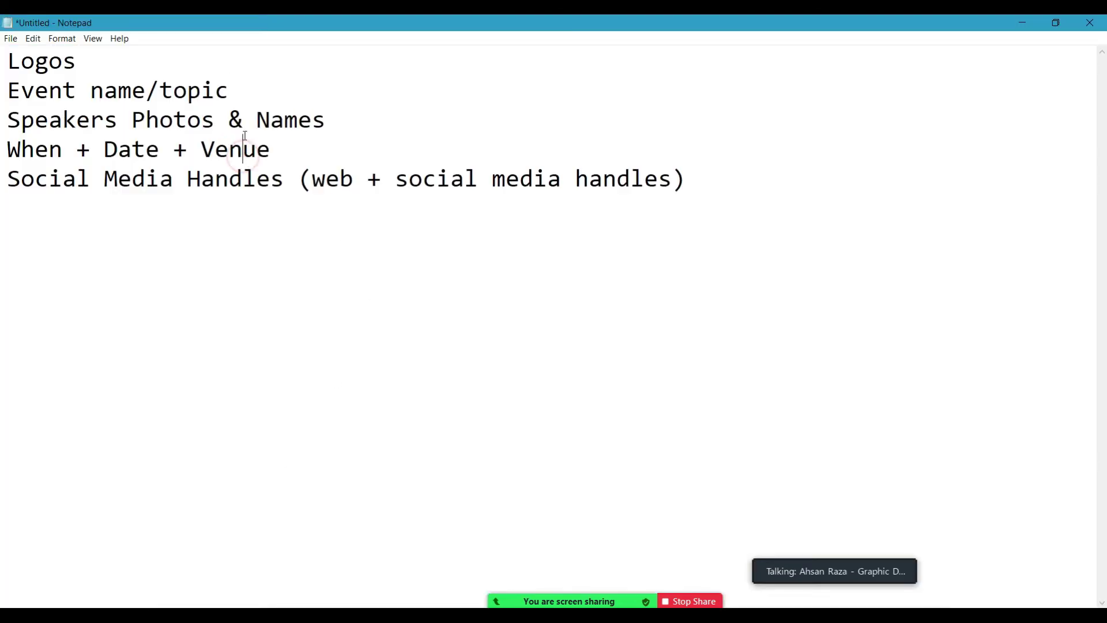
{"action": "left_click", "coordinate": [1022, 23]}
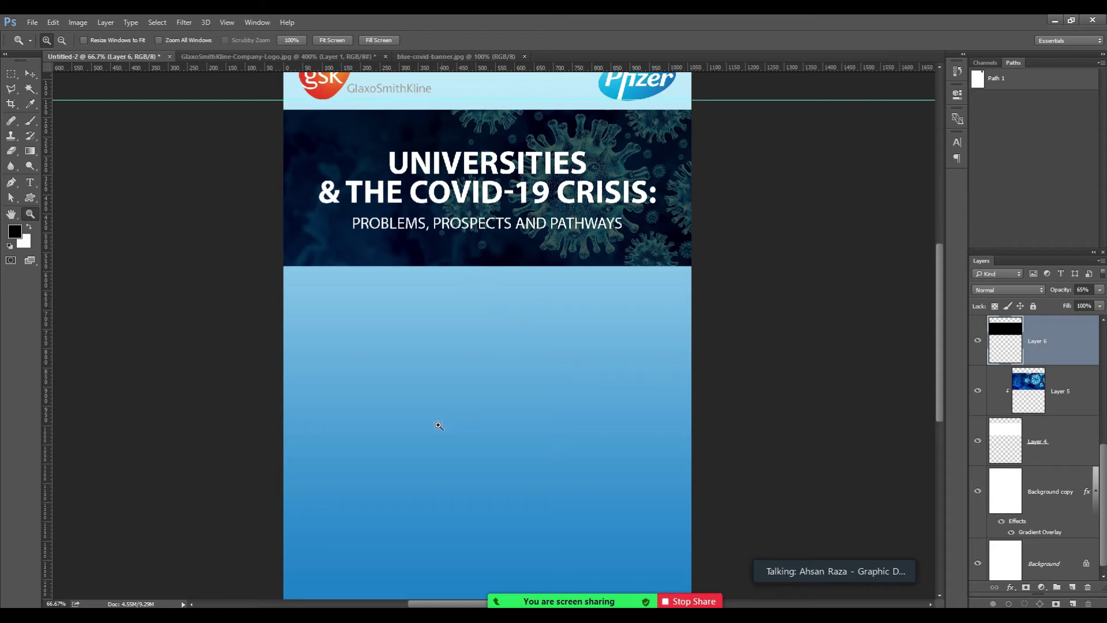
Open the Rectangular Marquee tool's flyout of selection shapes.
{"action": "mouse_move", "coordinate": [303, 616]}
{"action": "left_click", "coordinate": [10, 79]}
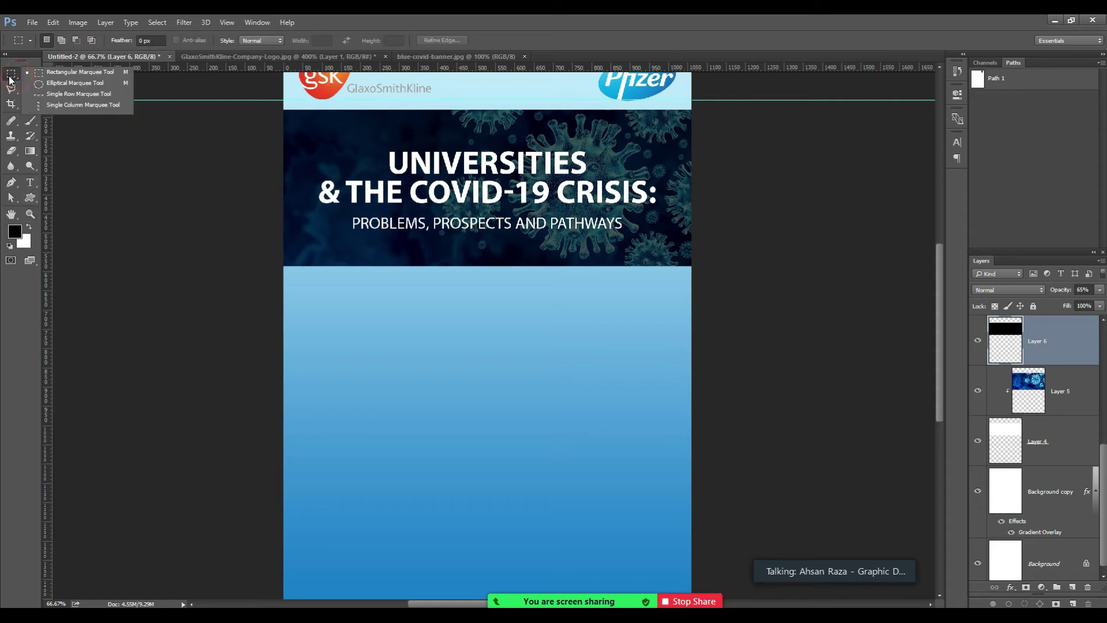
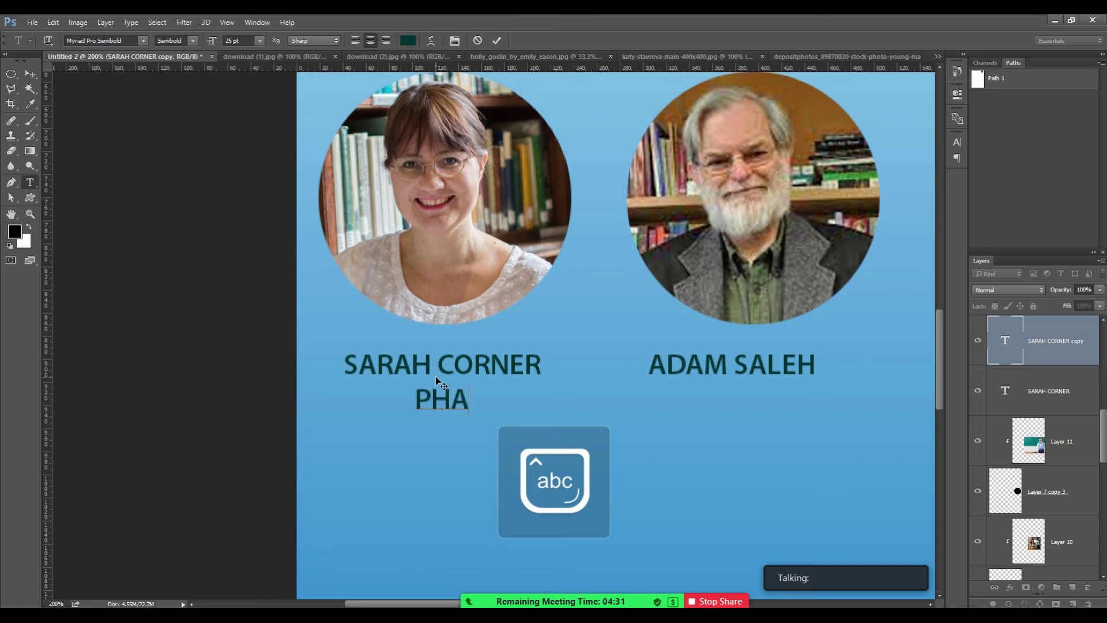
Add the PHARMACIST title under the first speaker's name at 15 pt.
{"action": "type", "text": "T"}
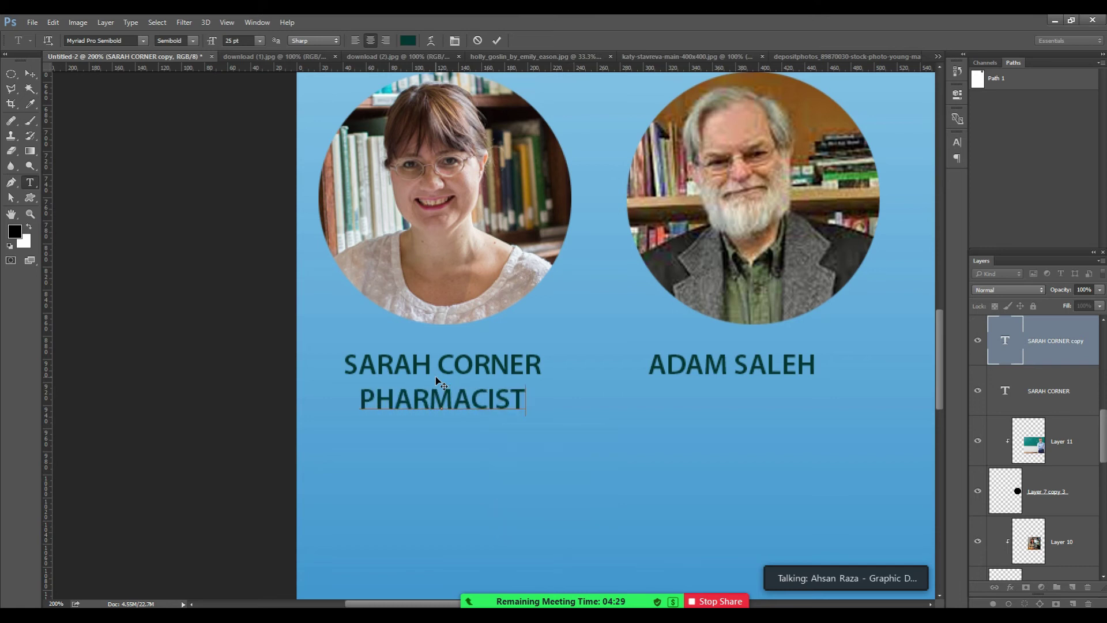
{"action": "key", "text": "shift+Home"}
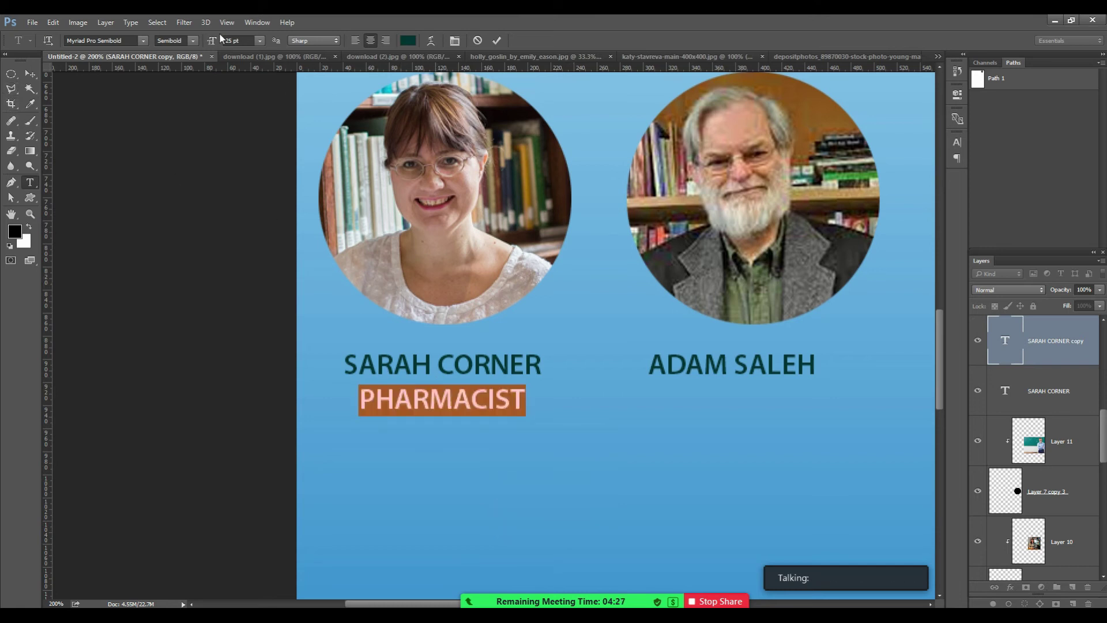
{"action": "double_click", "coordinate": [236, 40]}
{"action": "type", "text": "15"}
{"action": "key", "text": "Return"}
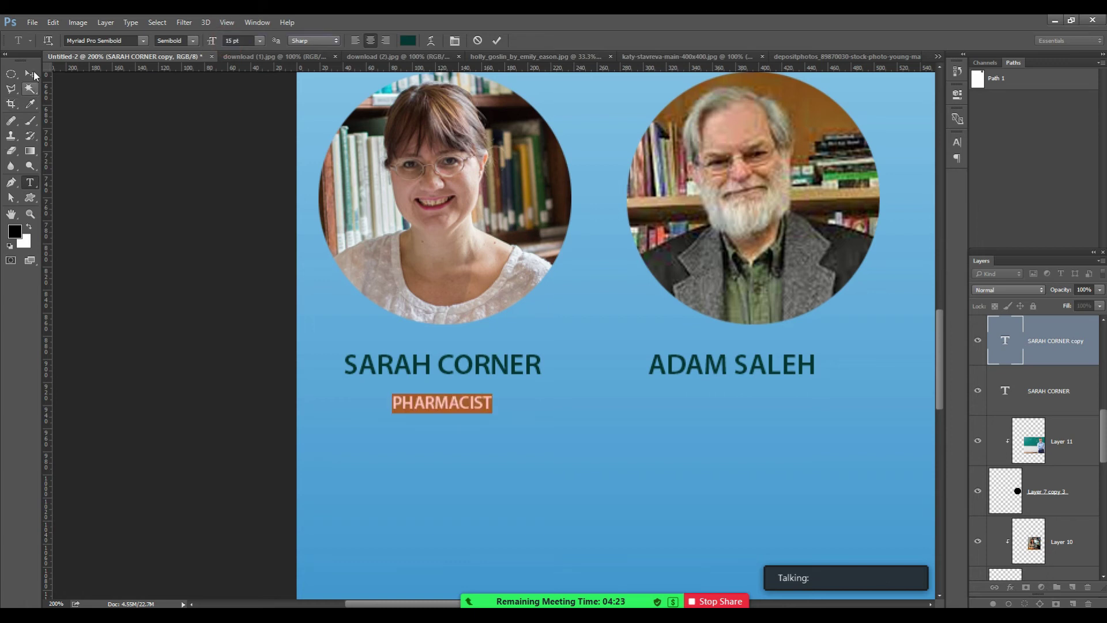
{"action": "left_click", "coordinate": [30, 74]}
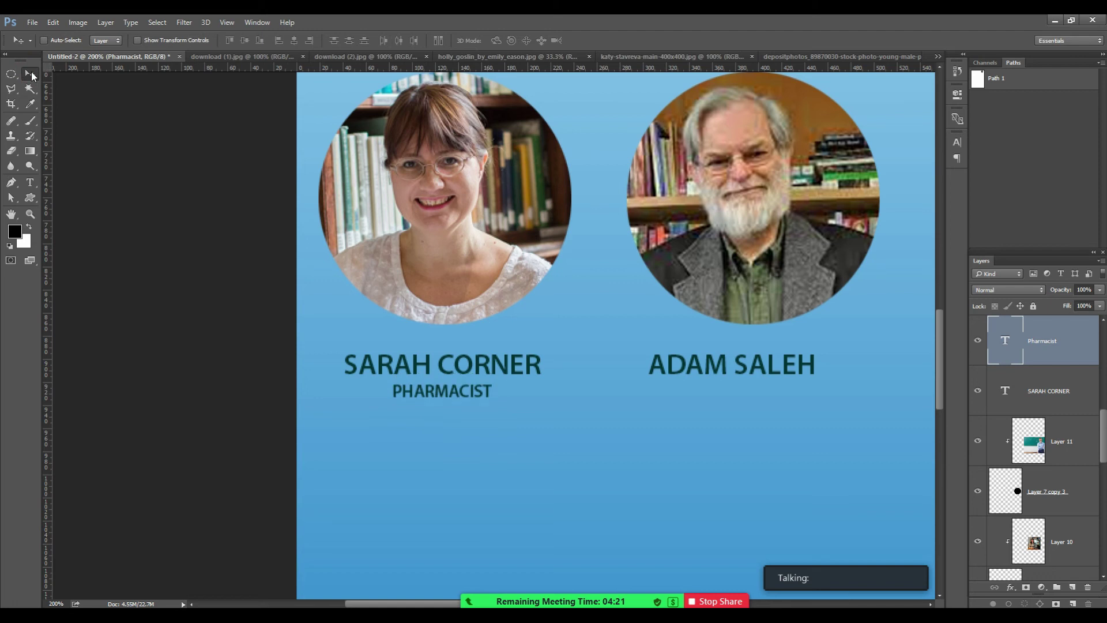
Duplicate the title under the second speaker's name and change it to ASST. PROFESSOR.
{"action": "key", "text": "ctrl+j"}
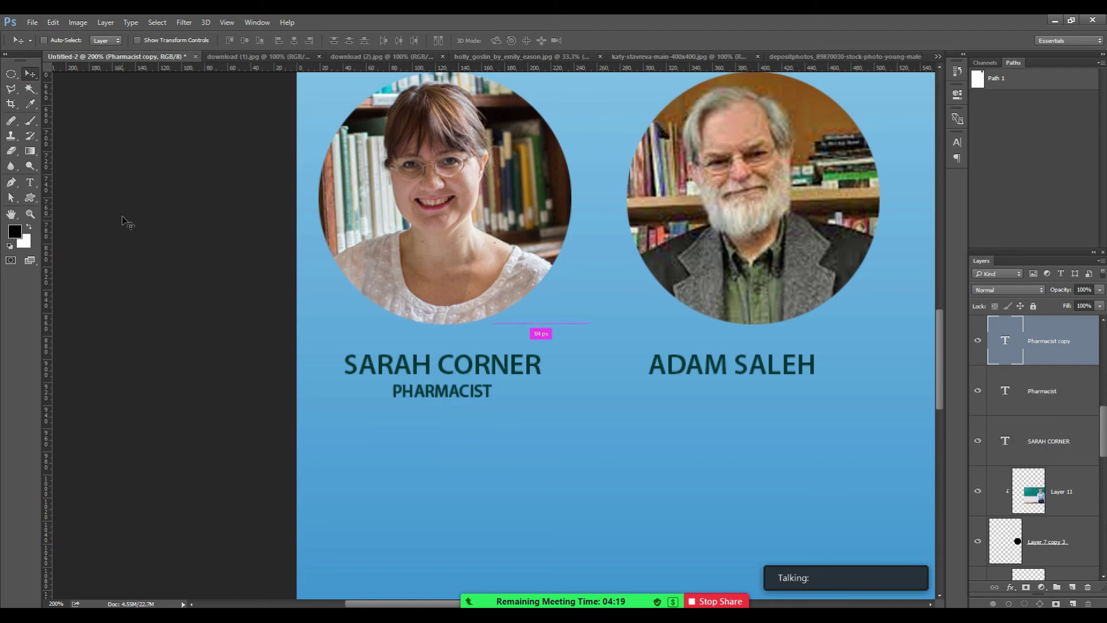
{"action": "left_click_drag", "start_coordinate": [460, 395], "coordinate": [754, 395]}
{"action": "key", "text": "t"}
{"action": "double_click", "coordinate": [739, 392]}
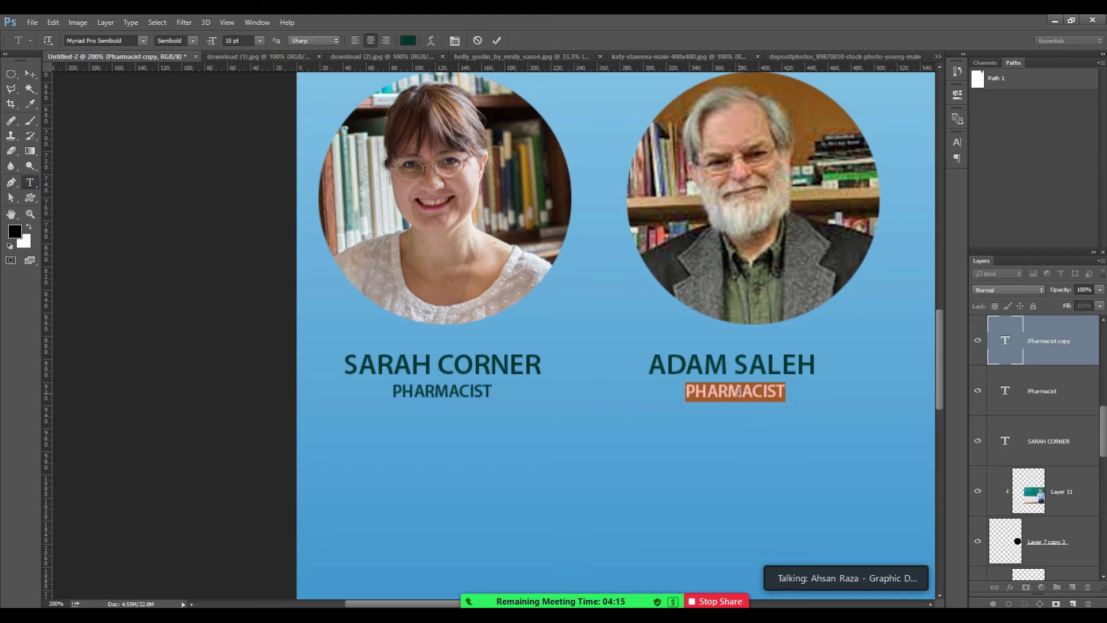
{"action": "type", "text": "ASS"}
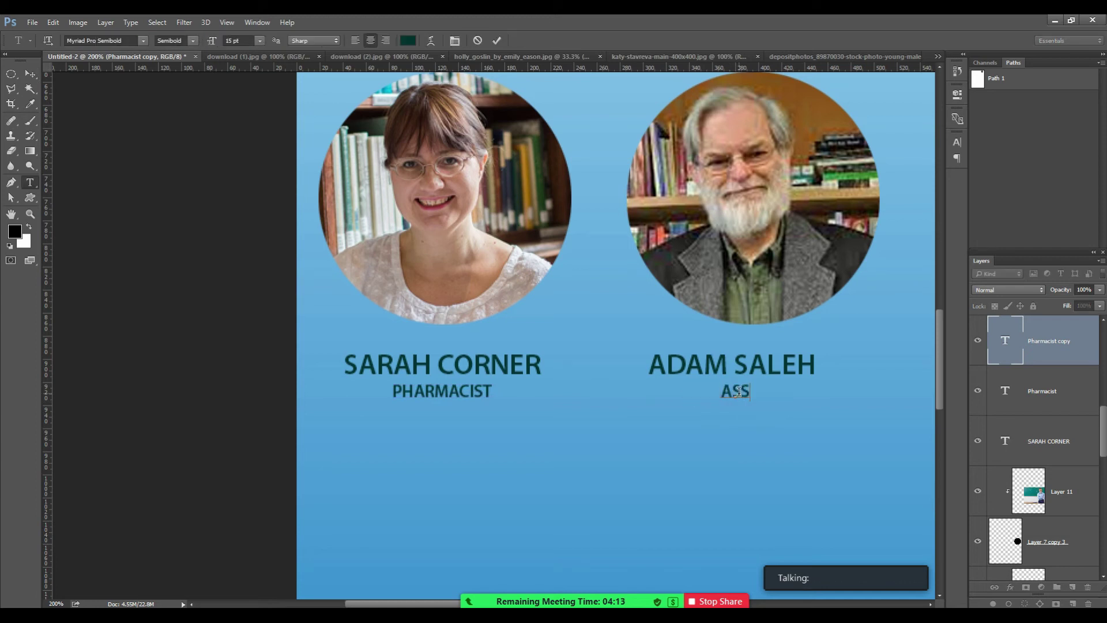
{"action": "type", "text": "T."}
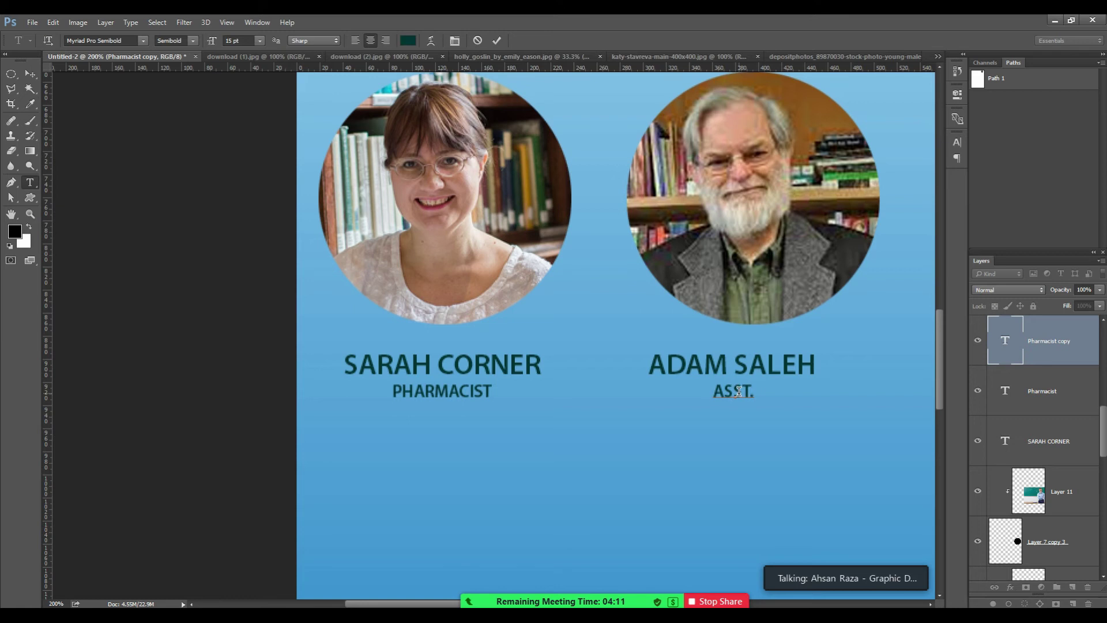
{"action": "type", "text": " PROFESSOR"}
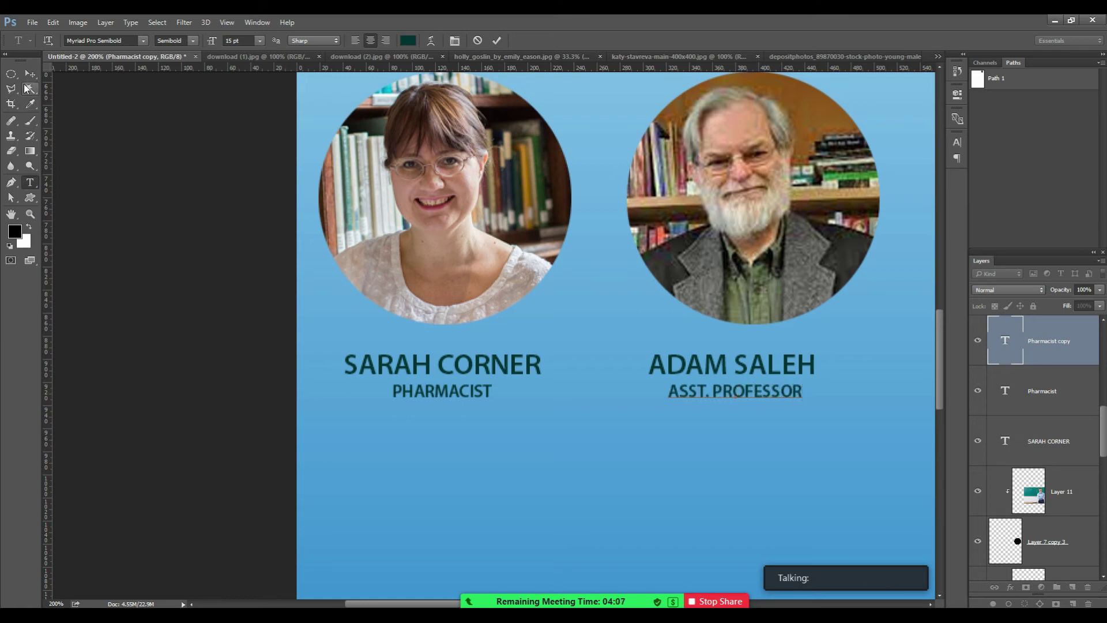
{"action": "left_click", "coordinate": [444, 391]}
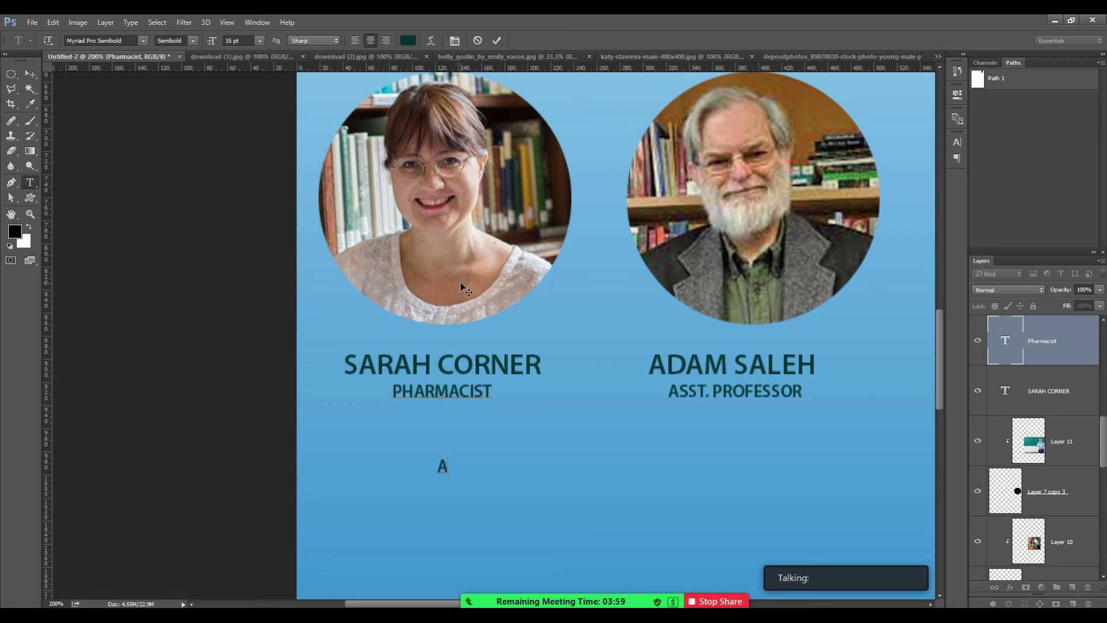
Add ABBOT as a second line under PHARMACIST with Auto leading.
{"action": "type", "text": "BBOT"}
{"action": "key", "text": "ctrl+a"}
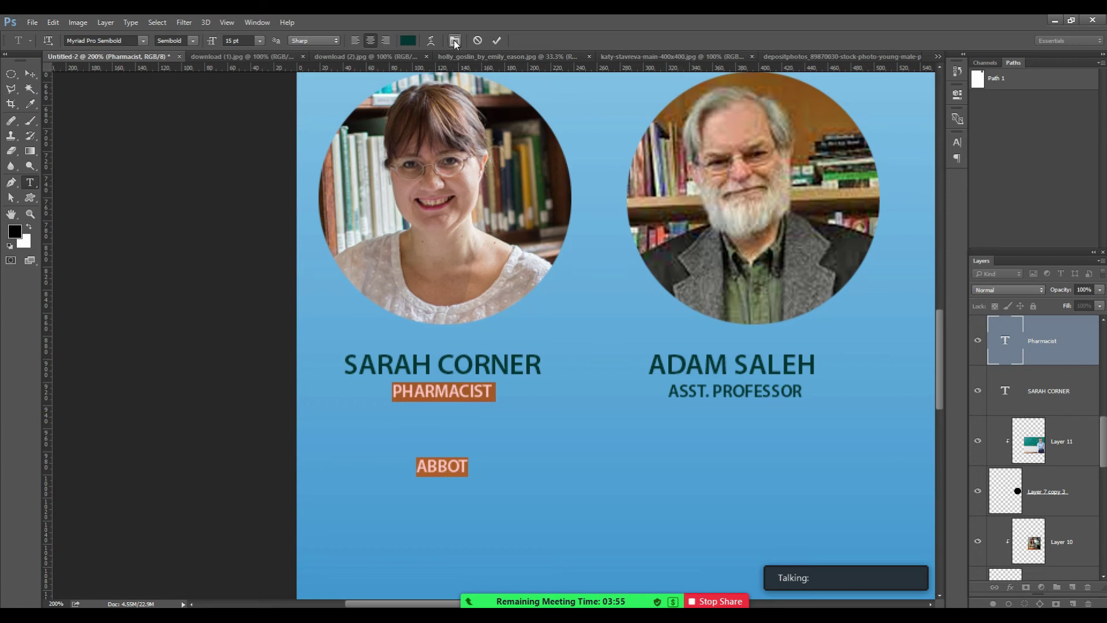
{"action": "left_click", "coordinate": [454, 40]}
{"action": "left_click", "coordinate": [888, 166]}
{"action": "left_click", "coordinate": [934, 166]}
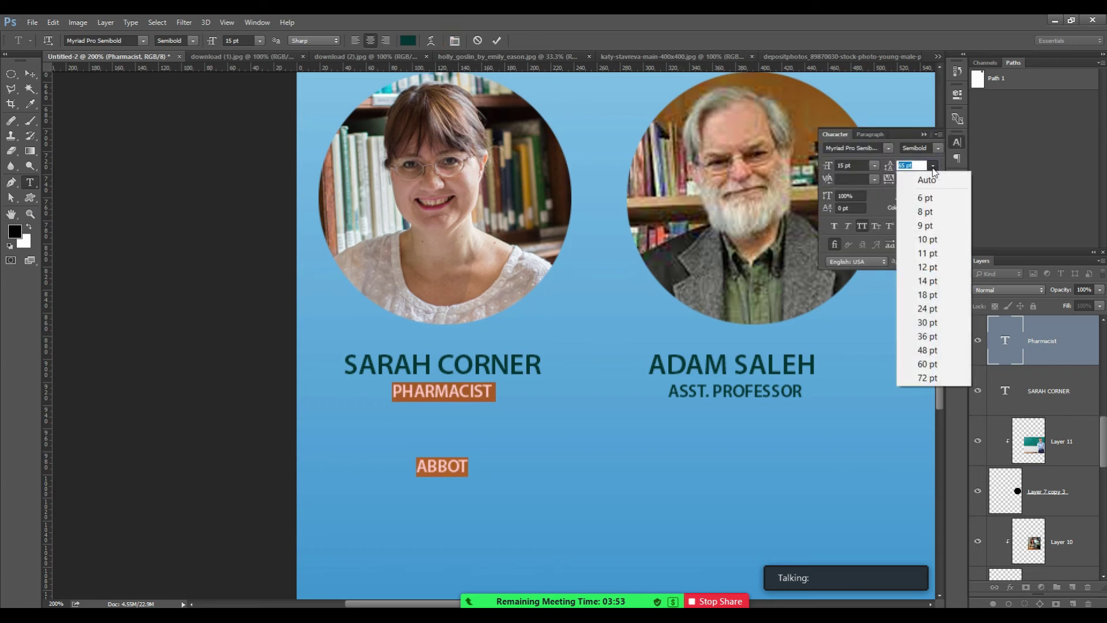
{"action": "left_click", "coordinate": [935, 176]}
{"action": "left_click", "coordinate": [30, 74]}
Add UNIVERSITY OF BERKLEY under ASST. PROFESSOR with Auto leading.
{"action": "left_click_drag", "start_coordinate": [760, 376], "coordinate": [669, 381]}
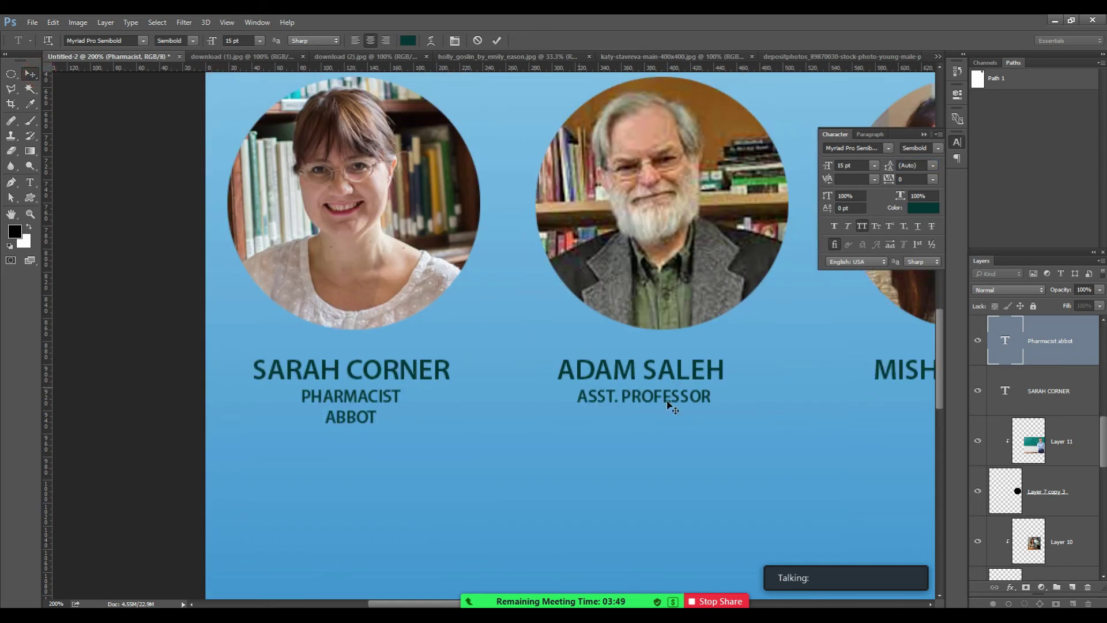
{"action": "key", "text": "t"}
{"action": "left_click", "coordinate": [665, 397]}
{"action": "type", "text": "UNIVERSIT"}
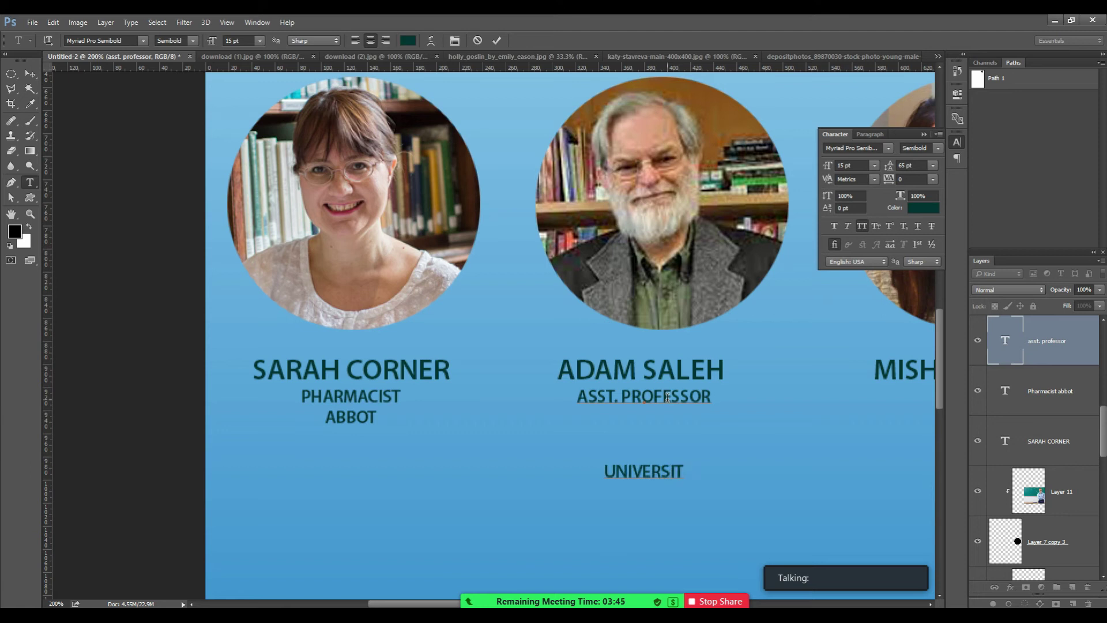
{"action": "type", "text": "Y OF BERKLEY"}
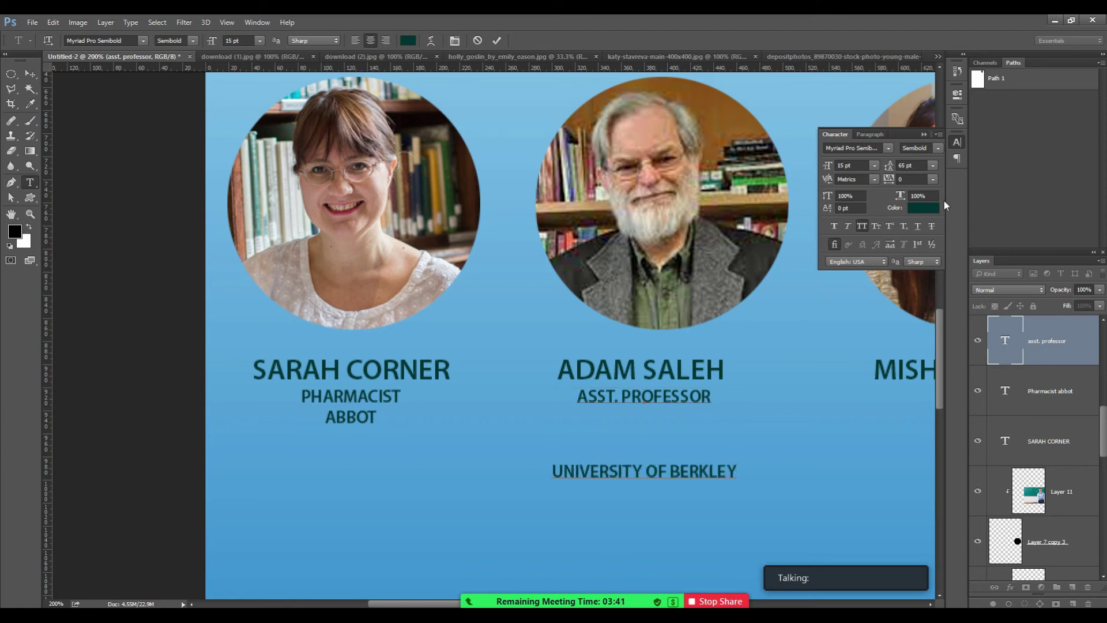
{"action": "key", "text": "ctrl+a"}
{"action": "left_click", "coordinate": [932, 165]}
{"action": "left_click", "coordinate": [917, 177]}
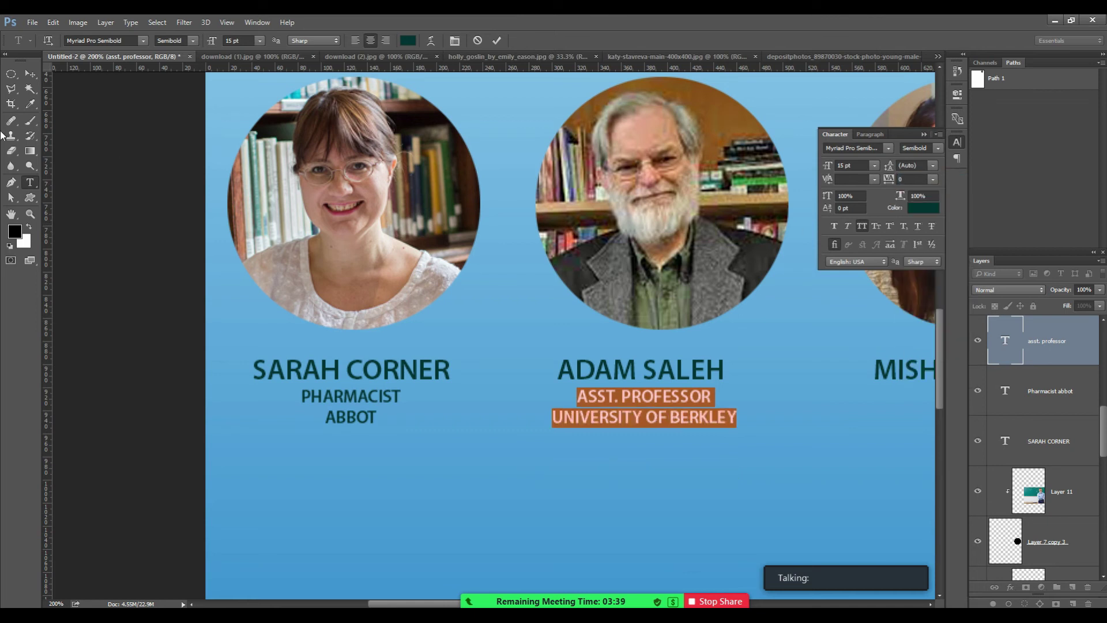
{"action": "left_click", "coordinate": [30, 74]}
{"action": "left_click_drag", "start_coordinate": [649, 365], "coordinate": [419, 374]}
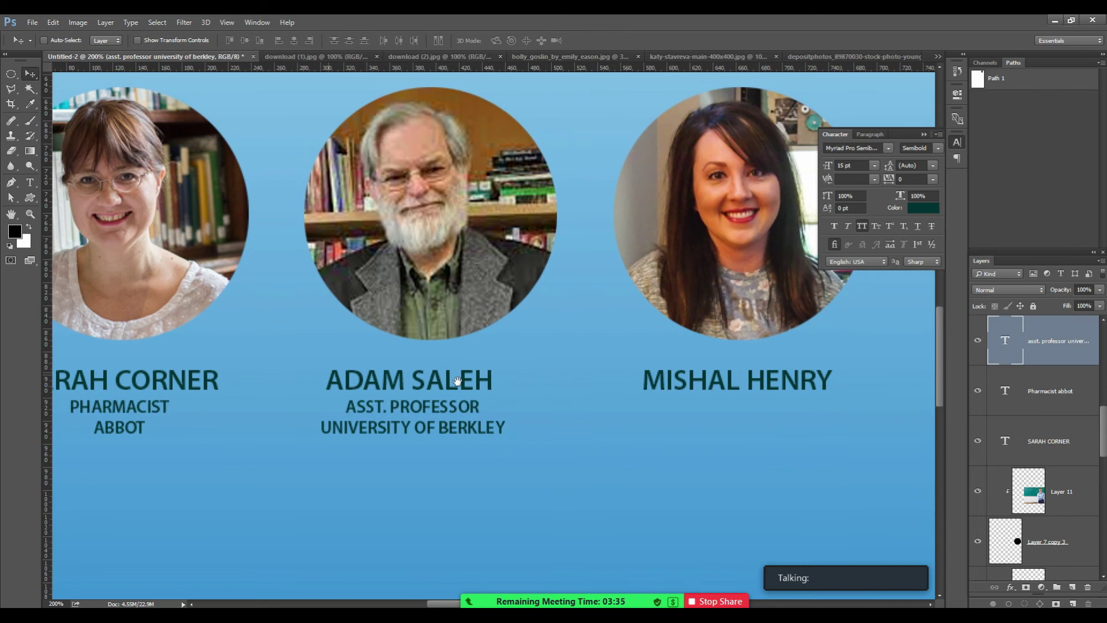
Copy the title block under the third speaker and change its first line to SR. LECTURER.
{"action": "left_click_drag", "start_coordinate": [402, 420], "coordinate": [729, 429]}
{"action": "key", "text": "t"}
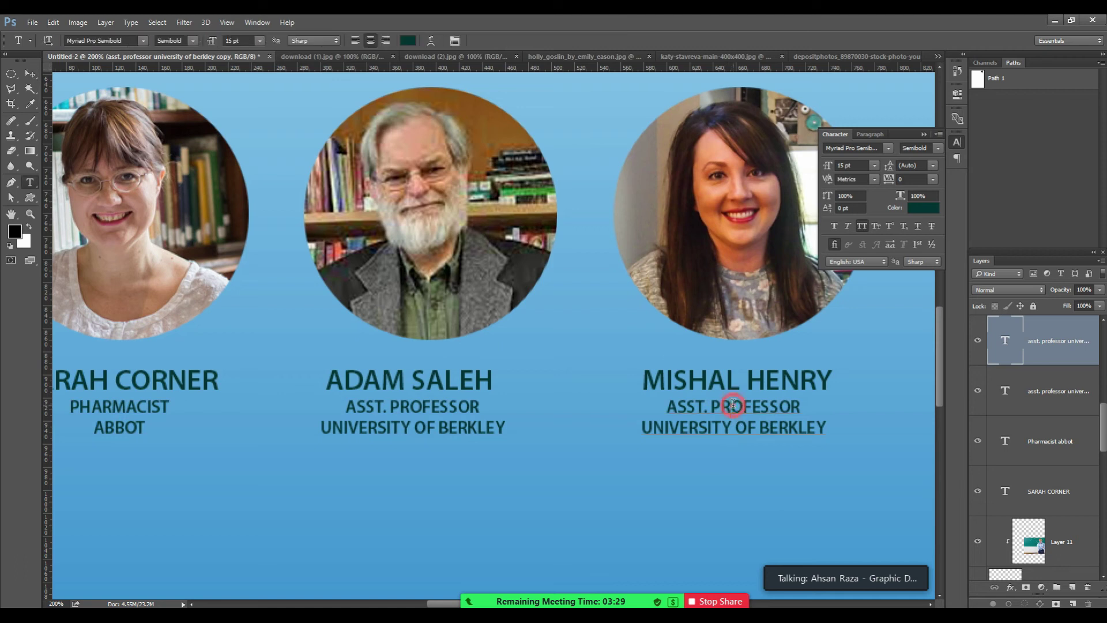
{"action": "triple_click", "coordinate": [732, 405]}
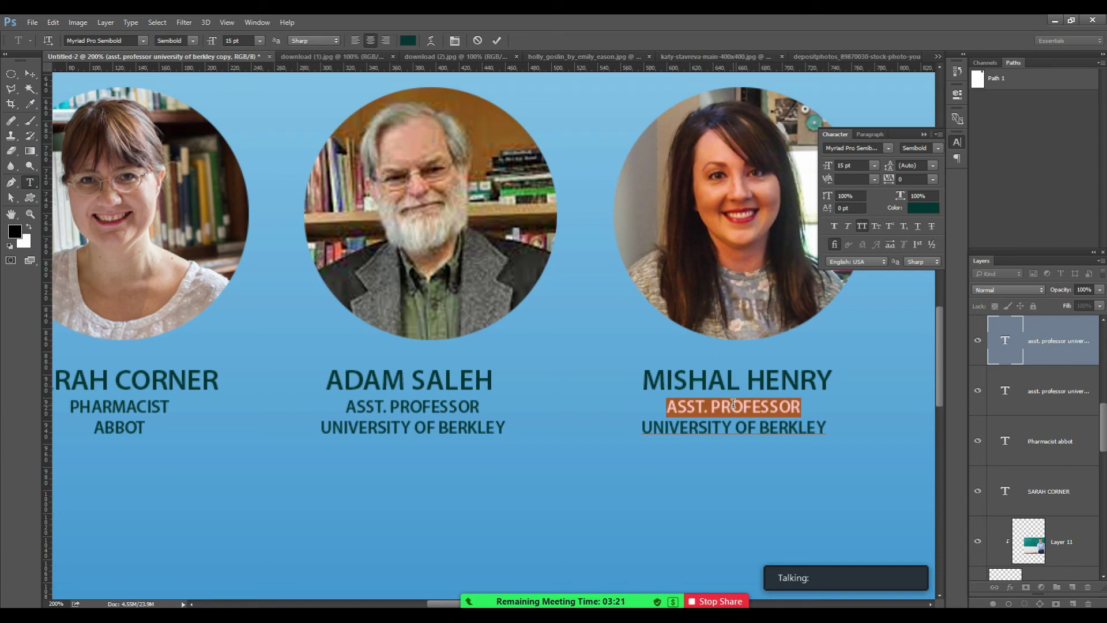
{"action": "type", "text": "LECTUE"}
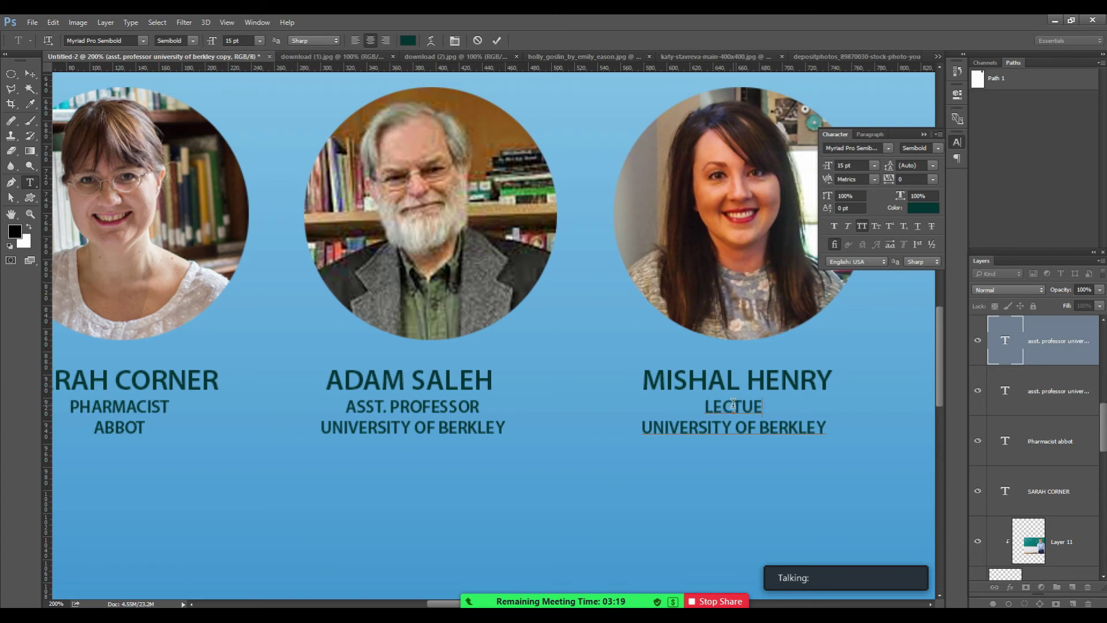
{"action": "key", "text": "BackSpace"}
{"action": "type", "text": "RER"}
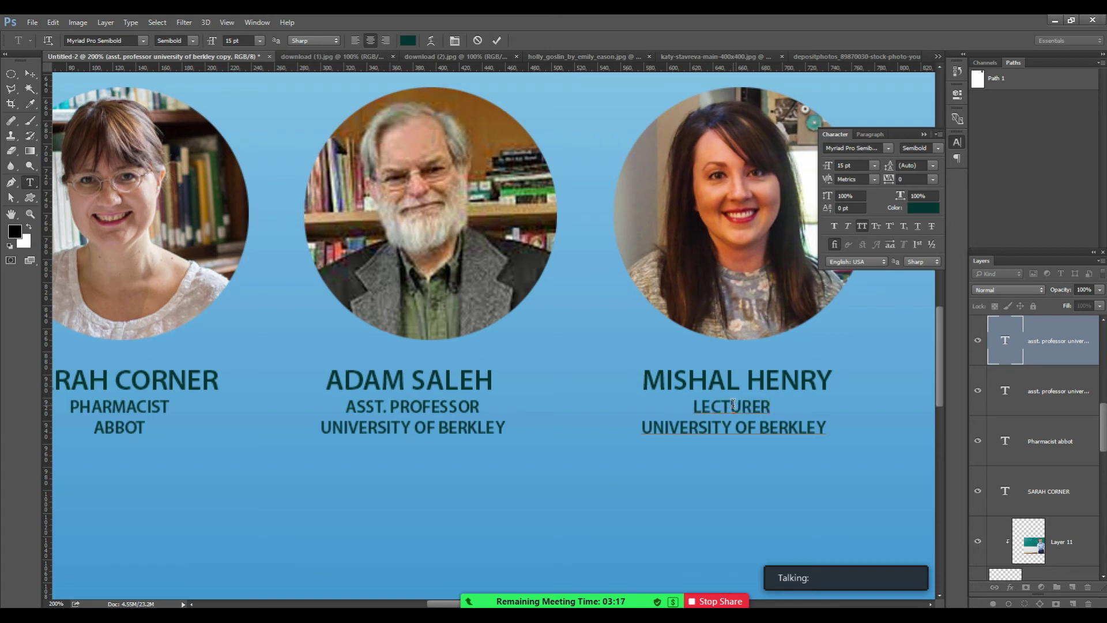
{"action": "key", "text": "BackSpace"}
{"action": "key", "text": "Home"}
{"action": "type", "text": "SR."}
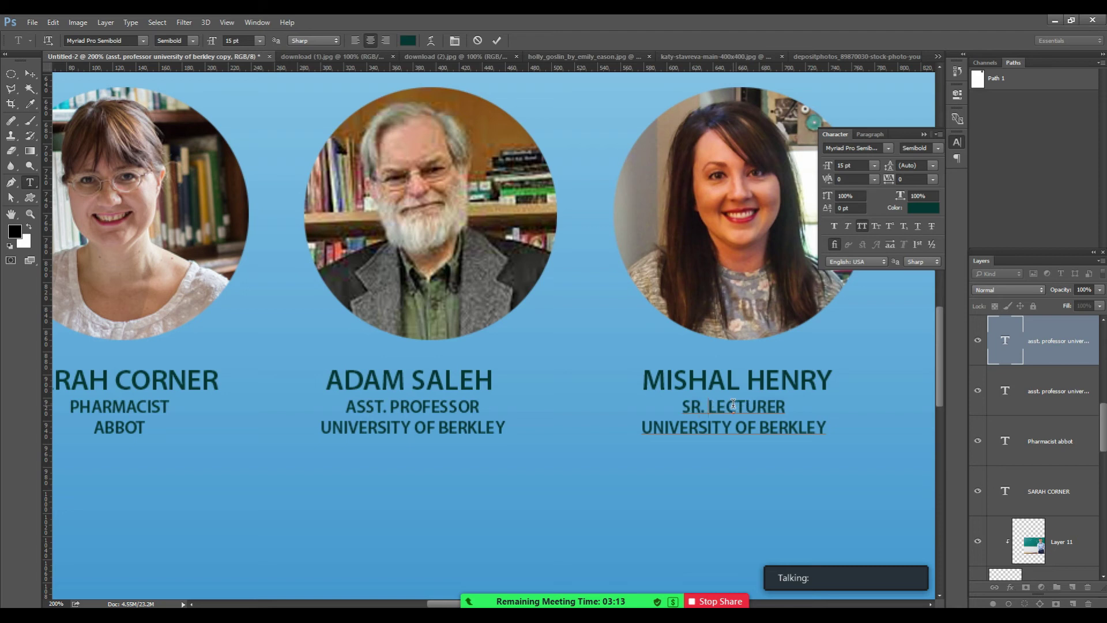
Change the copied affiliation line to UNIVERSITY OF CYPRUS.
{"action": "left_click", "coordinate": [764, 427]}
{"action": "key", "text": "shift+End"}
{"action": "type", "text": "KENT"}
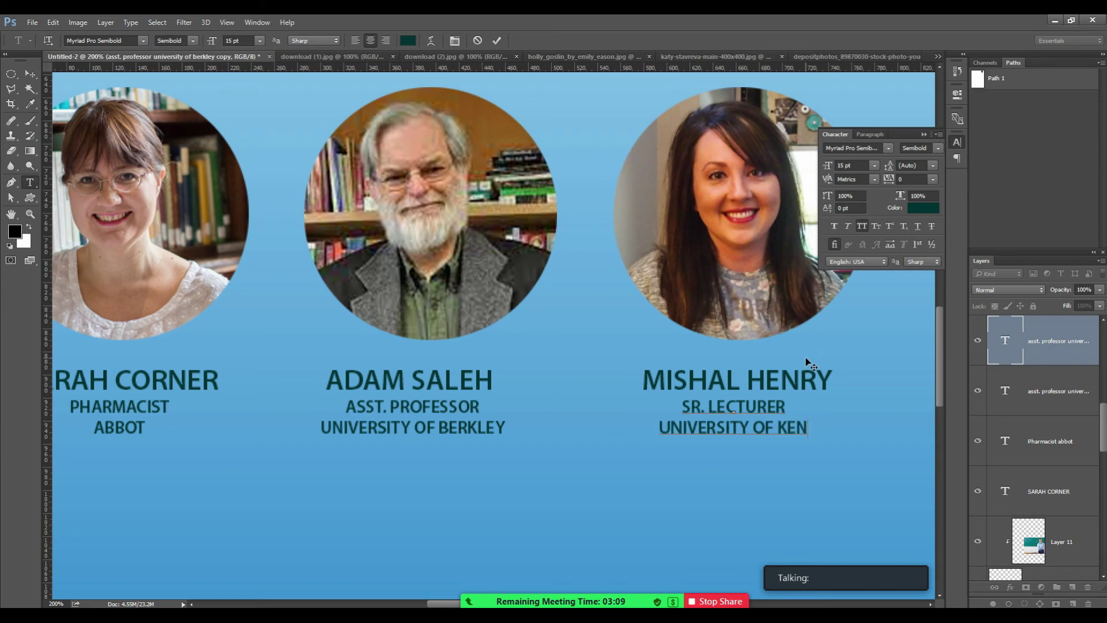
{"action": "key", "text": "shift+Left"}
{"action": "key", "text": "shift+Left"}
{"action": "key", "text": "shift+Left"}
{"action": "key", "text": "shift+Left"}
{"action": "type", "text": "CYPRUS"}
{"action": "left_click", "coordinate": [30, 74]}
Copy the third speaker's title block under the fourth speaker's name.
{"action": "left_click_drag", "start_coordinate": [593, 375], "coordinate": [383, 378]}
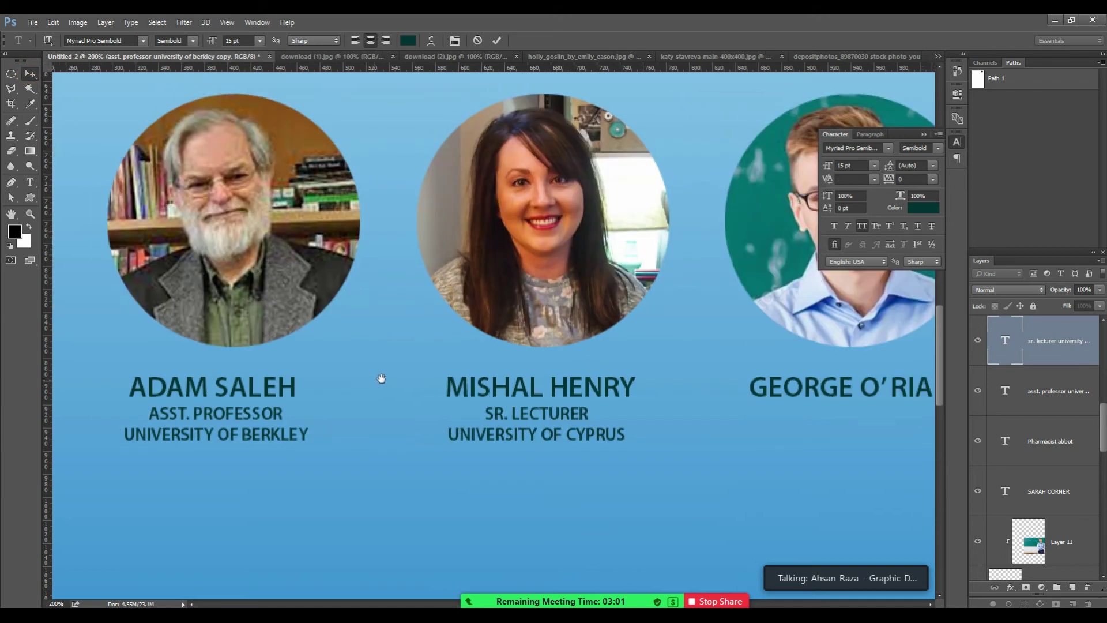
{"action": "left_click_drag", "start_coordinate": [517, 406], "coordinate": [852, 436], "text": "alt"}
{"action": "key", "text": "t"}
{"action": "left_click", "coordinate": [804, 407]}
{"action": "triple_click", "coordinate": [804, 407]}
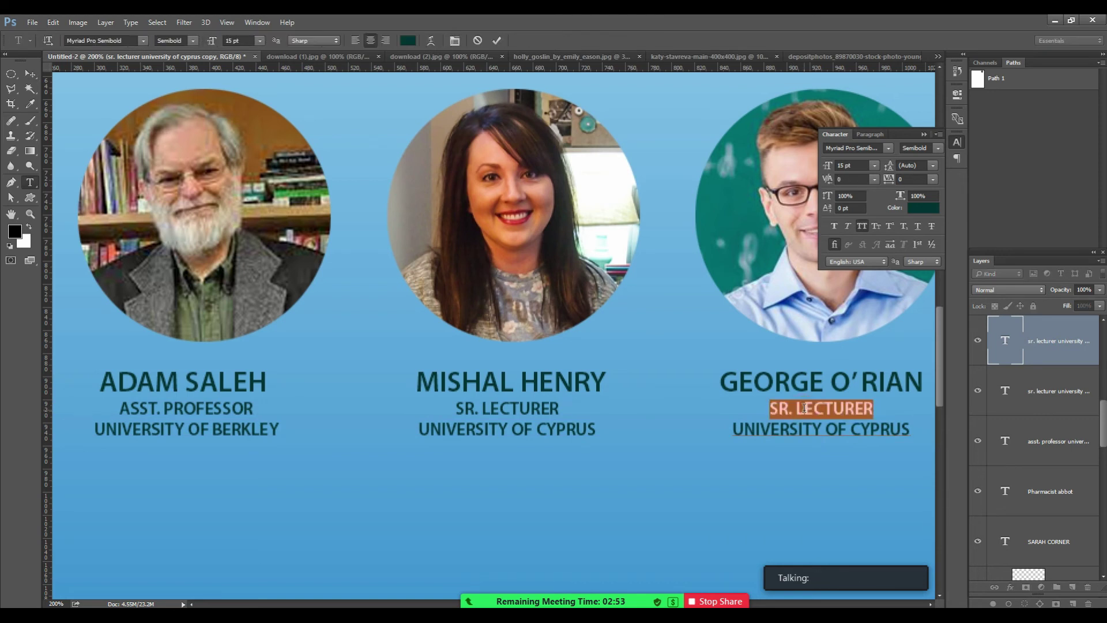
Change the copied title line to SR. RESEARCHER, keeping UNIVERSITY OF CYPRUS below.
{"action": "key", "text": "Caps_Lock"}
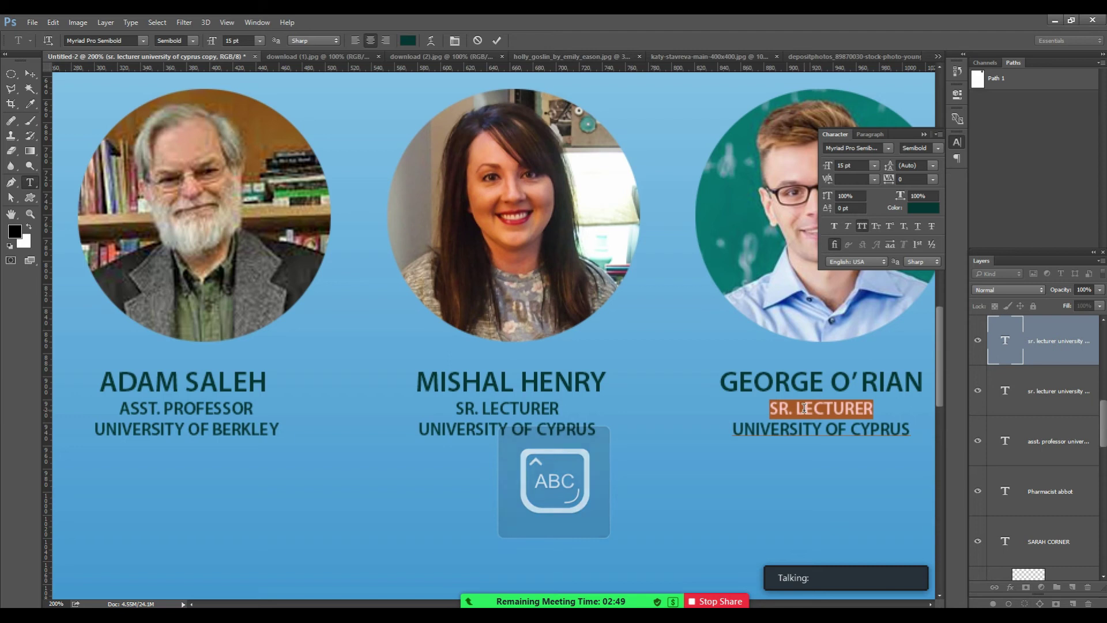
{"action": "key", "text": "Right"}
{"action": "key", "text": "shift+Left"}
{"action": "key", "text": "shift+Left"}
{"action": "key", "text": "shift+Left"}
{"action": "key", "text": "shift+Left"}
{"action": "key", "text": "shift+Left"}
{"action": "key", "text": "shift+Left"}
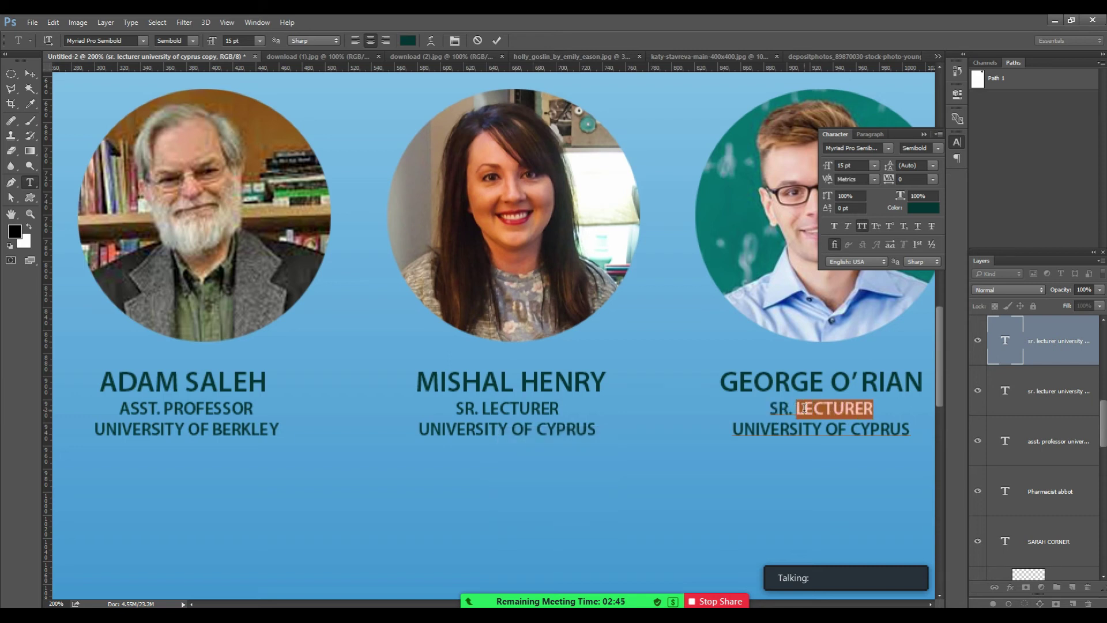
{"action": "type", "text": "B"}
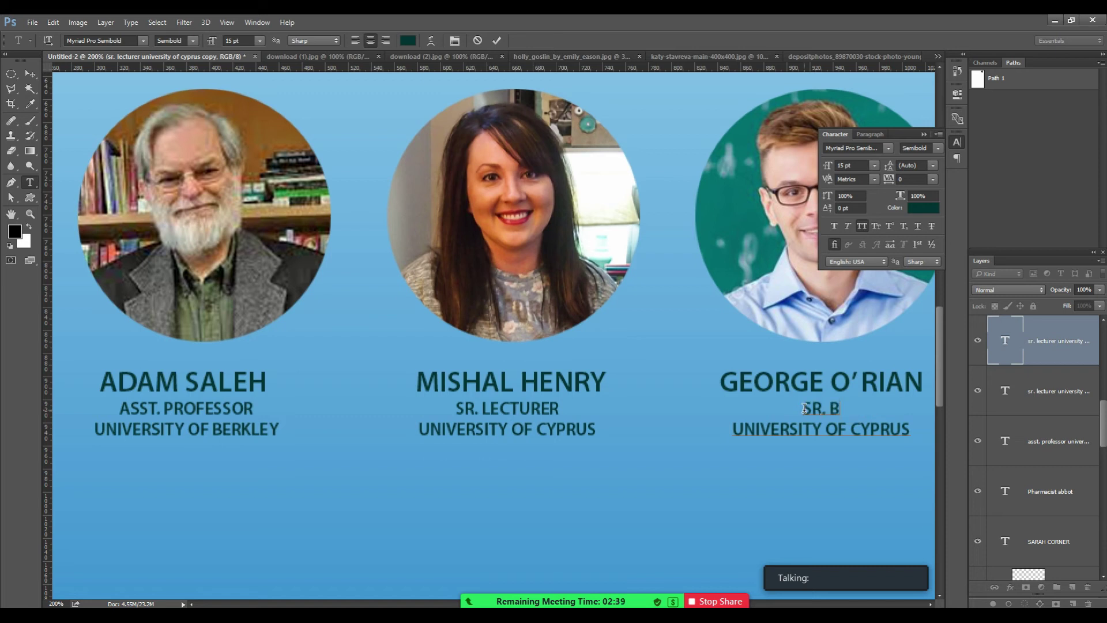
{"action": "key", "text": "BackSpace"}
{"action": "type", "text": "RESEARCHER"}
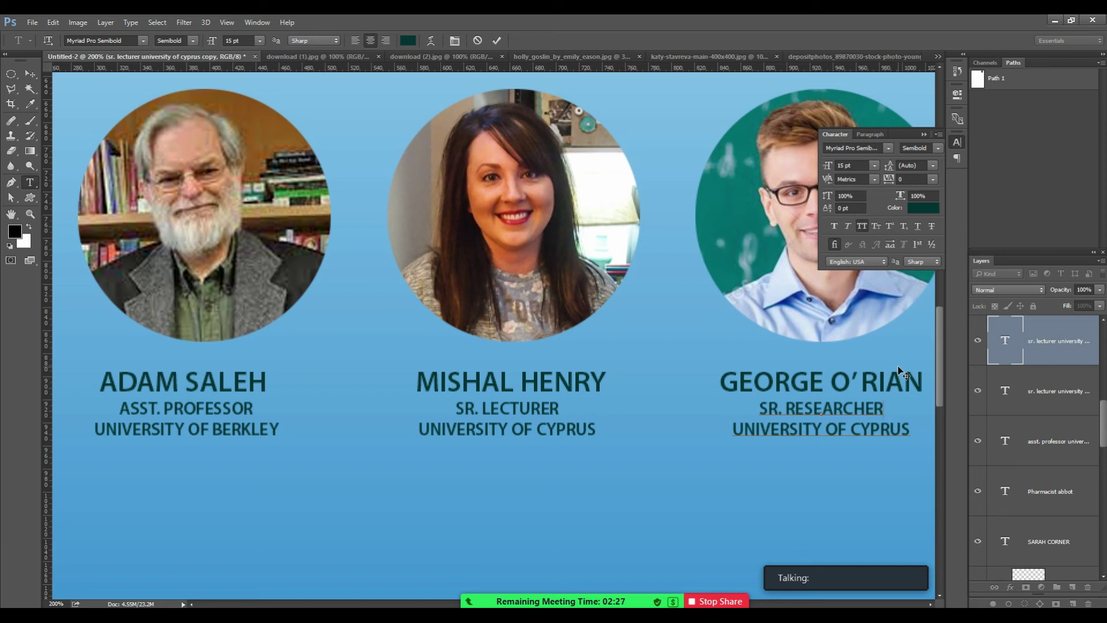
{"action": "triple_click", "coordinate": [854, 429]}
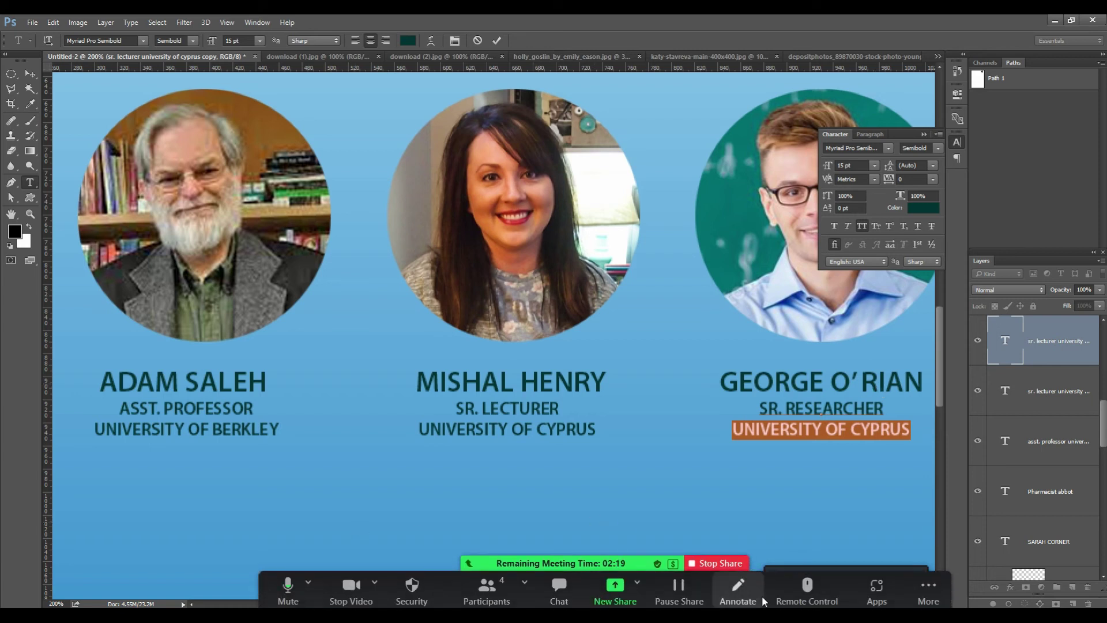
{"action": "left_click", "coordinate": [31, 75]}
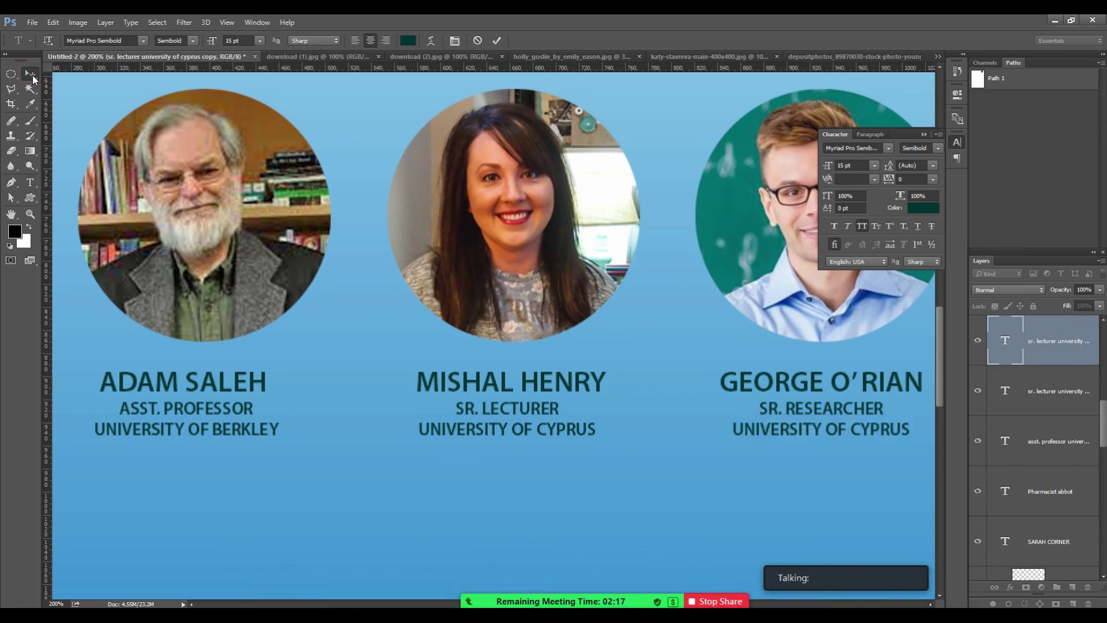
{"action": "key", "text": "ctrl+0"}
Change the fourth speaker's affiliation to GALAXOSMITH KLINE.
{"action": "key", "text": "z"}
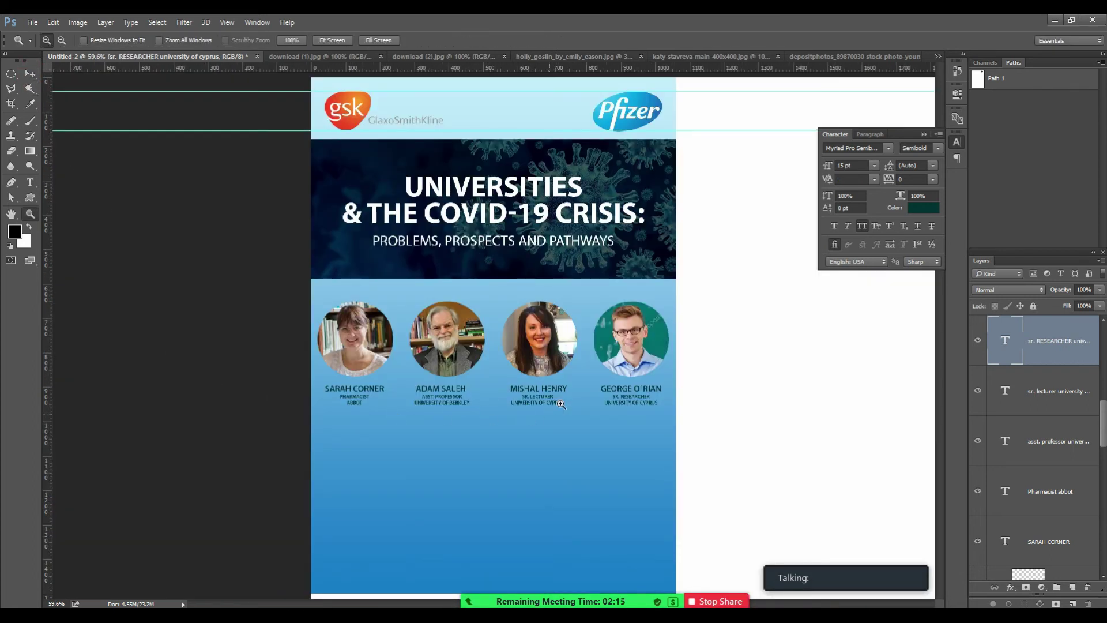
{"action": "left_click", "coordinate": [553, 386]}
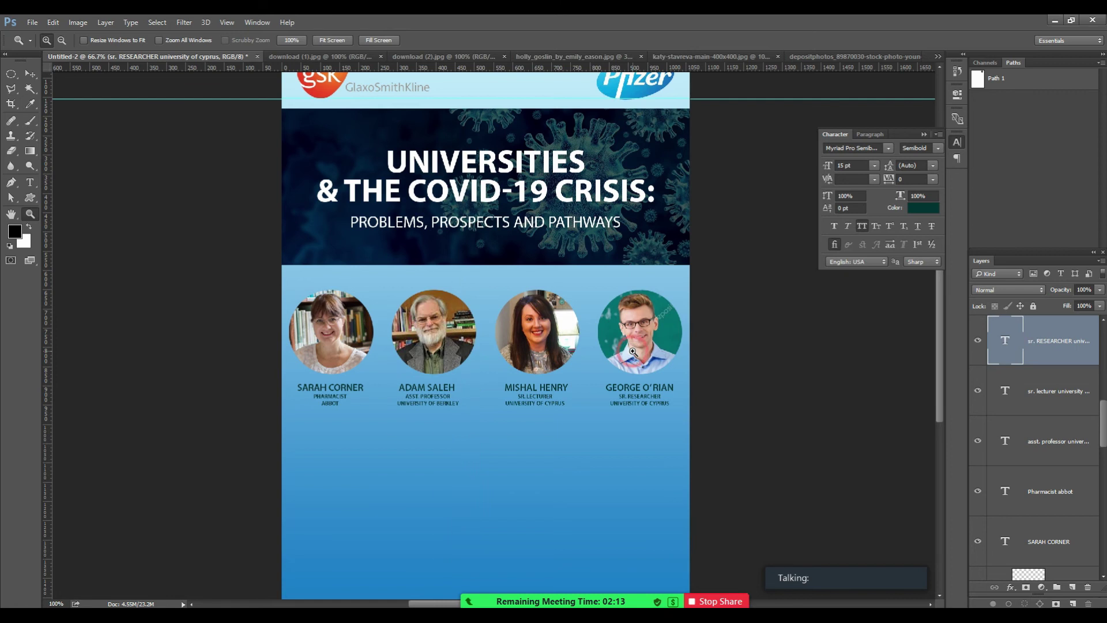
{"action": "left_click", "coordinate": [633, 351]}
{"action": "left_click_drag", "start_coordinate": [556, 320], "coordinate": [526, 382]}
{"action": "key", "text": "t"}
{"action": "triple_click", "coordinate": [620, 515]}
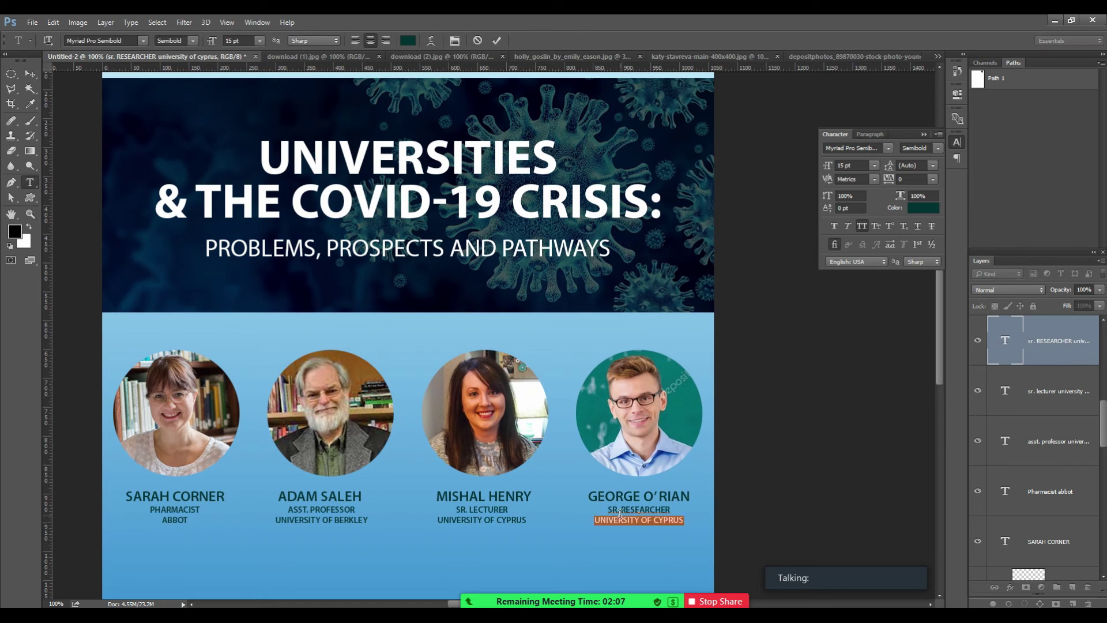
{"action": "type", "text": "GLAAXOSMI"}
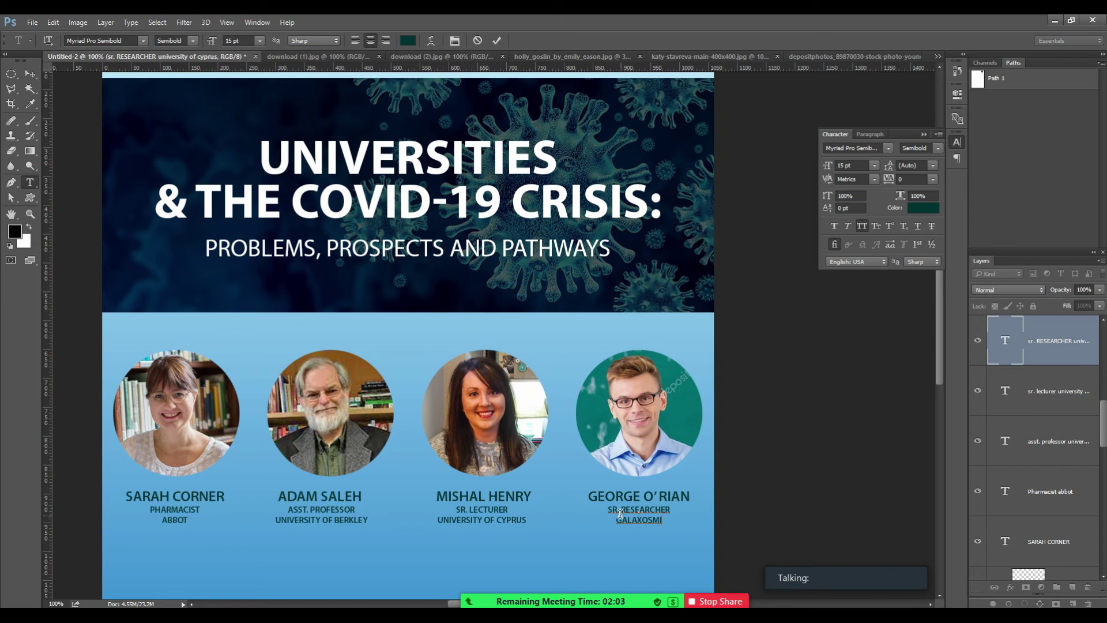
{"action": "type", "text": "TH KLINE"}
{"action": "left_click", "coordinate": [29, 74]}
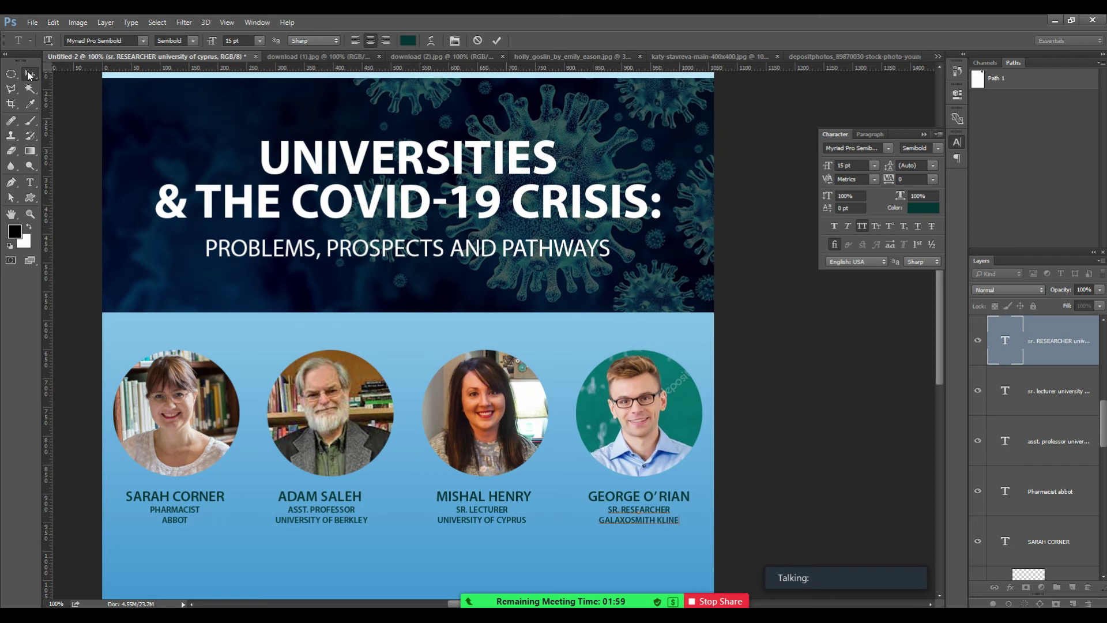
Make the first two speakers' names Bold.
{"action": "left_click_drag", "start_coordinate": [526, 446], "coordinate": [581, 356]}
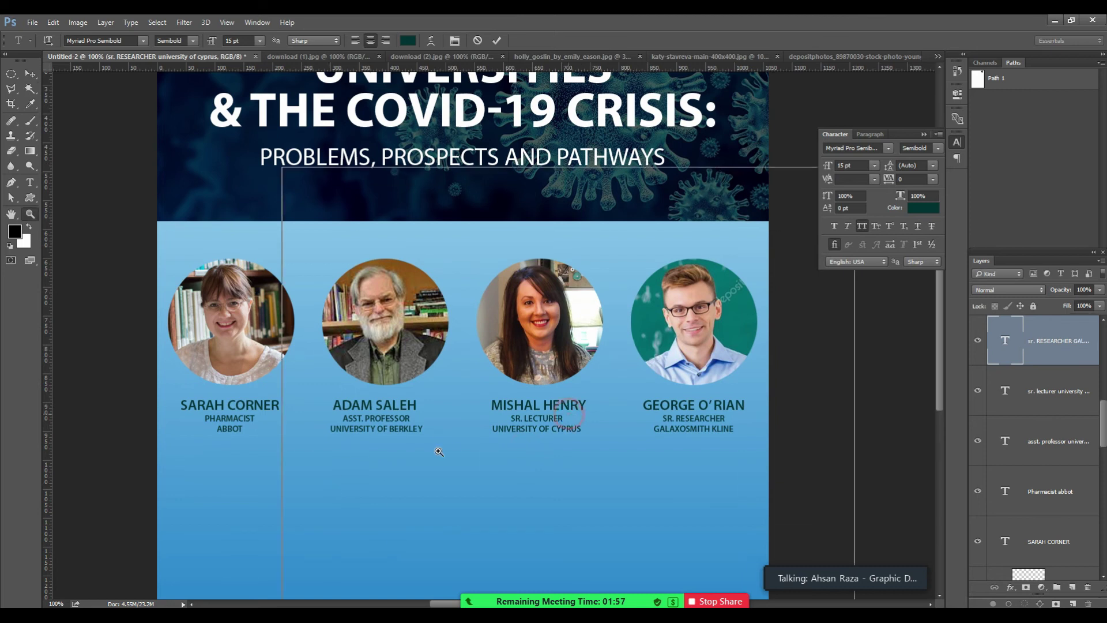
{"action": "left_click", "coordinate": [499, 420], "text": "ctrl"}
{"action": "left_click_drag", "start_coordinate": [345, 440], "coordinate": [545, 437]}
{"action": "key", "text": "t"}
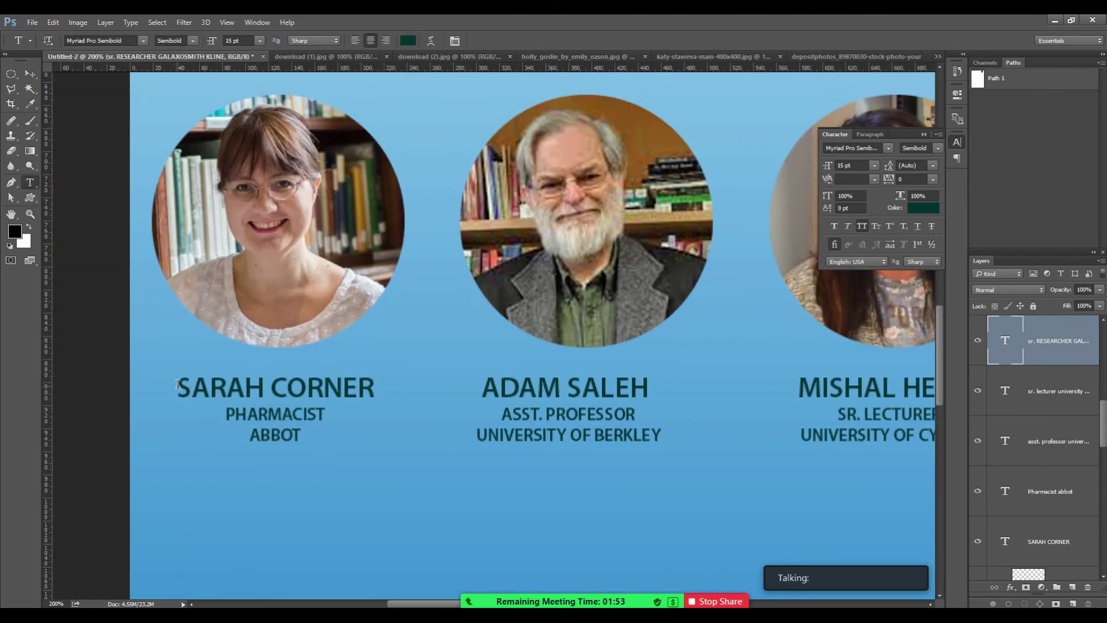
{"action": "triple_click", "coordinate": [177, 385]}
{"action": "left_click", "coordinate": [193, 41]}
{"action": "left_click", "coordinate": [162, 293]}
{"action": "left_click", "coordinate": [30, 73]}
{"action": "key", "text": "t"}
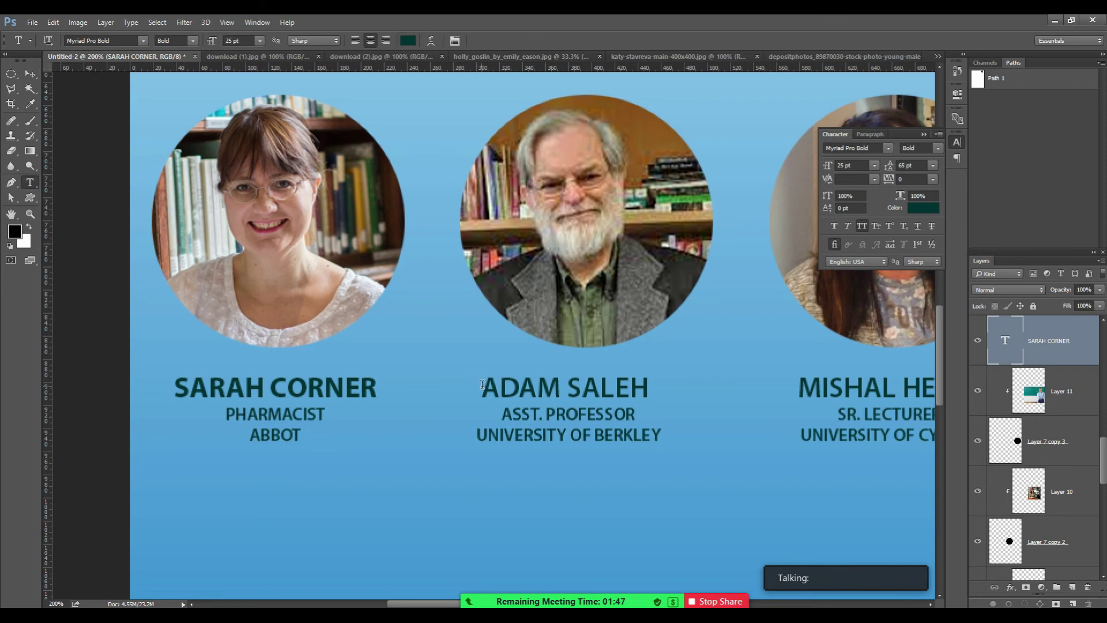
{"action": "triple_click", "coordinate": [485, 386]}
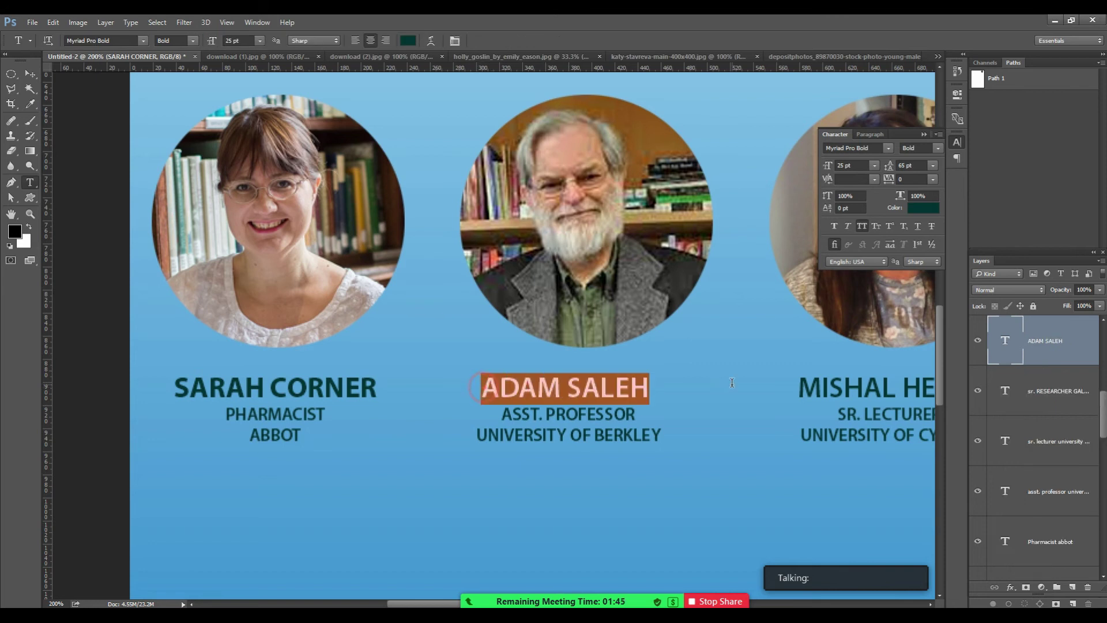
{"action": "left_click", "coordinate": [194, 40]}
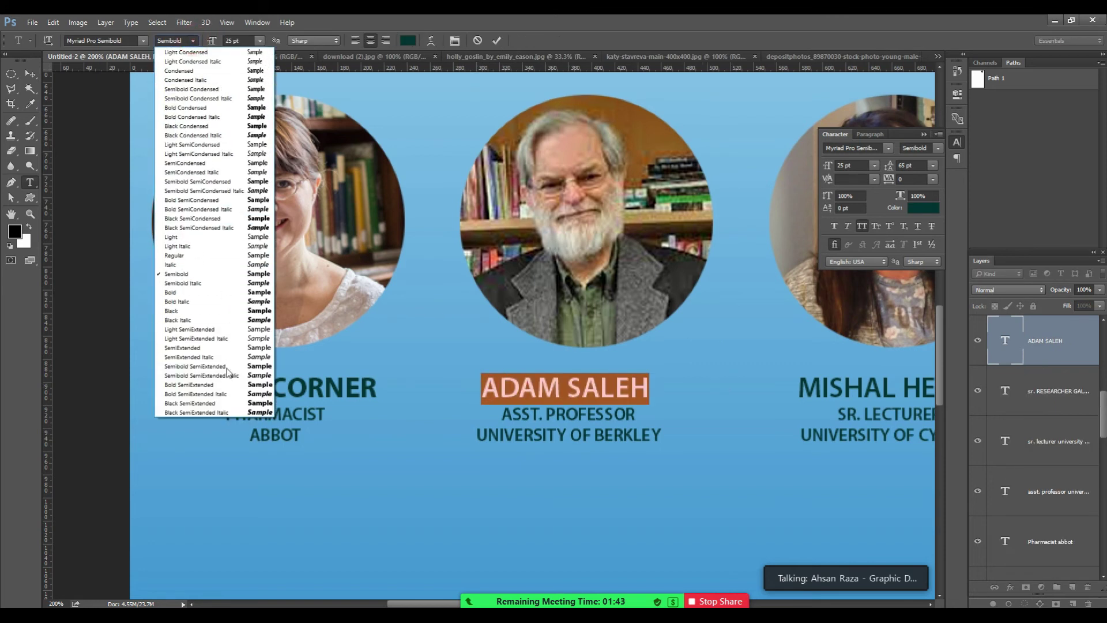
{"action": "left_click", "coordinate": [192, 292]}
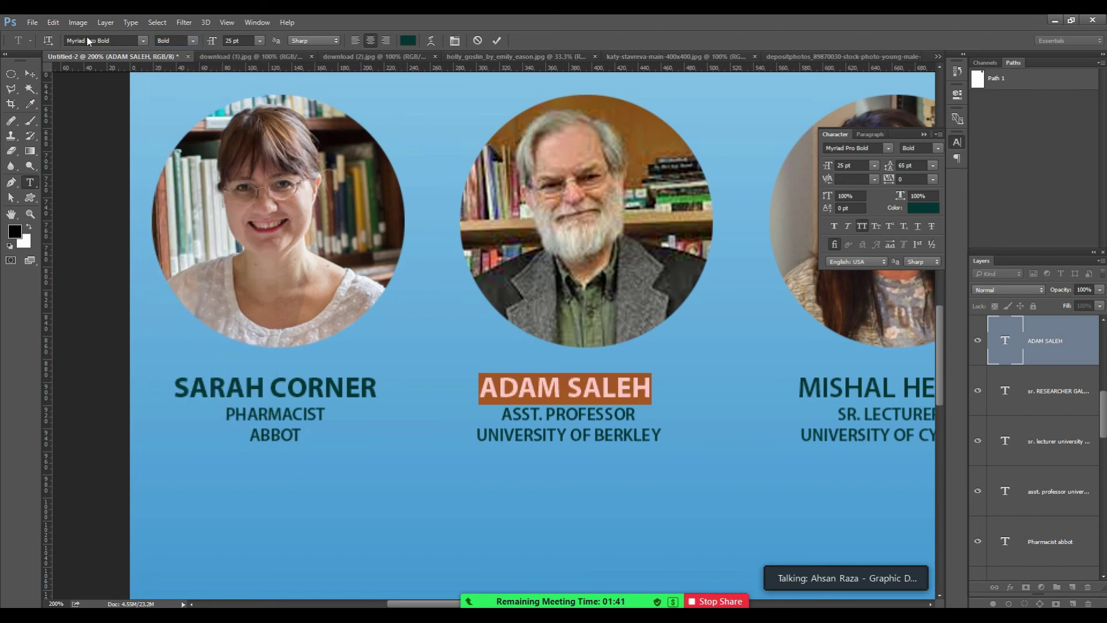
{"action": "left_click", "coordinate": [193, 40]}
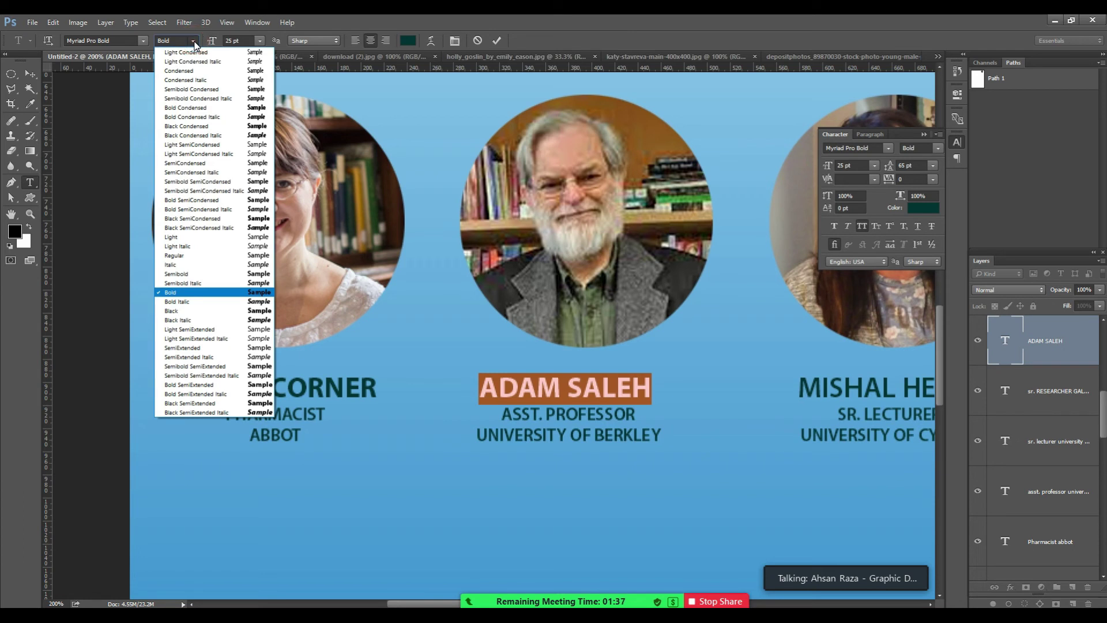
{"action": "left_click", "coordinate": [625, 17]}
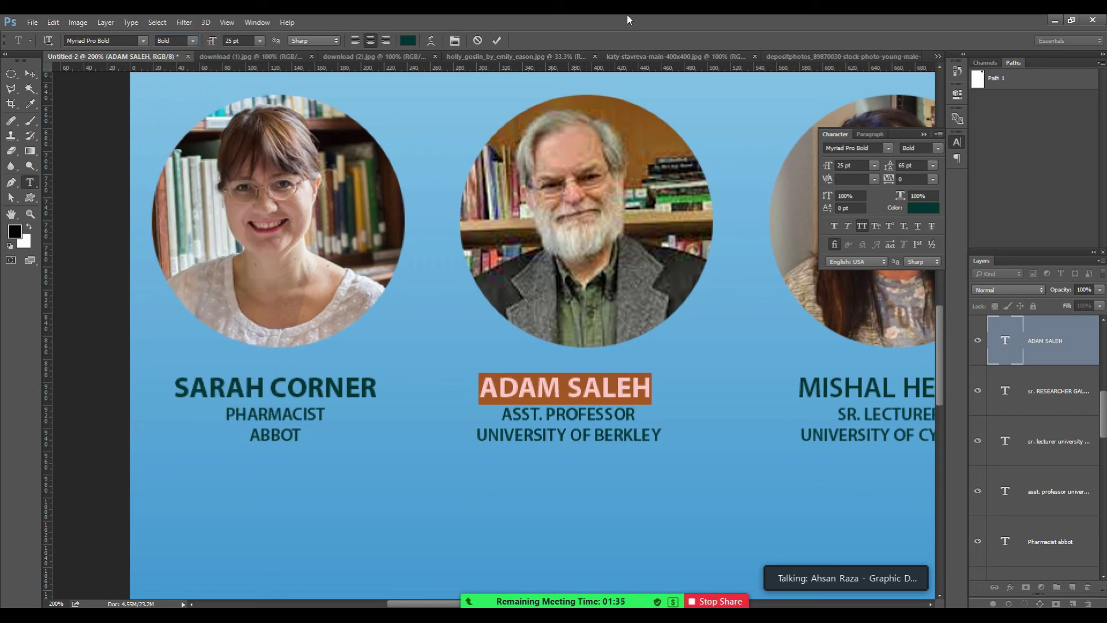
{"action": "left_click", "coordinate": [32, 74]}
Make the third and fourth speakers' names Bold.
{"action": "scroll", "coordinate": [637, 382], "scroll_direction": "right", "scroll_amount": 5}
{"action": "key", "text": "t"}
{"action": "triple_click", "coordinate": [575, 380]}
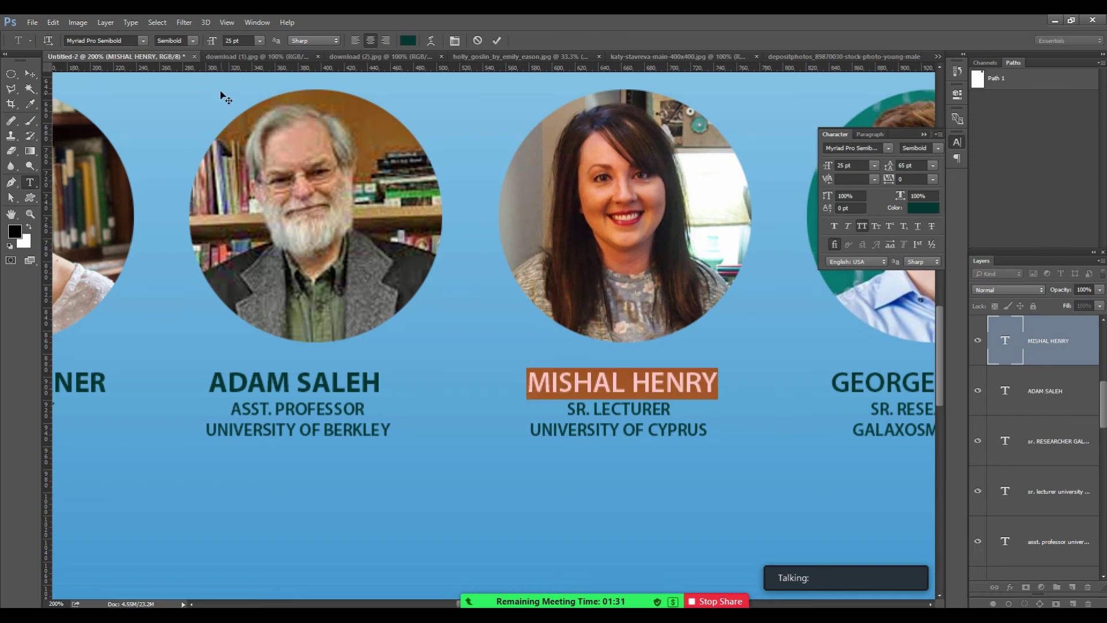
{"action": "left_click", "coordinate": [193, 40]}
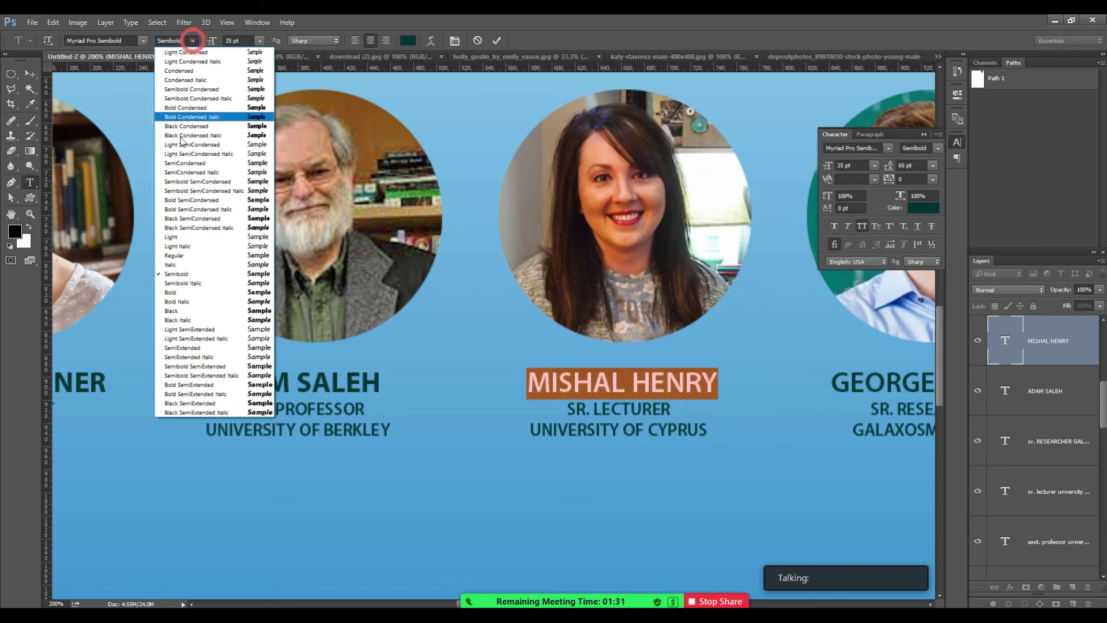
{"action": "left_click", "coordinate": [177, 293]}
{"action": "key", "text": "ctrl+Return"}
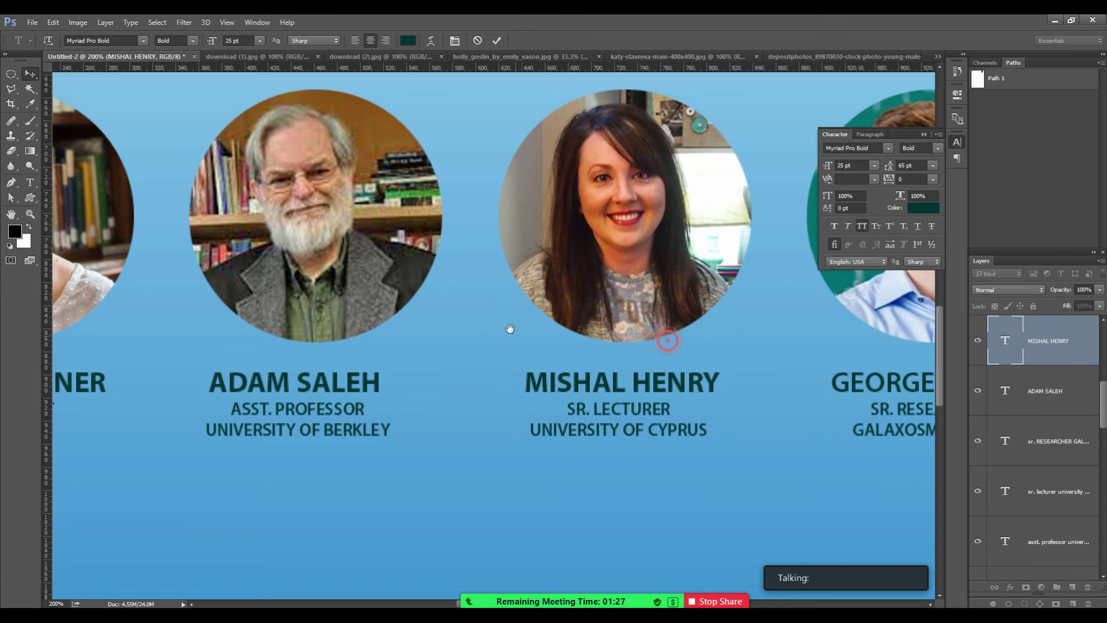
{"action": "scroll", "coordinate": [723, 354], "scroll_direction": "right", "scroll_amount": 3}
{"action": "left_click_drag", "start_coordinate": [669, 372], "coordinate": [856, 370]}
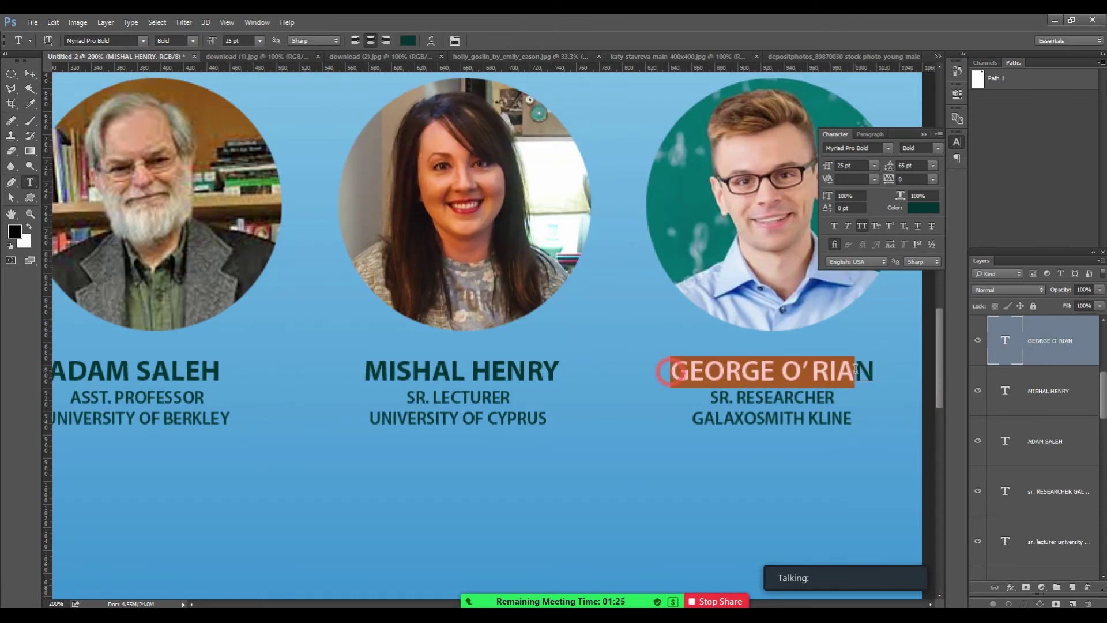
{"action": "left_click", "coordinate": [856, 369]}
{"action": "left_click_drag", "start_coordinate": [670, 372], "coordinate": [867, 369]}
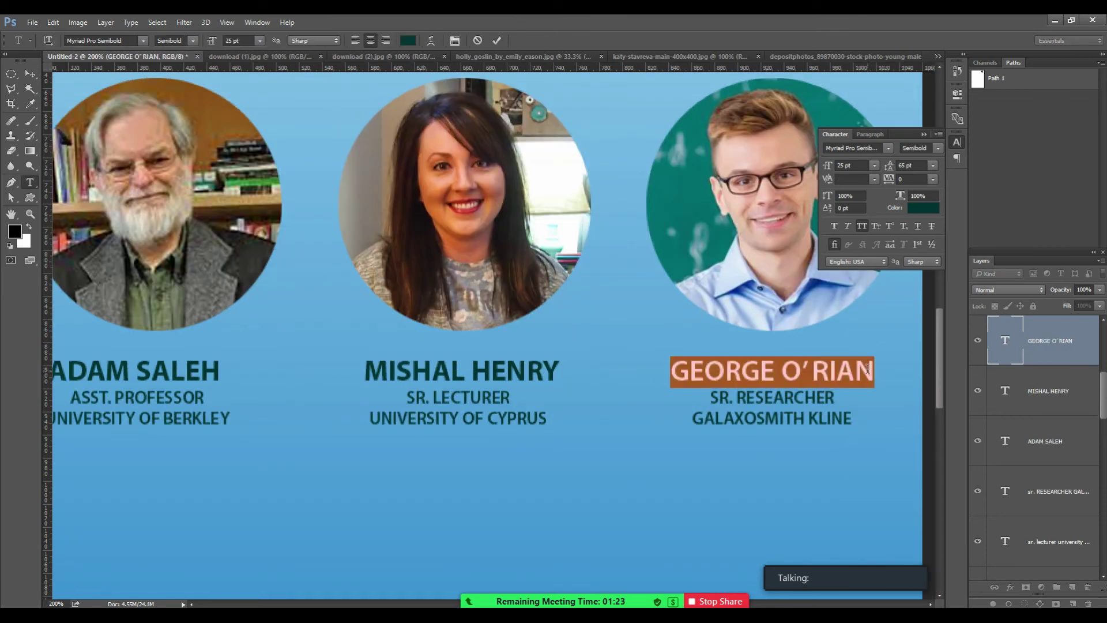
{"action": "left_click", "coordinate": [192, 40]}
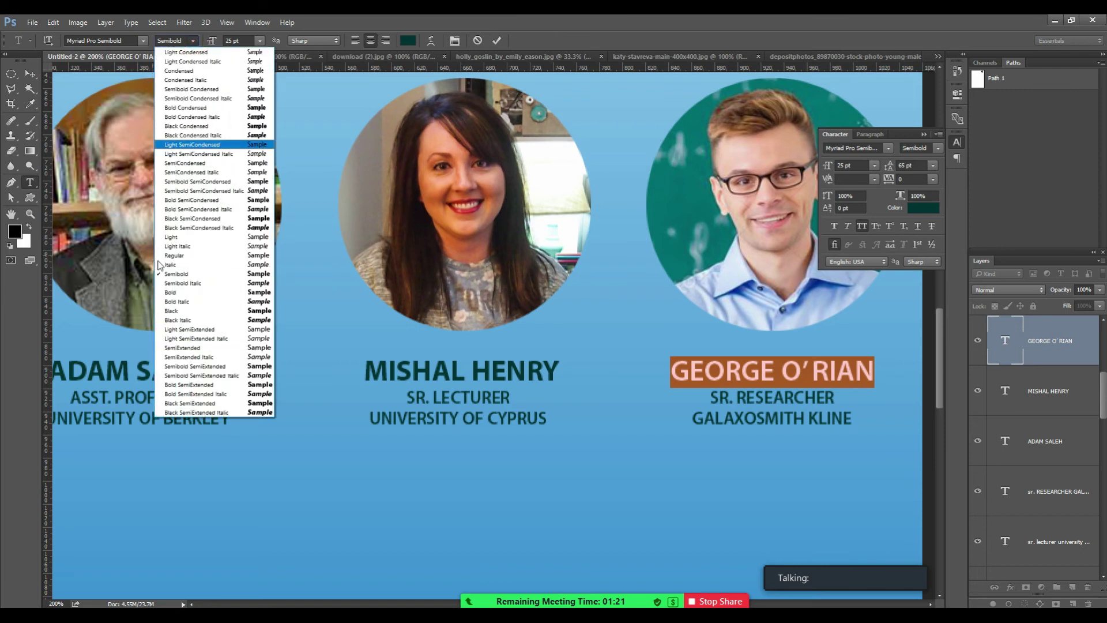
{"action": "left_click", "coordinate": [170, 292]}
{"action": "left_click", "coordinate": [32, 77]}
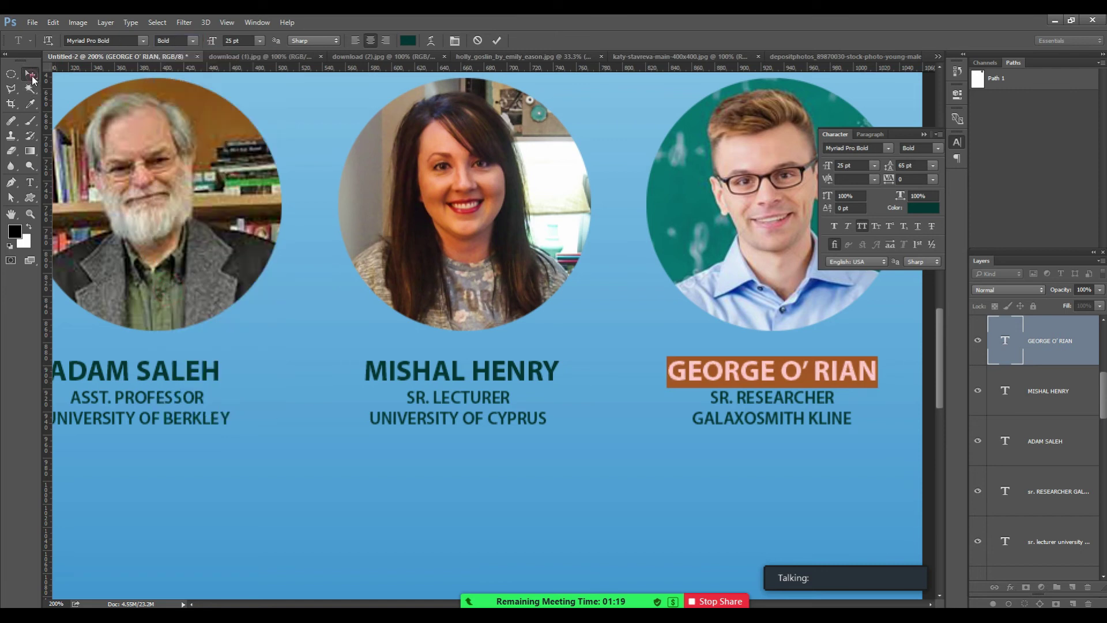
Zoom out to review the whole poster at about 66.7%.
{"action": "key", "text": "ctrl+minus"}
{"action": "key", "text": "ctrl+minus"}
{"action": "key", "text": "z"}
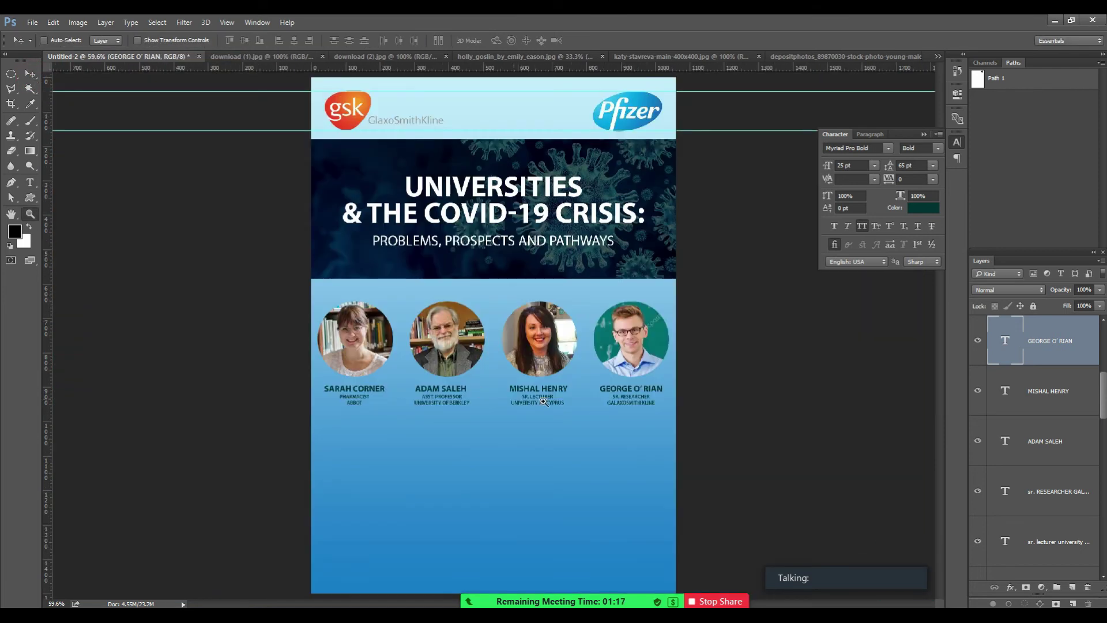
{"action": "left_click", "coordinate": [541, 403]}
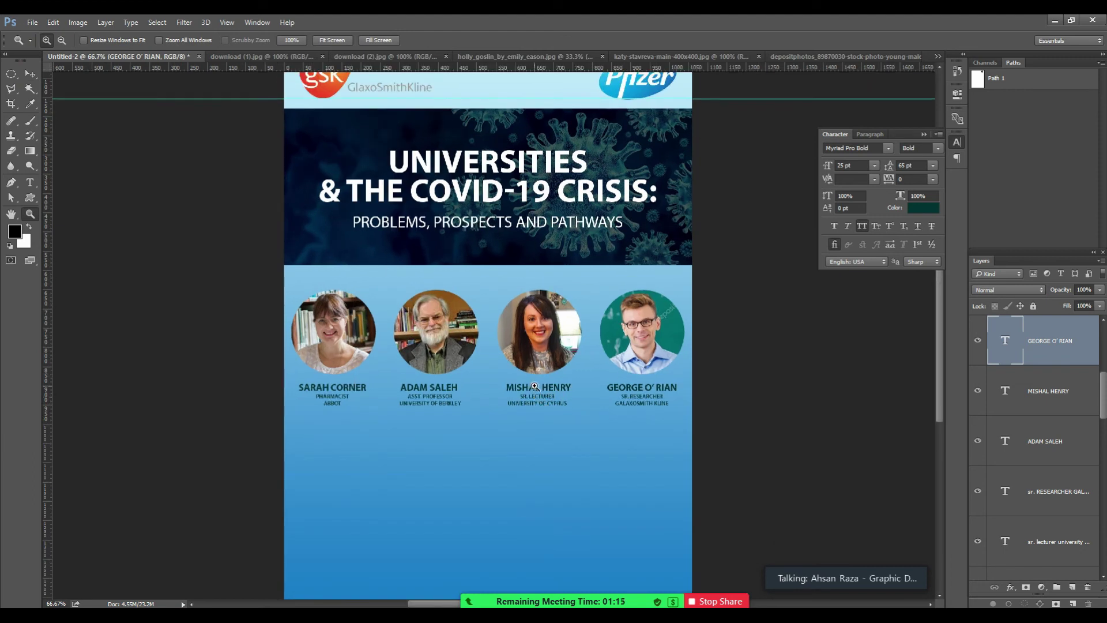
{"action": "left_click", "coordinate": [535, 389], "text": "alt"}
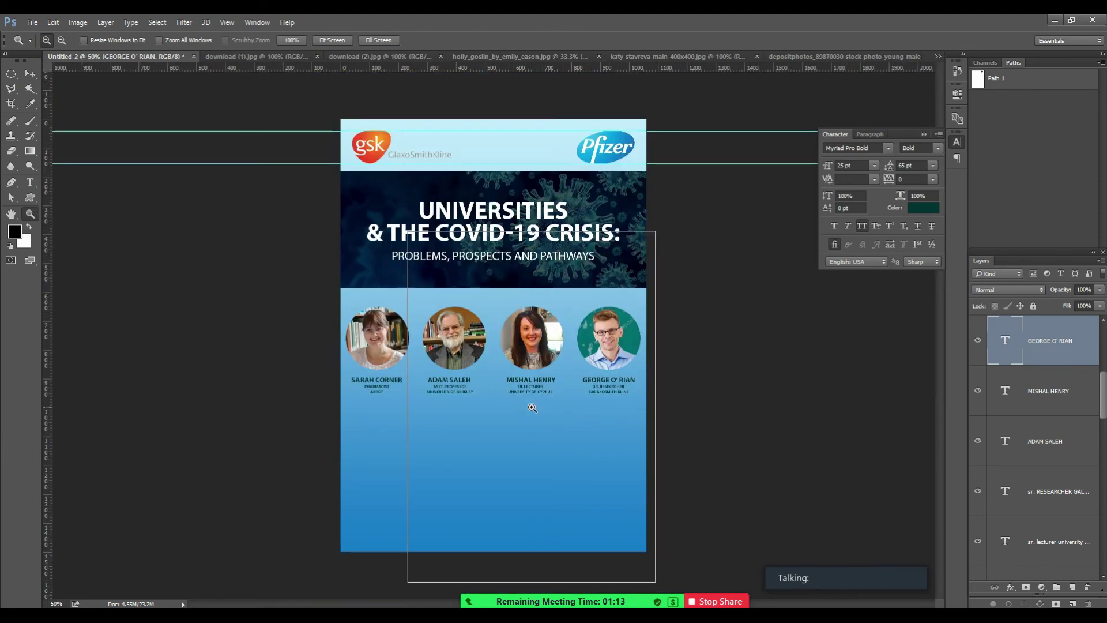
{"action": "left_click", "coordinate": [517, 412]}
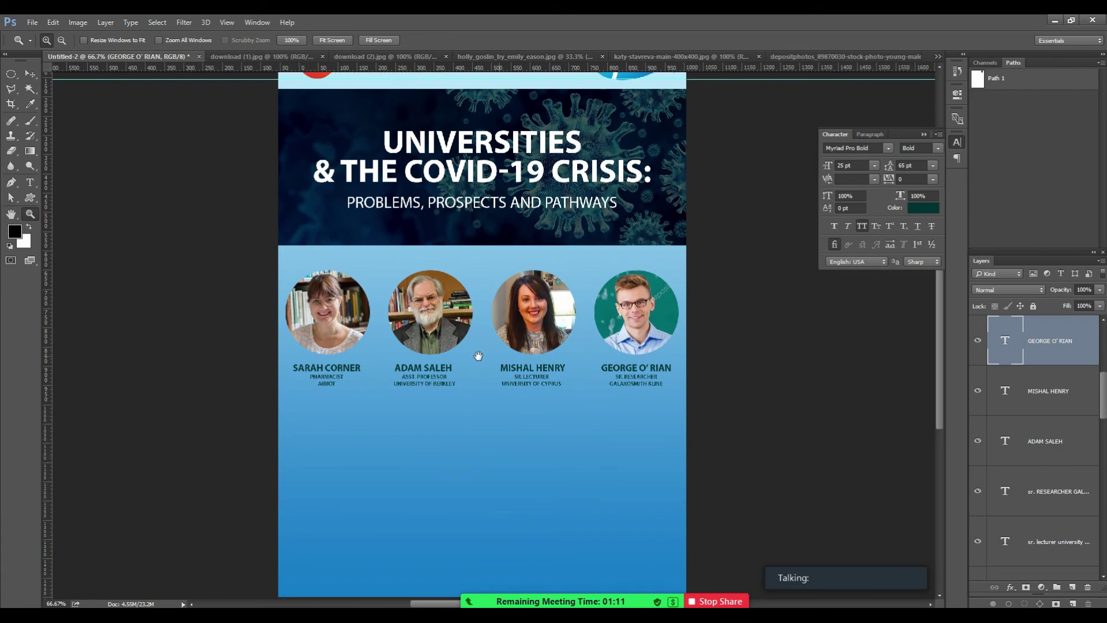
{"action": "scroll", "coordinate": [467, 362], "scroll_direction": "down", "scroll_amount": 3}
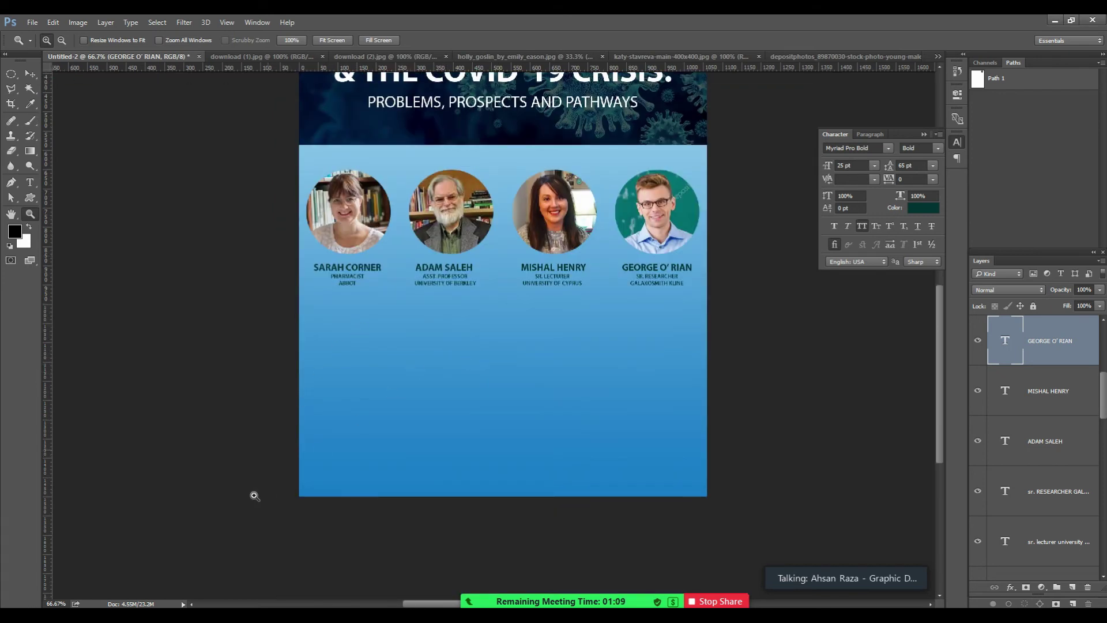
Search Chrome for 'lorem ipsum text'.
{"action": "key", "text": "alt+Tab"}
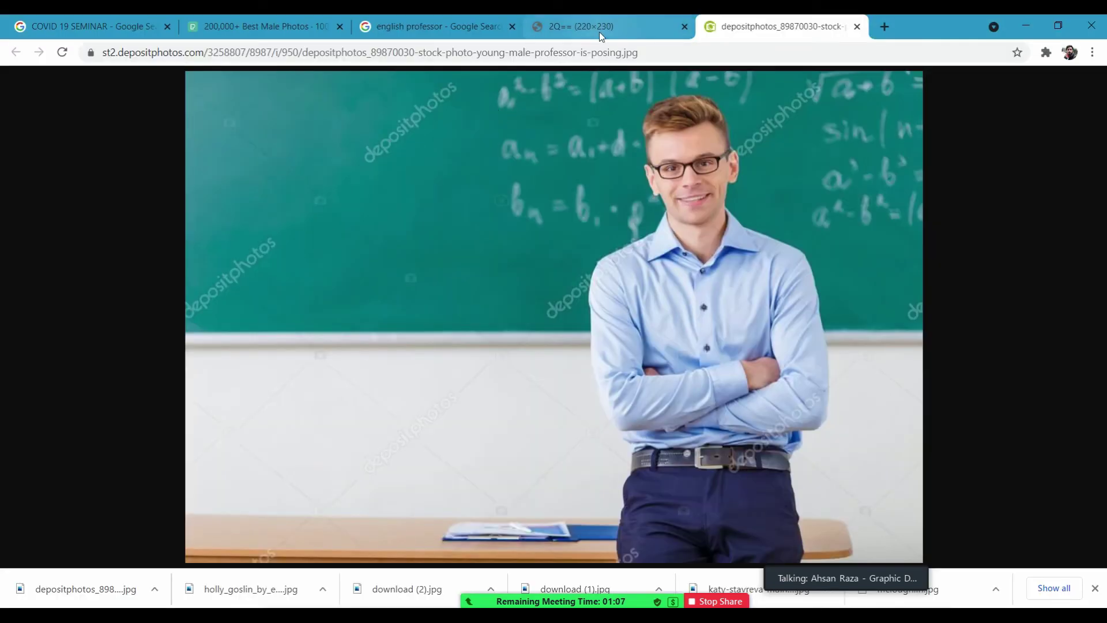
{"action": "left_click", "coordinate": [596, 29]}
{"action": "left_click", "coordinate": [485, 26]}
{"action": "left_click", "coordinate": [224, 30]}
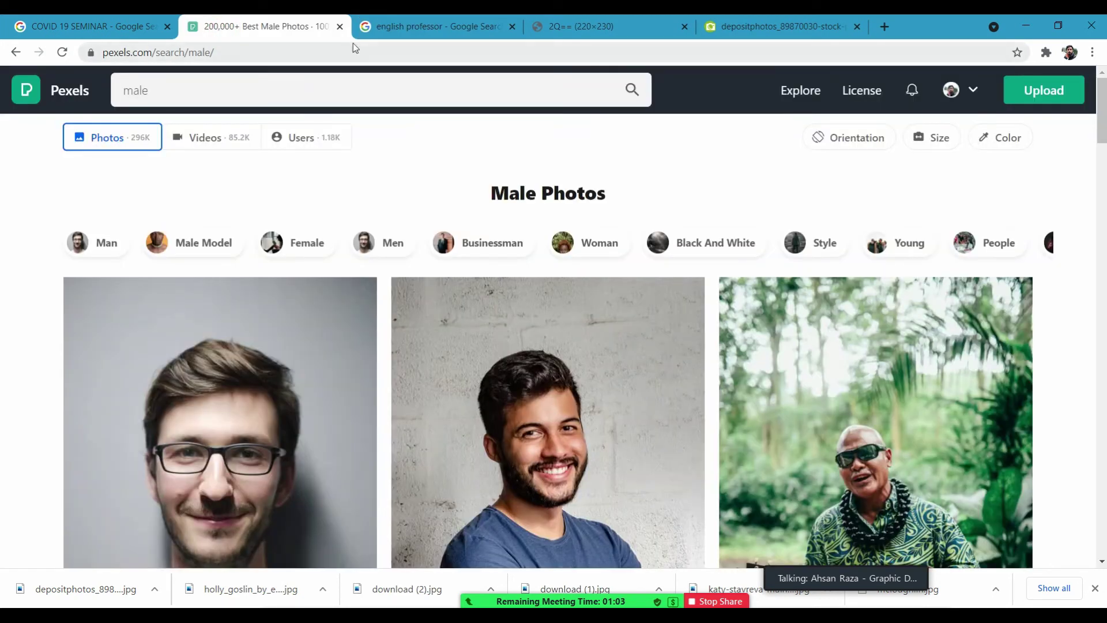
{"action": "left_click", "coordinate": [365, 53]}
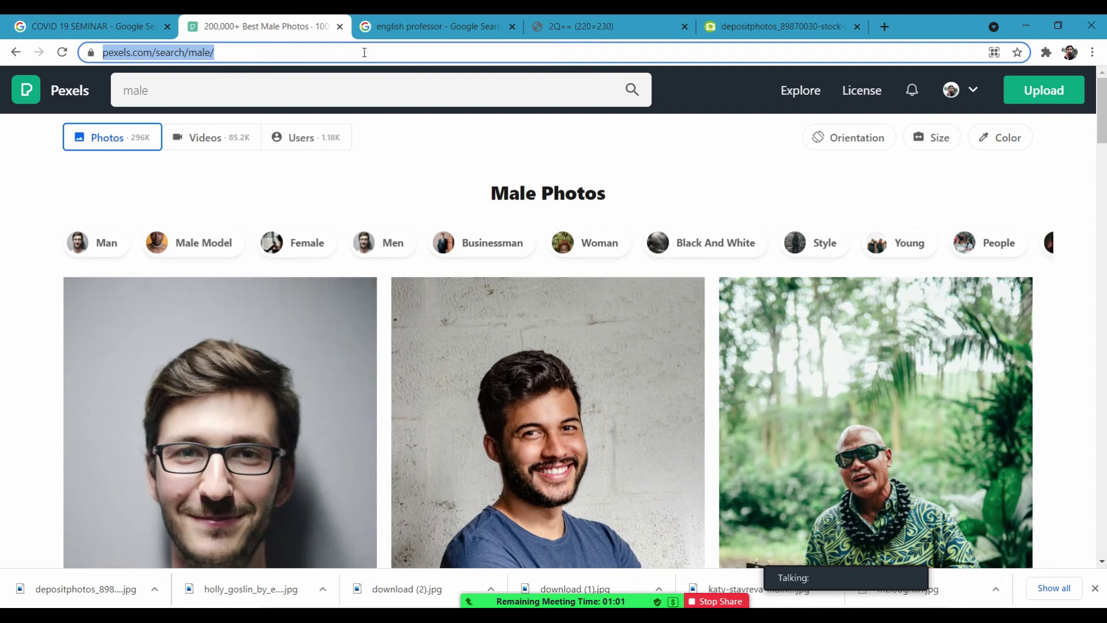
{"action": "type", "text": "LOREM"}
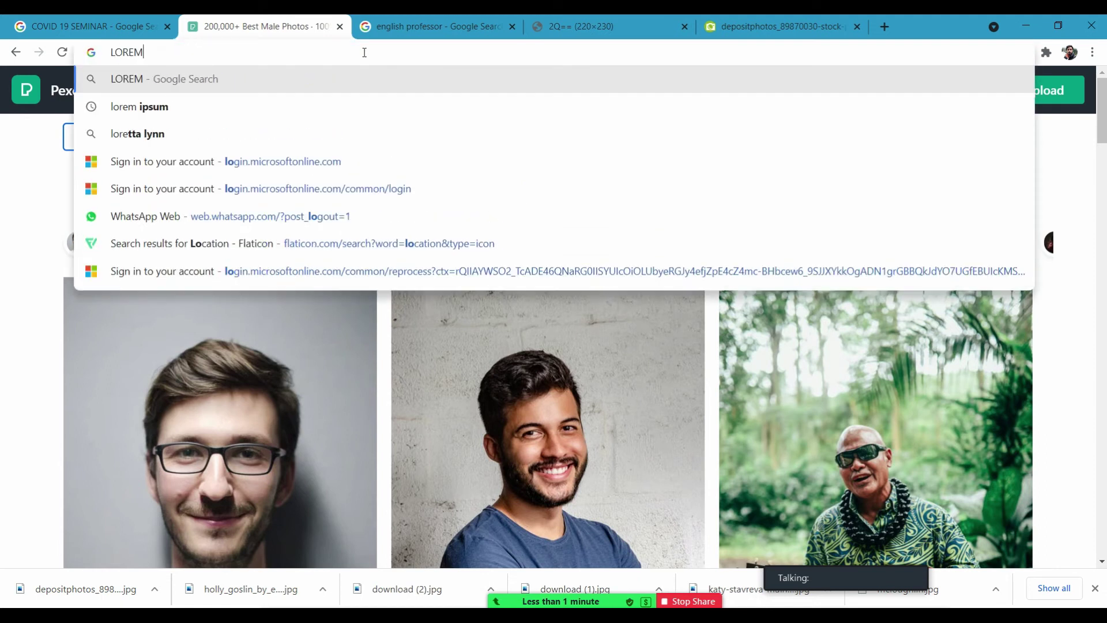
{"action": "key", "text": "Down"}
{"action": "key", "text": "Down"}
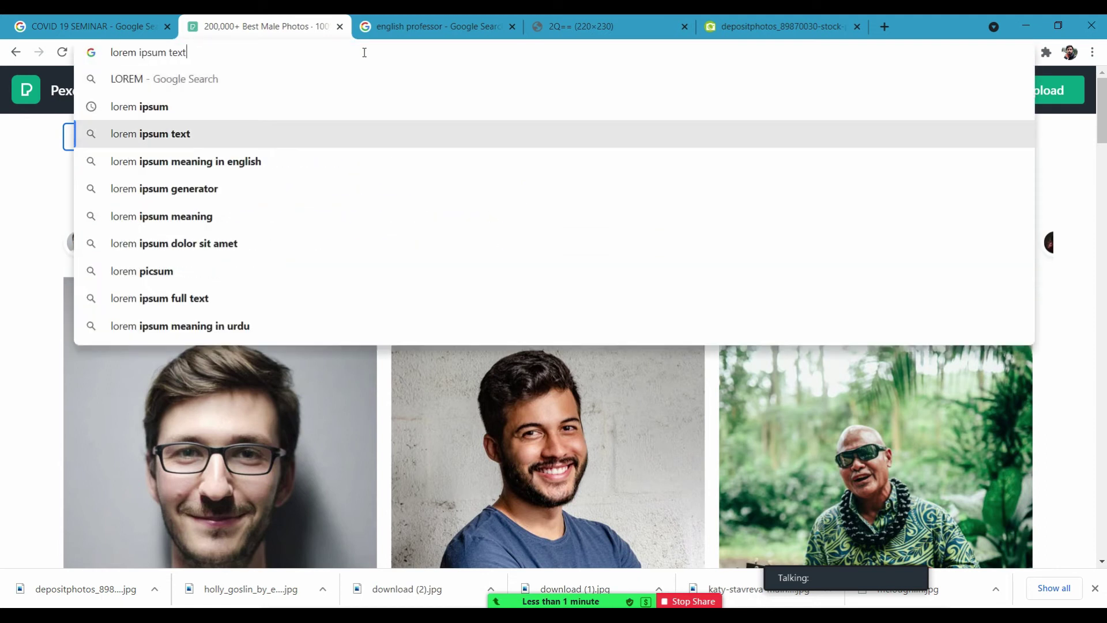
{"action": "key", "text": "Return"}
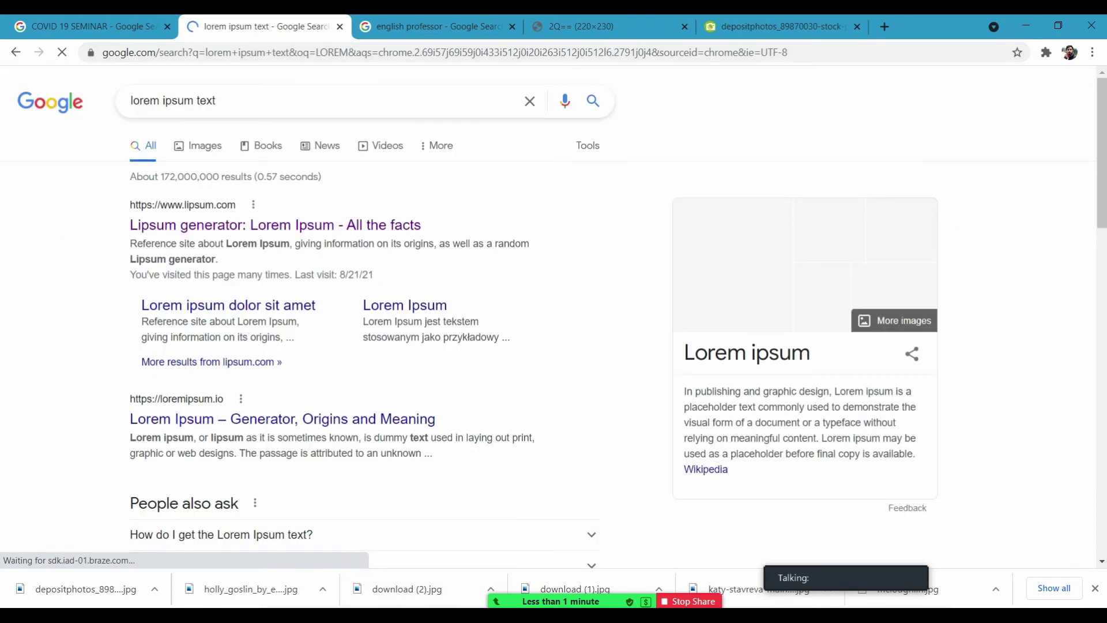
Share the entire screen in the Zoom meeting and open the Lipsum generator result.
{"action": "mouse_move", "coordinate": [362, 557]}
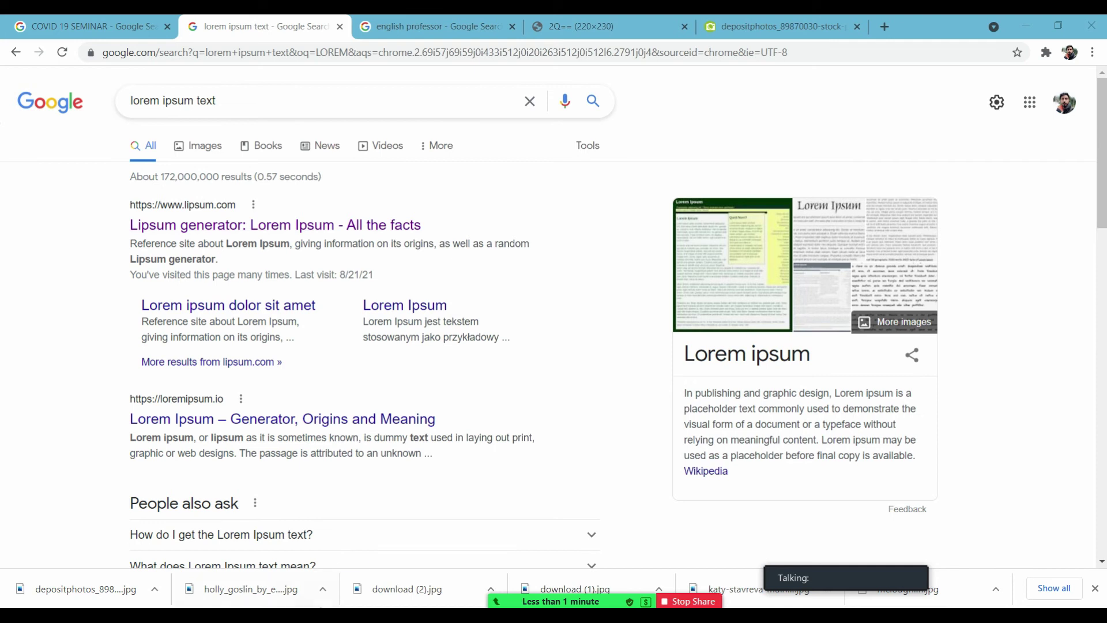
{"action": "mouse_move", "coordinate": [361, 598]}
{"action": "left_click", "coordinate": [374, 580]}
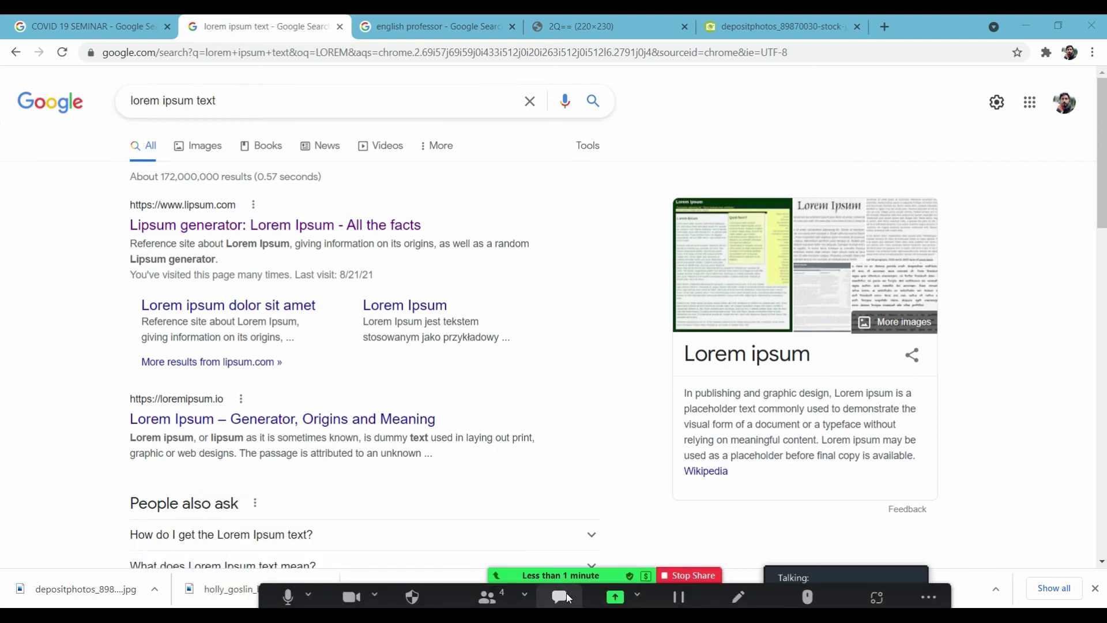
{"action": "left_click", "coordinate": [615, 587]}
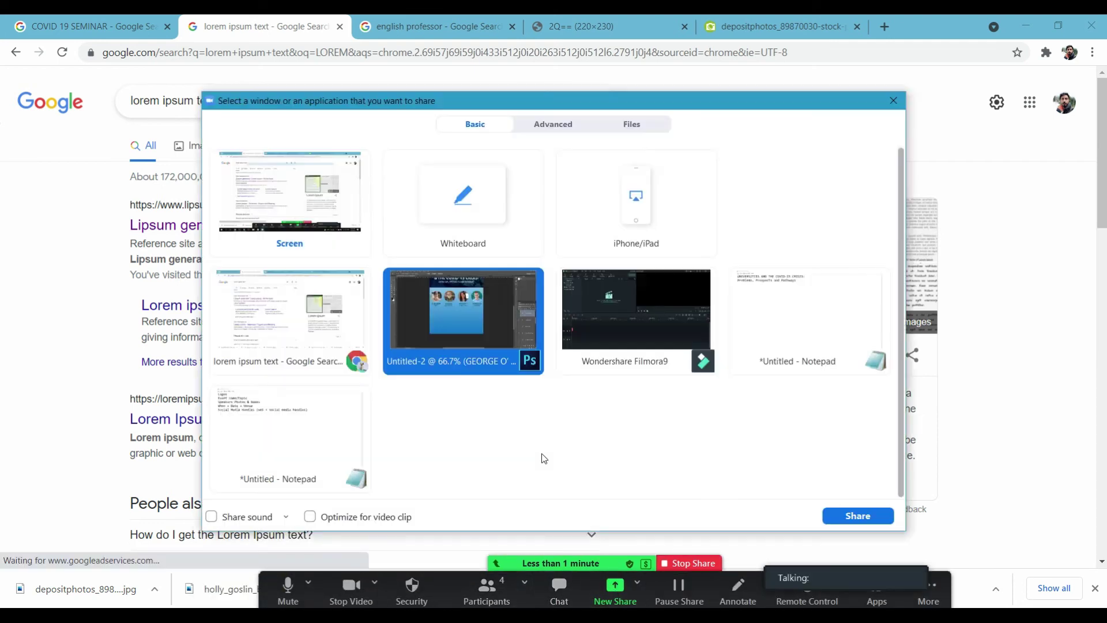
{"action": "left_click", "coordinate": [364, 215]}
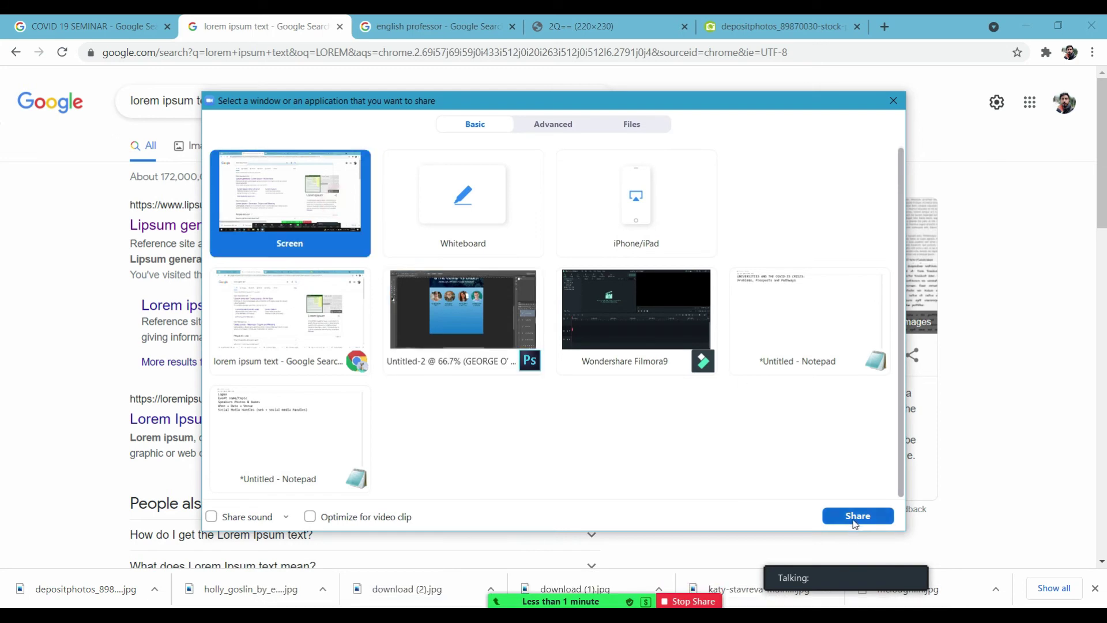
{"action": "left_click", "coordinate": [853, 516]}
{"action": "left_click", "coordinate": [261, 223]}
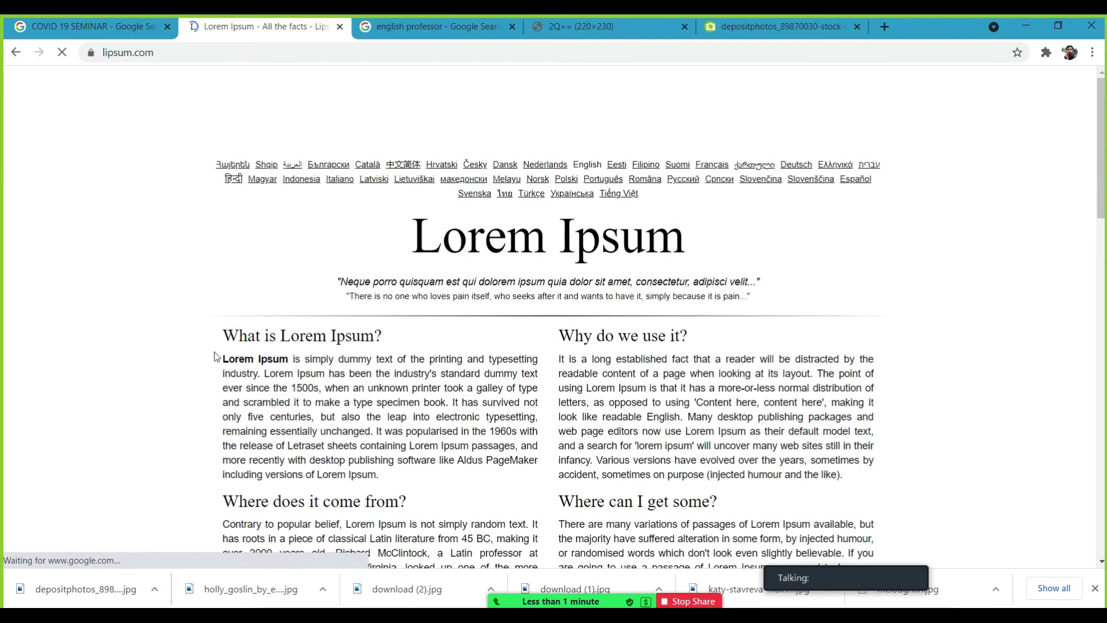
Copy the 'What is Lorem Ipsum?' paragraph and return to Photoshop.
{"action": "left_click_drag", "start_coordinate": [224, 359], "coordinate": [533, 474]}
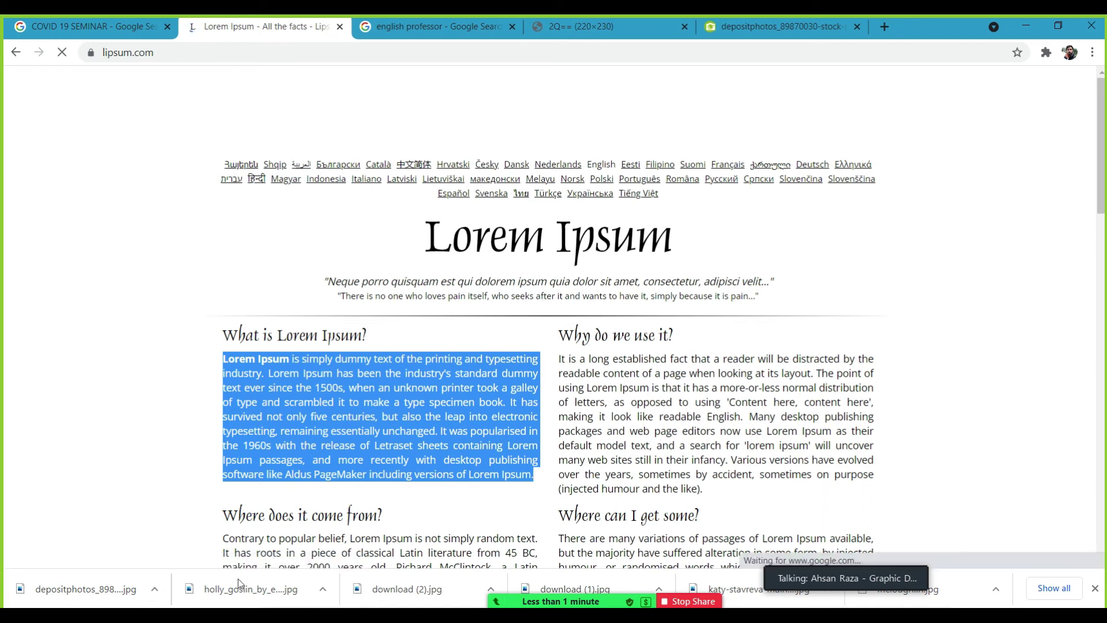
{"action": "key", "text": "alt+Tab"}
Paste the Lorem Ipsum paragraph into a new text box below the speakers, mixed case and left-aligned.
{"action": "left_click", "coordinate": [475, 362]}
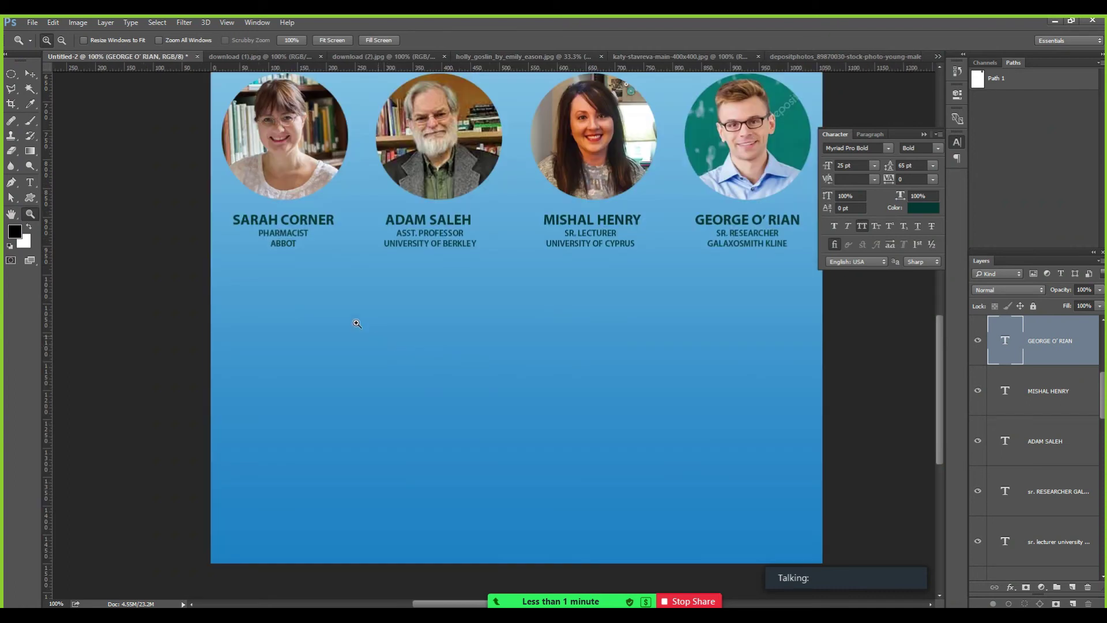
{"action": "left_click", "coordinate": [30, 75]}
{"action": "left_click", "coordinate": [30, 182]}
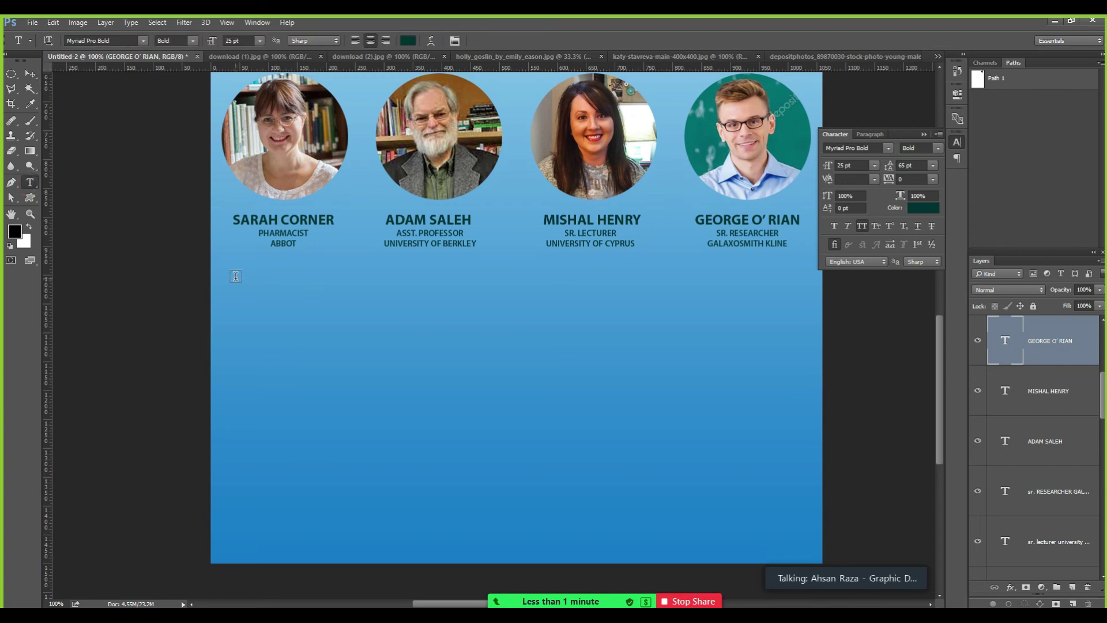
{"action": "left_click_drag", "start_coordinate": [235, 278], "coordinate": [480, 545]}
{"action": "key", "text": "ctrl+v"}
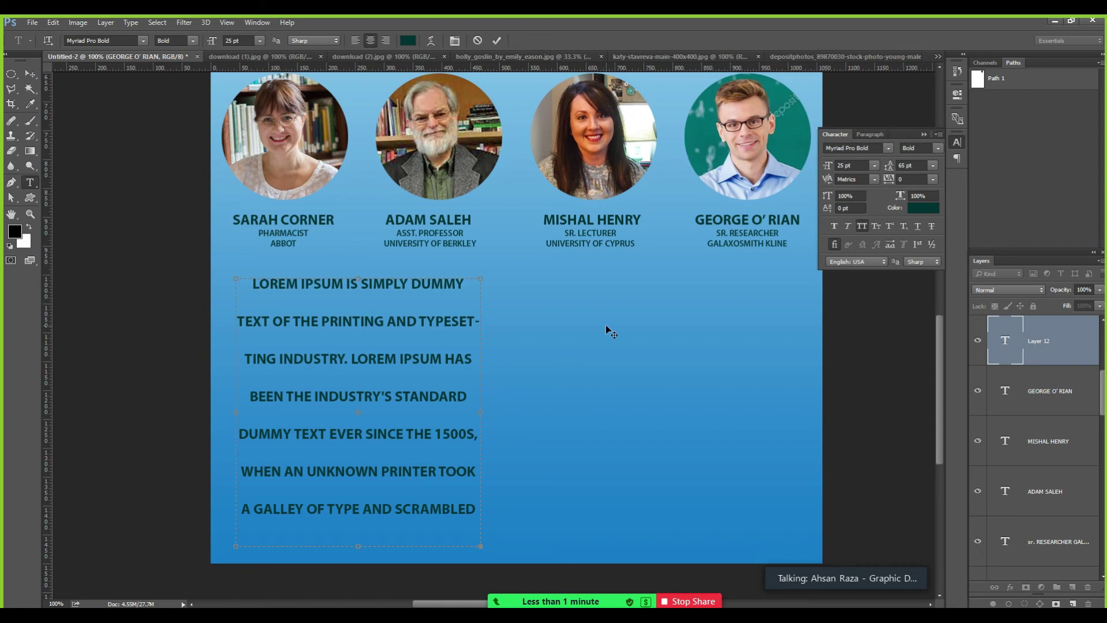
{"action": "key", "text": "ctrl+a"}
{"action": "key", "text": "ctrl+c"}
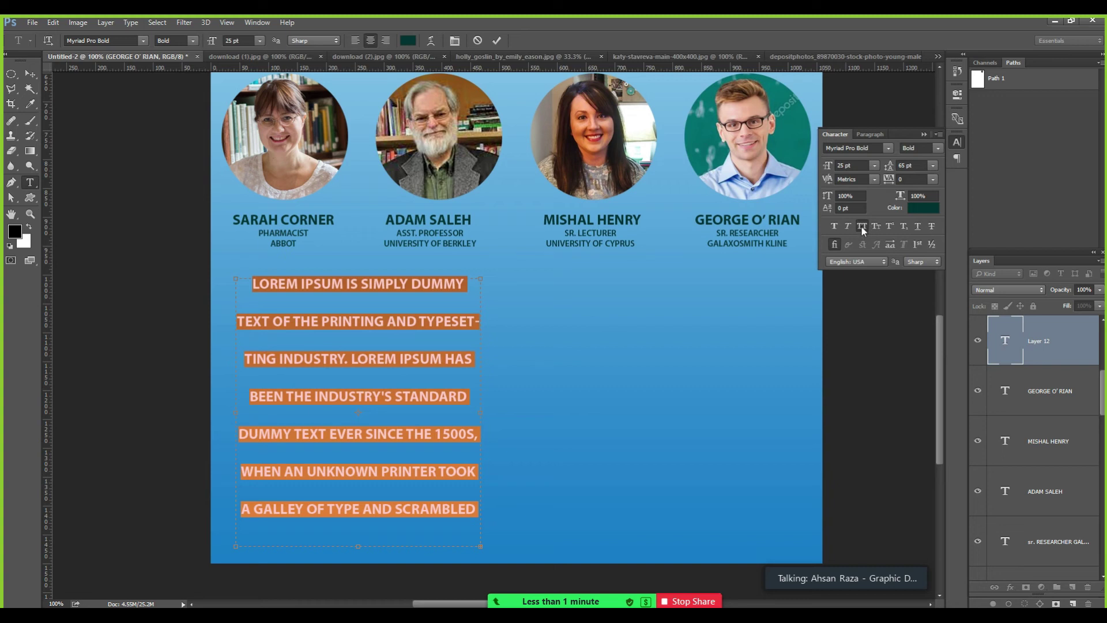
{"action": "left_click", "coordinate": [861, 226]}
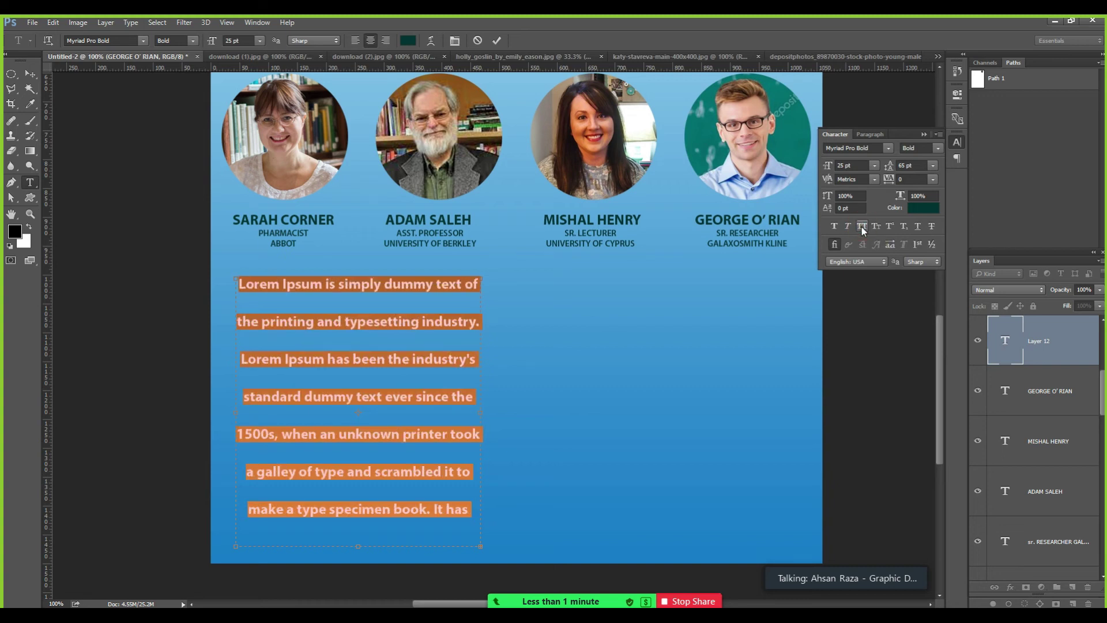
{"action": "left_click", "coordinate": [869, 133]}
{"action": "left_click", "coordinate": [834, 150]}
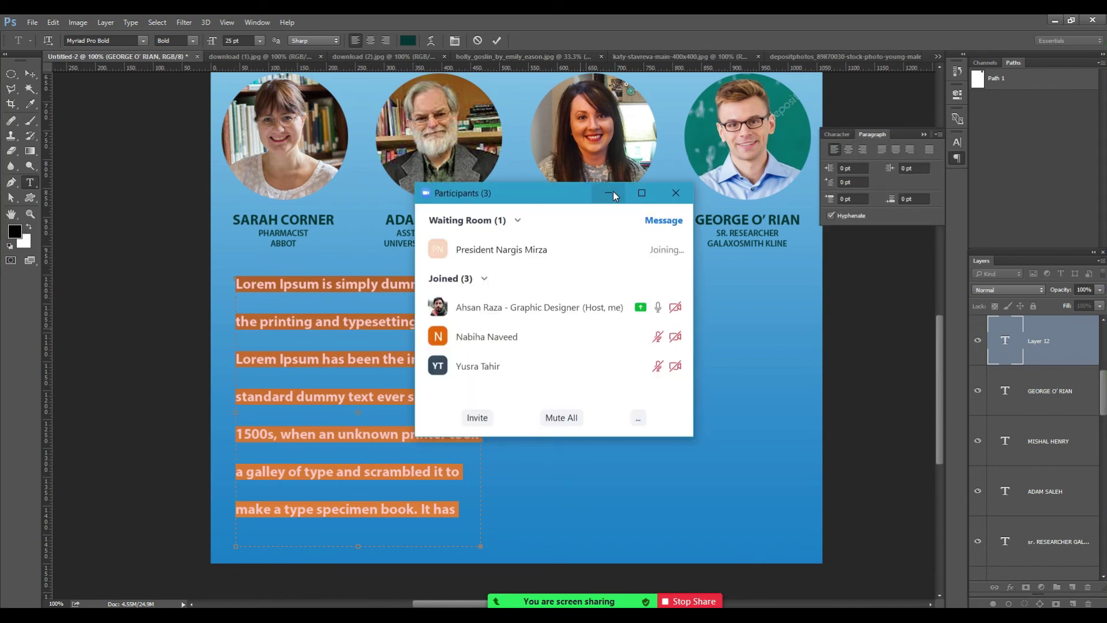
{"action": "left_click", "coordinate": [610, 193]}
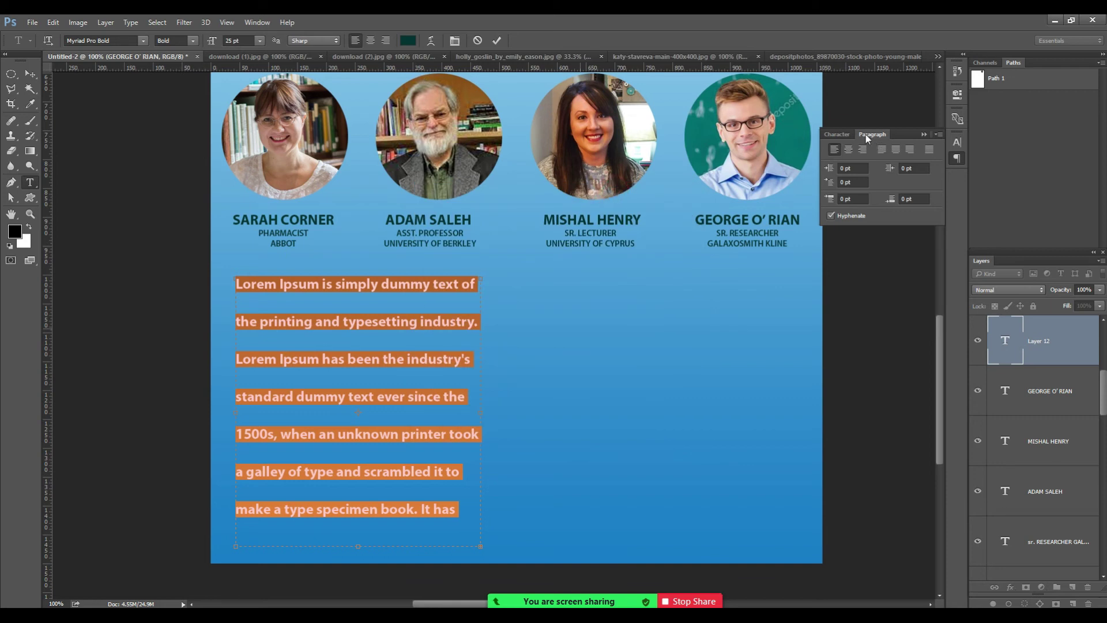
{"action": "left_click", "coordinate": [32, 73]}
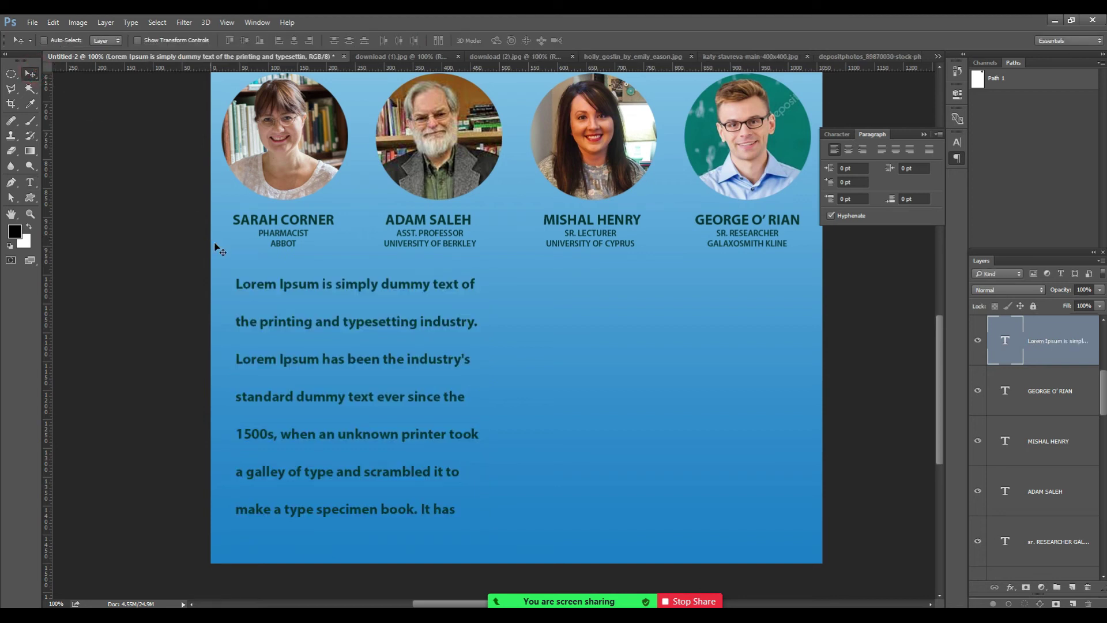
Delete the Lorem Ipsum layer and paste the clipboard into a new text box below the speakers.
{"action": "key", "text": "Delete"}
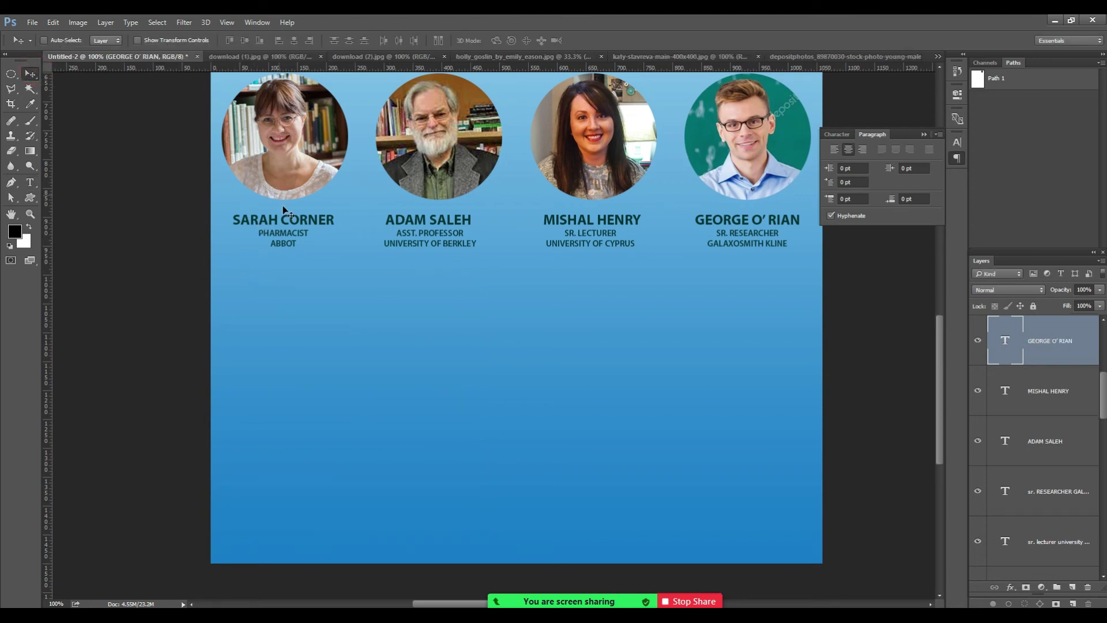
{"action": "left_click", "coordinate": [29, 183]}
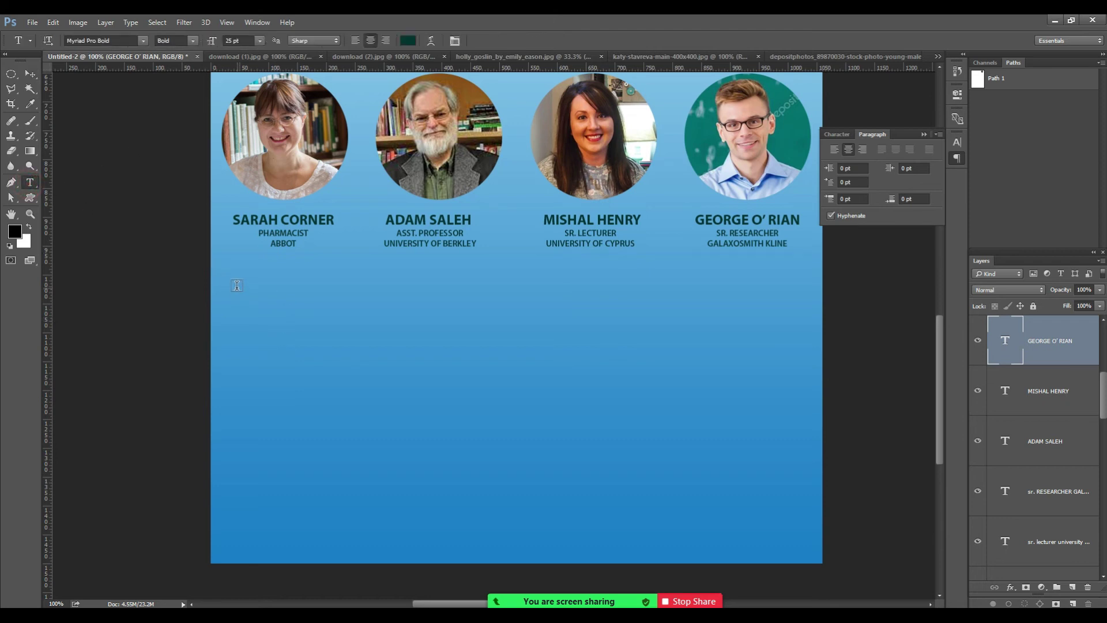
{"action": "left_click_drag", "start_coordinate": [234, 286], "coordinate": [483, 536]}
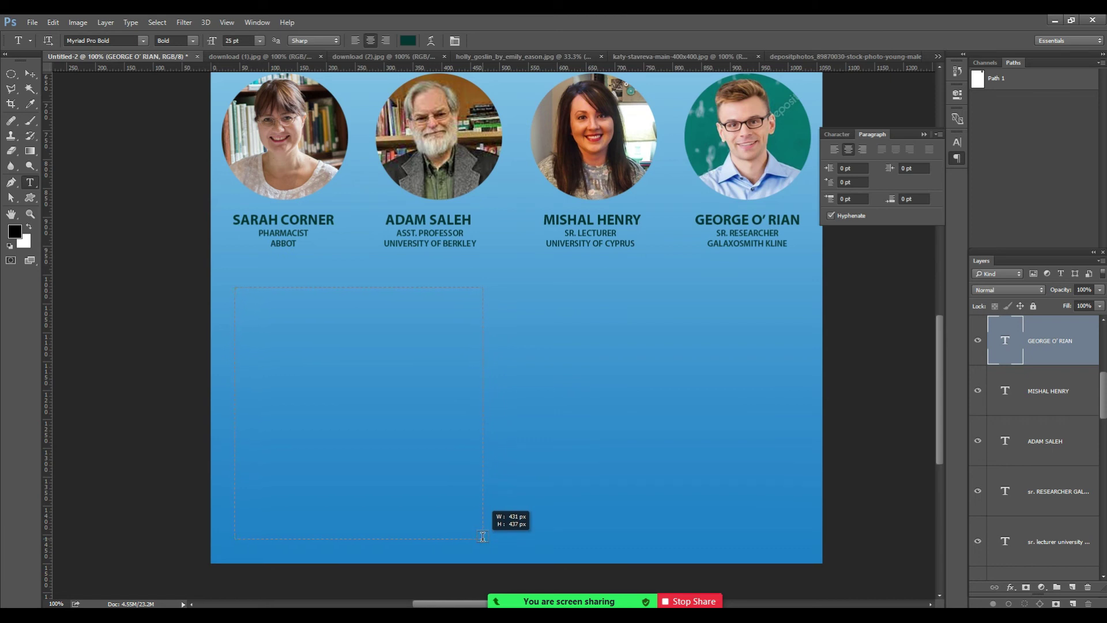
{"action": "left_click_drag", "start_coordinate": [483, 536], "coordinate": [489, 539]}
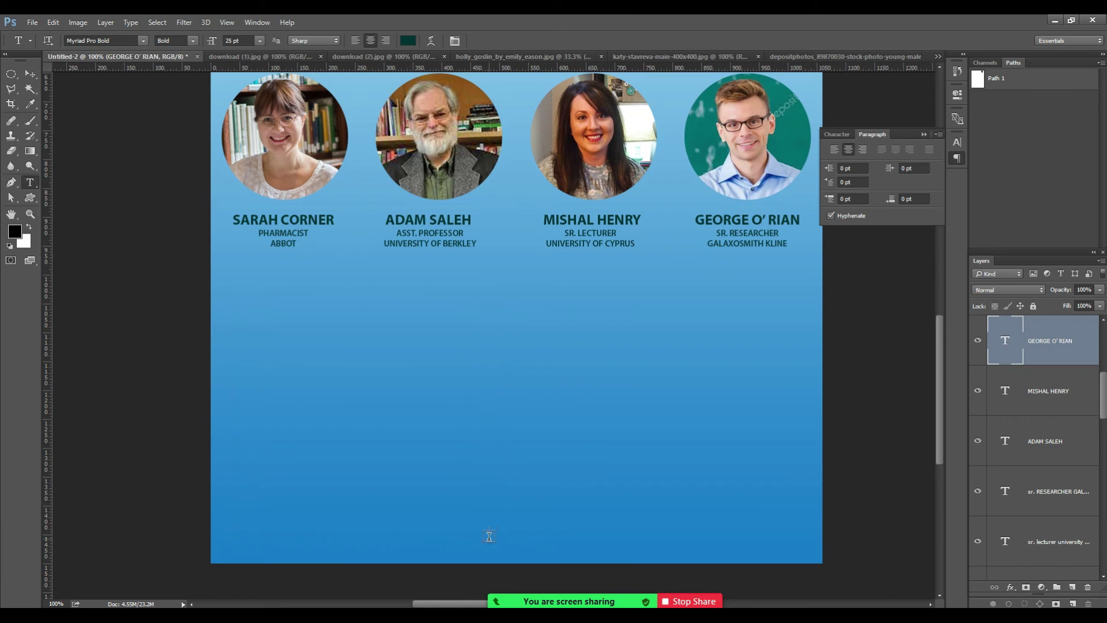
{"action": "key", "text": "ctrl+v"}
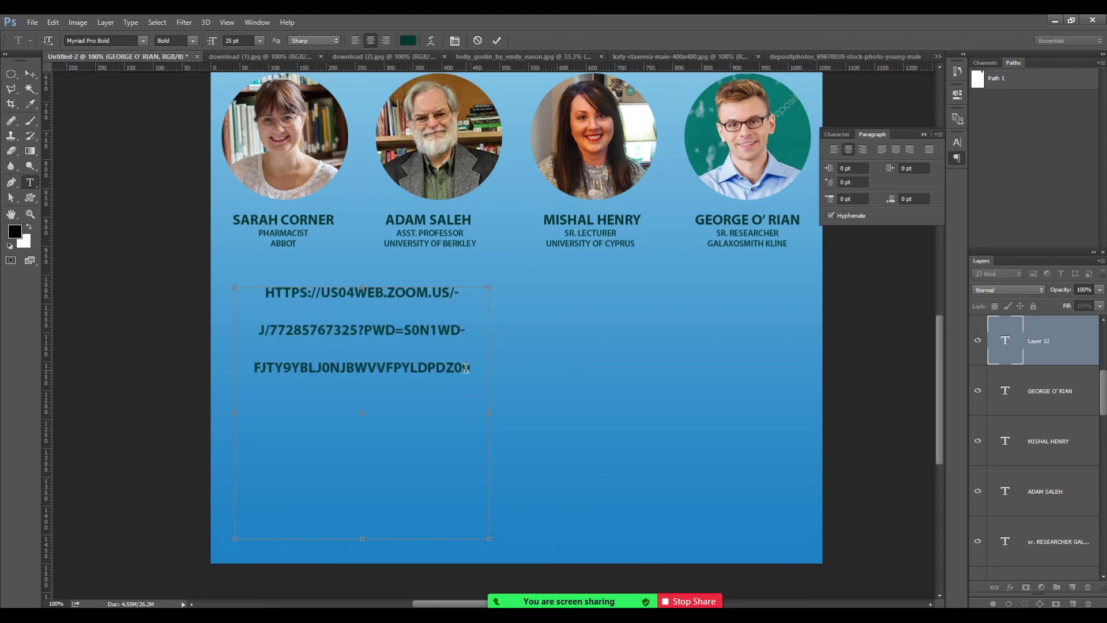
{"action": "key", "text": "ctrl+a"}
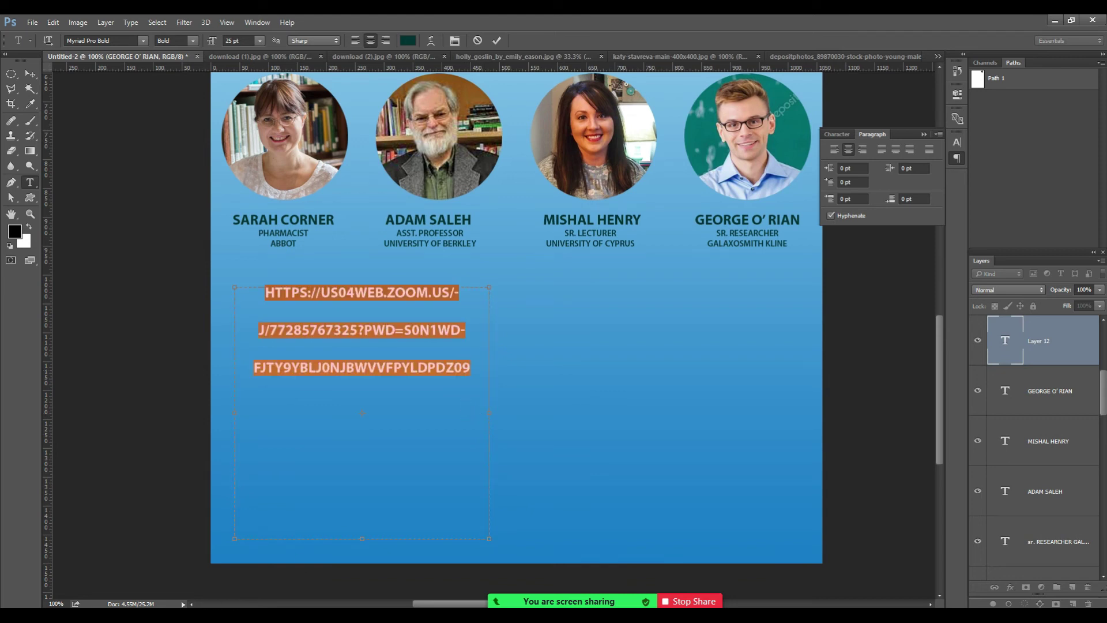
{"action": "key", "text": "alt+Tab"}
{"action": "left_click", "coordinate": [254, 25]}
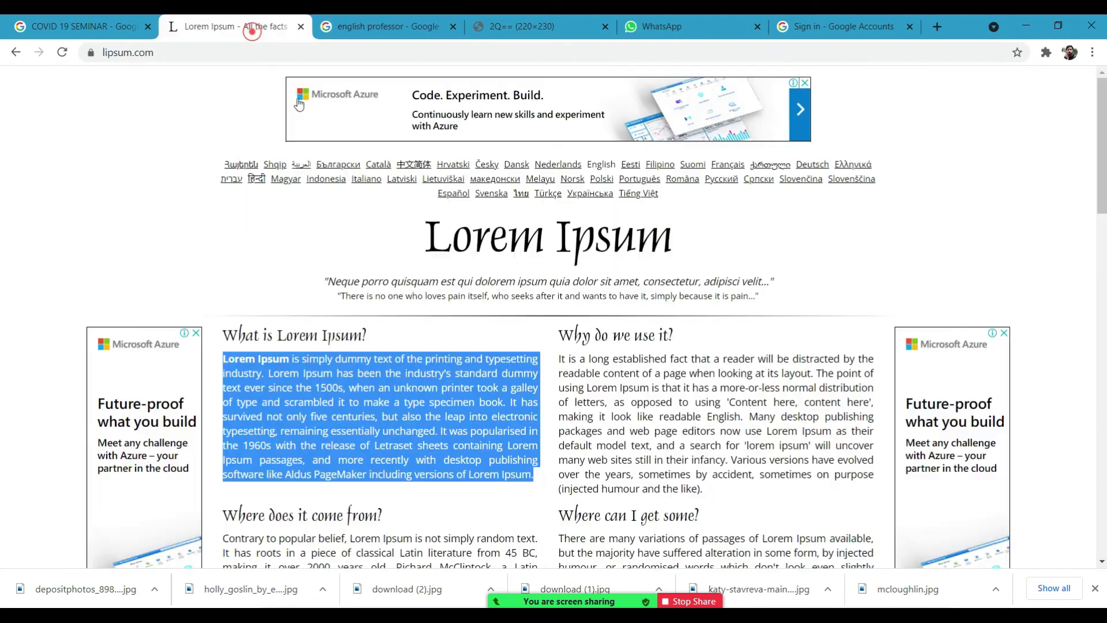
{"action": "left_click_drag", "start_coordinate": [1101, 196], "coordinate": [1101, 471]}
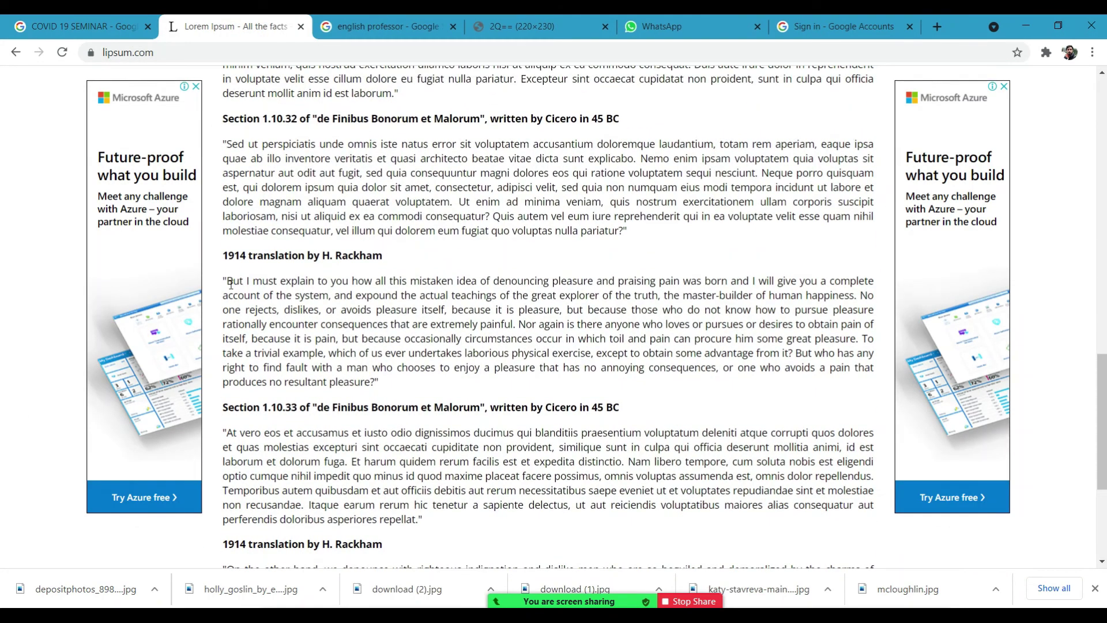
{"action": "left_click_drag", "start_coordinate": [1101, 358], "coordinate": [1101, 146]}
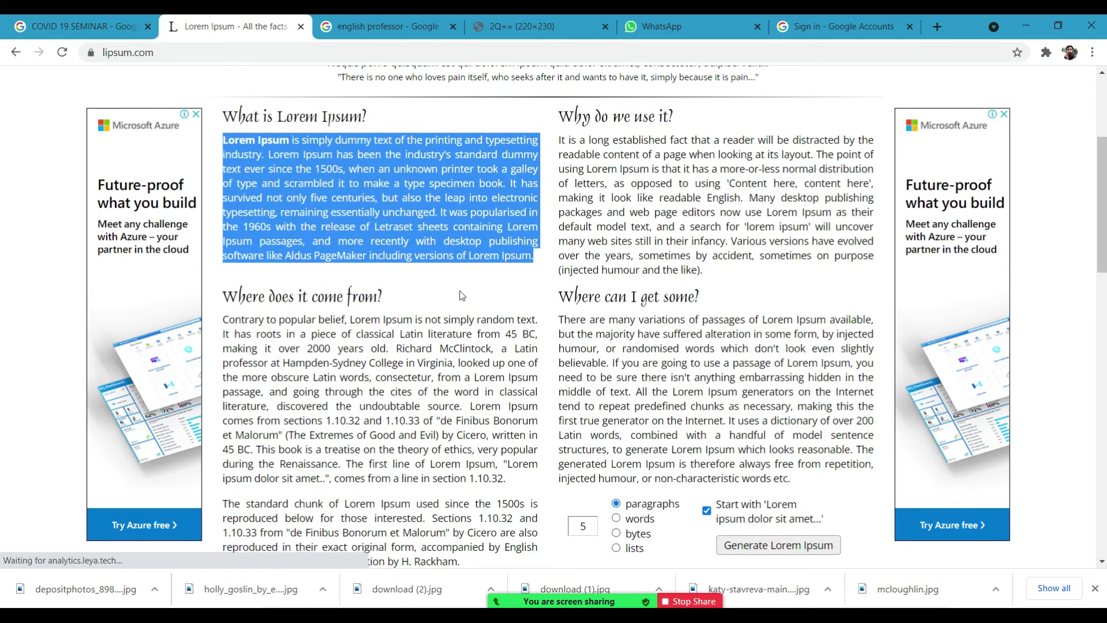
{"action": "key", "text": "alt+Tab"}
{"action": "key", "text": "ctrl+v"}
Select all the pasted text and toggle the Paragraph panel off and back on.
{"action": "key", "text": "ctrl+a"}
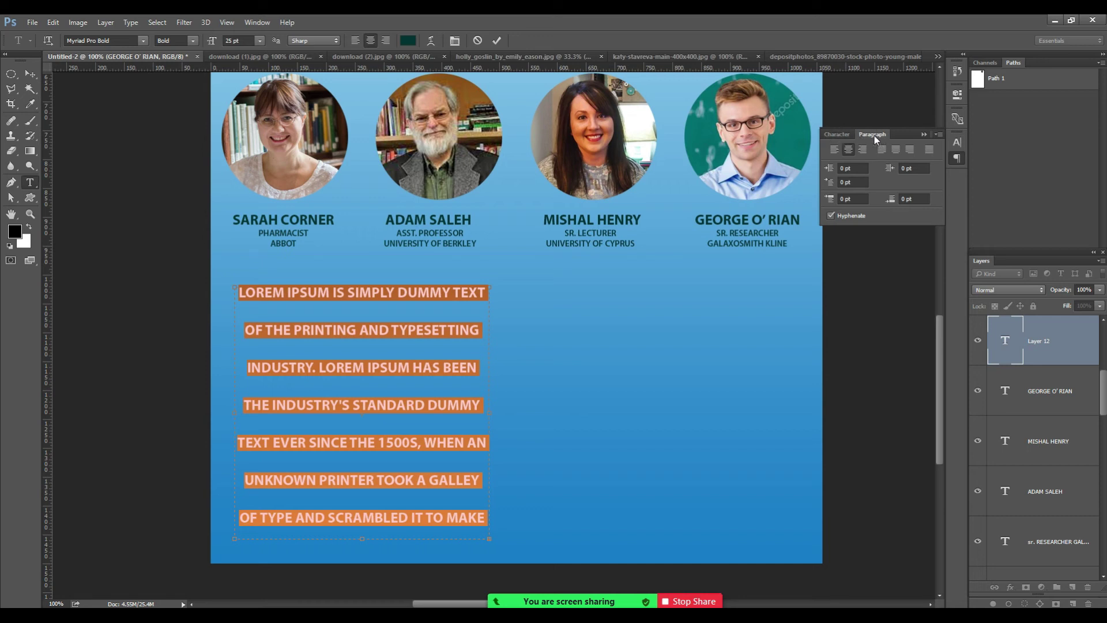
{"action": "left_click", "coordinate": [228, 23]}
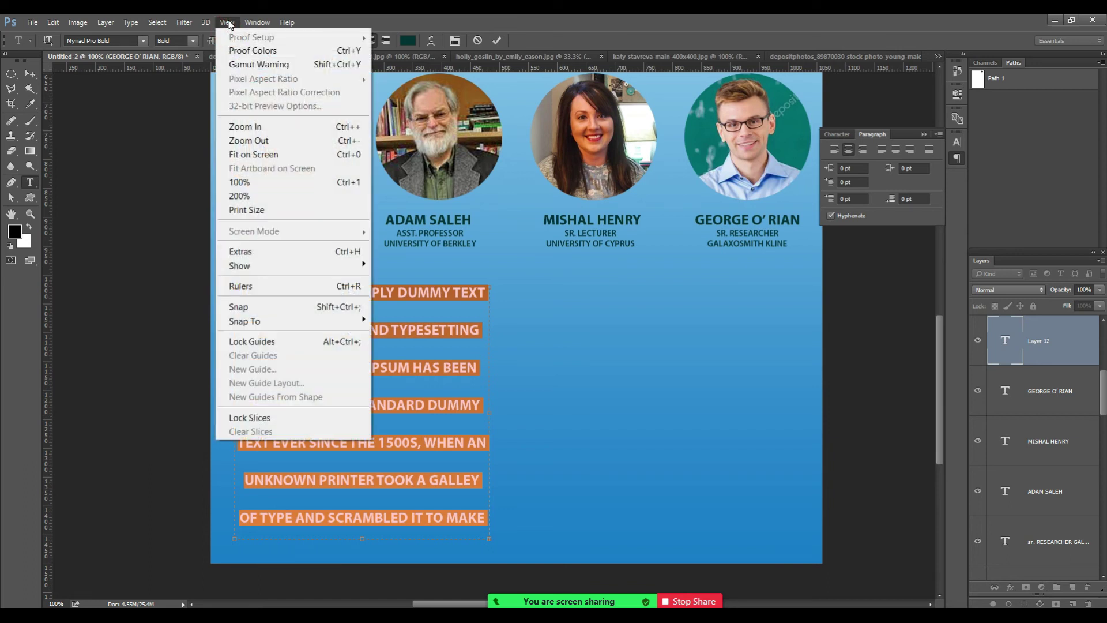
{"action": "mouse_move", "coordinate": [252, 23]}
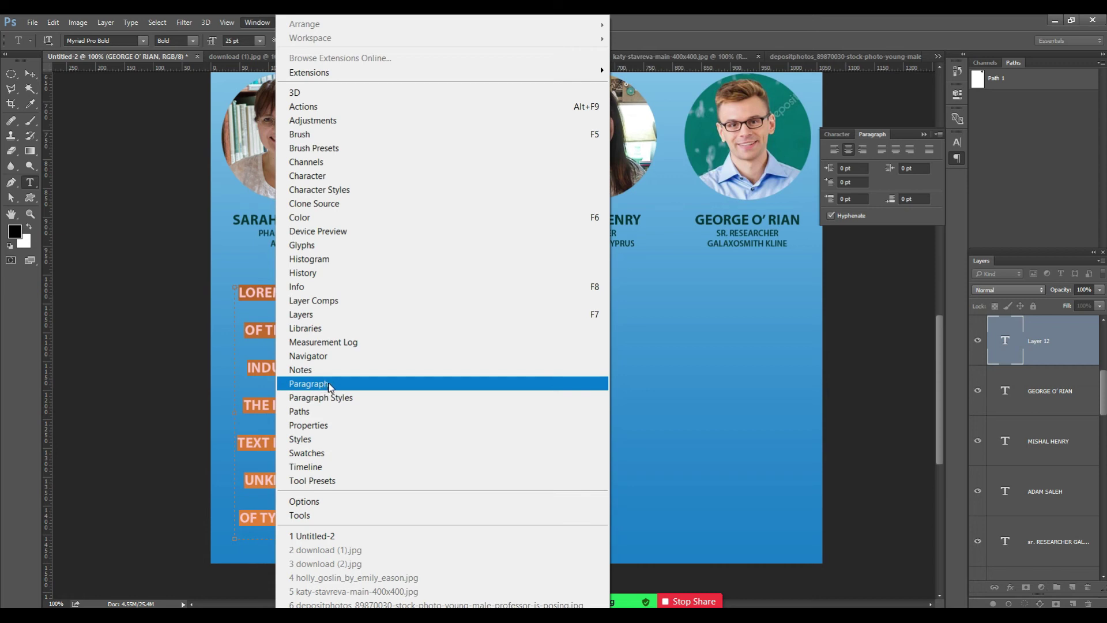
{"action": "left_click", "coordinate": [327, 386]}
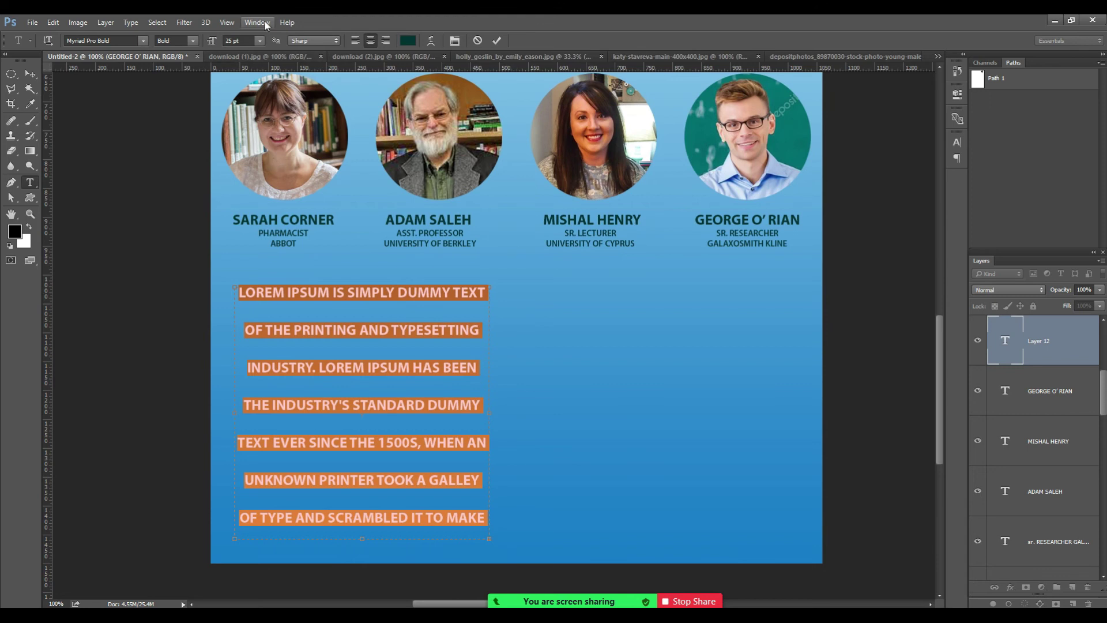
{"action": "left_click", "coordinate": [261, 22]}
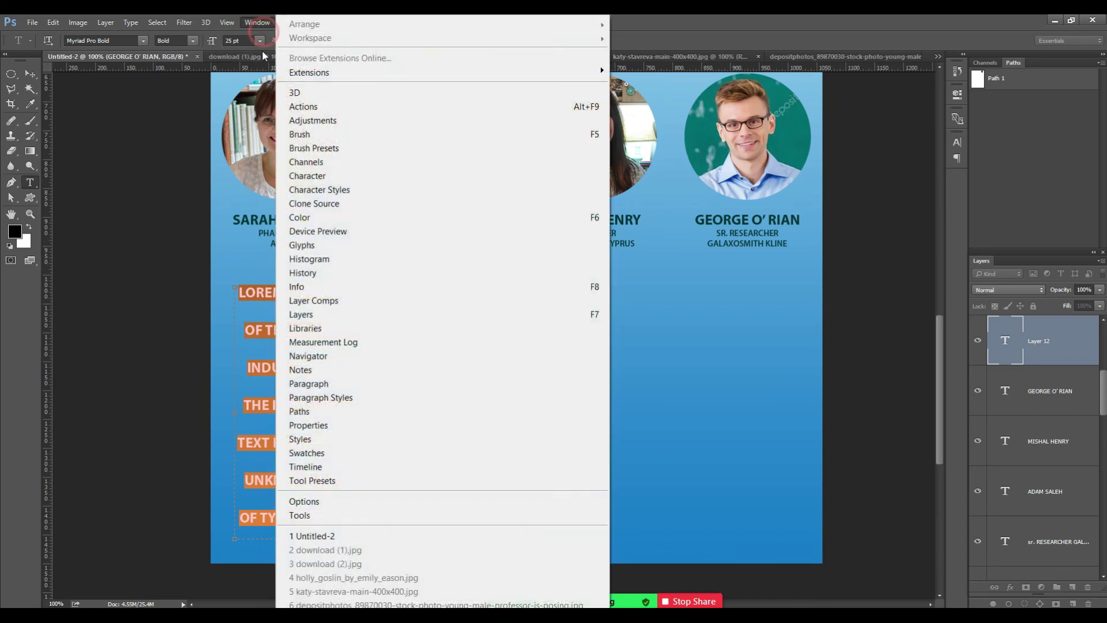
{"action": "left_click", "coordinate": [322, 384]}
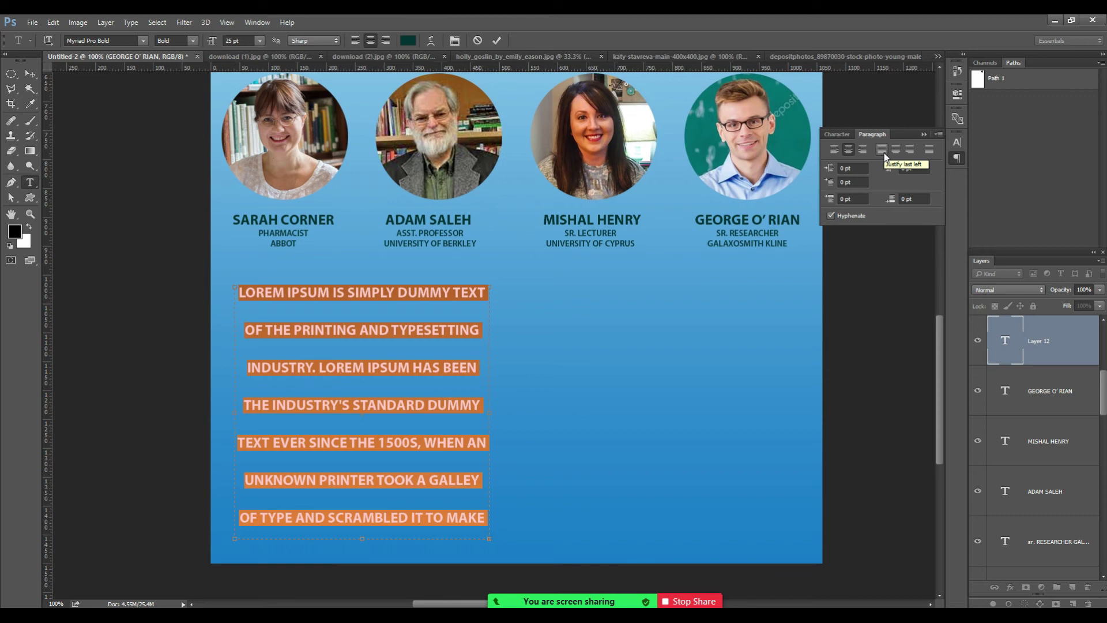
Justify the paragraph with last line left, and set it to Myriad Pro Regular 15 pt.
{"action": "left_click", "coordinate": [882, 150]}
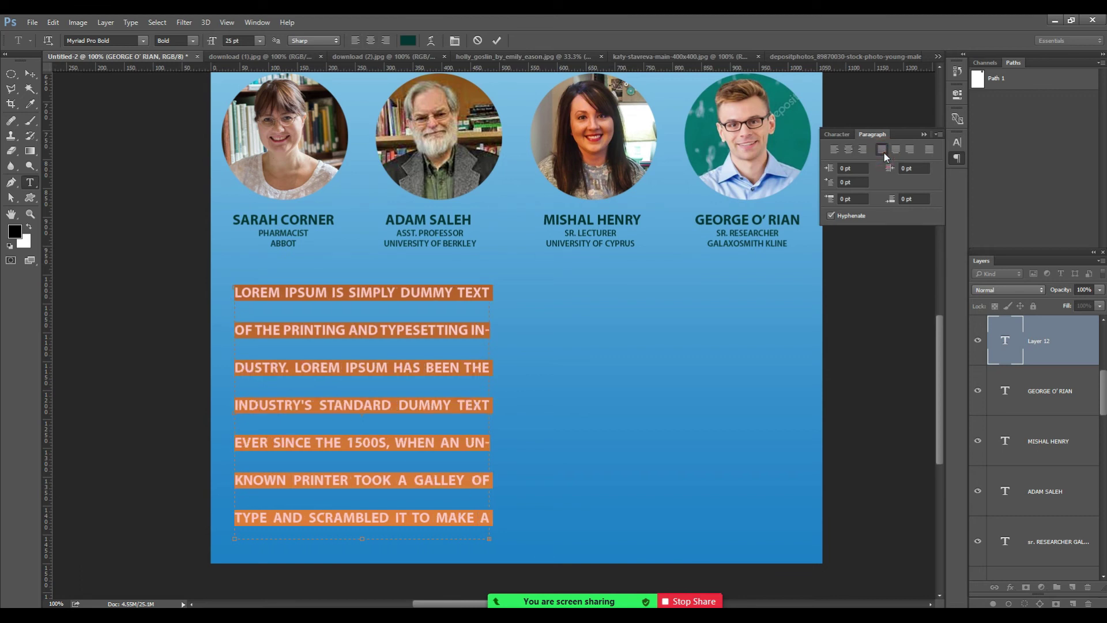
{"action": "left_click", "coordinate": [841, 136]}
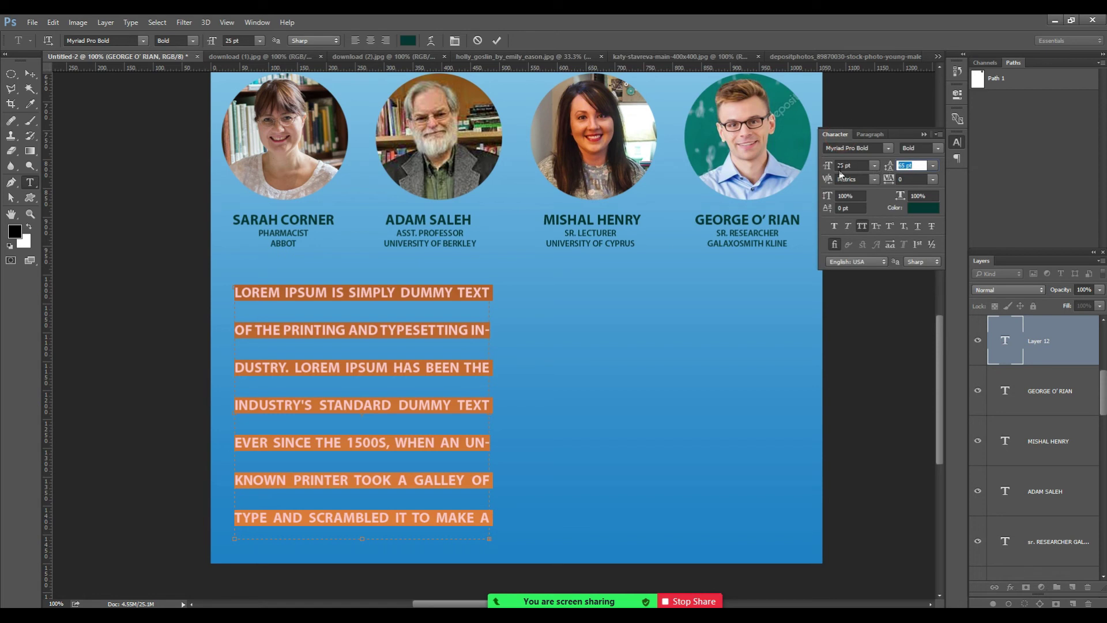
{"action": "left_click", "coordinate": [939, 150]}
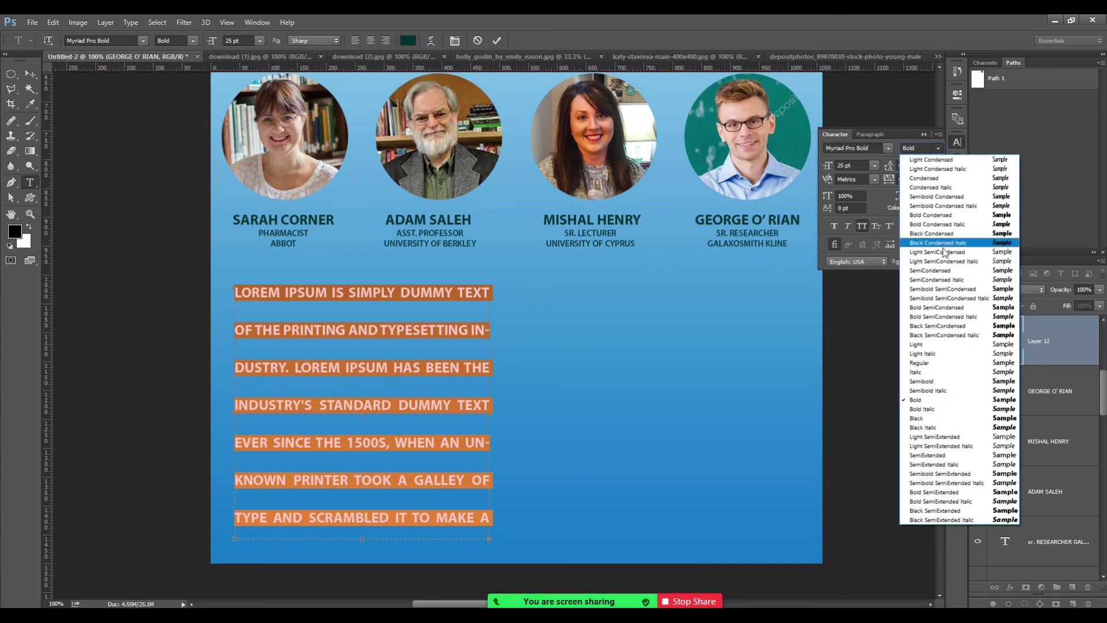
{"action": "left_click", "coordinate": [929, 363]}
{"action": "left_click", "coordinate": [841, 166]}
{"action": "type", "text": "15"}
{"action": "key", "text": "Tab"}
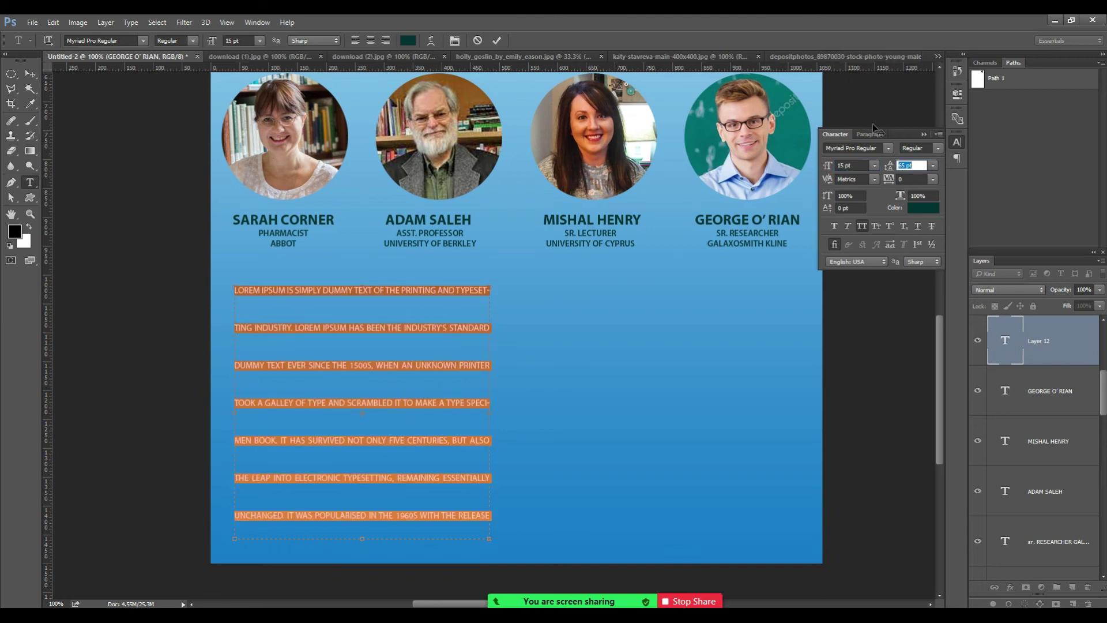
Set the paragraph's leading to Auto, turn off All Caps, and commit the edit.
{"action": "left_click", "coordinate": [933, 166]}
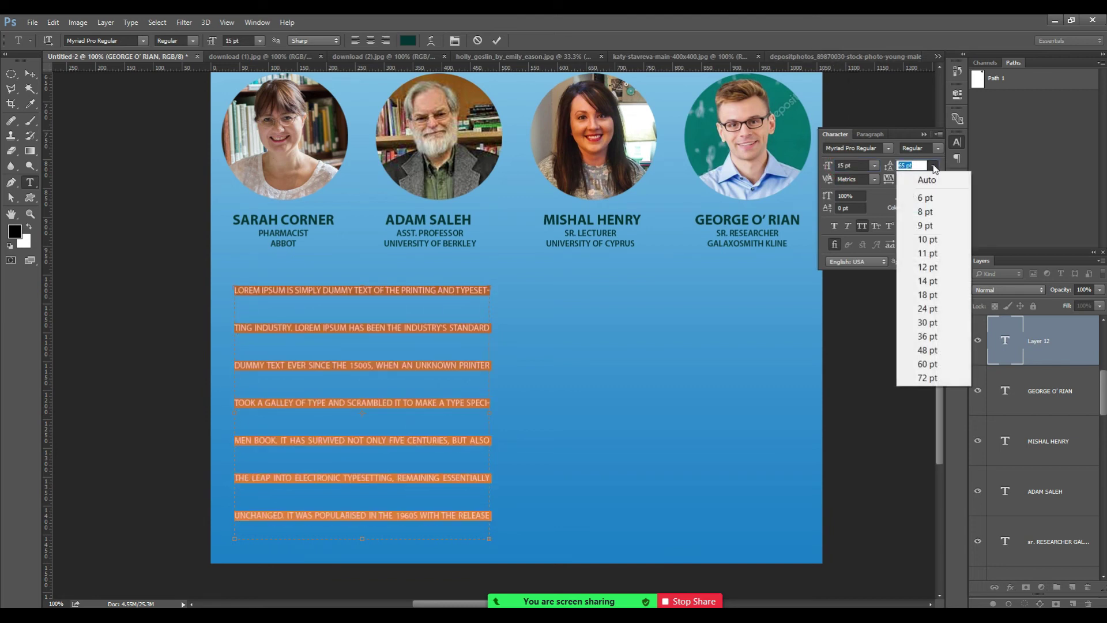
{"action": "left_click", "coordinate": [934, 180]}
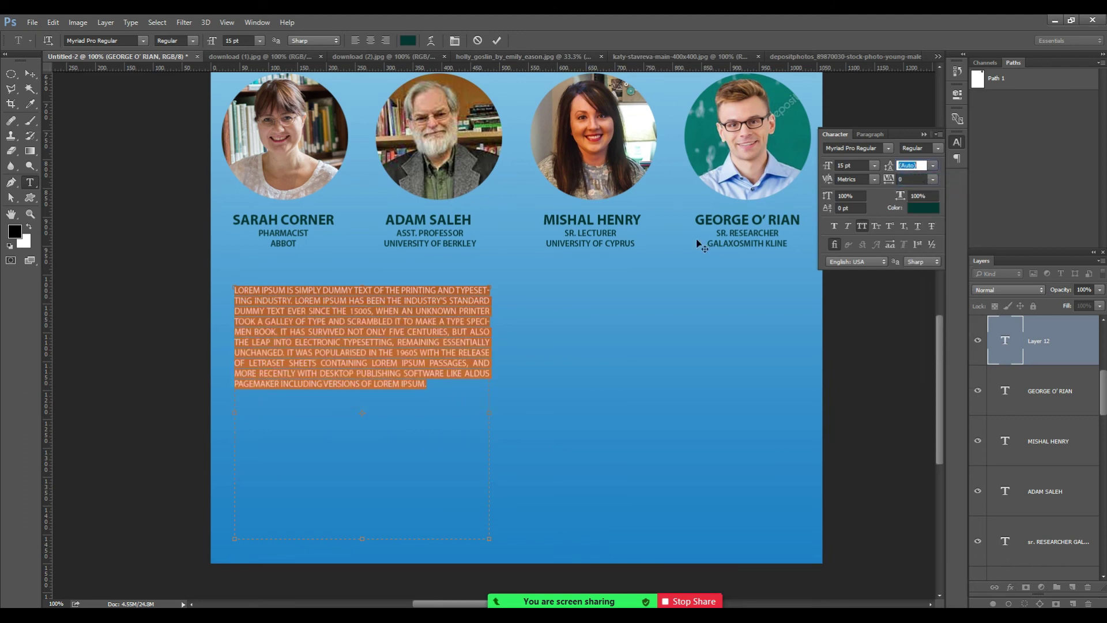
{"action": "left_click", "coordinate": [860, 225]}
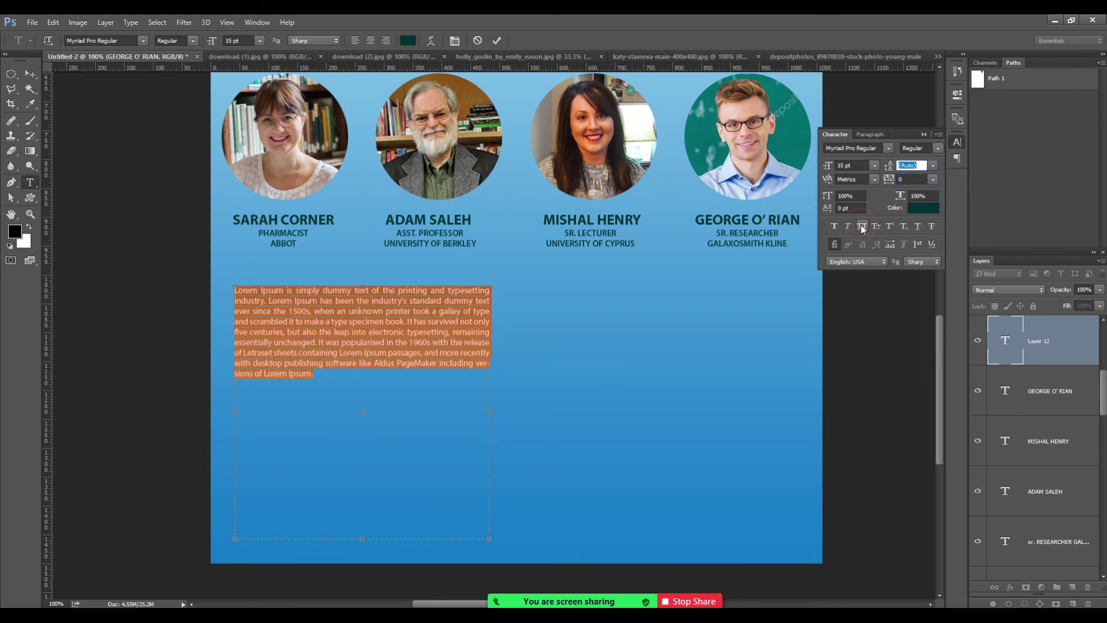
{"action": "left_click", "coordinate": [33, 75]}
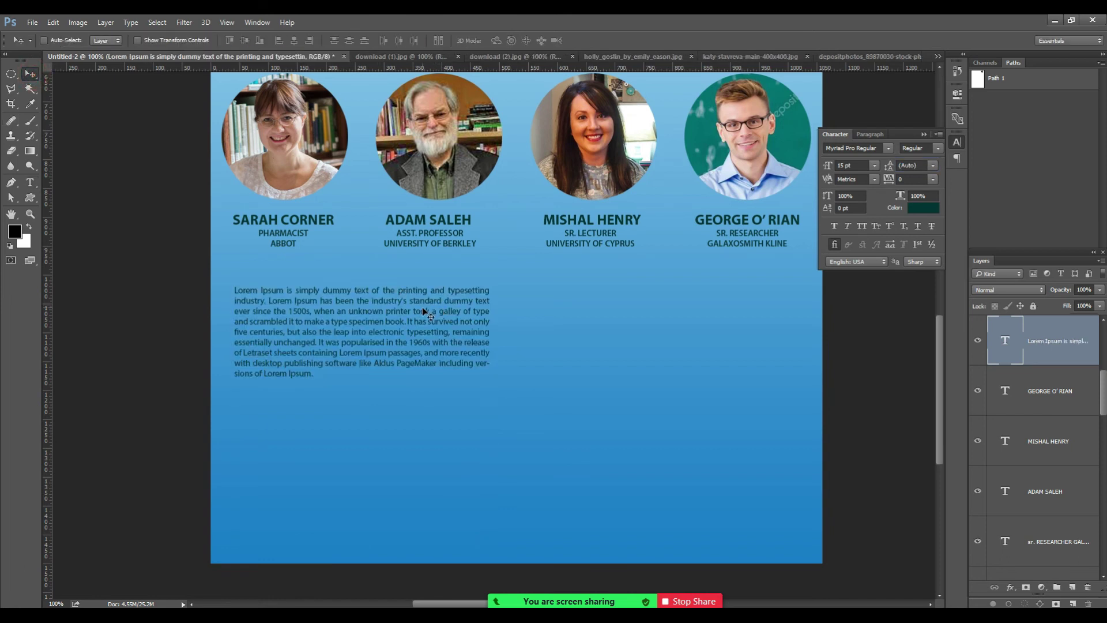
{"action": "key", "text": "t"}
{"action": "left_click", "coordinate": [421, 317]}
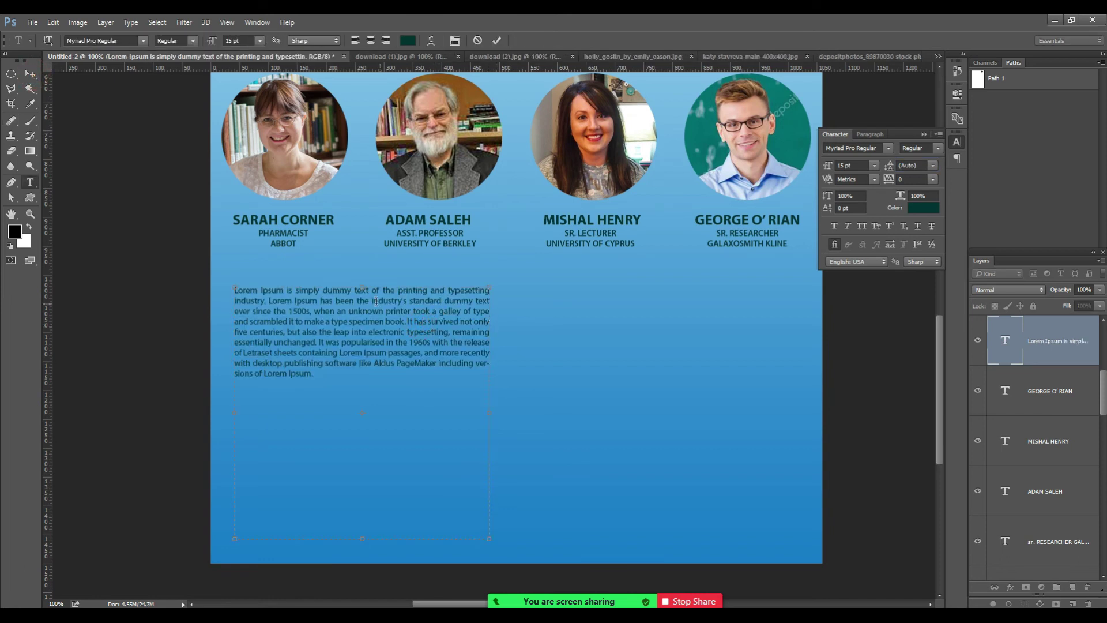
Narrow the Lorem Ipsum text box to 196 px and select a lipsum.com paragraph to copy.
{"action": "left_click_drag", "start_coordinate": [489, 413], "coordinate": [359, 403]}
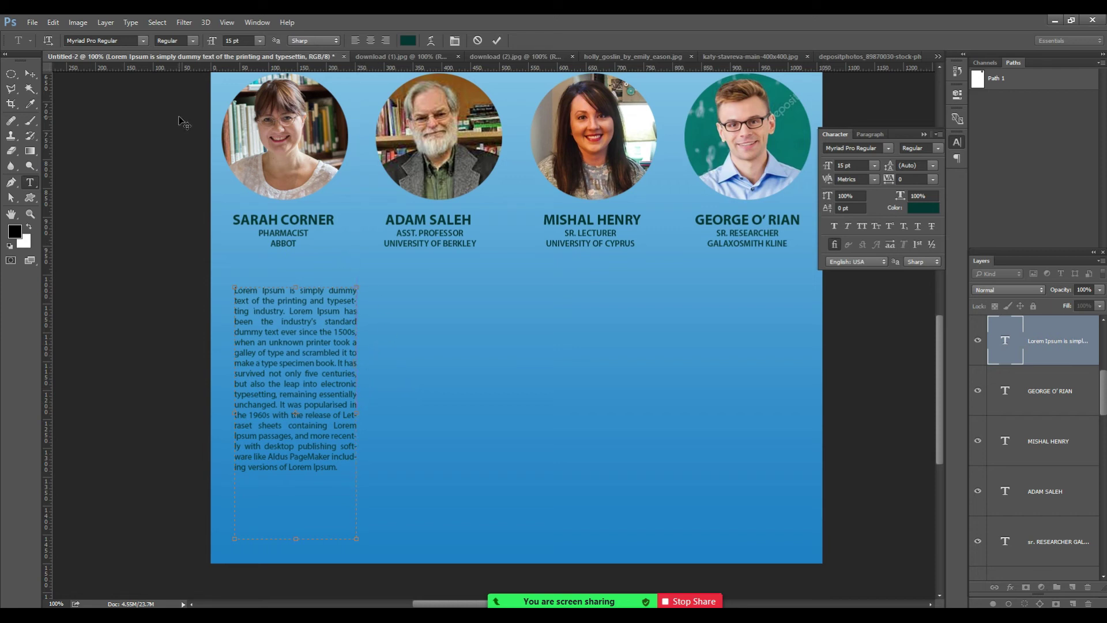
{"action": "left_click", "coordinate": [29, 76]}
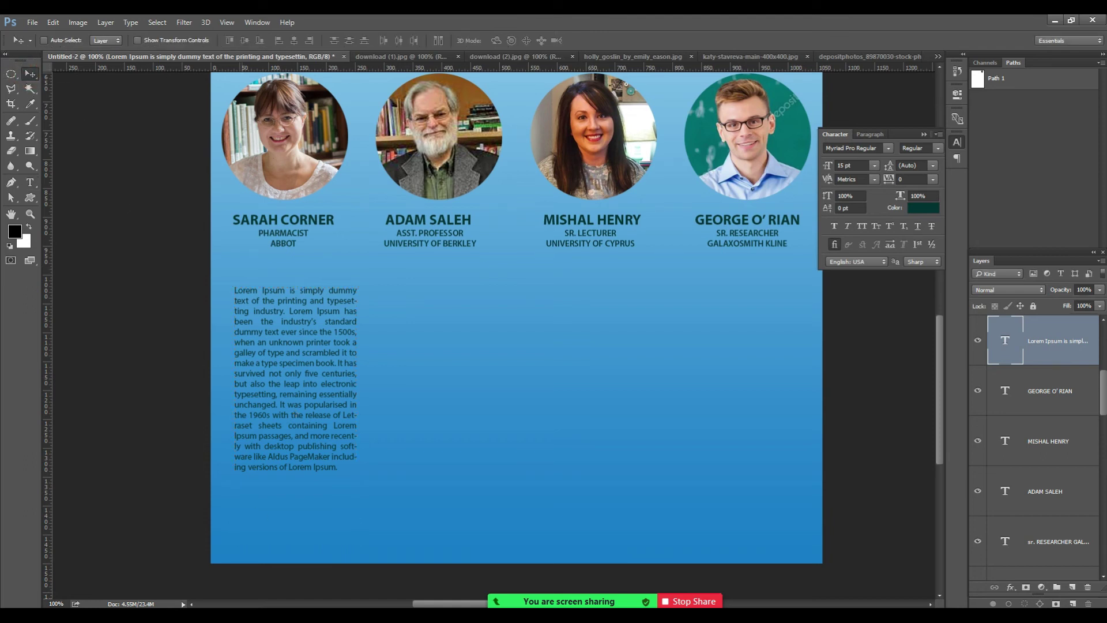
{"action": "key", "text": "alt+Tab"}
{"action": "left_click", "coordinate": [404, 290]}
{"action": "left_click_drag", "start_coordinate": [223, 319], "coordinate": [526, 480]}
{"action": "key", "text": "t"}
{"action": "left_click", "coordinate": [280, 394]}
{"action": "left_click", "coordinate": [332, 466]}
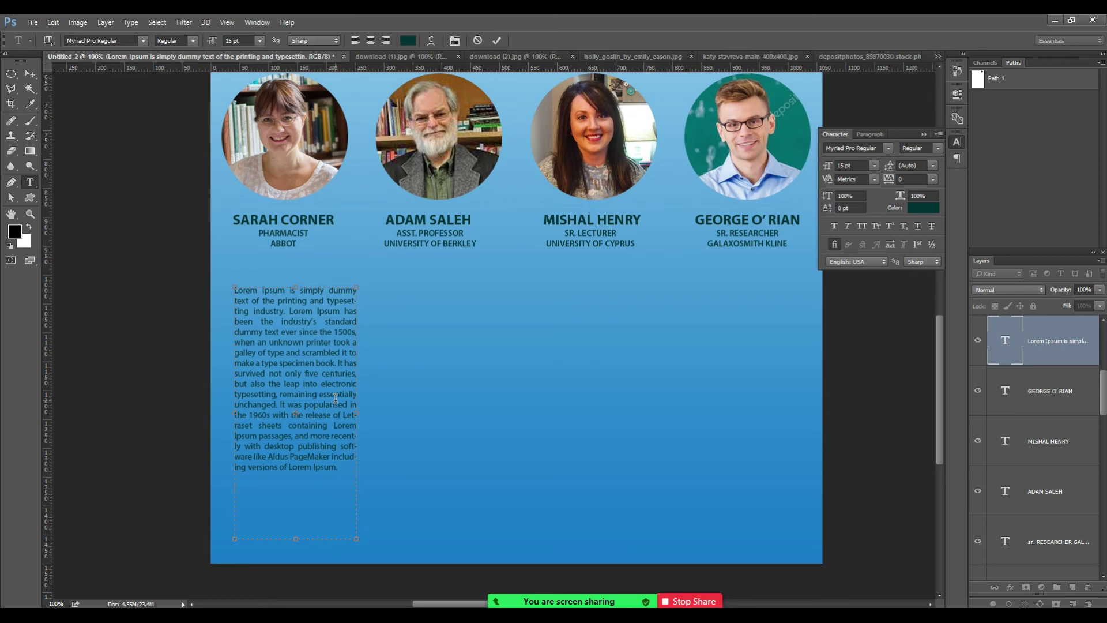
{"action": "key", "text": "ctrl+v"}
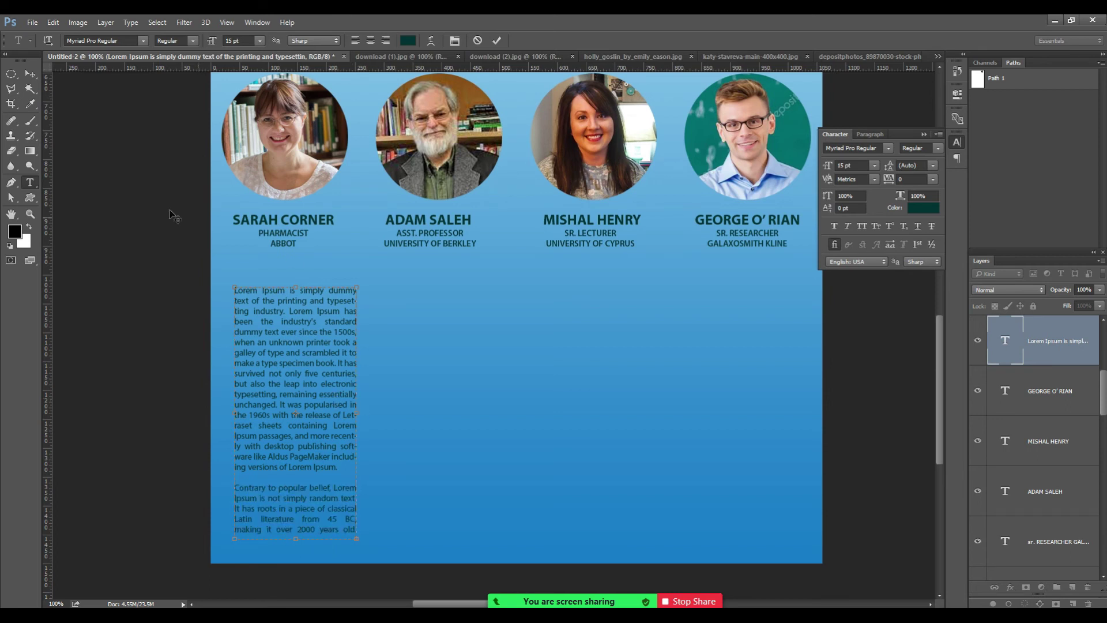
{"action": "left_click", "coordinate": [30, 74]}
{"action": "key", "text": "ctrl+j"}
{"action": "left_click_drag", "start_coordinate": [309, 381], "coordinate": [455, 382]}
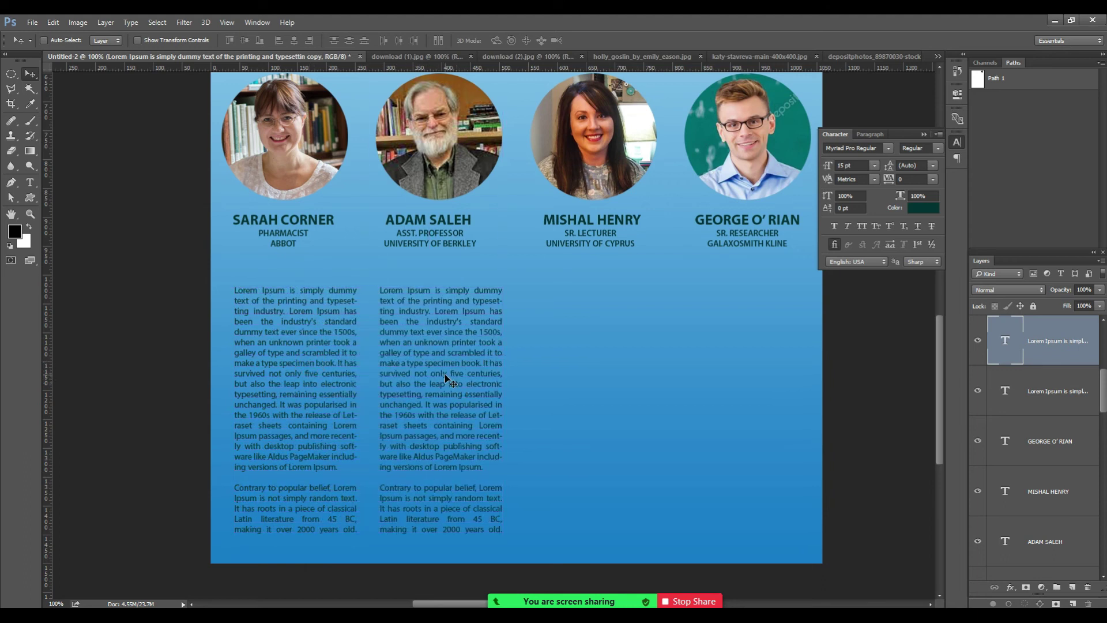
{"action": "key", "text": "ctrl+j"}
{"action": "left_click_drag", "start_coordinate": [445, 373], "coordinate": [779, 440]}
{"action": "key", "text": "ctrl+j"}
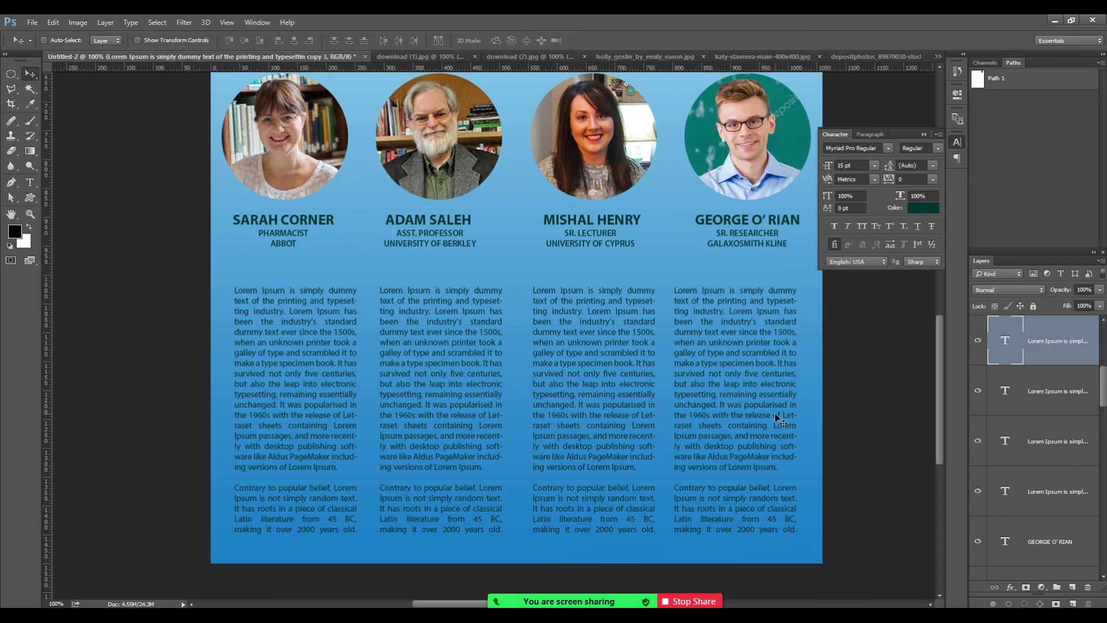
{"action": "key", "text": "ctrl+minus"}
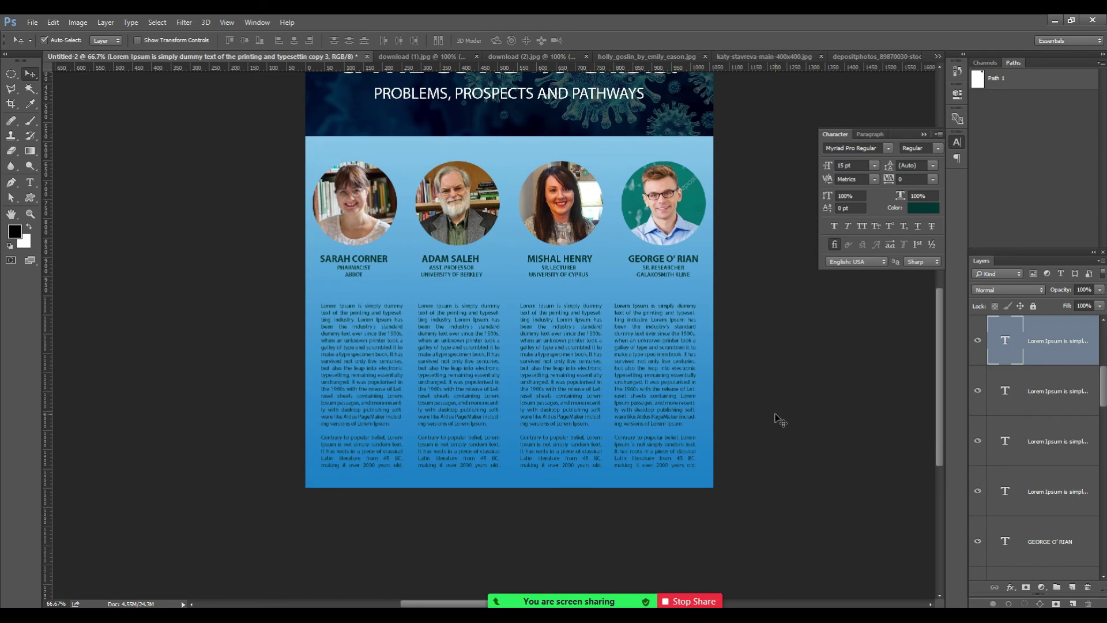
{"action": "key", "text": "ctrl+minus"}
{"action": "key", "text": "z"}
{"action": "left_click", "coordinate": [592, 452]}
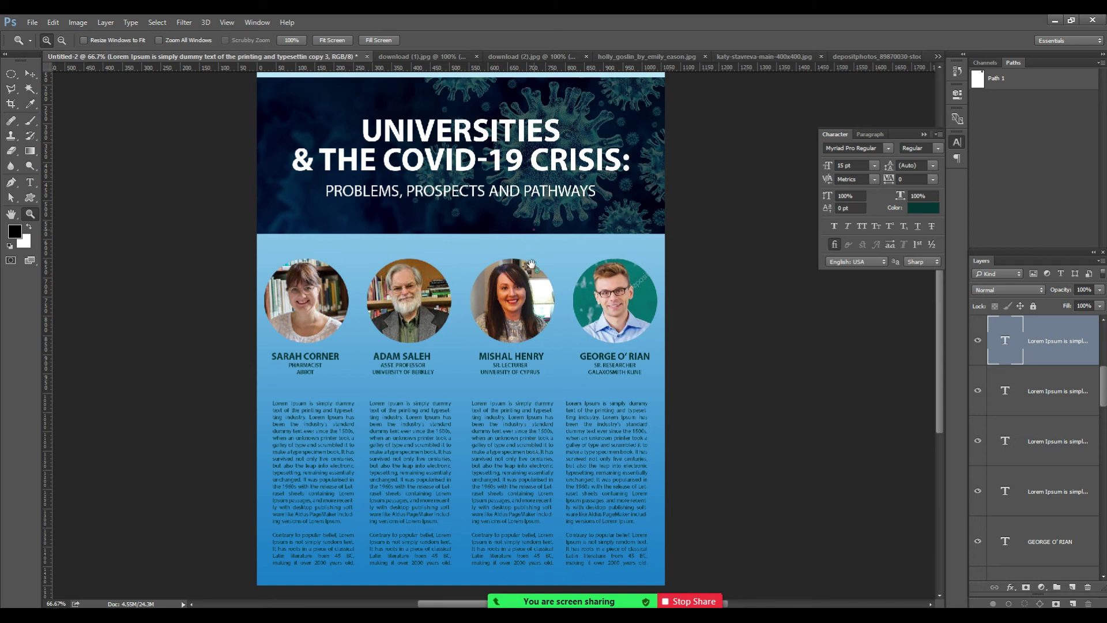
{"action": "scroll", "coordinate": [531, 264], "scroll_direction": "up", "scroll_amount": 4}
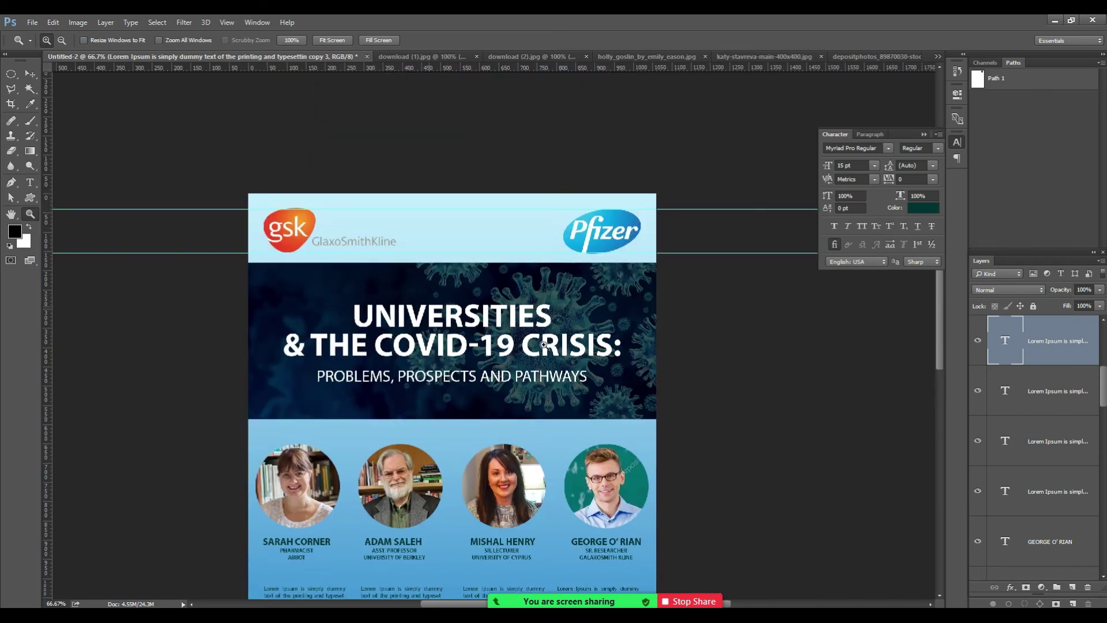
{"action": "scroll", "coordinate": [519, 404], "scroll_direction": "down", "scroll_amount": 5}
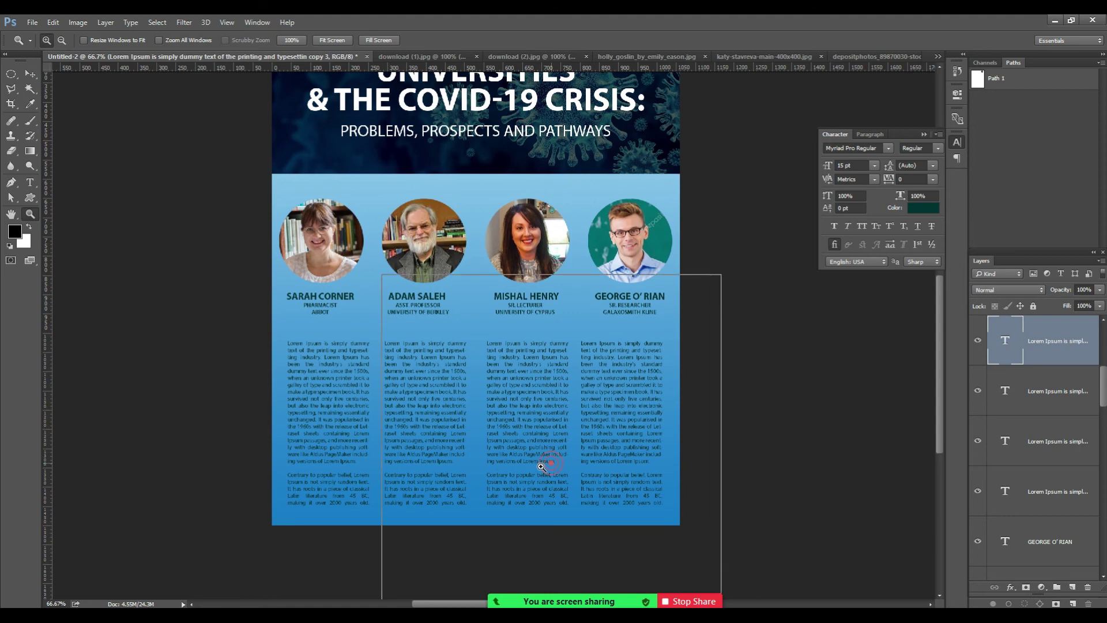
{"action": "left_click", "coordinate": [540, 465]}
{"action": "key", "text": "t"}
{"action": "left_click", "coordinate": [235, 440]}
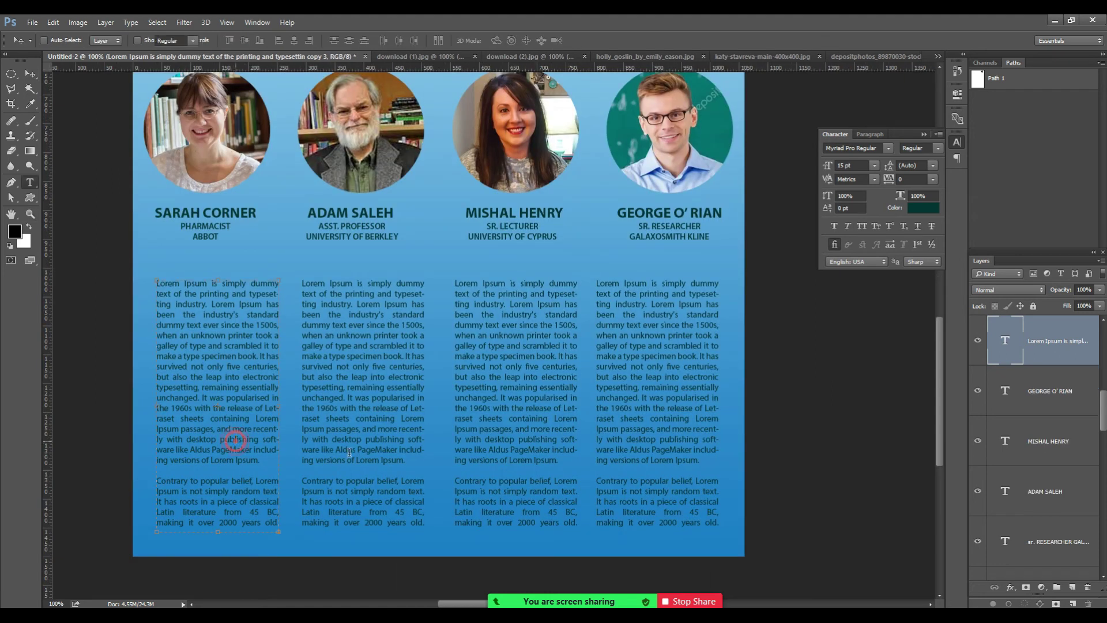
Select the four Lorem Ipsum column layers and try squashing them, then cancel the transform.
{"action": "left_click", "coordinate": [28, 75]}
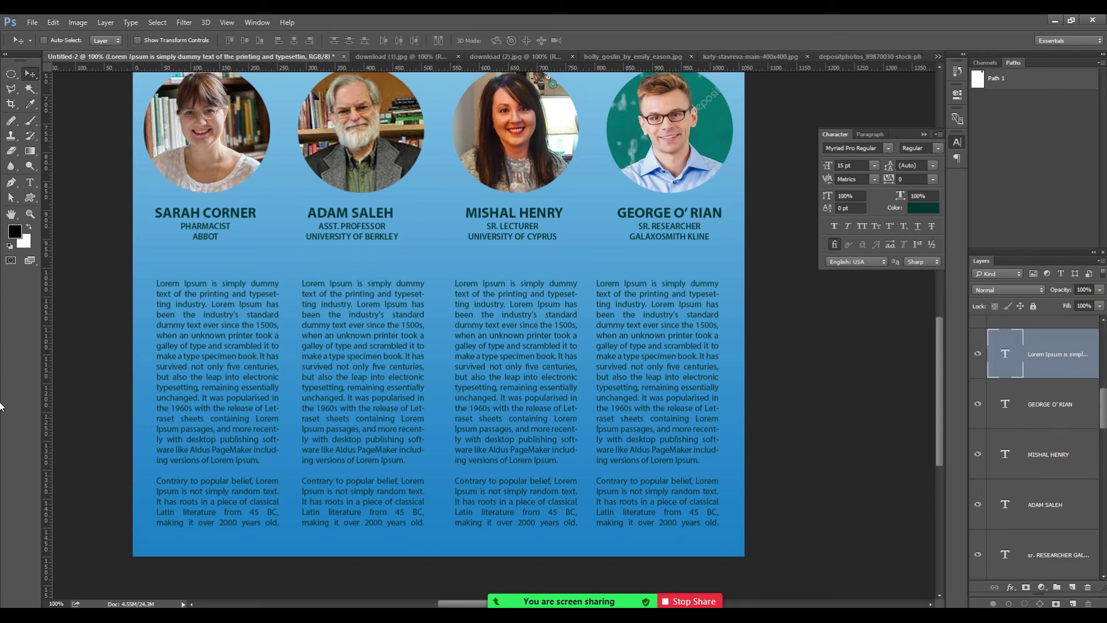
{"action": "left_click", "coordinate": [1040, 407], "text": "shift"}
{"action": "left_click", "coordinate": [1047, 455], "text": "shift"}
{"action": "left_click", "coordinate": [1067, 420]}
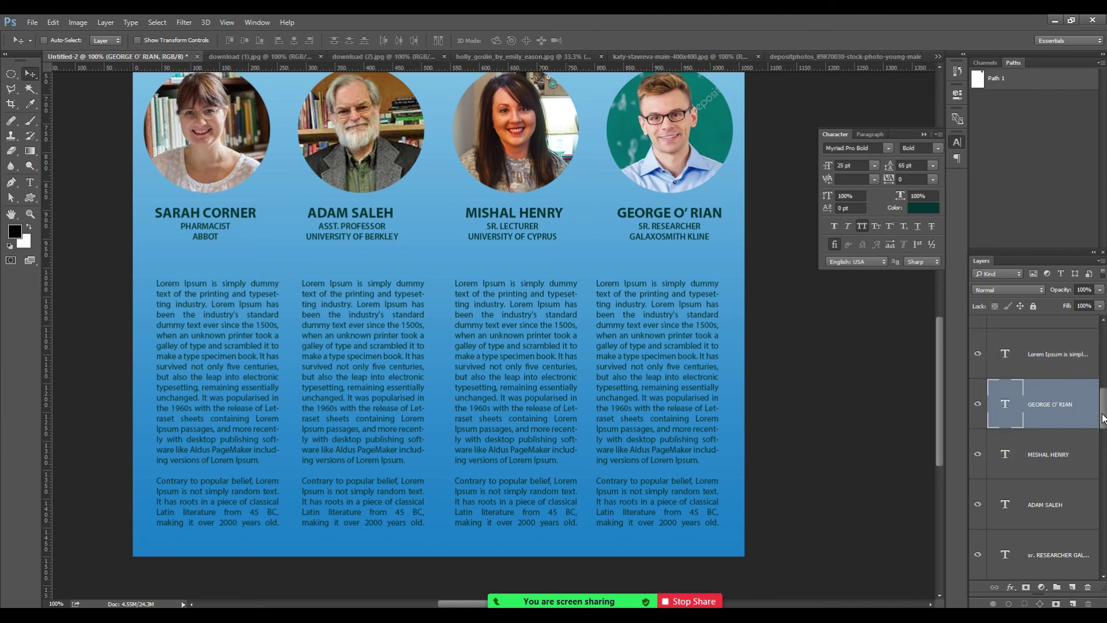
{"action": "scroll", "coordinate": [1079, 435], "scroll_direction": "up", "scroll_amount": 3}
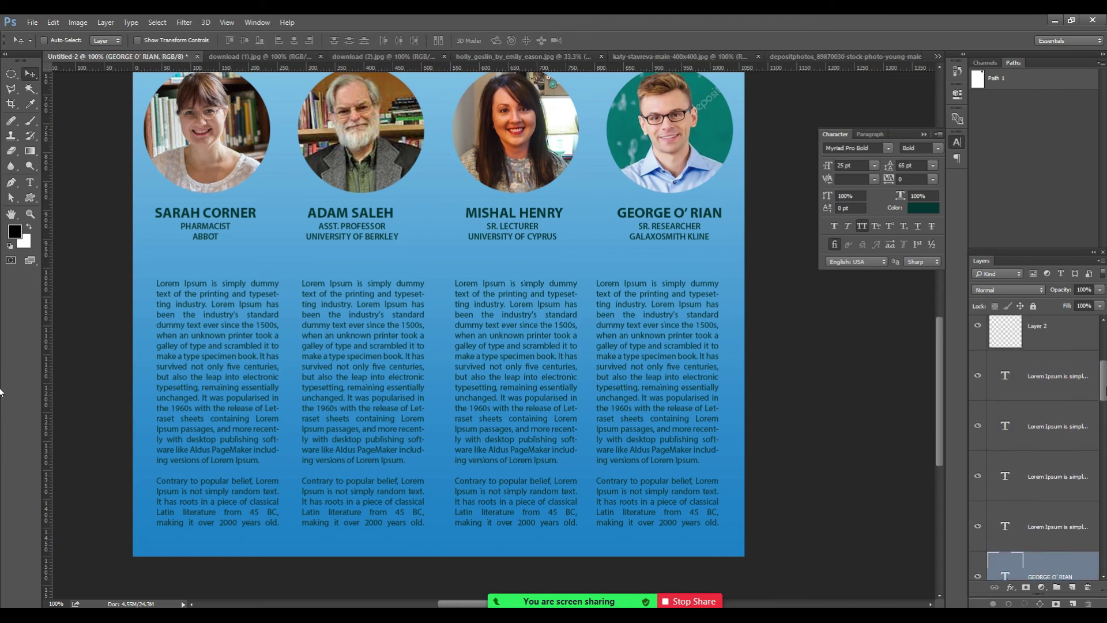
{"action": "left_click", "coordinate": [1055, 477]}
{"action": "left_click", "coordinate": [1050, 429], "text": "shift"}
{"action": "left_click", "coordinate": [1044, 381], "text": "shift"}
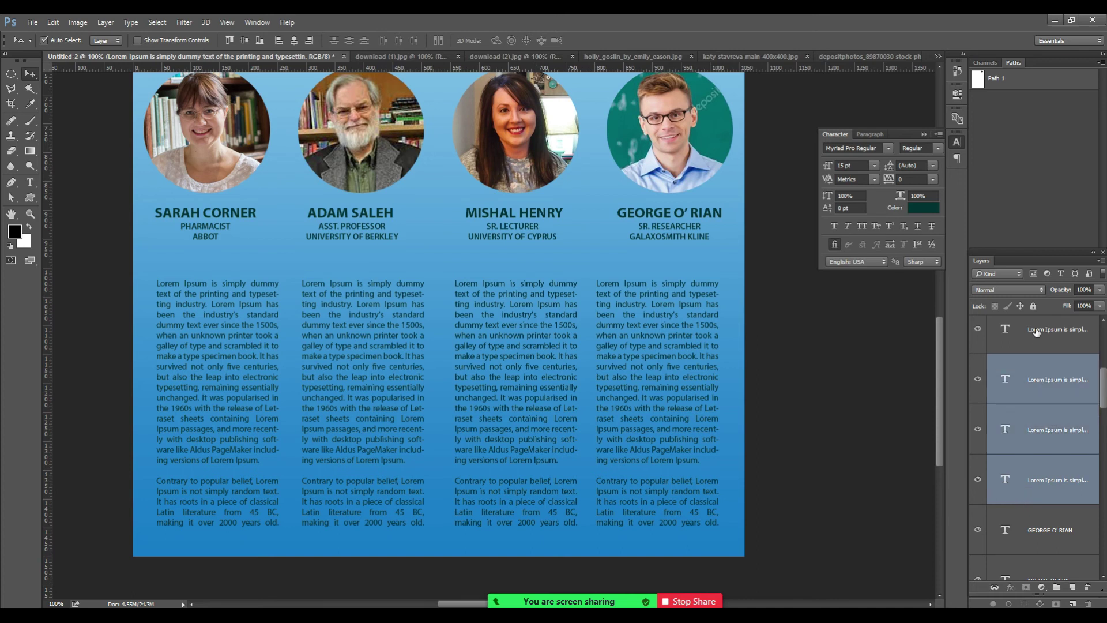
{"action": "left_click", "coordinate": [1038, 332], "text": "shift"}
{"action": "key", "text": "ctrl+t"}
{"action": "left_click_drag", "start_coordinate": [439, 533], "coordinate": [444, 483]}
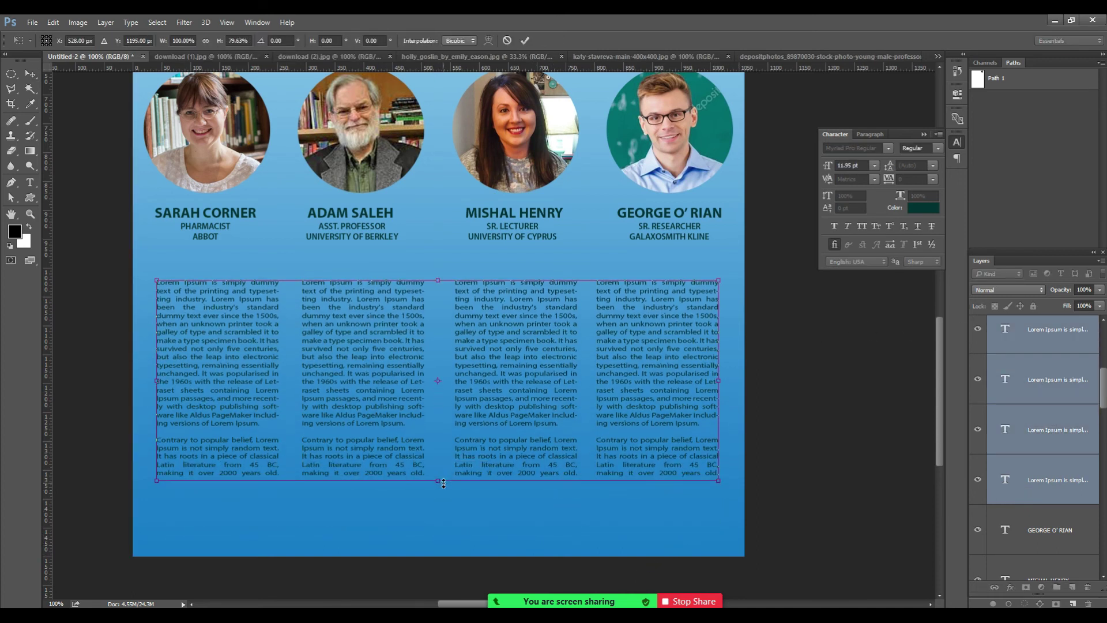
{"action": "key", "text": "Escape"}
{"action": "key", "text": "t"}
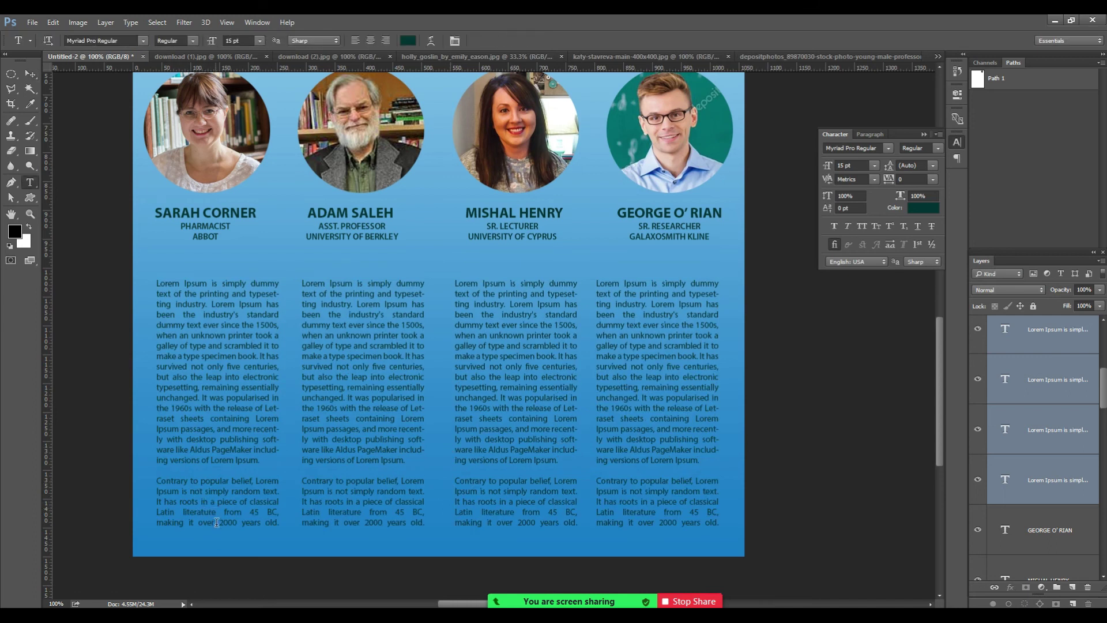
{"action": "left_click", "coordinate": [215, 522]}
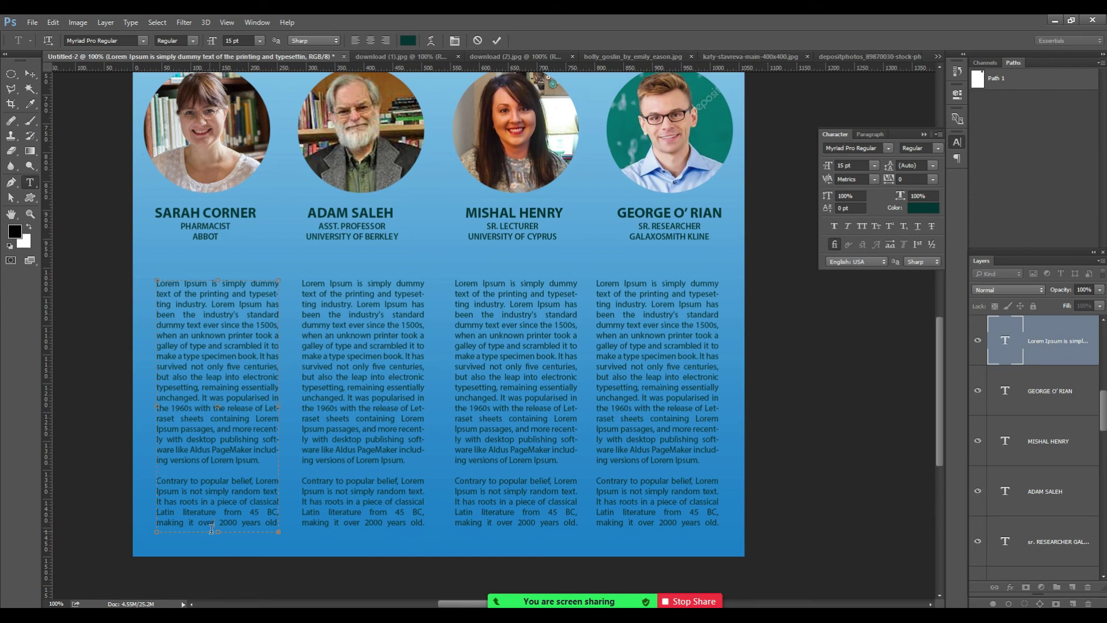
{"action": "left_click_drag", "start_coordinate": [217, 531], "coordinate": [227, 468]}
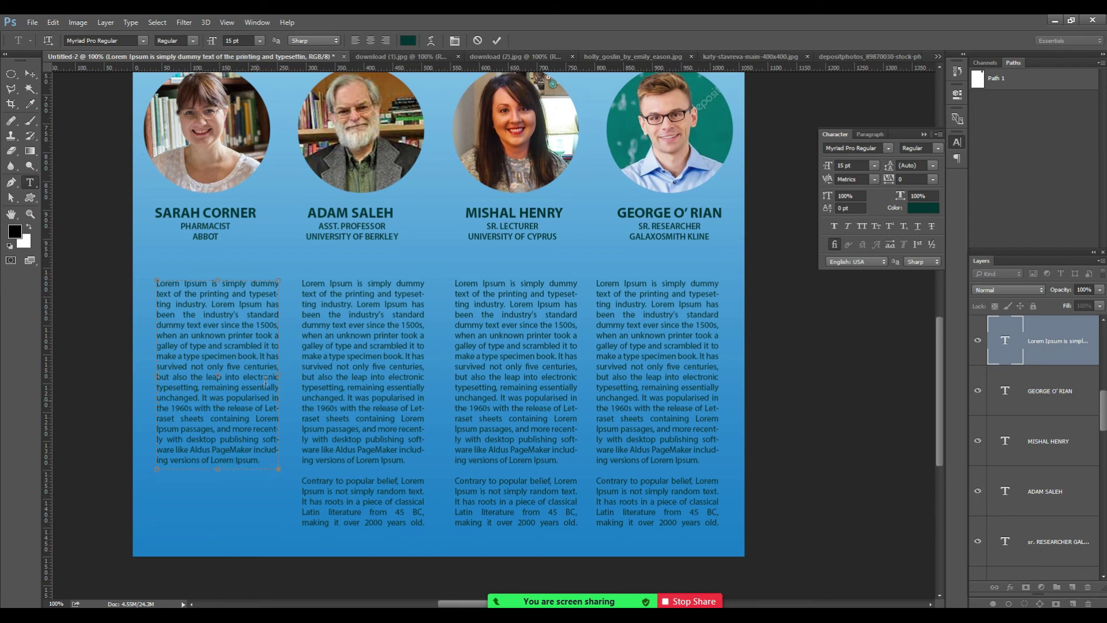
{"action": "left_click", "coordinate": [29, 74]}
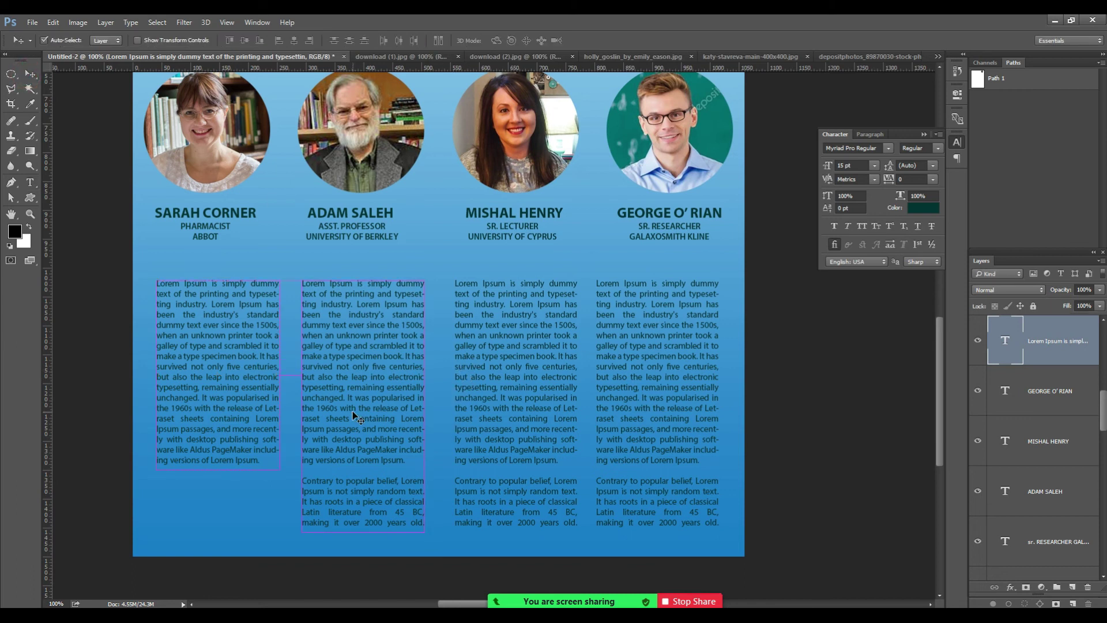
{"action": "key", "text": "ctrl+t"}
{"action": "left_click_drag", "start_coordinate": [219, 468], "coordinate": [218, 363]}
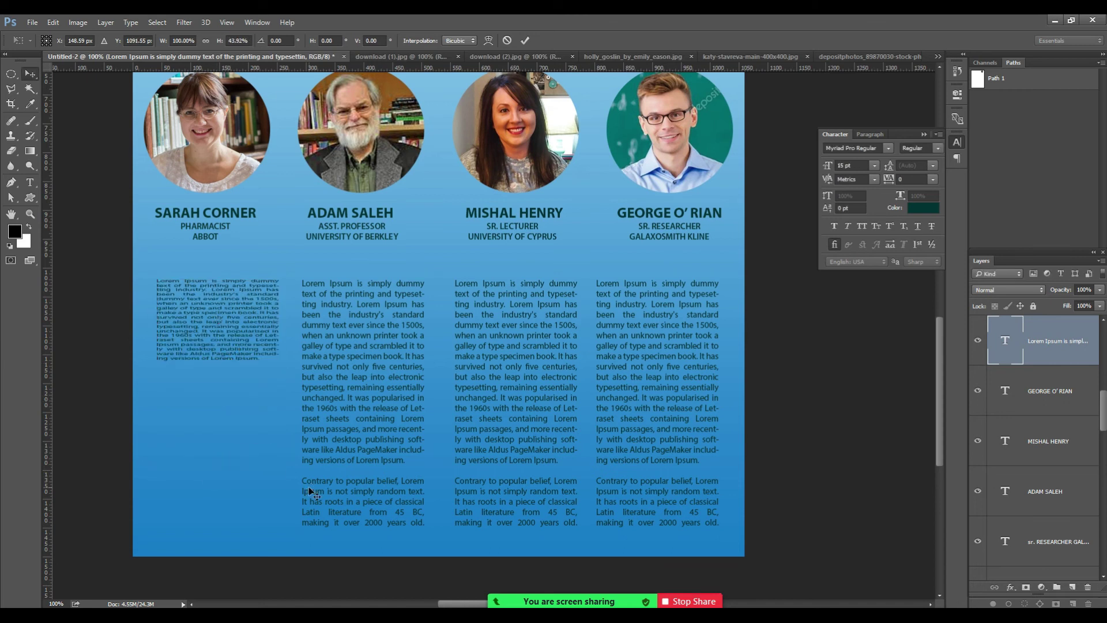
{"action": "key", "text": "Escape"}
{"action": "left_click", "coordinate": [35, 182]}
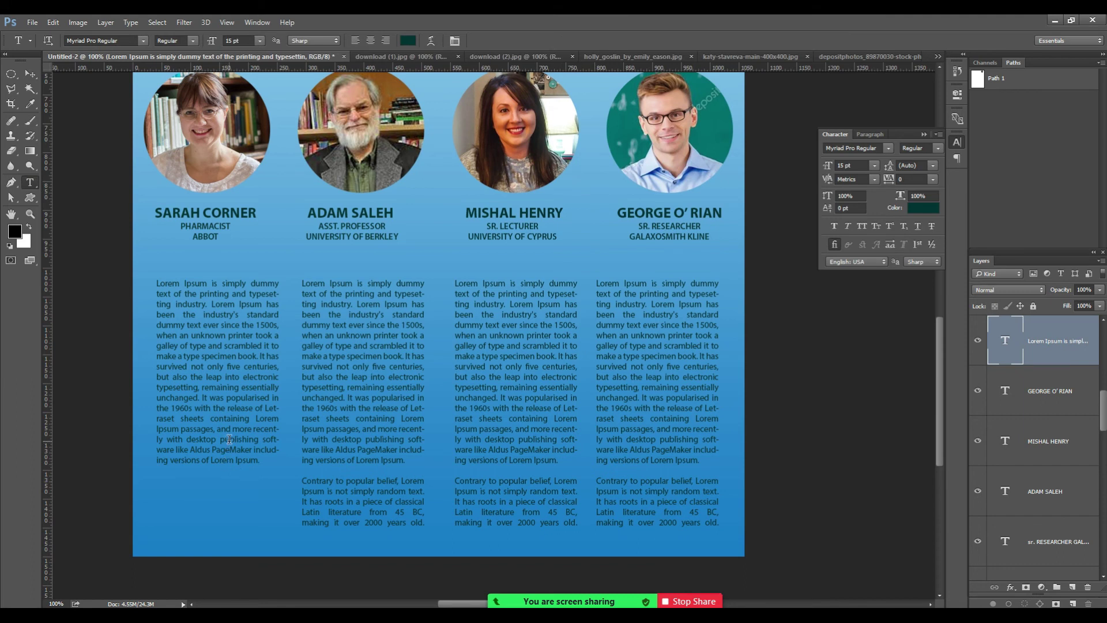
{"action": "left_click", "coordinate": [252, 423]}
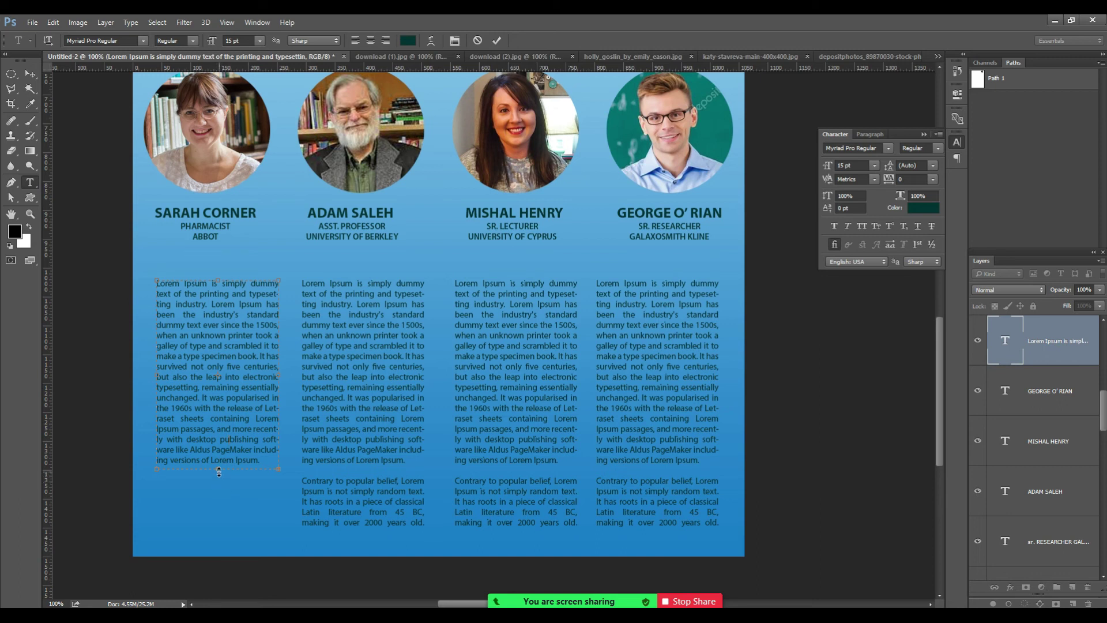
{"action": "left_click_drag", "start_coordinate": [218, 472], "coordinate": [221, 440]}
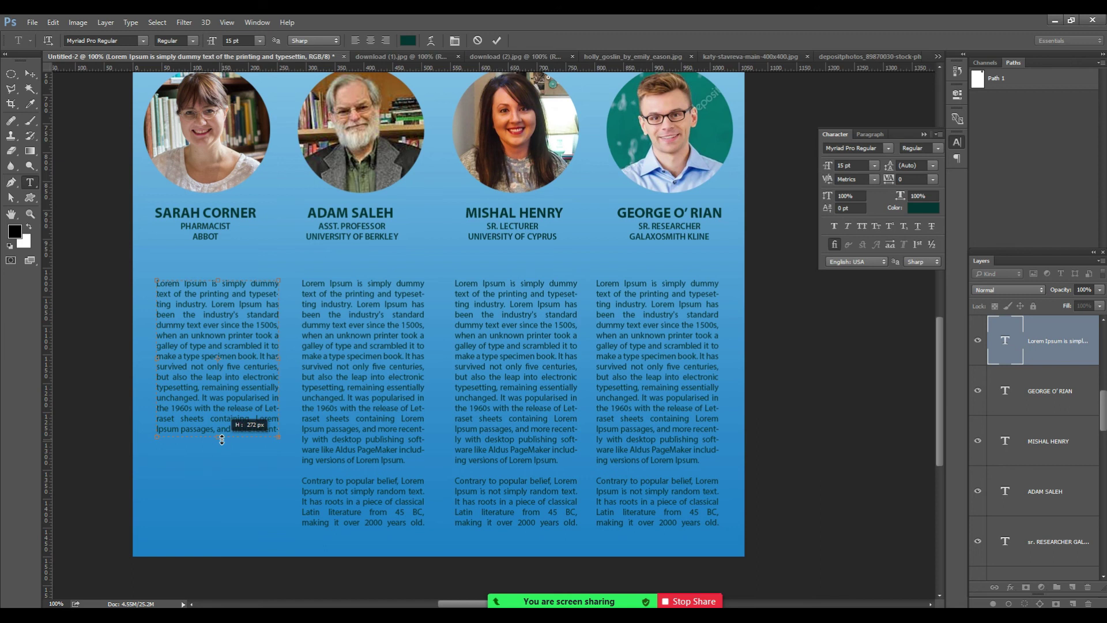
{"action": "left_click_drag", "start_coordinate": [222, 439], "coordinate": [230, 473]}
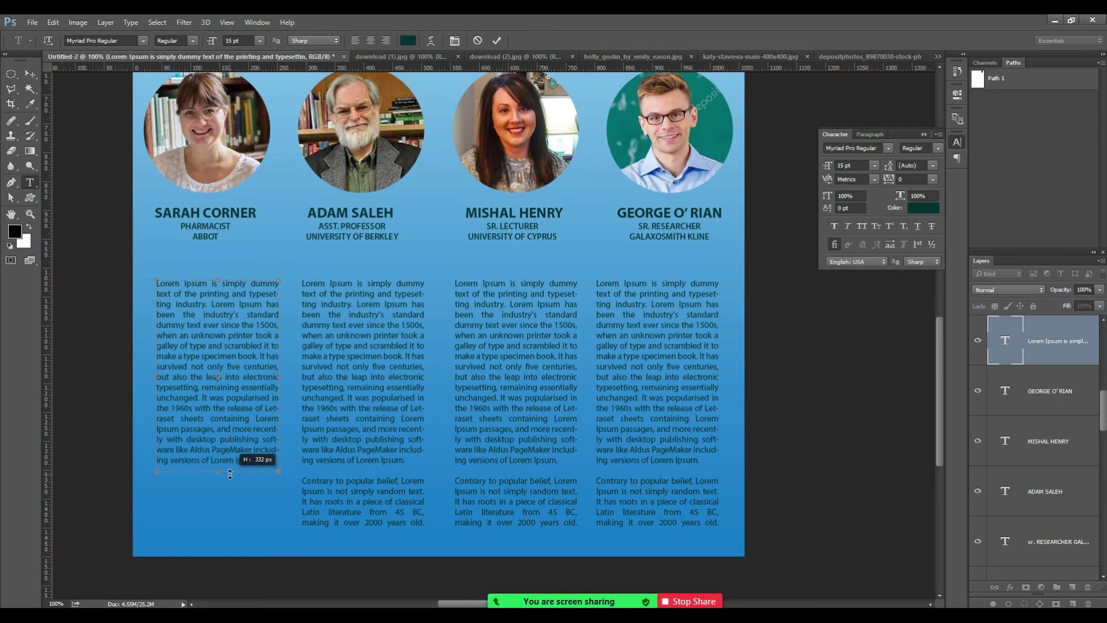
{"action": "left_click", "coordinate": [30, 182]}
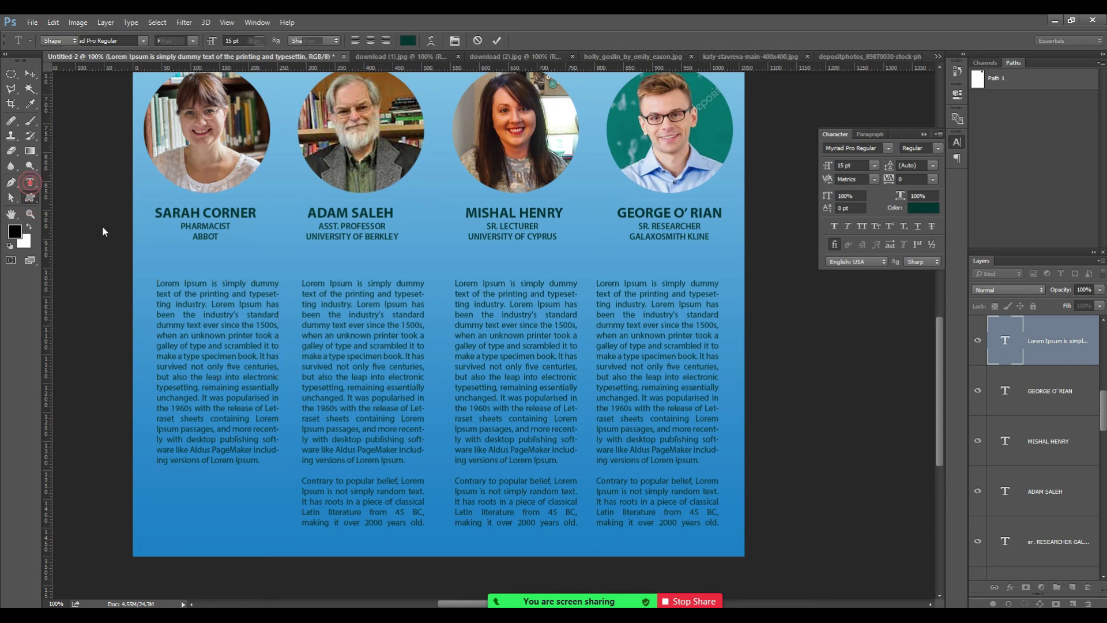
Shorten the second, third and fourth columns' text boxes to hide the Contrary paragraph.
{"action": "left_click", "coordinate": [373, 441]}
{"action": "left_click_drag", "start_coordinate": [366, 532], "coordinate": [377, 471]}
{"action": "key", "text": "ctrl+Return"}
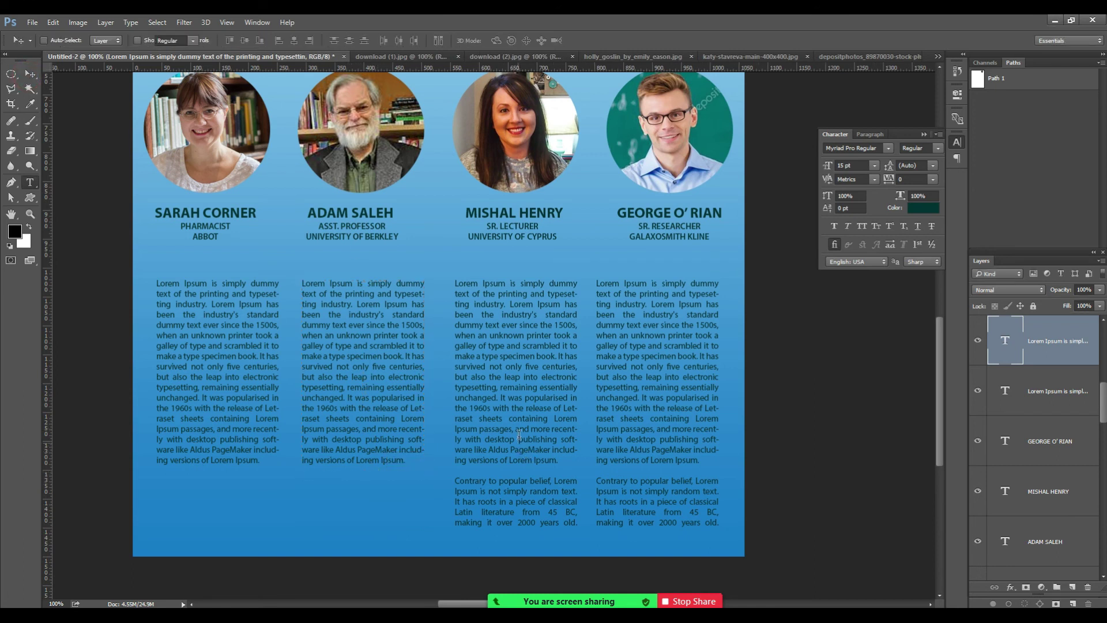
{"action": "left_click", "coordinate": [519, 435]}
{"action": "left_click_drag", "start_coordinate": [517, 531], "coordinate": [533, 472]}
{"action": "left_click", "coordinate": [27, 77]}
{"action": "left_click", "coordinate": [678, 442]}
{"action": "key", "text": "t"}
{"action": "left_click", "coordinate": [669, 441]}
{"action": "left_click_drag", "start_coordinate": [658, 537], "coordinate": [661, 470]}
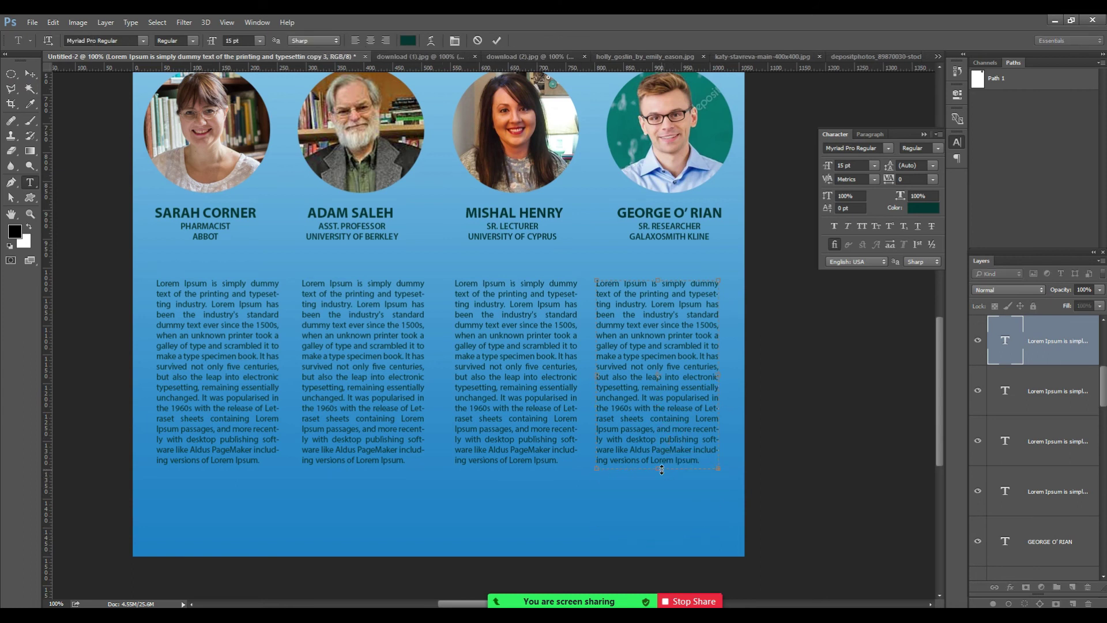
{"action": "left_click", "coordinate": [28, 73]}
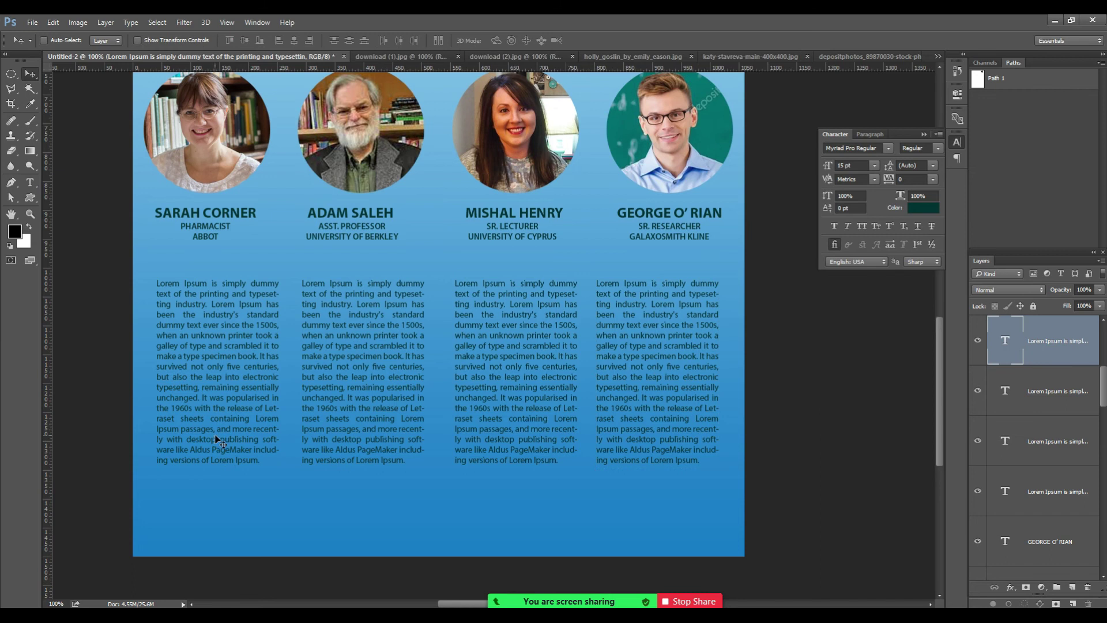
{"action": "key", "text": "t"}
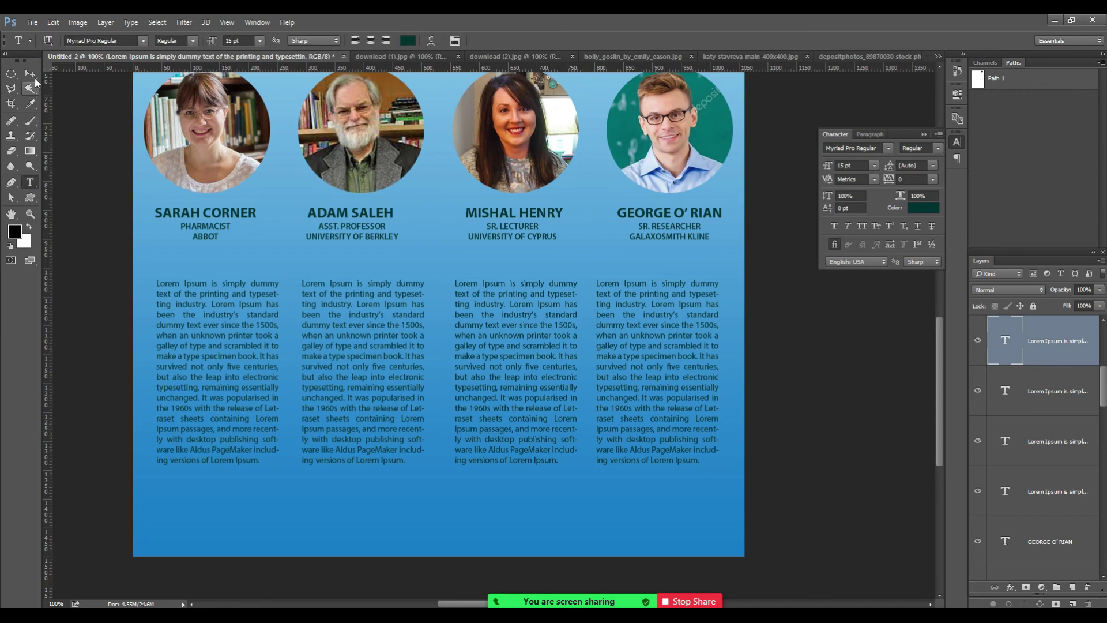
{"action": "left_click", "coordinate": [29, 74]}
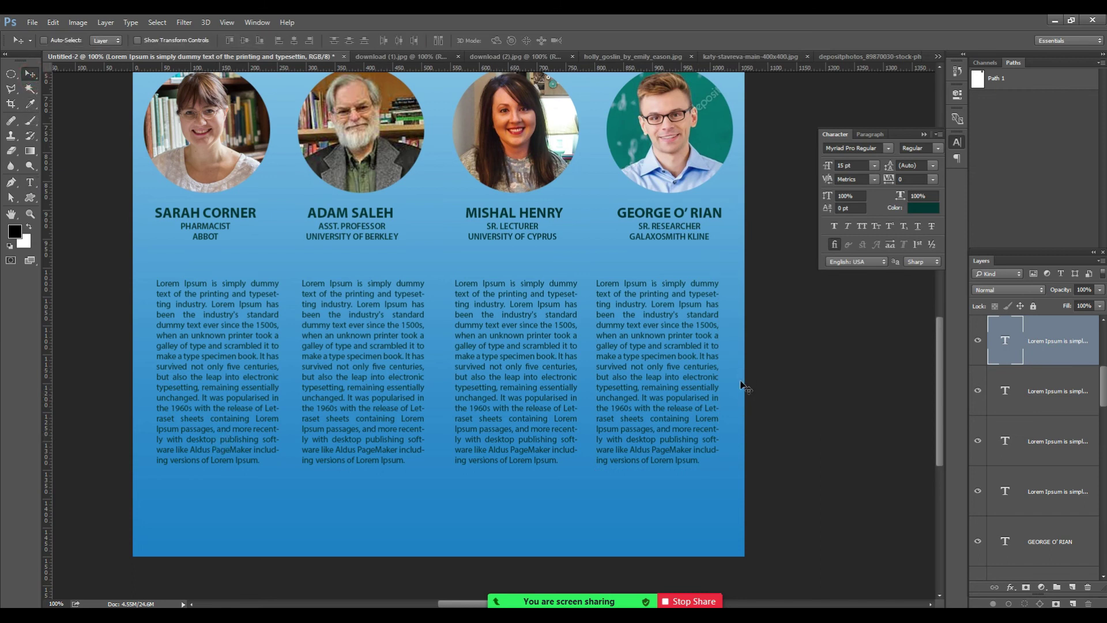
{"action": "key", "text": "m"}
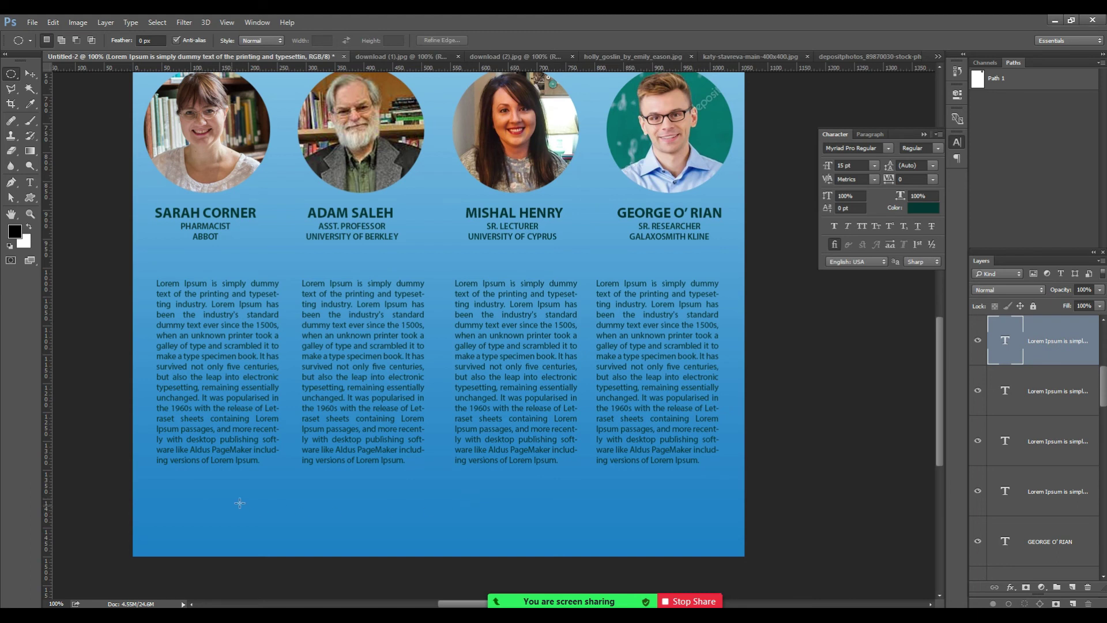
Open the PAX Pharma logo file and rectangle-select the whole logo.
{"action": "mouse_move", "coordinate": [123, 615]}
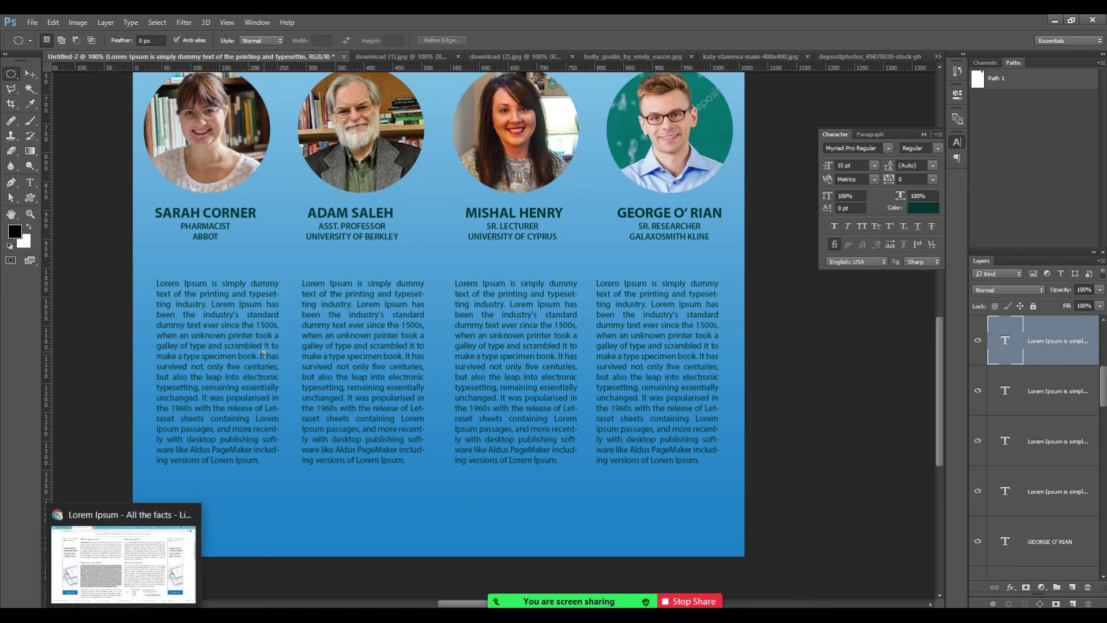
{"action": "key", "text": "ctrl+o"}
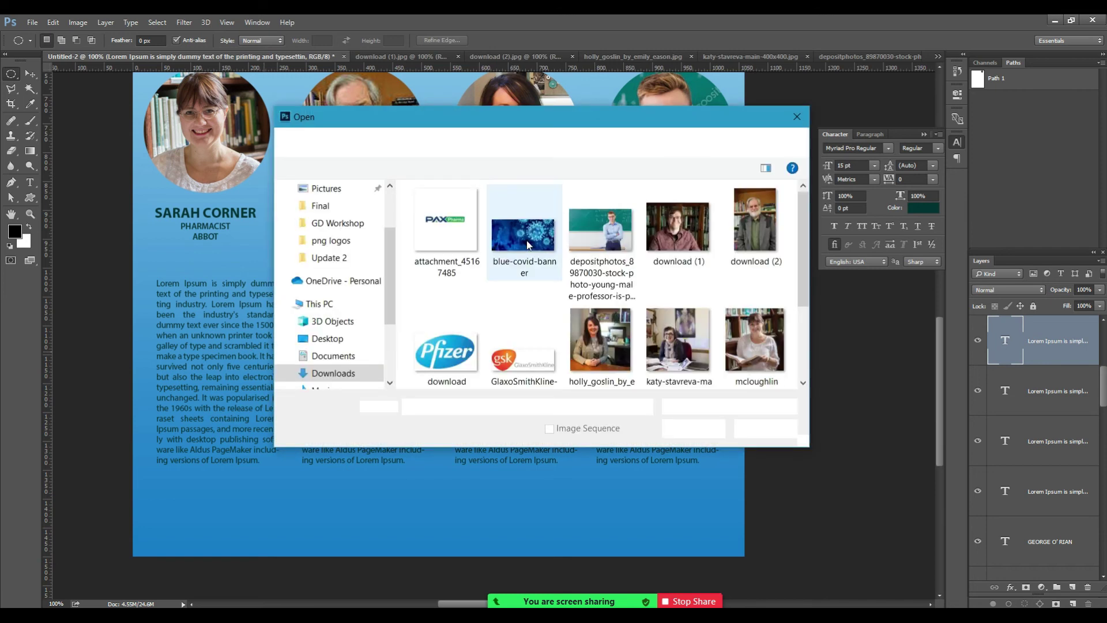
{"action": "left_click", "coordinate": [437, 230]}
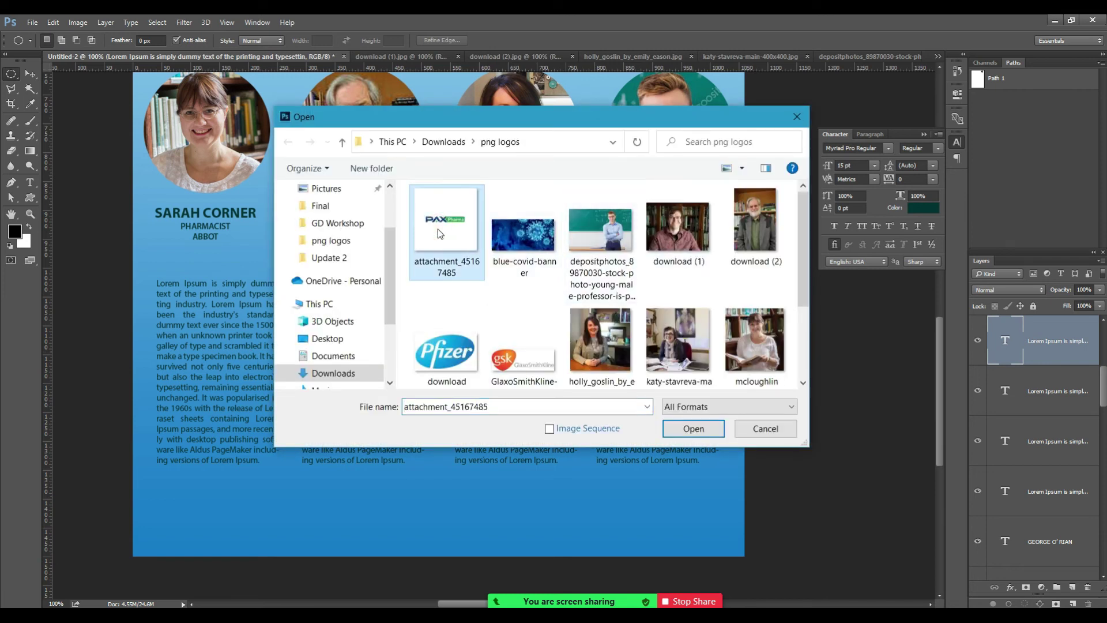
{"action": "double_click", "coordinate": [437, 229]}
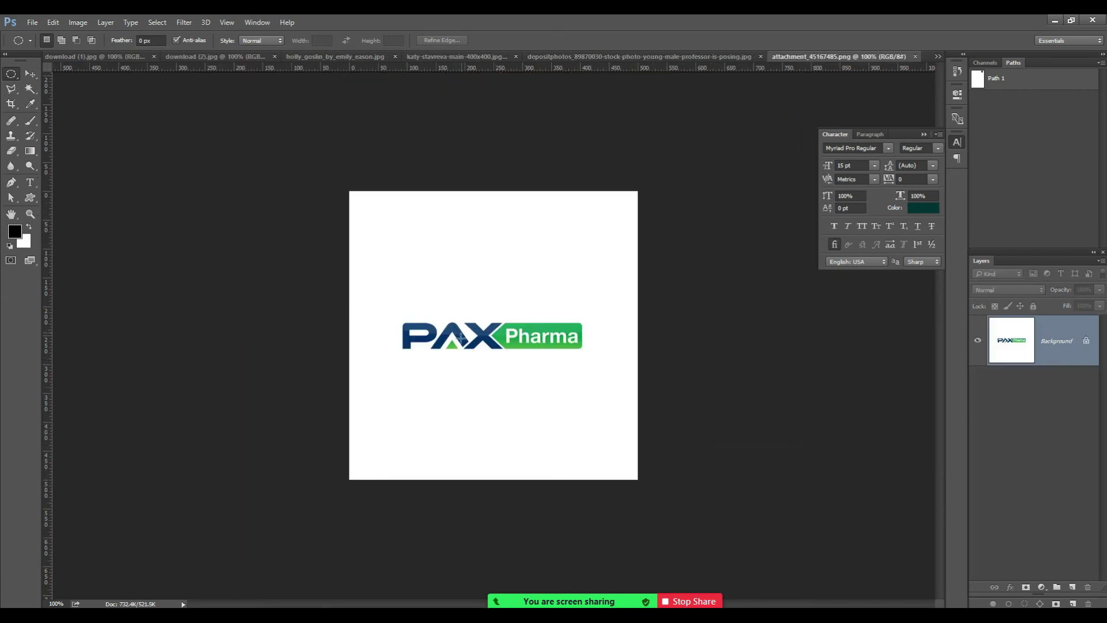
{"action": "key", "text": "z"}
{"action": "left_click", "coordinate": [477, 340]}
{"action": "key", "text": "m"}
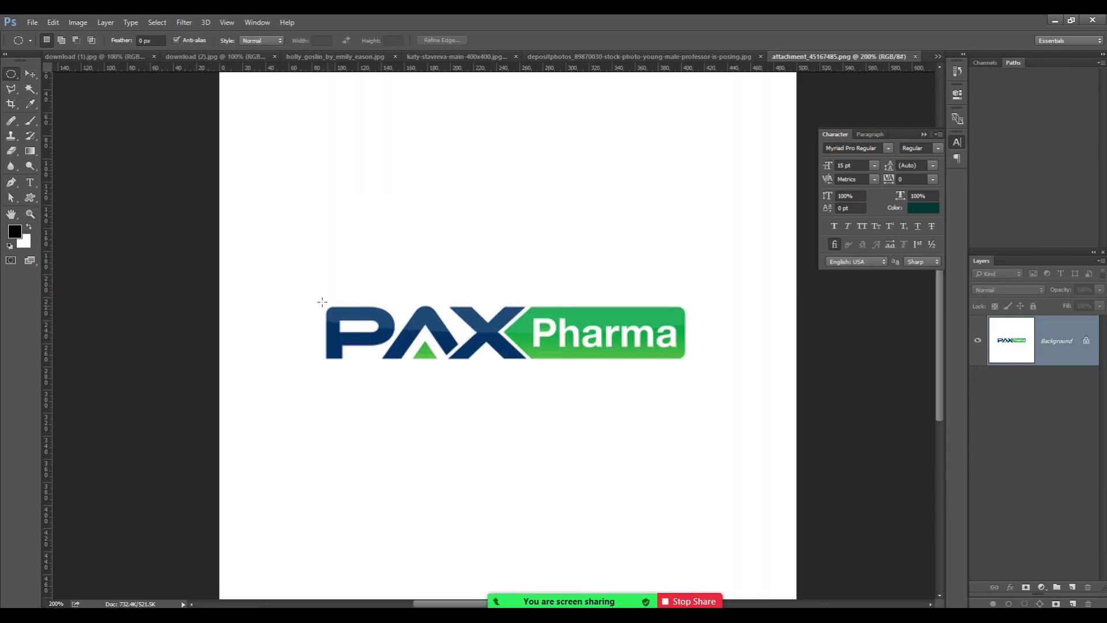
{"action": "left_click_drag", "start_coordinate": [320, 301], "coordinate": [528, 358]}
{"action": "key", "text": "ctrl+d"}
{"action": "key", "text": "shift+m"}
{"action": "left_click_drag", "start_coordinate": [318, 301], "coordinate": [692, 367]}
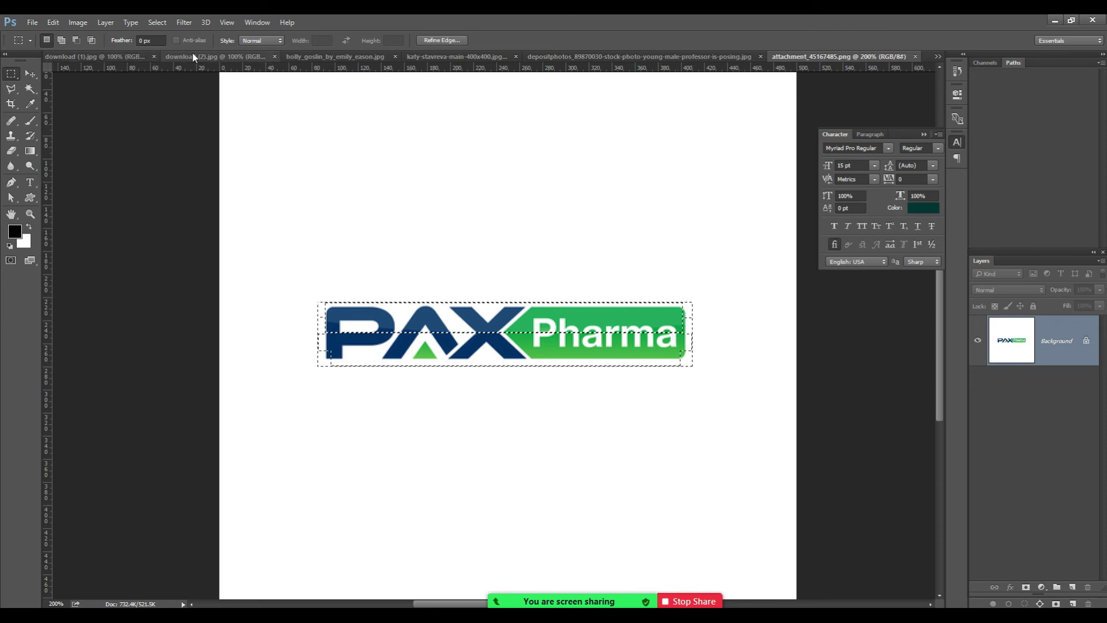
Paste the PAX Pharma logo into Untitled-2 and scale it to about 57% at bottom-left.
{"action": "left_click", "coordinate": [259, 22]}
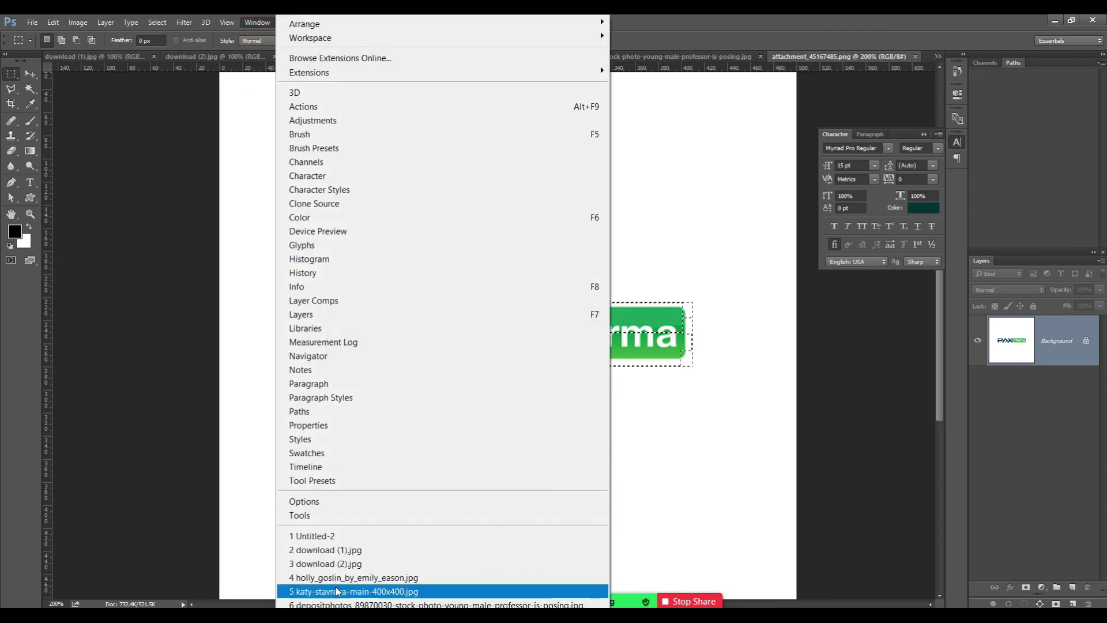
{"action": "left_click", "coordinate": [333, 536]}
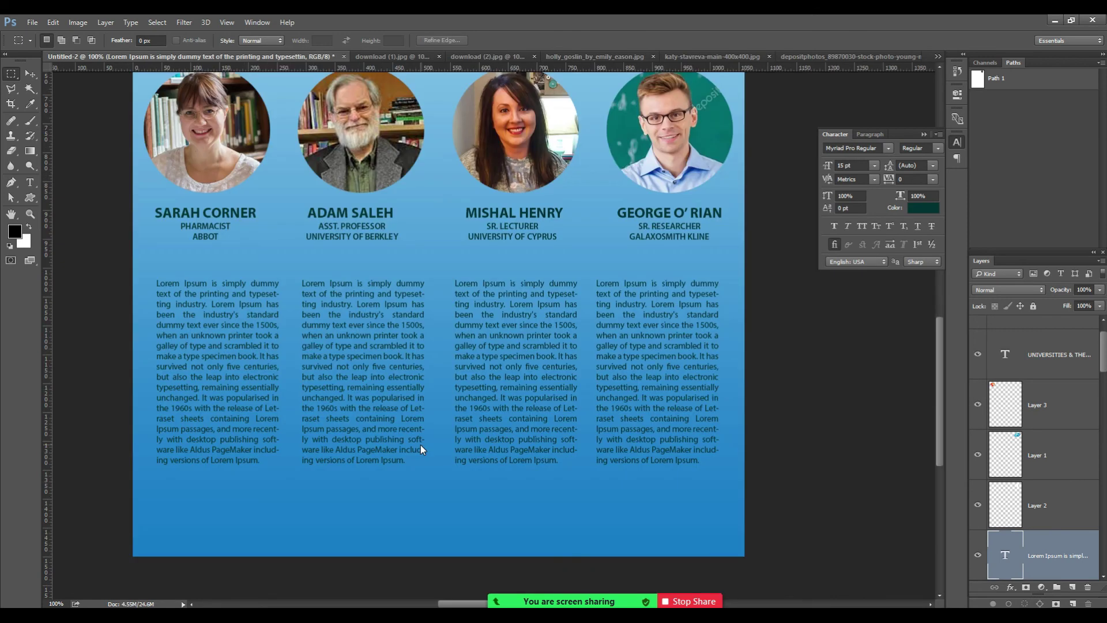
{"action": "key", "text": "ctrl+v"}
{"action": "key", "text": "v"}
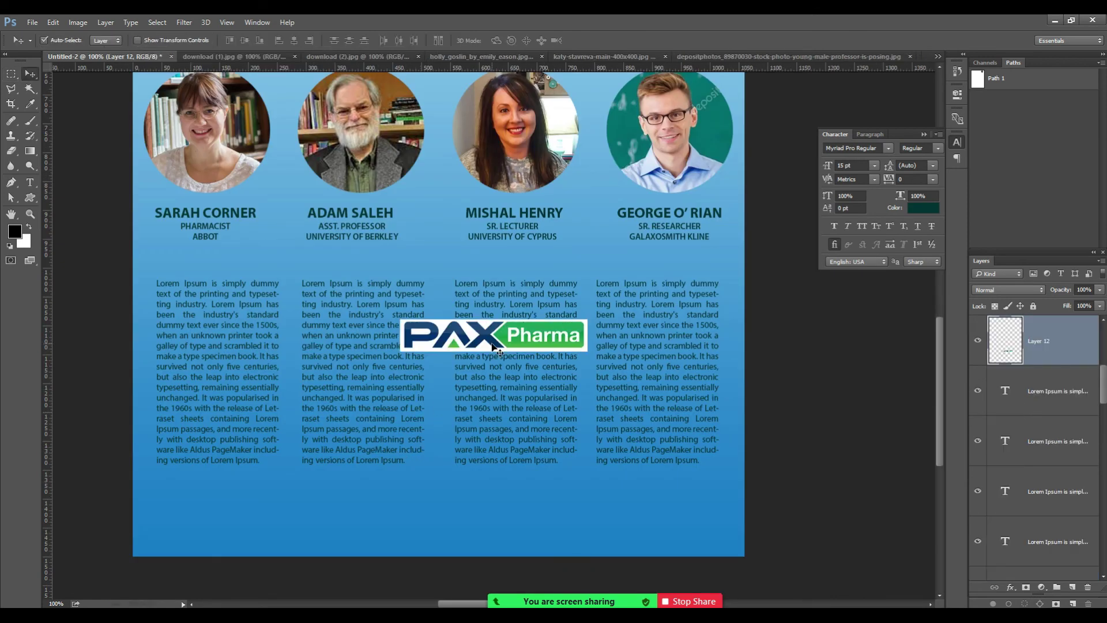
{"action": "key", "text": "ctrl+t"}
{"action": "left_click_drag", "start_coordinate": [583, 348], "coordinate": [214, 537]}
{"action": "key", "text": "Return"}
{"action": "key", "text": "alt+Tab"}
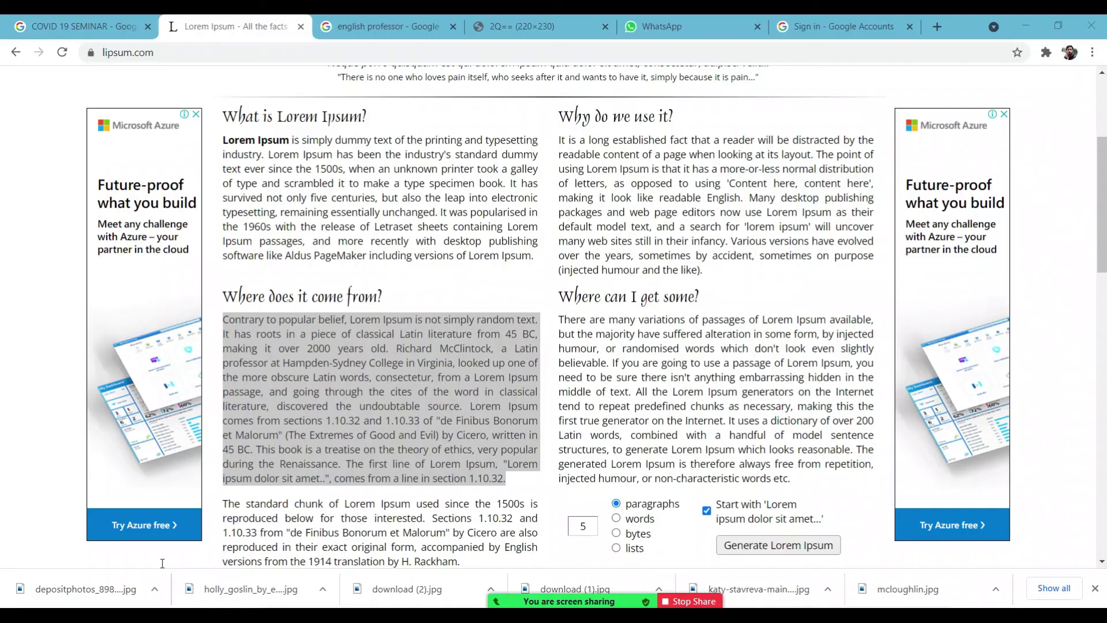
Switch the Zoom screen share to the entire screen.
{"action": "left_click", "coordinate": [378, 26]}
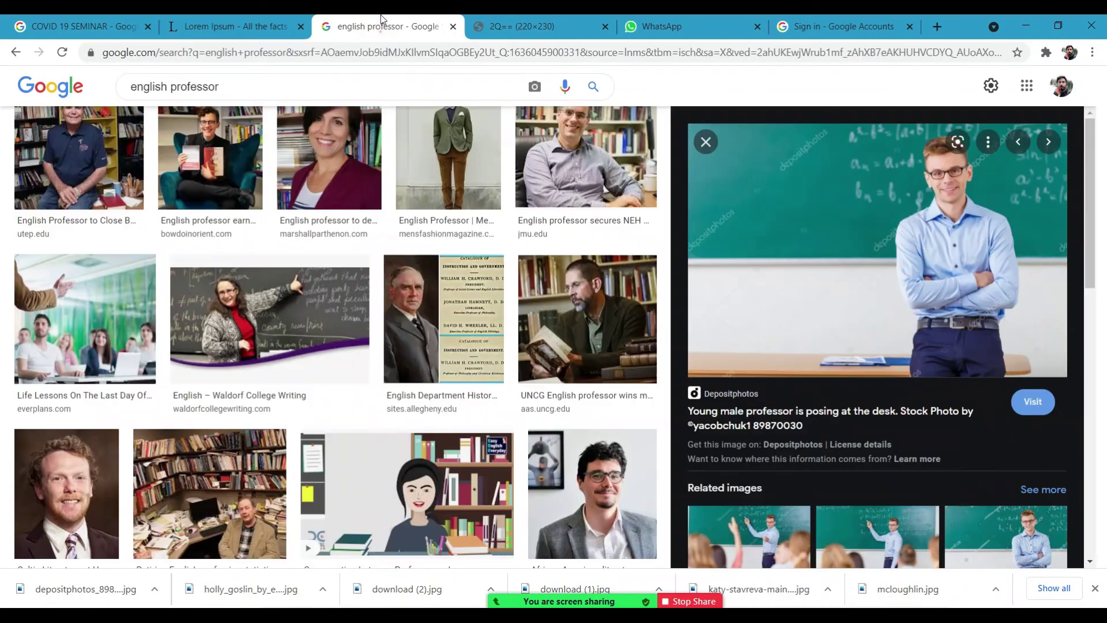
{"action": "left_click", "coordinate": [356, 53]}
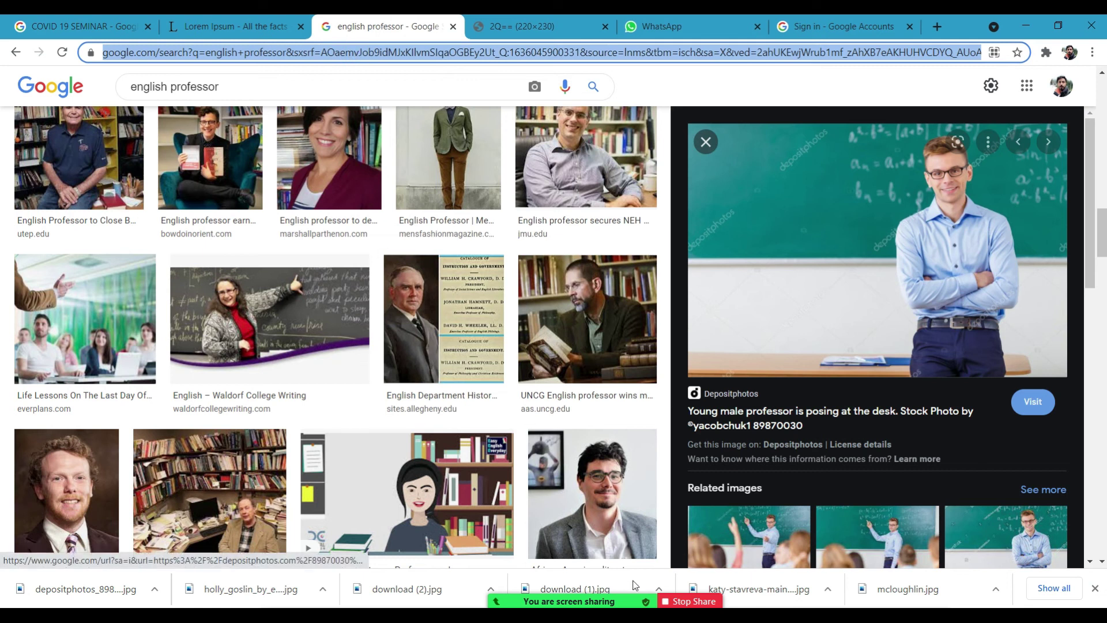
{"action": "left_click", "coordinate": [614, 587]}
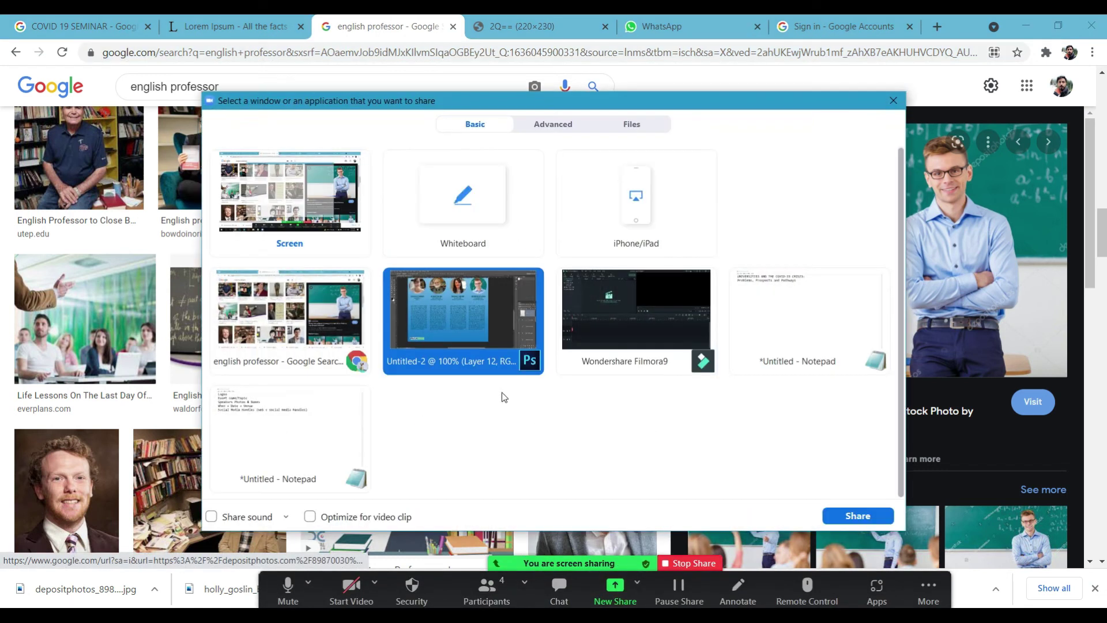
{"action": "left_click", "coordinate": [319, 246]}
{"action": "left_click", "coordinate": [871, 519]}
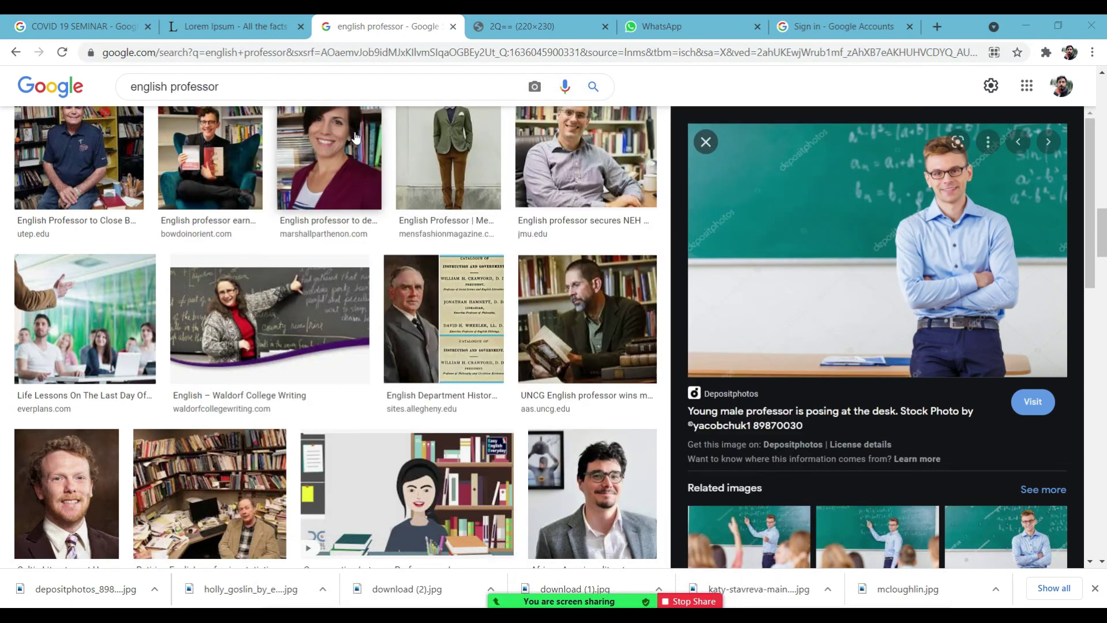
Search Google Images for 'medical company logos'.
{"action": "triple_click", "coordinate": [238, 90]}
{"action": "type", "text": "m"}
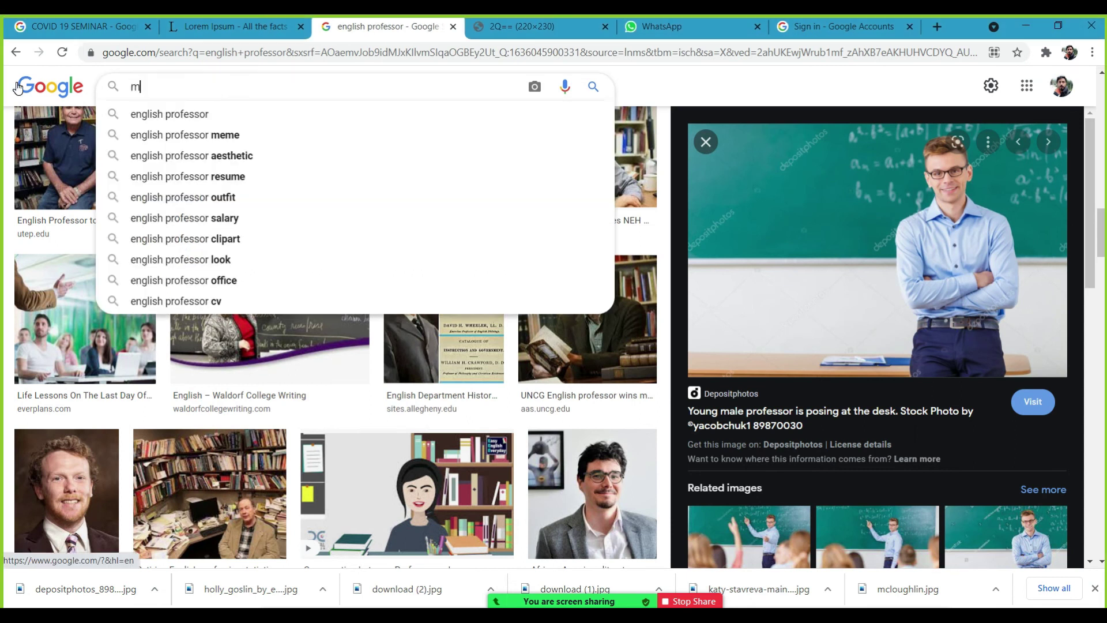
{"action": "type", "text": "edical c omp"}
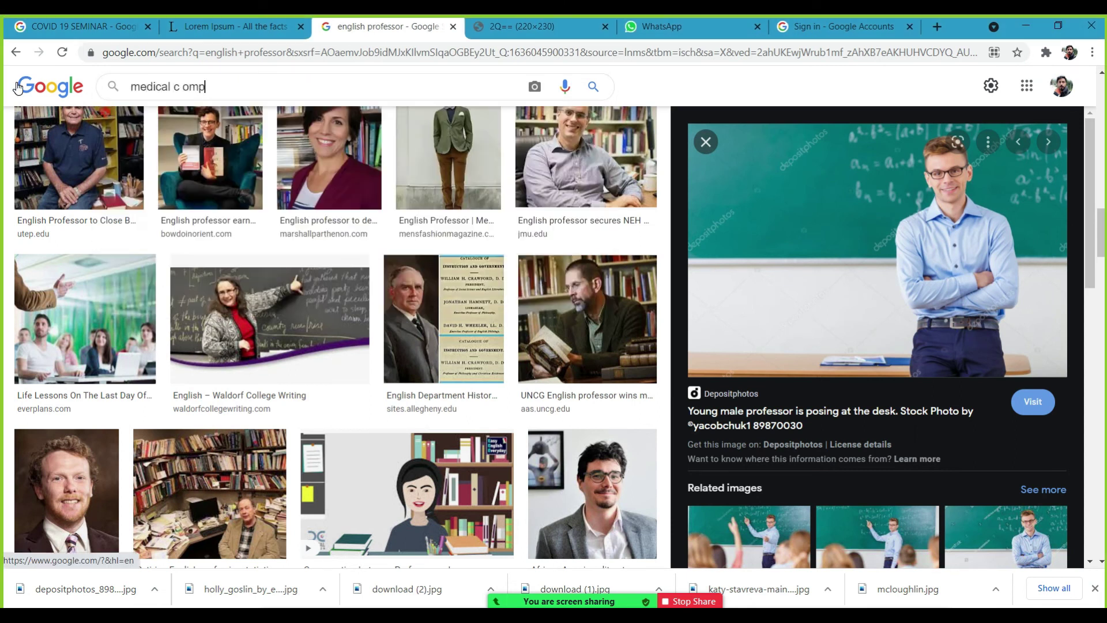
{"action": "key", "text": "BackSpace"}
{"action": "key", "text": "BackSpace"}
{"action": "key", "text": "BackSpace"}
{"action": "type", "text": "ompany "}
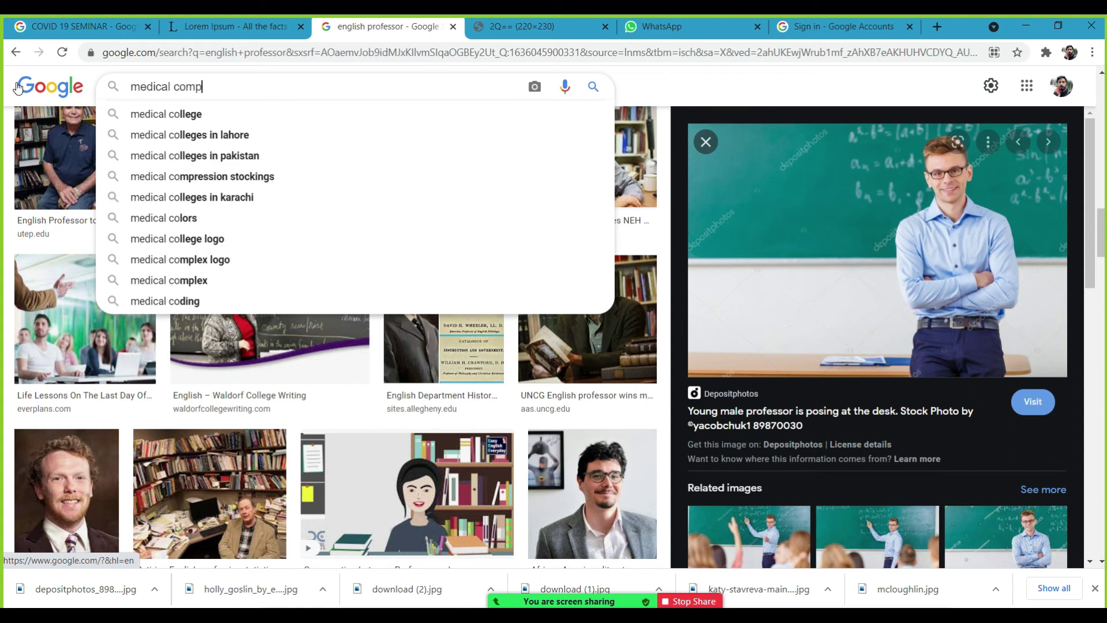
{"action": "type", "text": "logos"}
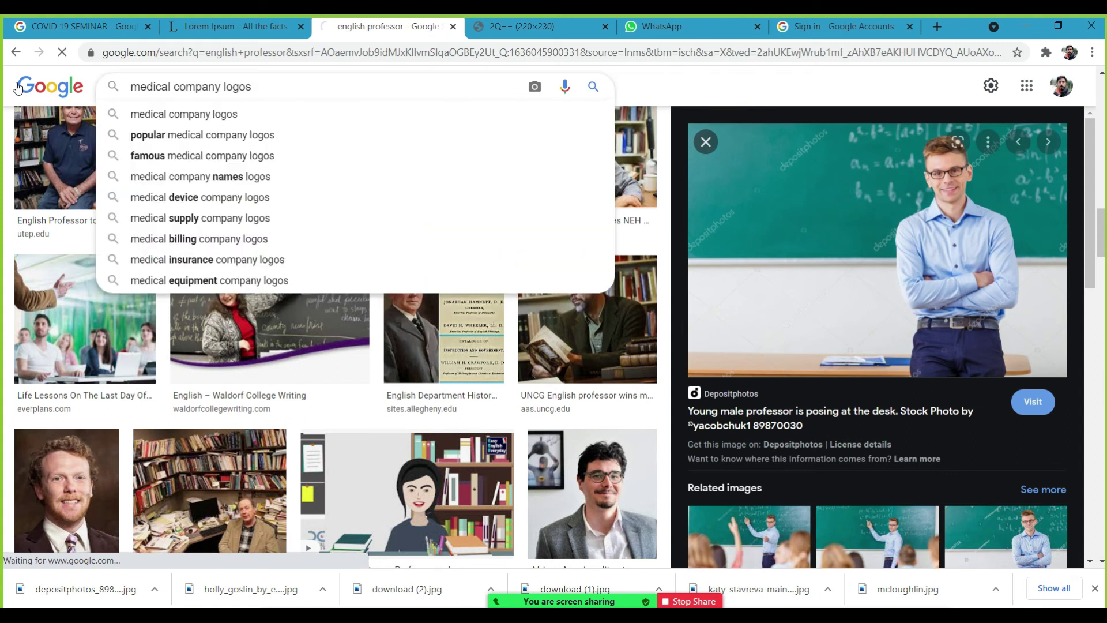
{"action": "key", "text": "Return"}
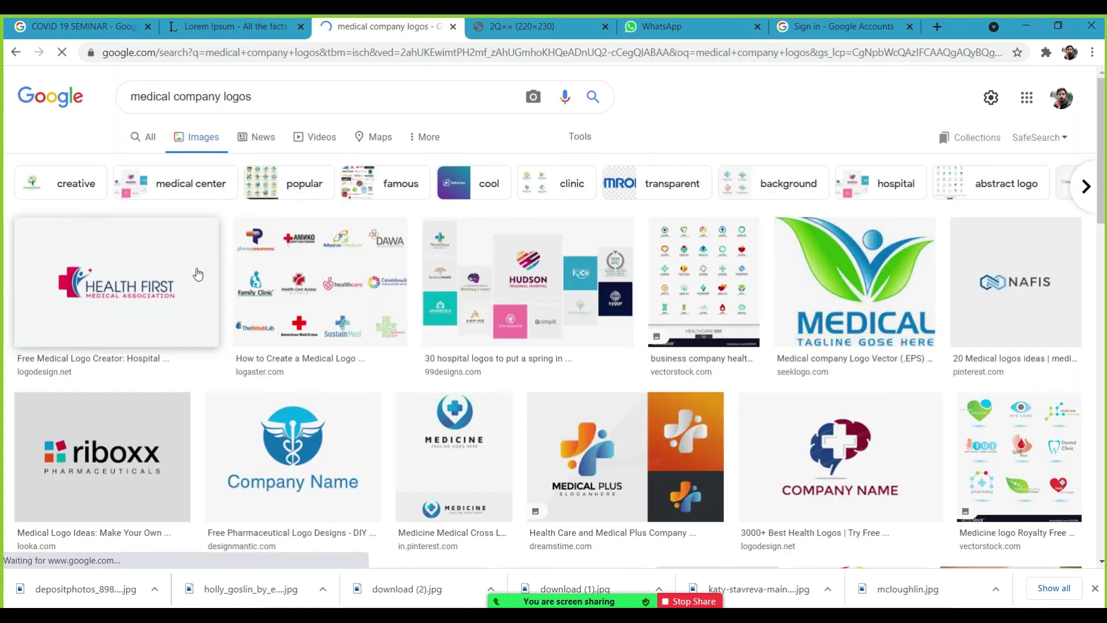
Save the Health First and North East logo images into the png logos folder.
{"action": "left_click", "coordinate": [135, 300]}
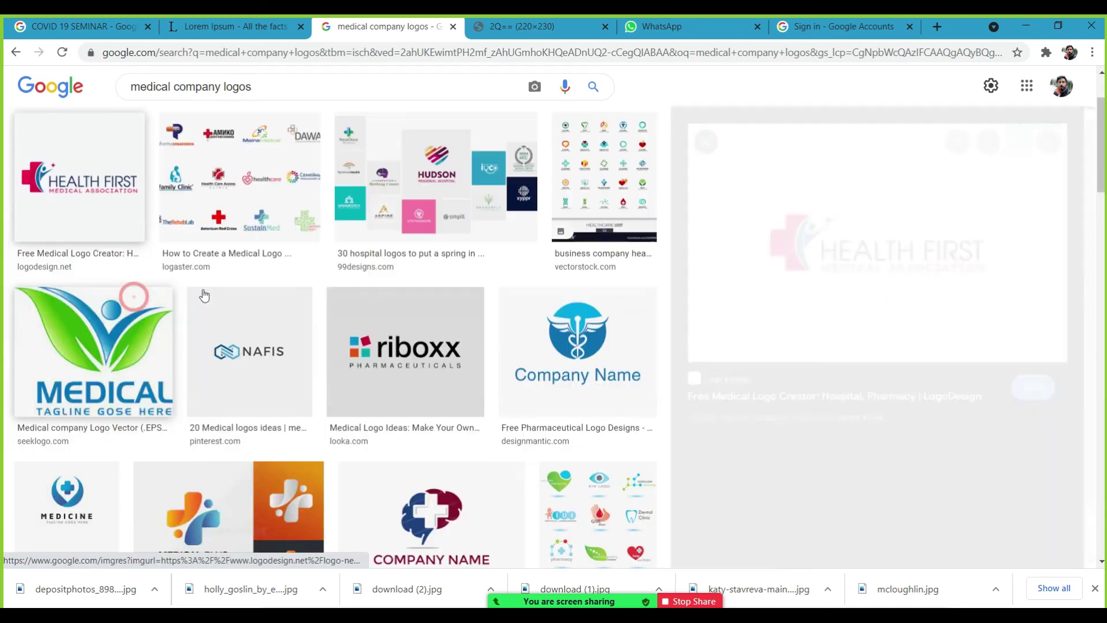
{"action": "right_click", "coordinate": [844, 286]}
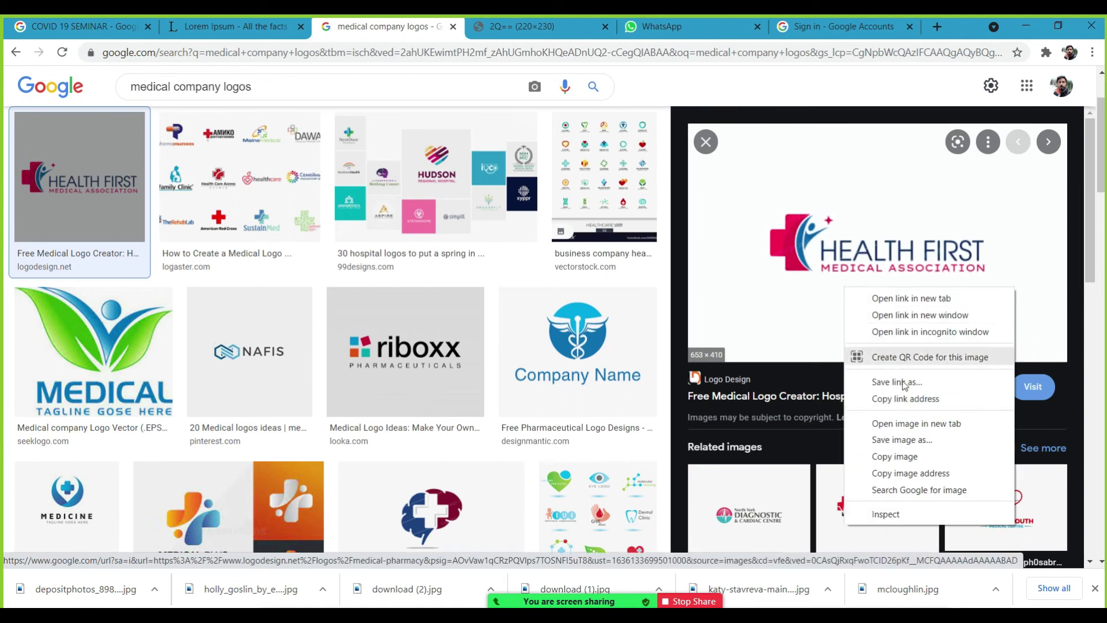
{"action": "left_click", "coordinate": [902, 440]}
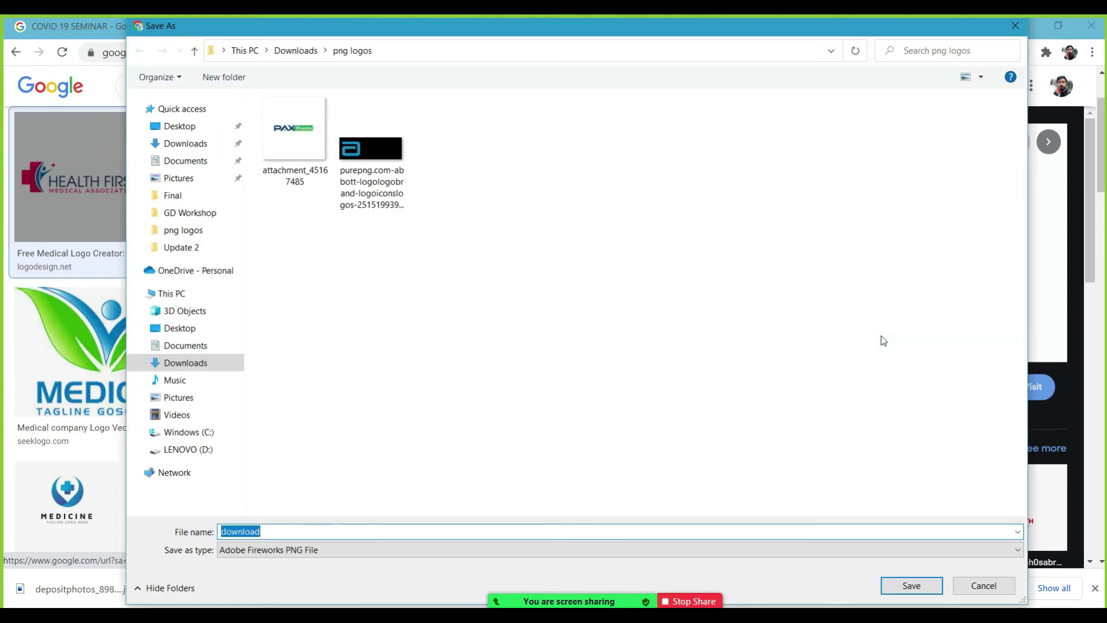
{"action": "key", "text": "Return"}
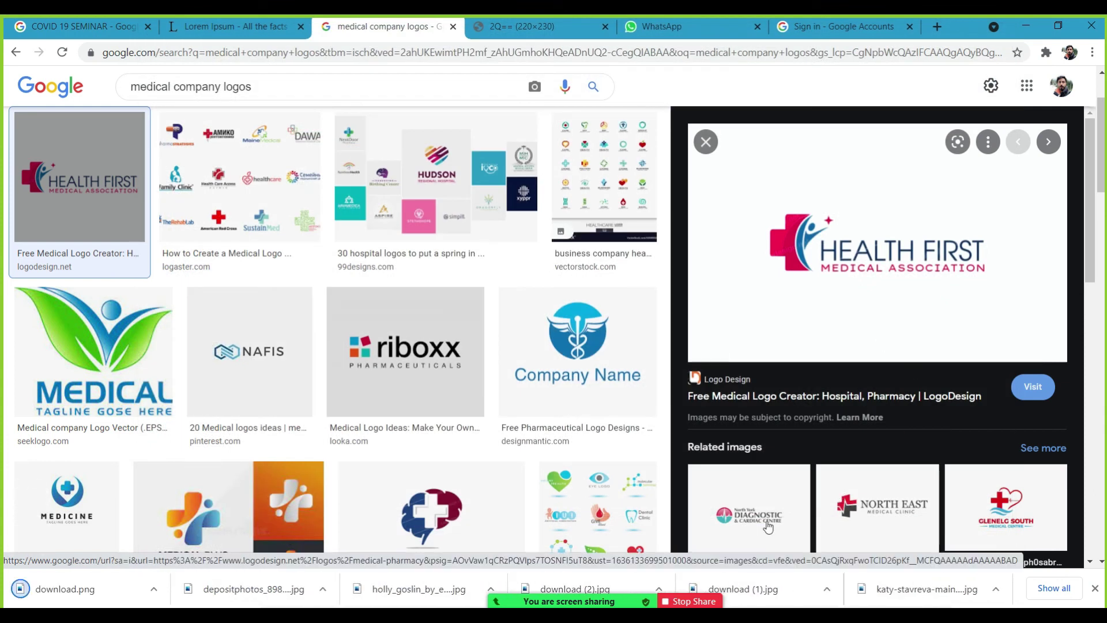
{"action": "left_click", "coordinate": [842, 498]}
{"action": "right_click", "coordinate": [839, 264]}
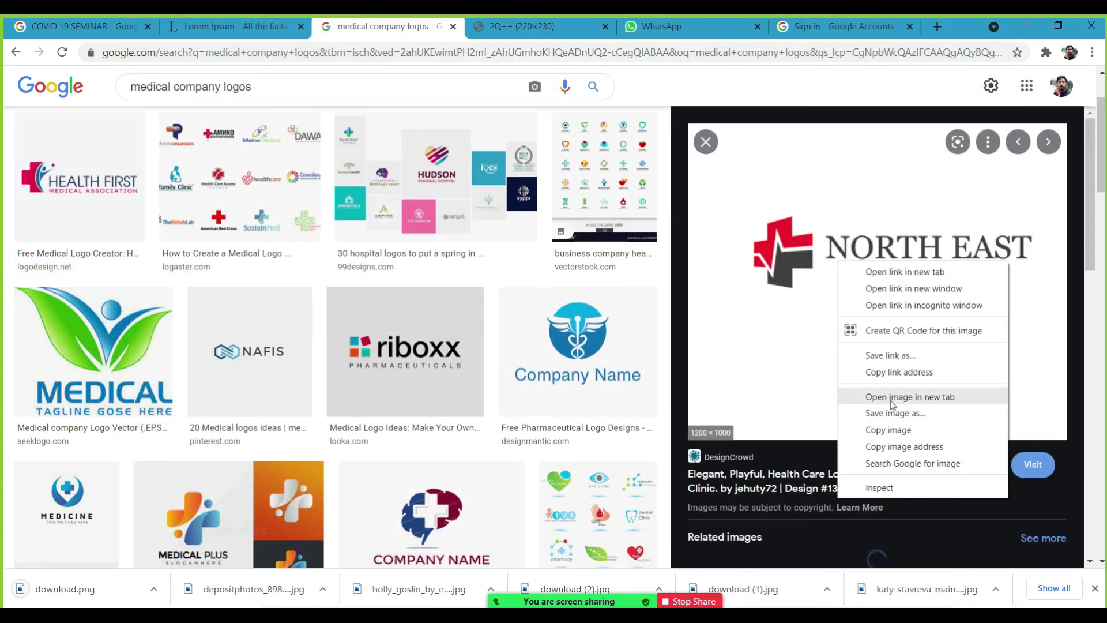
{"action": "left_click", "coordinate": [892, 415]}
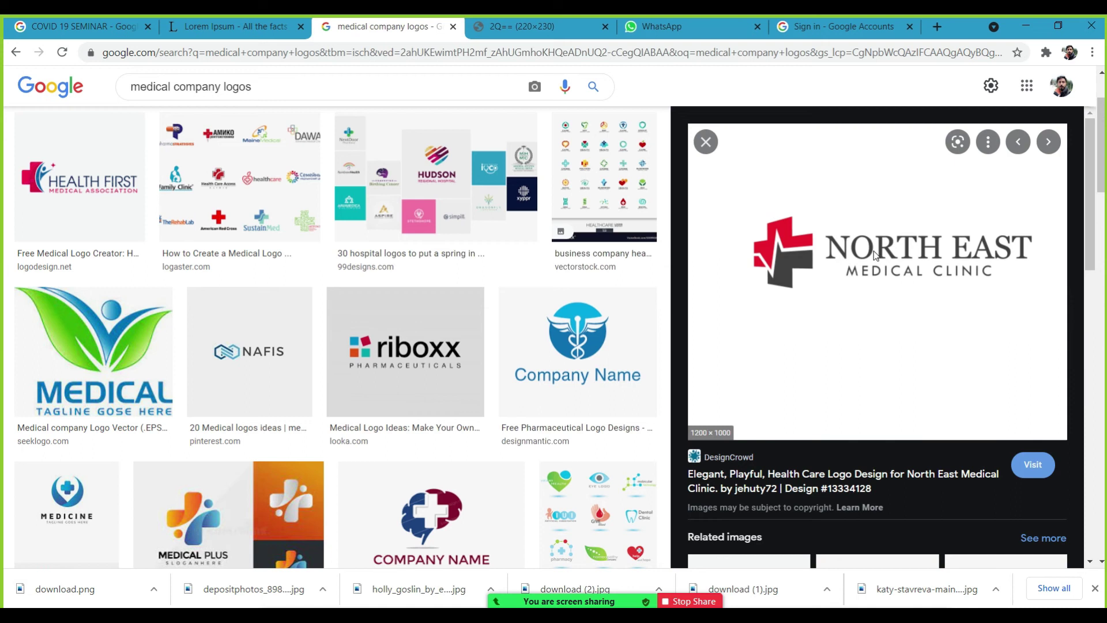
{"action": "key", "text": "Return"}
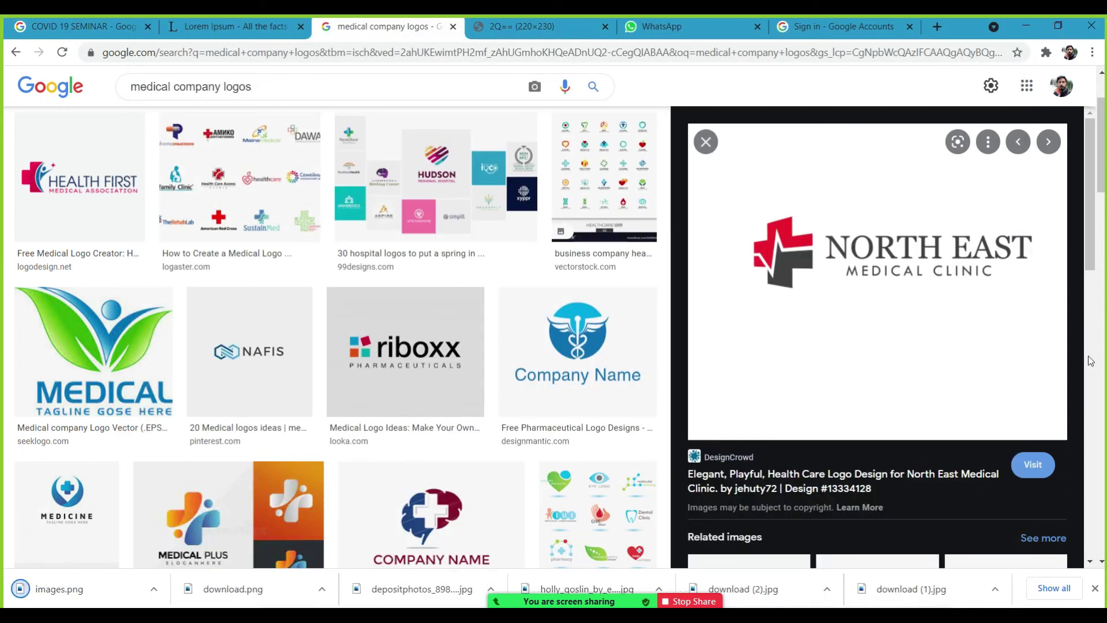
Save the cardiology and Heart One logo images to disk.
{"action": "scroll", "coordinate": [1000, 362], "scroll_direction": "down", "scroll_amount": 5}
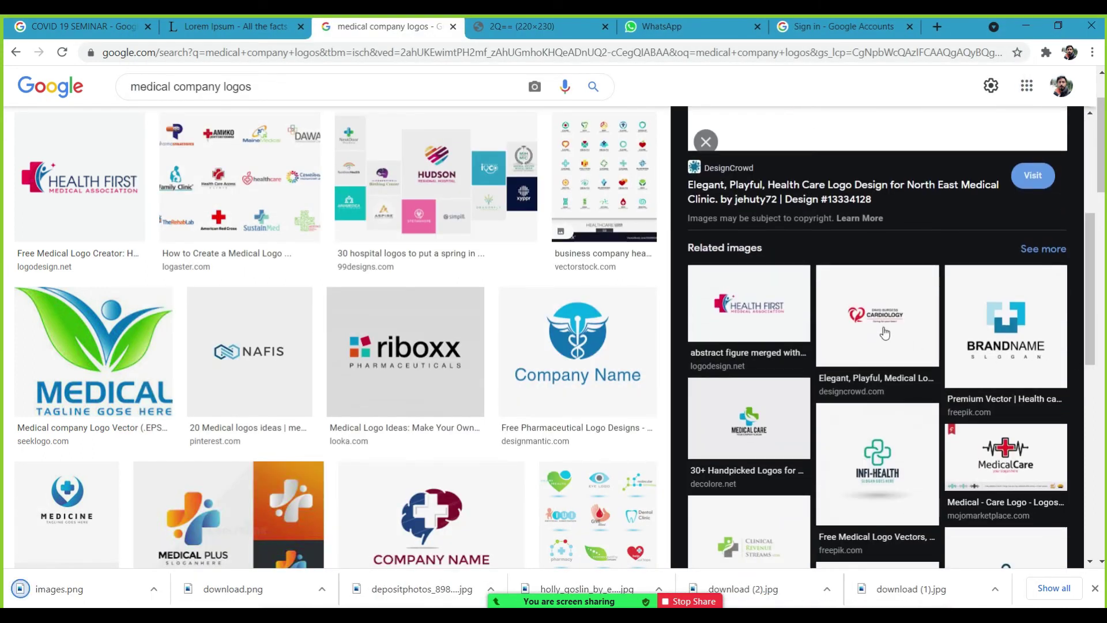
{"action": "left_click", "coordinate": [884, 333]}
{"action": "right_click", "coordinate": [881, 295]}
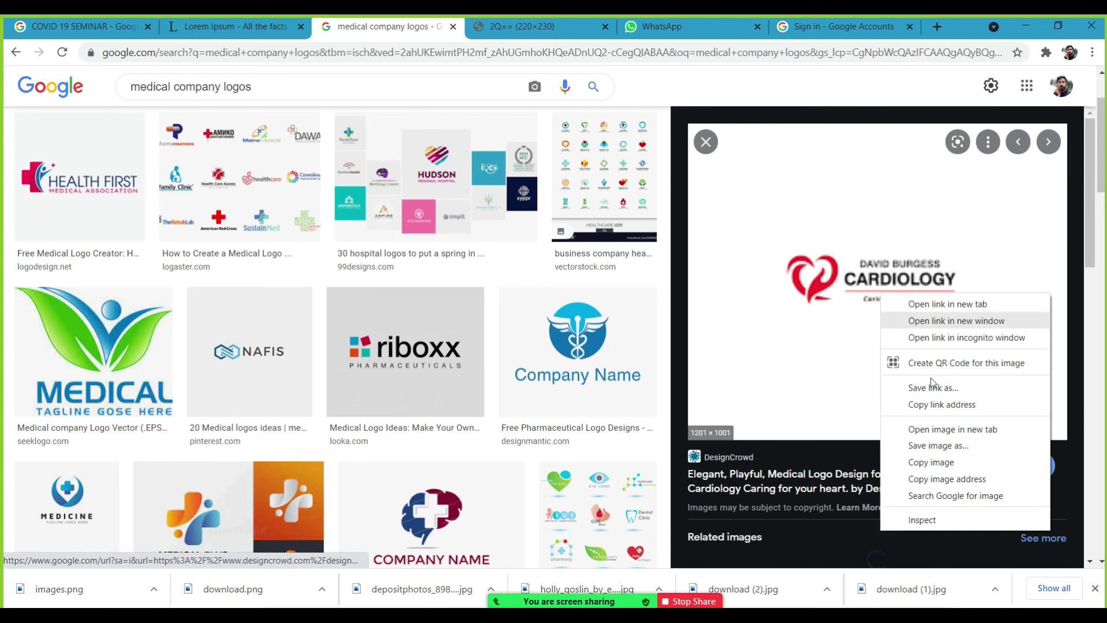
{"action": "left_click", "coordinate": [935, 445]}
{"action": "left_click", "coordinate": [916, 319]}
{"action": "left_click_drag", "start_coordinate": [1088, 255], "coordinate": [1087, 342]}
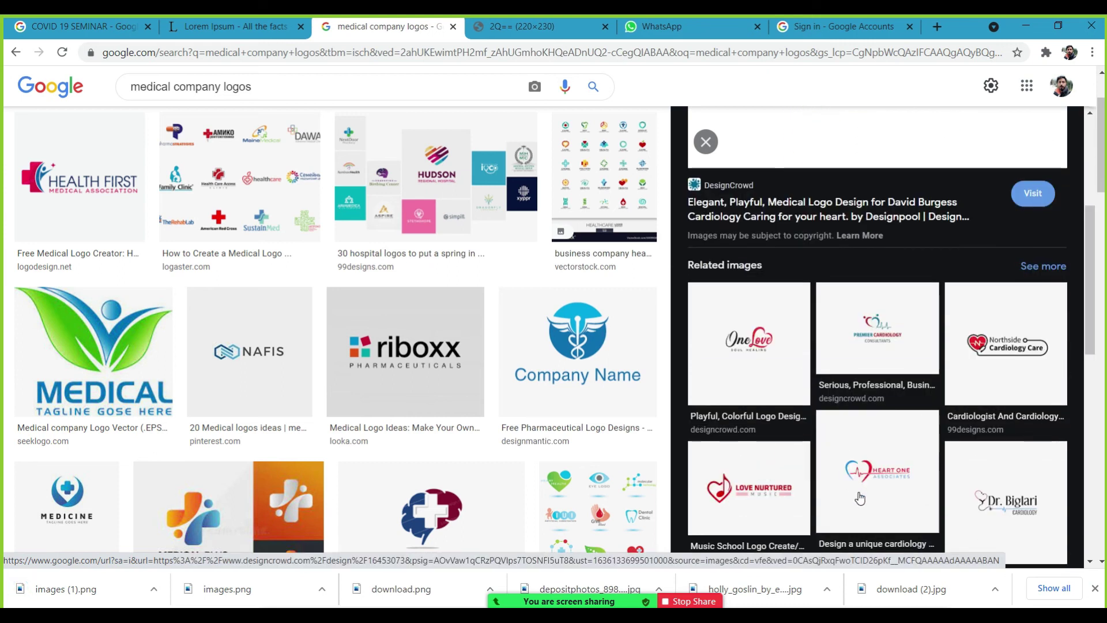
{"action": "left_click", "coordinate": [859, 498]}
{"action": "right_click", "coordinate": [910, 351]}
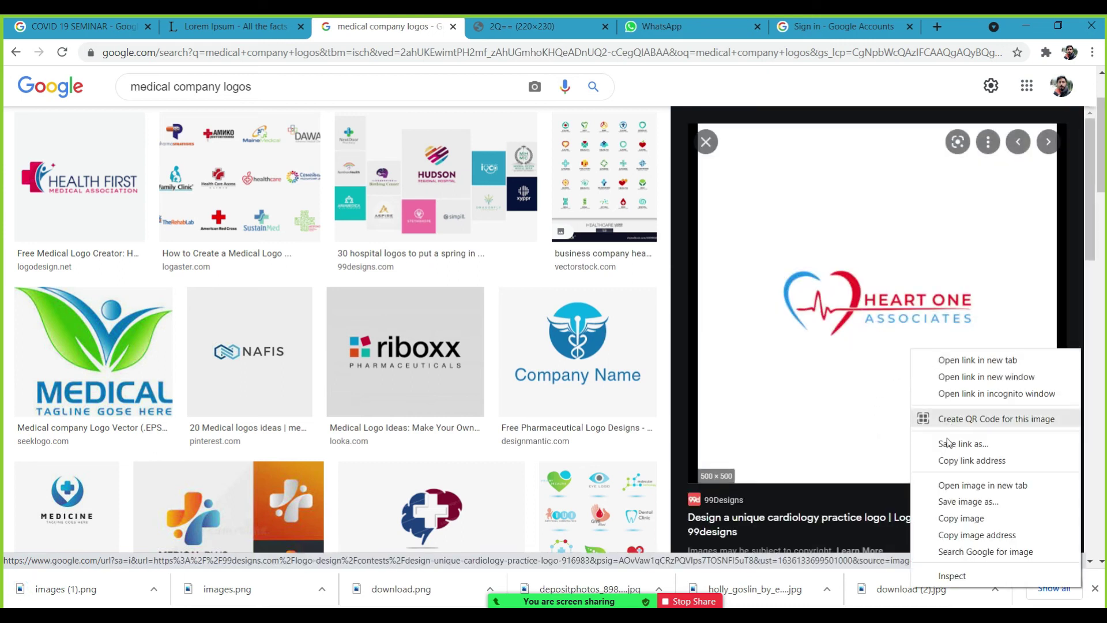
{"action": "left_click", "coordinate": [952, 501]}
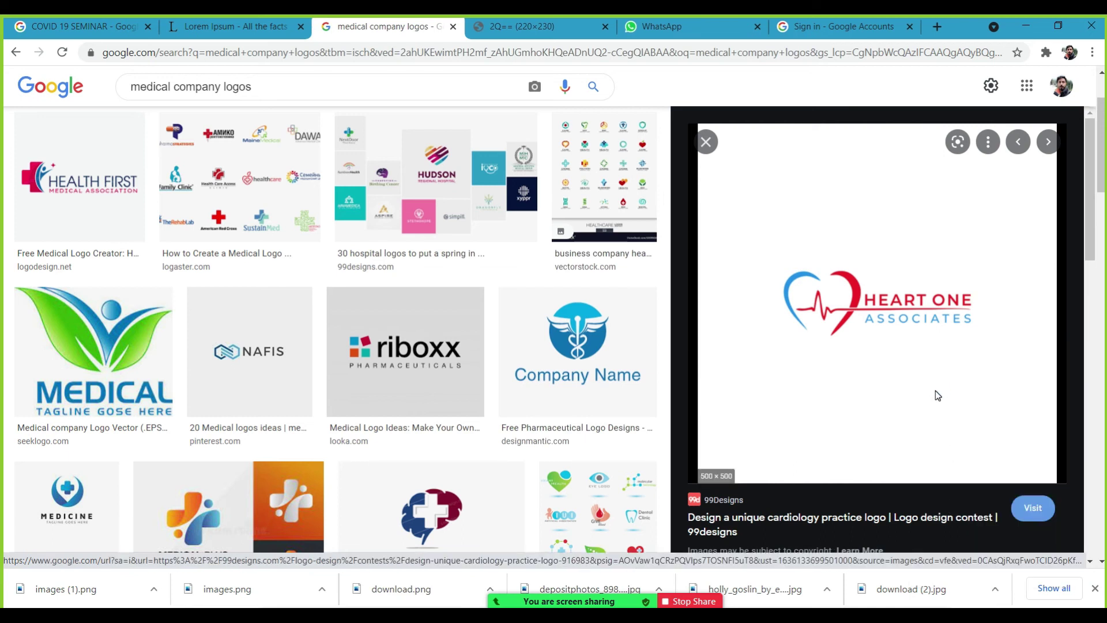
{"action": "key", "text": "Return"}
Share the Photoshop flyer window in Zoom instead.
{"action": "left_click", "coordinate": [615, 591]}
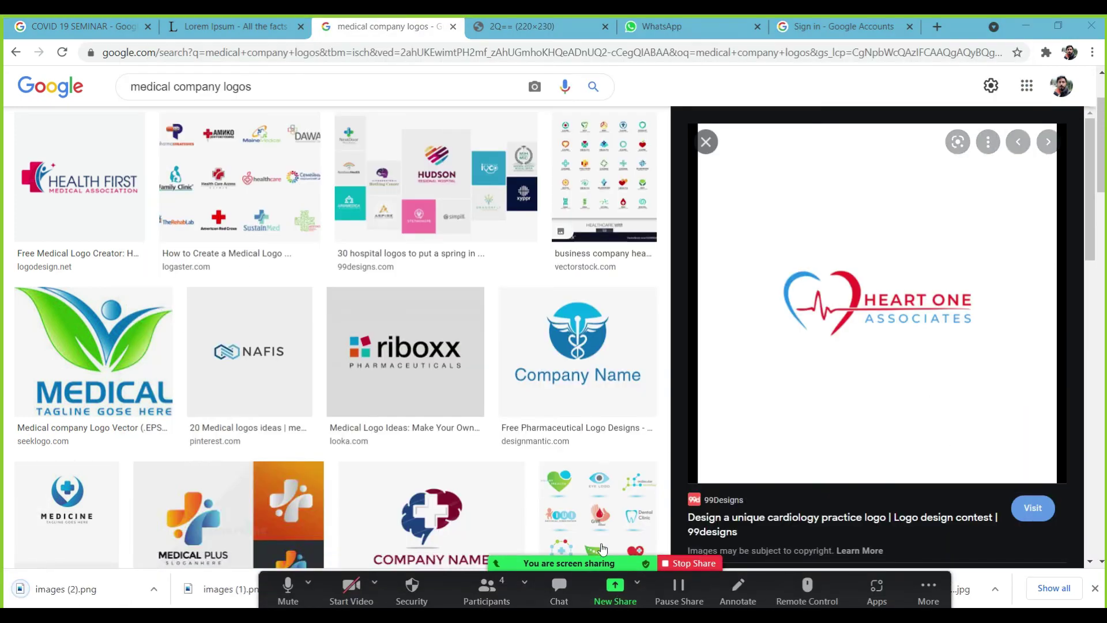
{"action": "left_click", "coordinate": [461, 357]}
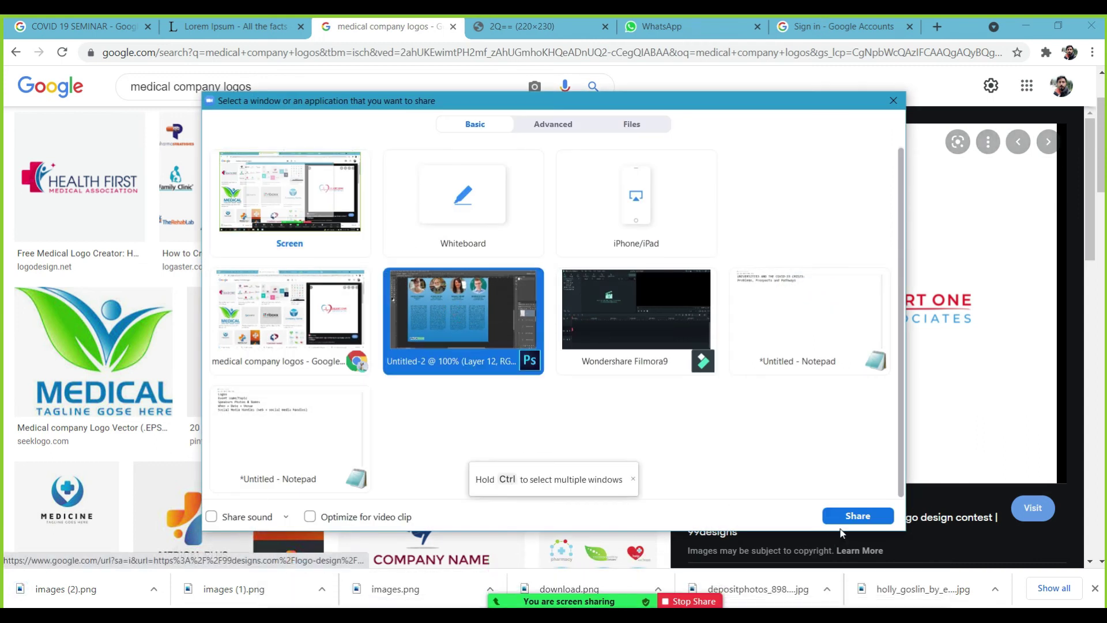
{"action": "left_click", "coordinate": [857, 516]}
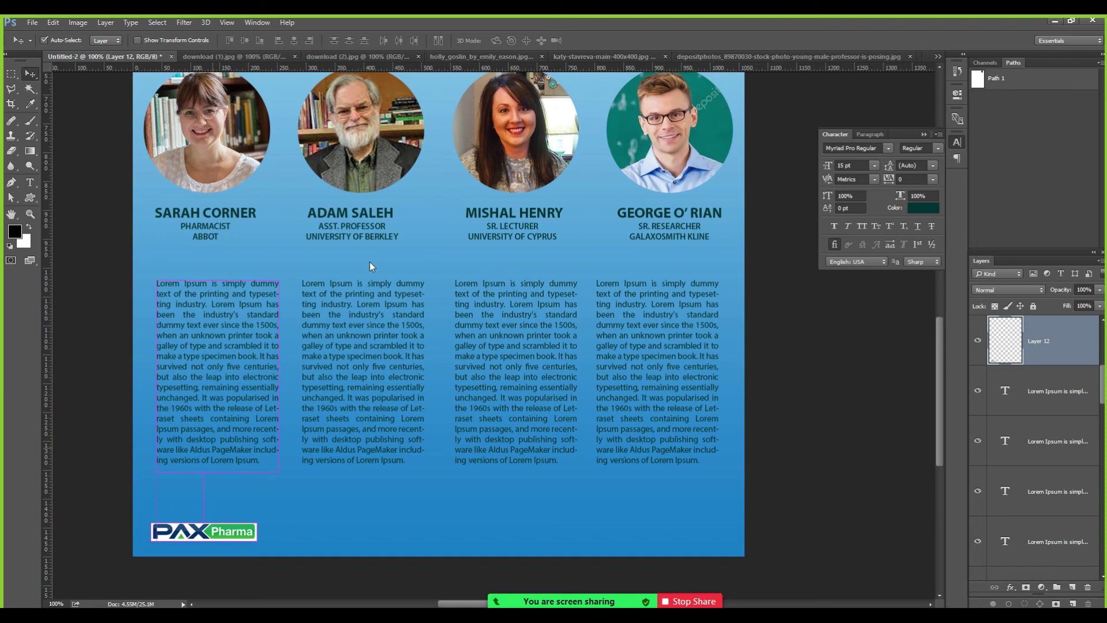
Open the Health First logo from png logos and select the logo area.
{"action": "key", "text": "ctrl+o"}
{"action": "left_click", "coordinate": [447, 228]}
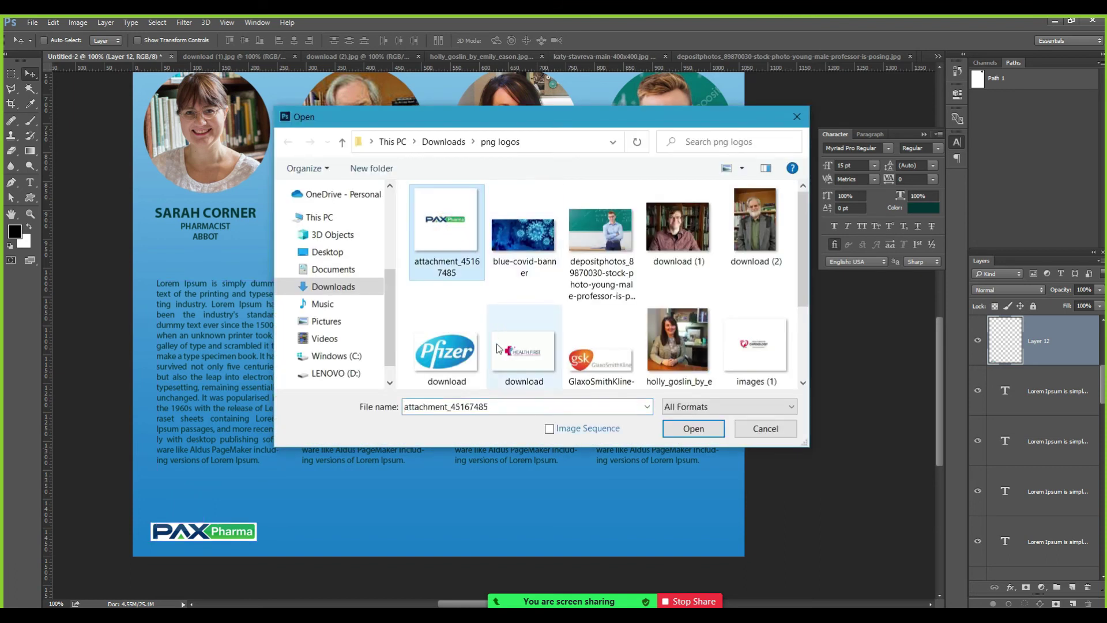
{"action": "left_click", "coordinate": [522, 352]}
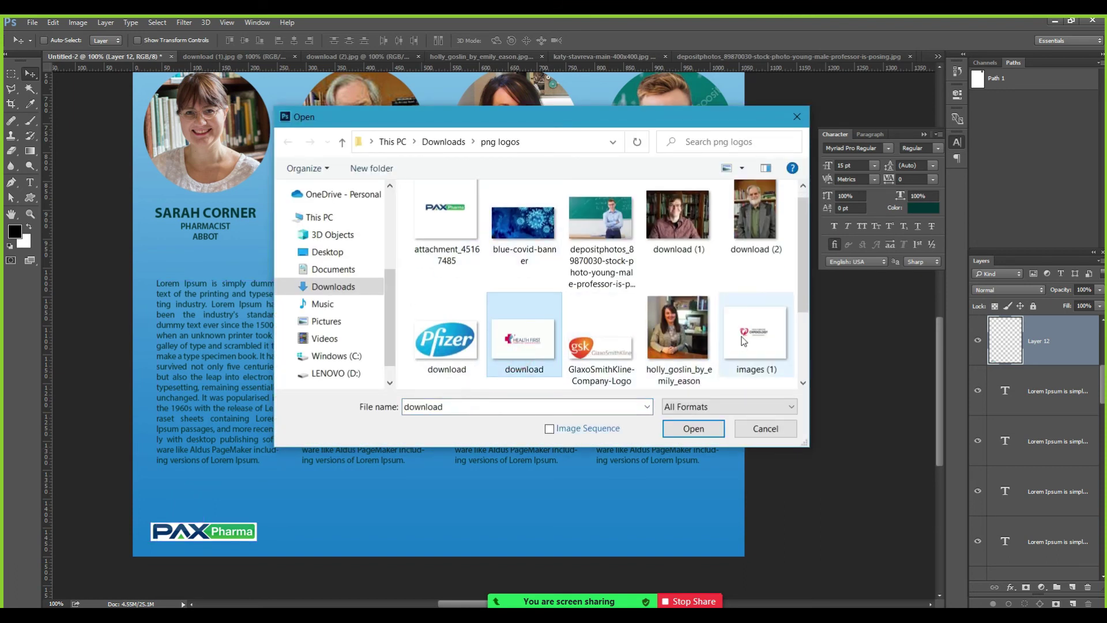
{"action": "double_click", "coordinate": [505, 353]}
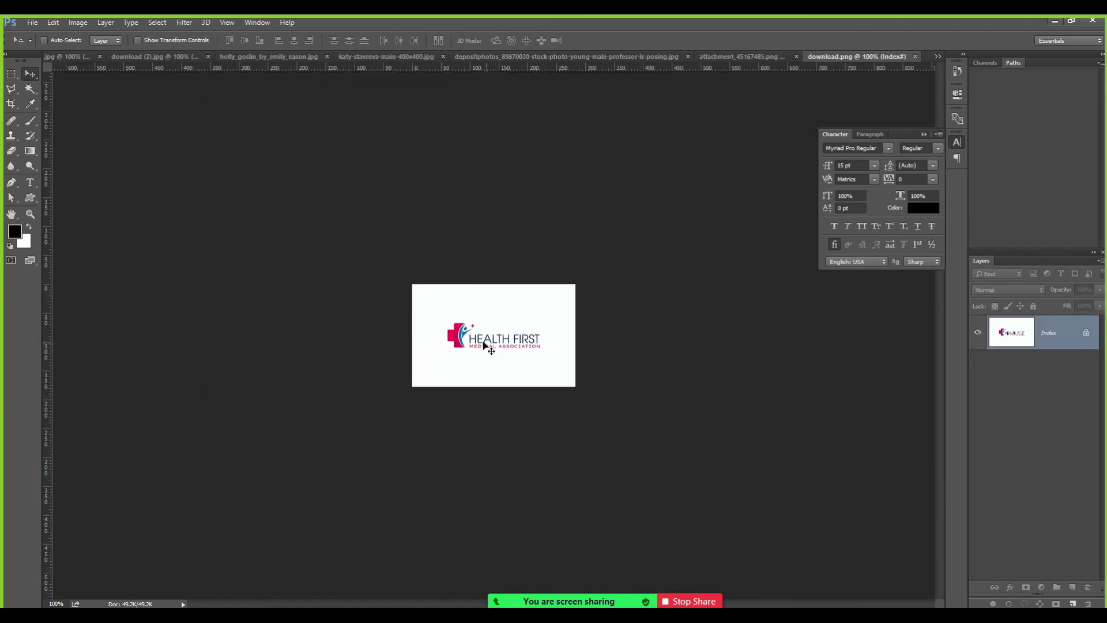
{"action": "key", "text": "z"}
{"action": "key", "text": "m"}
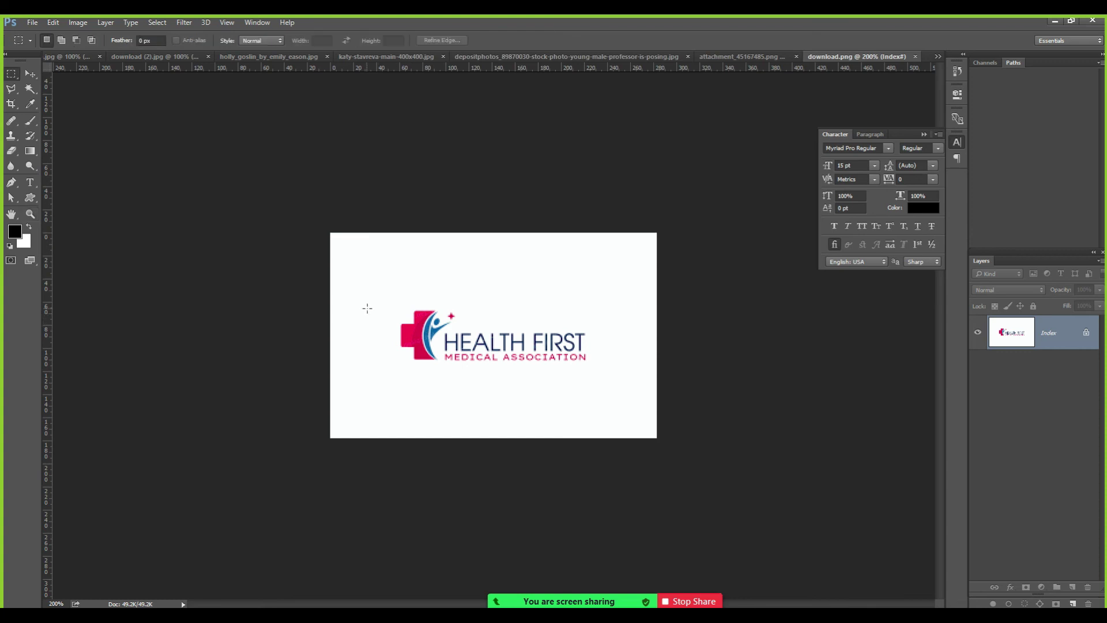
{"action": "left_click_drag", "start_coordinate": [391, 300], "coordinate": [597, 370]}
{"action": "left_click_drag", "start_coordinate": [370, 292], "coordinate": [609, 306]}
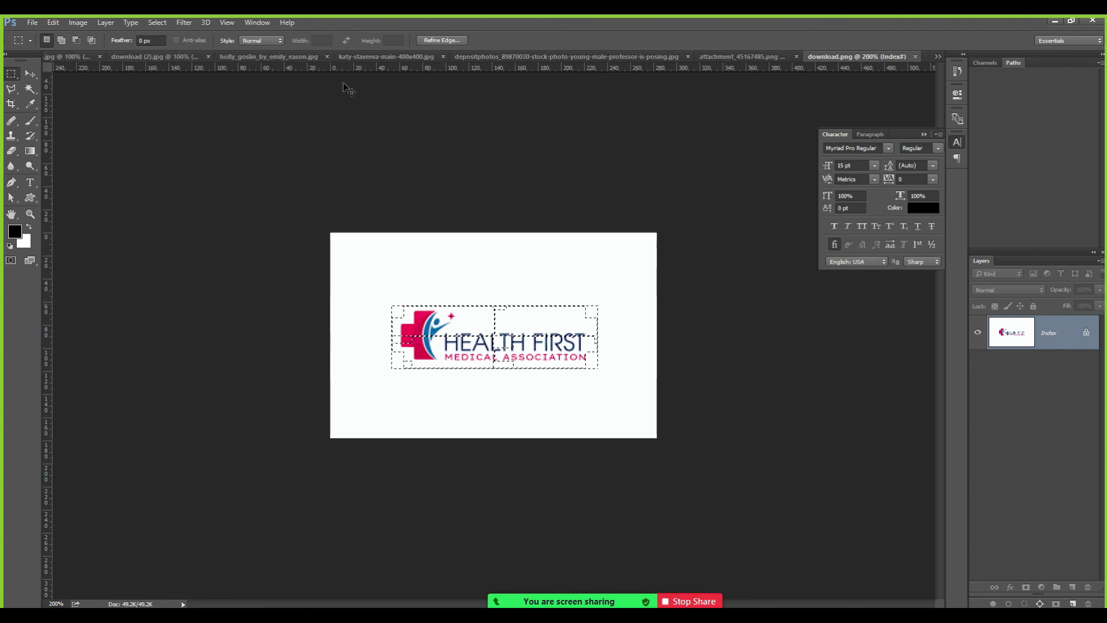
{"action": "key", "text": "ctrl+Tab"}
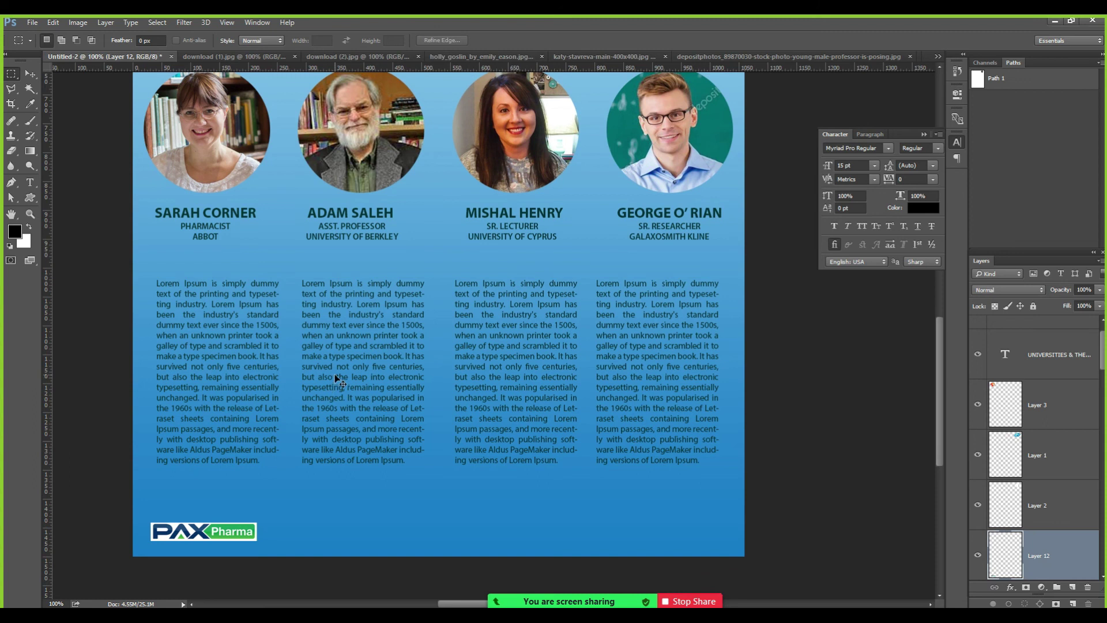
Paste the Health First logo beside PAX Pharma and shrink it to about 65%.
{"action": "key", "text": "ctrl+v"}
{"action": "key", "text": "v"}
{"action": "mouse_move", "coordinate": [458, 340]}
{"action": "left_mouse_down"}
{"action": "mouse_move", "coordinate": [270, 515]}
{"action": "mouse_move", "coordinate": [269, 530]}
{"action": "left_mouse_up"}
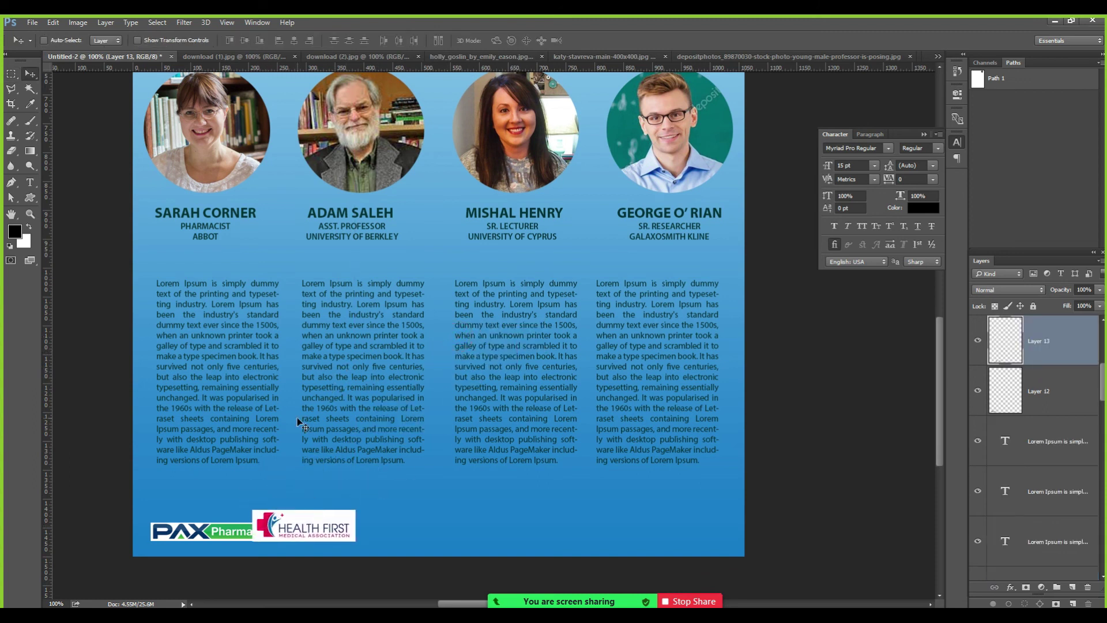
{"action": "key", "text": "ctrl+t"}
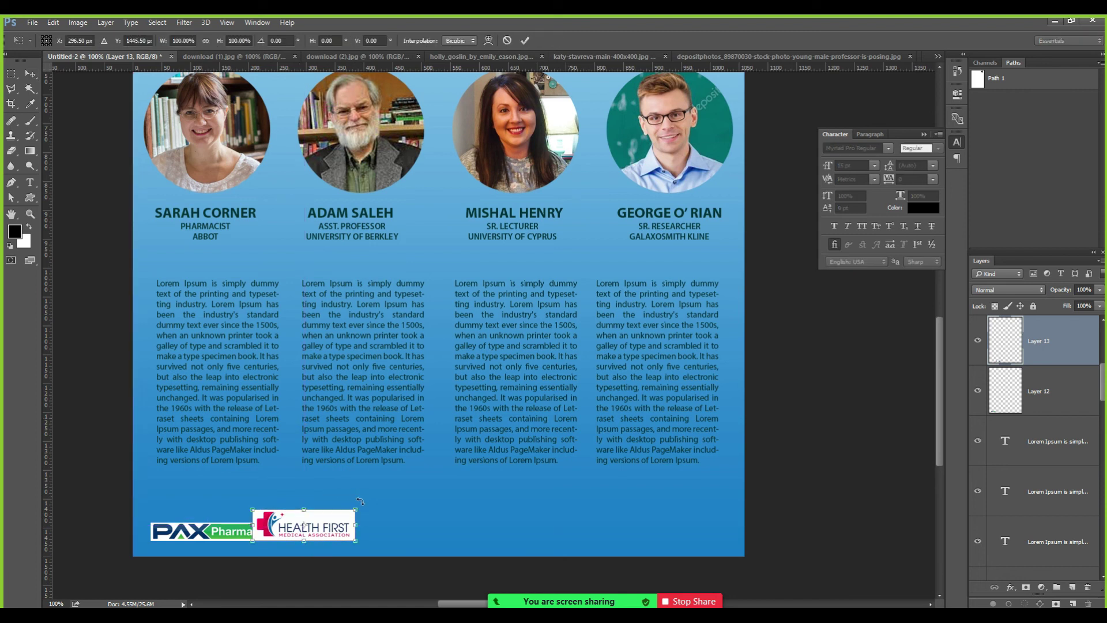
{"action": "mouse_move", "coordinate": [350, 514]}
{"action": "left_mouse_down"}
{"action": "mouse_move", "coordinate": [321, 540]}
{"action": "mouse_move", "coordinate": [298, 541]}
{"action": "left_mouse_up"}
{"action": "key", "text": "Return"}
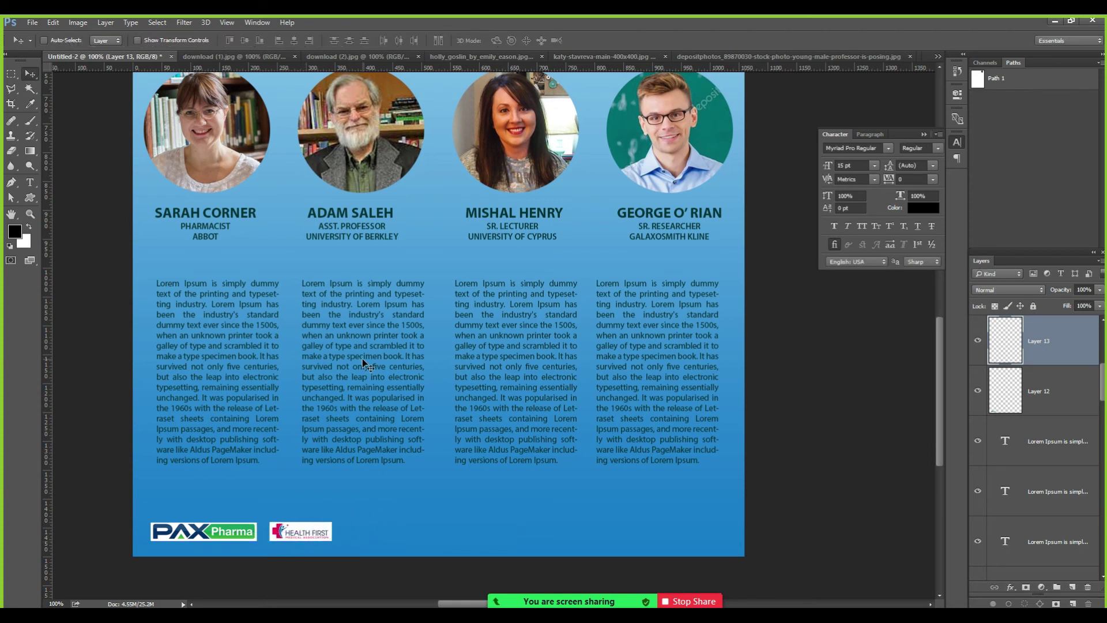
{"action": "key", "text": "ctrl+o"}
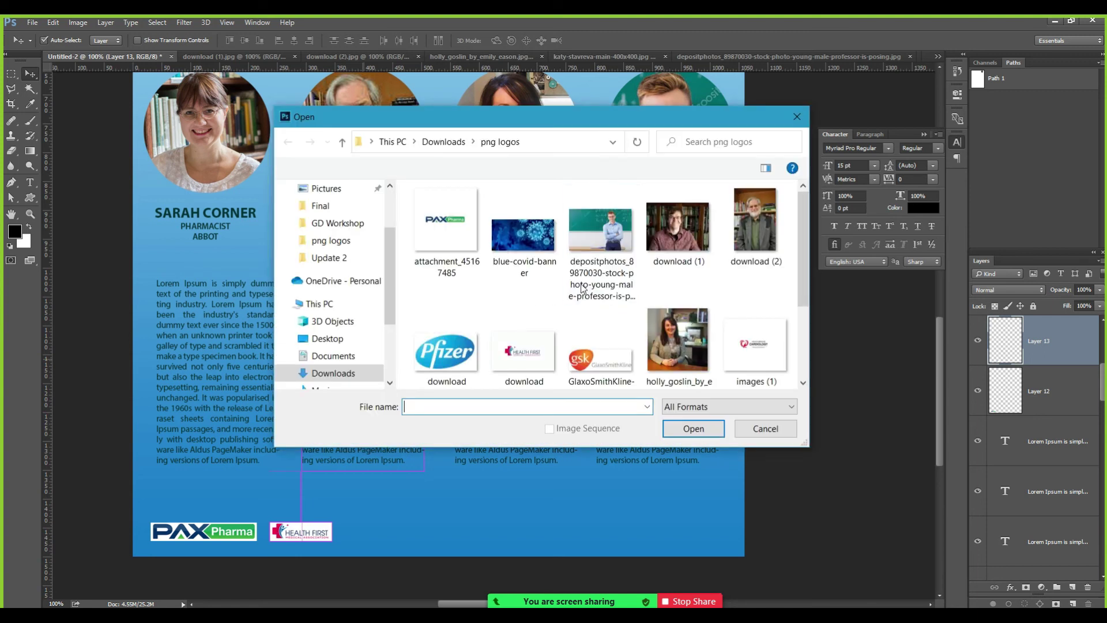
Open images (1).png, zoom in, and copy a rectangular selection of the cardiology logo.
{"action": "left_click", "coordinate": [759, 346]}
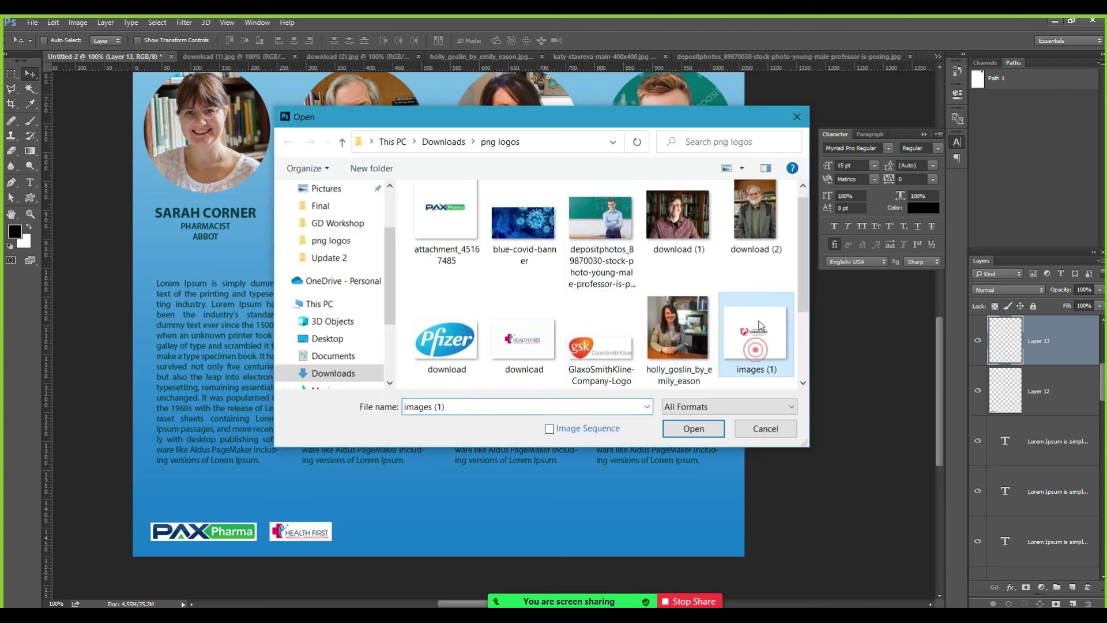
{"action": "double_click", "coordinate": [748, 311]}
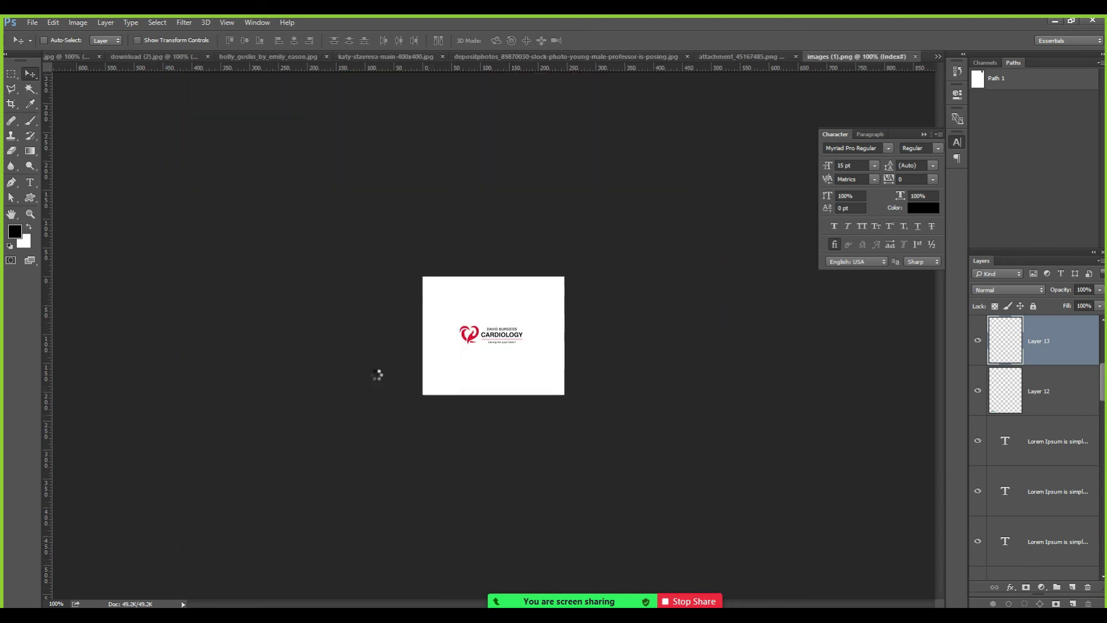
{"action": "key", "text": "z"}
{"action": "left_click", "coordinate": [478, 340]}
{"action": "left_click", "coordinate": [478, 340]}
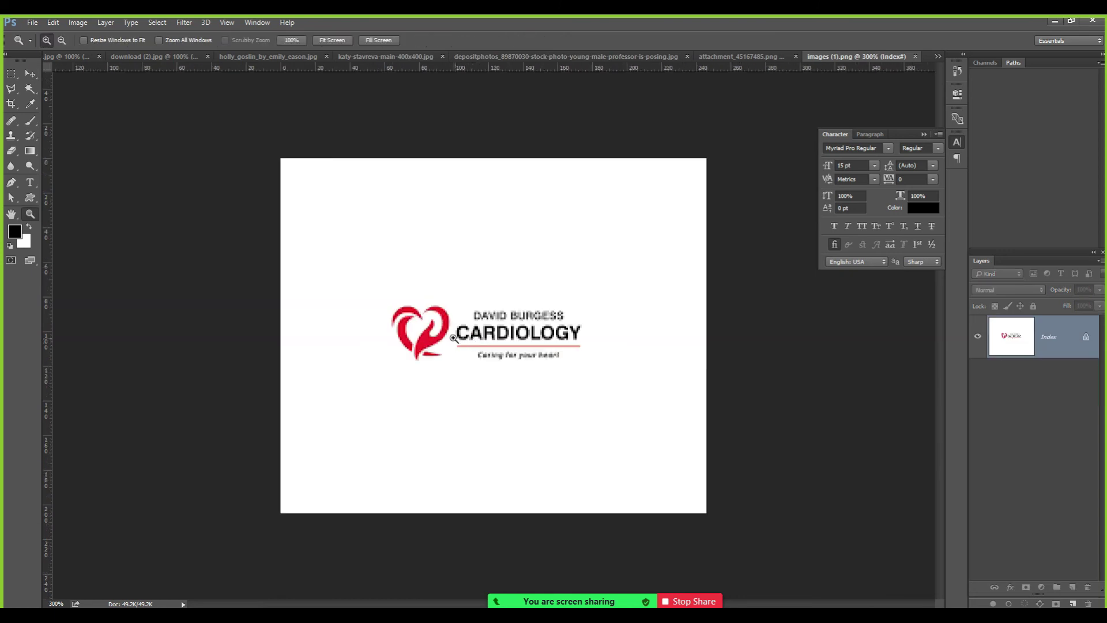
{"action": "key", "text": "m"}
{"action": "left_click_drag", "start_coordinate": [383, 295], "coordinate": [587, 366]}
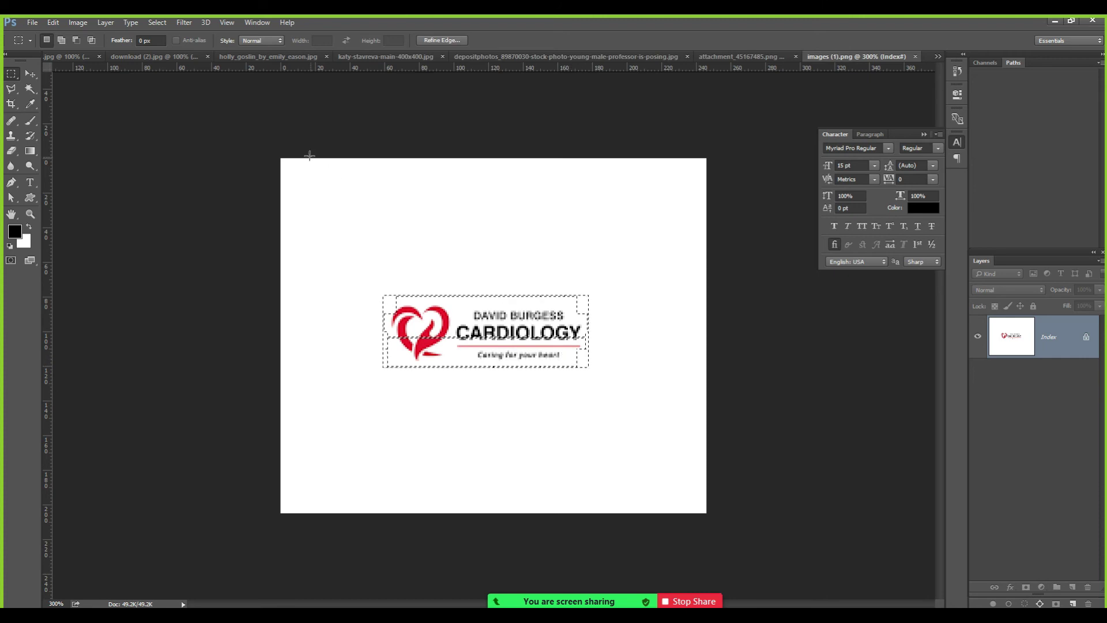
{"action": "key", "text": "ctrl+c"}
Paste the cardiology logo into the flyer, shrink it, and place it right of Health First.
{"action": "key", "text": "ctrl+Tab"}
{"action": "key", "text": "ctrl+v"}
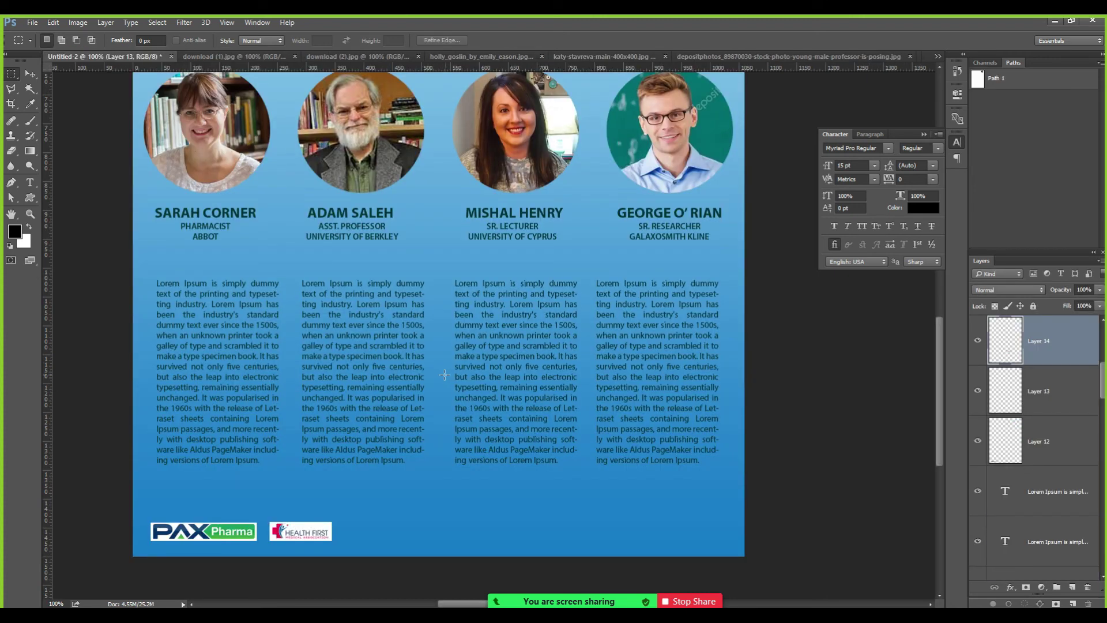
{"action": "key", "text": "v"}
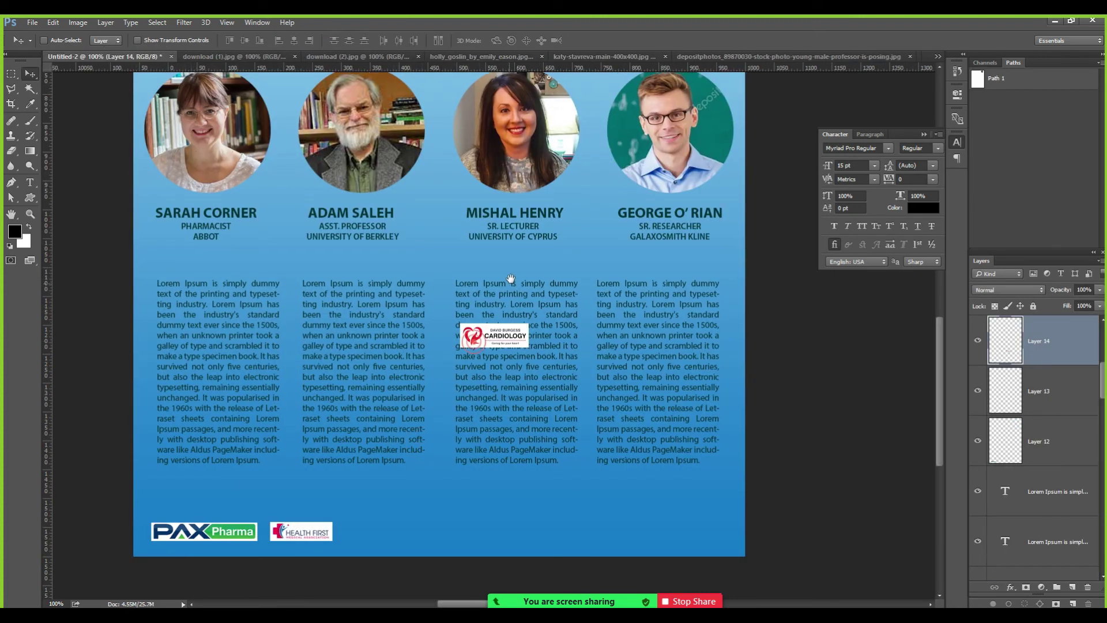
{"action": "left_click_drag", "start_coordinate": [511, 272], "coordinate": [377, 452]}
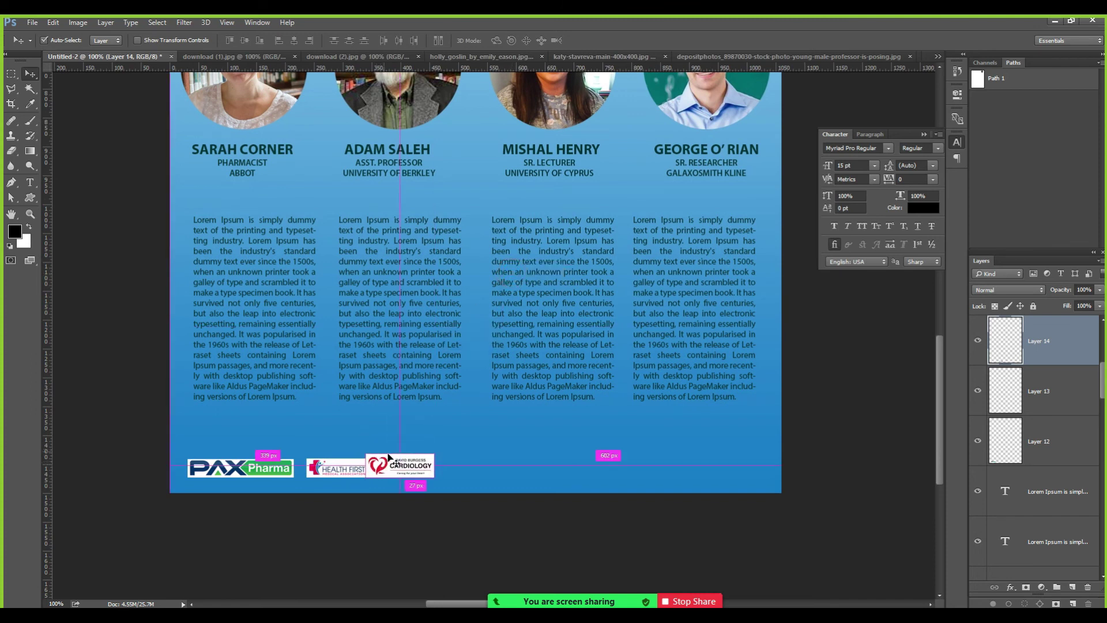
{"action": "key", "text": "ctrl+t"}
{"action": "left_click_drag", "start_coordinate": [431, 453], "coordinate": [419, 462]}
{"action": "key", "text": "Return"}
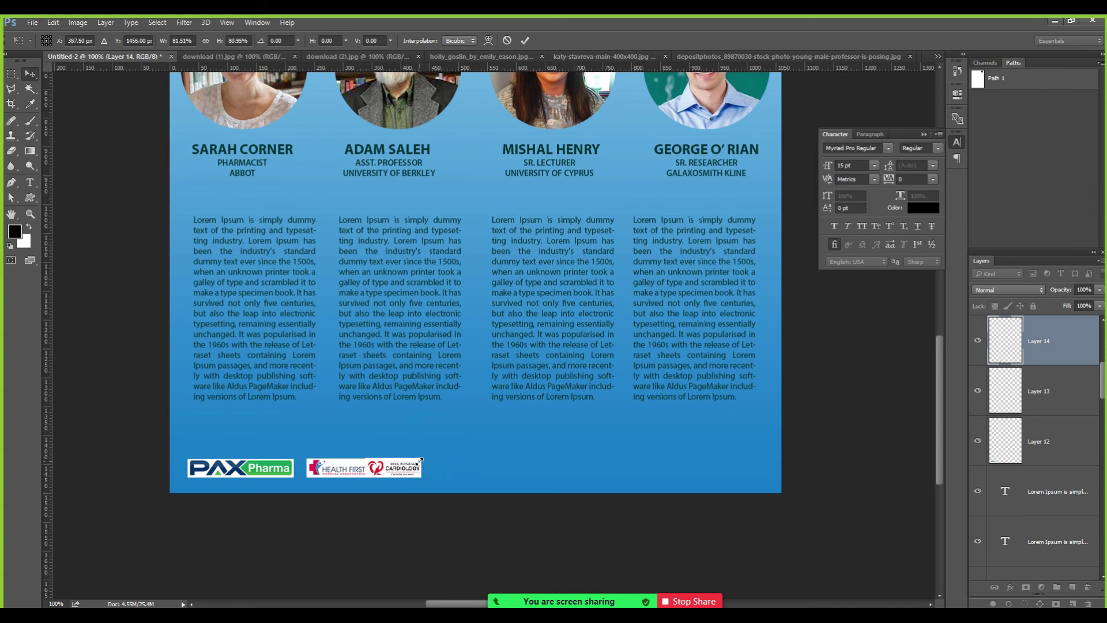
{"action": "key", "text": "shift+Right"}
{"action": "key", "text": "shift+Right"}
{"action": "key", "text": "shift+Right"}
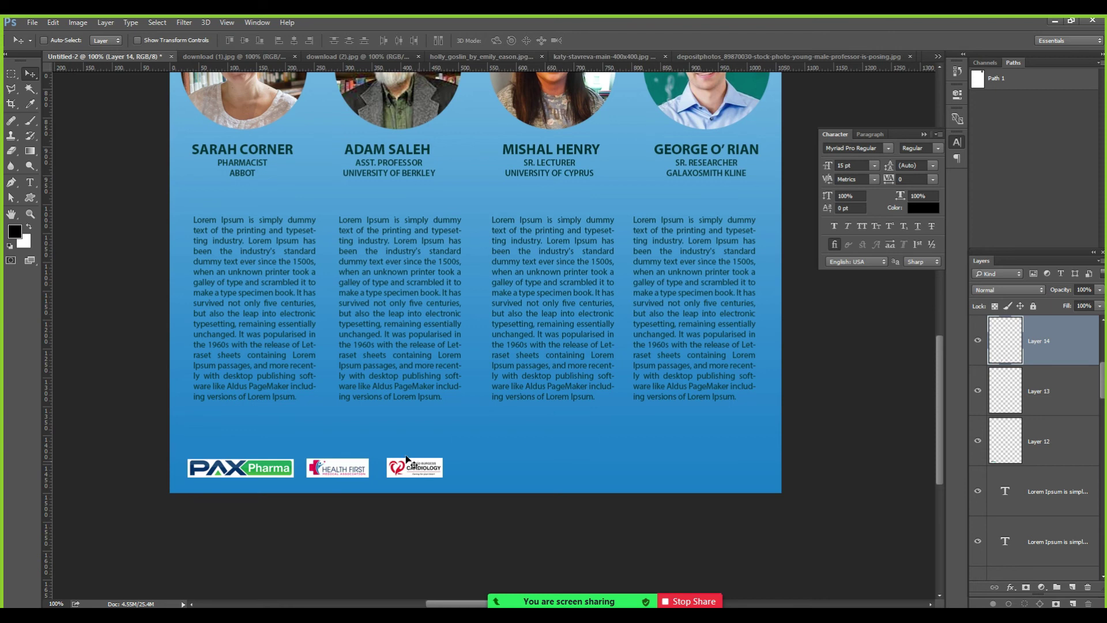
{"action": "key", "text": "ctrl"}
{"action": "key", "text": "ctrl+o"}
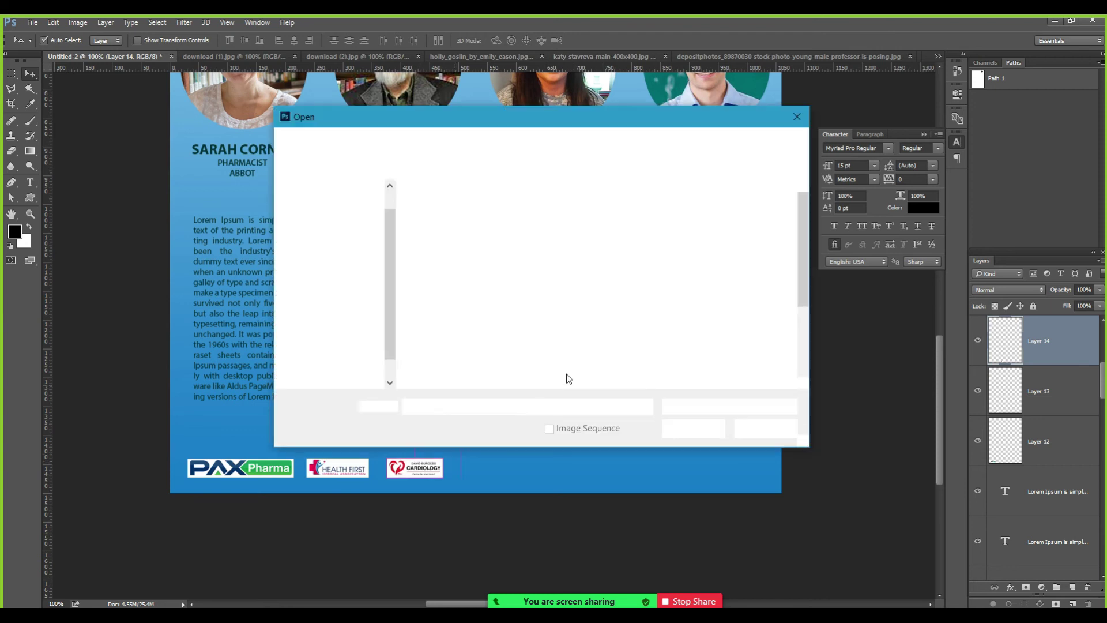
Open images.png and select just the North East Medical Clinic logo, trimming empty strips.
{"action": "left_click_drag", "start_coordinate": [805, 295], "coordinate": [800, 339]}
{"action": "double_click", "coordinate": [495, 339]}
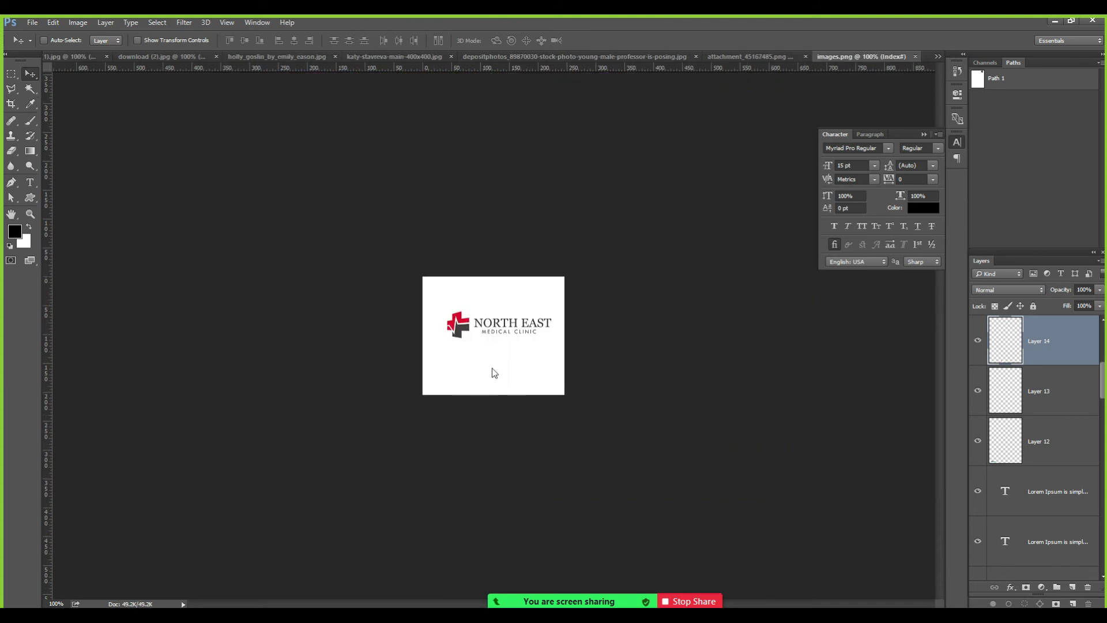
{"action": "left_click", "coordinate": [493, 362]}
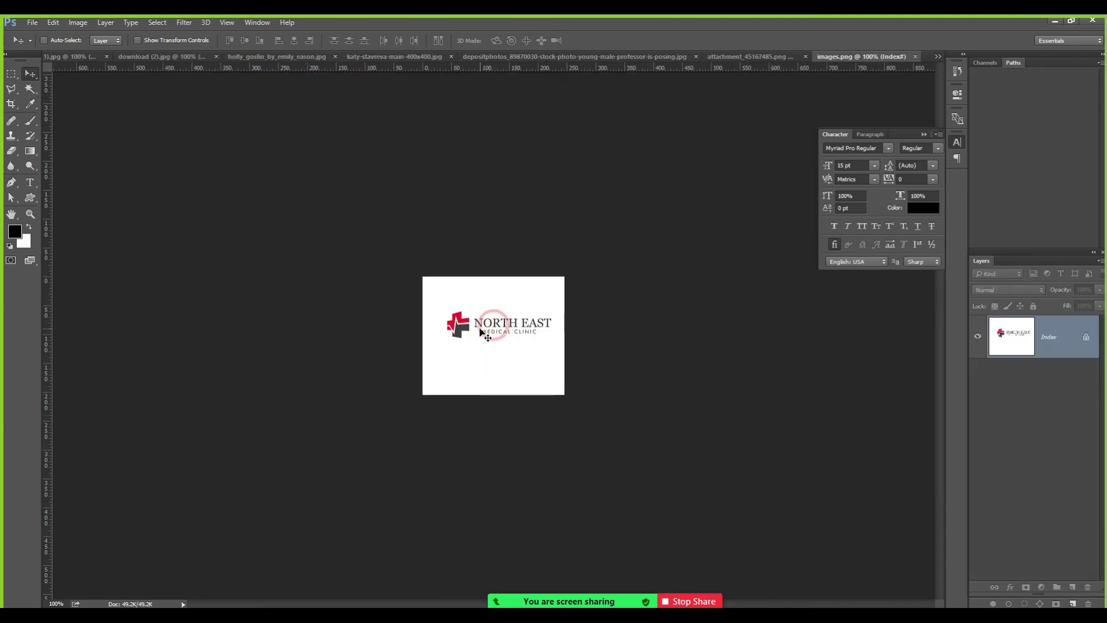
{"action": "left_click", "coordinate": [487, 321]}
{"action": "key", "text": "v"}
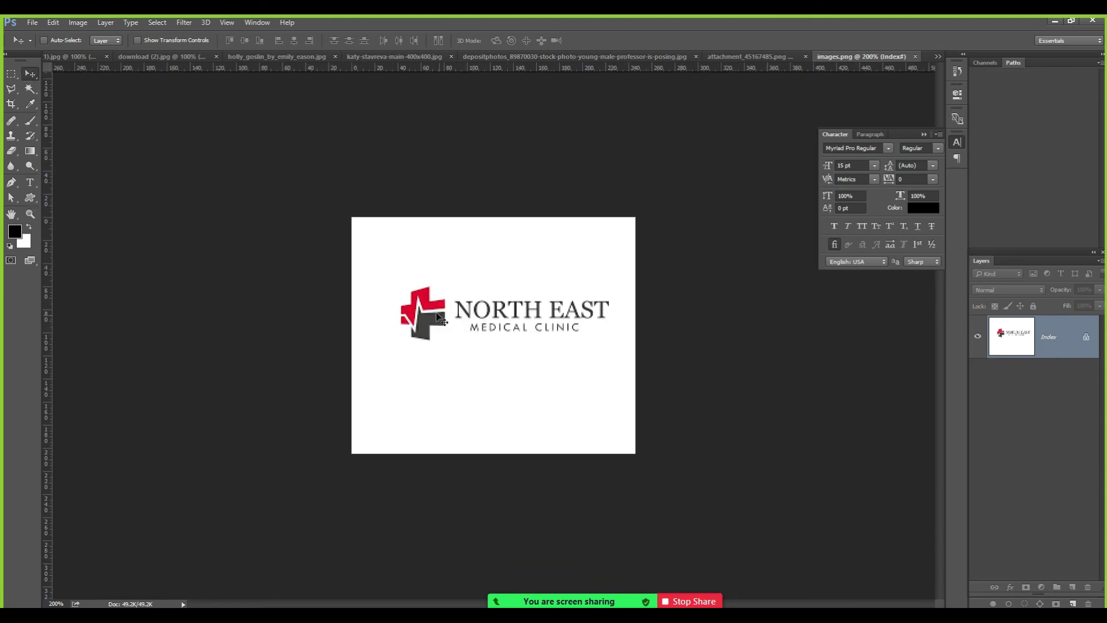
{"action": "key", "text": "m"}
{"action": "left_click_drag", "start_coordinate": [390, 278], "coordinate": [625, 350]}
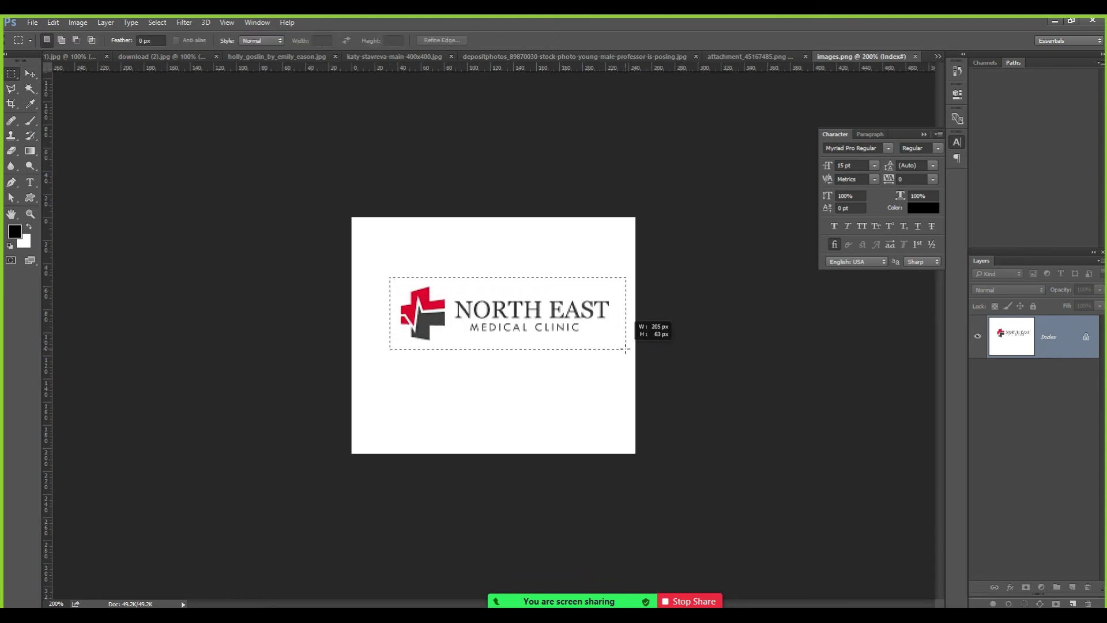
{"action": "key", "text": "ctrl+alt+z"}
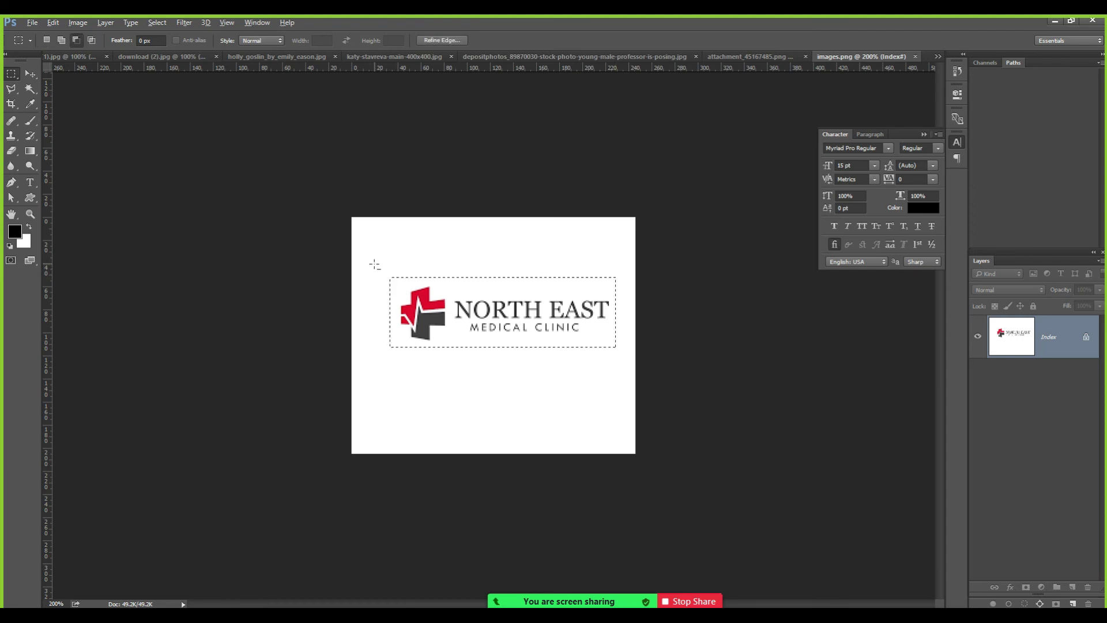
{"action": "left_click_drag", "start_coordinate": [374, 264], "coordinate": [623, 283]}
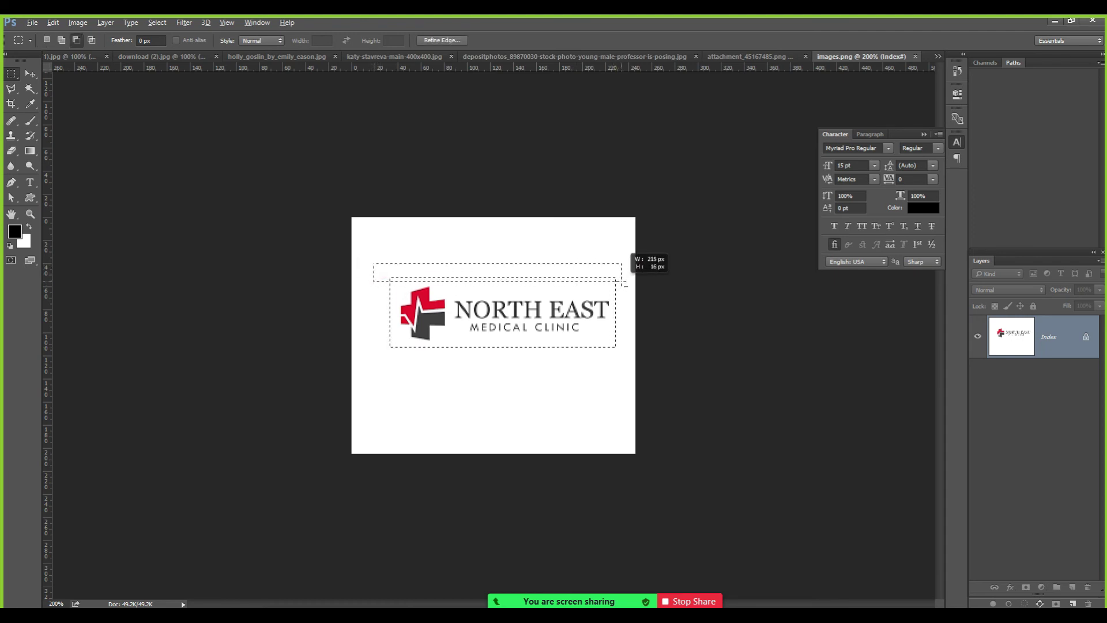
{"action": "left_click_drag", "start_coordinate": [626, 364], "coordinate": [349, 342]}
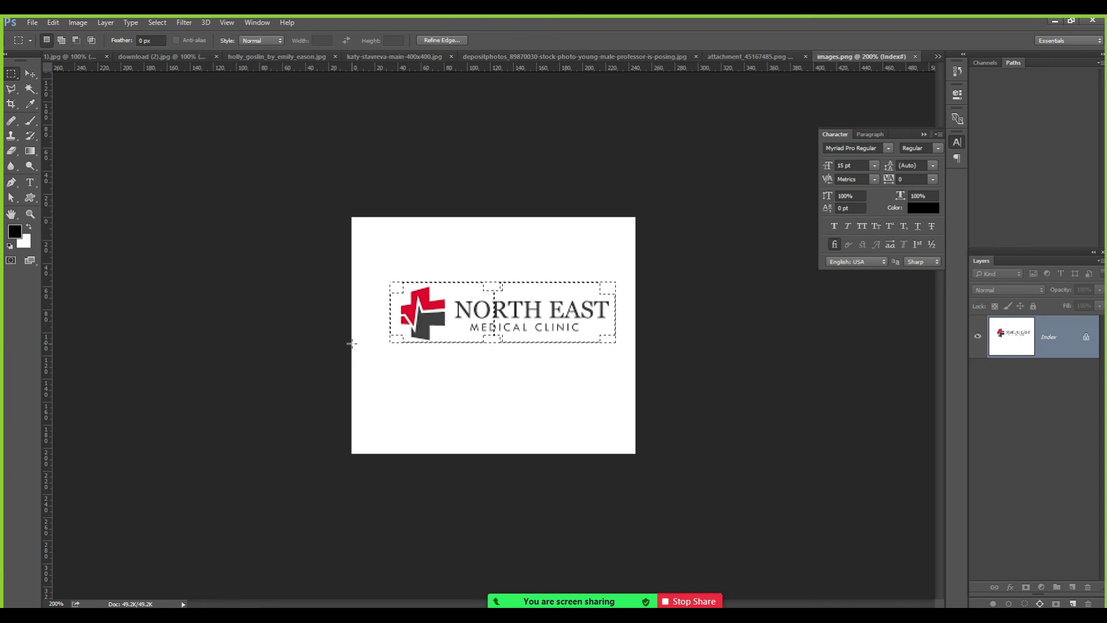
Paste the North East logo into the flyer footer row and scale it to about 68%.
{"action": "key", "text": "ctrl+Tab"}
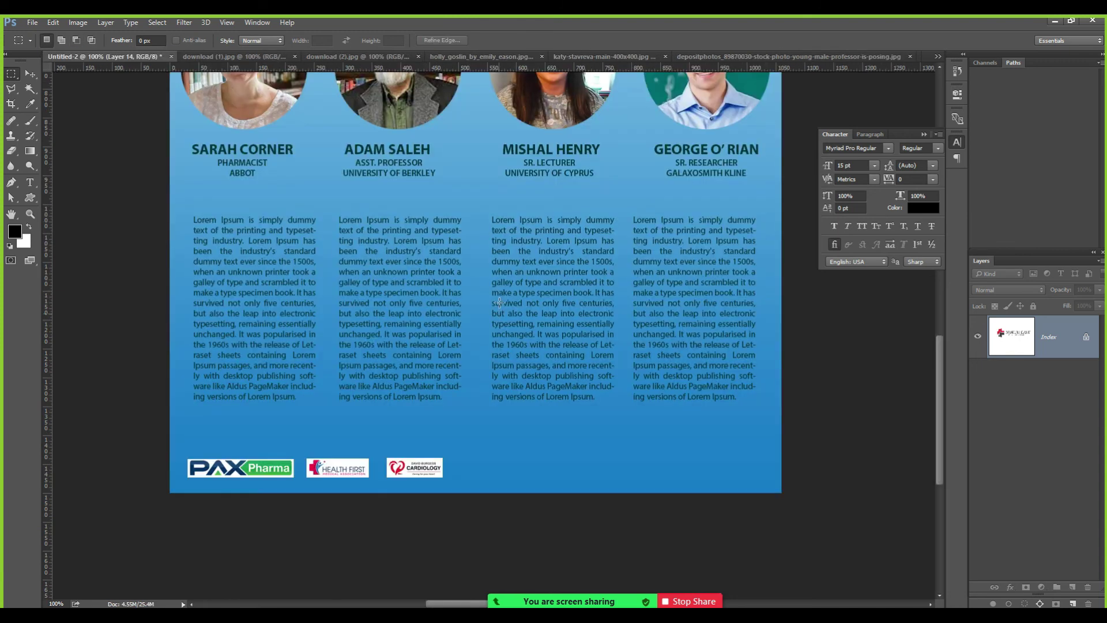
{"action": "key", "text": "ctrl+v"}
{"action": "key", "text": "z"}
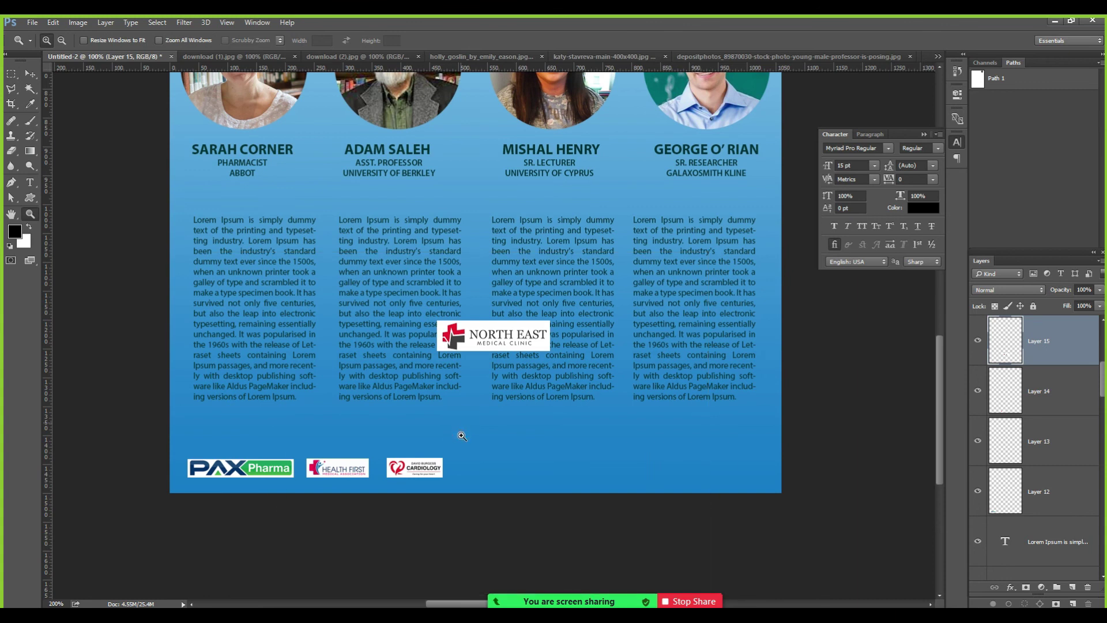
{"action": "left_click", "coordinate": [461, 424]}
{"action": "left_click", "coordinate": [461, 424]}
{"action": "left_click_drag", "start_coordinate": [448, 388], "coordinate": [464, 253]}
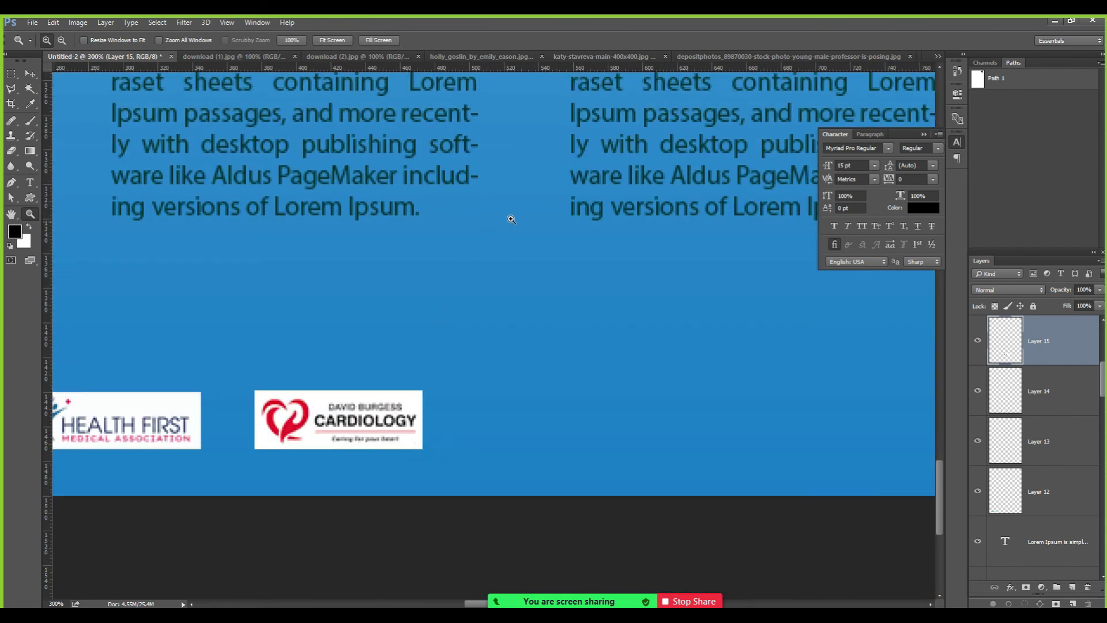
{"action": "key", "text": "v"}
{"action": "left_click_drag", "start_coordinate": [386, 122], "coordinate": [526, 405]}
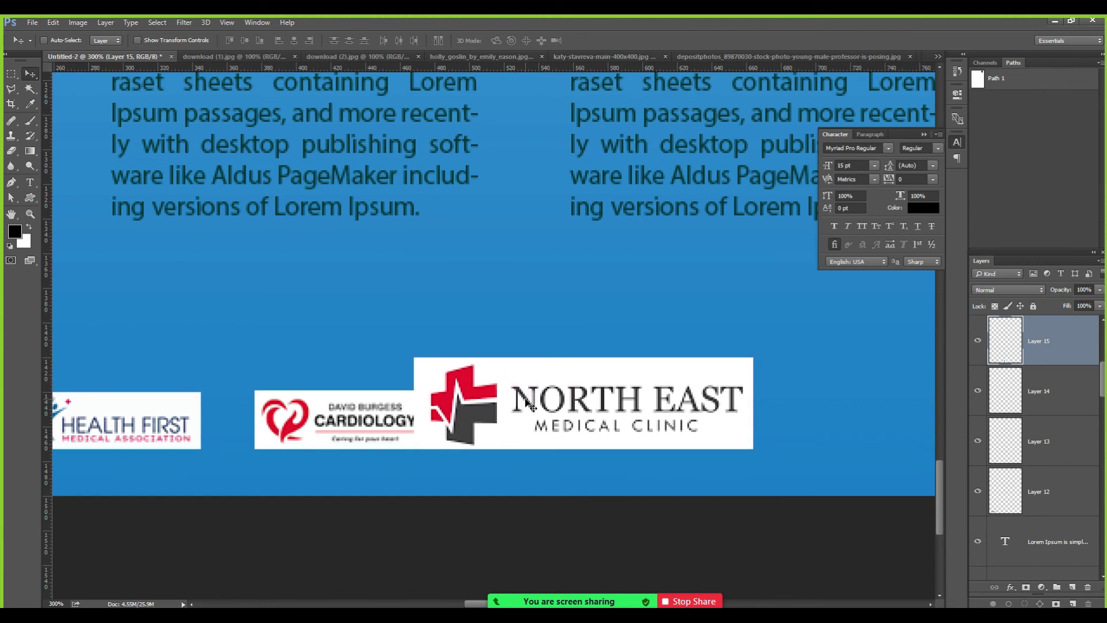
{"action": "key", "text": "ctrl+t"}
{"action": "left_click_drag", "start_coordinate": [753, 358], "coordinate": [647, 432]}
{"action": "key", "text": "Return"}
{"action": "key", "text": "ctrl+0"}
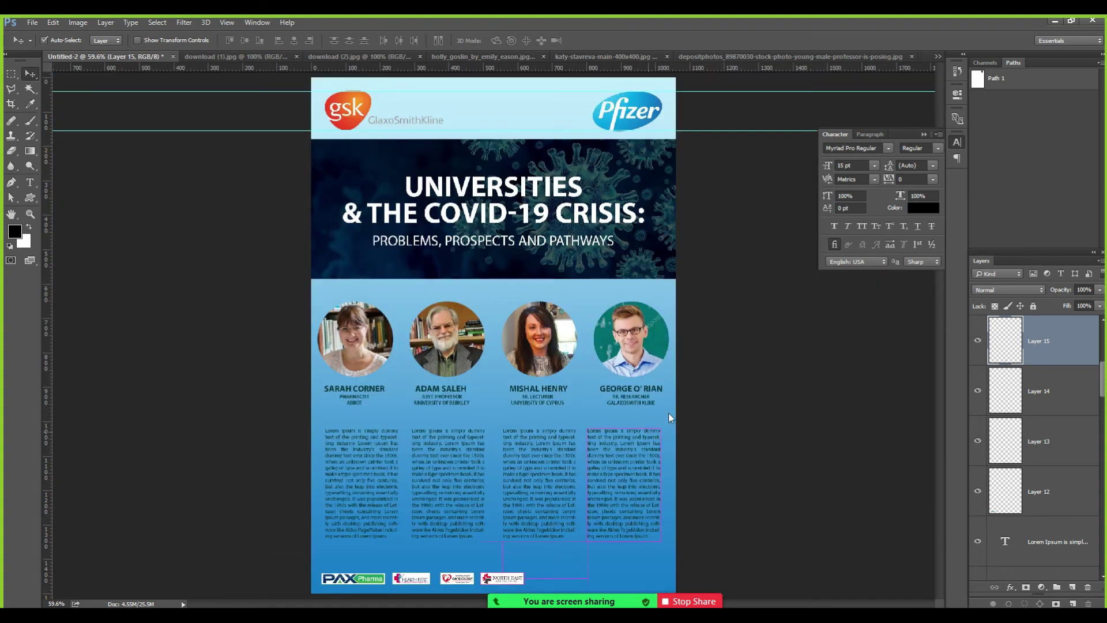
{"action": "key", "text": "ctrl+o"}
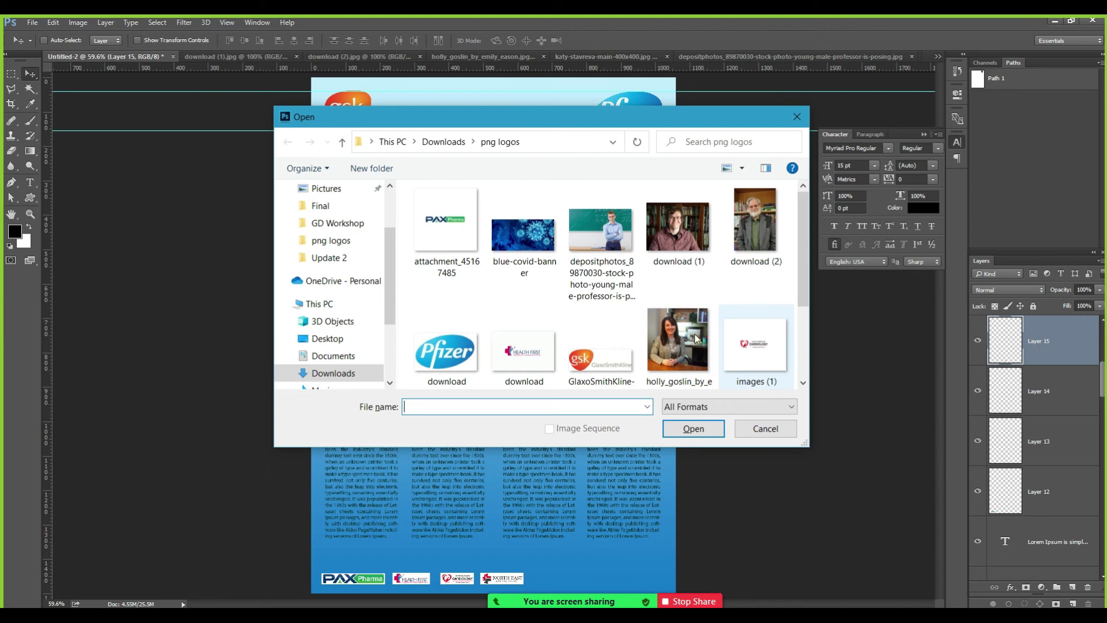
Open images (2).png, zoom in, and draw a rectangular selection around the Heart One logo.
{"action": "left_click", "coordinate": [755, 354]}
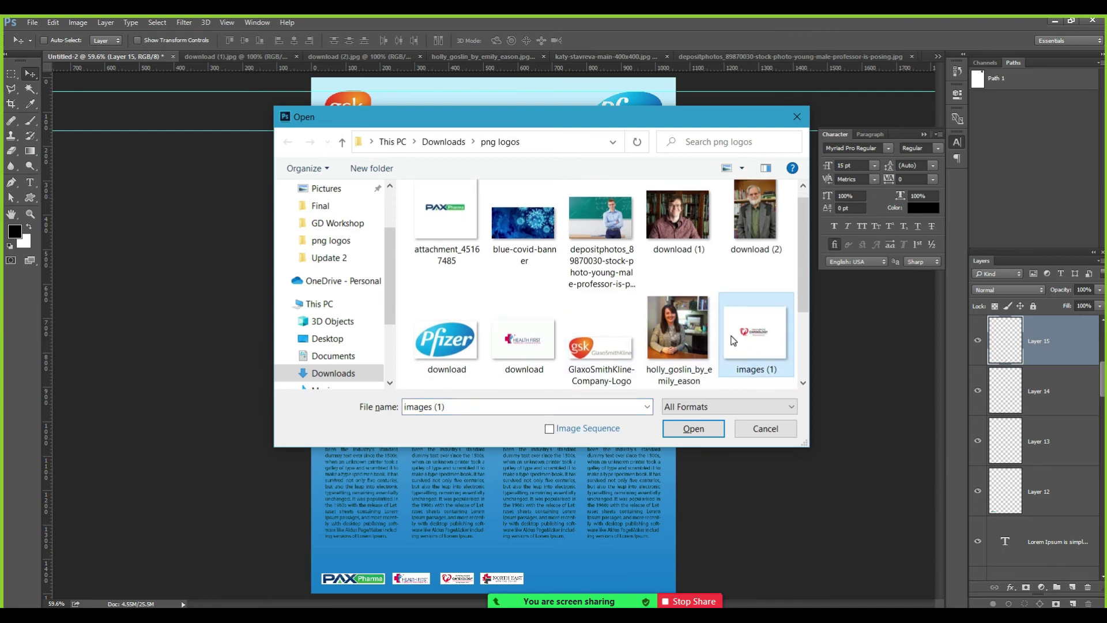
{"action": "scroll", "coordinate": [803, 297], "scroll_direction": "down", "scroll_amount": 1}
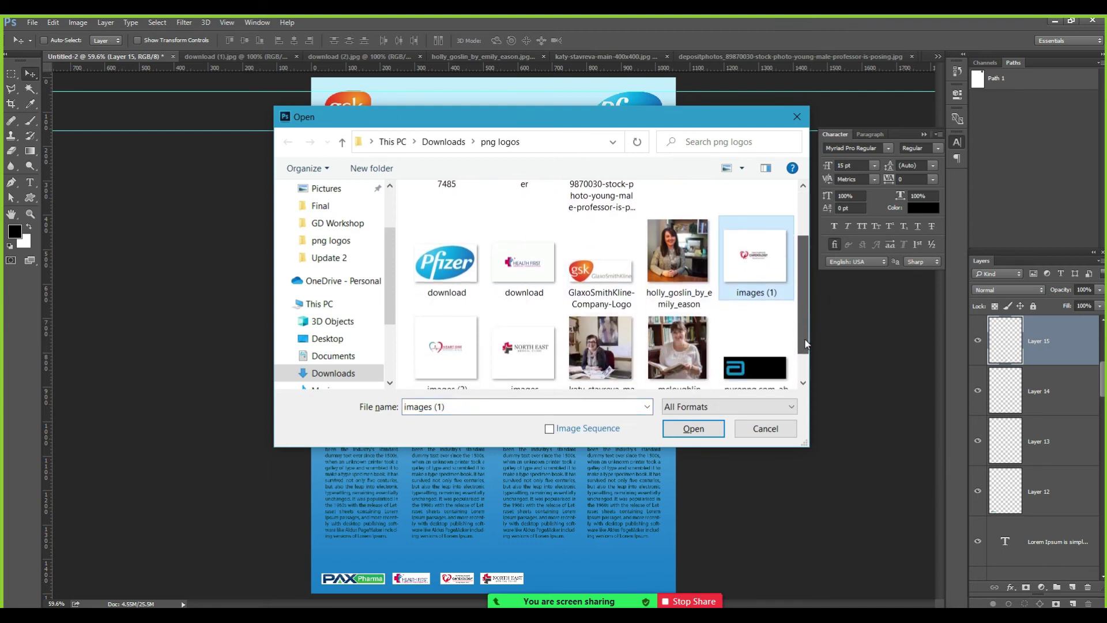
{"action": "double_click", "coordinate": [460, 344]}
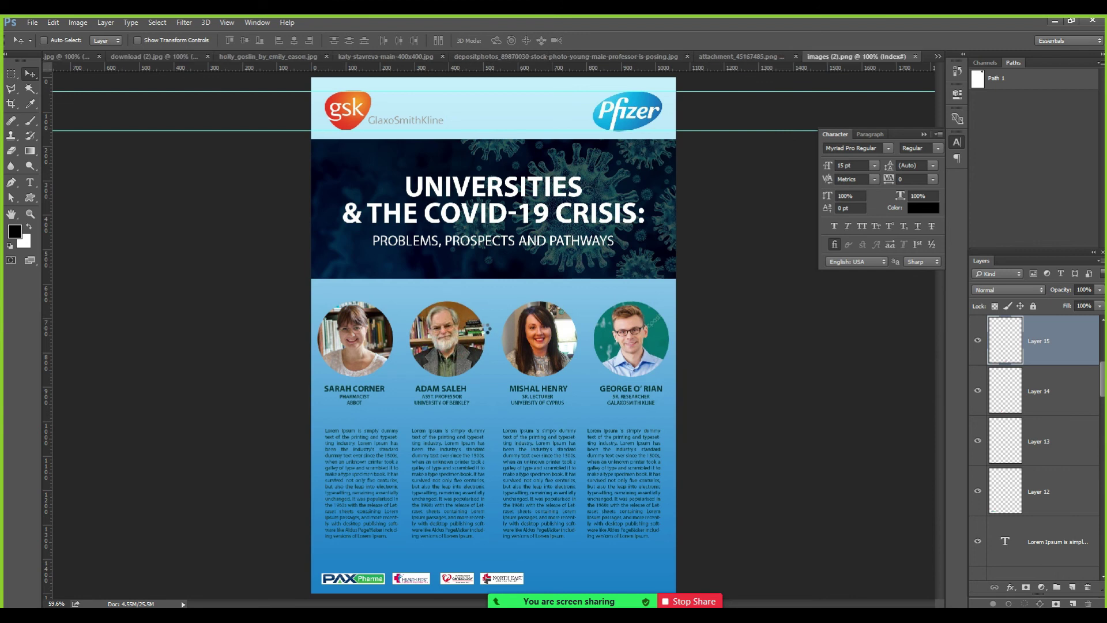
{"action": "key", "text": "z"}
{"action": "left_click", "coordinate": [480, 341]}
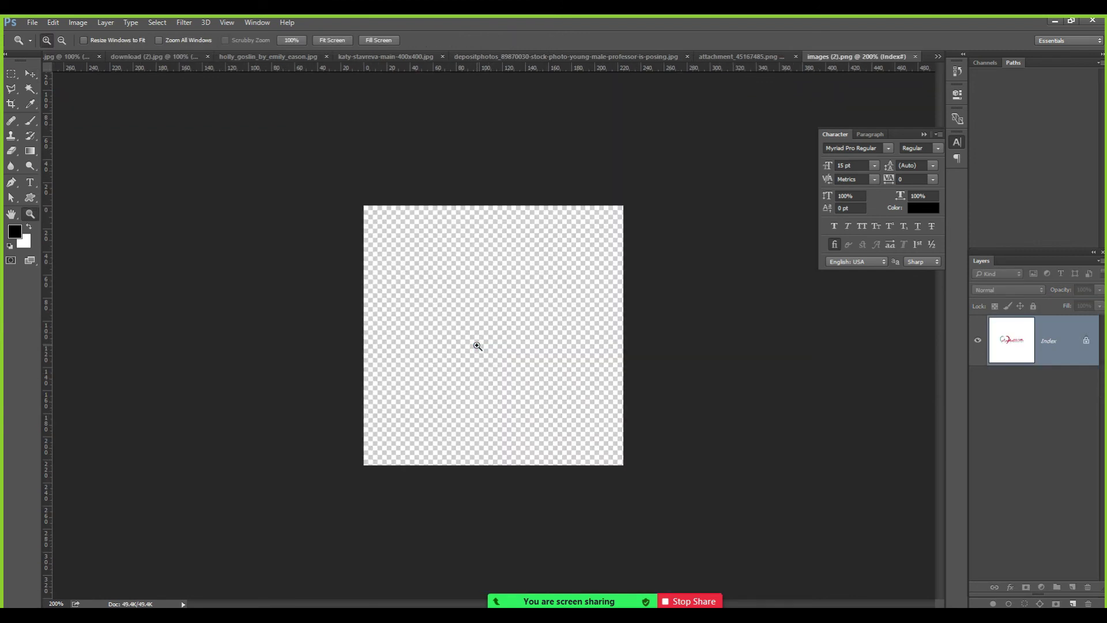
{"action": "left_click", "coordinate": [461, 342]}
{"action": "key", "text": "m"}
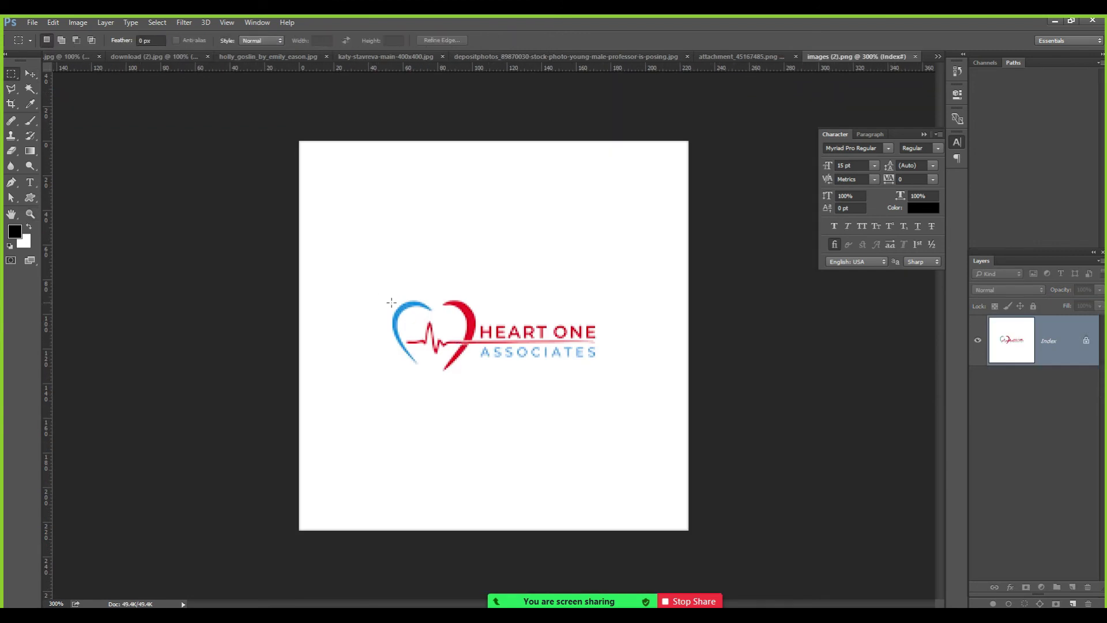
{"action": "left_click_drag", "start_coordinate": [388, 295], "coordinate": [609, 375]}
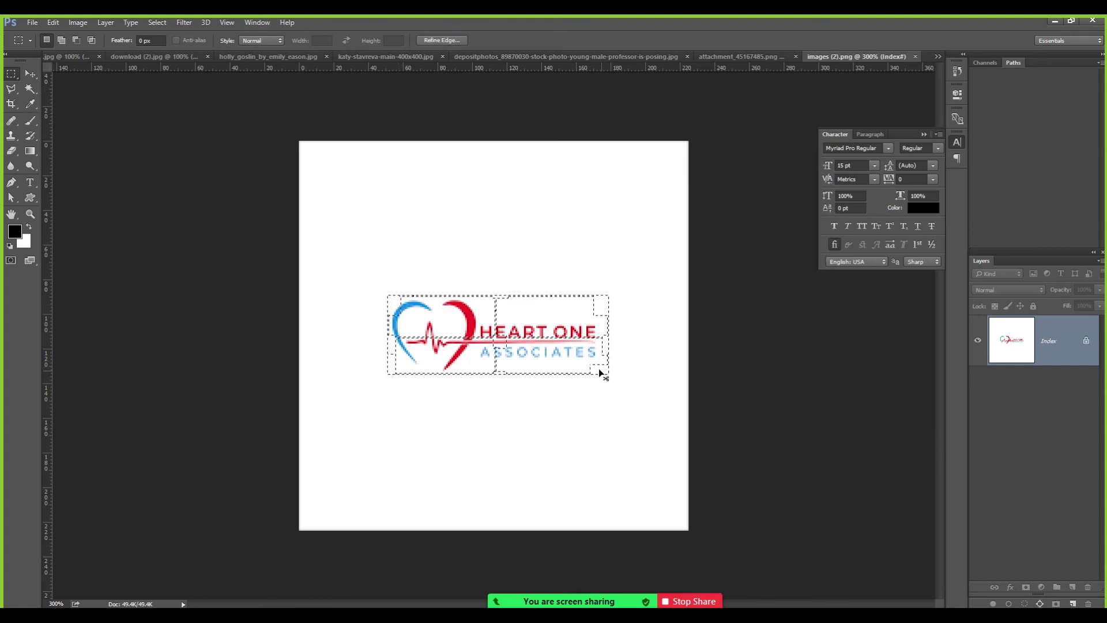
Paste the Heart One logo into the flyer and drag it down into the footer row.
{"action": "key", "text": "ctrl+Tab"}
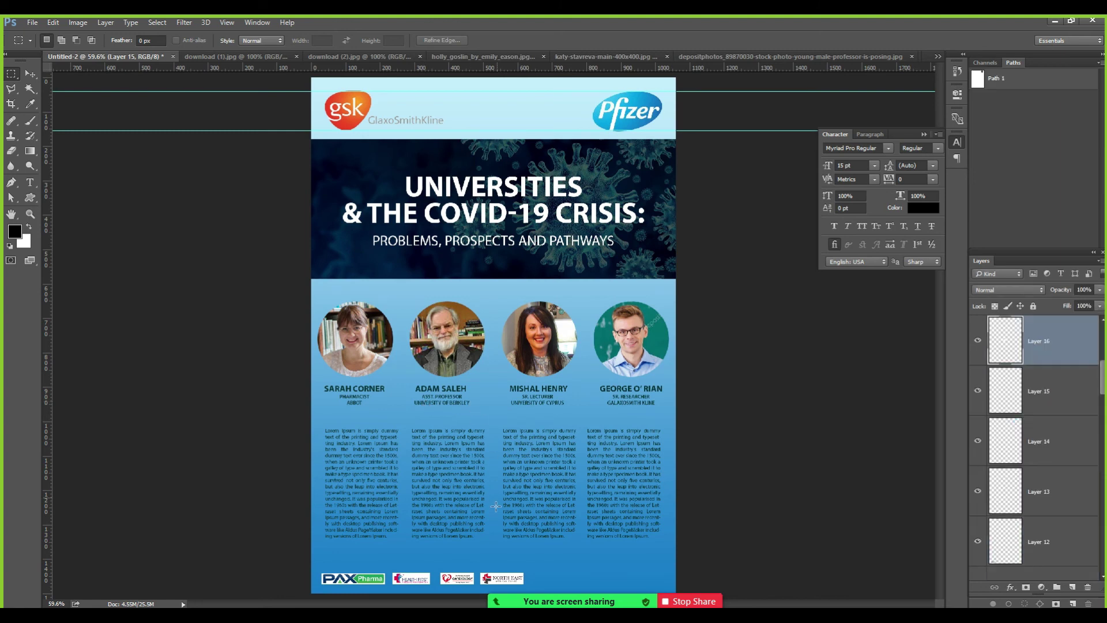
{"action": "key", "text": "v"}
{"action": "left_click_drag", "start_coordinate": [486, 347], "coordinate": [535, 583]}
{"action": "key", "text": "z"}
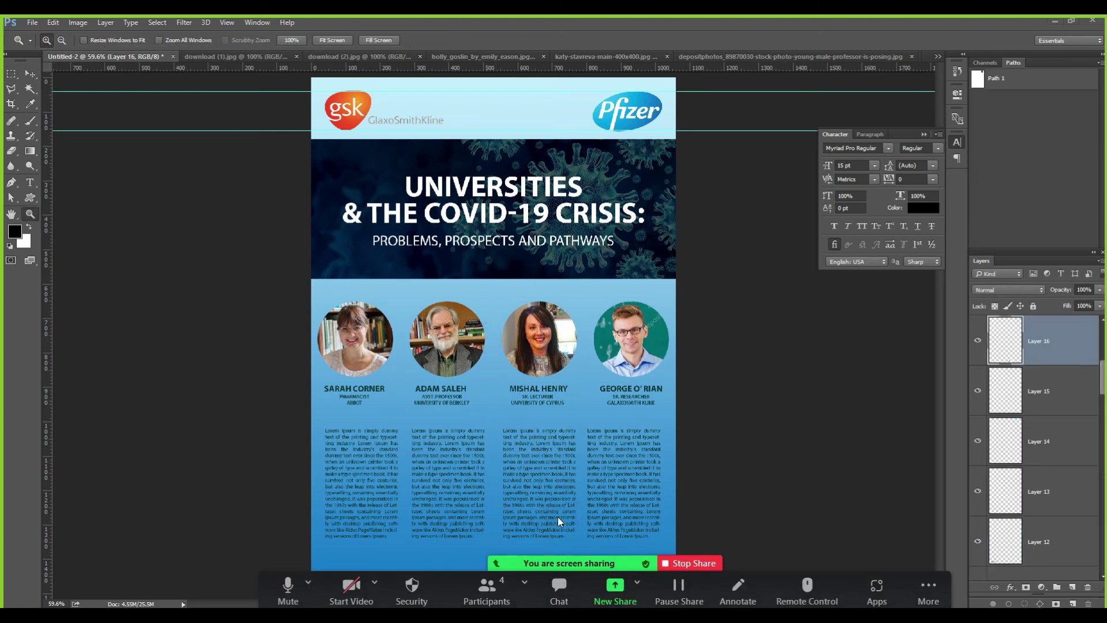
{"action": "left_click", "coordinate": [537, 522]}
{"action": "left_click", "coordinate": [538, 523]}
{"action": "left_click_drag", "start_coordinate": [538, 522], "coordinate": [523, 279]}
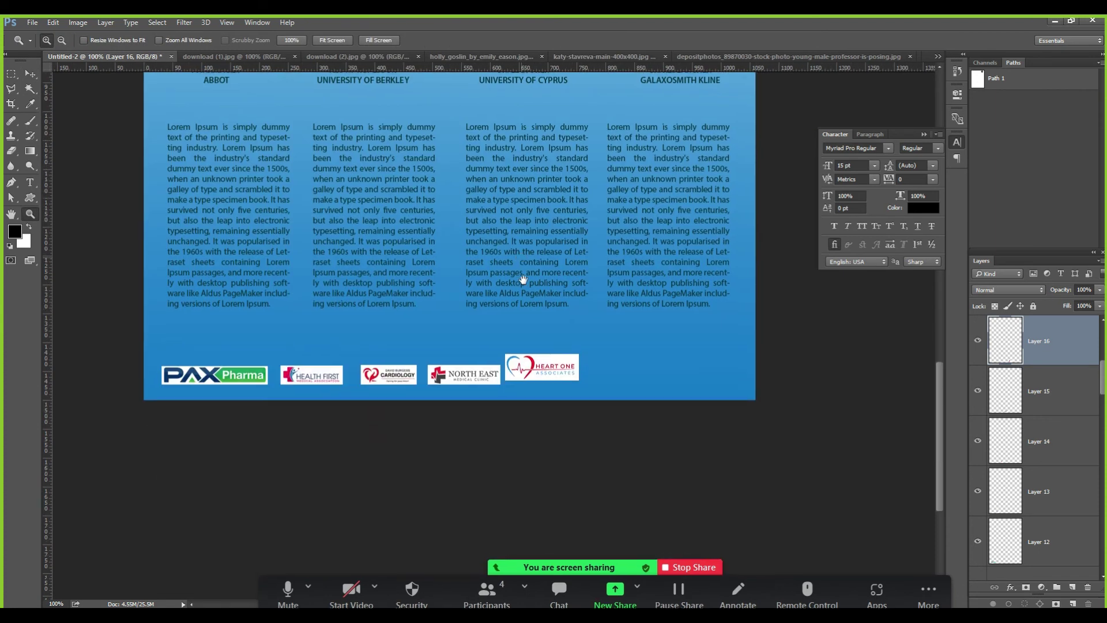
{"action": "key", "text": "v"}
{"action": "left_click", "coordinate": [522, 369], "text": "ctrl"}
{"action": "left_click_drag", "start_coordinate": [522, 366], "coordinate": [515, 375]}
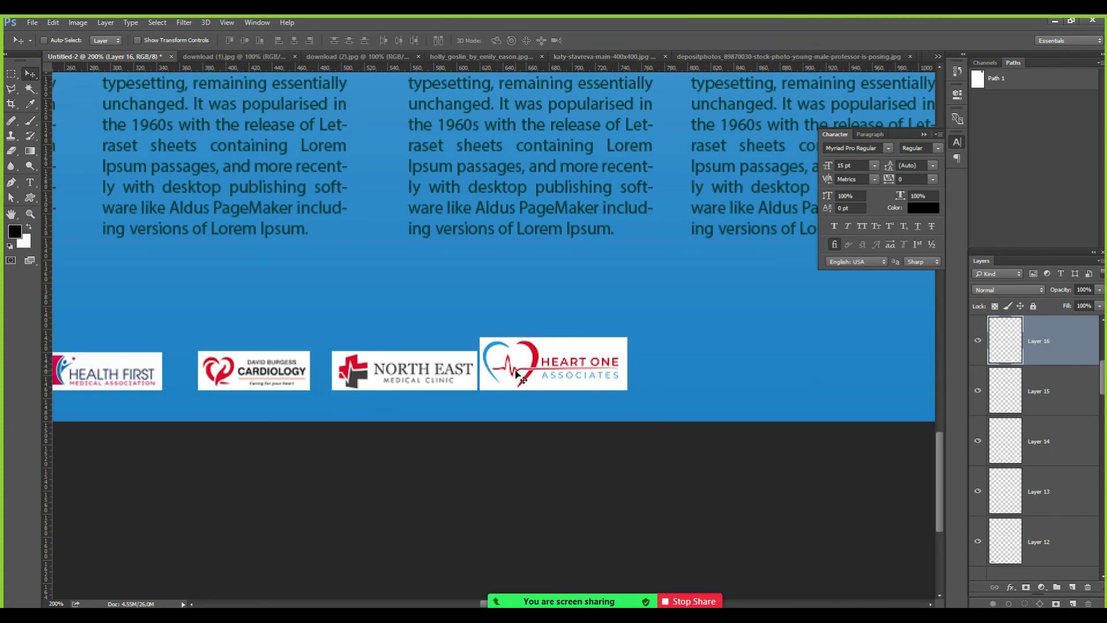
Scale the Heart One logo to about 77% and nudge it right of North East.
{"action": "key", "text": "ctrl+t"}
{"action": "left_click_drag", "start_coordinate": [630, 335], "coordinate": [598, 357]}
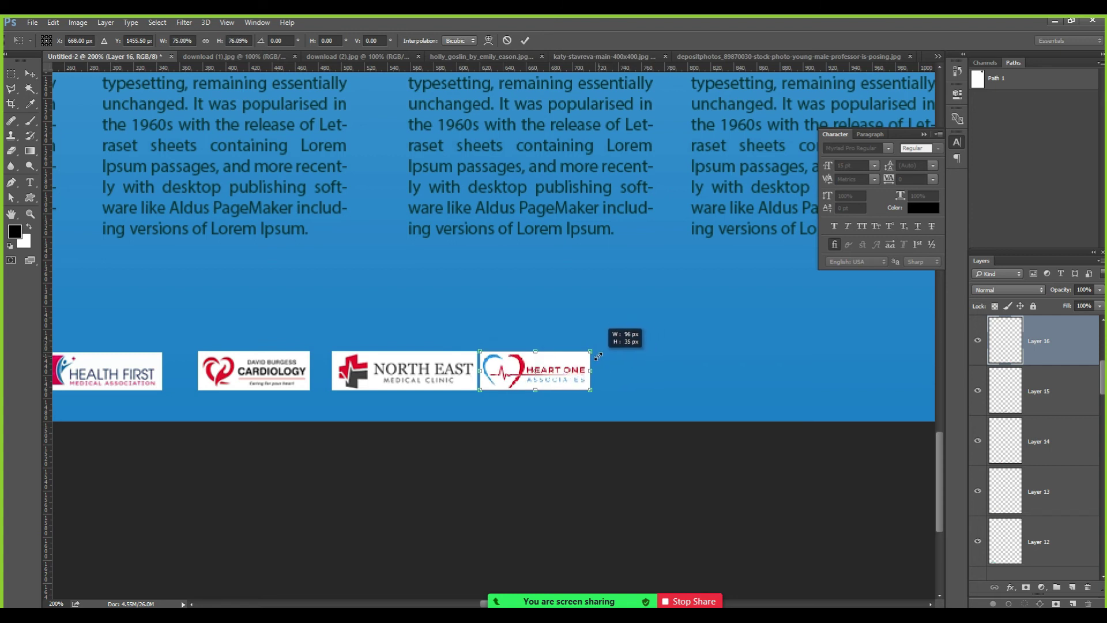
{"action": "key", "text": "Return"}
{"action": "key", "text": "shift+Right"}
{"action": "key", "text": "ctrl+minus"}
{"action": "key", "text": "m"}
{"action": "key", "text": "v"}
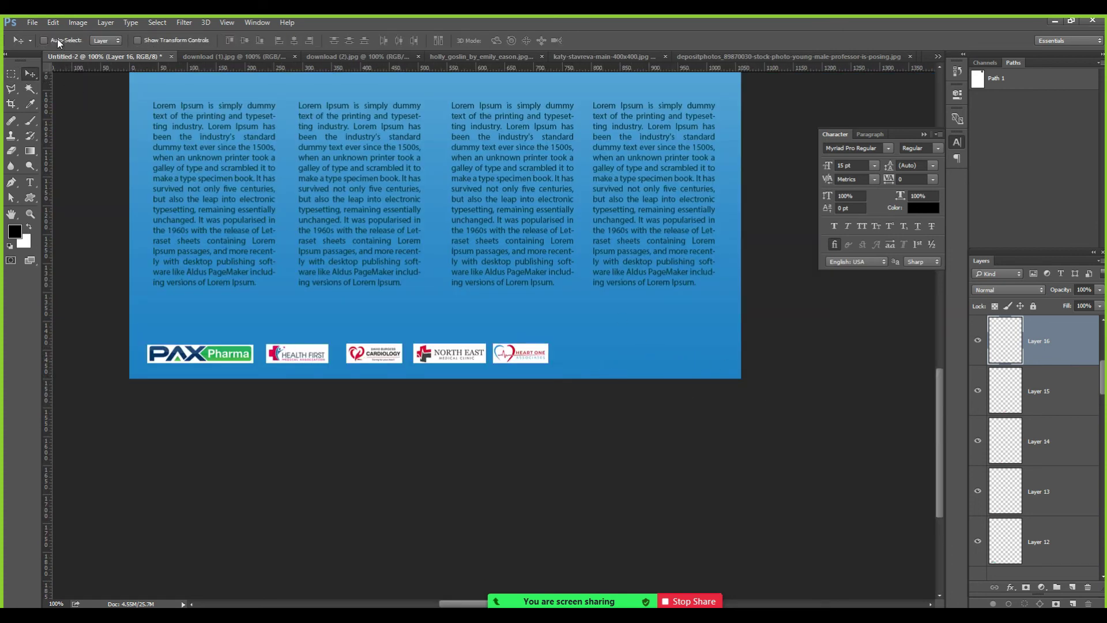
On a new layer, fill a white strip across the flyer's bottom behind the logos.
{"action": "left_click", "coordinate": [647, 349]}
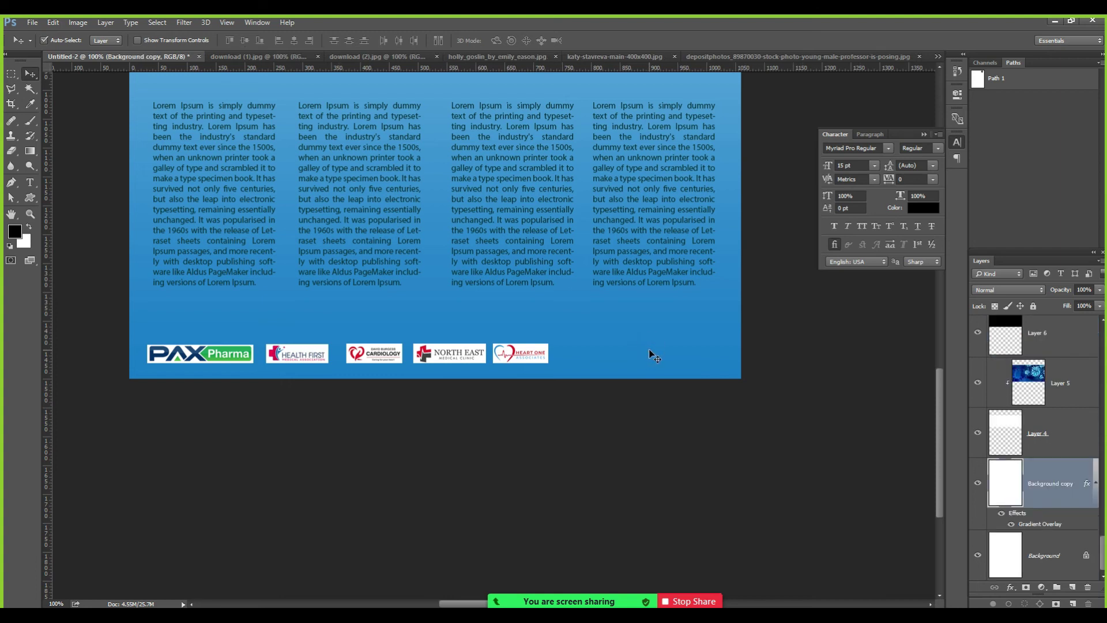
{"action": "left_click", "coordinate": [1072, 587]}
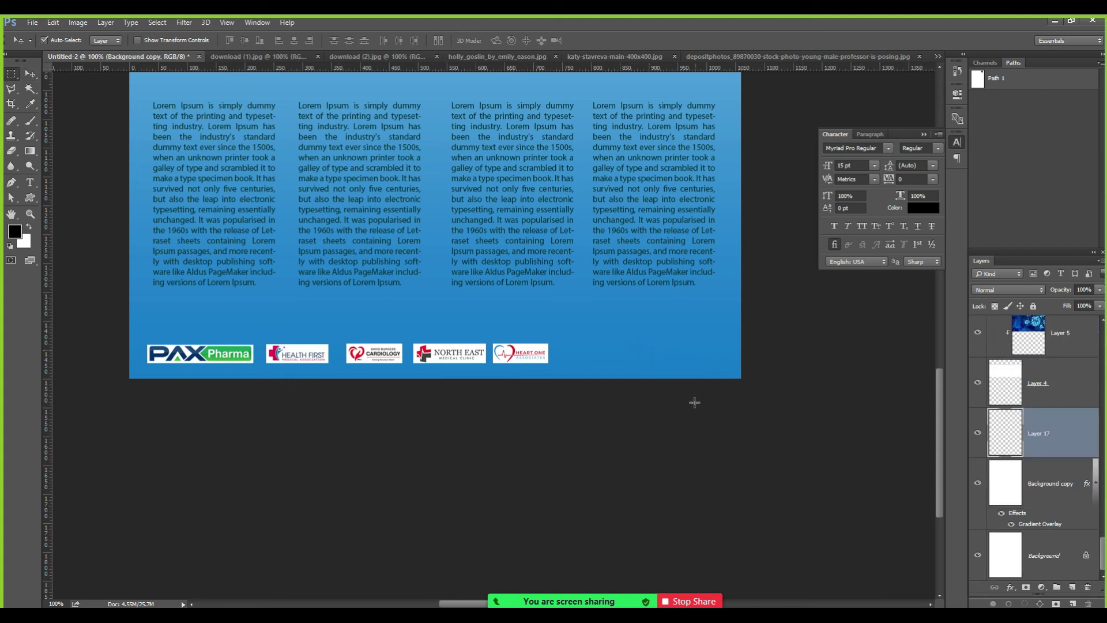
{"action": "key", "text": "m"}
{"action": "left_click_drag", "start_coordinate": [786, 393], "coordinate": [91, 329]}
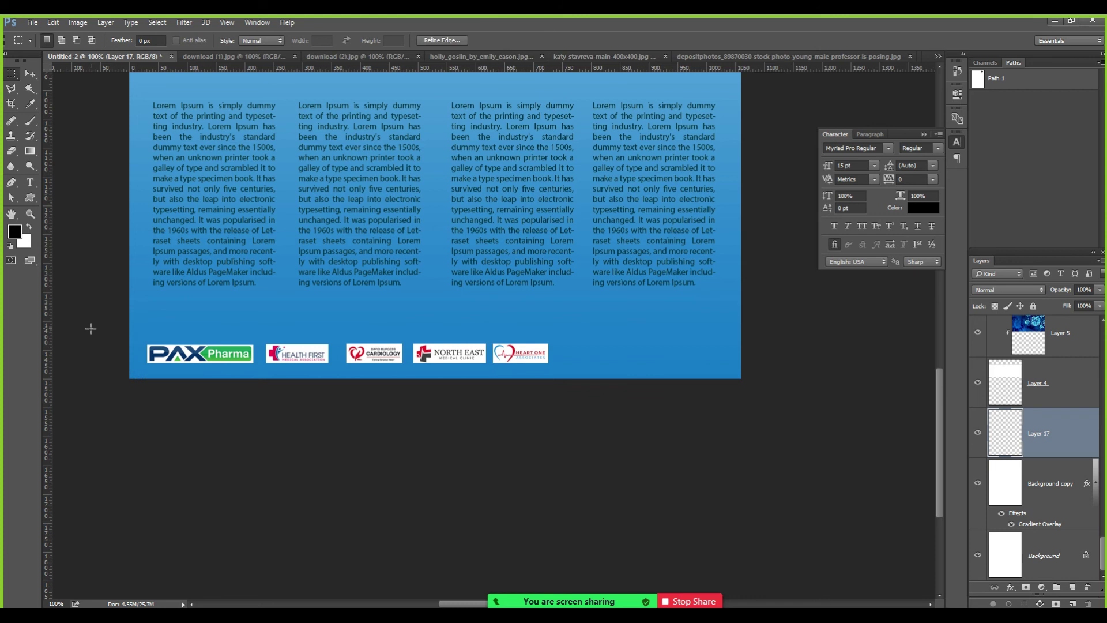
{"action": "key", "text": "ctrl+shift+n"}
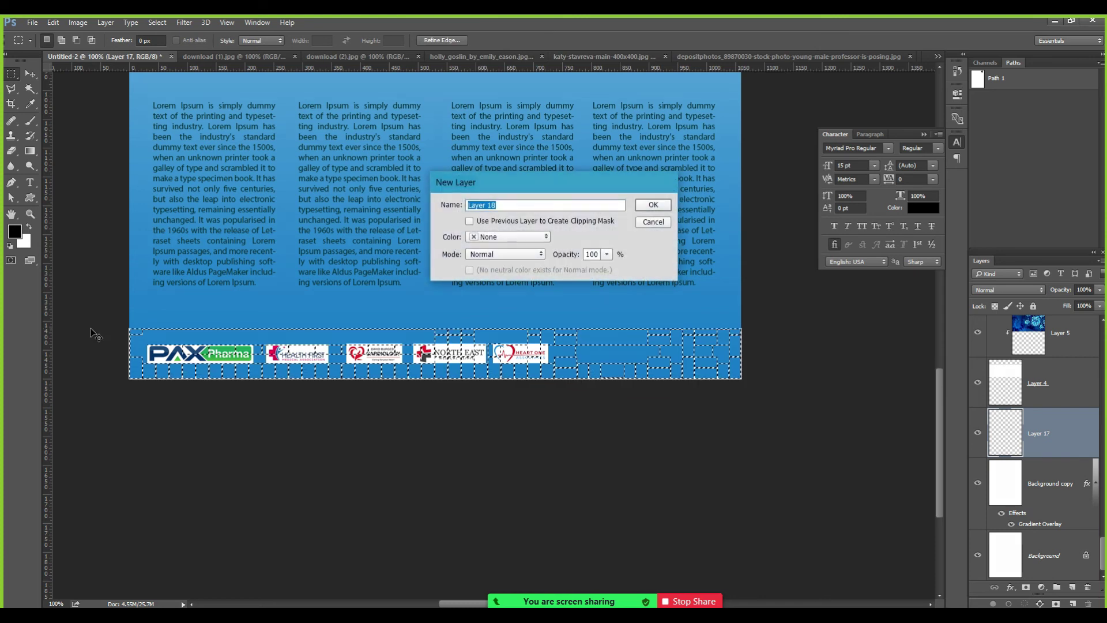
{"action": "key", "text": "Return"}
{"action": "key", "text": "ctrl+BackSpace"}
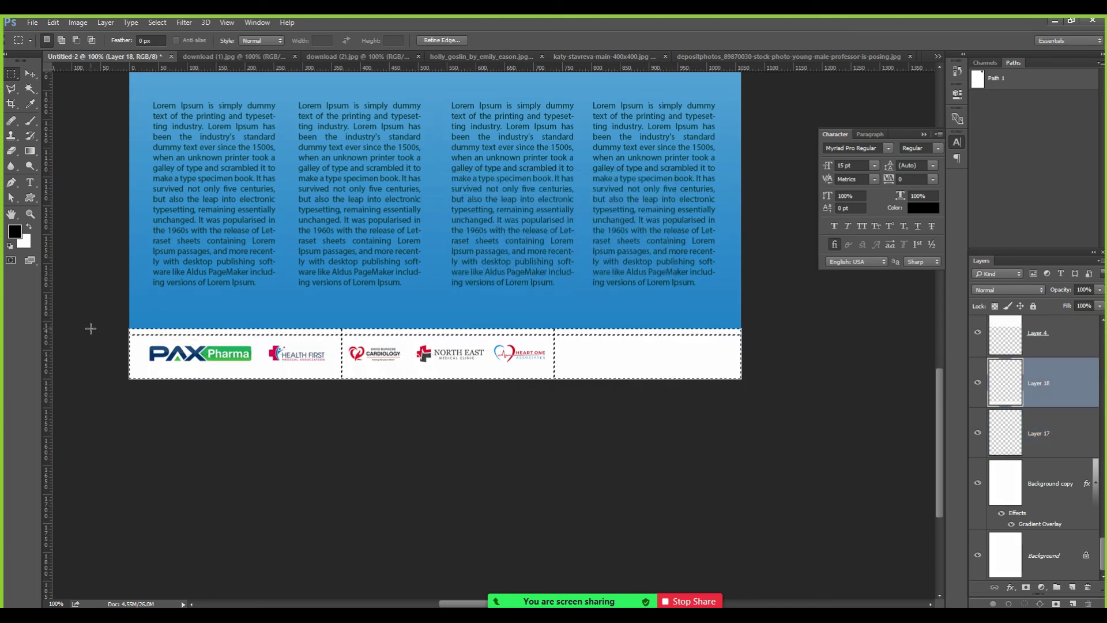
{"action": "key", "text": "v"}
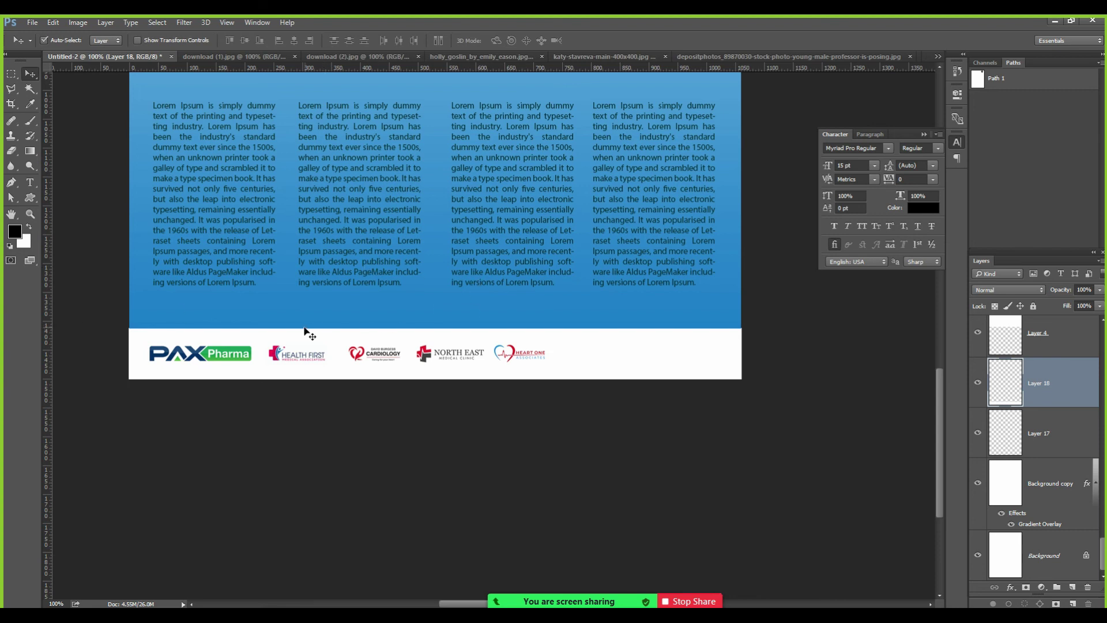
Shrink the PAX Pharma logo to about 90% and reposition it in the footer.
{"action": "left_click", "coordinate": [221, 362], "text": "ctrl"}
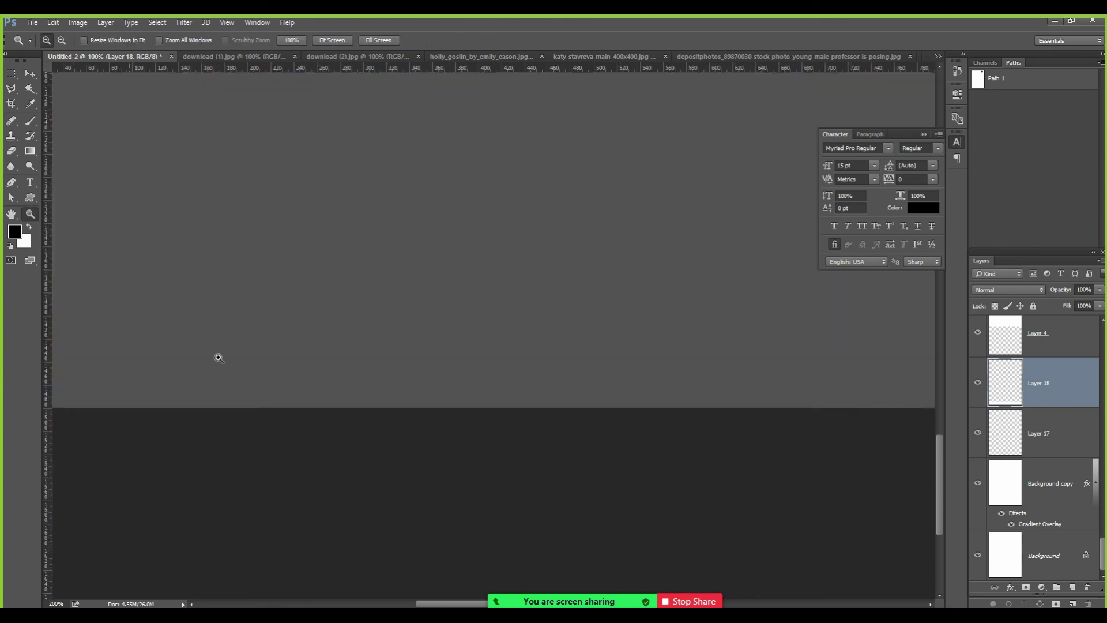
{"action": "left_click_drag", "start_coordinate": [202, 362], "coordinate": [266, 362]}
{"action": "key", "text": "ctrl+t"}
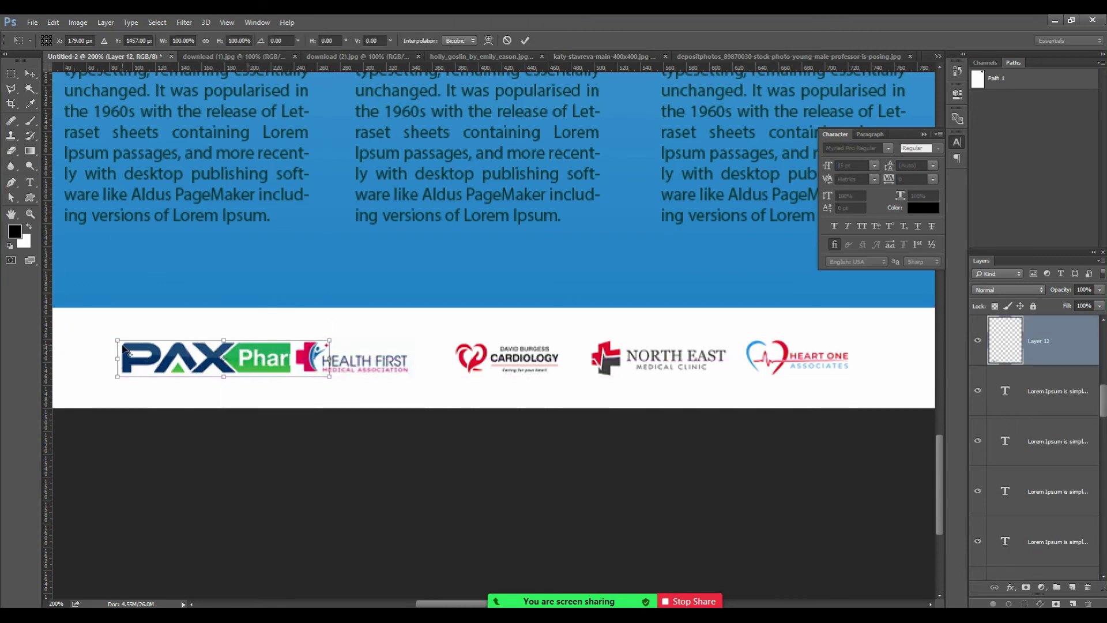
{"action": "left_click_drag", "start_coordinate": [117, 340], "coordinate": [131, 346]}
{"action": "key", "text": "Return"}
{"action": "left_click_drag", "start_coordinate": [258, 363], "coordinate": [209, 366]}
{"action": "key", "text": "ctrl+minus"}
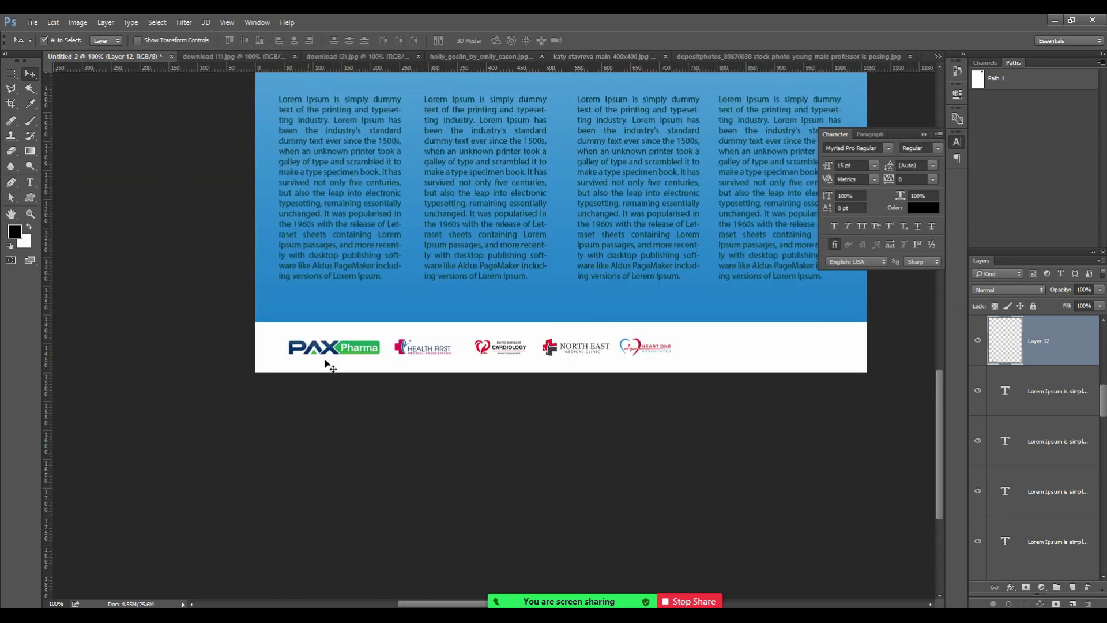
{"action": "left_click_drag", "start_coordinate": [353, 348], "coordinate": [345, 349]}
Select the Health First, Cardiology, North East and Heart One logo layers and distribute their horizontal centers.
{"action": "right_click", "coordinate": [425, 350]}
{"action": "left_click", "coordinate": [430, 356]}
{"action": "right_click", "coordinate": [494, 354]}
{"action": "left_click", "coordinate": [558, 356]}
{"action": "right_click", "coordinate": [558, 350]}
{"action": "left_click", "coordinate": [569, 354]}
{"action": "right_click", "coordinate": [629, 346]}
{"action": "left_click", "coordinate": [648, 353]}
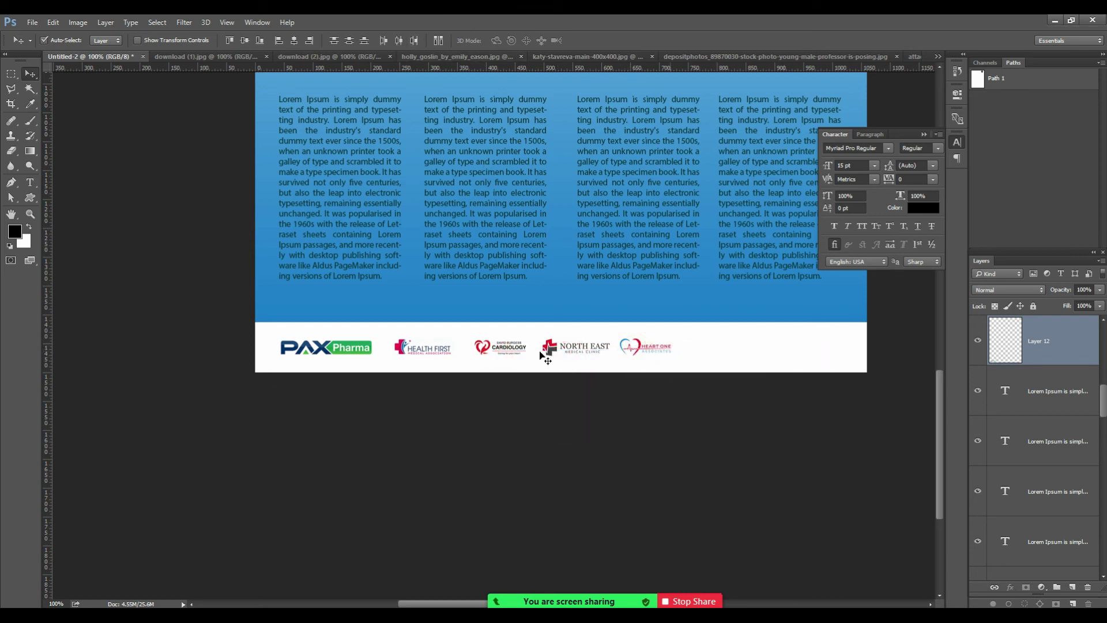
{"action": "left_click_drag", "start_coordinate": [1103, 405], "coordinate": [1104, 379]}
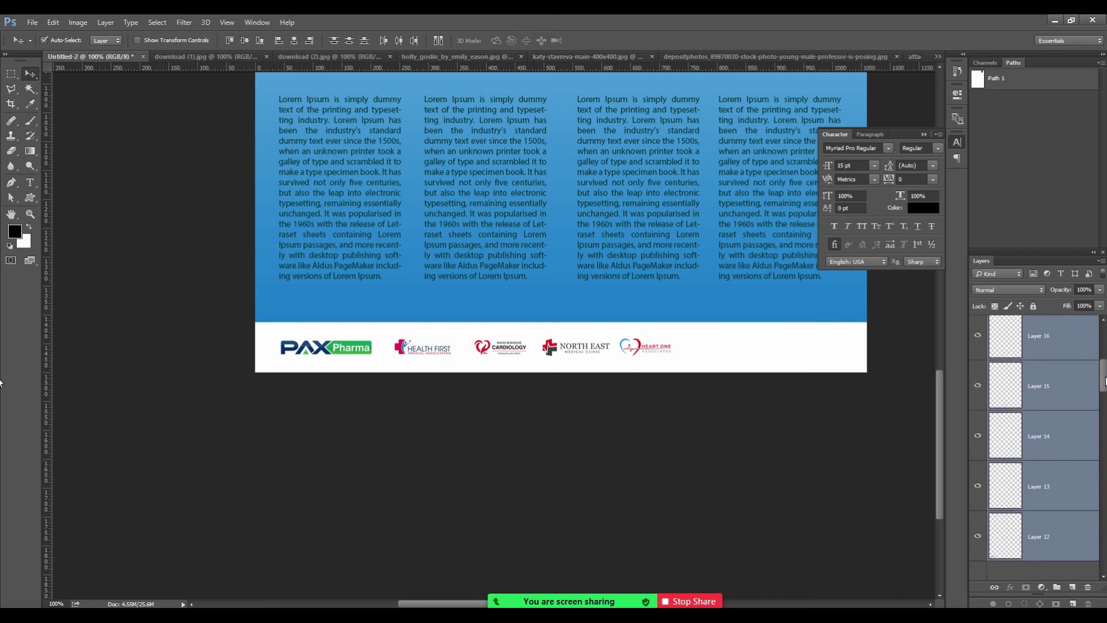
{"action": "left_click", "coordinate": [399, 40]}
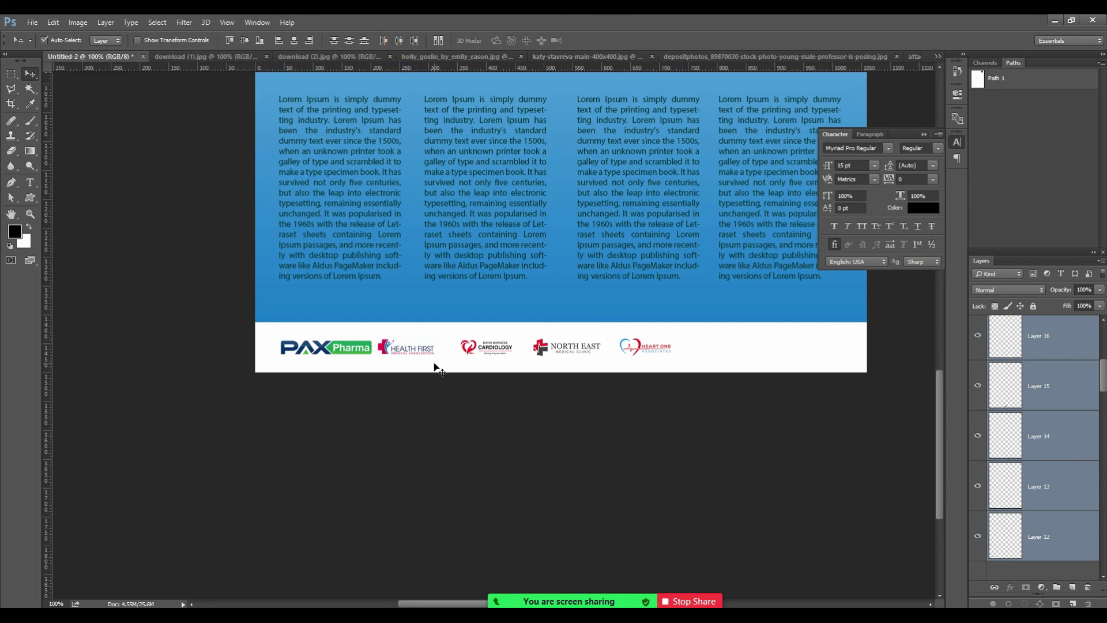
Fine-tune the Health First logo's position and zoom in to check the logo strip.
{"action": "left_click", "coordinate": [477, 352], "text": "ctrl"}
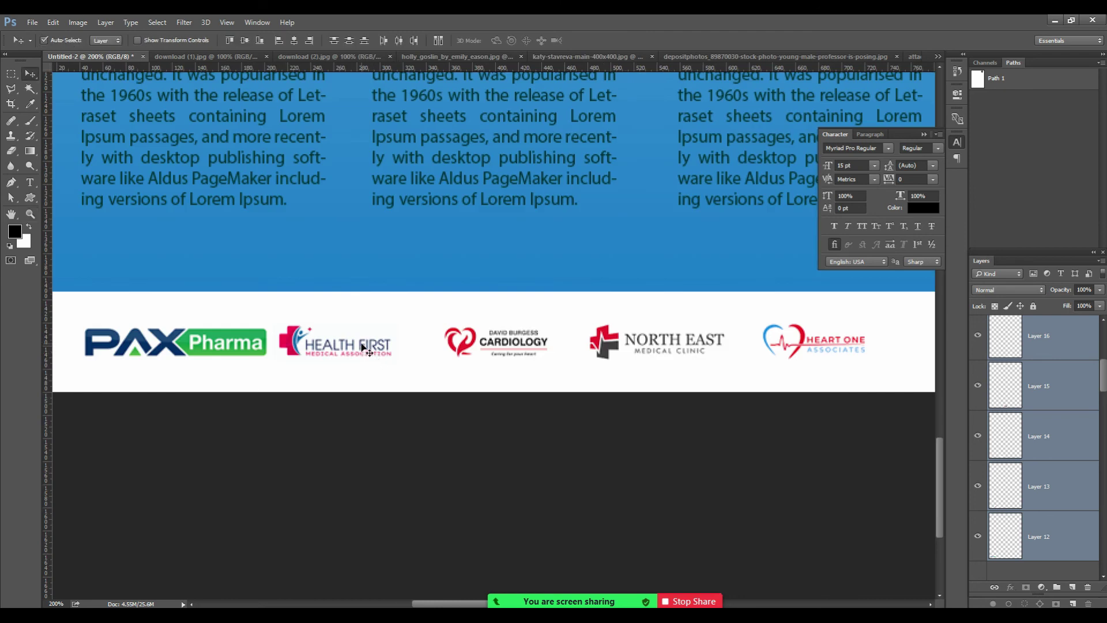
{"action": "left_click", "coordinate": [362, 345]}
{"action": "key", "text": "shift+Right"}
{"action": "key", "text": "shift+Right"}
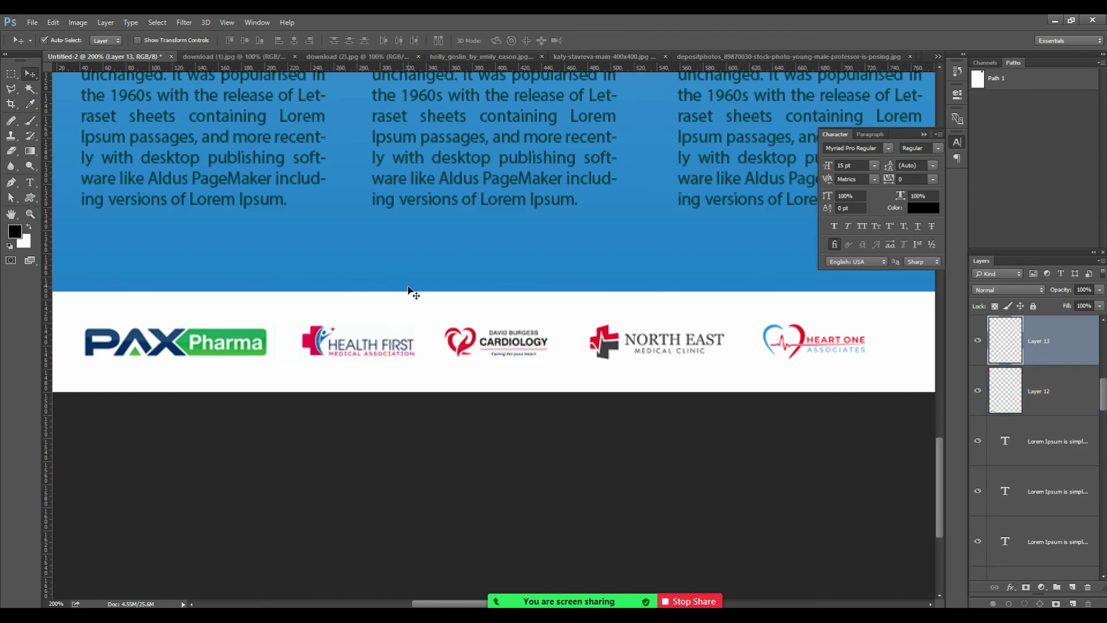
{"action": "key", "text": "Left"}
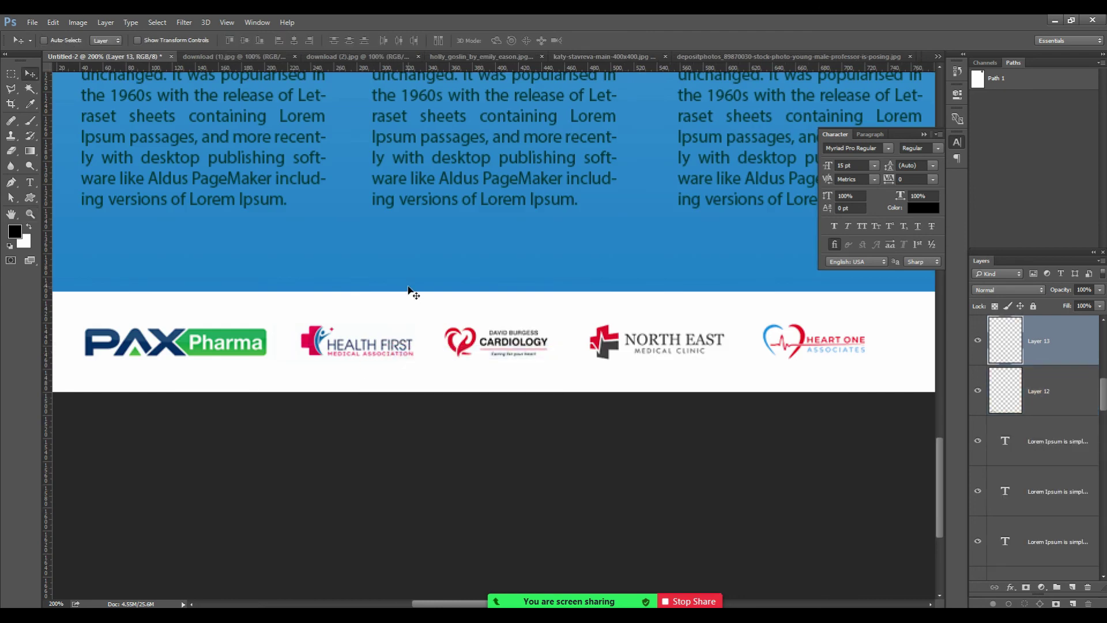
{"action": "key", "text": "ctrl+0"}
{"action": "mouse_move", "coordinate": [564, 600]}
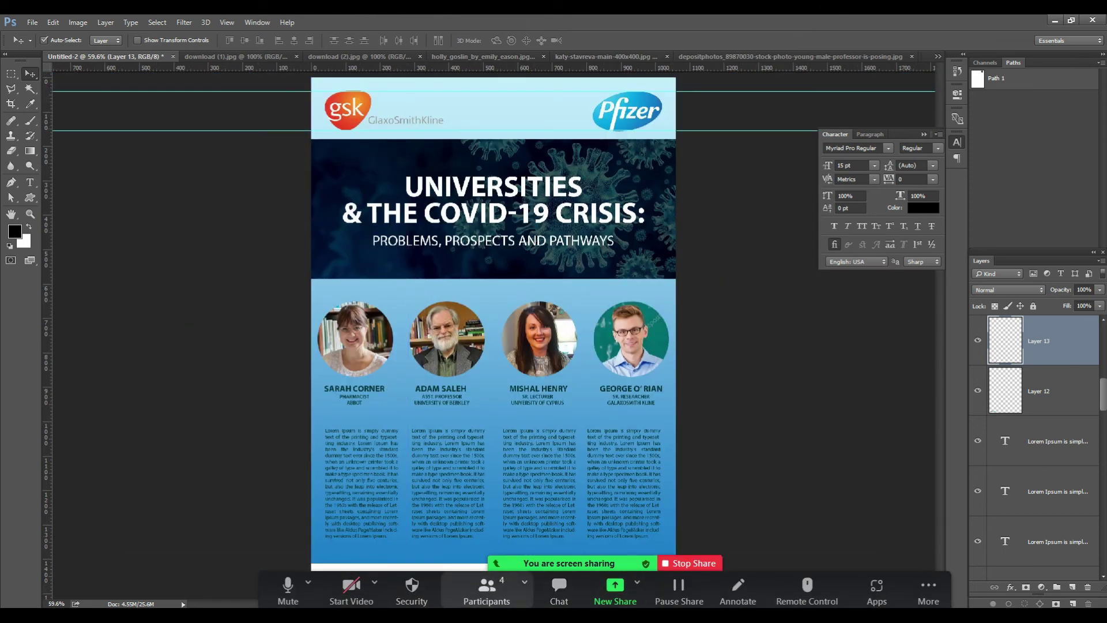
{"action": "key", "text": "z"}
{"action": "left_click", "coordinate": [510, 485]}
{"action": "scroll", "coordinate": [472, 433], "scroll_direction": "down", "scroll_amount": 3}
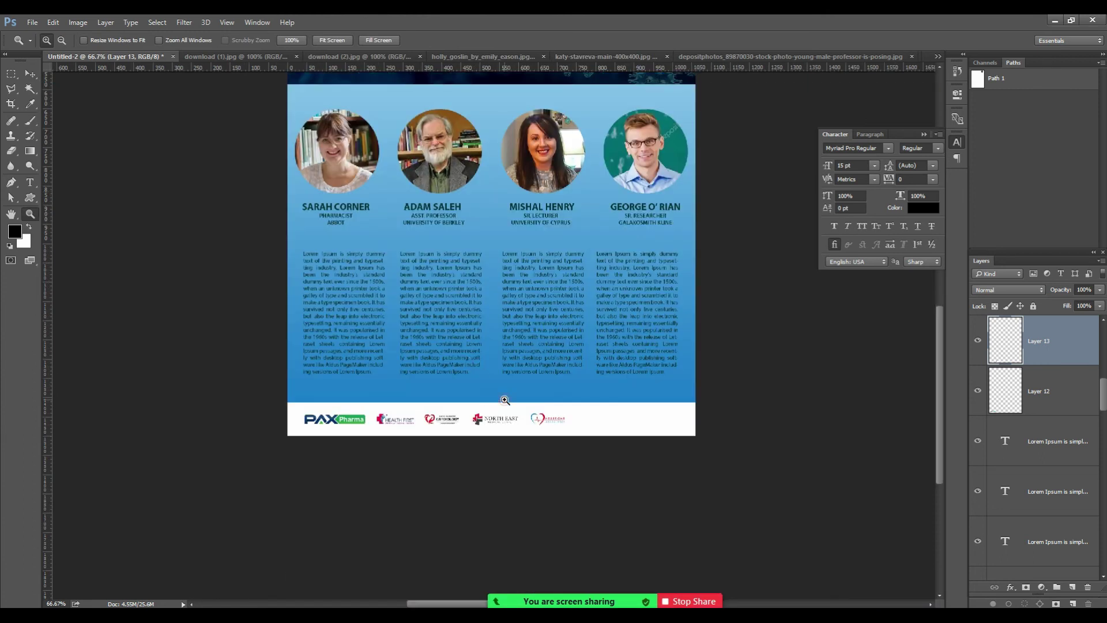
{"action": "left_click", "coordinate": [502, 399]}
{"action": "left_click", "coordinate": [688, 421]}
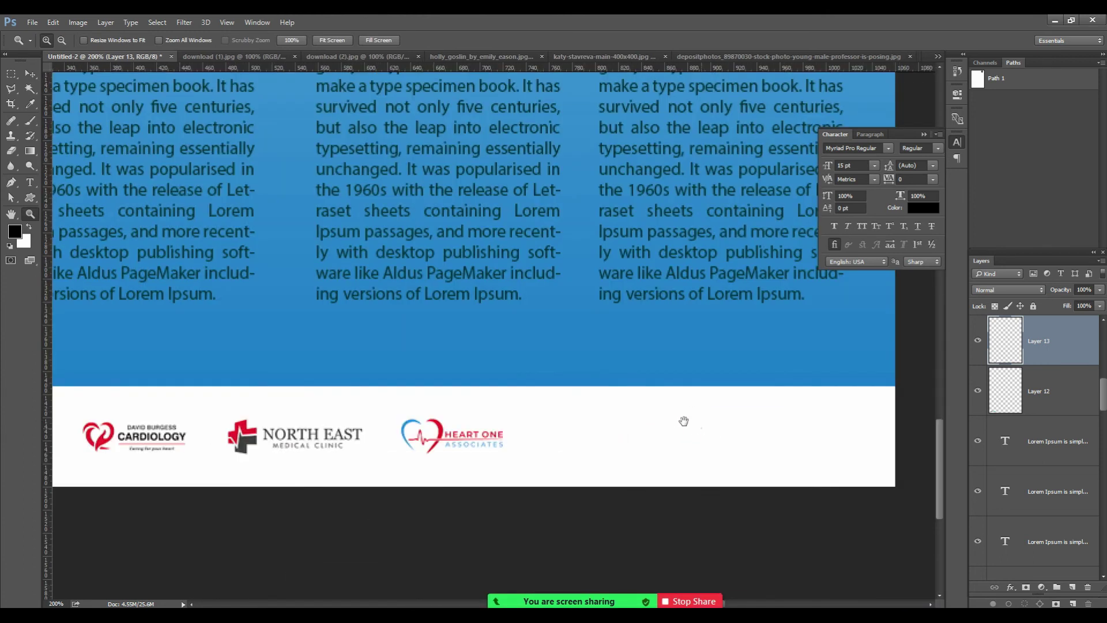
{"action": "left_click", "coordinate": [1054, 20]}
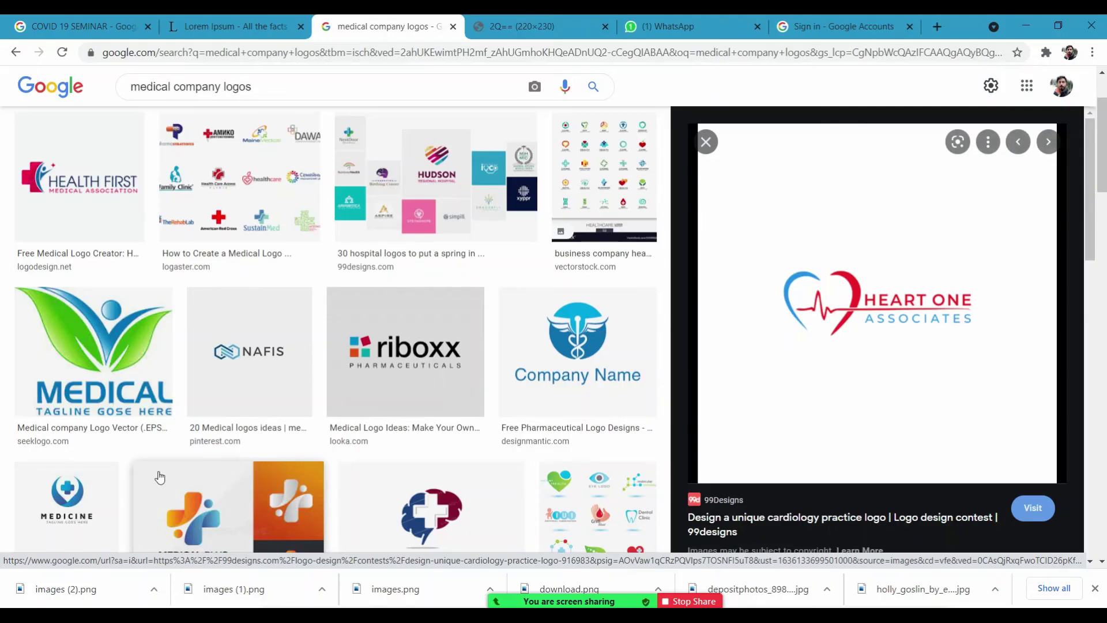
Search Google Images for 'social media icons png'.
{"action": "left_click_drag", "start_coordinate": [6, 86], "coordinate": [4, 84]}
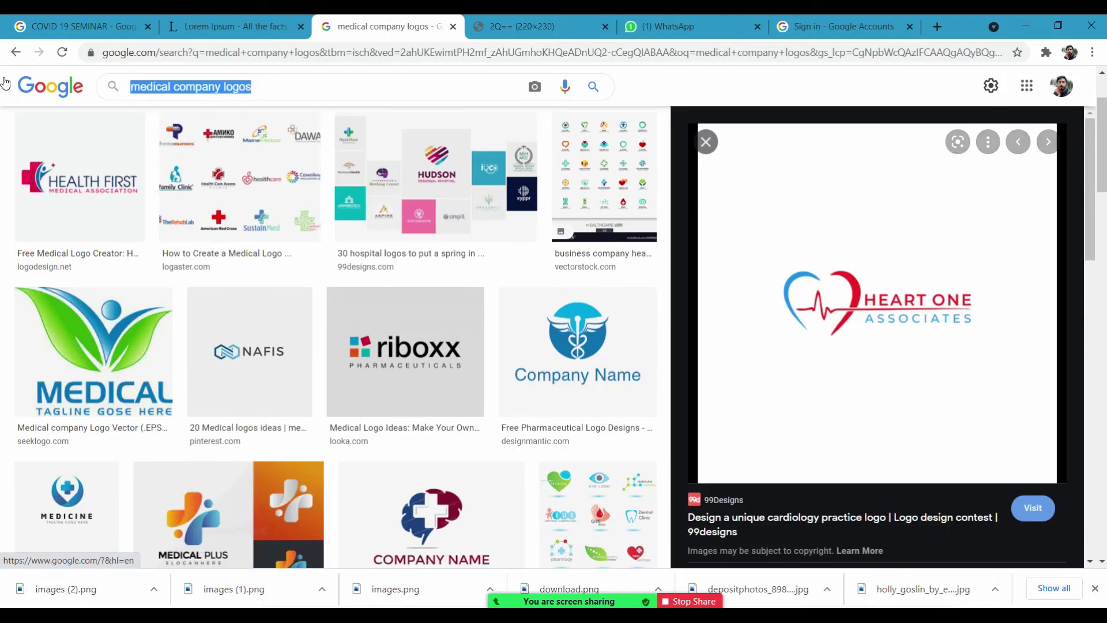
{"action": "type", "text": "social media icons png"}
{"action": "key", "text": "Return"}
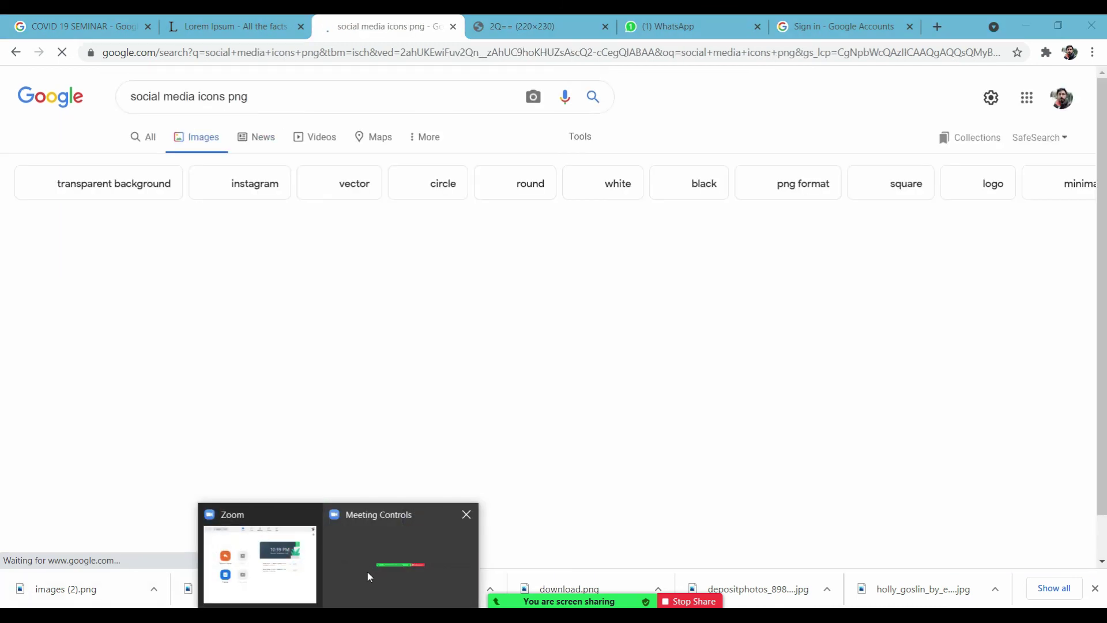
{"action": "left_click", "coordinate": [360, 581]}
{"action": "left_click", "coordinate": [359, 581]}
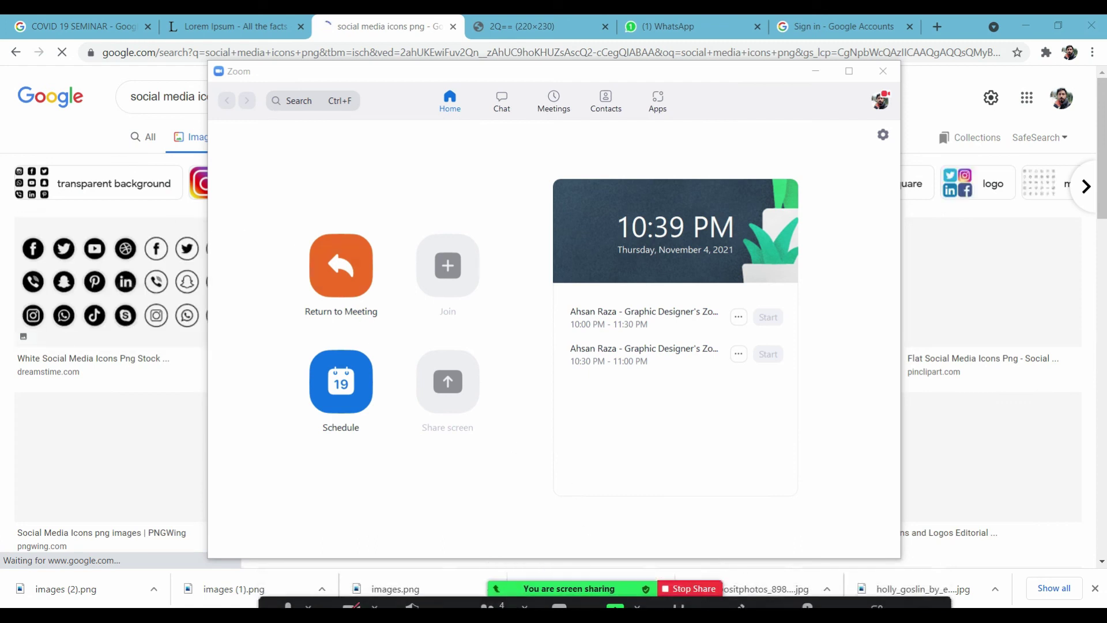
{"action": "left_click", "coordinate": [628, 596]}
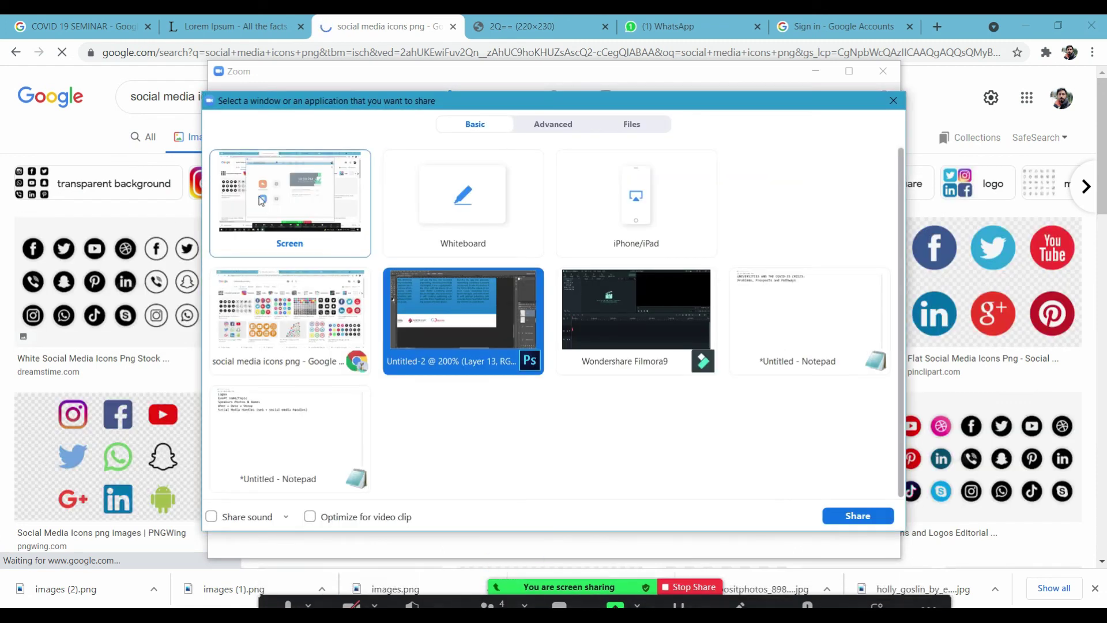
{"action": "left_click", "coordinate": [290, 202]}
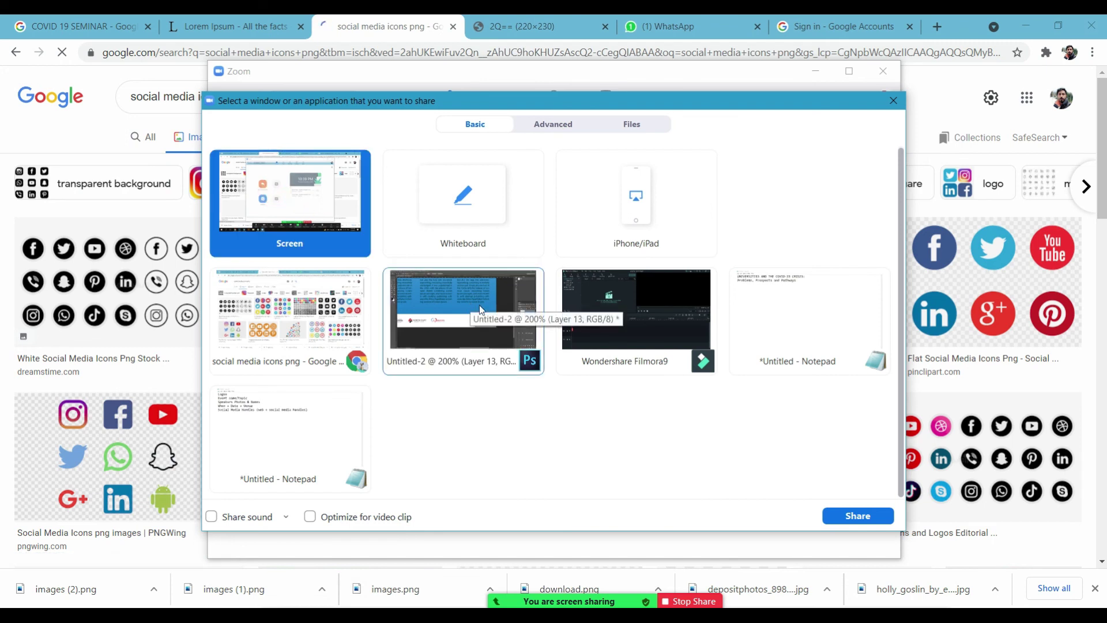
{"action": "left_click", "coordinate": [859, 518]}
{"action": "left_click", "coordinate": [815, 71]}
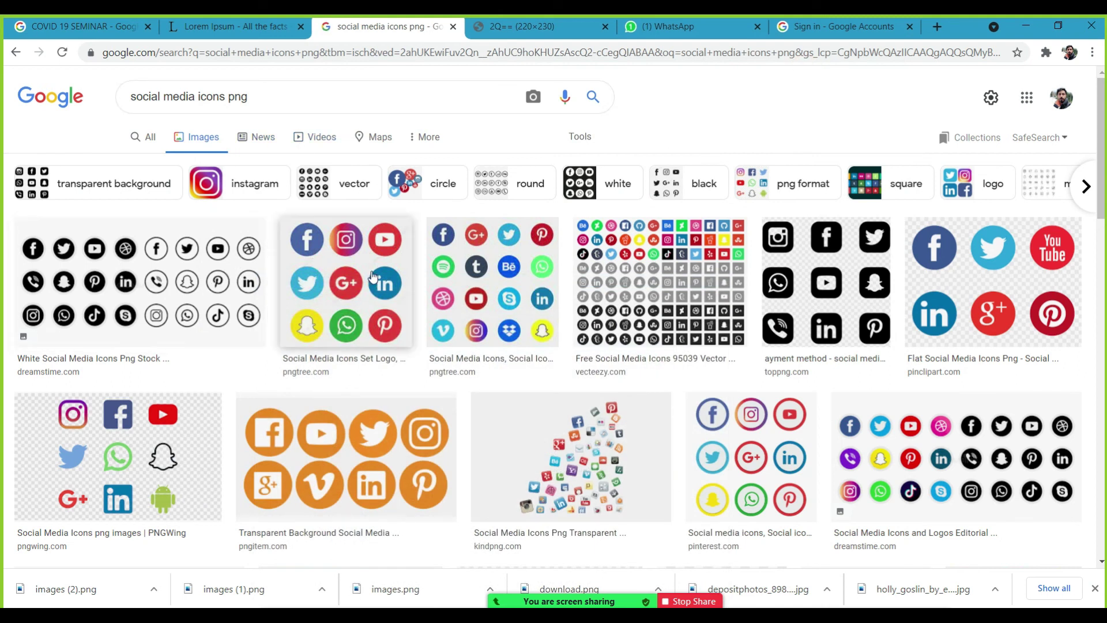
Save the flat circular social media icons image to the computer.
{"action": "left_click", "coordinate": [972, 273]}
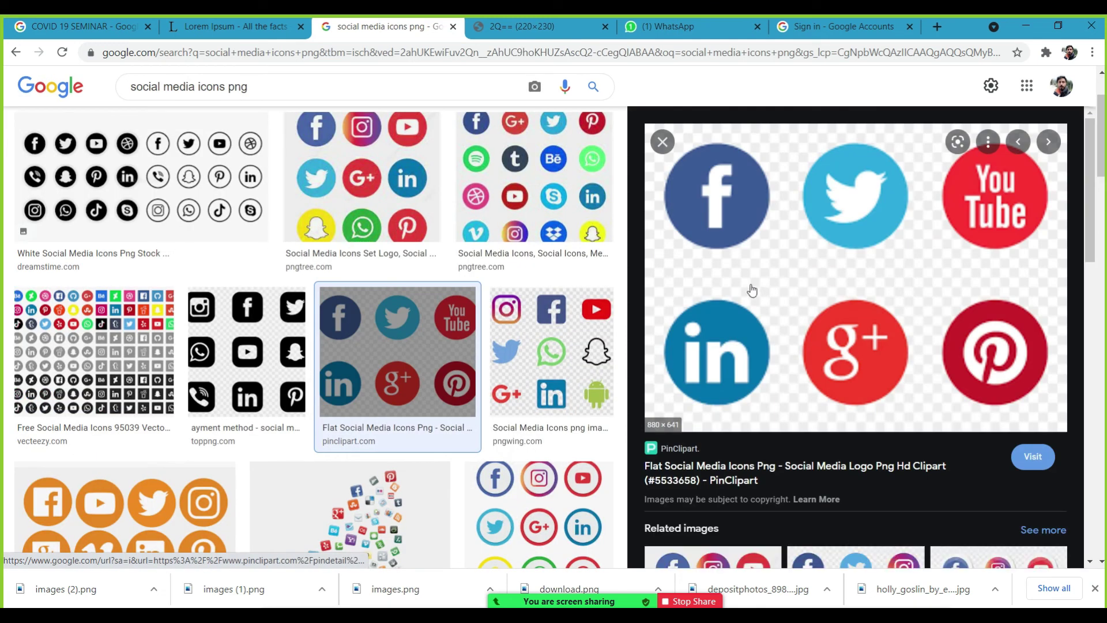
{"action": "right_click", "coordinate": [737, 268]}
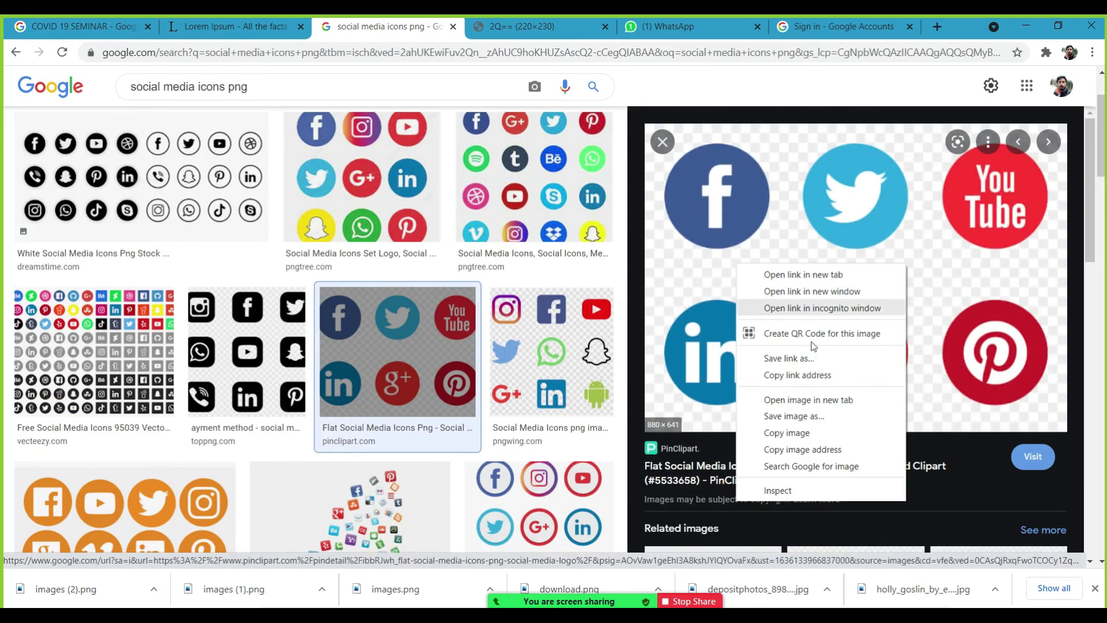
{"action": "left_click", "coordinate": [800, 416]}
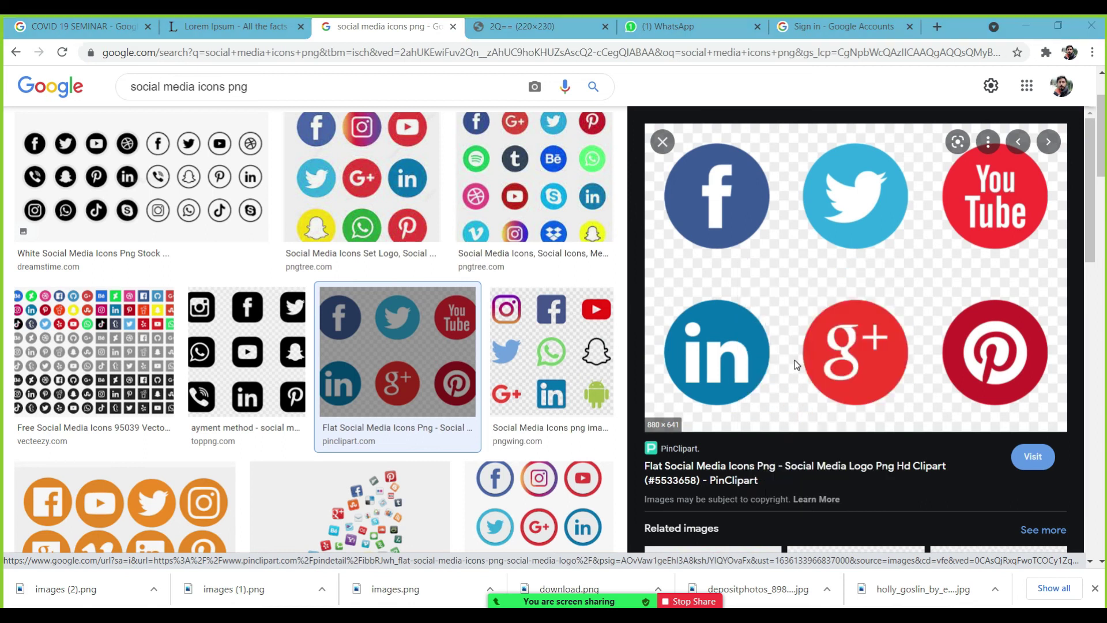
{"action": "key", "text": "Return"}
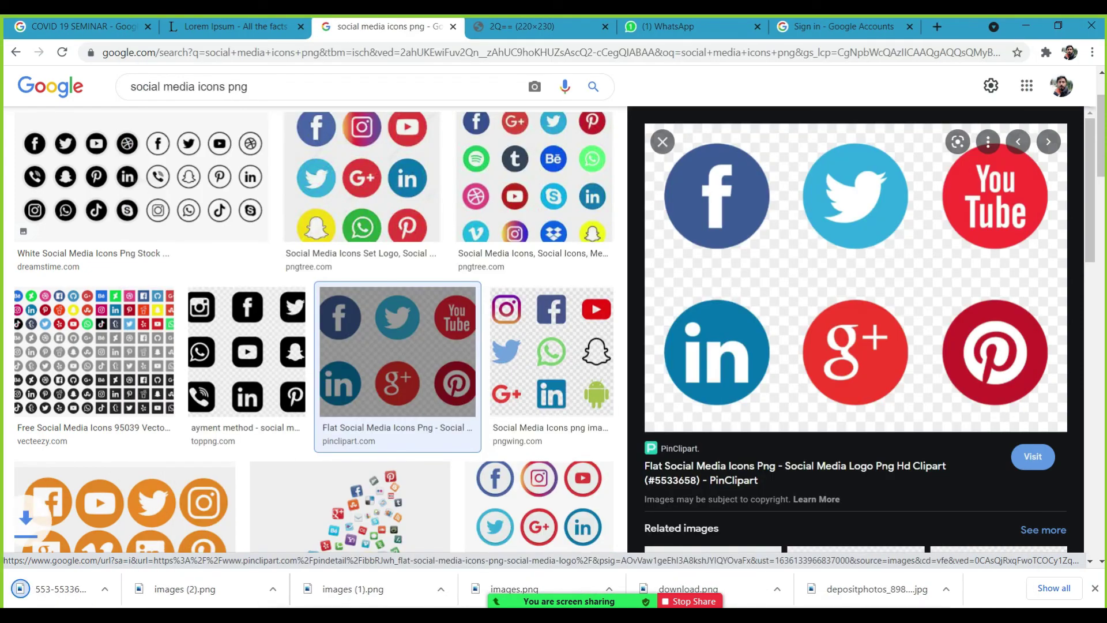
{"action": "key", "text": "alt+Tab"}
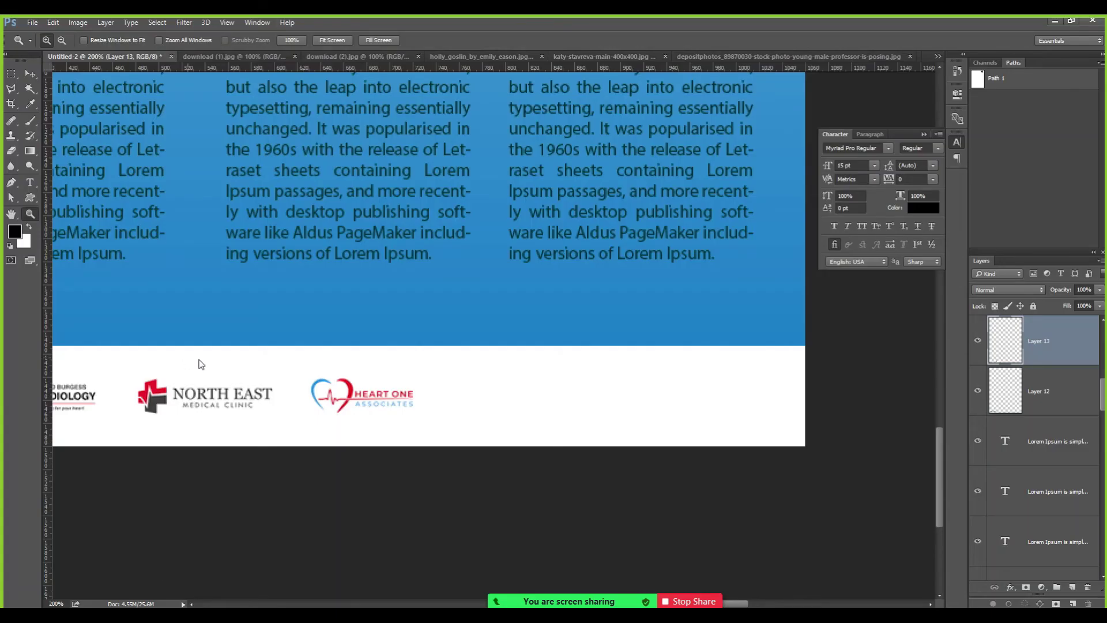
Browse to the png logos folder and open the social media icons PNG.
{"action": "key", "text": "ctrl+o"}
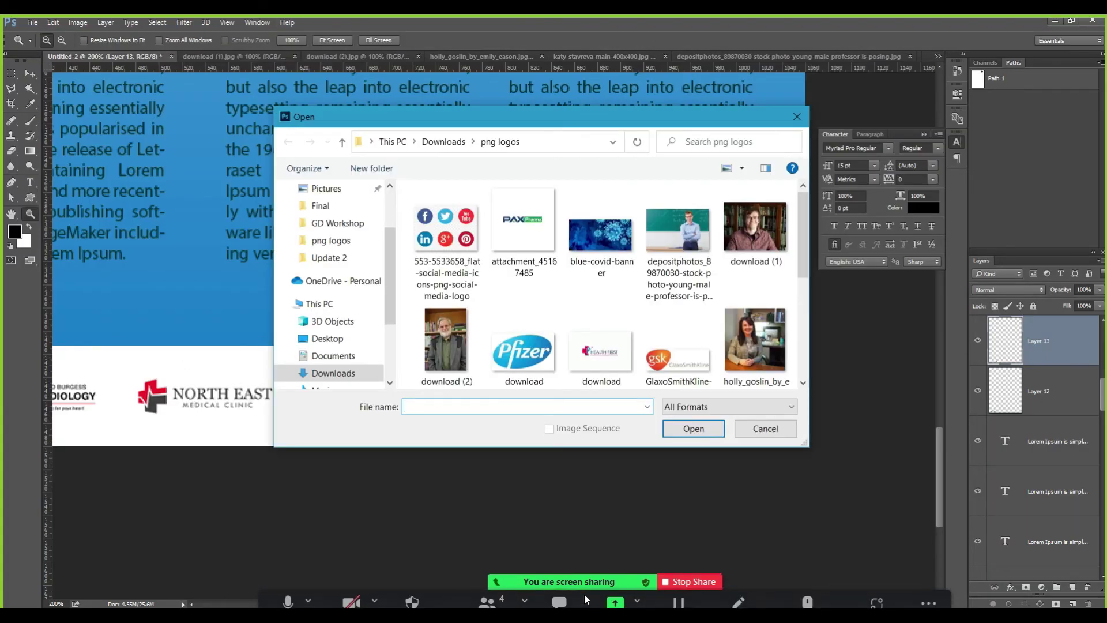
{"action": "left_click", "coordinate": [611, 598]}
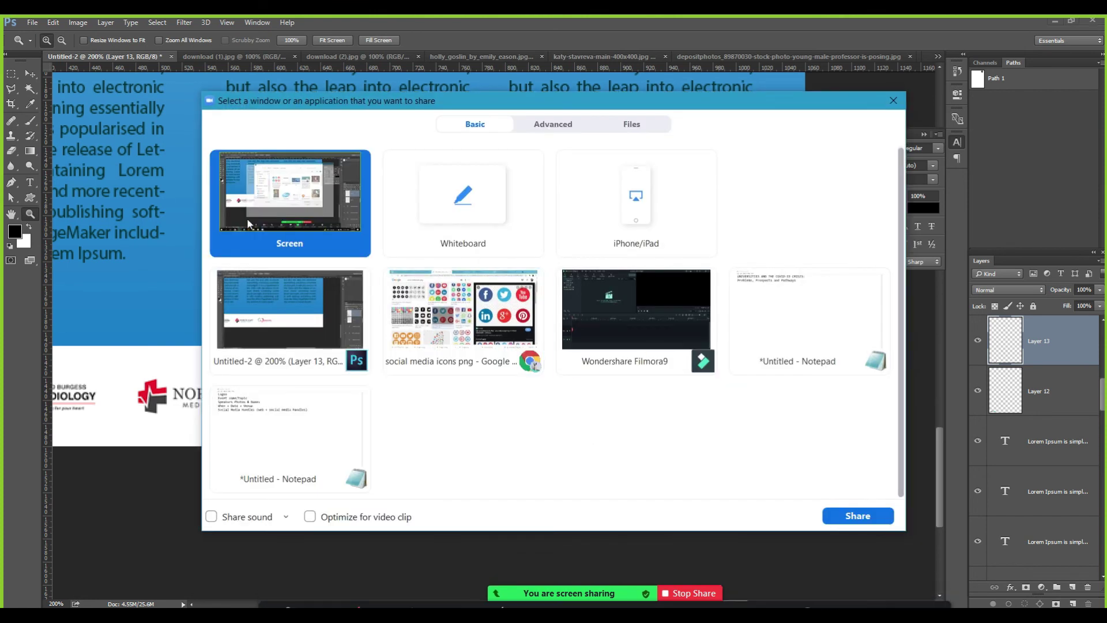
{"action": "left_click", "coordinate": [309, 330]}
{"action": "left_click", "coordinate": [858, 515]}
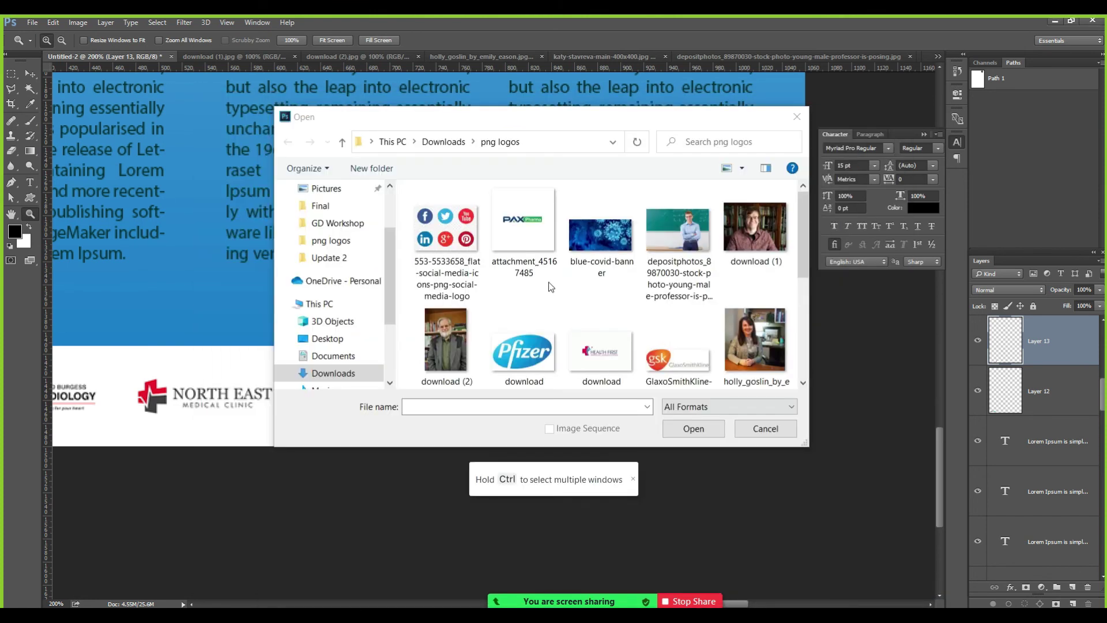
{"action": "left_click", "coordinate": [450, 238]}
{"action": "double_click", "coordinate": [452, 238]}
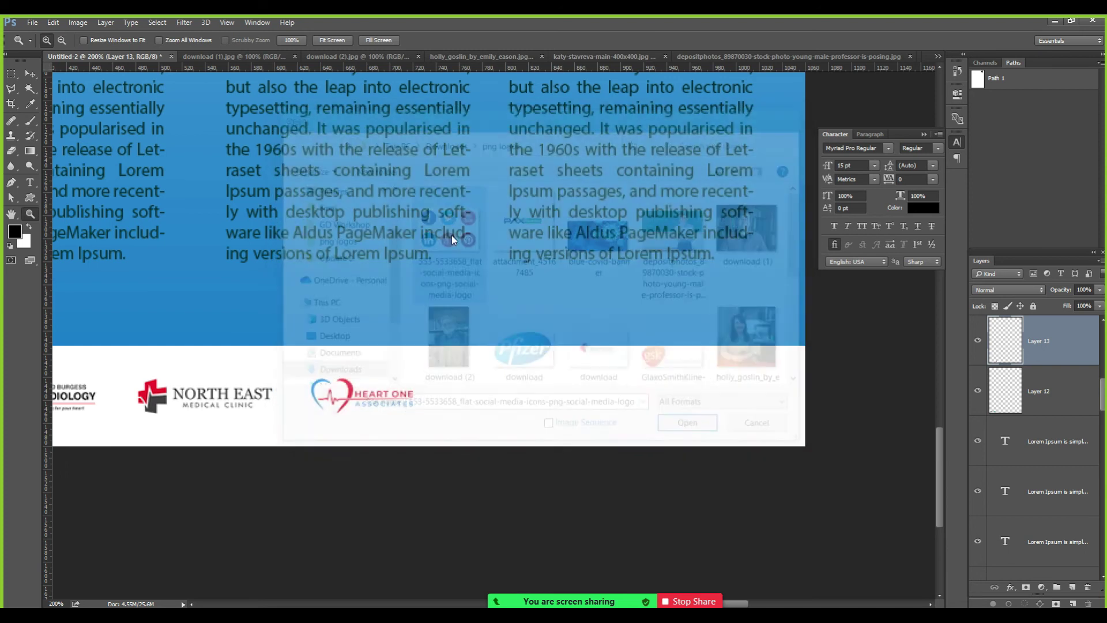
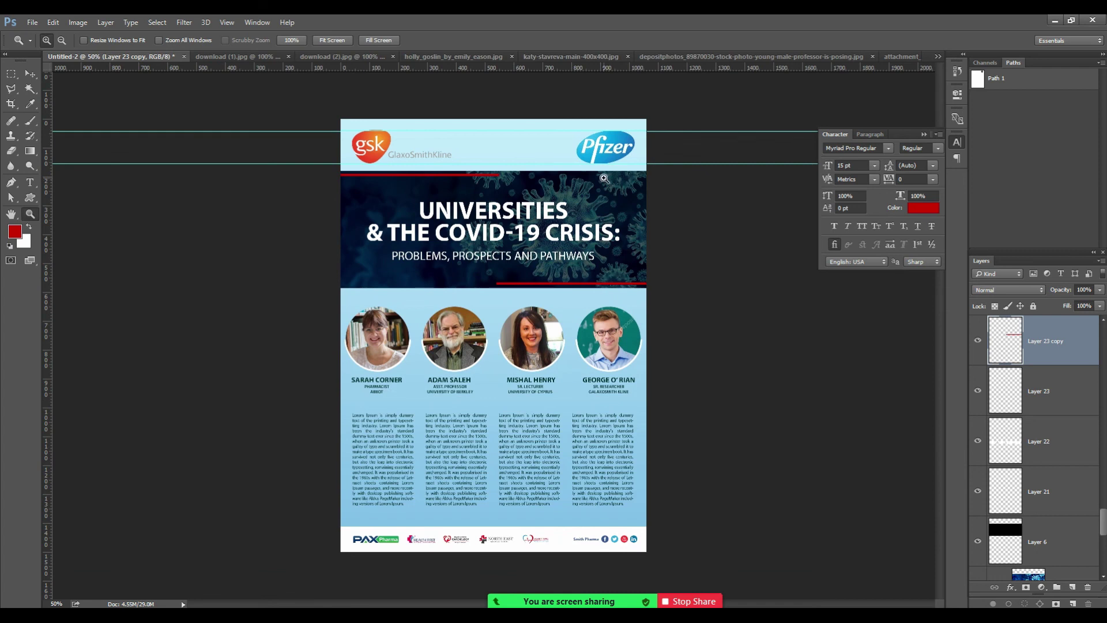
Zoom in on the finished flyer layout to 66.67%.
{"action": "left_click", "coordinate": [583, 390]}
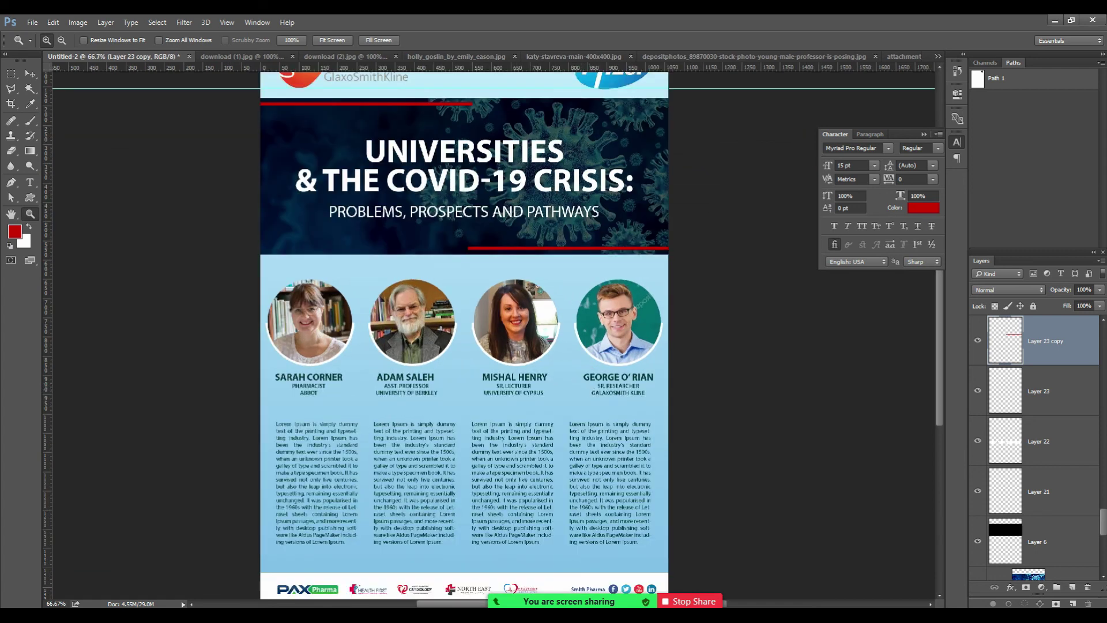
Switch the meeting's screen share to the whole screen.
{"action": "key", "text": "alt+Tab"}
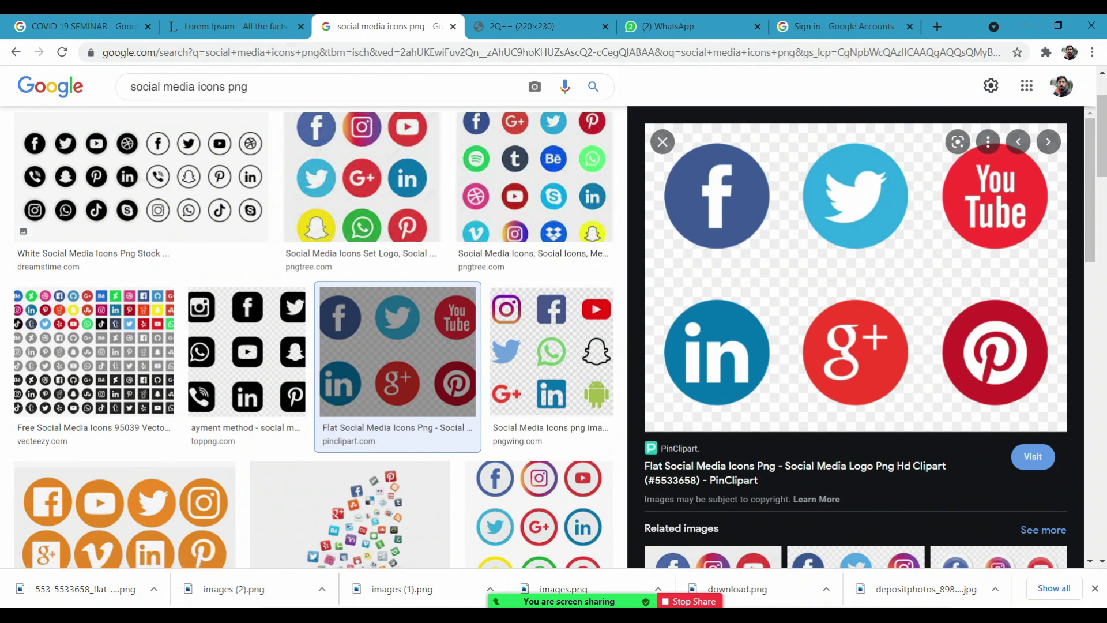
{"action": "left_click", "coordinate": [339, 615]}
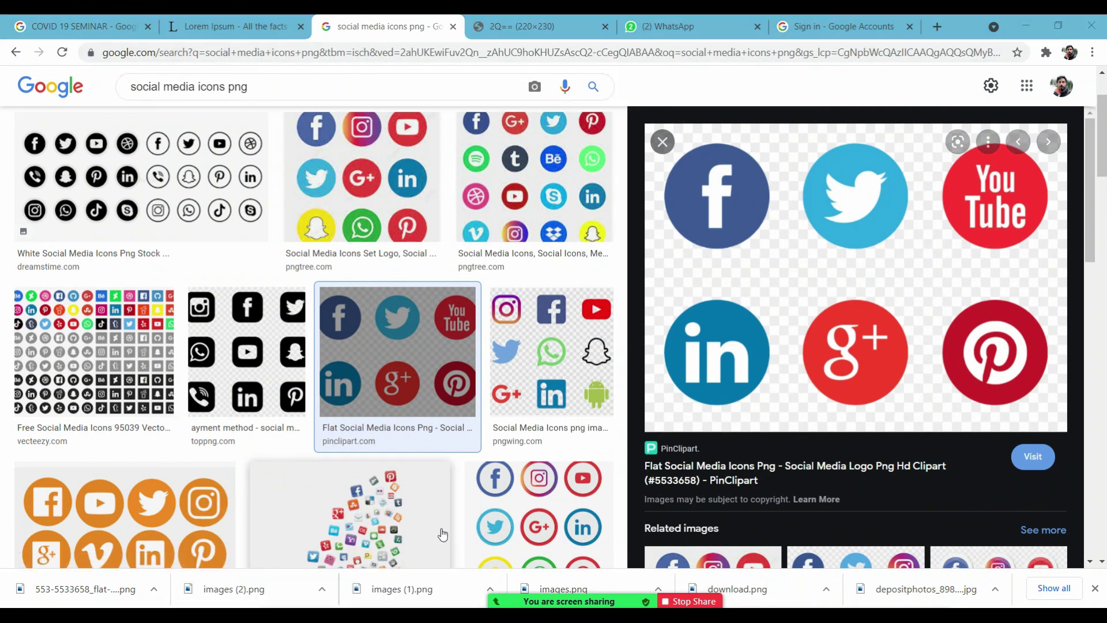
{"action": "mouse_move", "coordinate": [581, 583]}
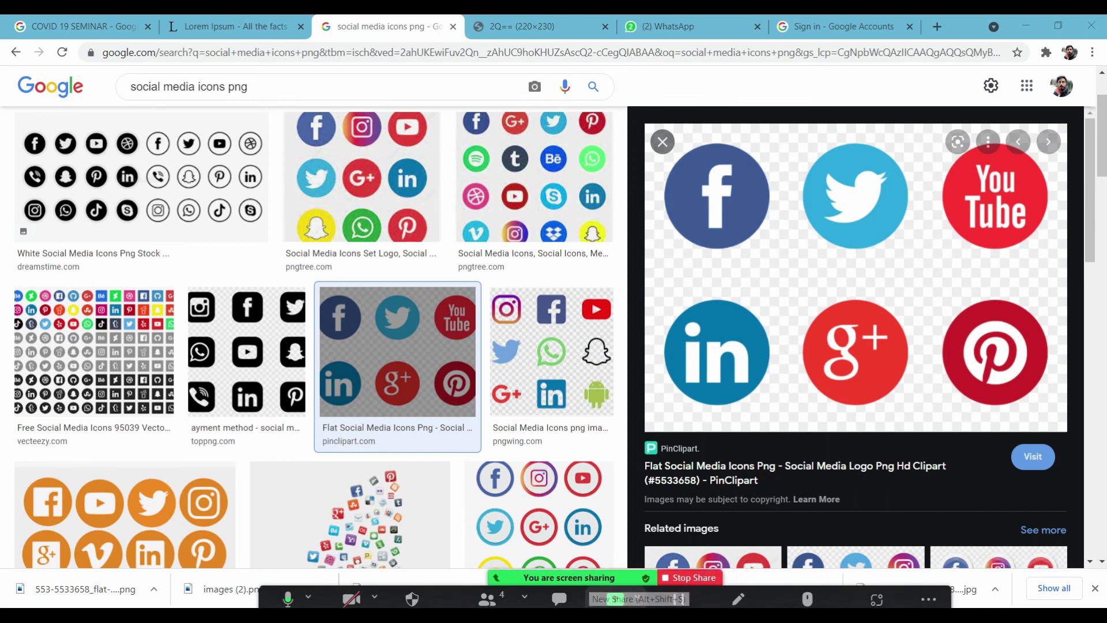
{"action": "left_click", "coordinate": [615, 587]}
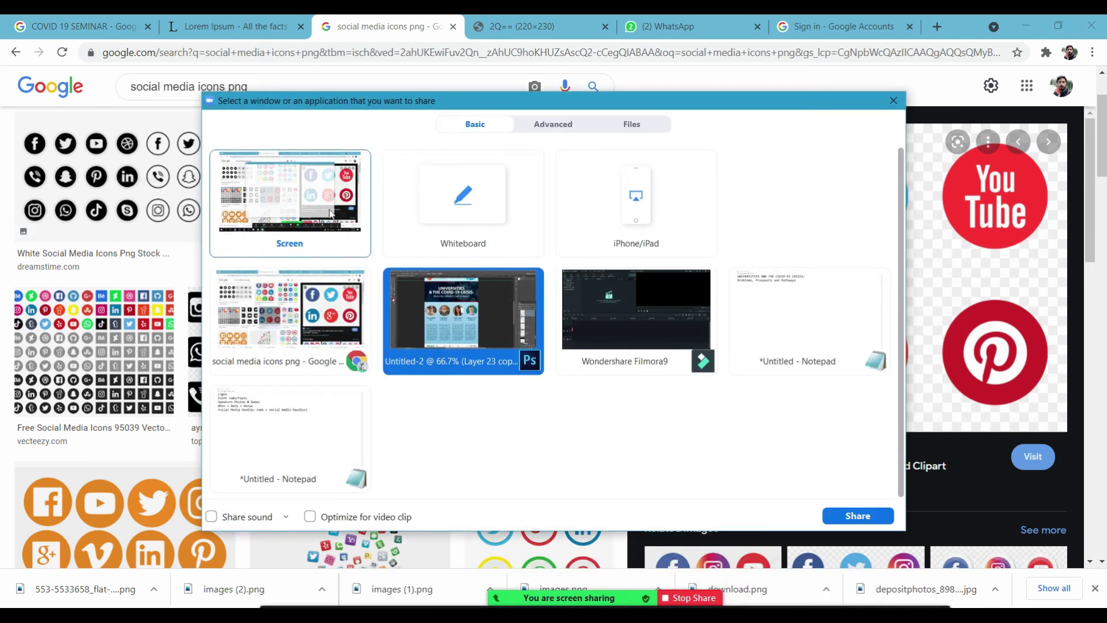
{"action": "left_click", "coordinate": [326, 210]}
{"action": "left_click", "coordinate": [858, 515]}
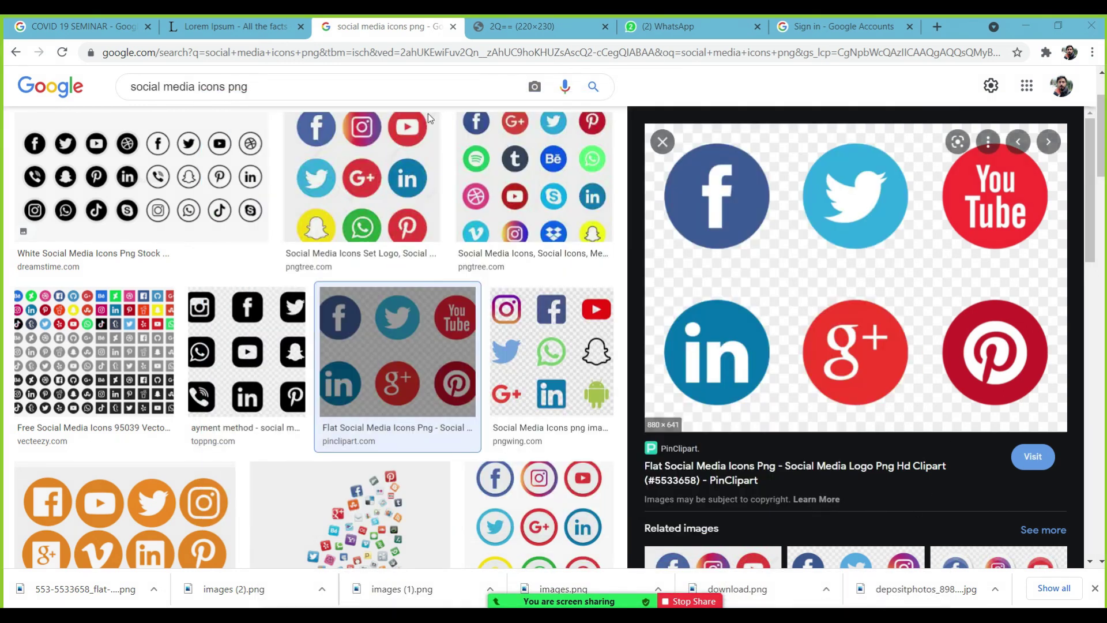
Search Google Images for 'covid' and preview the virus and DNA strand image.
{"action": "left_click", "coordinate": [267, 88]}
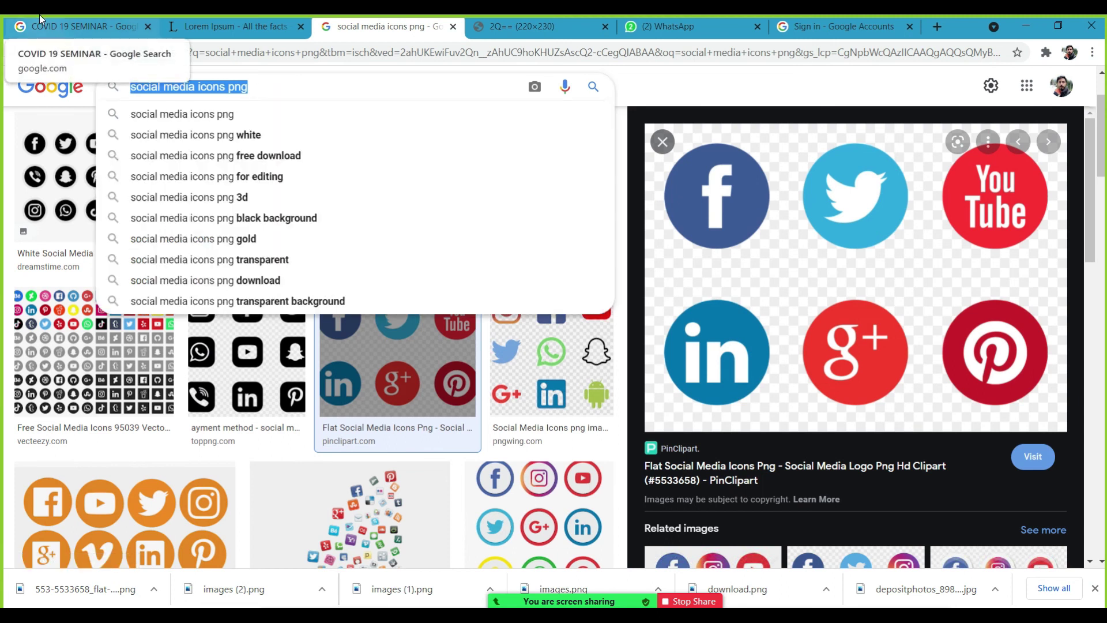
{"action": "type", "text": "covid"}
{"action": "key", "text": "Return"}
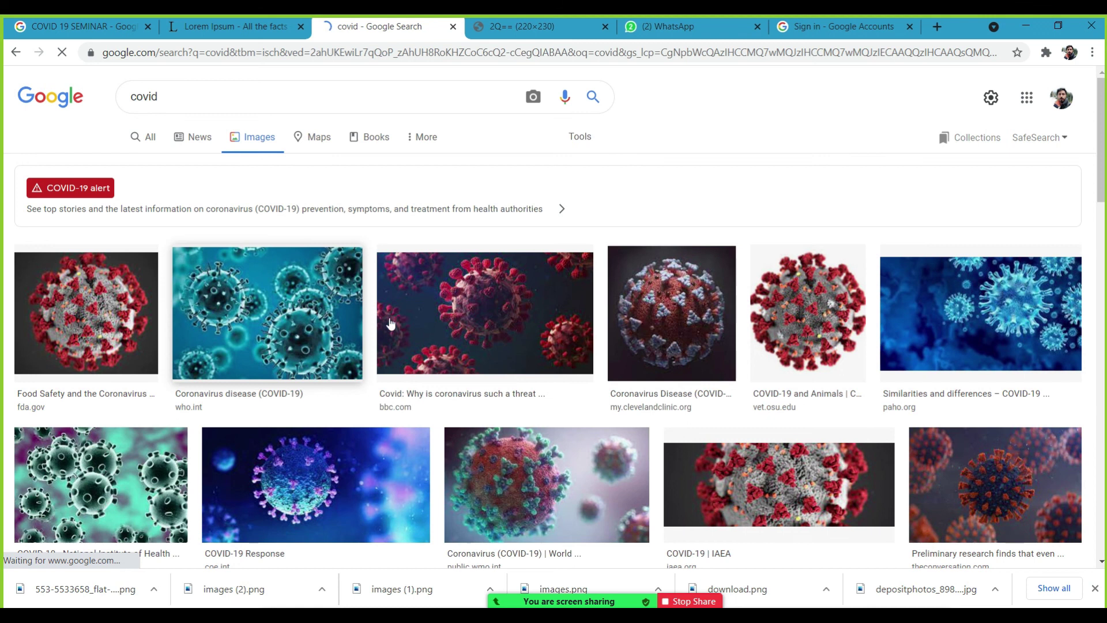
{"action": "left_click_drag", "start_coordinate": [1101, 194], "coordinate": [1091, 311]}
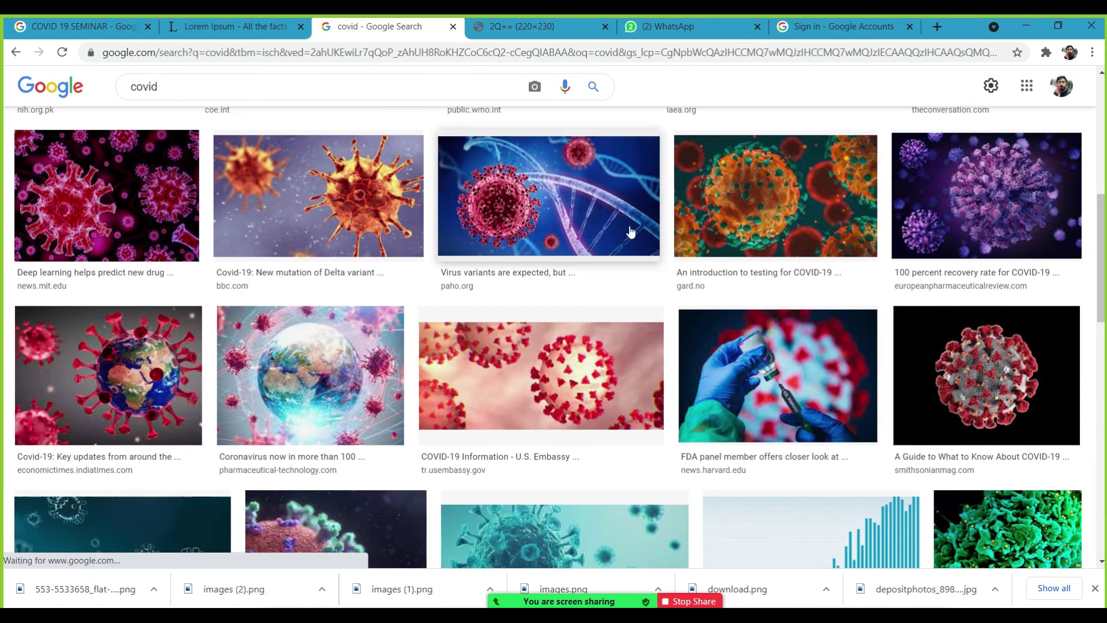
{"action": "left_click", "coordinate": [583, 208]}
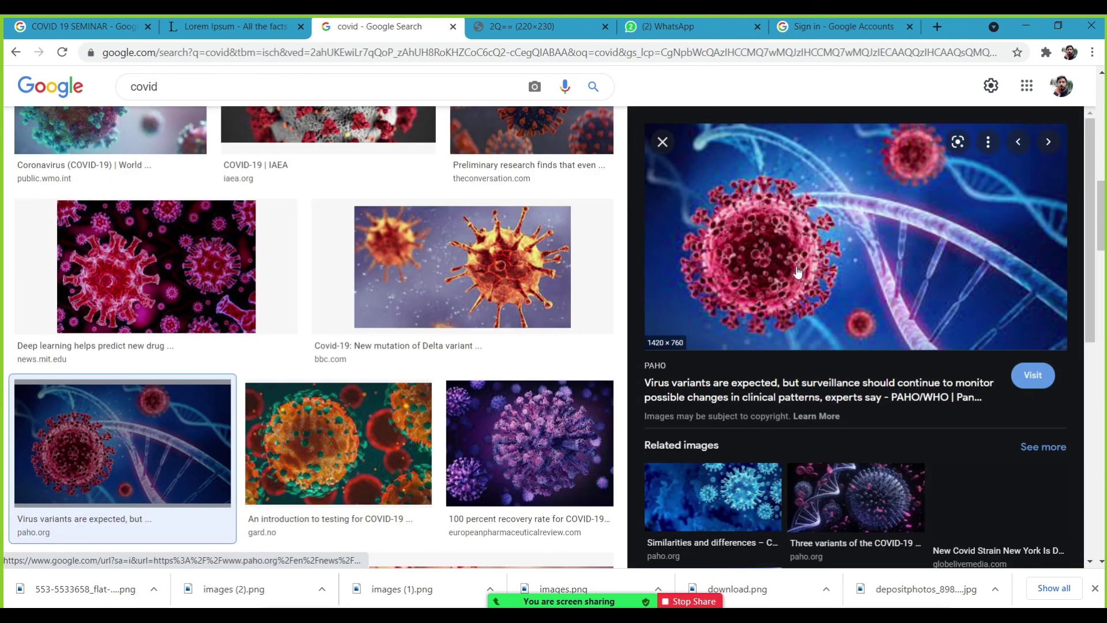
Open the virus image in a new tab, then go to its PAHO source article.
{"action": "right_click", "coordinate": [796, 268]}
{"action": "left_click", "coordinate": [855, 403]}
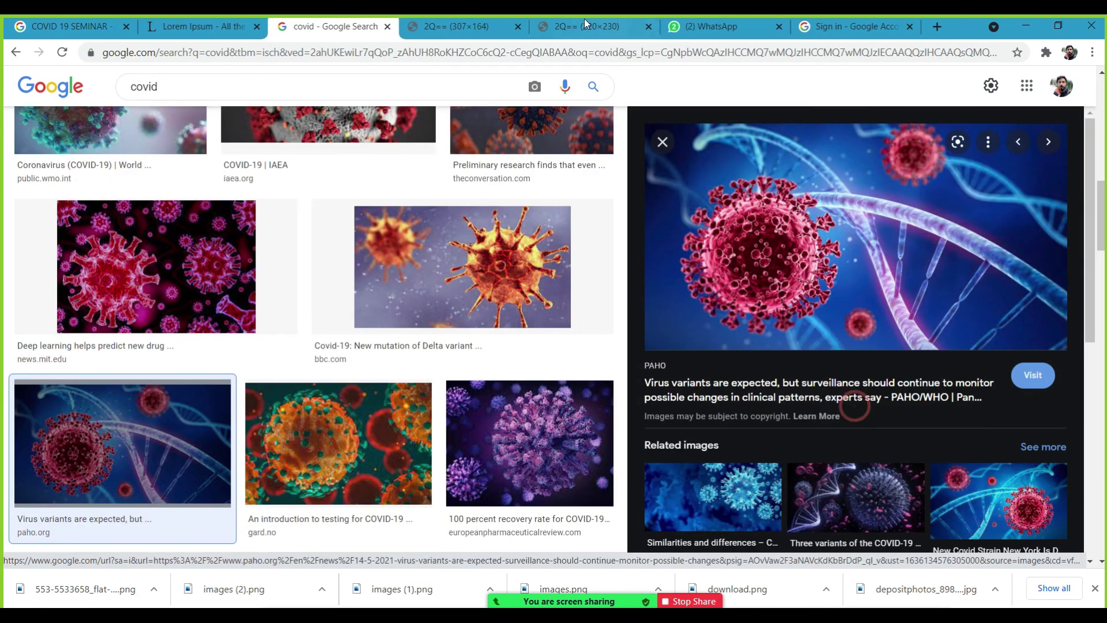
{"action": "left_click", "coordinate": [476, 27]}
{"action": "left_click", "coordinate": [331, 29]}
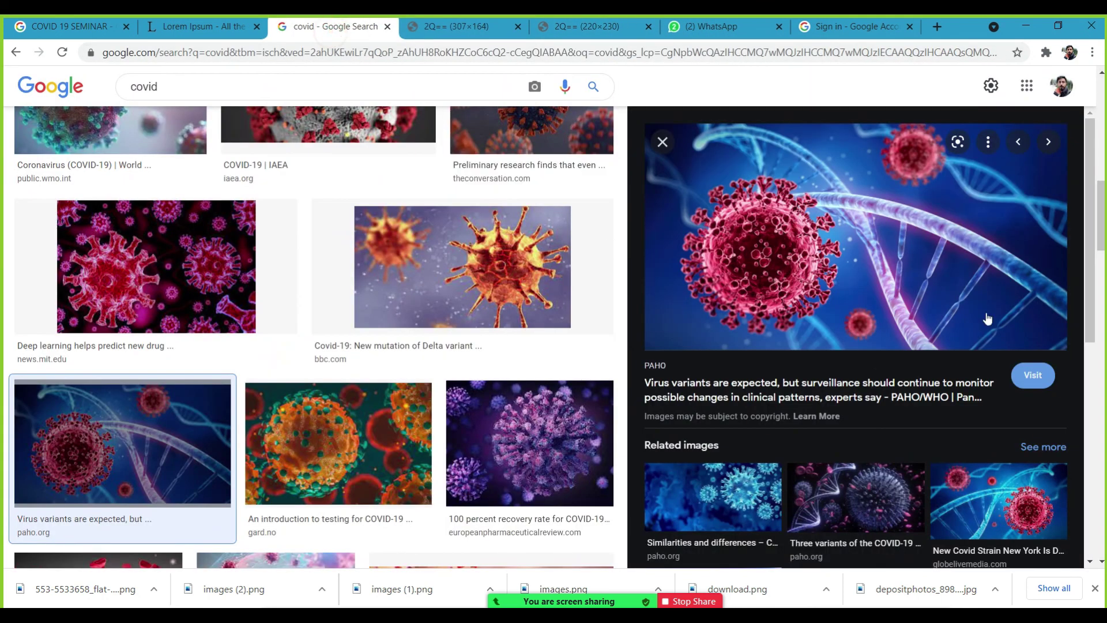
{"action": "left_click", "coordinate": [787, 232]}
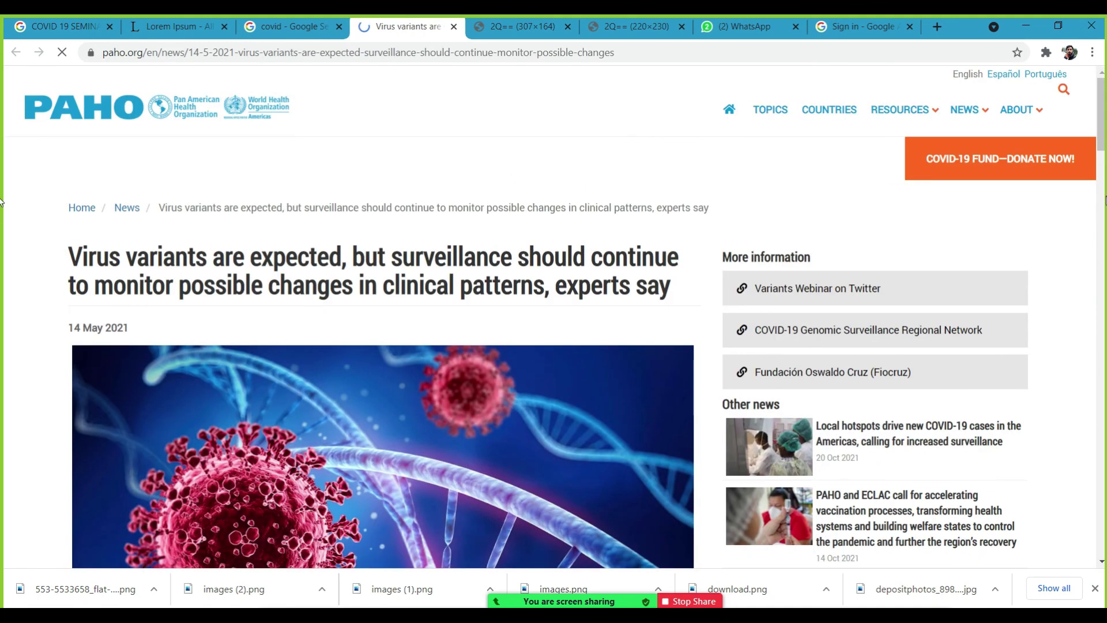
Save the article's virus-and-DNA image to the computer.
{"action": "scroll", "coordinate": [1103, 143], "scroll_direction": "down", "scroll_amount": 8}
{"action": "scroll", "coordinate": [404, 323], "scroll_direction": "up", "scroll_amount": 4}
{"action": "right_click", "coordinate": [379, 315]}
{"action": "left_click", "coordinate": [441, 342]}
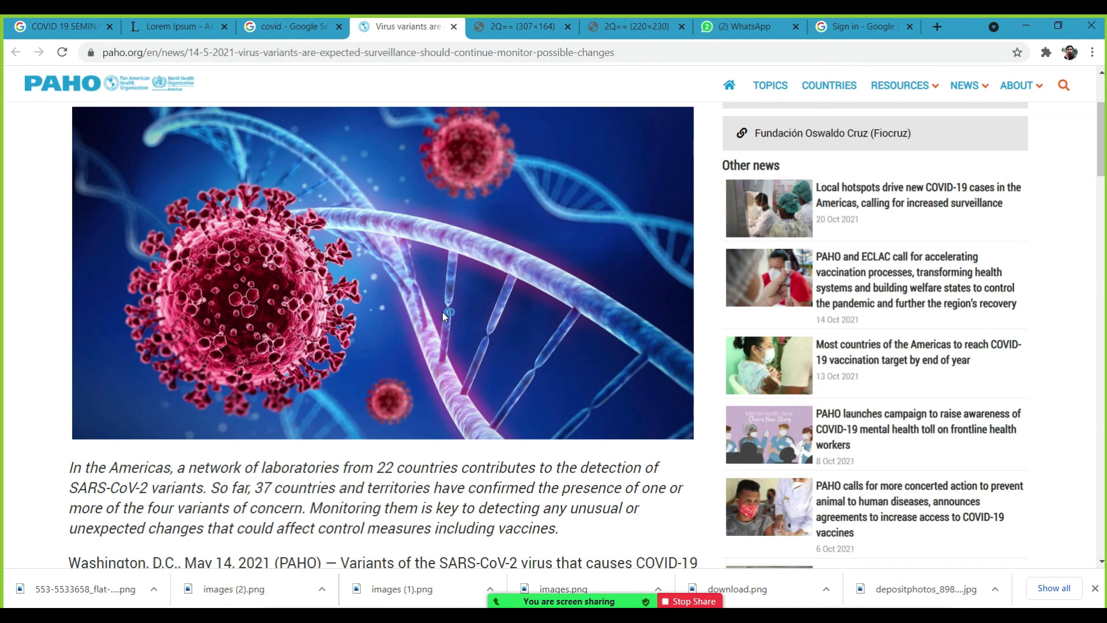
{"action": "key", "text": "Return"}
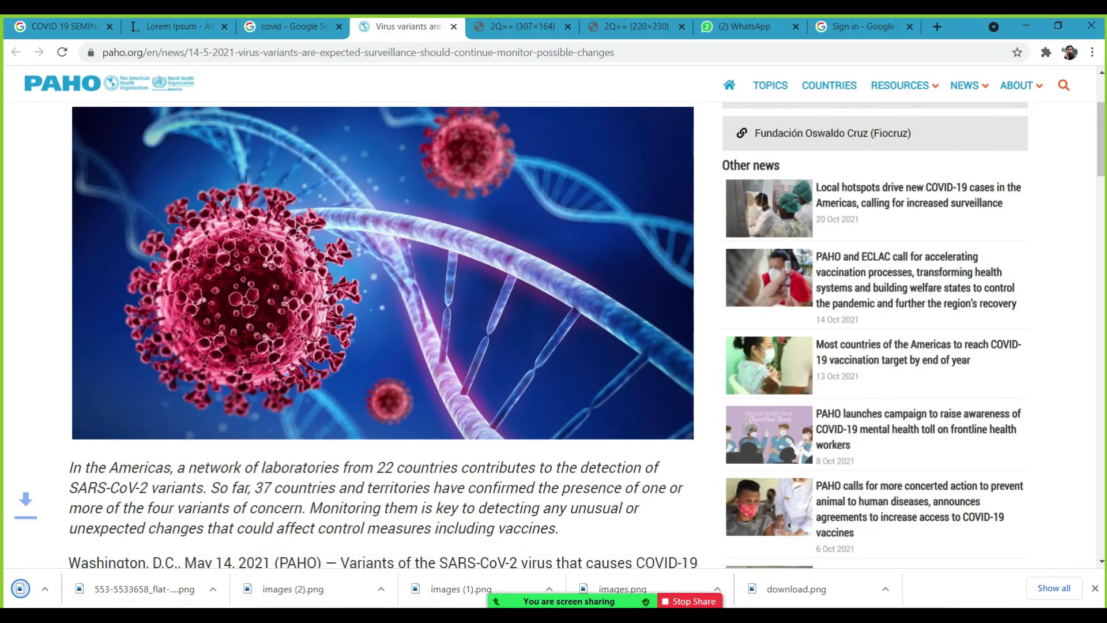
{"action": "key", "text": "alt+Tab"}
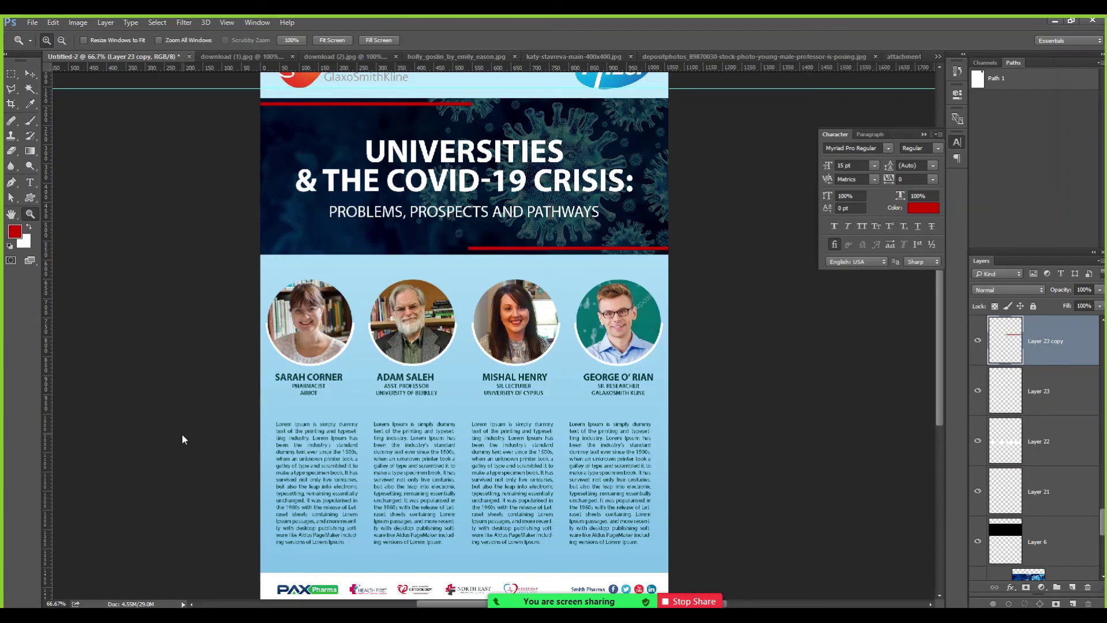
Change the meeting's screen share to the Photoshop window.
{"action": "key", "text": "ctrl+o"}
{"action": "key", "text": "Escape"}
{"action": "left_click", "coordinate": [617, 593]}
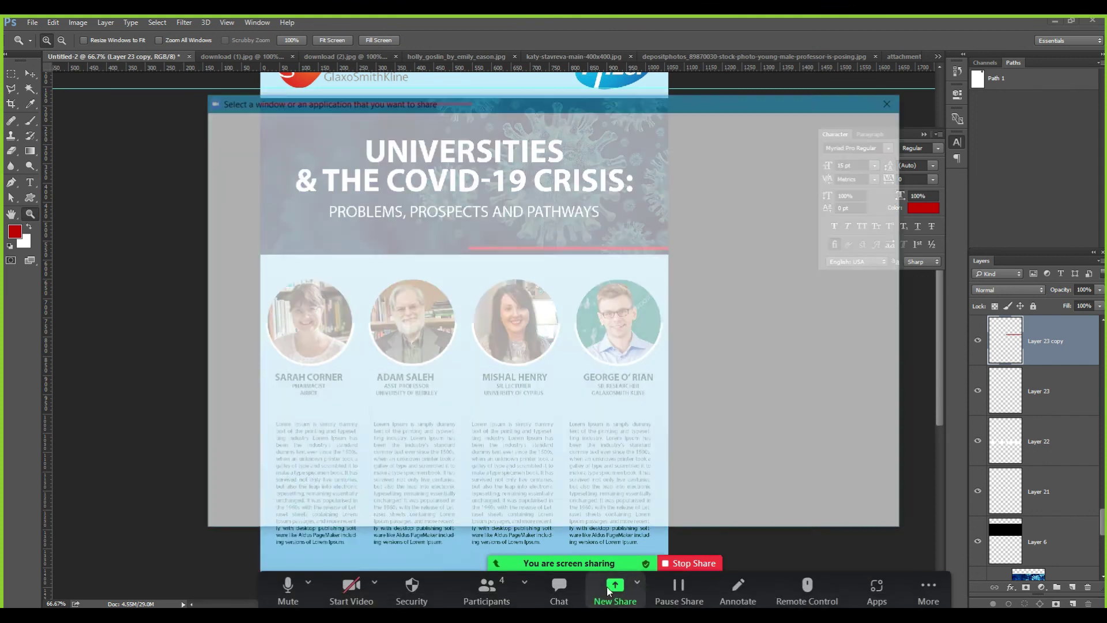
{"action": "left_click", "coordinate": [327, 308]}
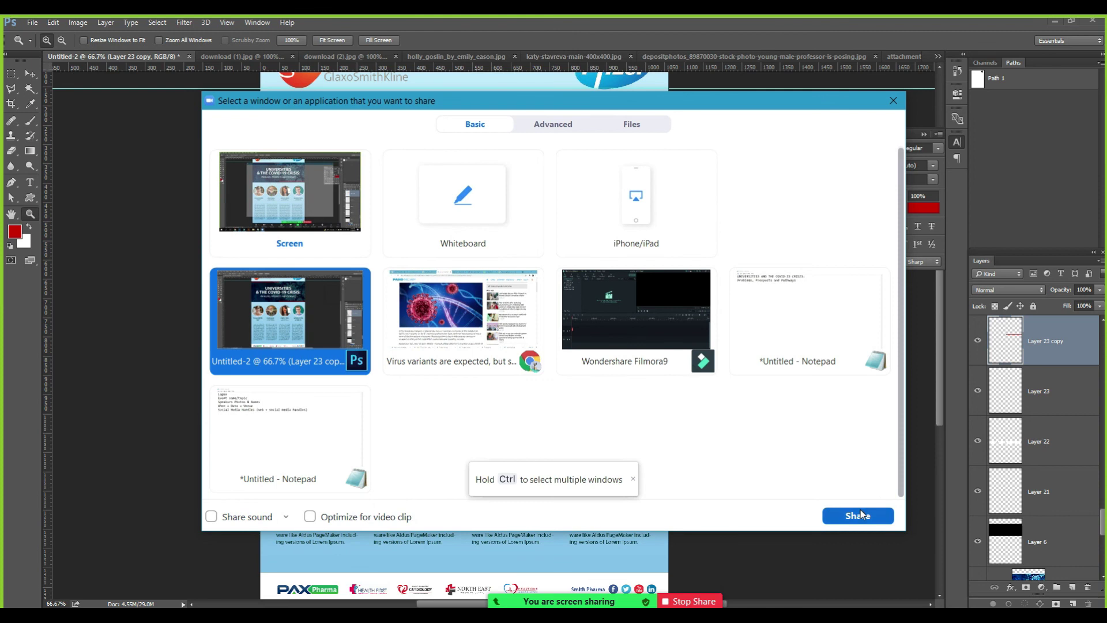
{"action": "left_click", "coordinate": [861, 514]}
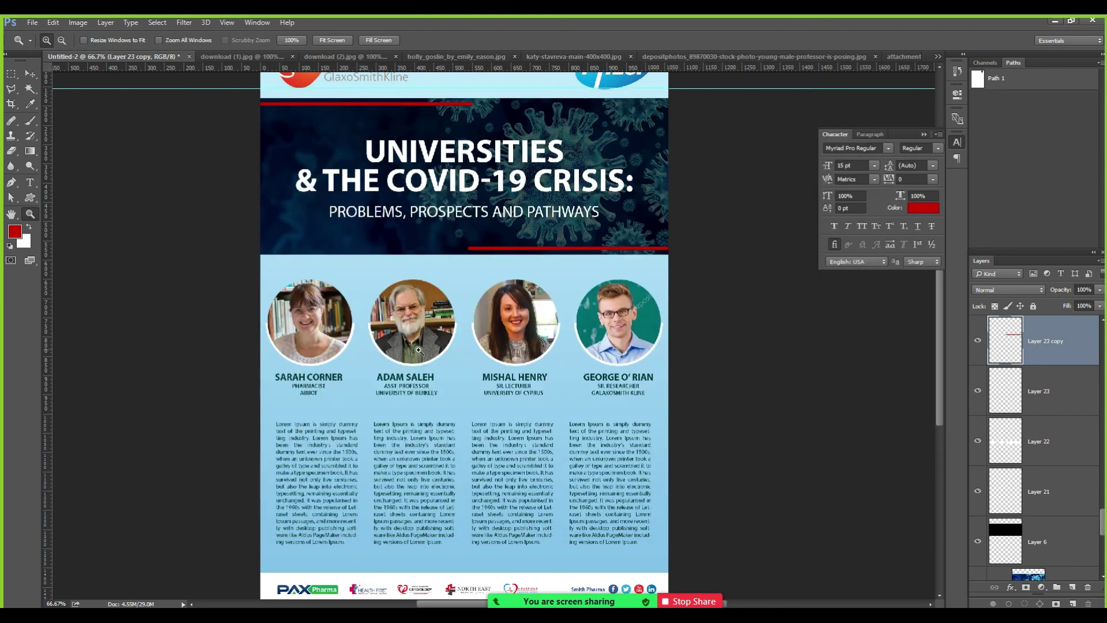
Open covid-19-variants, select all of it, and return to the Untitled-2 flyer.
{"action": "key", "text": "ctrl+o"}
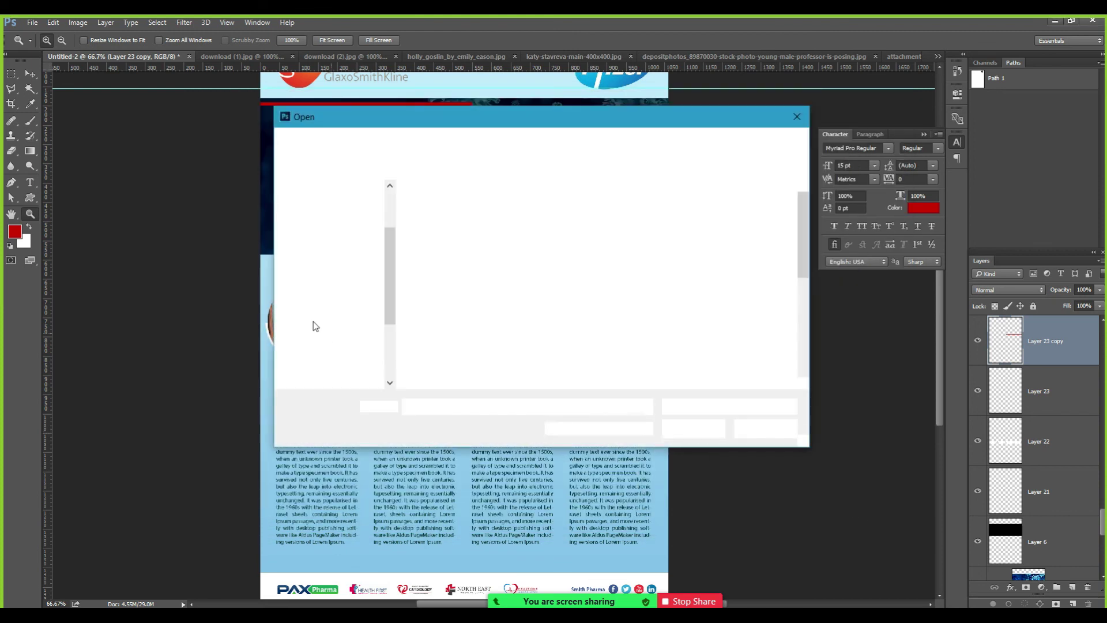
{"action": "double_click", "coordinate": [684, 243]}
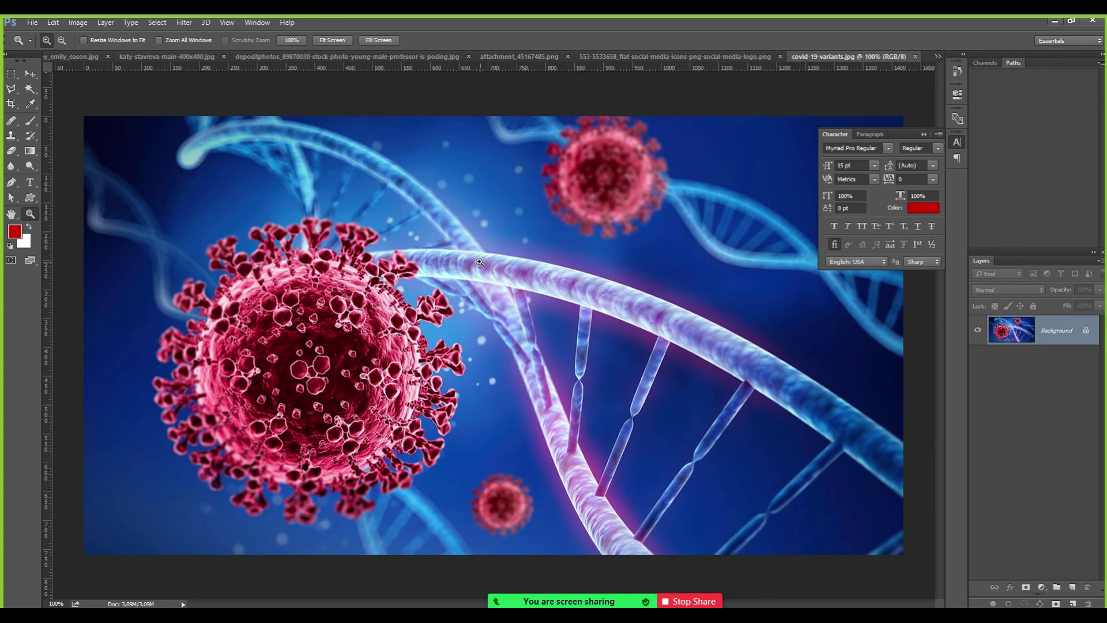
{"action": "key", "text": "ctrl+a"}
{"action": "left_click", "coordinate": [269, 22]}
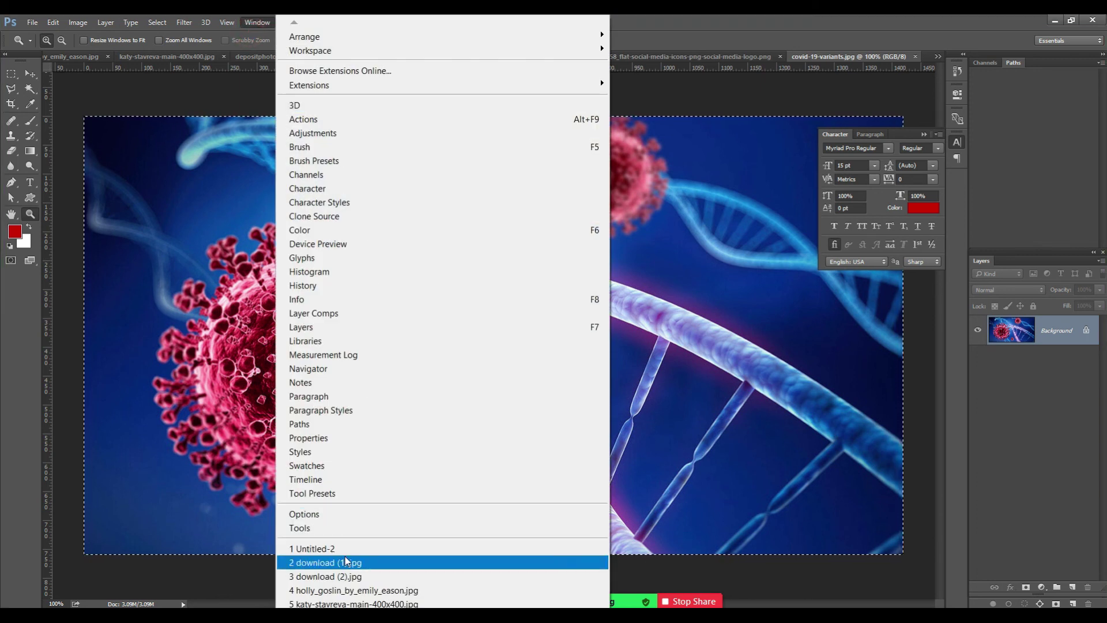
{"action": "left_click", "coordinate": [424, 547]}
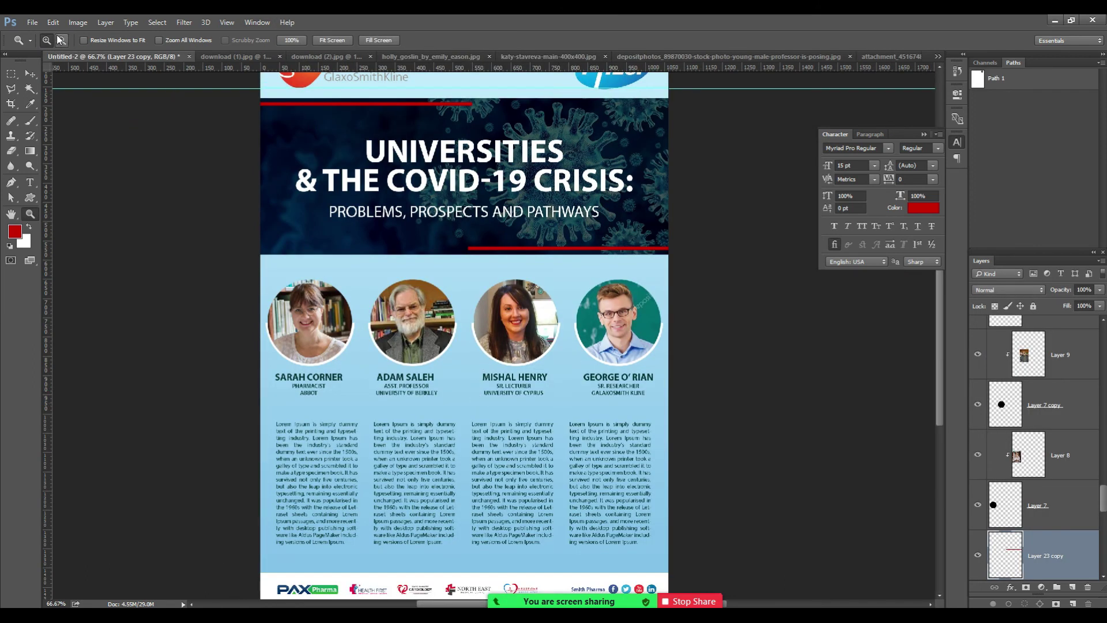
Paste the virus image above the Background copy layer using the Move tool with Auto-Select.
{"action": "left_click", "coordinate": [30, 73]}
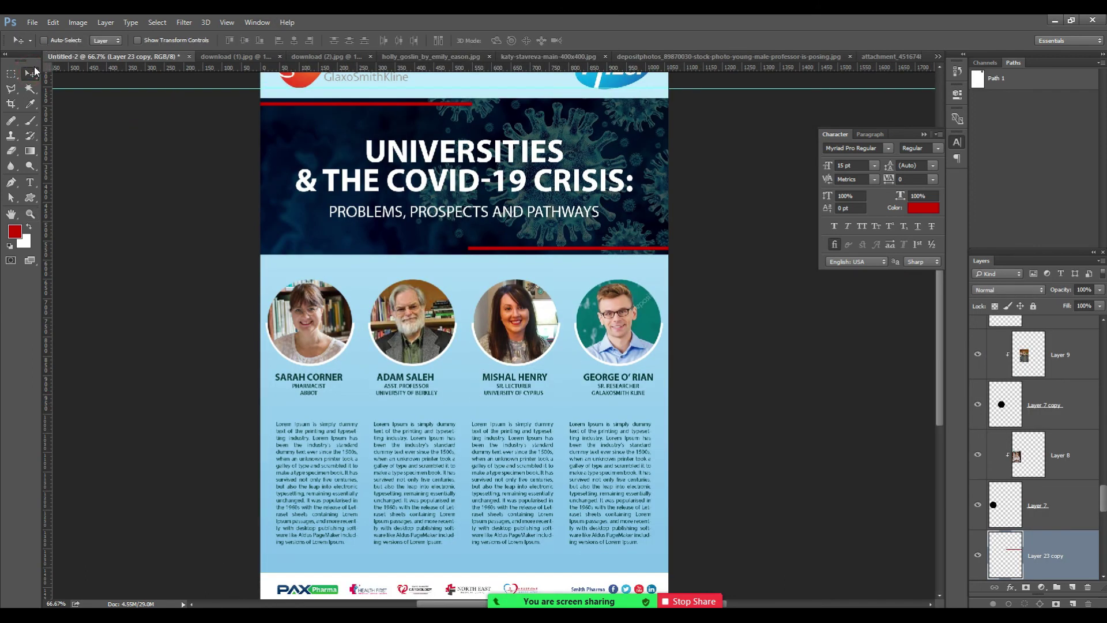
{"action": "left_click", "coordinate": [43, 40]}
{"action": "left_click", "coordinate": [348, 280]}
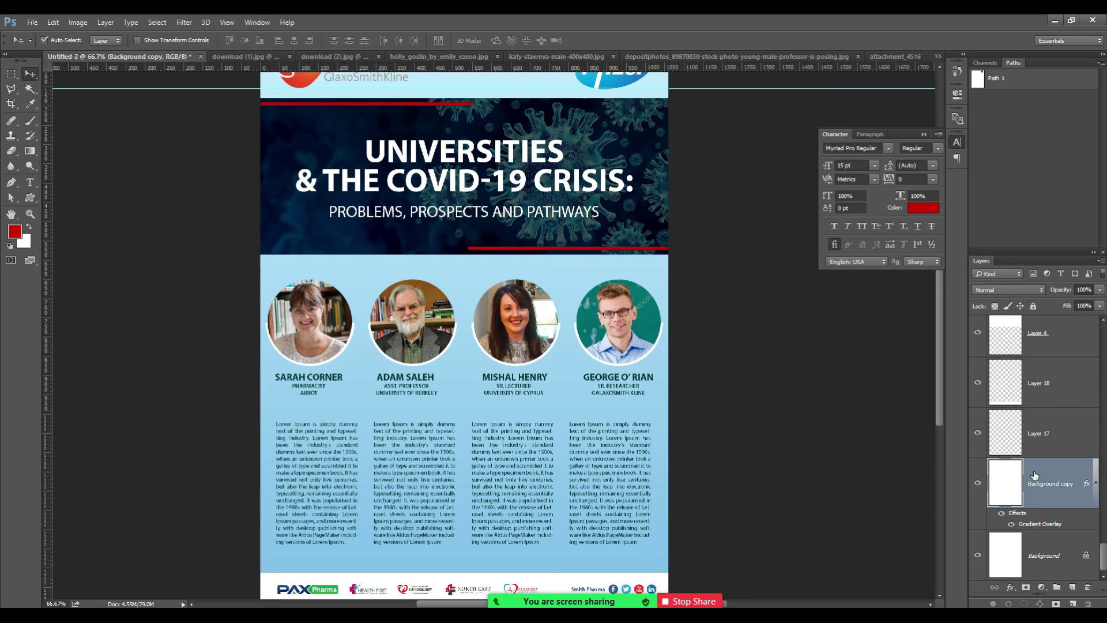
{"action": "key", "text": "ctrl+v"}
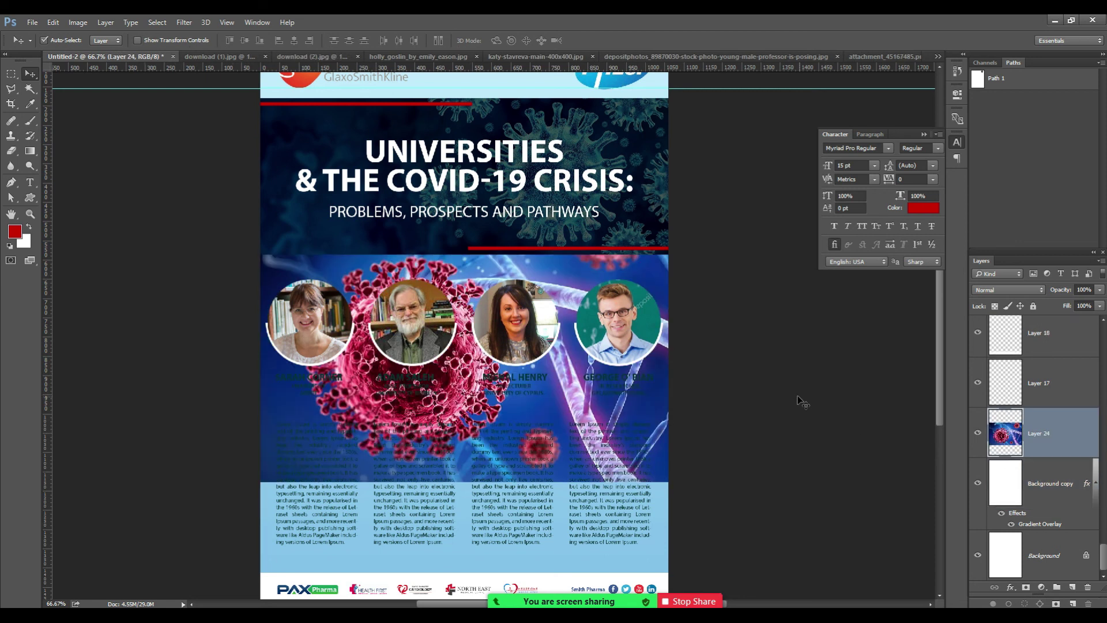
{"action": "key", "text": "ctrl+minus"}
{"action": "key", "text": "ctrl+minus"}
{"action": "key", "text": "ctrl+minus"}
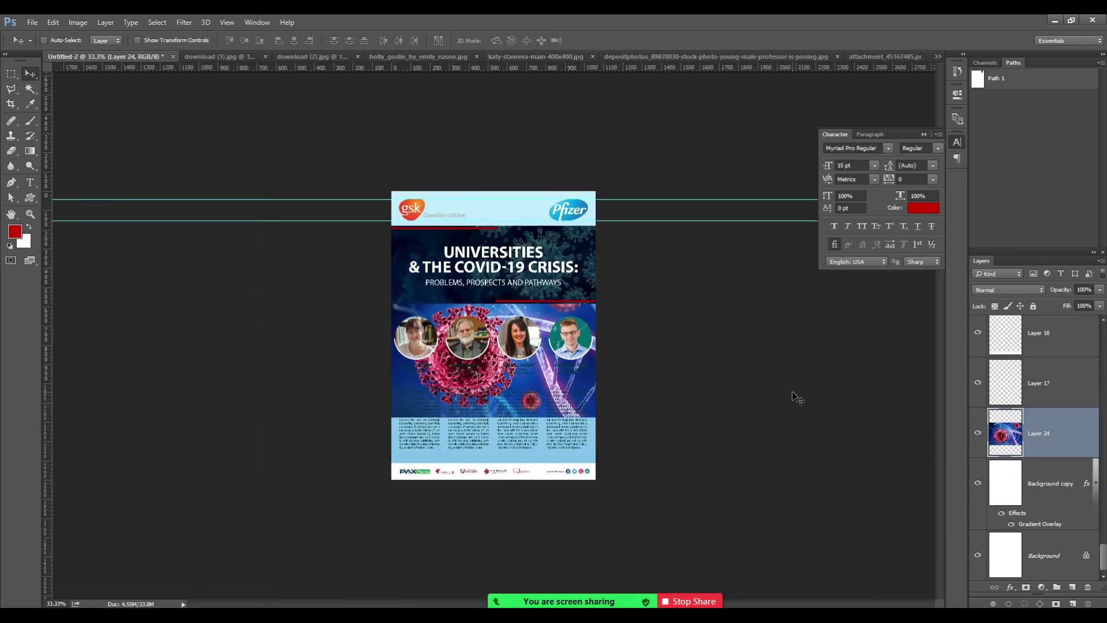
Move the virus image down, rotate it about 92°, and scale it to about 76.5%.
{"action": "key", "text": "ctrl+t"}
{"action": "left_click_drag", "start_coordinate": [578, 382], "coordinate": [570, 432]}
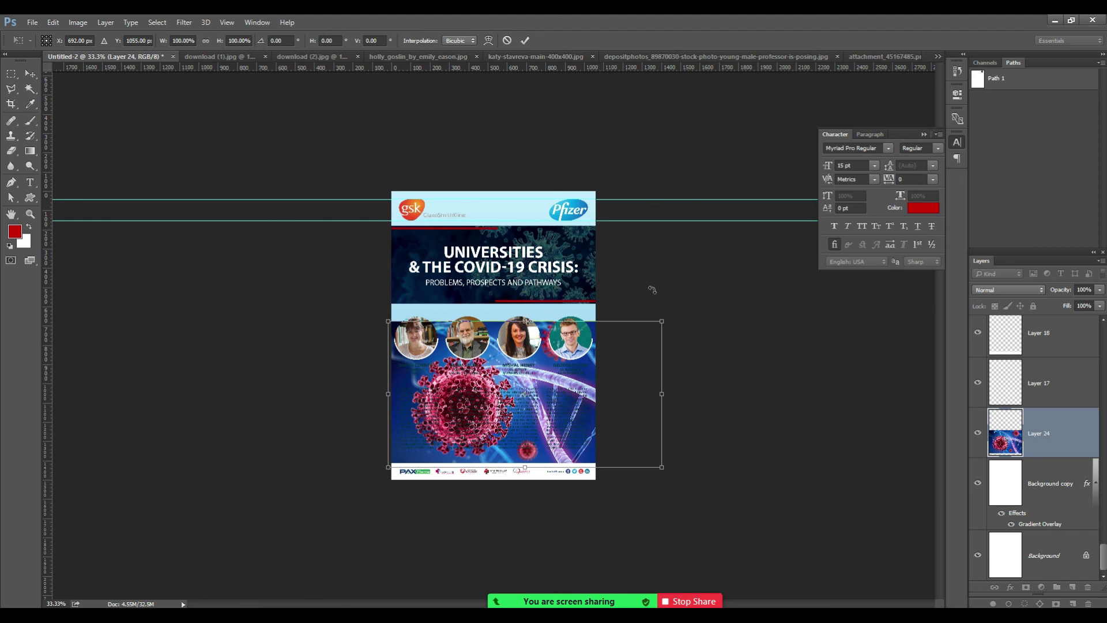
{"action": "left_click_drag", "start_coordinate": [663, 284], "coordinate": [803, 174]}
{"action": "left_click_drag", "start_coordinate": [663, 321], "coordinate": [600, 353]}
{"action": "key", "text": "Return"}
{"action": "key", "text": "z"}
{"action": "left_click", "coordinate": [542, 406]}
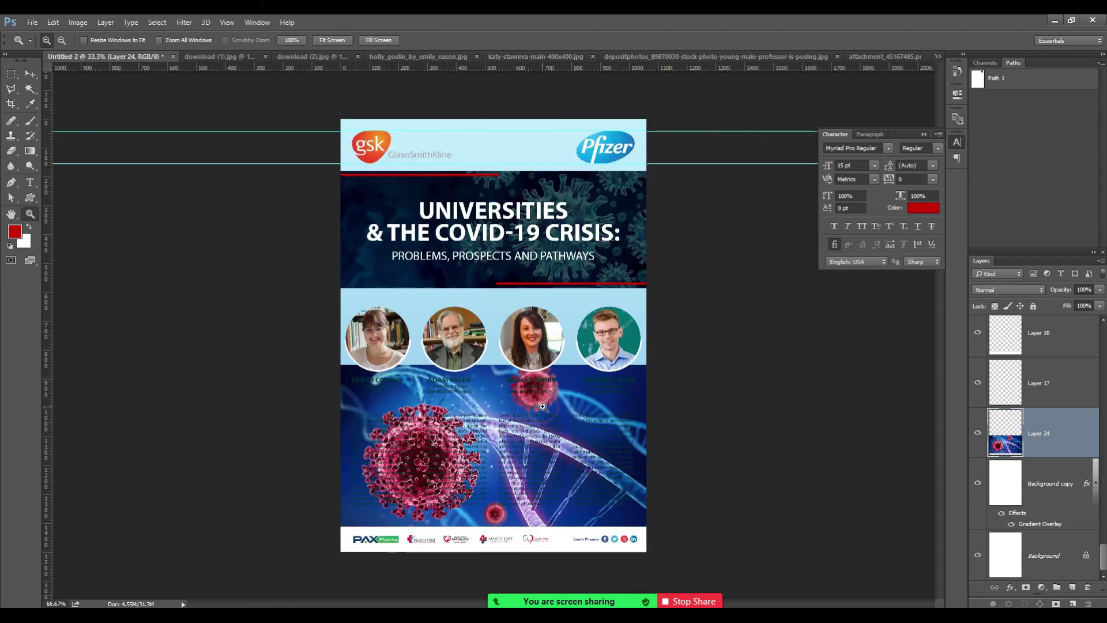
Draw a rectangular marquee over the virus image behind the speaker photos and names.
{"action": "left_click", "coordinate": [541, 407]}
{"action": "left_click", "coordinate": [533, 441]}
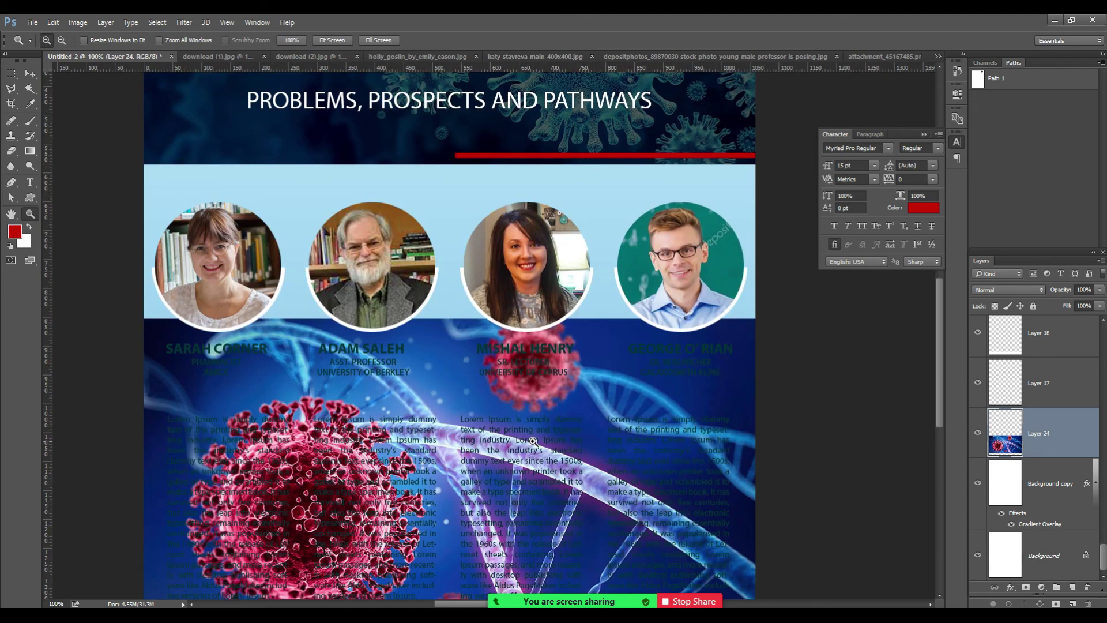
{"action": "left_click", "coordinate": [533, 440], "text": "alt"}
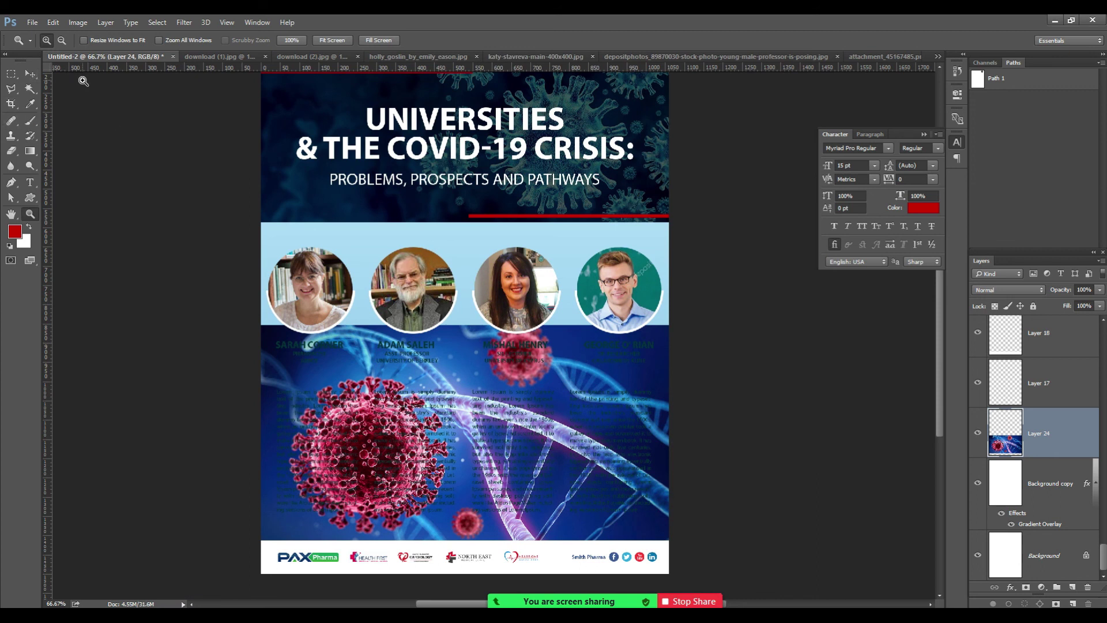
{"action": "left_click", "coordinate": [11, 75]}
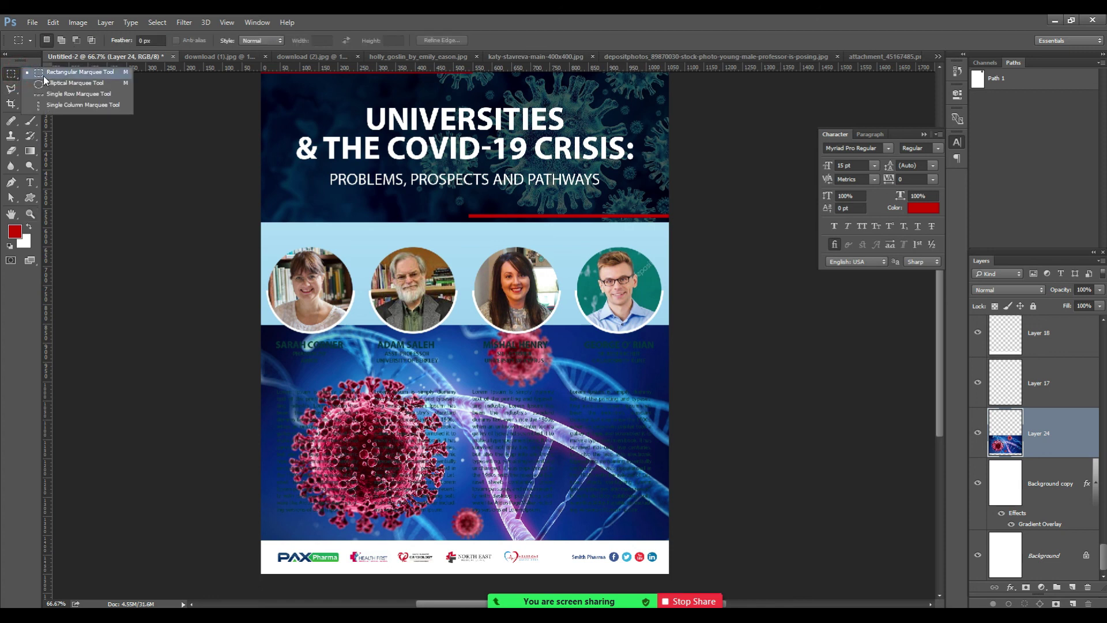
{"action": "left_click", "coordinate": [40, 75]}
{"action": "left_click_drag", "start_coordinate": [176, 177], "coordinate": [746, 410]}
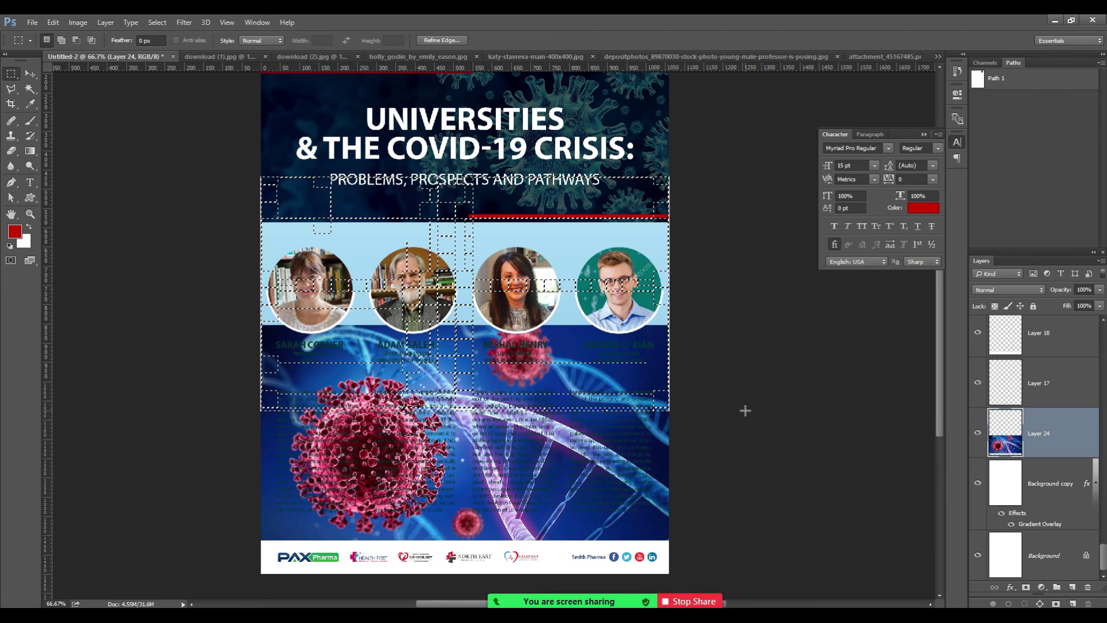
Feather the selection by 7 px, delete that part of the image, and deselect.
{"action": "key", "text": "shift+F6"}
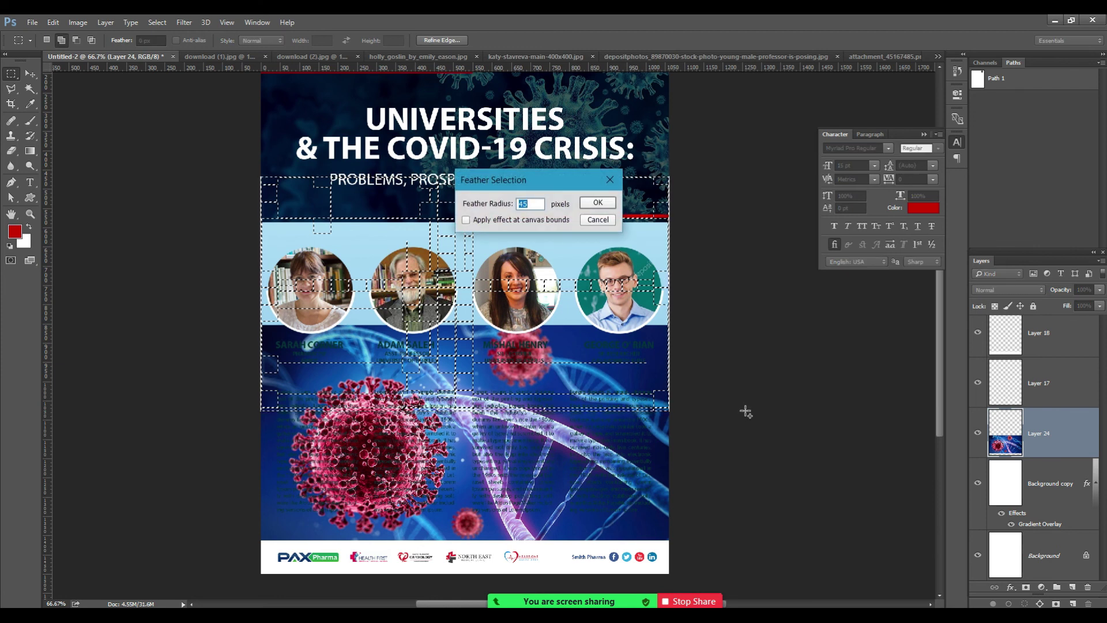
{"action": "type", "text": "70"}
{"action": "key", "text": "Return"}
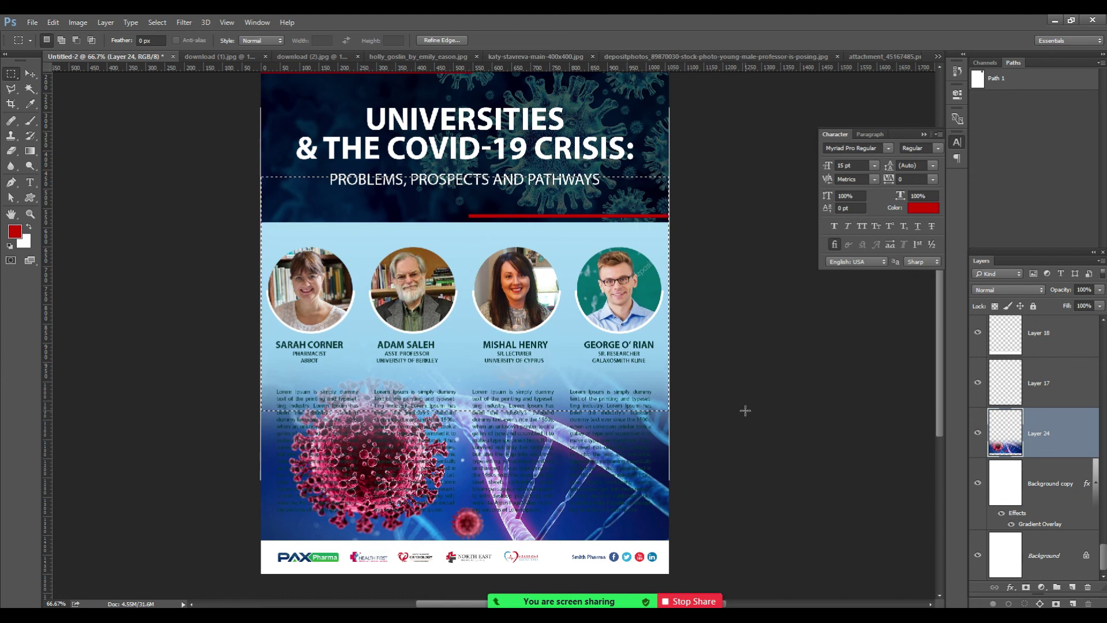
{"action": "key", "text": "ctrl+d"}
{"action": "key", "text": "z"}
{"action": "left_click", "coordinate": [454, 446]}
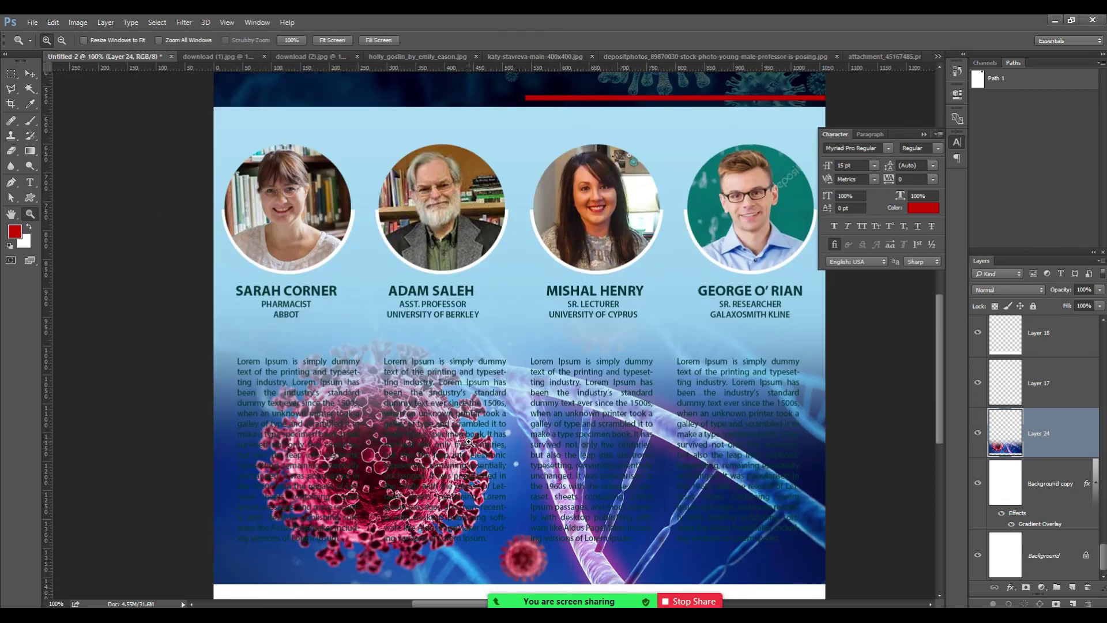
{"action": "left_click", "coordinate": [506, 434]}
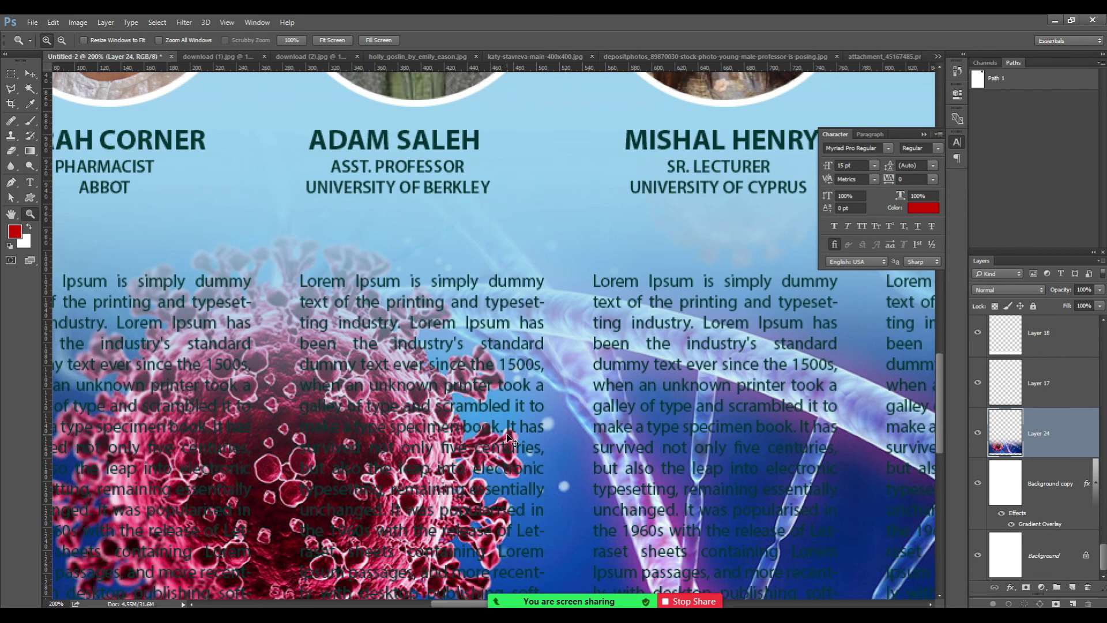
{"action": "left_click", "coordinate": [507, 437], "text": "alt"}
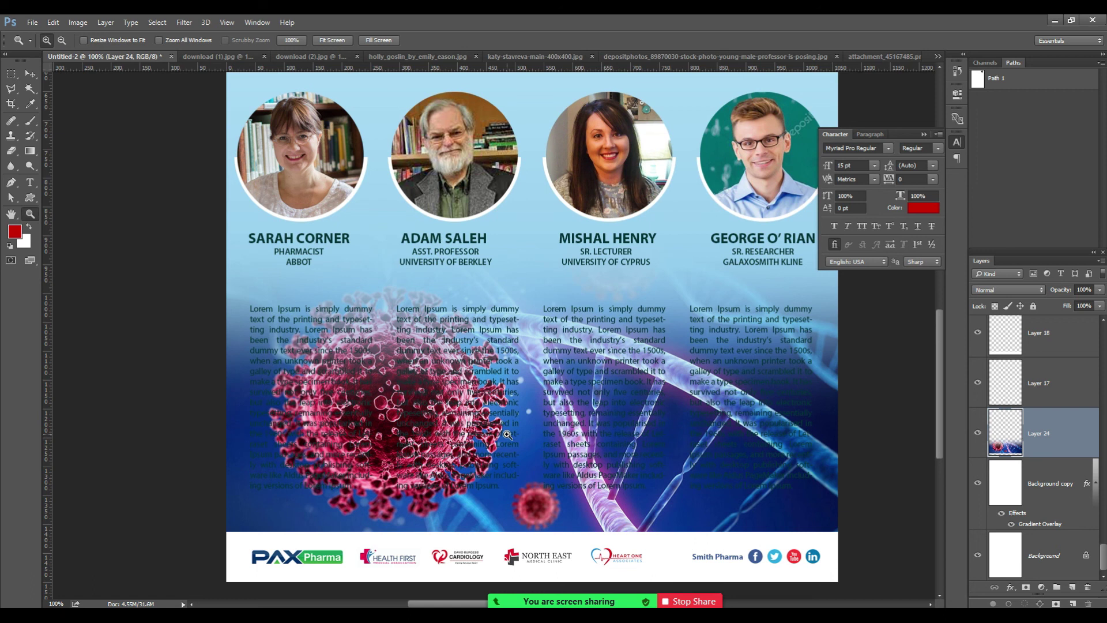
Try Multiply, Soft Light, Darken and other blend modes on Layer 24, settling on Multiply.
{"action": "left_click", "coordinate": [1000, 291]}
{"action": "left_click", "coordinate": [997, 331]}
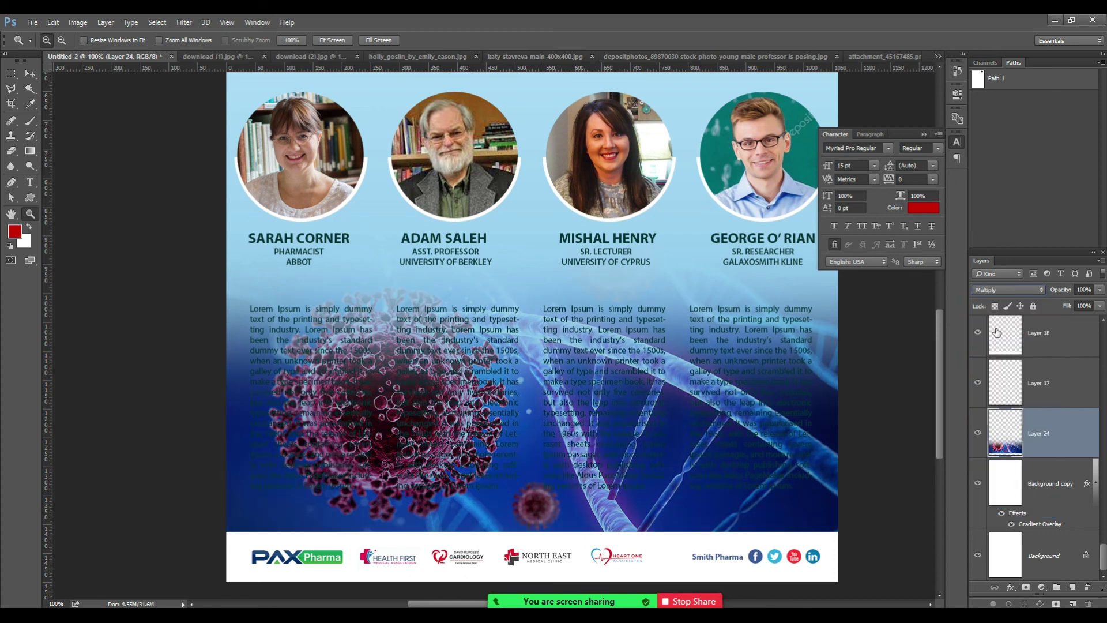
{"action": "left_click", "coordinate": [979, 289]}
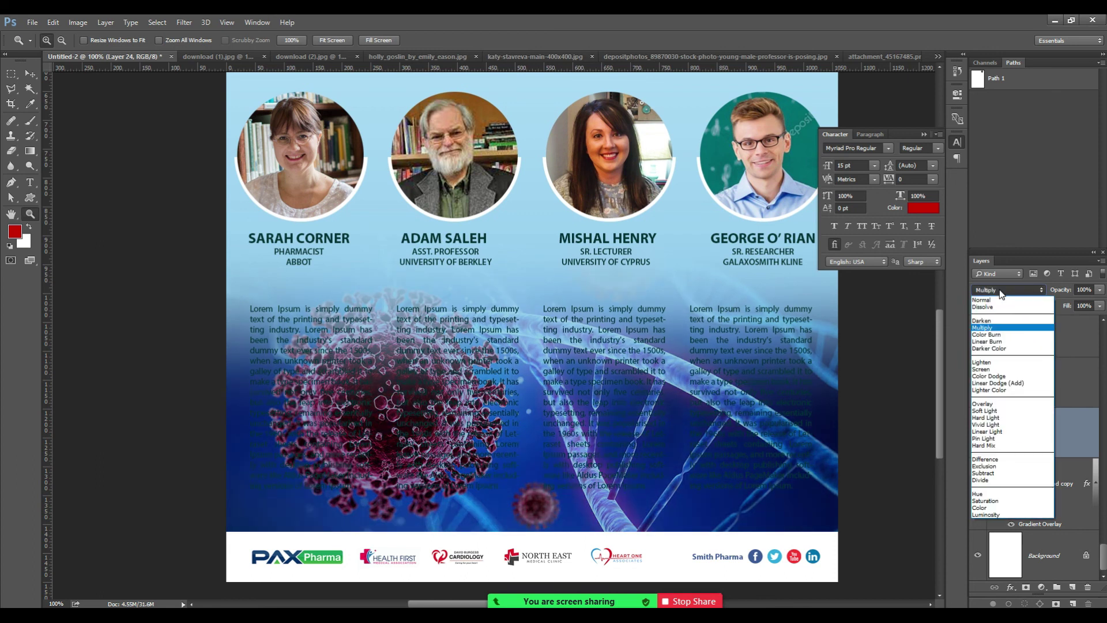
{"action": "left_click", "coordinate": [996, 409]}
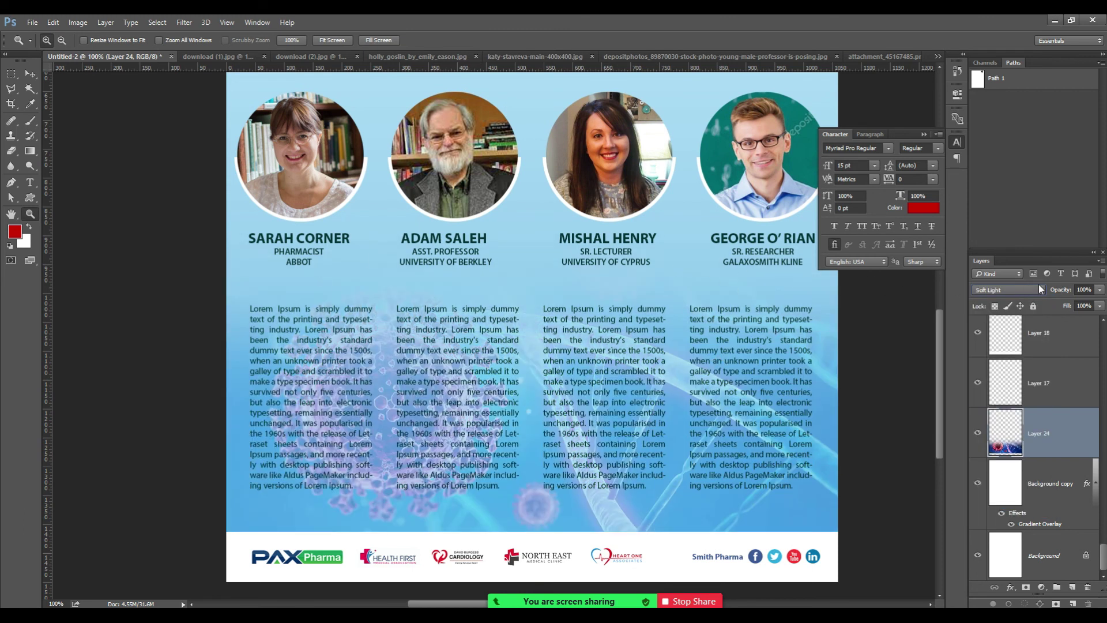
{"action": "left_click", "coordinate": [995, 289]}
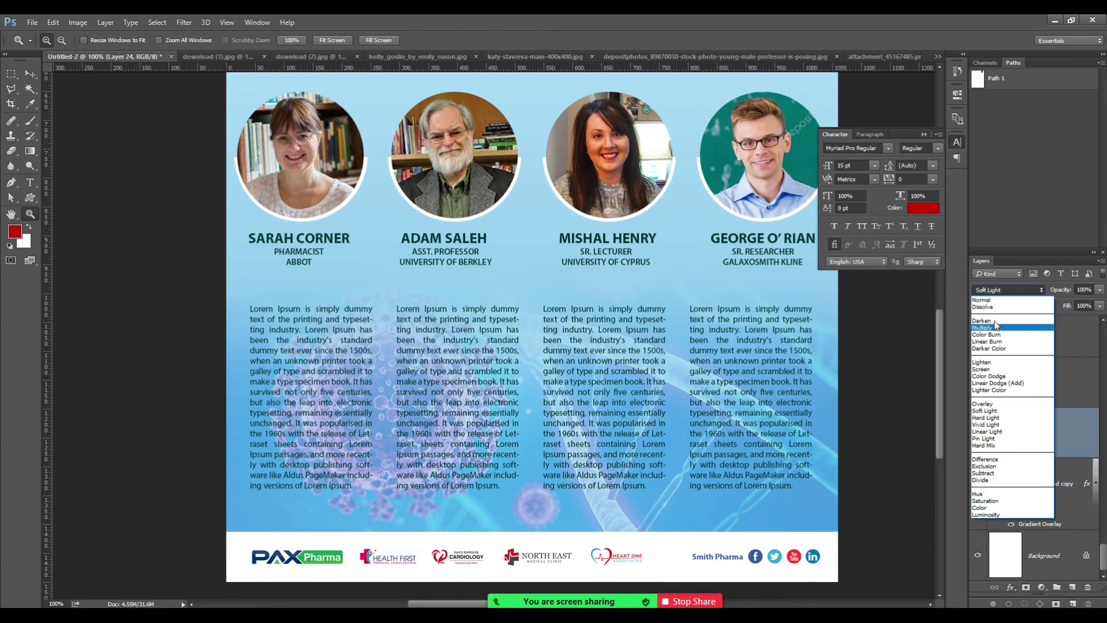
{"action": "left_click", "coordinate": [995, 321]}
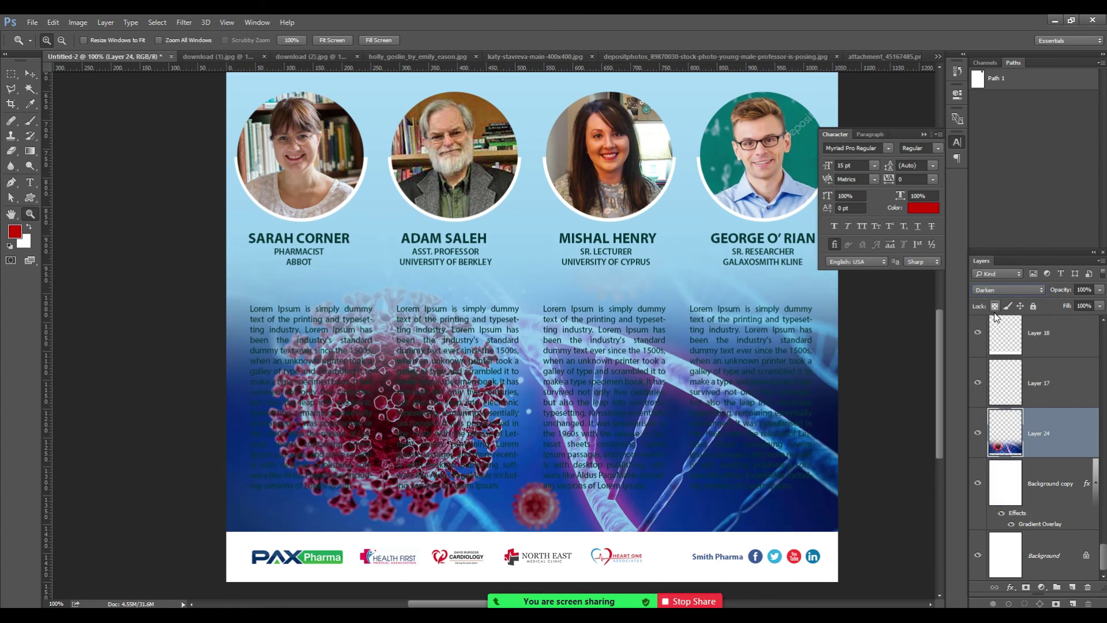
{"action": "key", "text": "Down"}
{"action": "key", "text": "Down"}
{"action": "key", "text": "Down"}
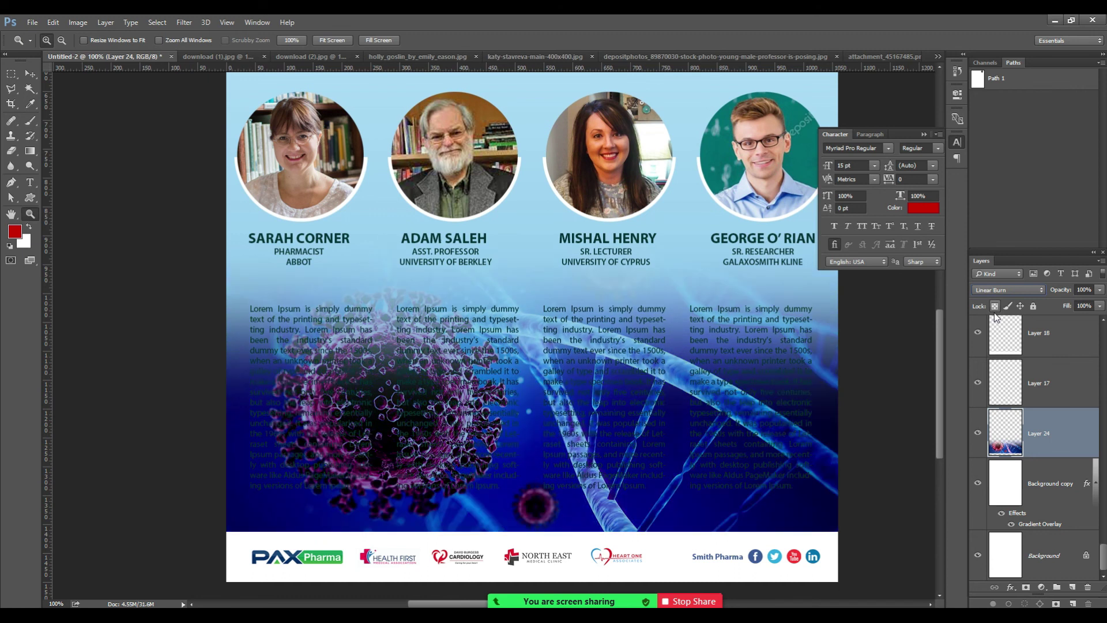
{"action": "key", "text": "Down"}
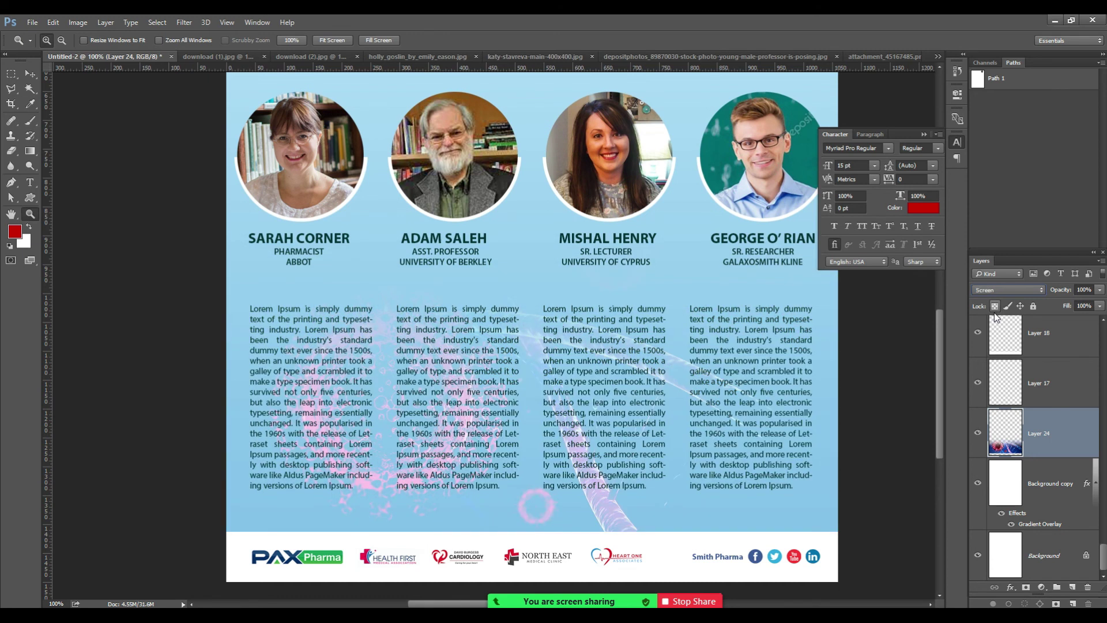
{"action": "key", "text": "Down"}
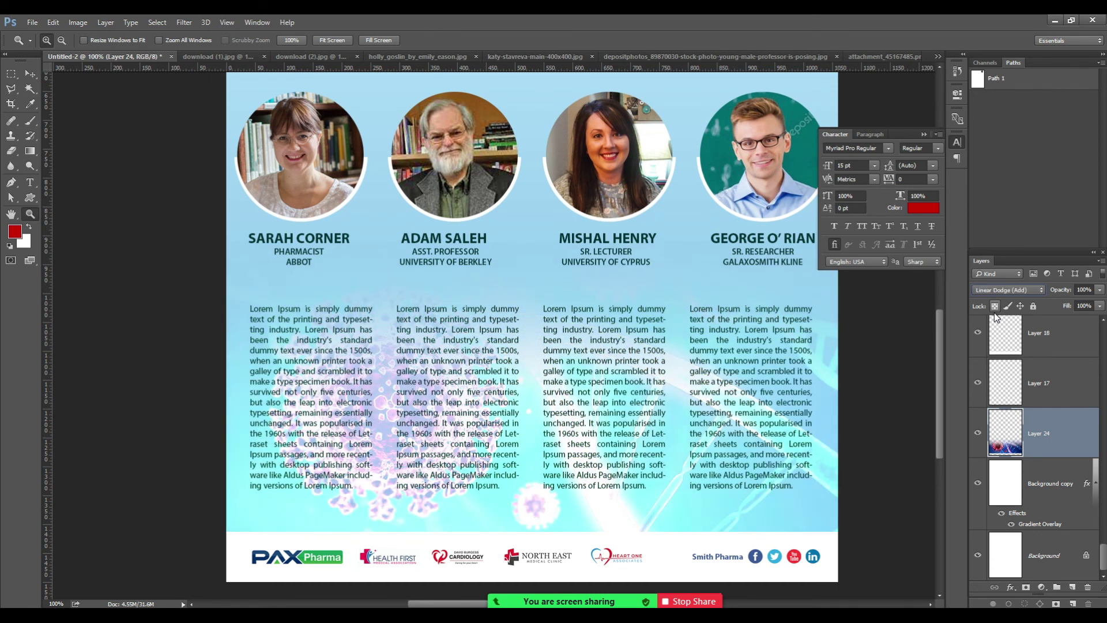
{"action": "left_click", "coordinate": [1008, 289]}
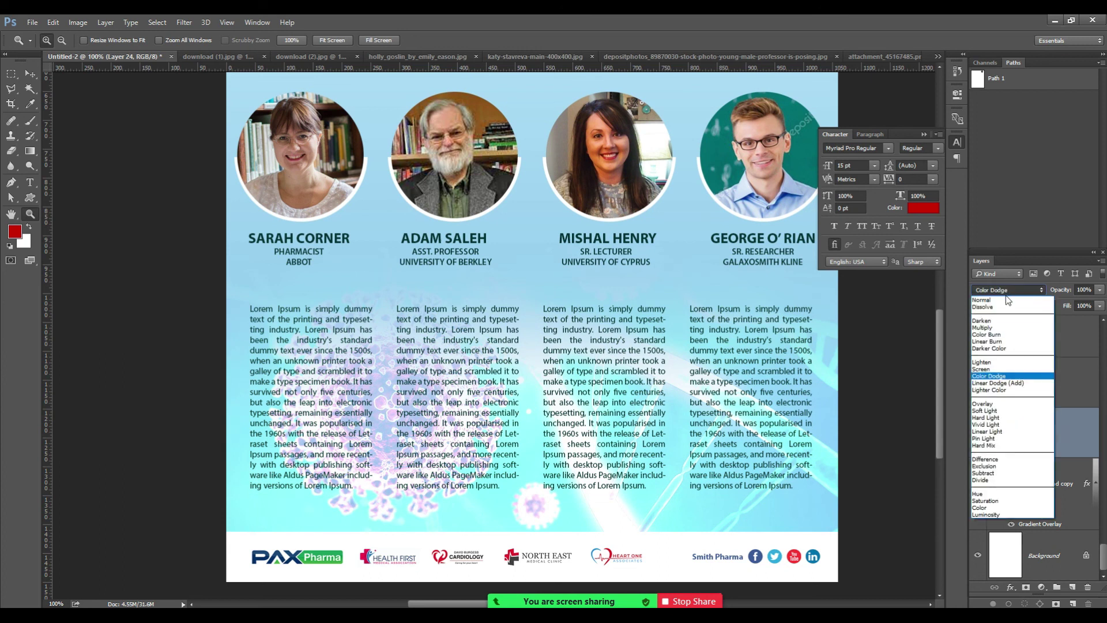
{"action": "left_click", "coordinate": [993, 327]}
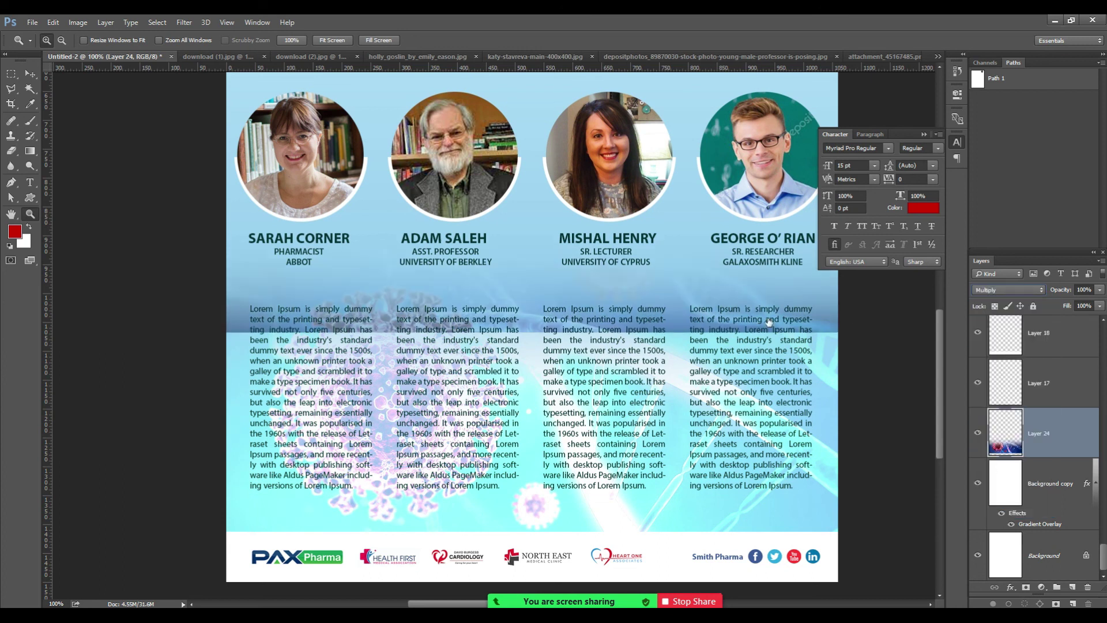
Set Layer 24's opacity to 25%.
{"action": "left_click", "coordinate": [1082, 289]}
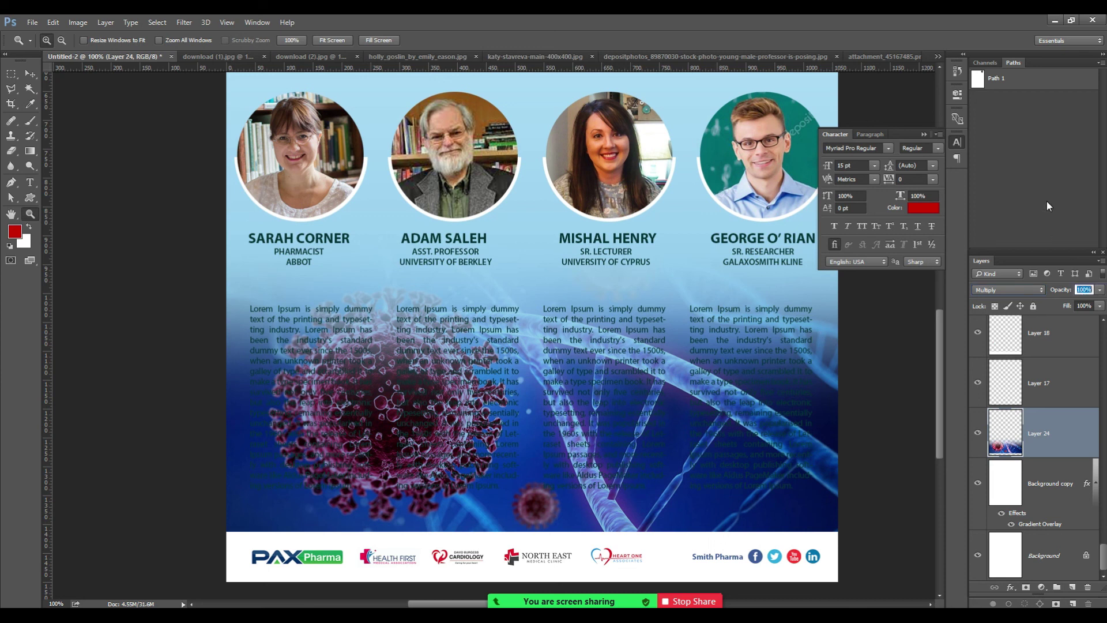
{"action": "type", "text": "25"}
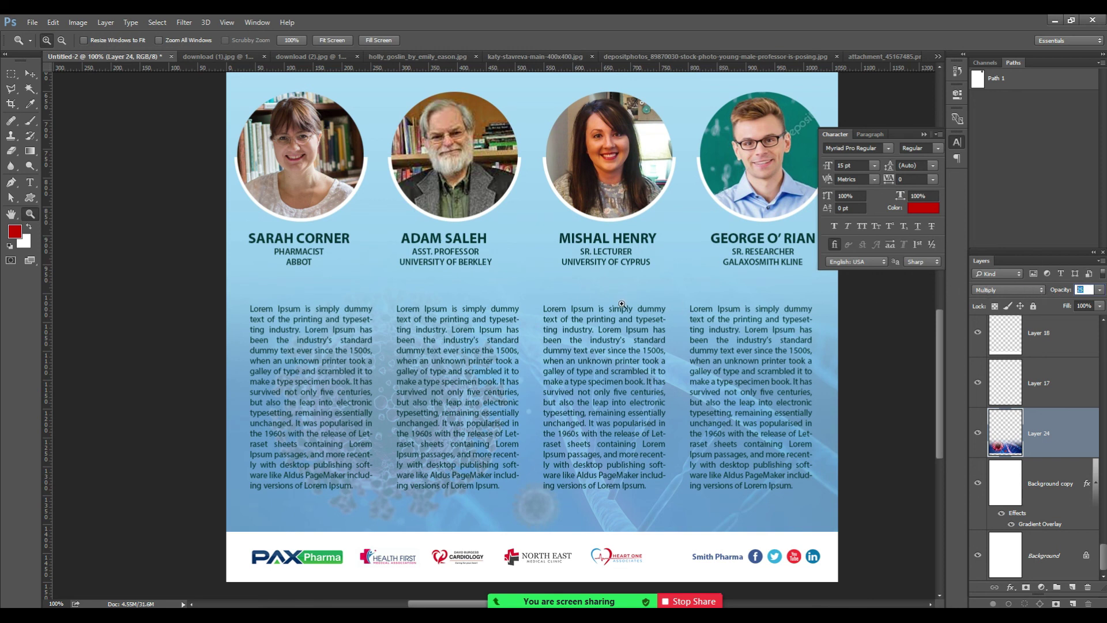
{"action": "left_click", "coordinate": [30, 74]}
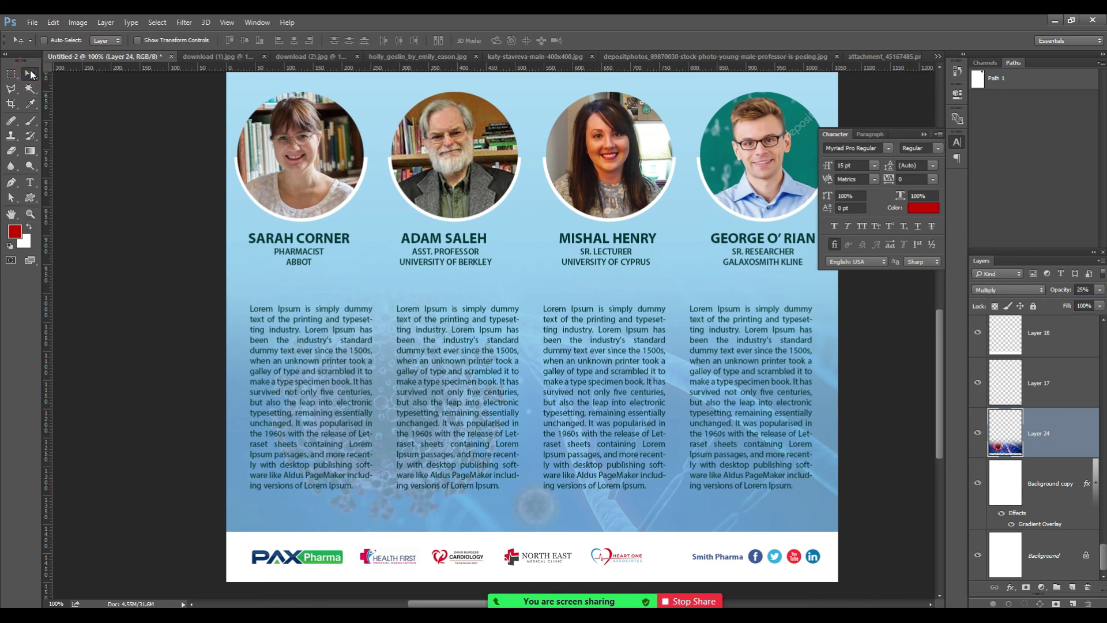
Flip the virus image vertically and move it up behind the speakers.
{"action": "key", "text": "ctrl+0"}
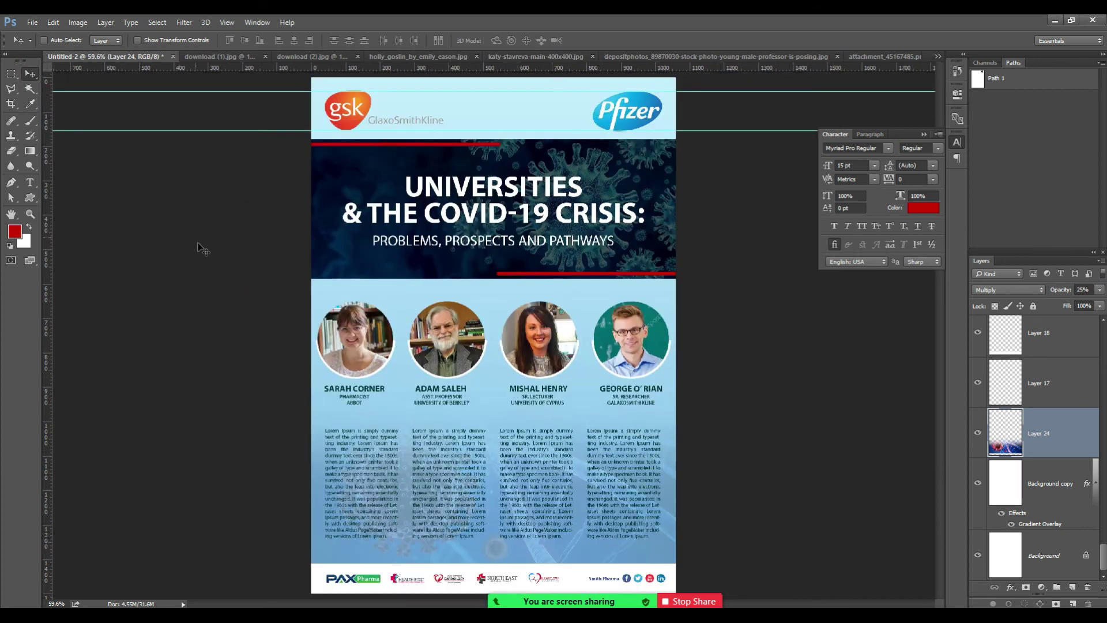
{"action": "key", "text": "ctrl+t"}
{"action": "right_click", "coordinate": [451, 475]}
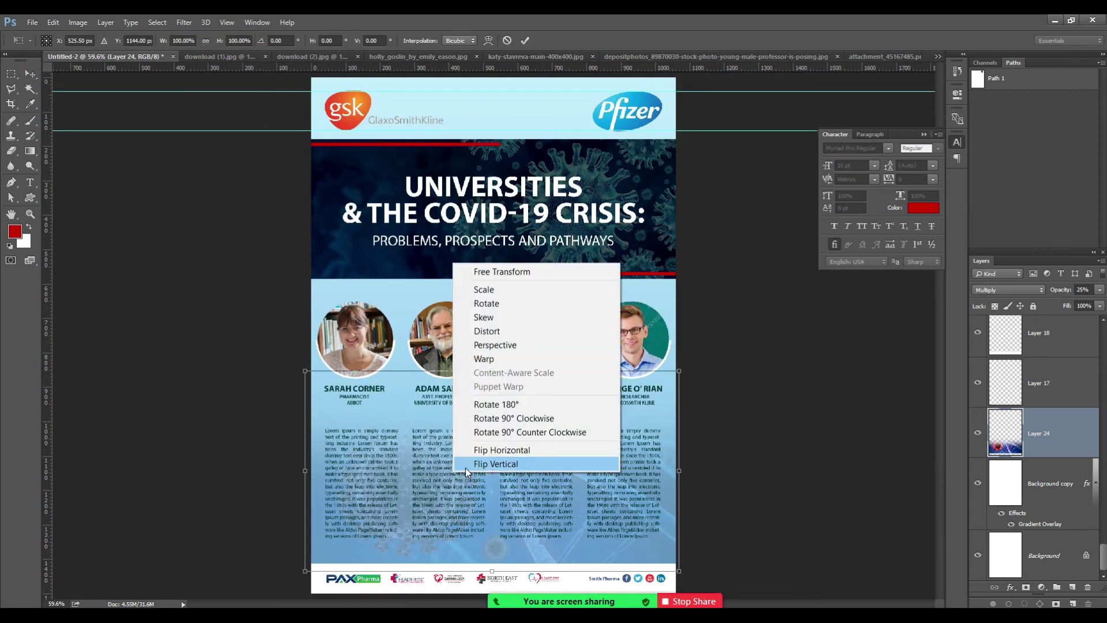
{"action": "left_click", "coordinate": [468, 465]}
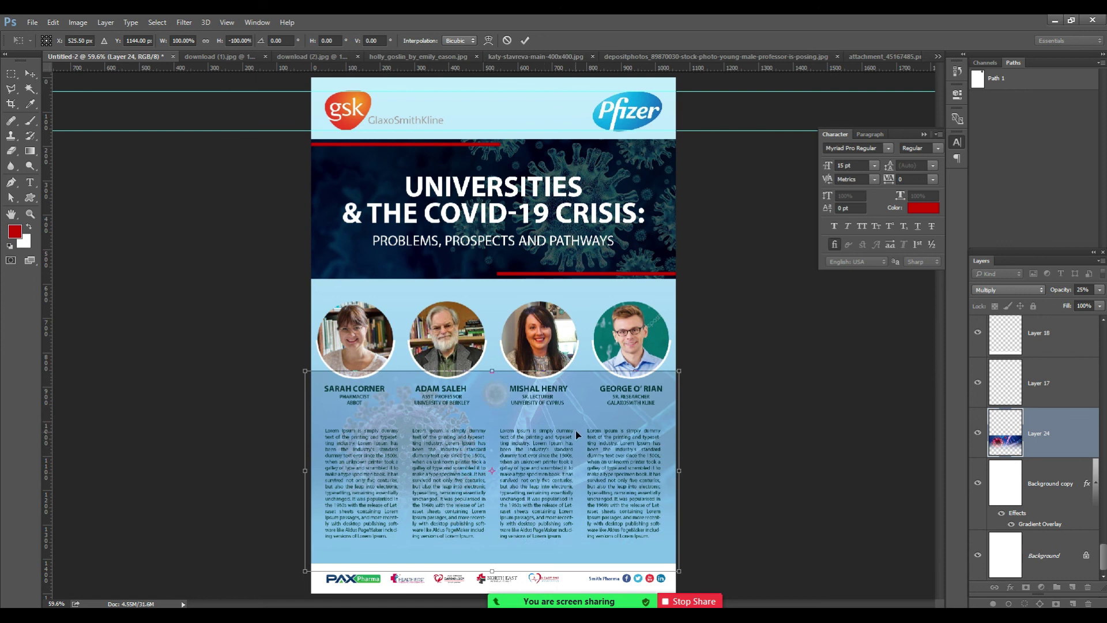
{"action": "left_click_drag", "start_coordinate": [599, 414], "coordinate": [600, 320]}
{"action": "key", "text": "Return"}
Zoom in on the speaker names to check the faint blend, then fit the poster on screen.
{"action": "key", "text": "z"}
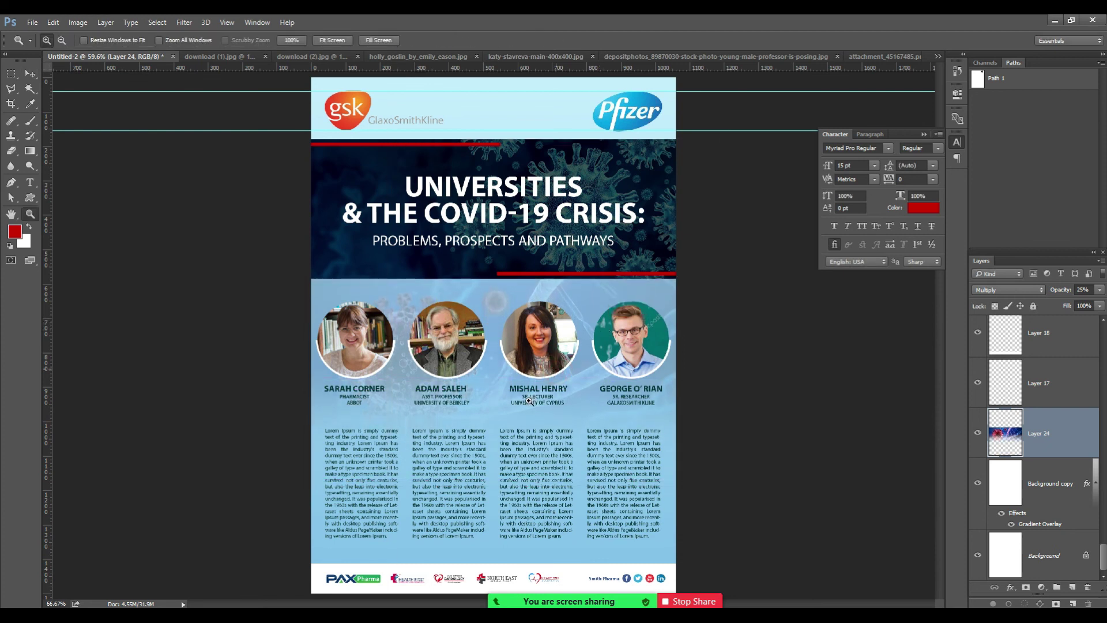
{"action": "left_click", "coordinate": [500, 393]}
{"action": "left_click", "coordinate": [501, 392]}
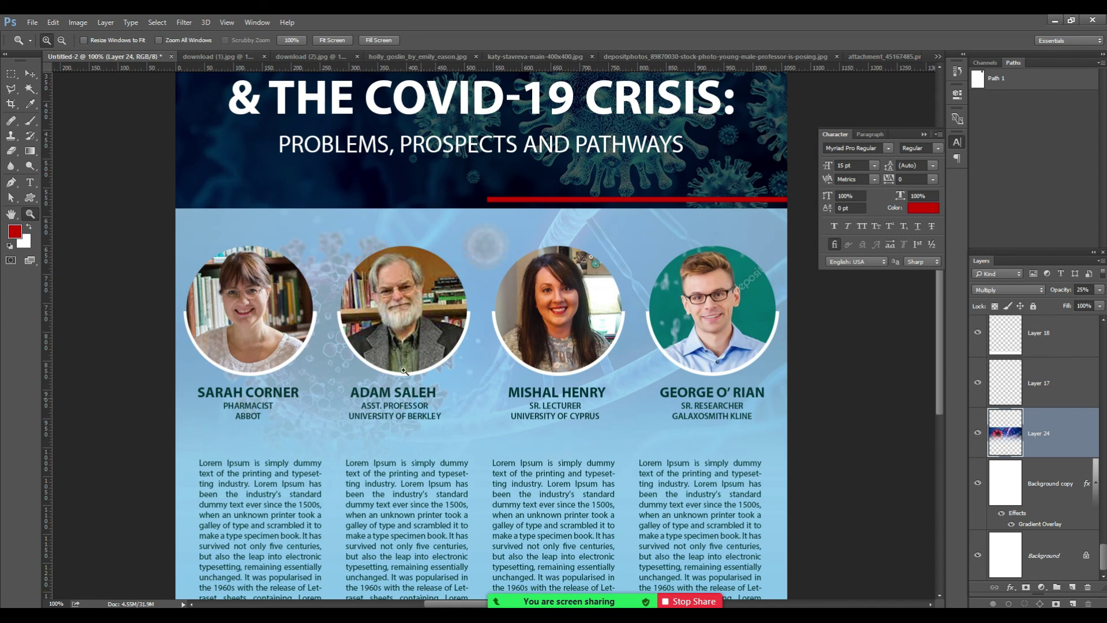
{"action": "key", "text": "ctrl+0"}
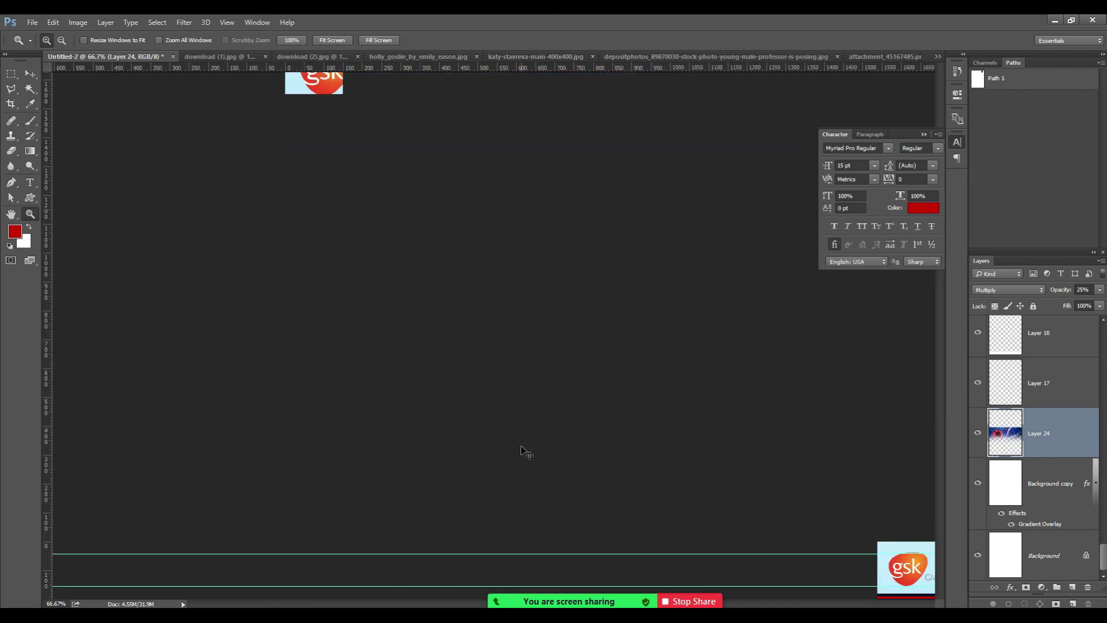
{"action": "left_click", "coordinate": [522, 446], "text": "alt"}
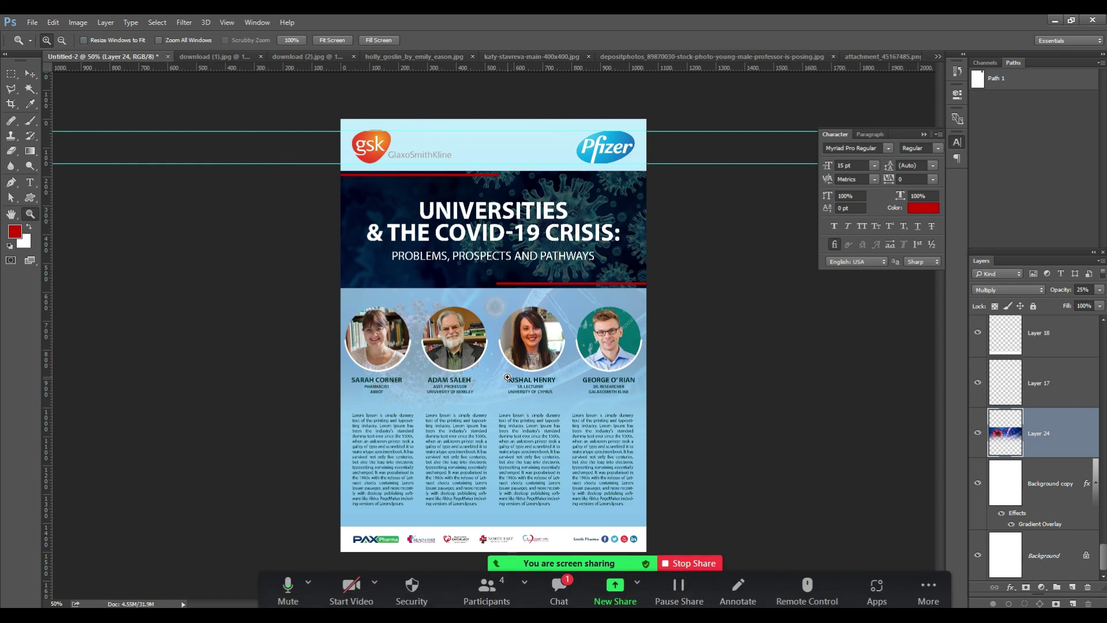
{"action": "left_click", "coordinate": [558, 594]}
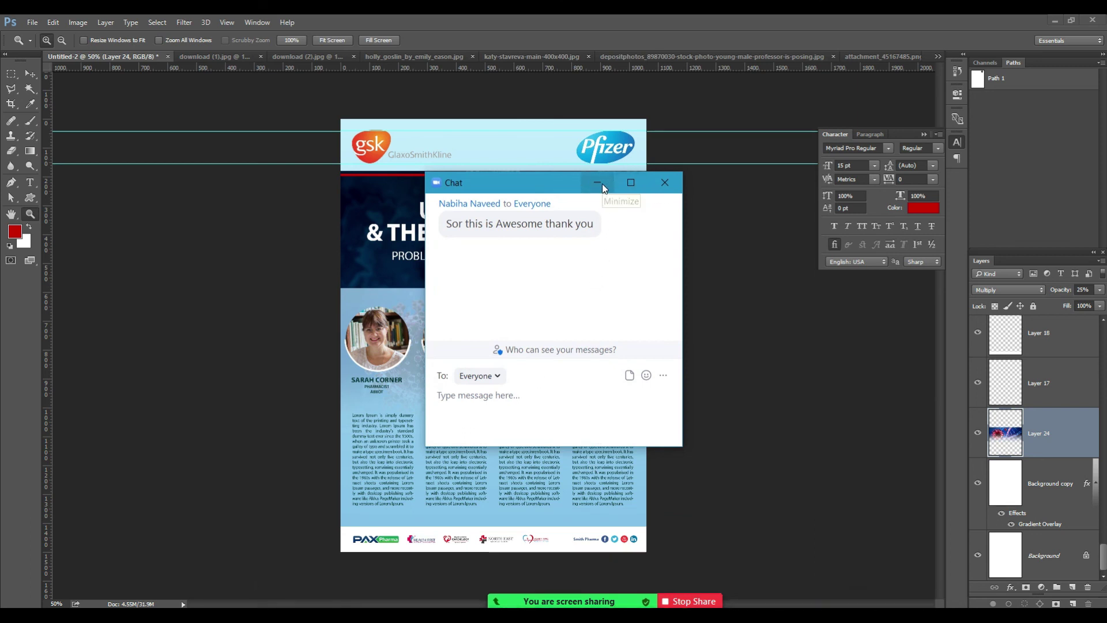
{"action": "left_click", "coordinate": [602, 184]}
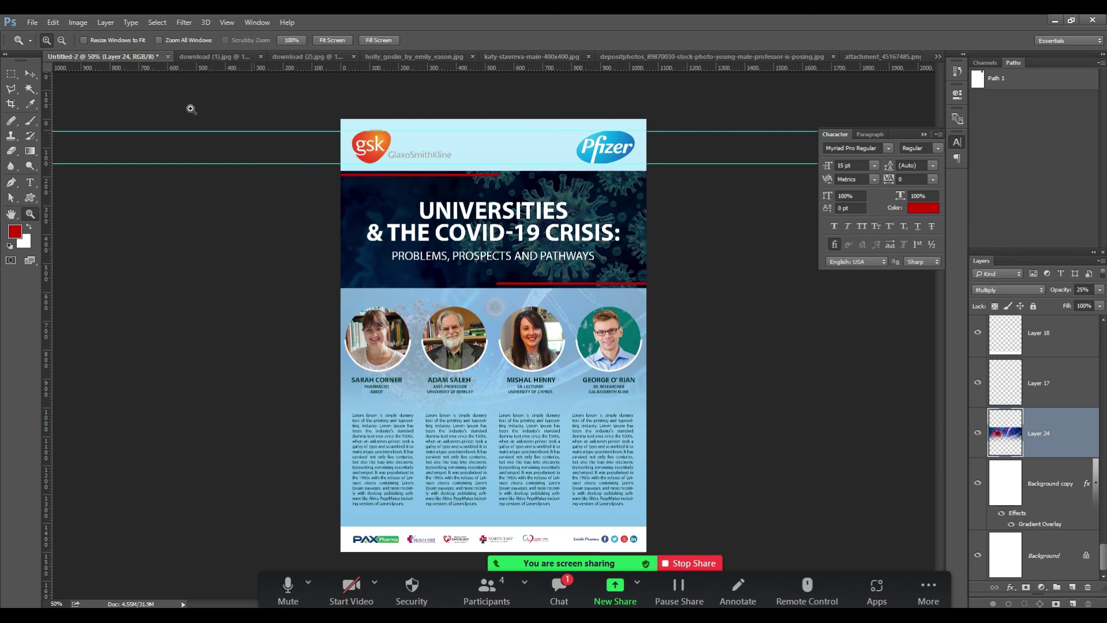
{"action": "left_click", "coordinate": [31, 75]}
{"action": "key", "text": "z"}
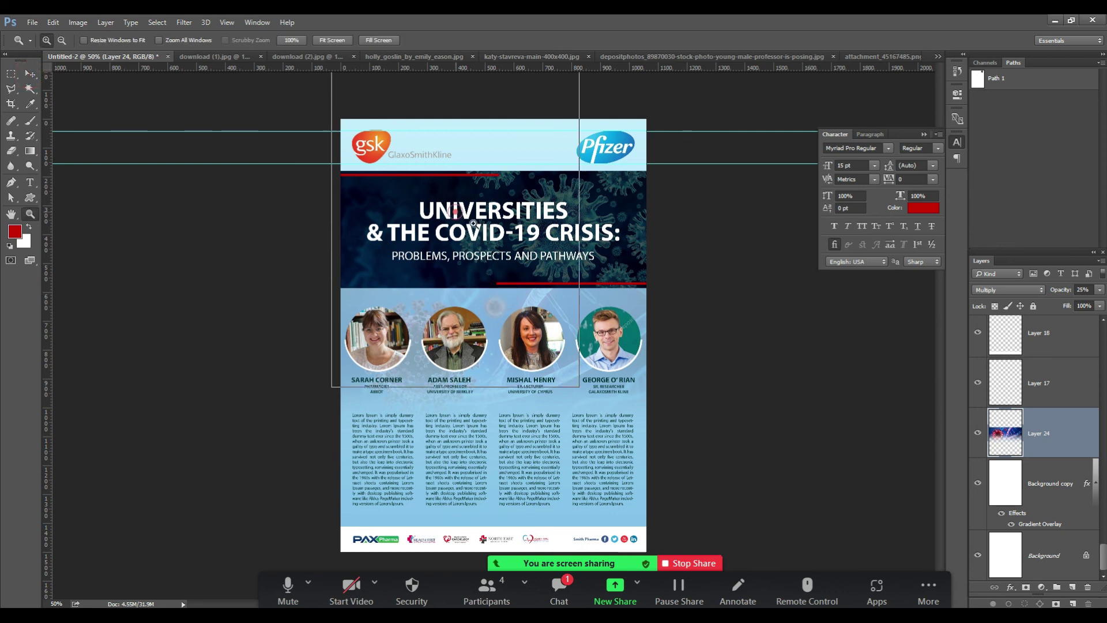
{"action": "left_click", "coordinate": [458, 213]}
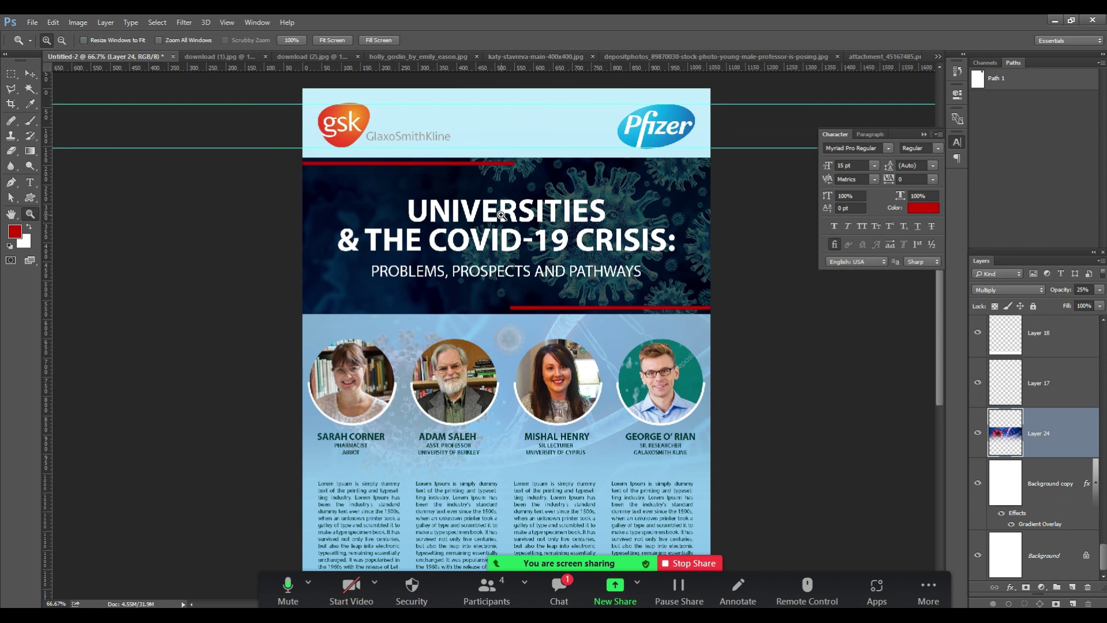
{"action": "left_click", "coordinate": [501, 215], "text": "alt"}
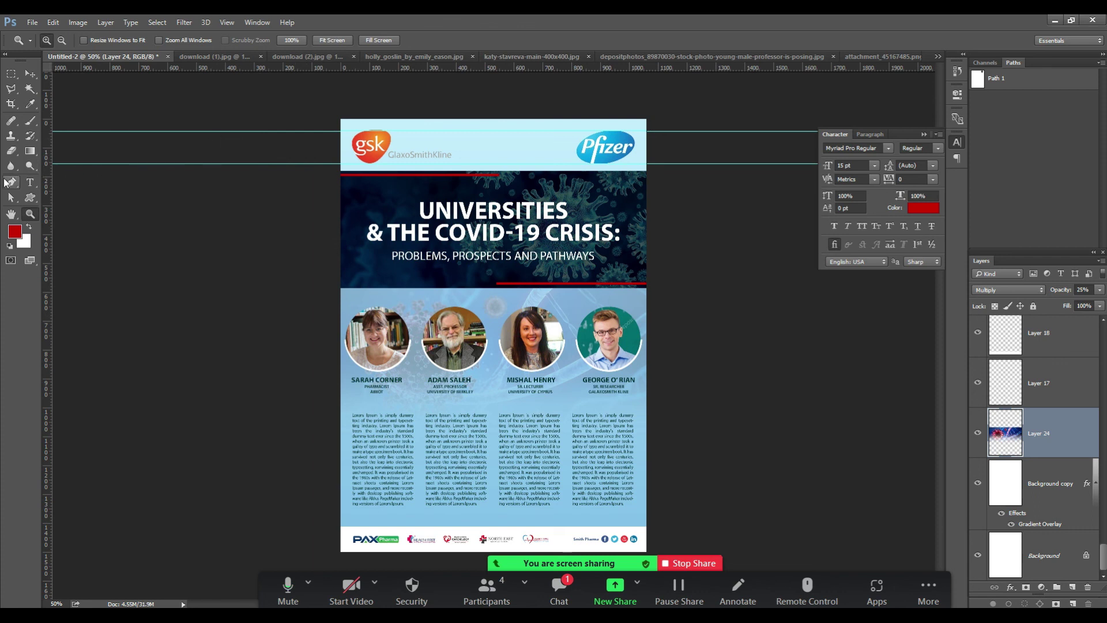
{"action": "key", "text": "c"}
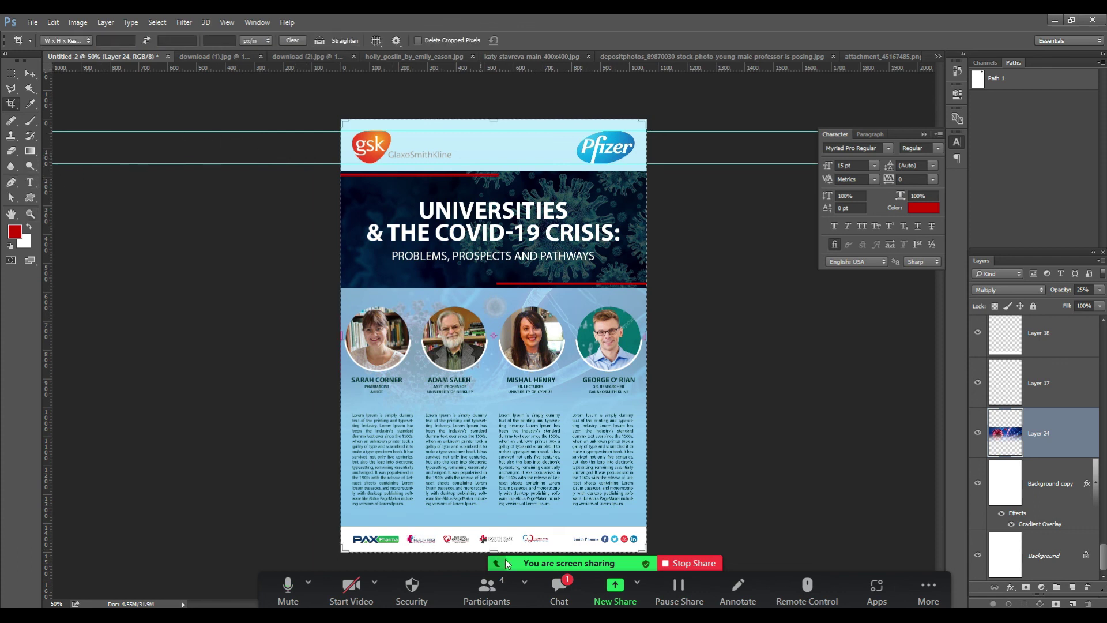
{"action": "left_click_drag", "start_coordinate": [496, 550], "coordinate": [411, 294]}
{"action": "key", "text": "Escape"}
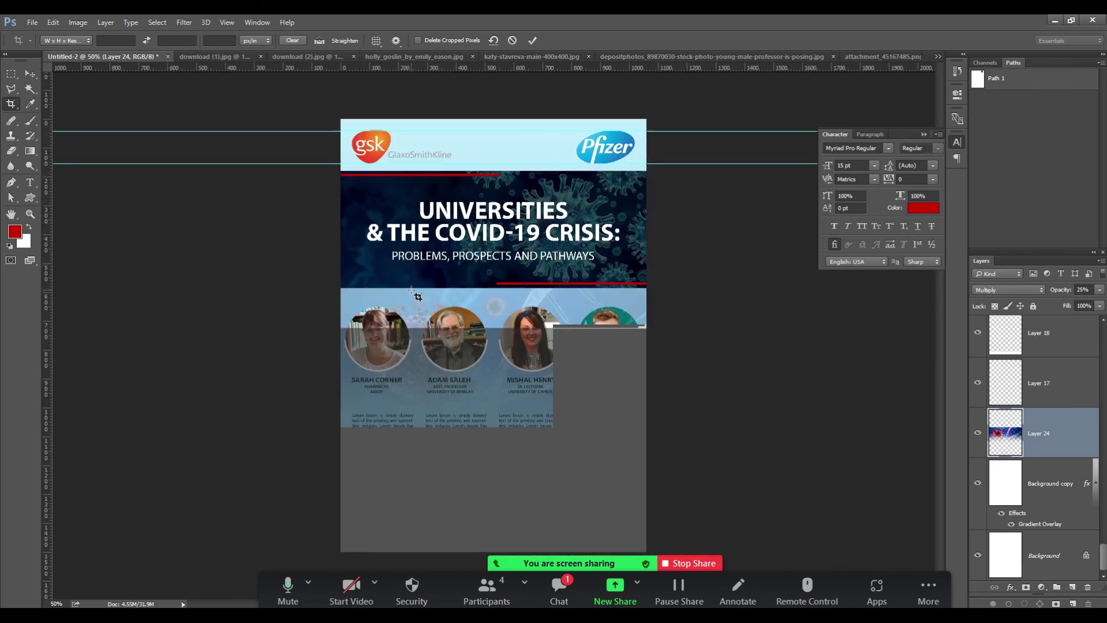
{"action": "key", "text": "m"}
{"action": "left_click_drag", "start_coordinate": [309, 95], "coordinate": [699, 404]}
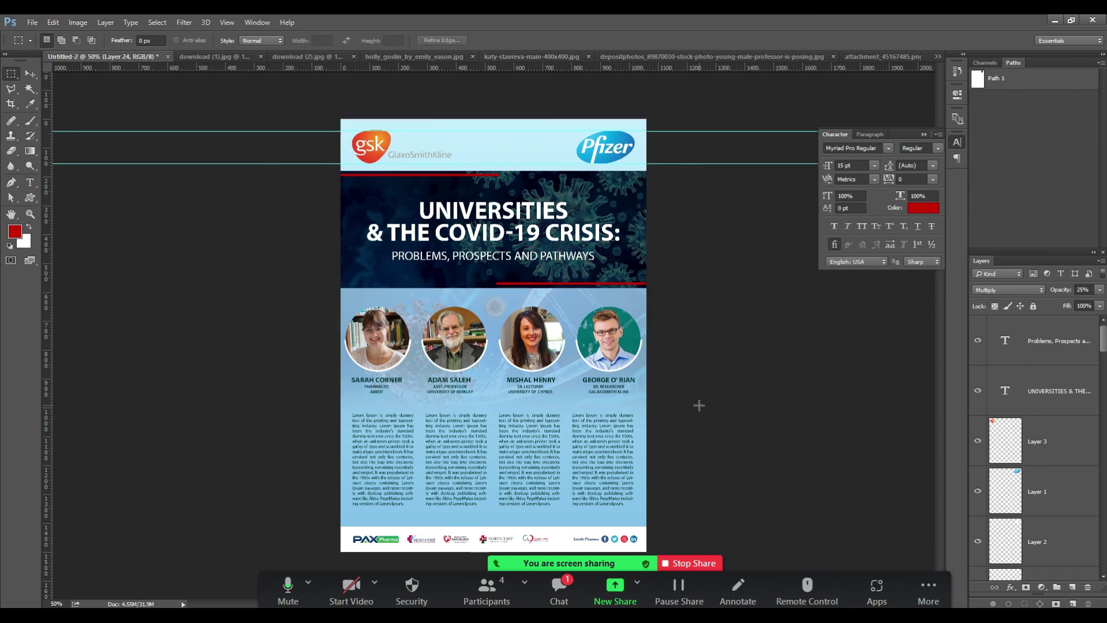
{"action": "key", "text": "alt+i"}
{"action": "key", "text": "p"}
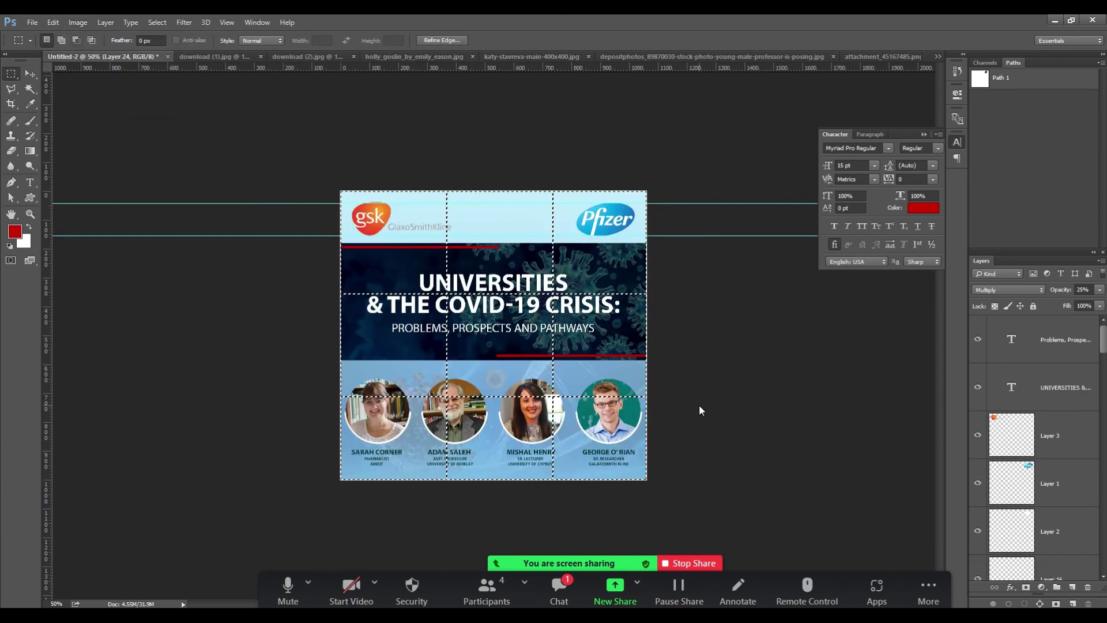
{"action": "key", "text": "ctrl+0"}
{"action": "key", "text": "ctrl+minus"}
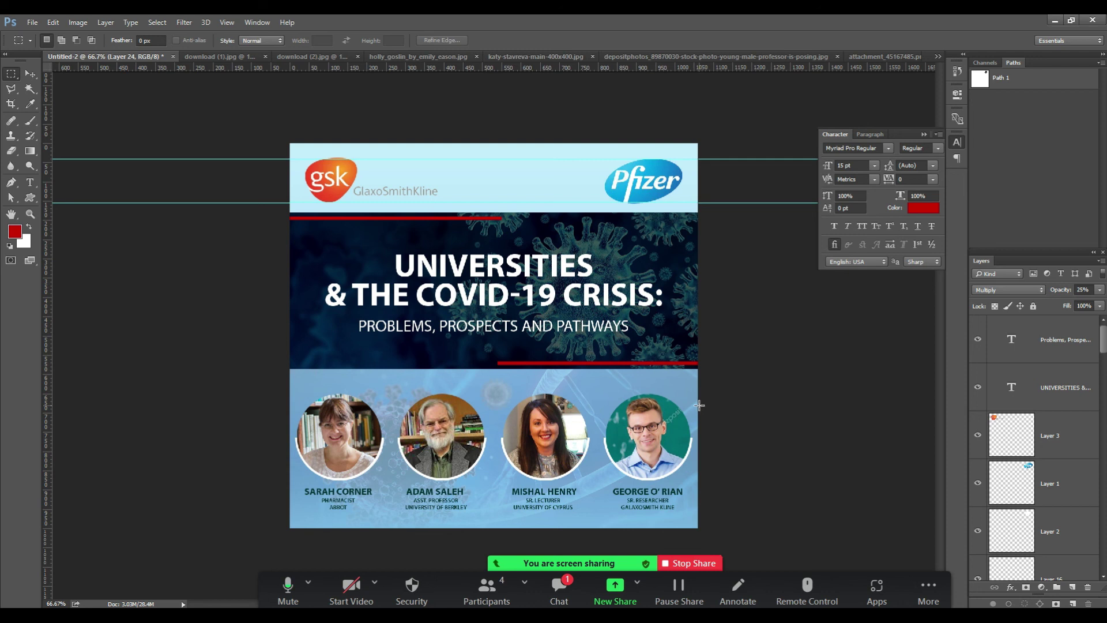
{"action": "key", "text": "ctrl+a"}
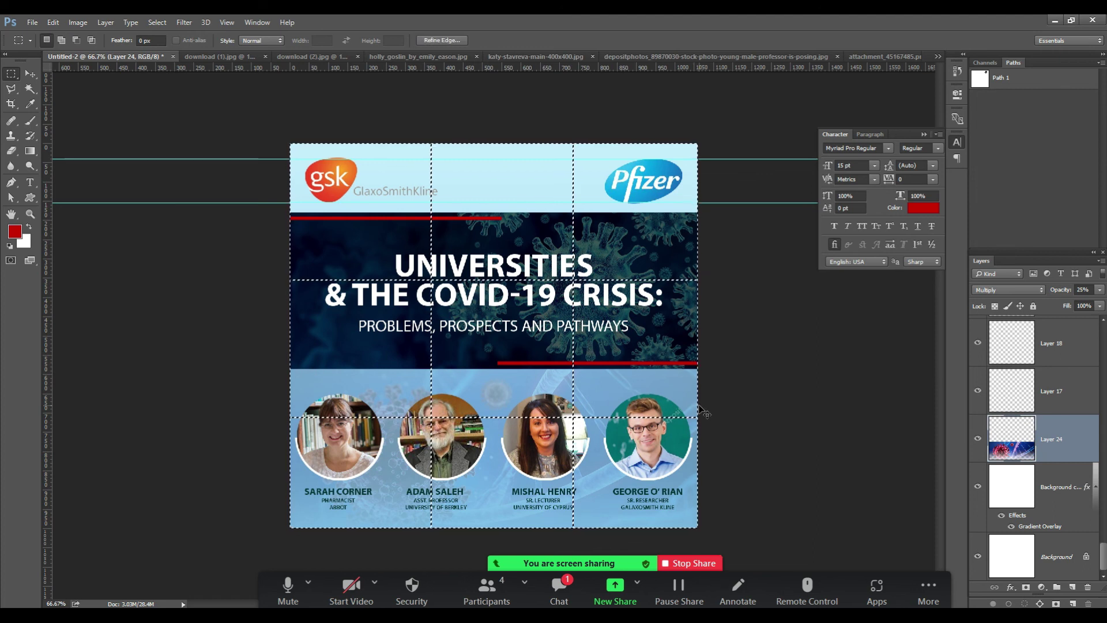
{"action": "key", "text": "ctrl+minus"}
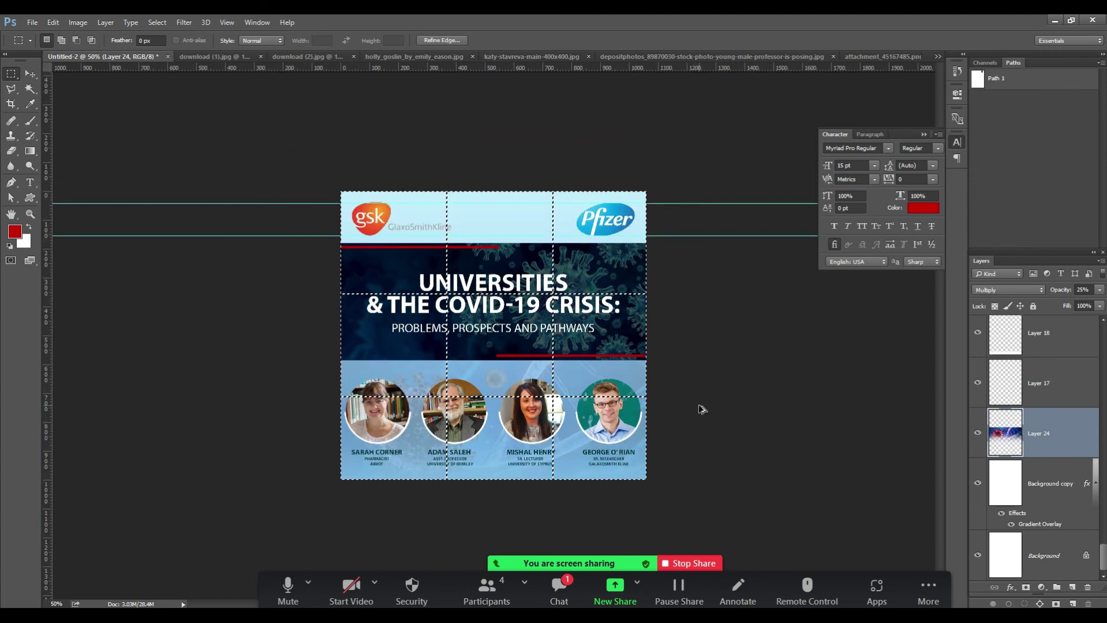
{"action": "key", "text": "ctrl+d"}
{"action": "key", "text": "ctrl+minus"}
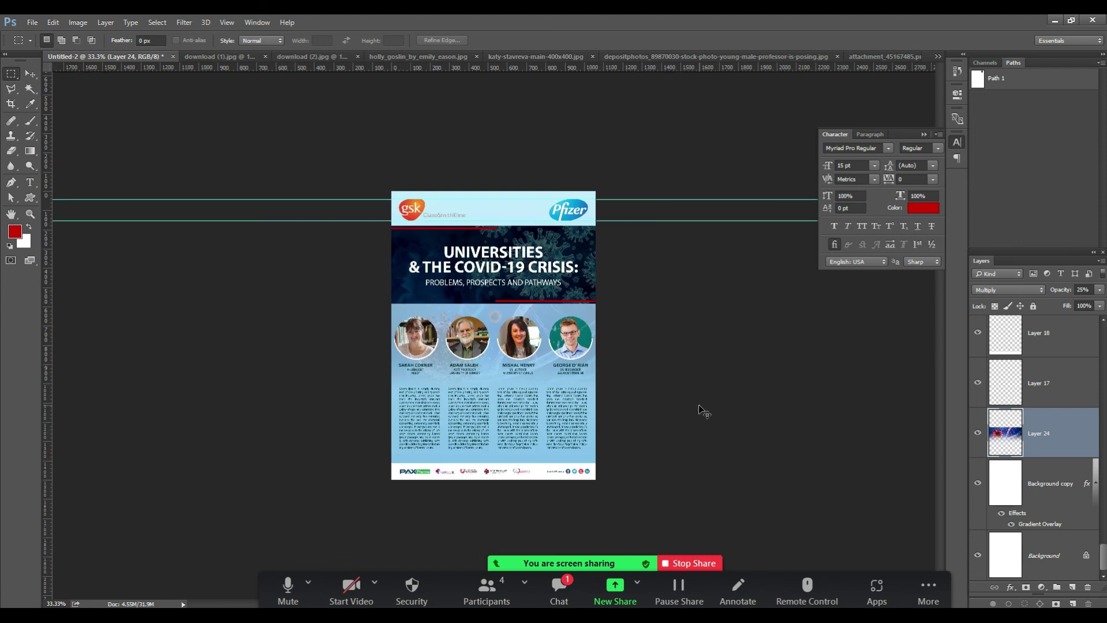
{"action": "key", "text": "z"}
{"action": "left_click", "coordinate": [509, 432]}
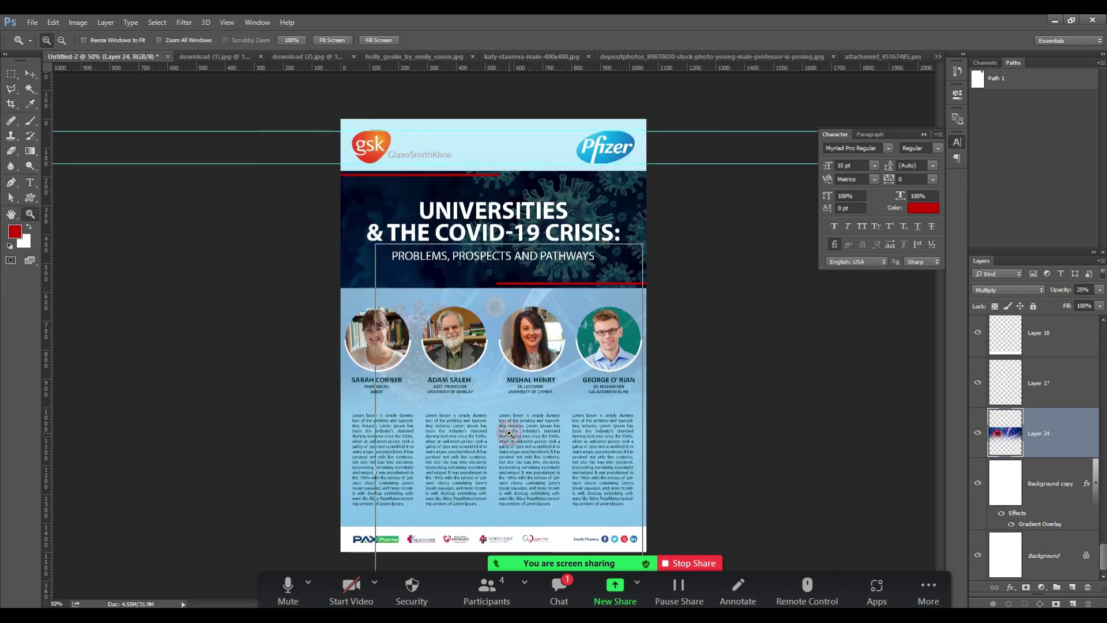
{"action": "left_click", "coordinate": [509, 432]}
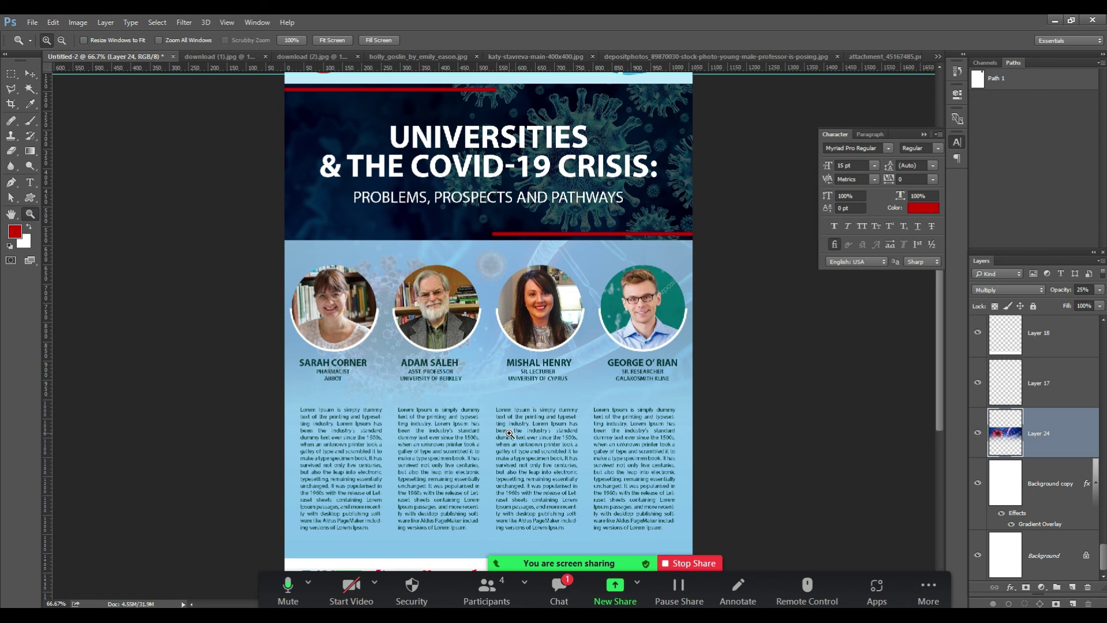
{"action": "key", "text": "ctrl+alt+i"}
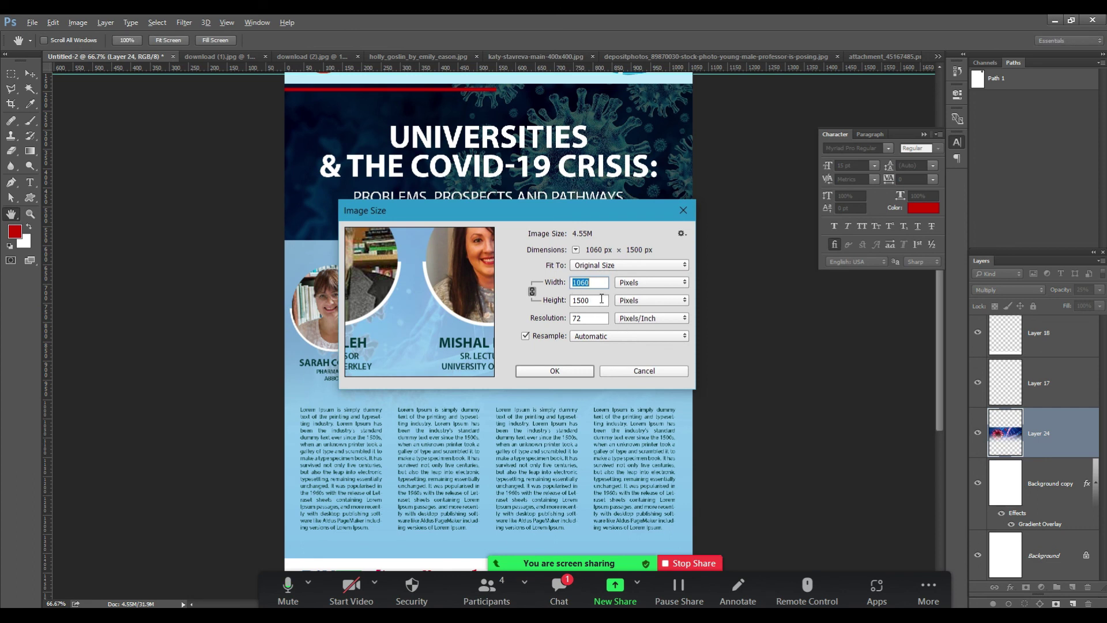
{"action": "left_click_drag", "start_coordinate": [581, 218], "coordinate": [759, 280]}
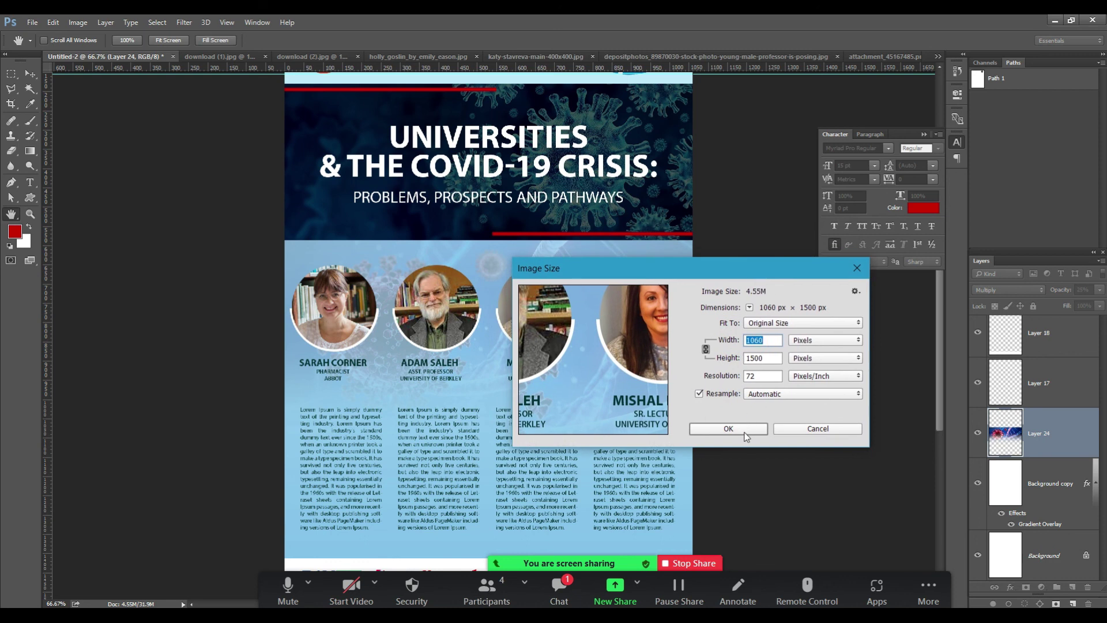
{"action": "left_click", "coordinate": [794, 434]}
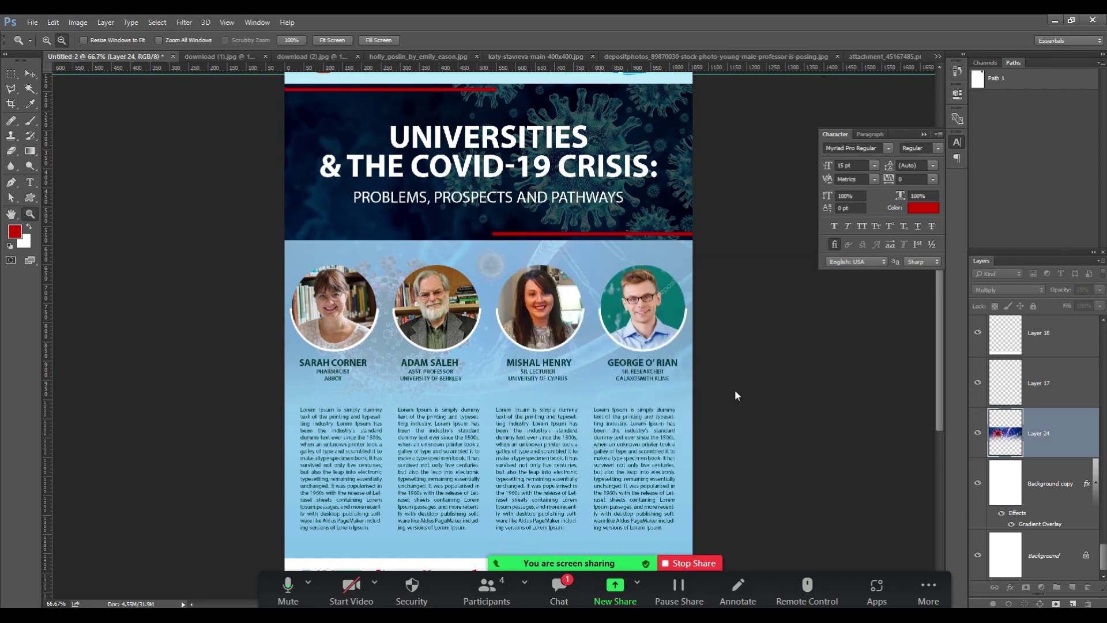